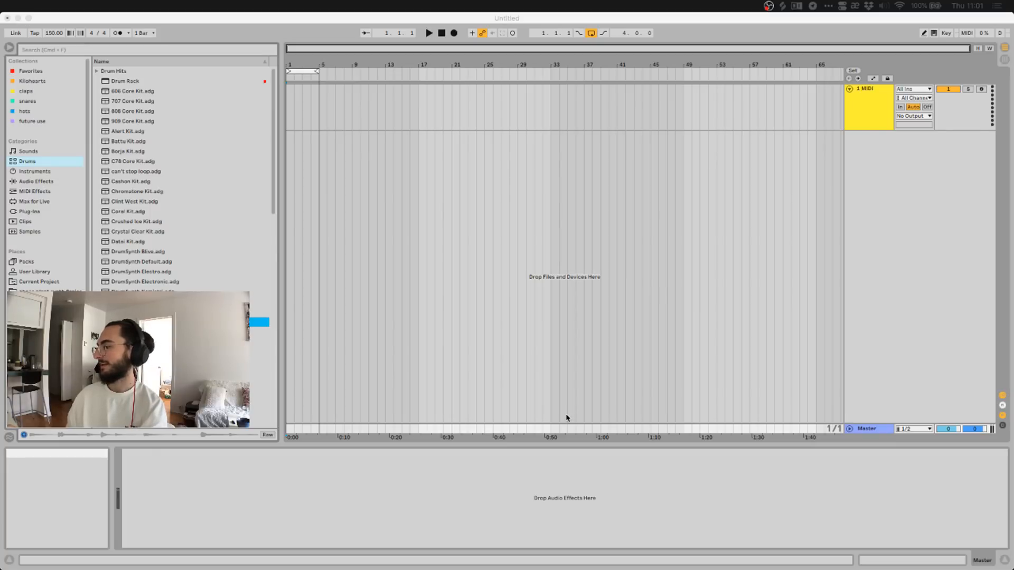
Search the browser for 'massive' and load Massive X onto the 1 MIDI track.
click(112, 53)
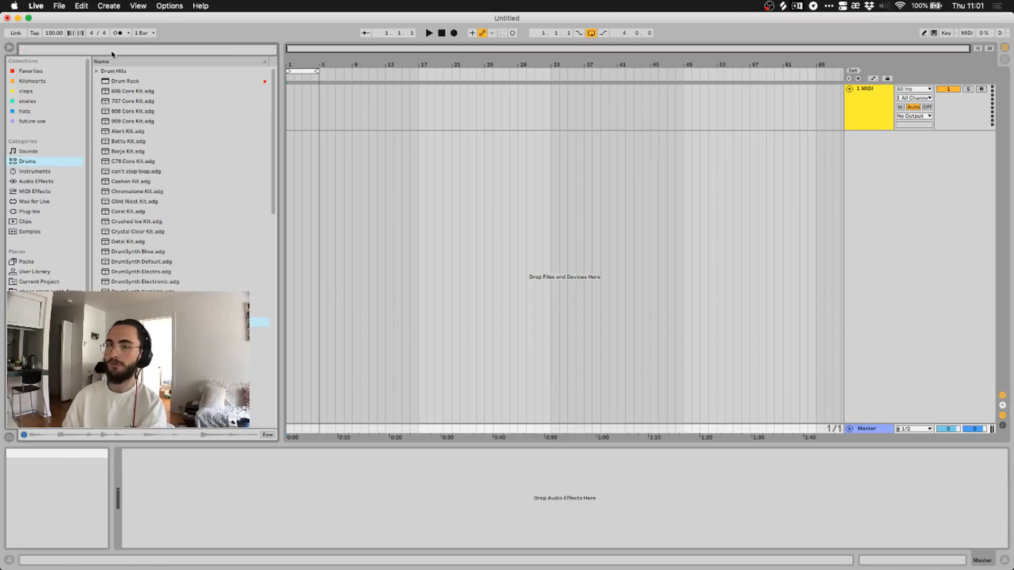
text(massive)
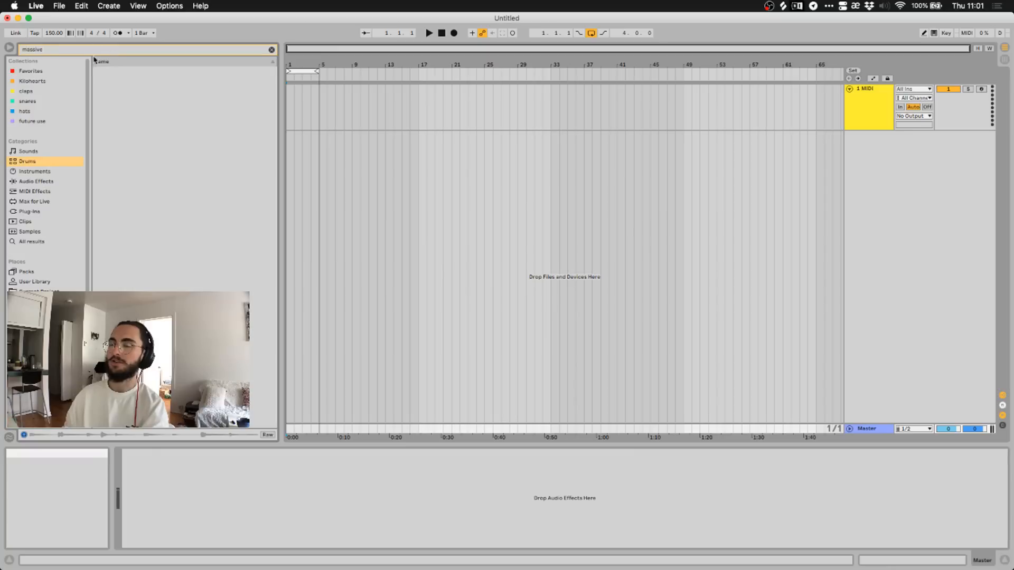
key(super+f)
drag(118, 81, 285, 483)
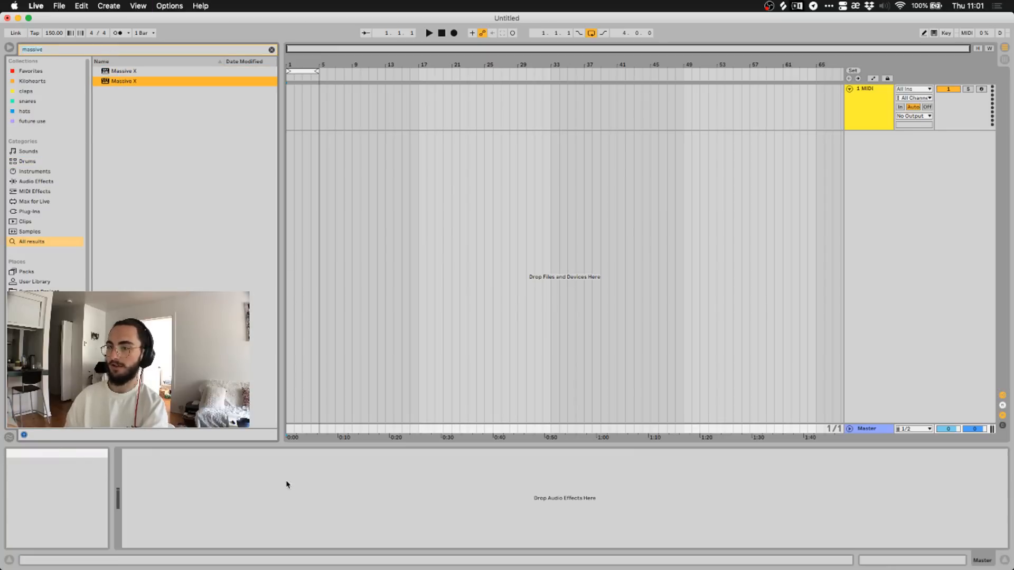
drag(126, 83, 878, 115)
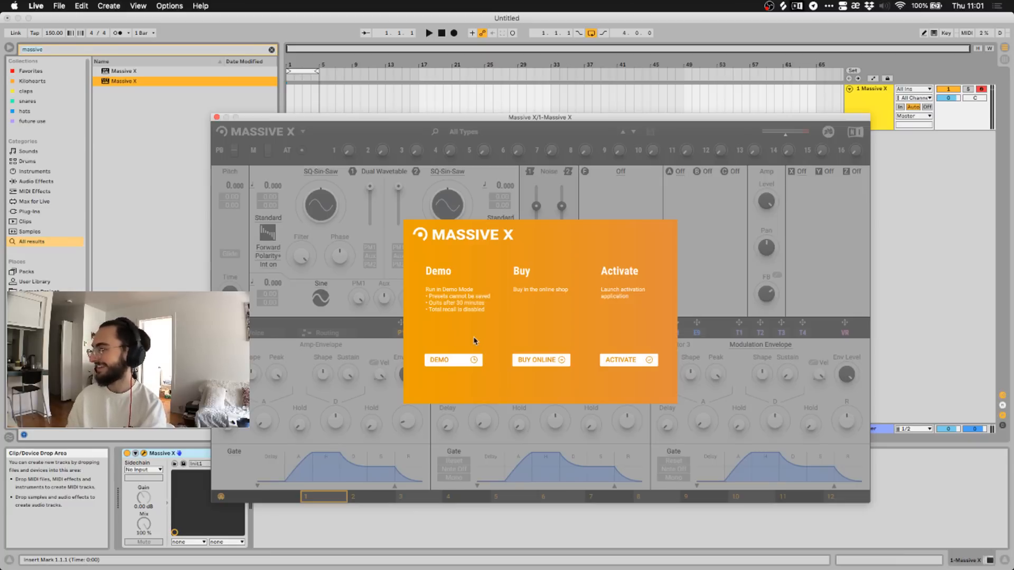
Create a one-bar looping MIDI clip in bar 1 of the Massive X track.
click(439, 362)
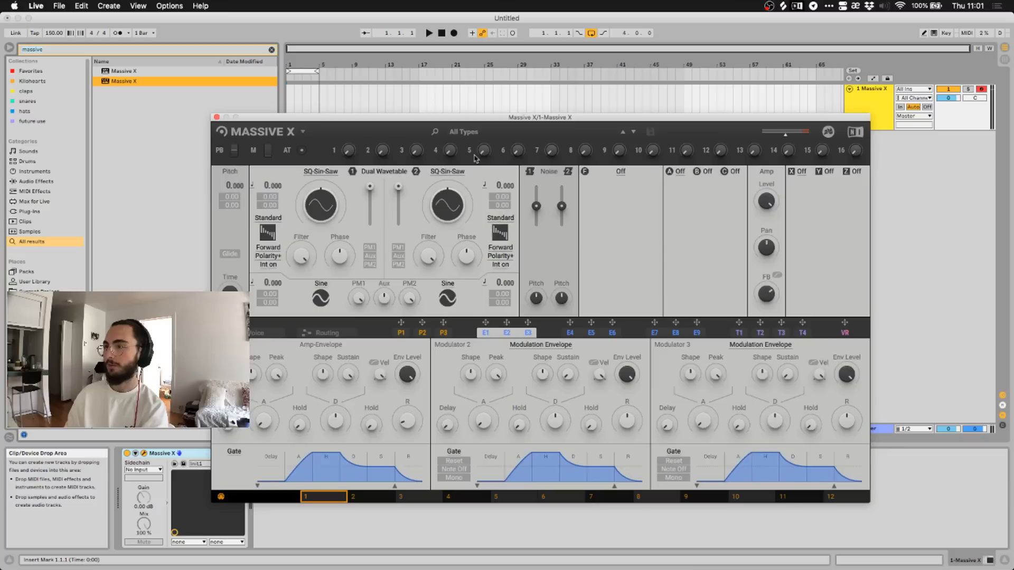
drag(521, 120, 616, 151)
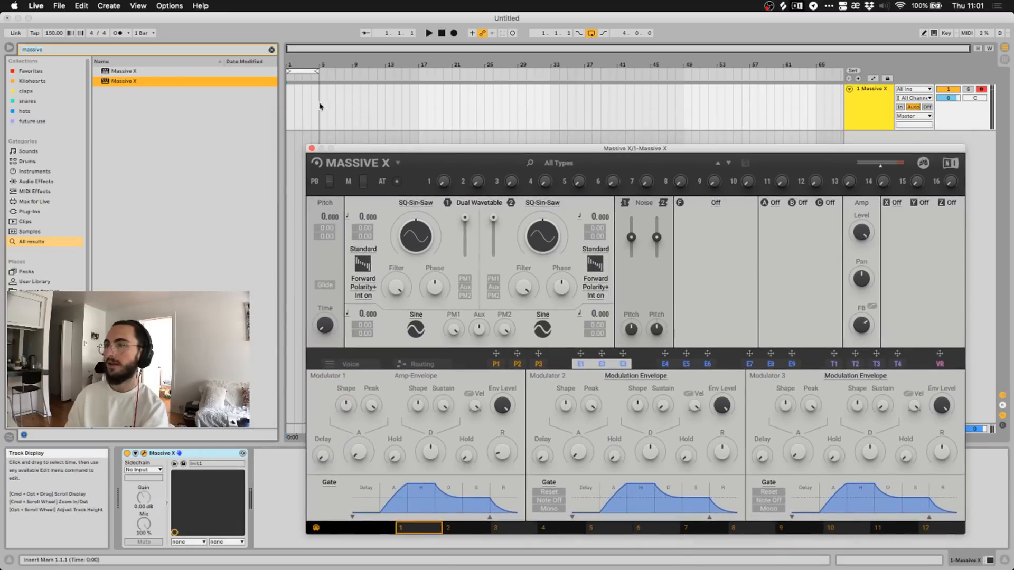
drag(292, 115, 274, 113)
key(super+shift+m)
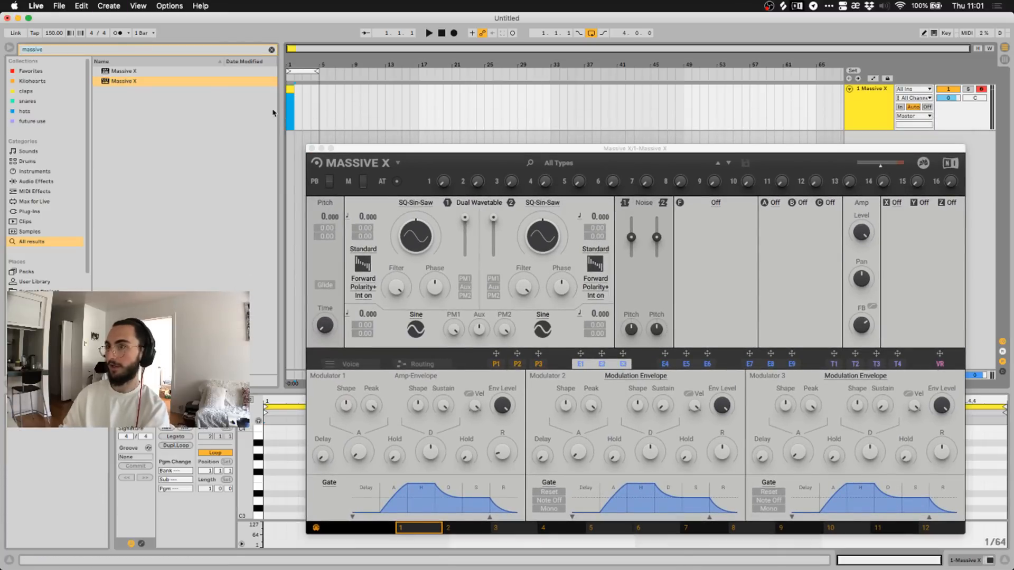
key(super+l)
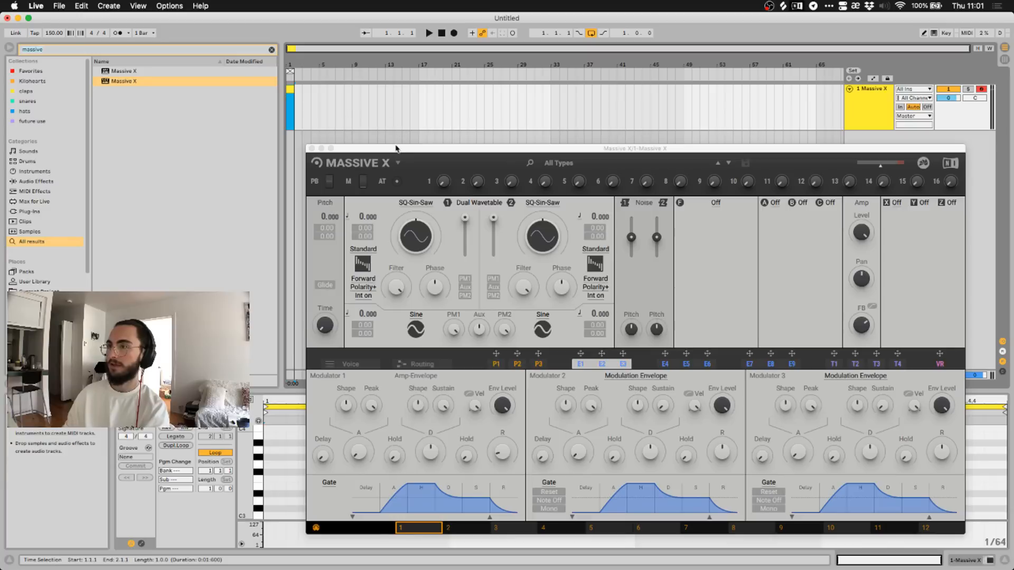
click(312, 149)
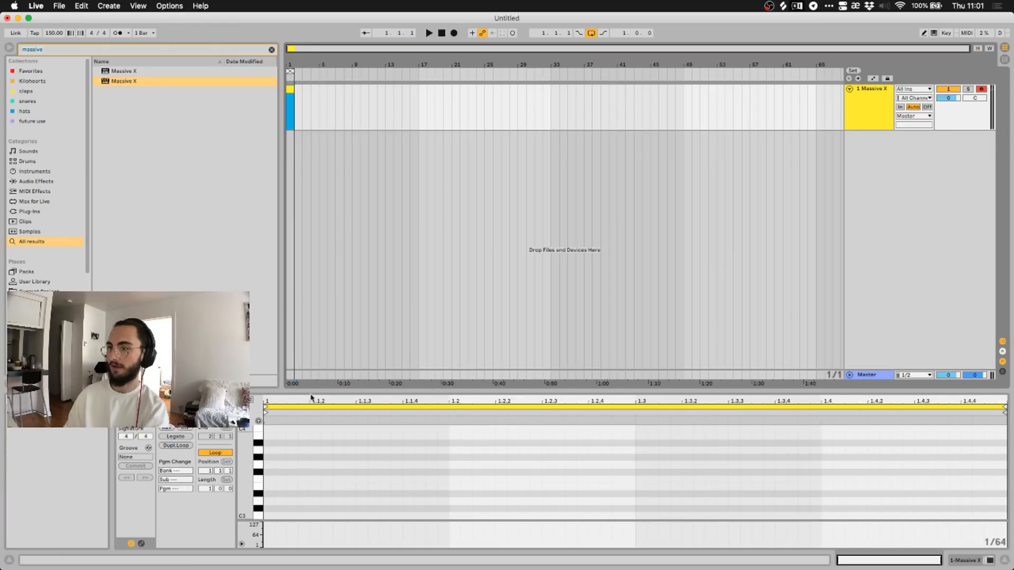
Draw an E3 note stretched to beat 1.3 and duplicate it to fill the bar.
drag(311, 391, 311, 272)
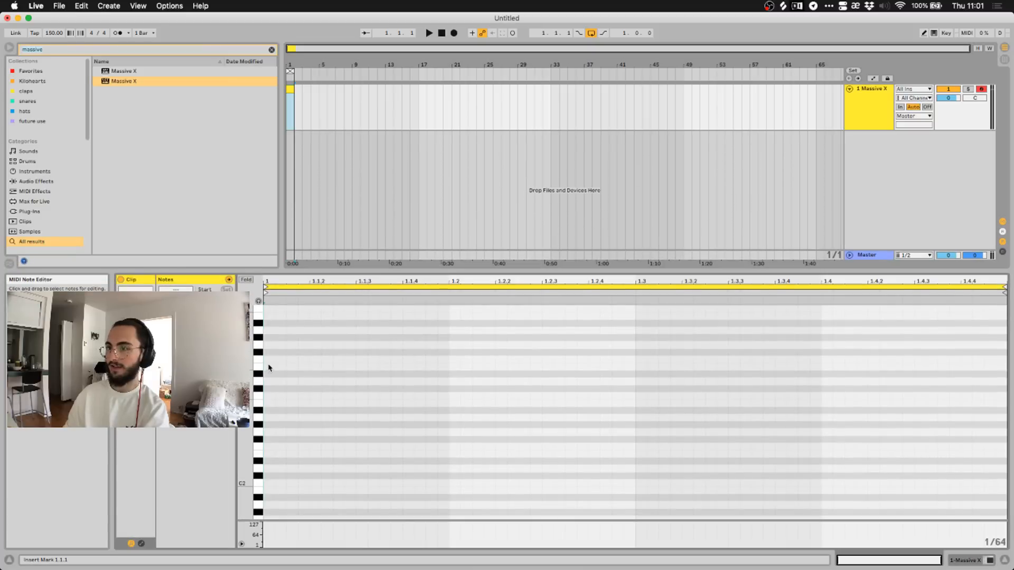
double_click(271, 365)
drag(274, 365, 442, 365)
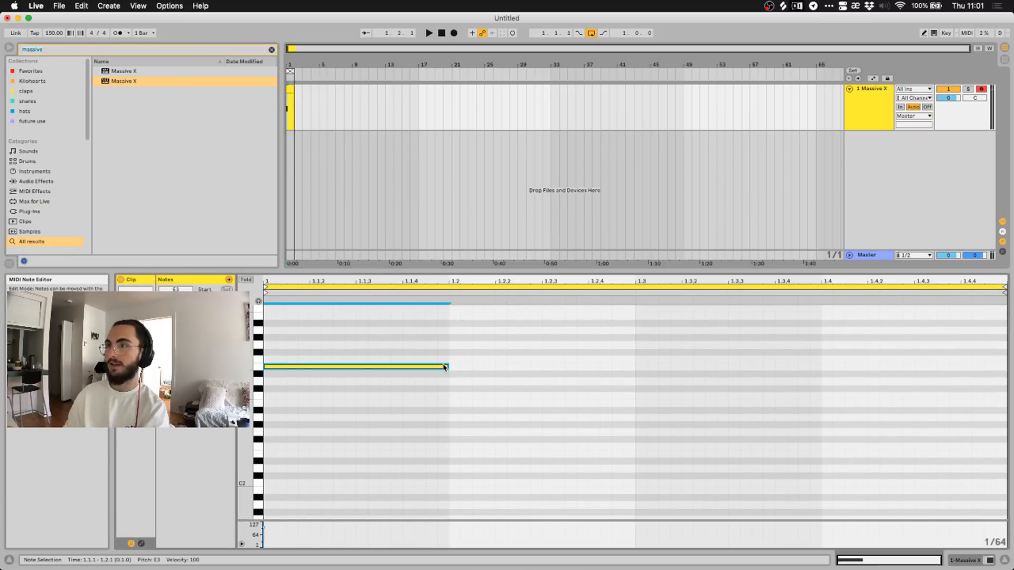
key(space)
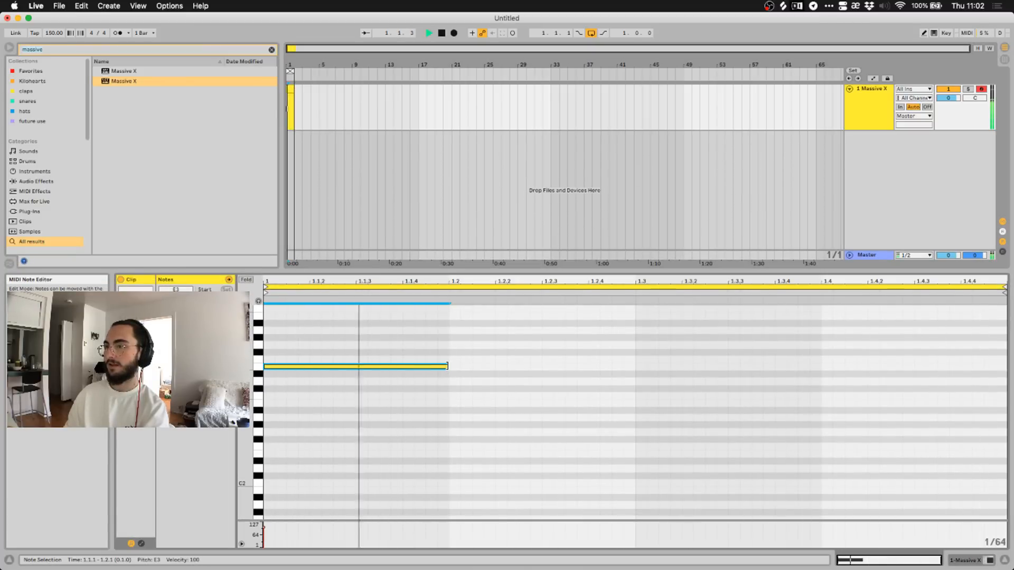
drag(446, 369, 635, 367)
key(super+d)
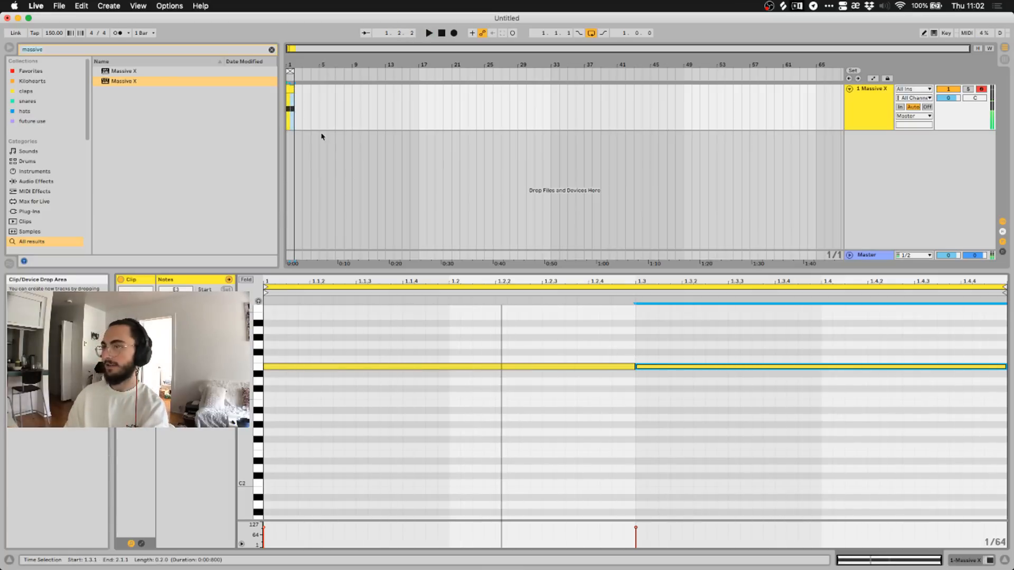
click(862, 118)
Show the Massive X device view, continue in demo mode, and play the clip through the synth.
key(shift+Tab)
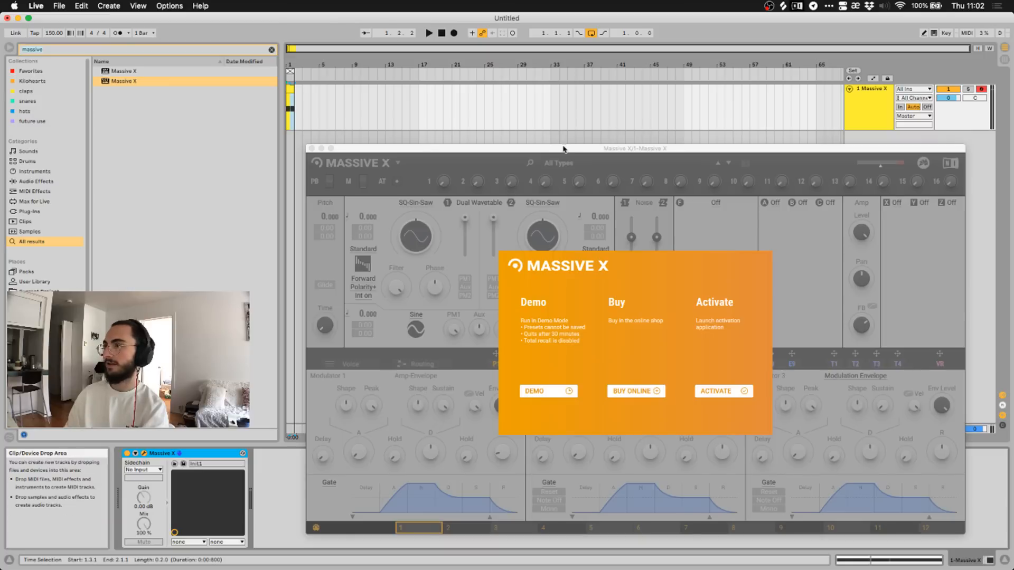
drag(563, 150, 552, 98)
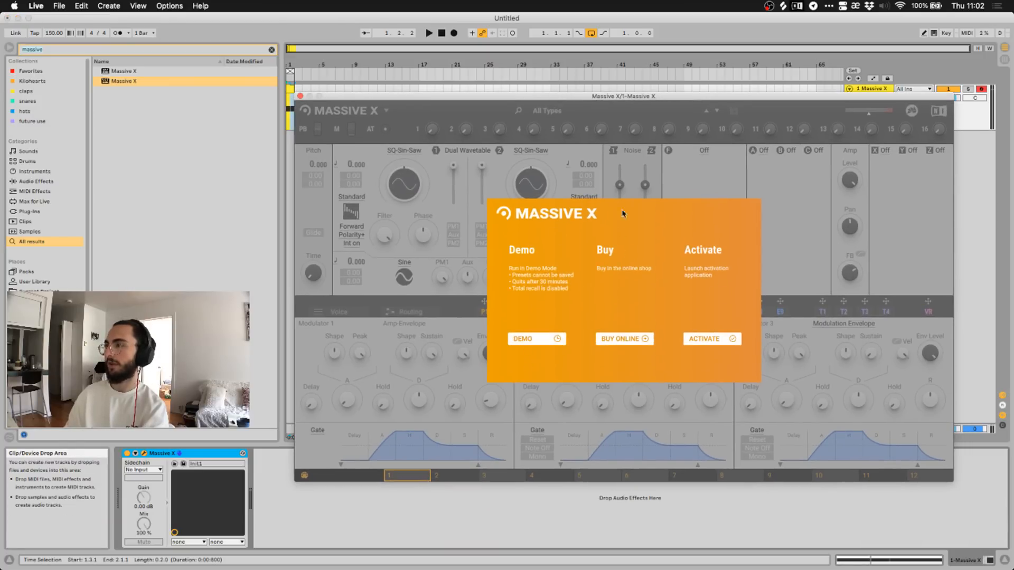
mouse_move(617, 100)
mouse_down()
mouse_move(622, 125)
mouse_move(623, 106)
mouse_up()
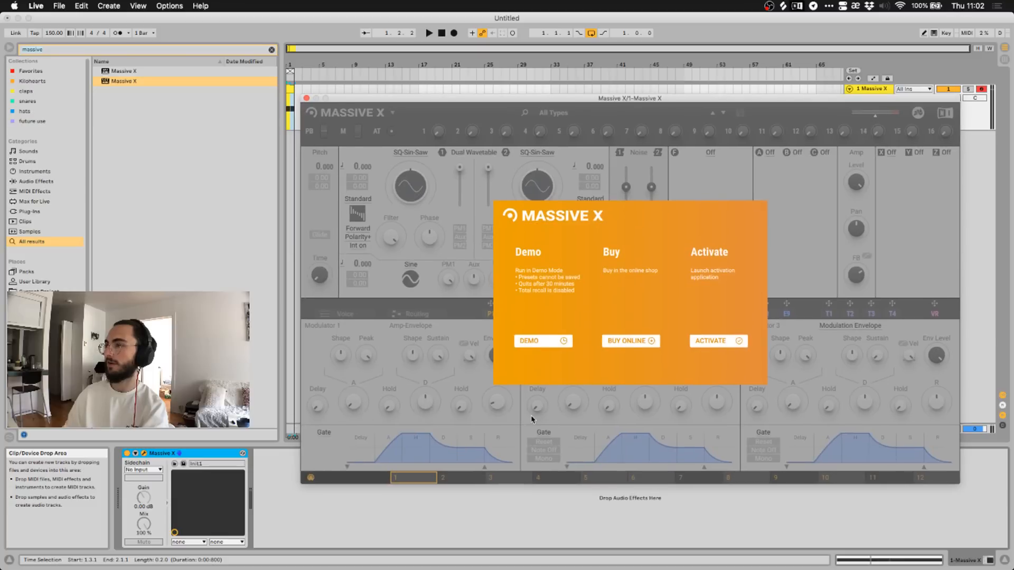
click(533, 340)
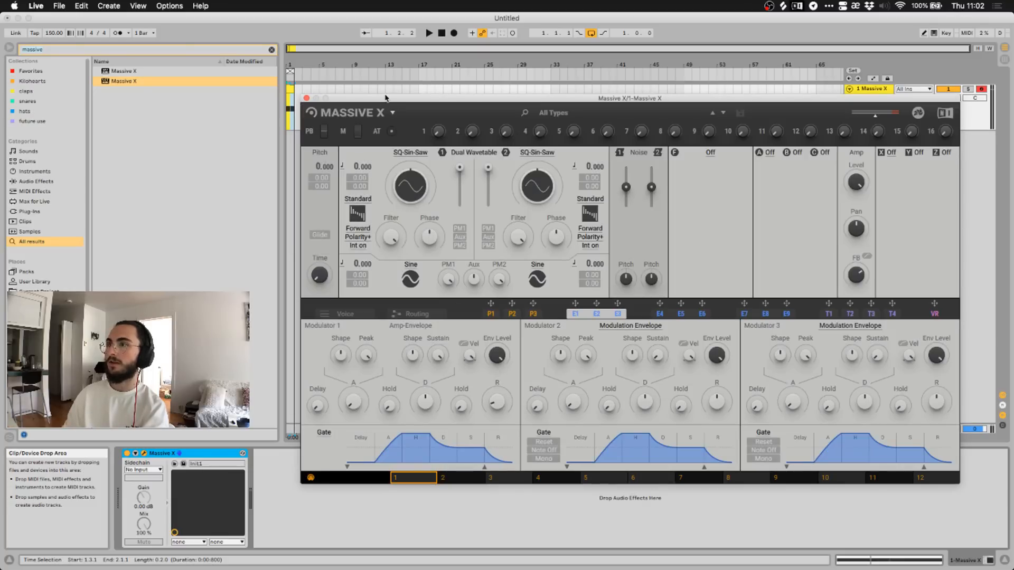
drag(386, 99, 393, 143)
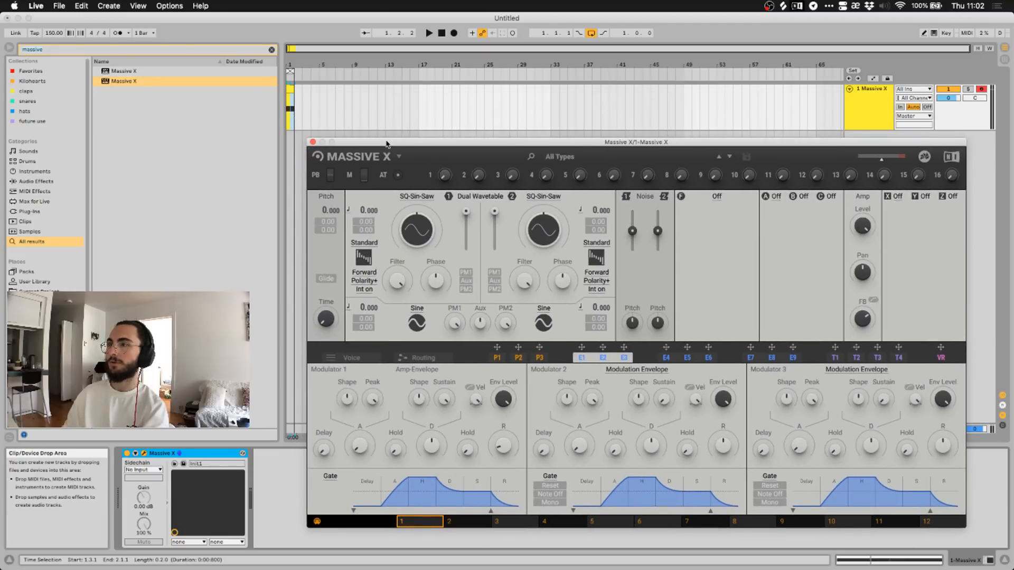
click(429, 33)
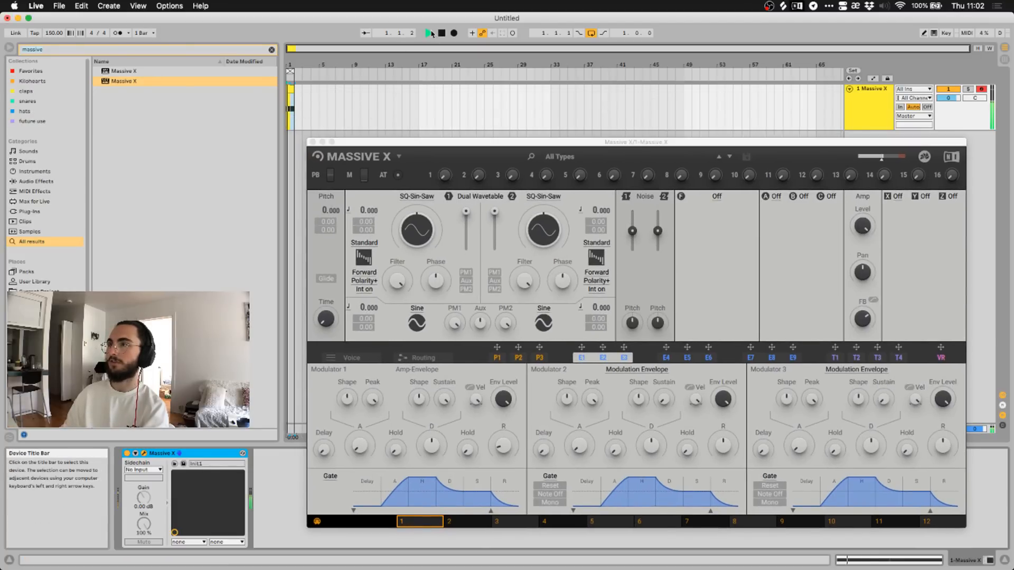
click(465, 143)
key(space)
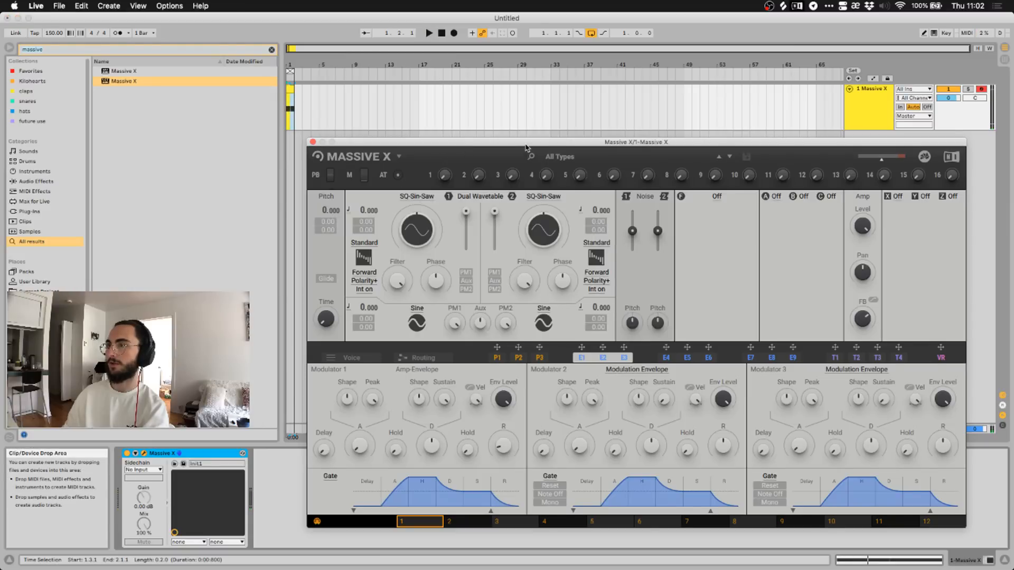
drag(526, 144, 496, 120)
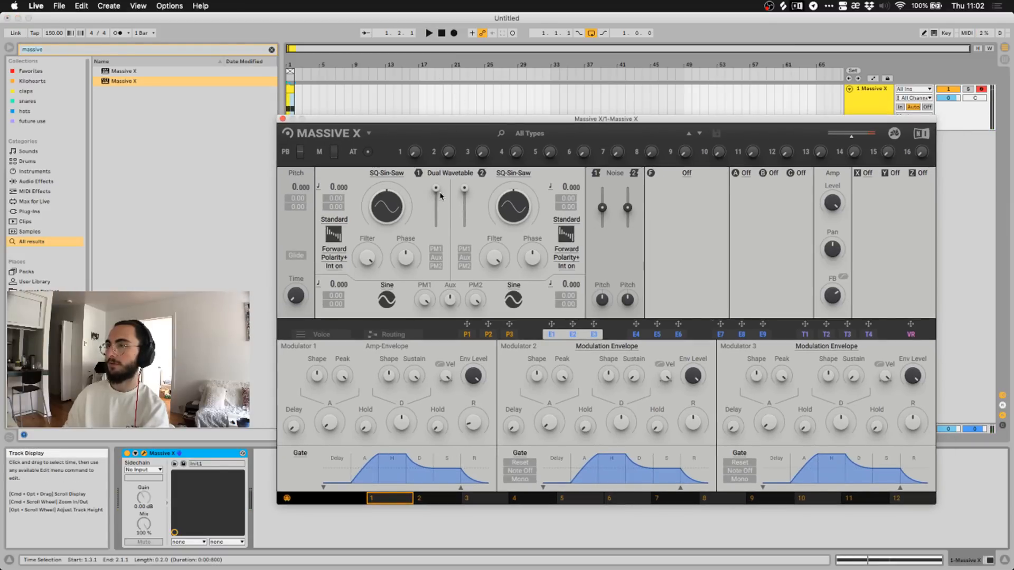
click(430, 34)
mouse_move(443, 118)
mouse_down()
mouse_move(444, 97)
mouse_move(448, 122)
mouse_up()
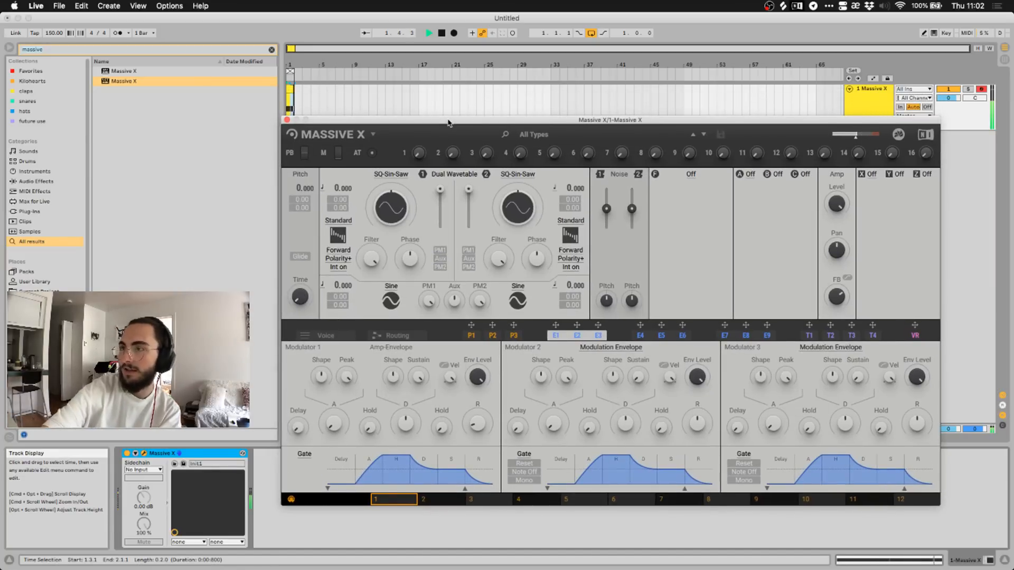
Browse oscillator 1's wavetable categories from Operators to Remastered, ending back on Basics.
click(442, 33)
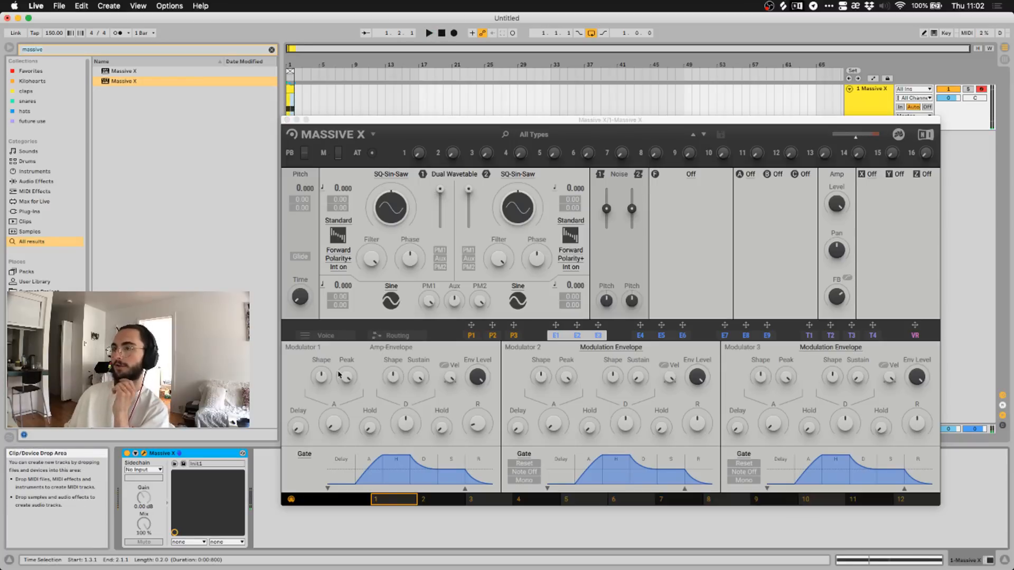
click(397, 175)
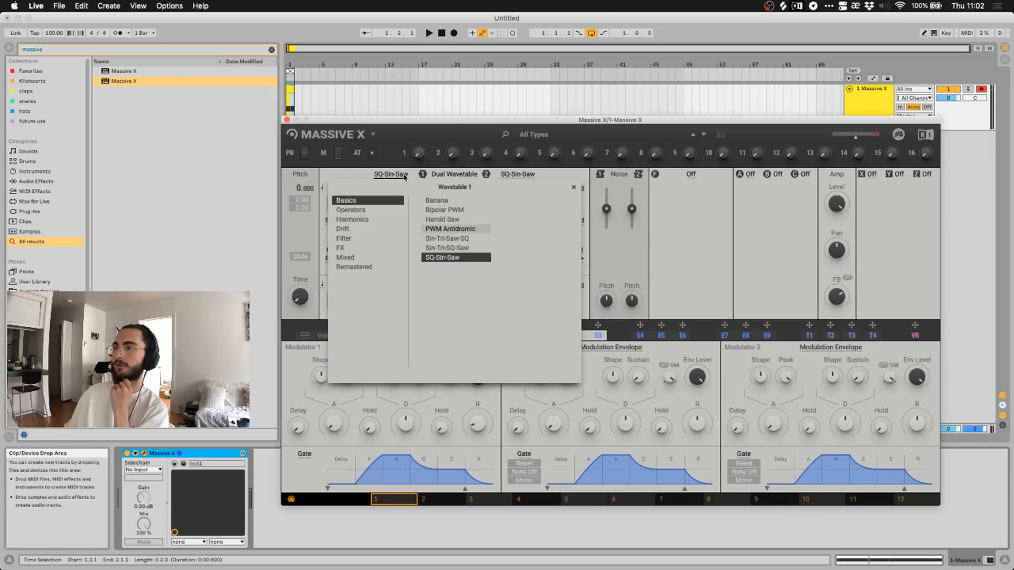
click(350, 210)
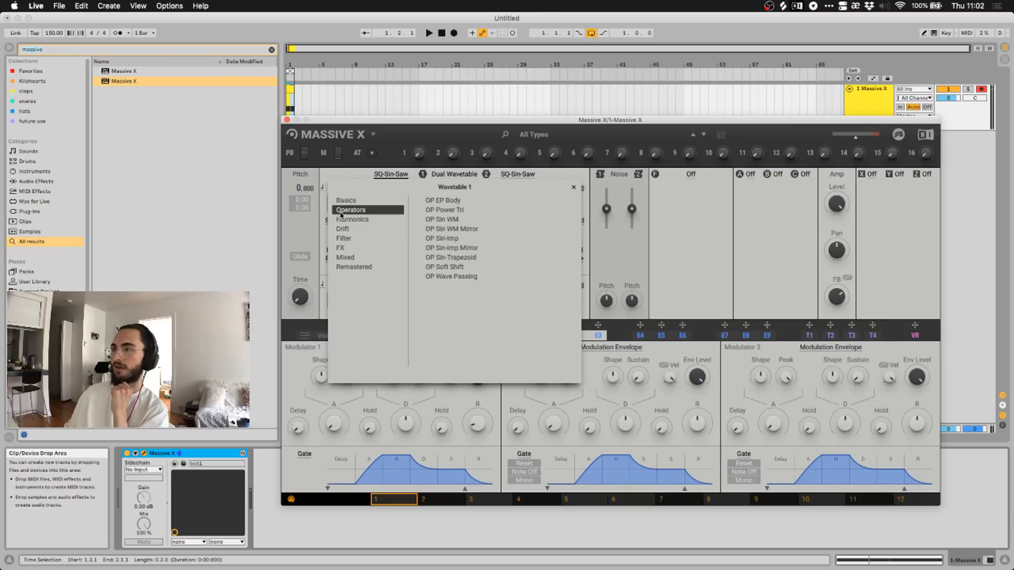
click(343, 221)
click(342, 229)
click(343, 239)
click(342, 249)
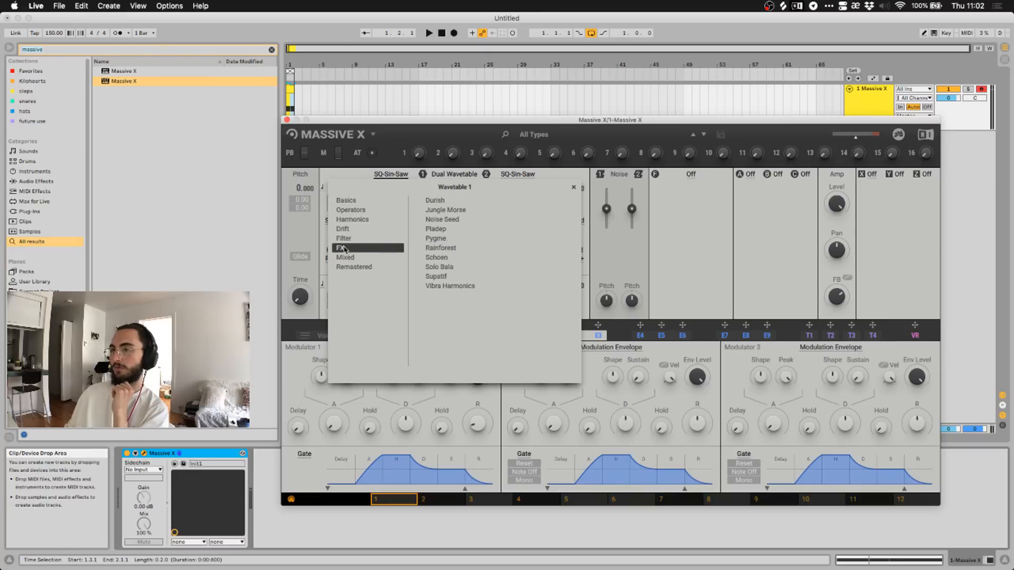
click(344, 259)
click(346, 267)
click(343, 239)
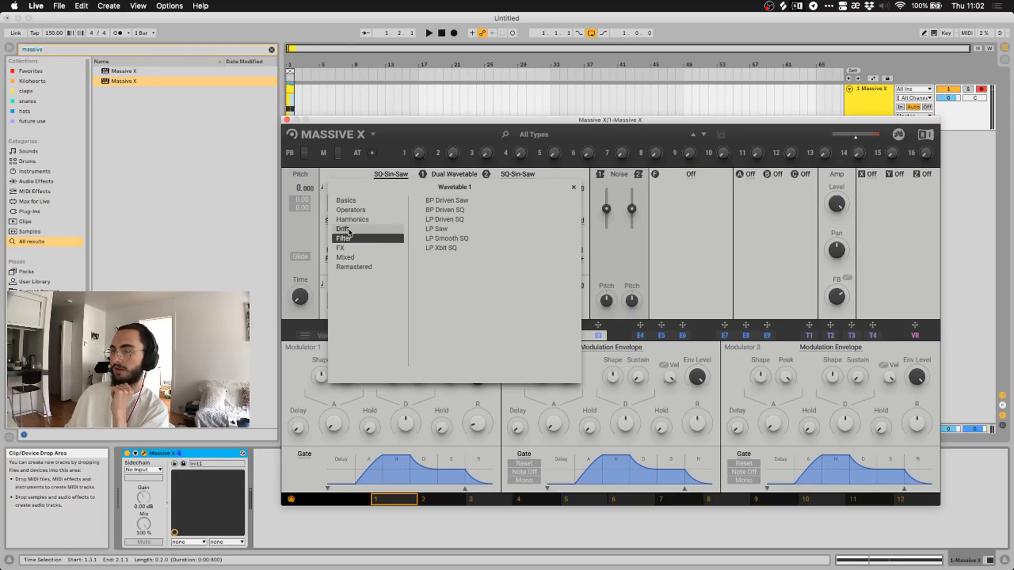
click(352, 219)
click(351, 210)
click(349, 201)
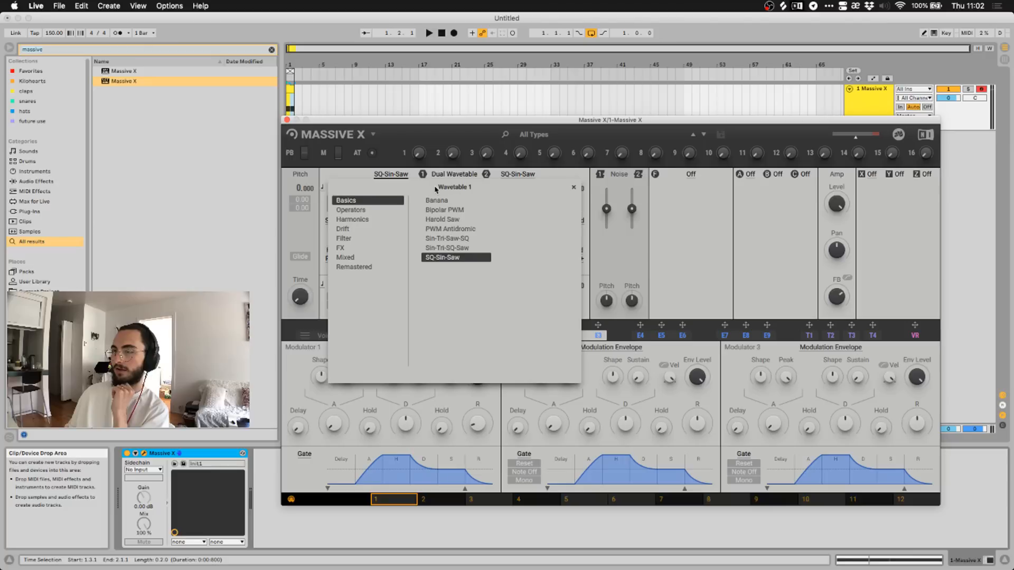
click(368, 177)
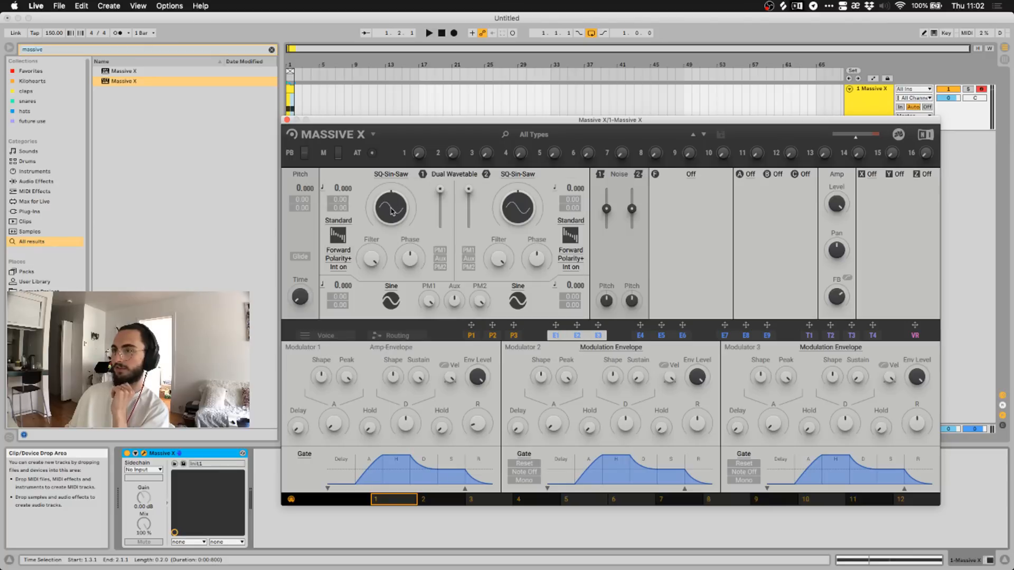
Morph oscillator 1 toward a squarer wave, try ART mode, then switch it to Formant.
drag(391, 207, 391, 234)
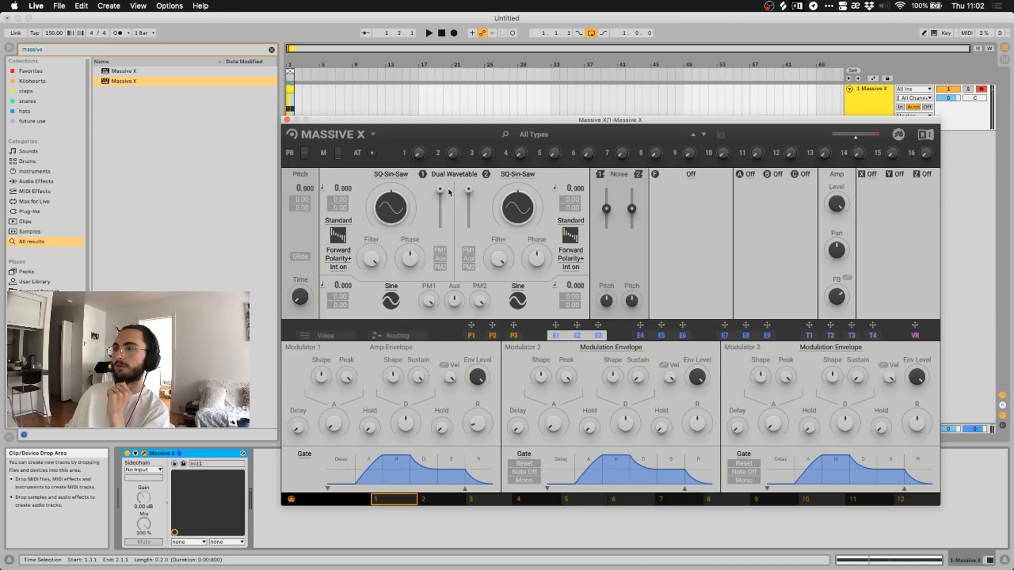
mouse_move(441, 191)
mouse_down()
mouse_move(441, 227)
mouse_move(441, 190)
mouse_up()
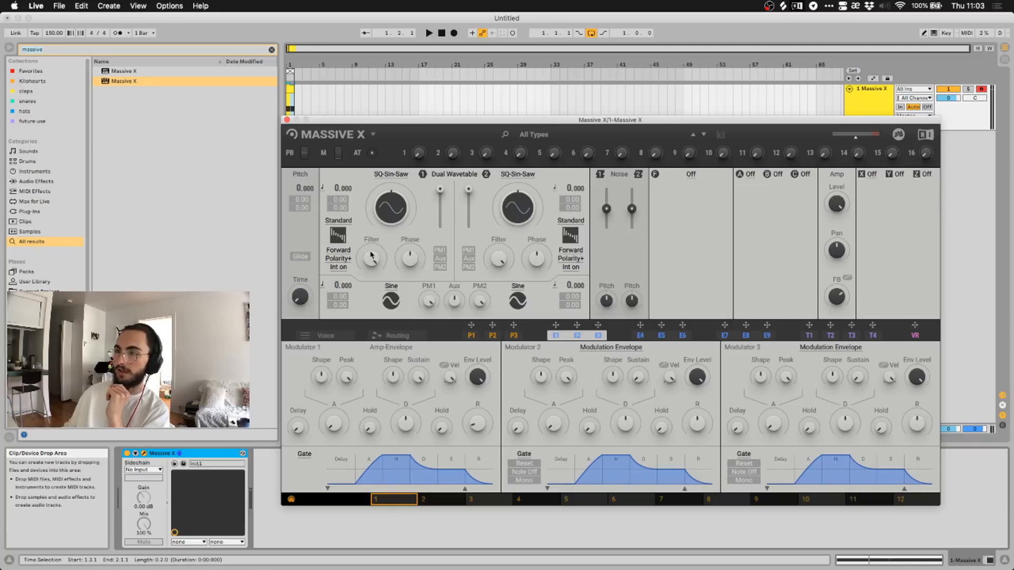
click(341, 221)
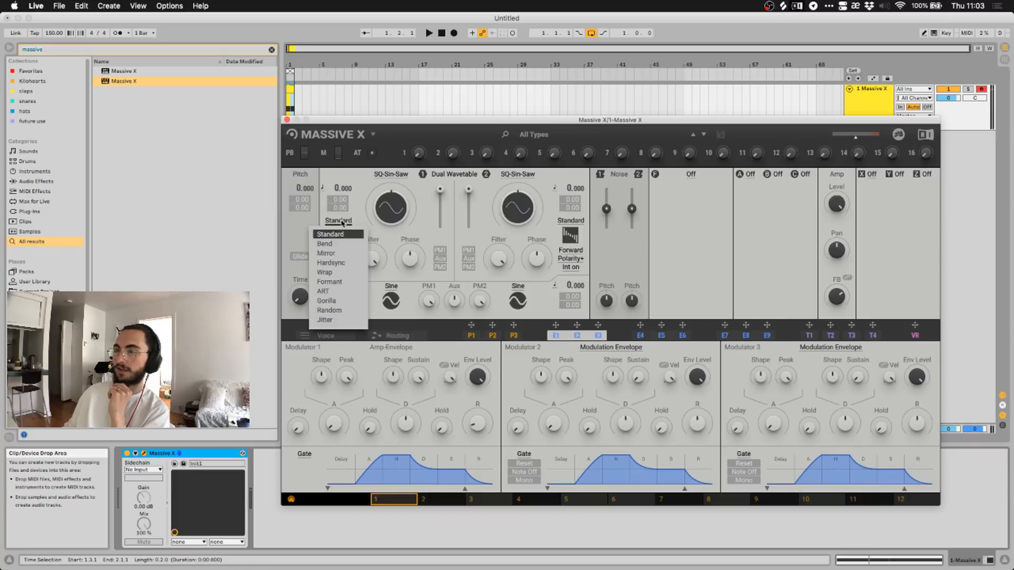
click(341, 222)
click(341, 222)
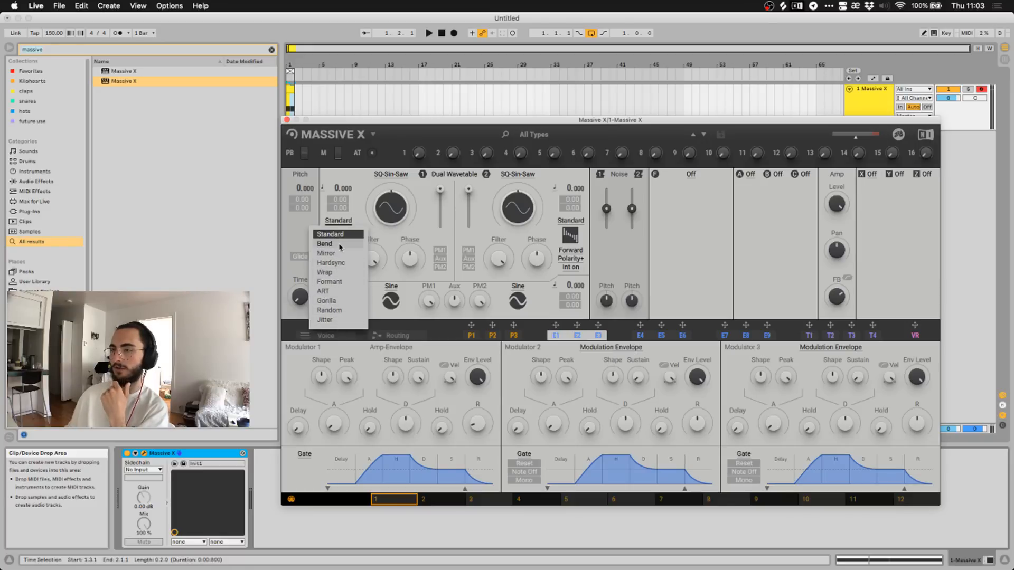
click(332, 291)
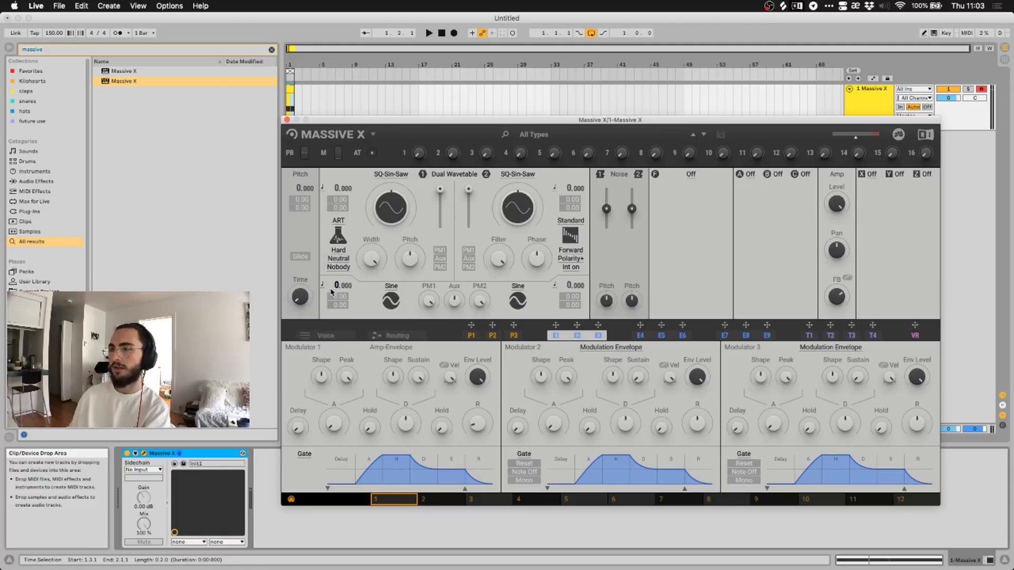
click(338, 222)
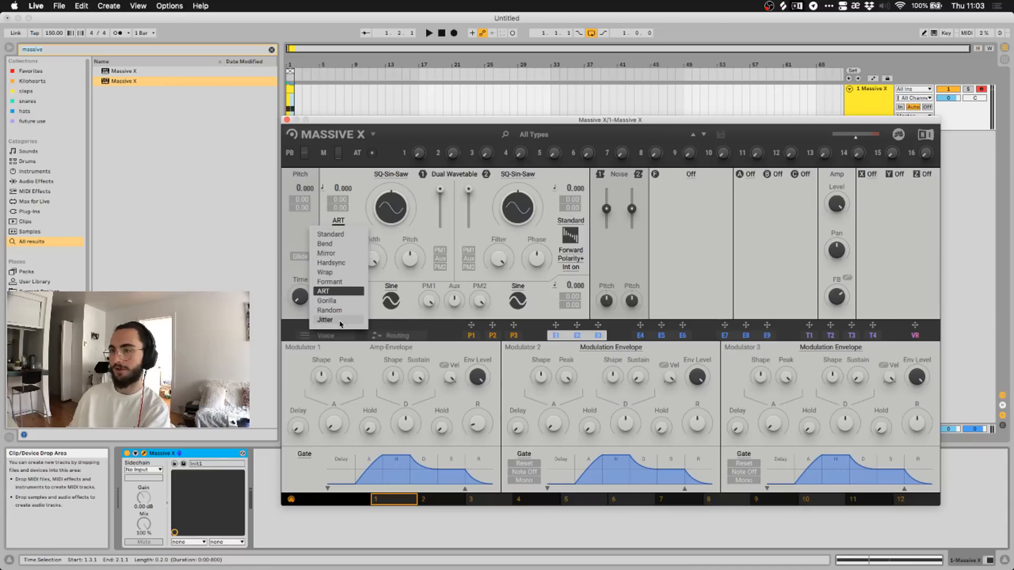
click(338, 283)
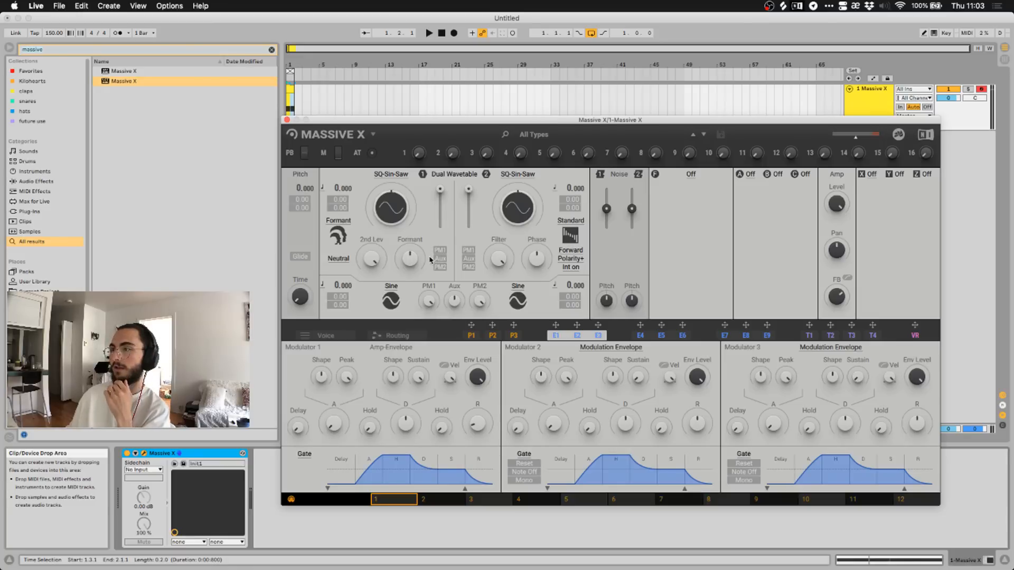
click(340, 237)
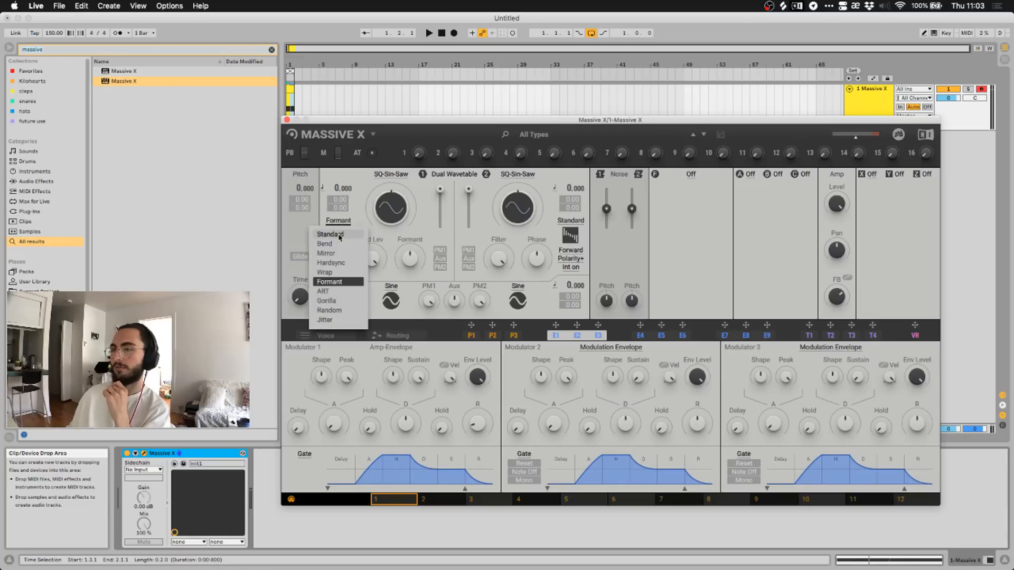
Keep Formant mode, move the Massive X window up-left, and open the filter type choices.
click(356, 221)
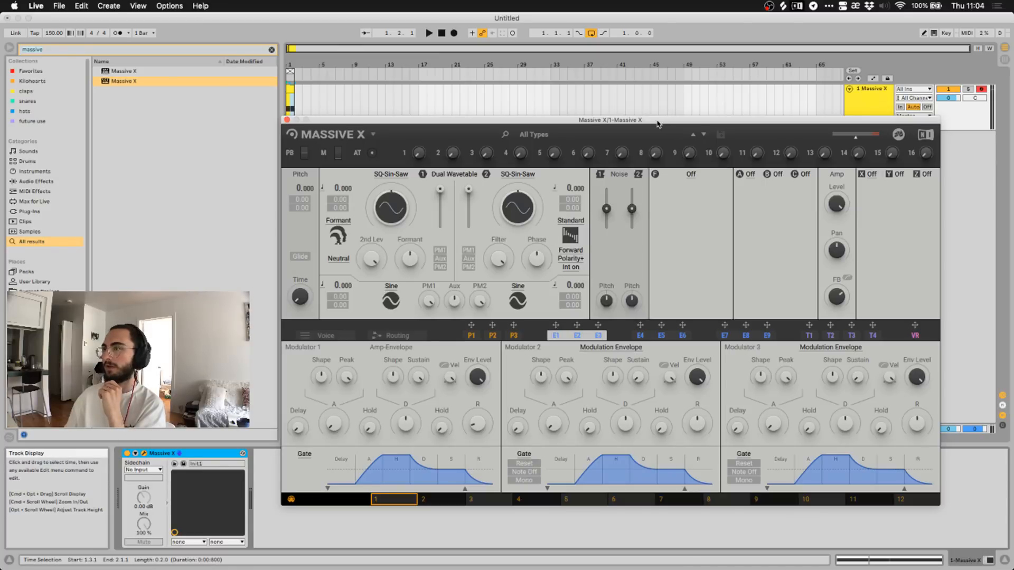
drag(657, 122, 633, 92)
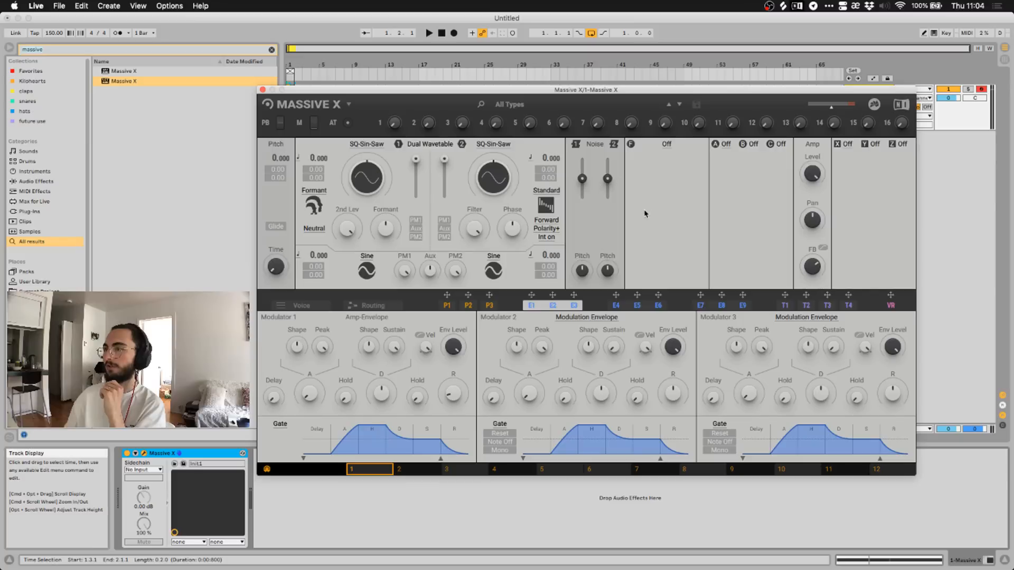
click(666, 145)
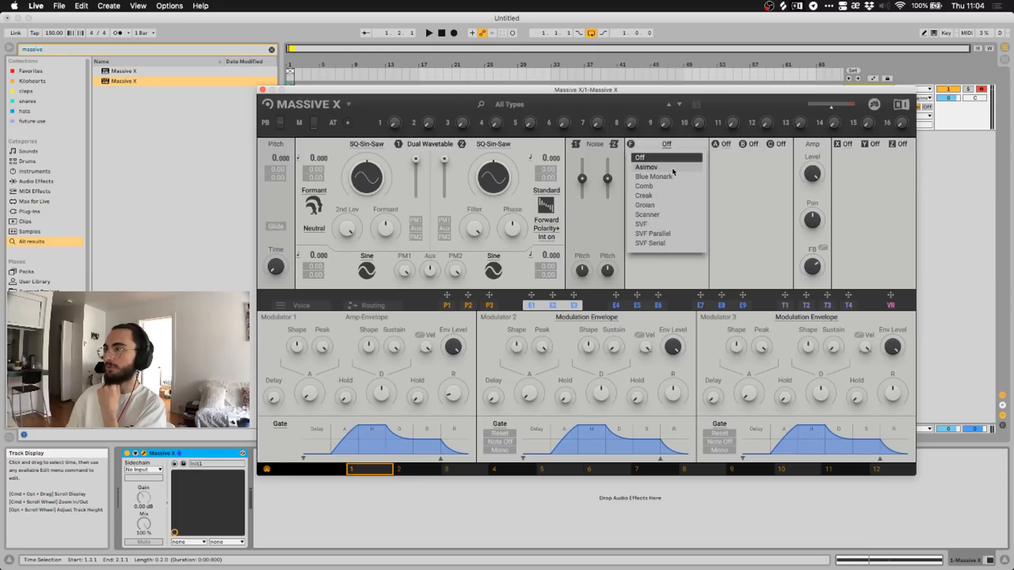
Leave the filter off and audition Anima, Folder, Freq Shifter and OSC in insert slot A.
click(738, 182)
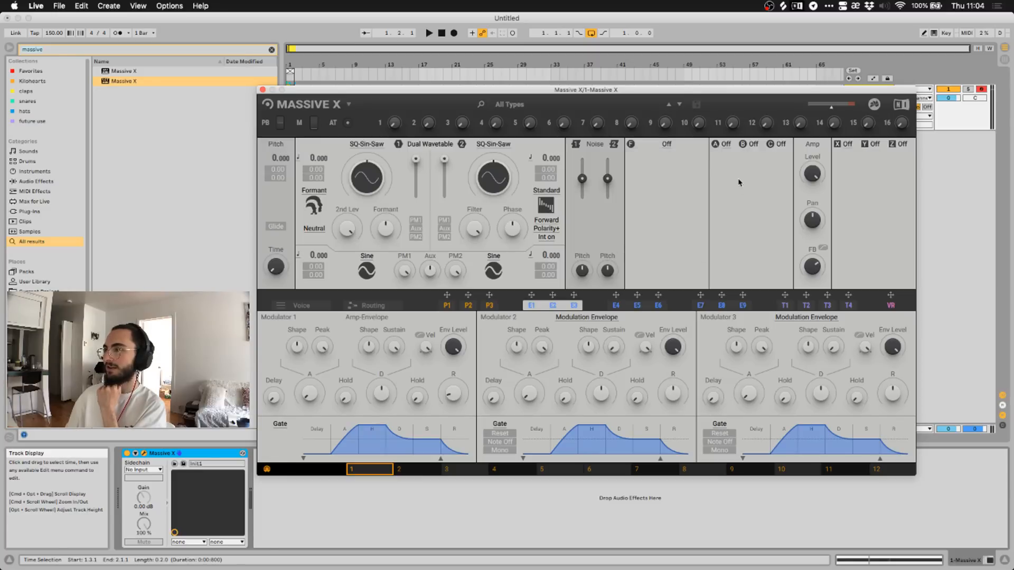
click(723, 147)
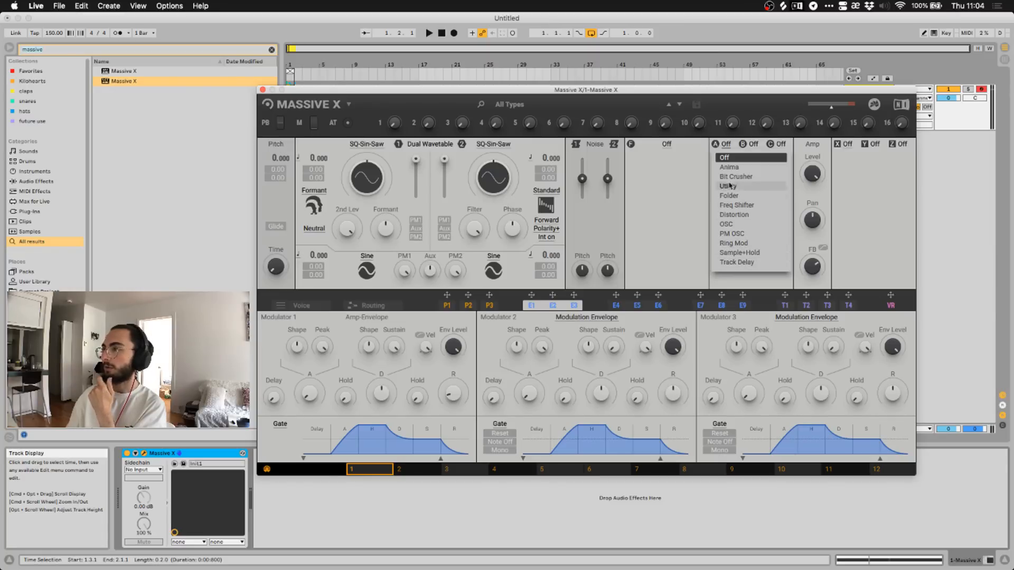
click(734, 167)
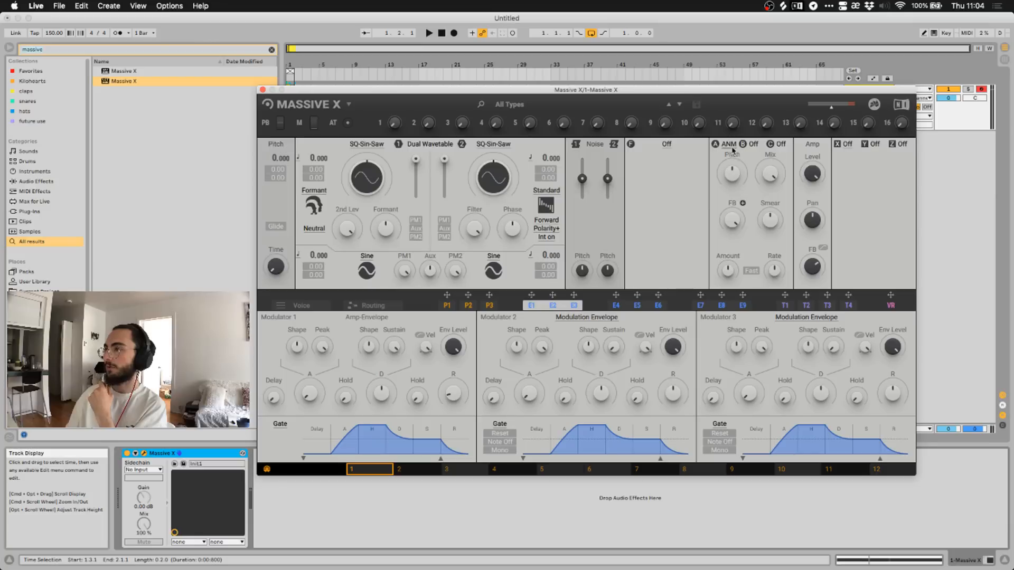
click(732, 148)
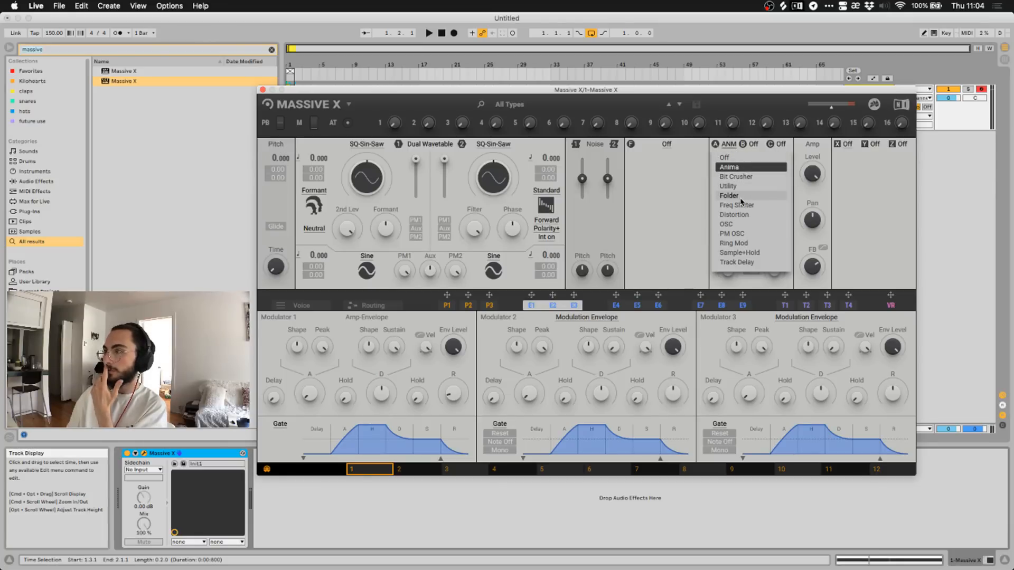
click(742, 196)
click(727, 146)
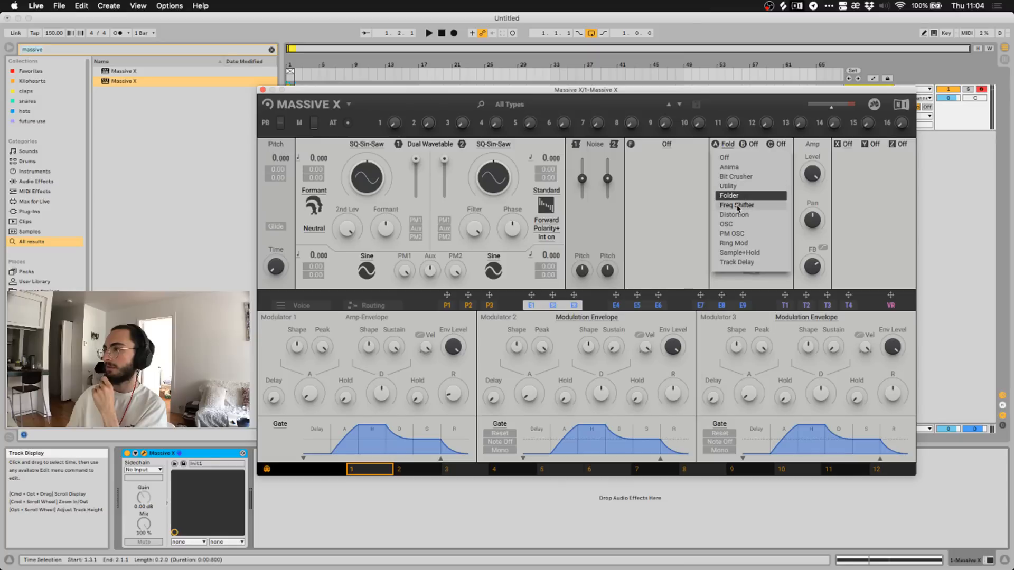
click(727, 147)
click(727, 146)
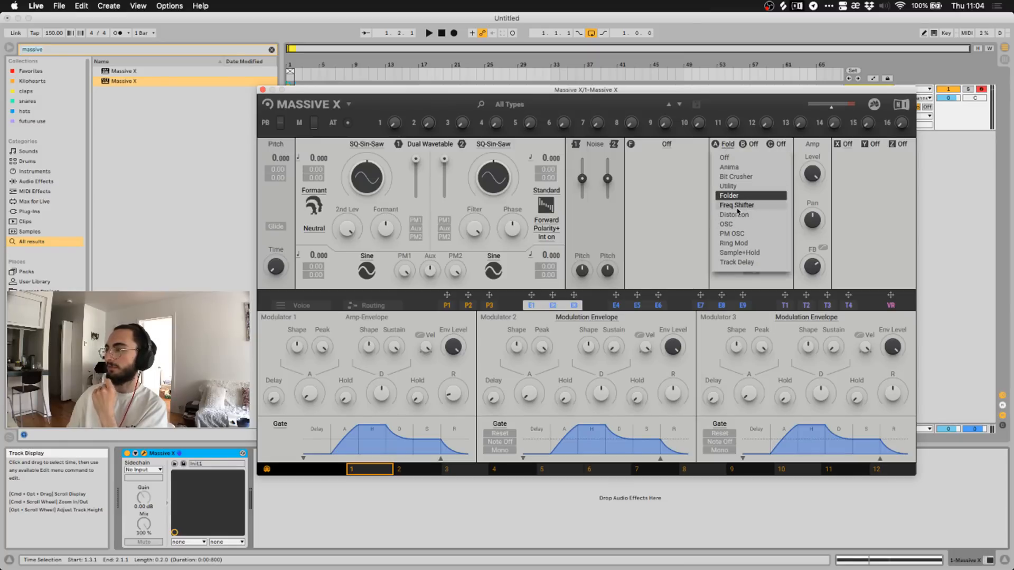
click(738, 206)
click(727, 146)
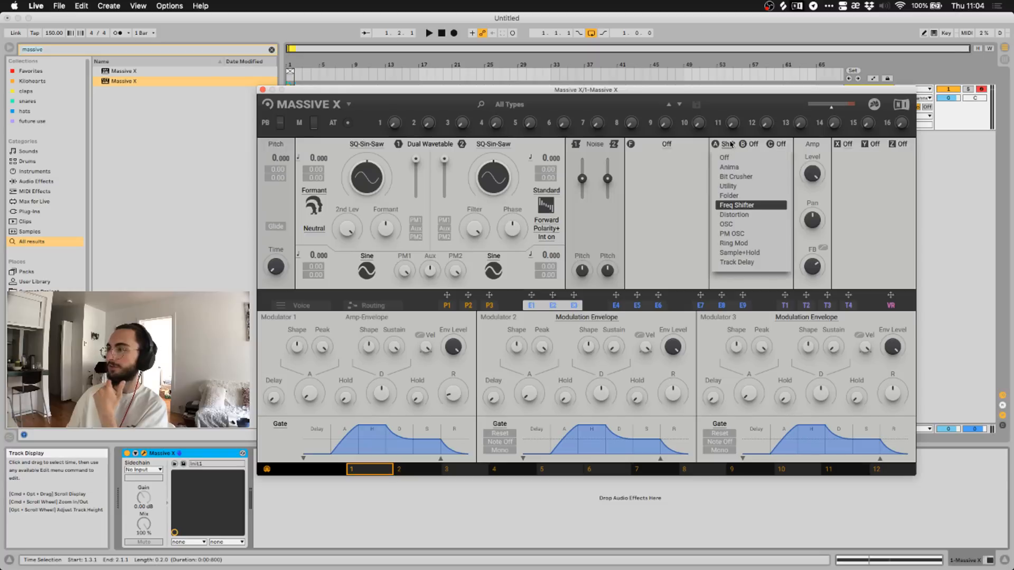
click(739, 225)
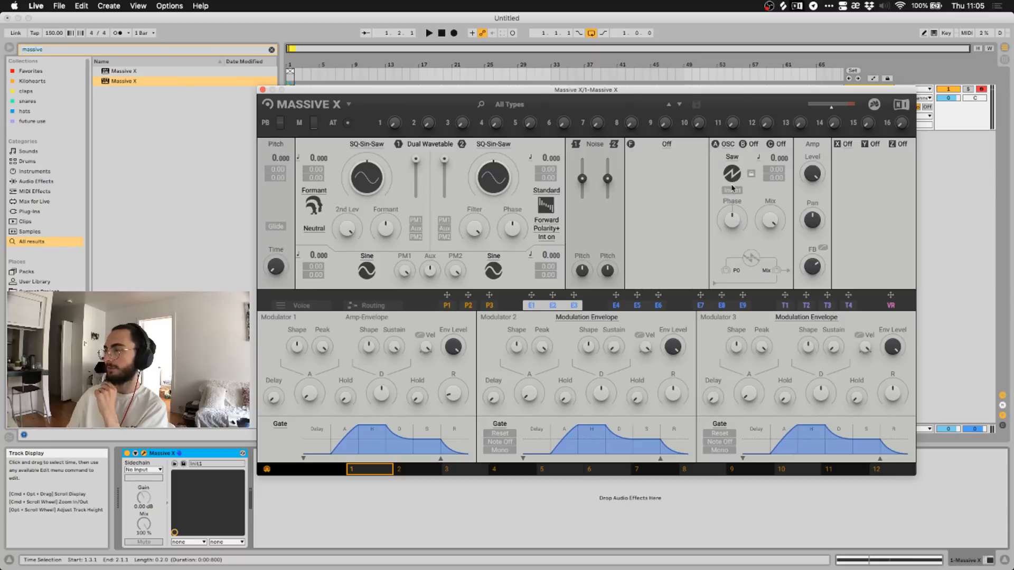
click(724, 146)
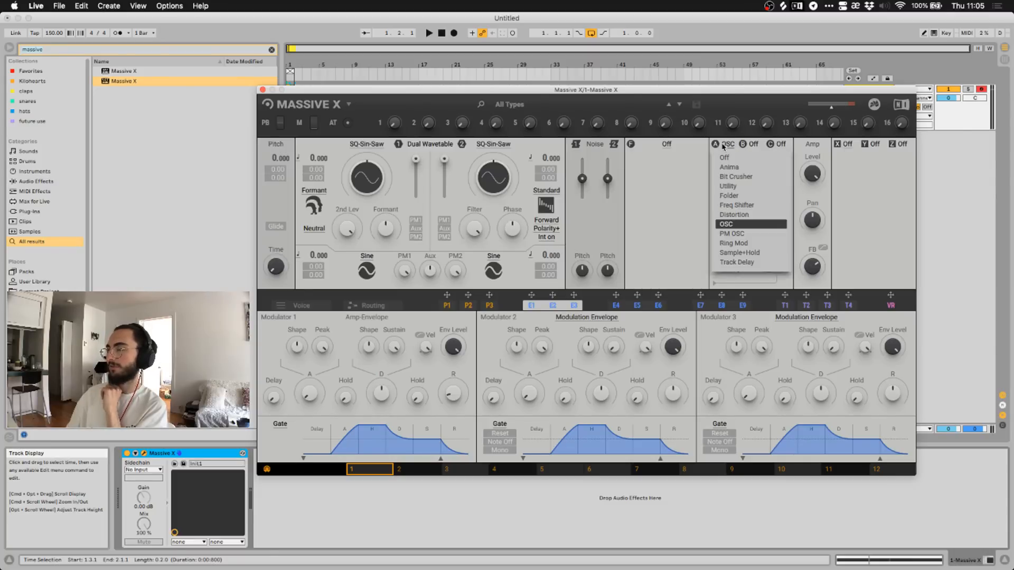
click(695, 186)
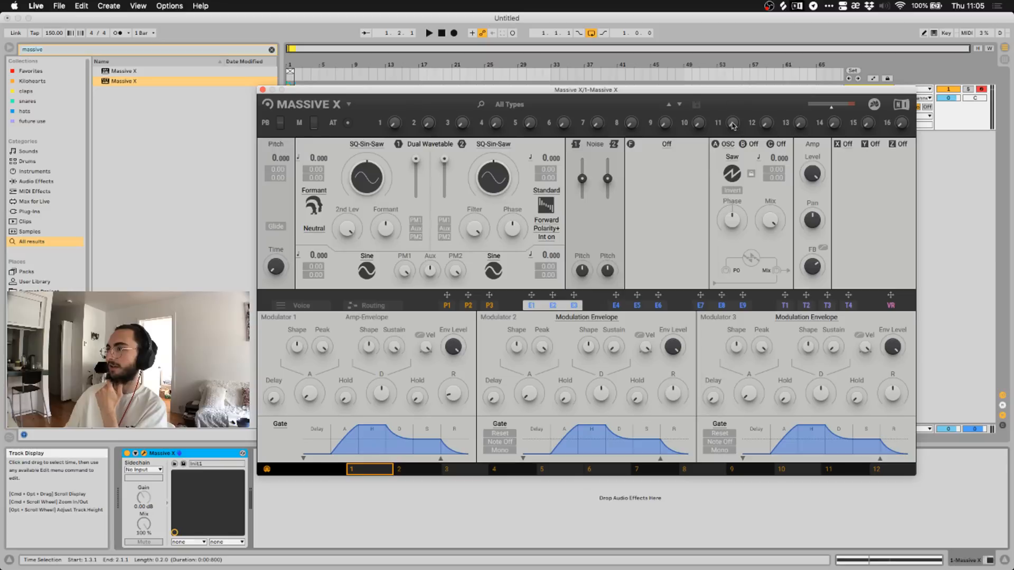
Try PM OSC, Ring Mod and Sample+Hold in insert A, settling on Track Delay.
click(728, 146)
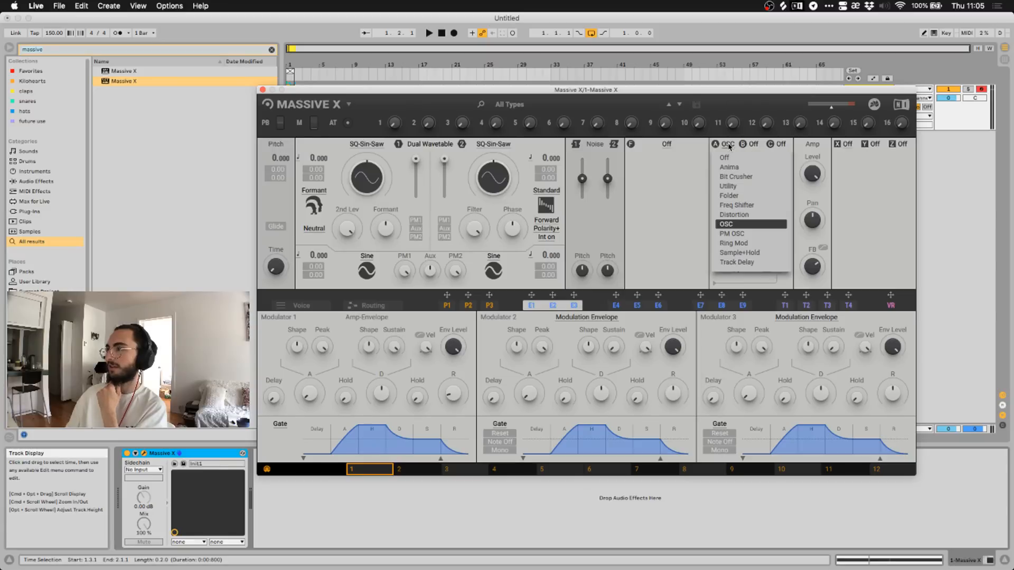
click(735, 235)
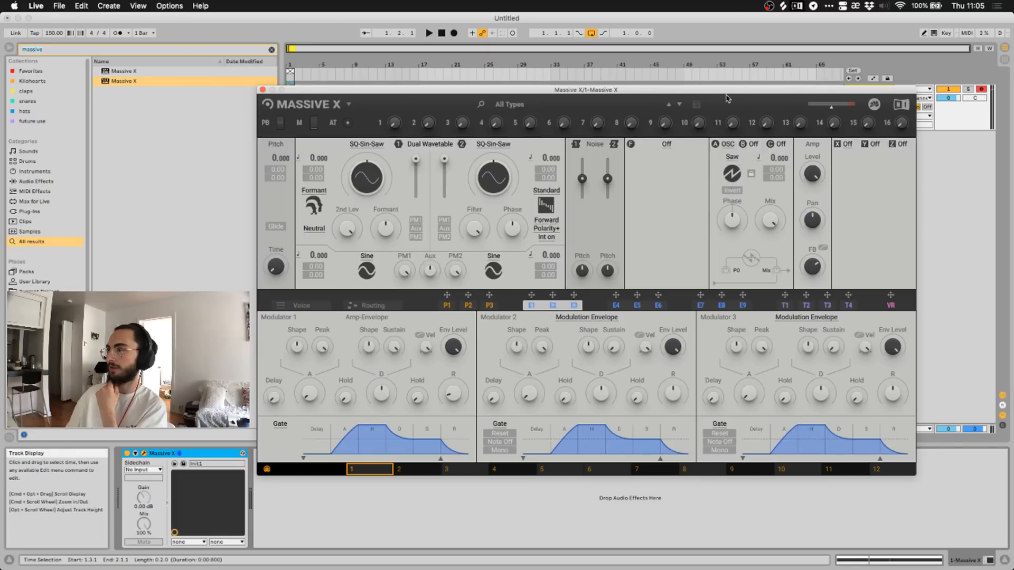
click(720, 143)
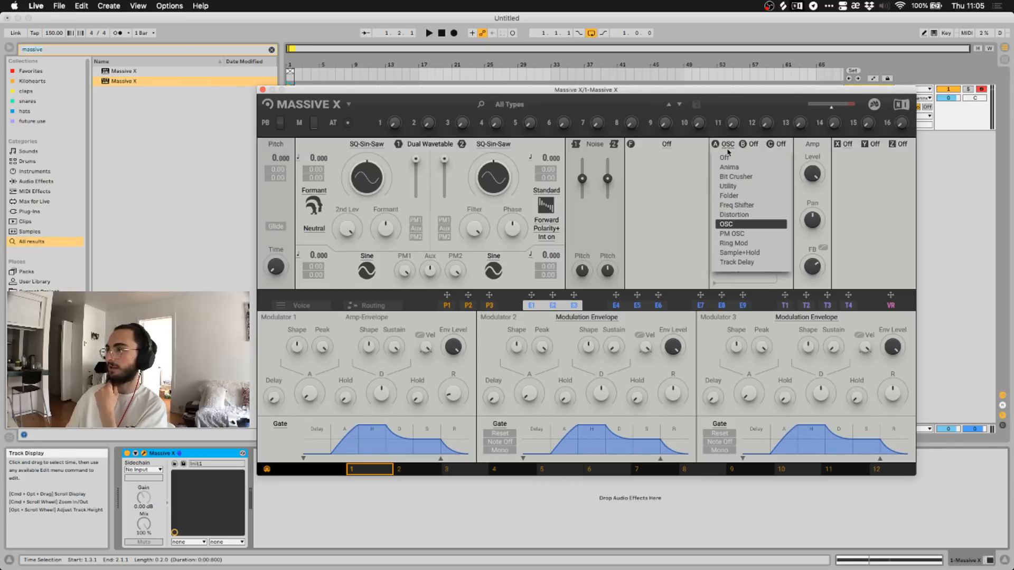
click(733, 234)
click(723, 146)
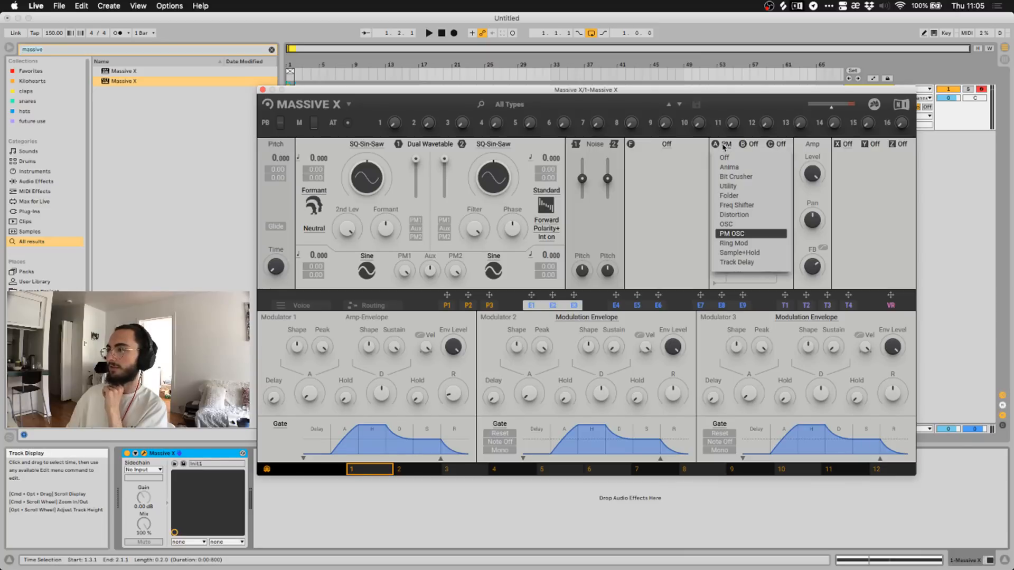
click(735, 243)
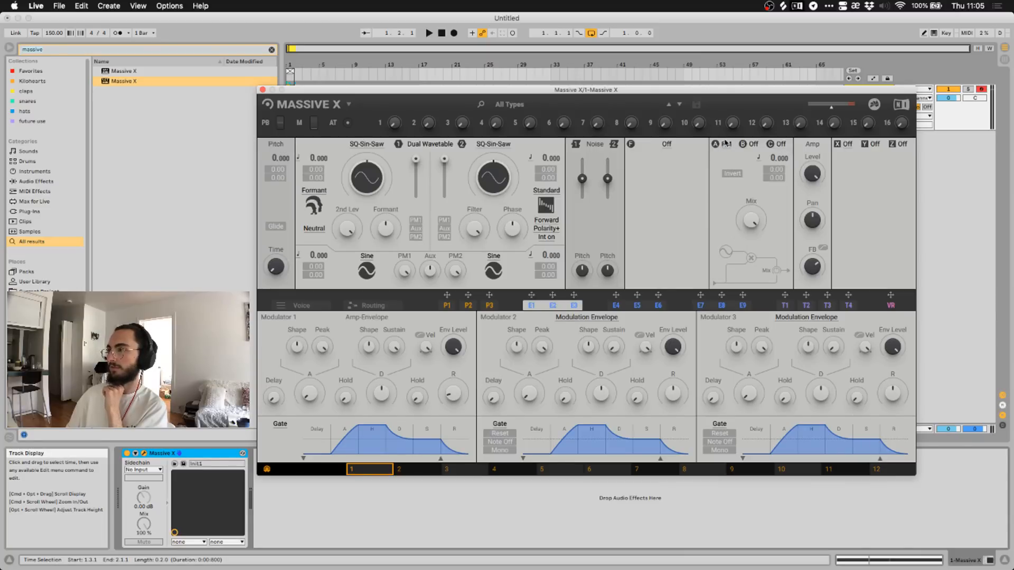
click(728, 146)
click(728, 250)
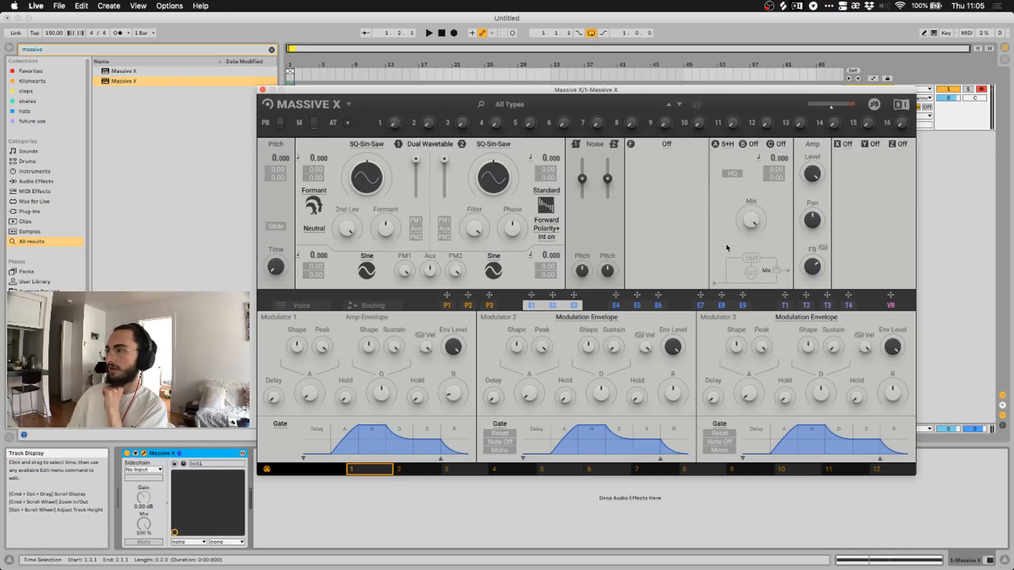
click(725, 144)
click(725, 145)
click(726, 145)
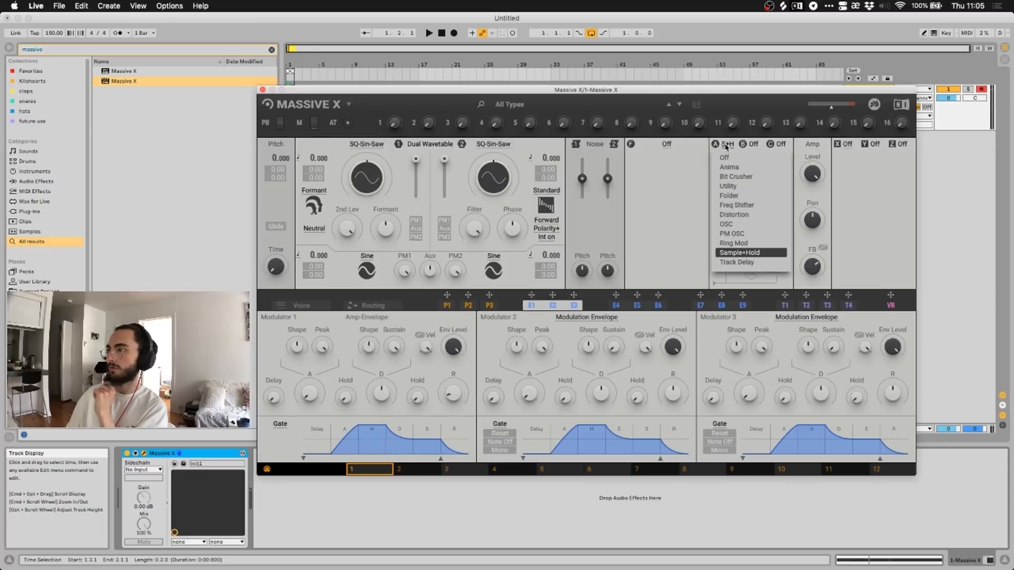
click(739, 262)
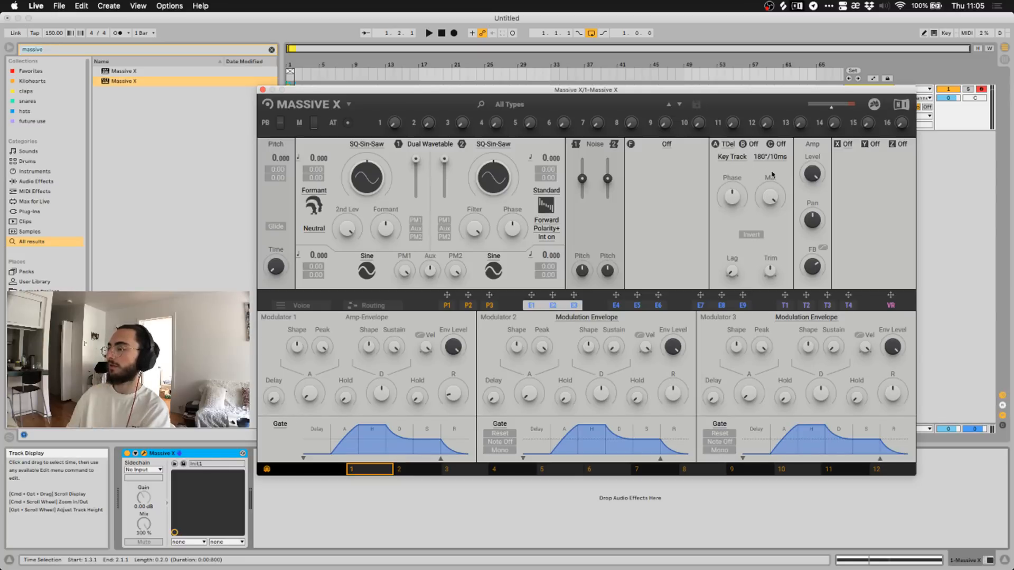
Replace the clip's note with a single long E3 note at the clip start.
drag(693, 90, 720, 184)
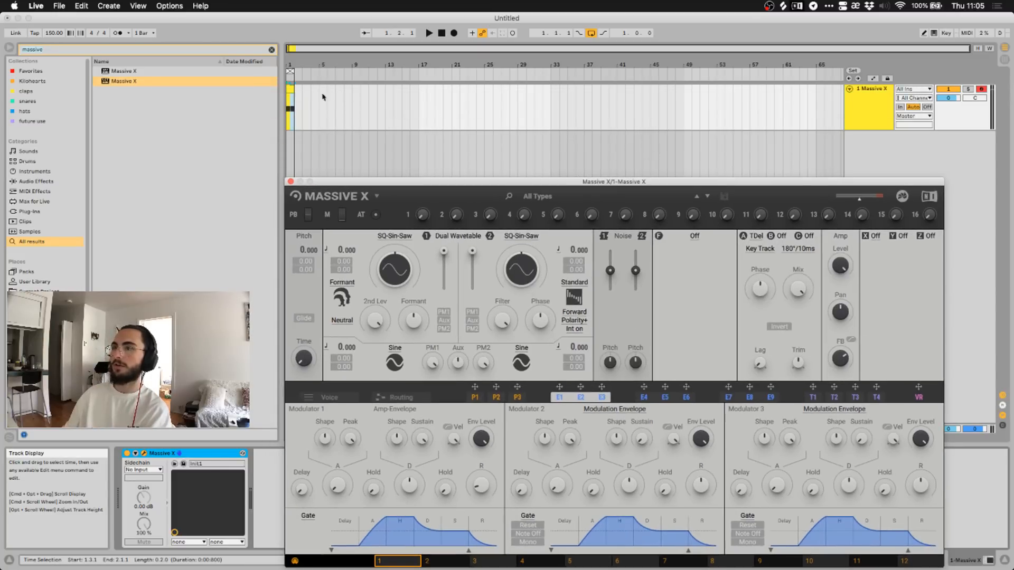
click(291, 108)
drag(351, 182, 442, 40)
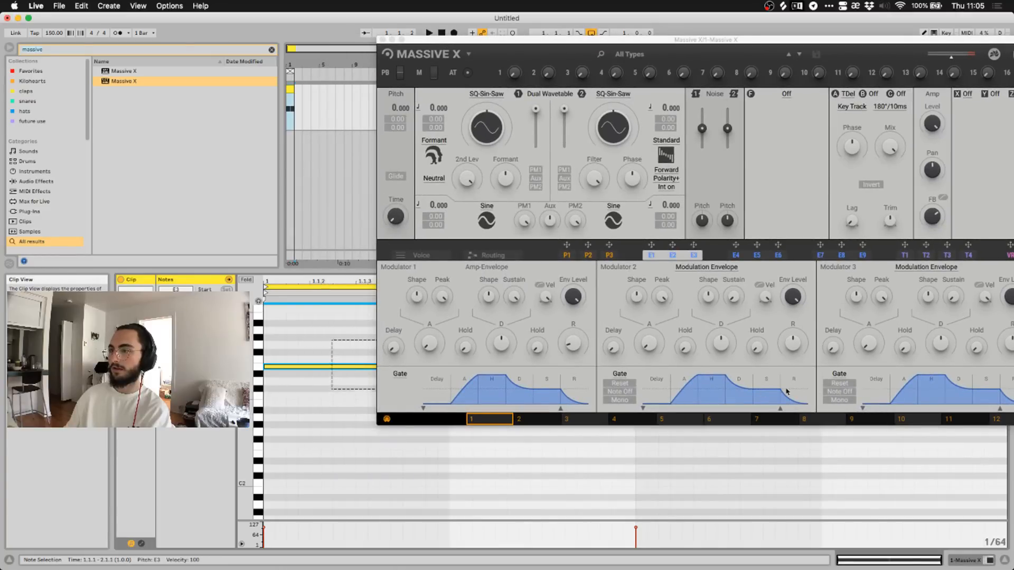
key(Delete)
double_click(267, 367)
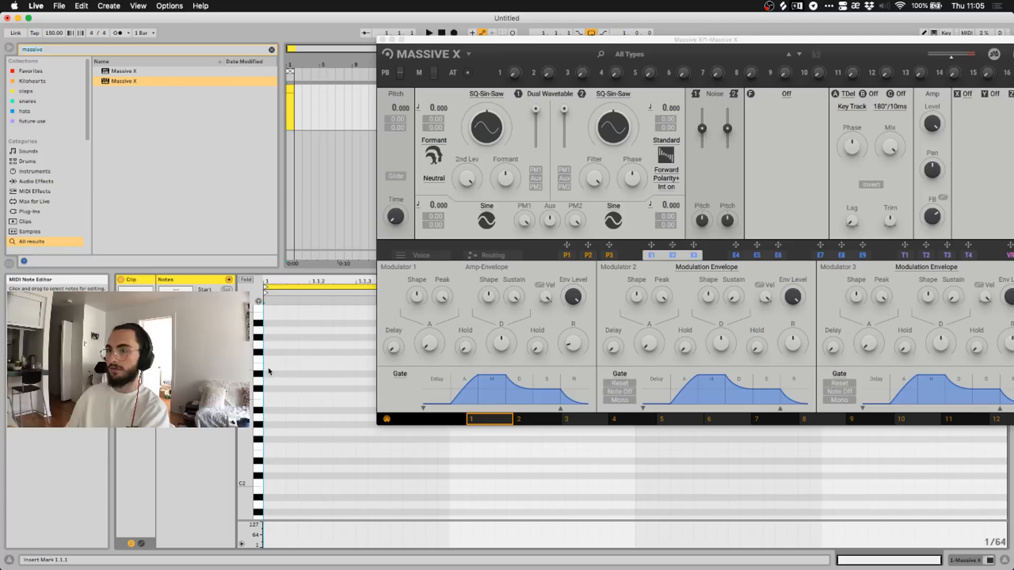
drag(272, 367, 364, 368)
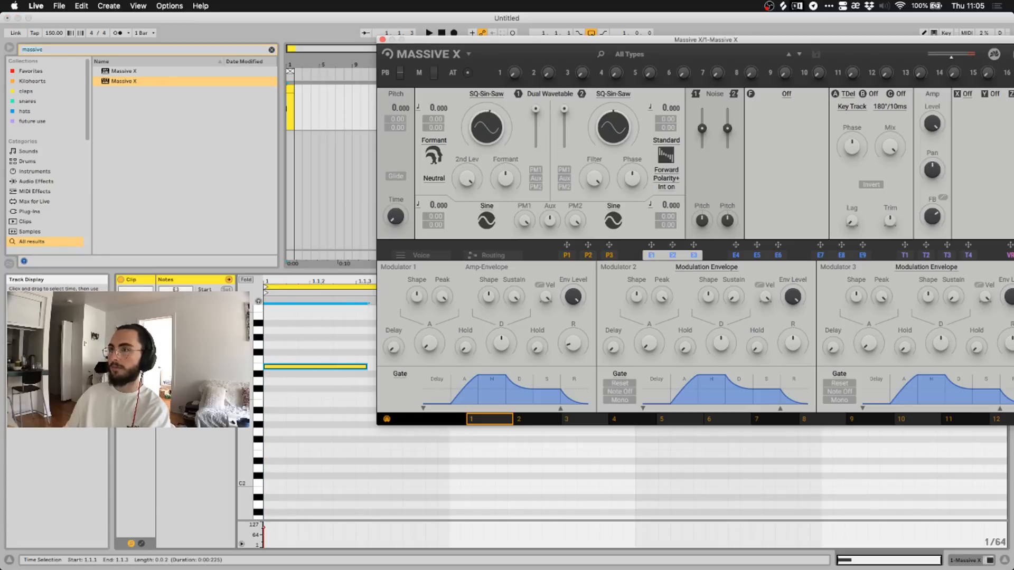
Load the Banana wavetable from Basics into oscillator 1 and play it.
click(488, 95)
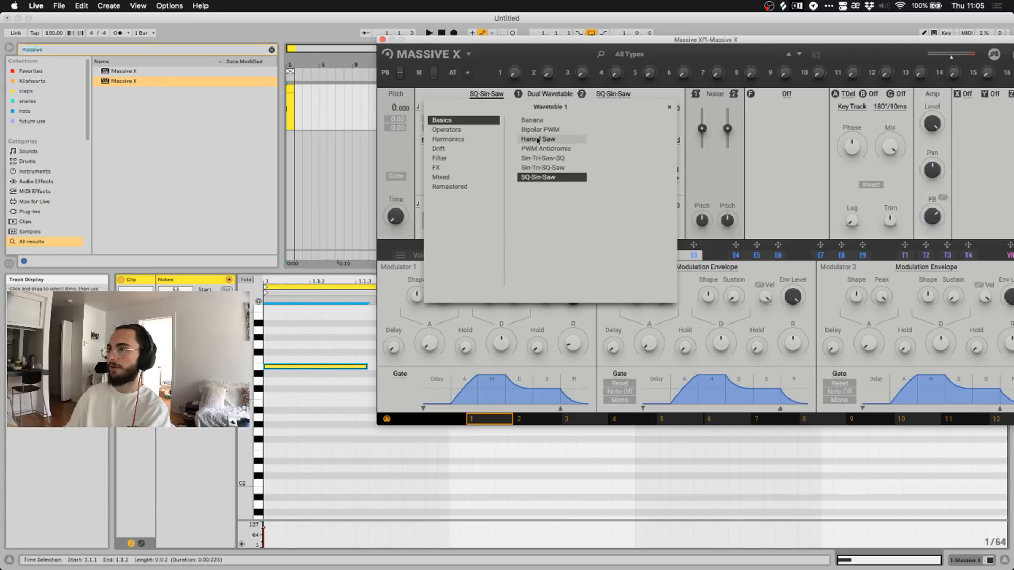
click(453, 130)
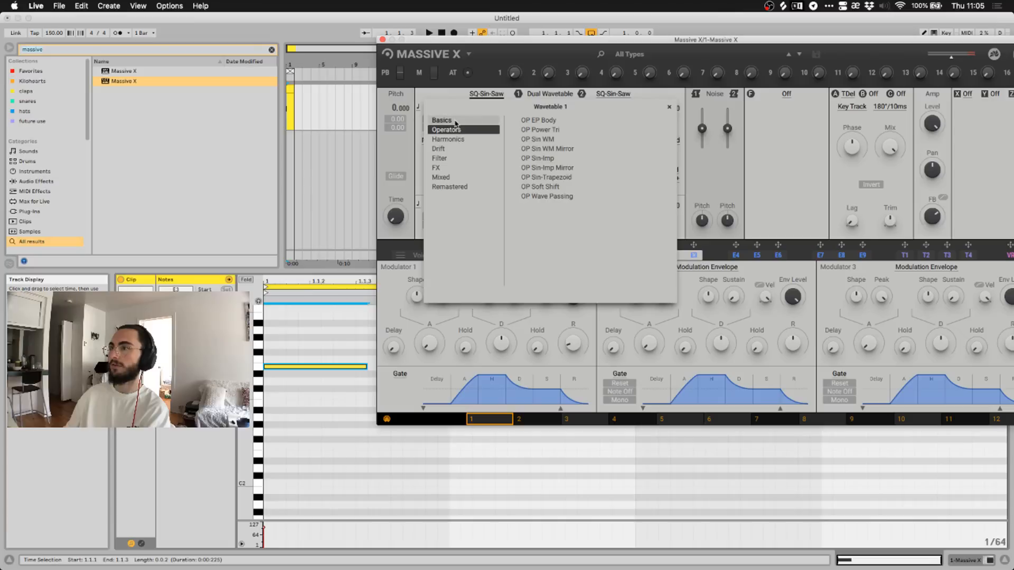
click(453, 120)
click(456, 149)
click(453, 121)
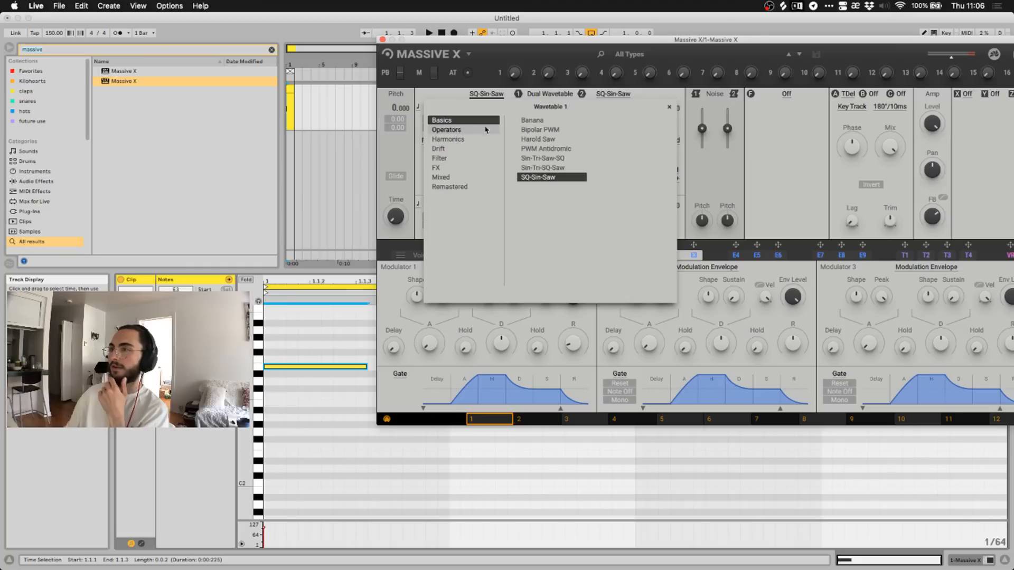
click(539, 121)
click(487, 95)
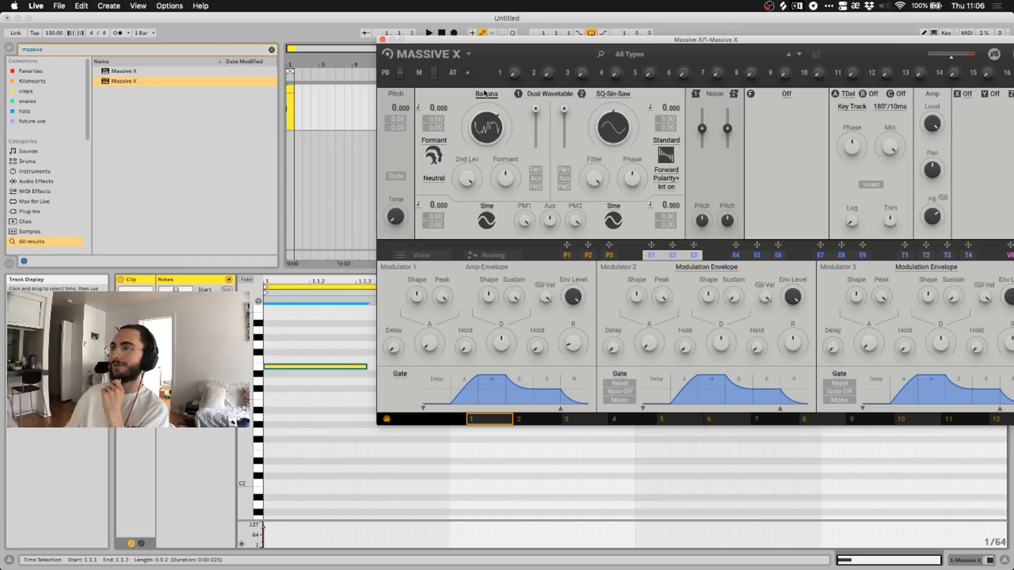
key(space)
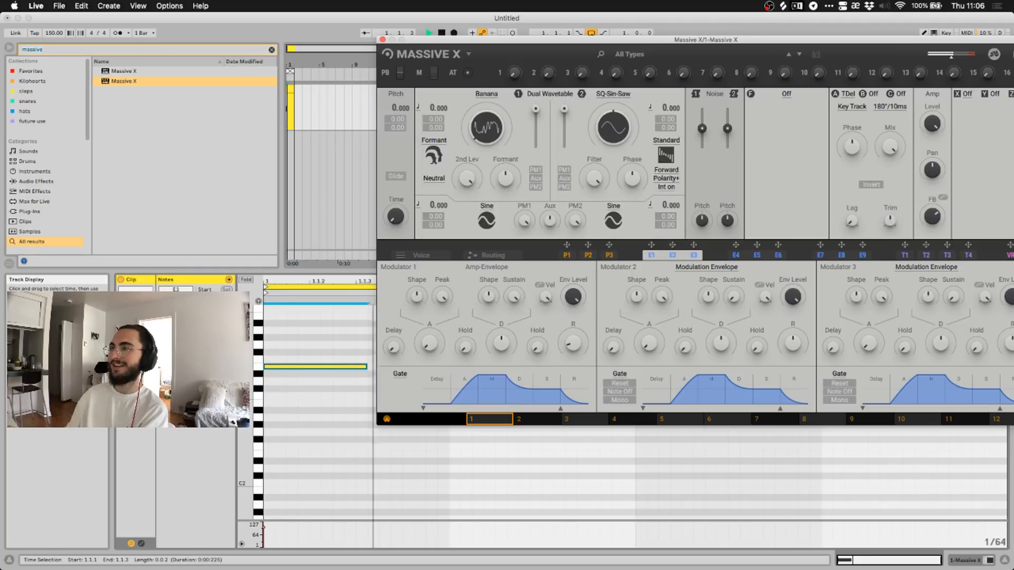
Lengthen the E3 note, duplicate it, and trim the two notes to end at 1.1.4 and 1.2.4.
key(space)
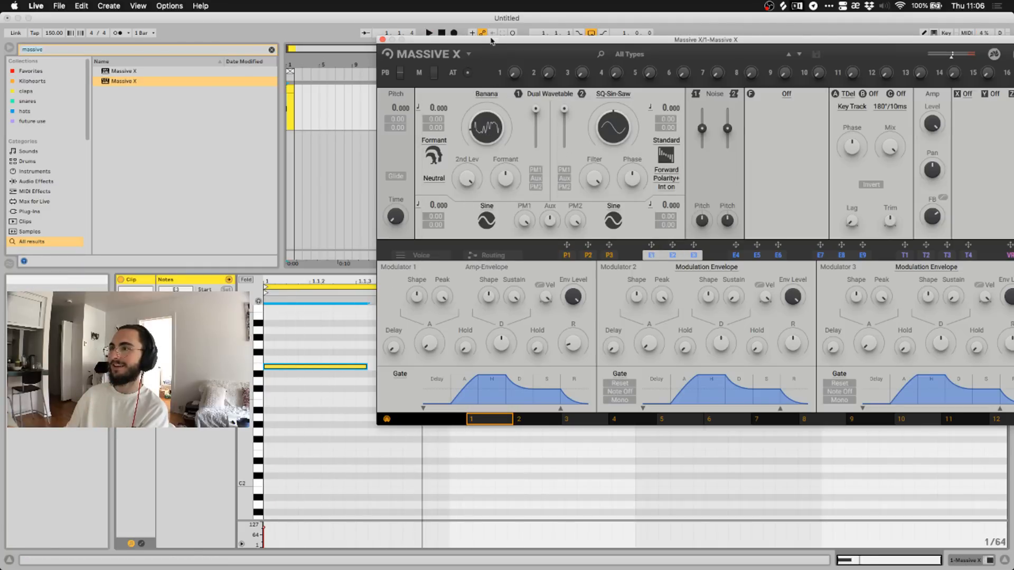
drag(491, 39, 435, 483)
drag(367, 366, 450, 369)
key(space)
key(space)
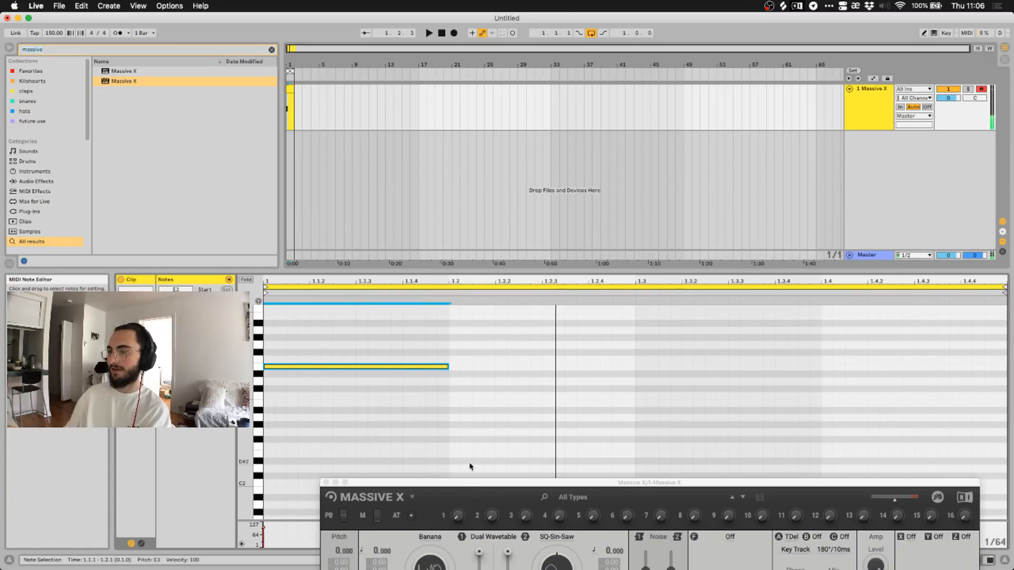
key(super+d)
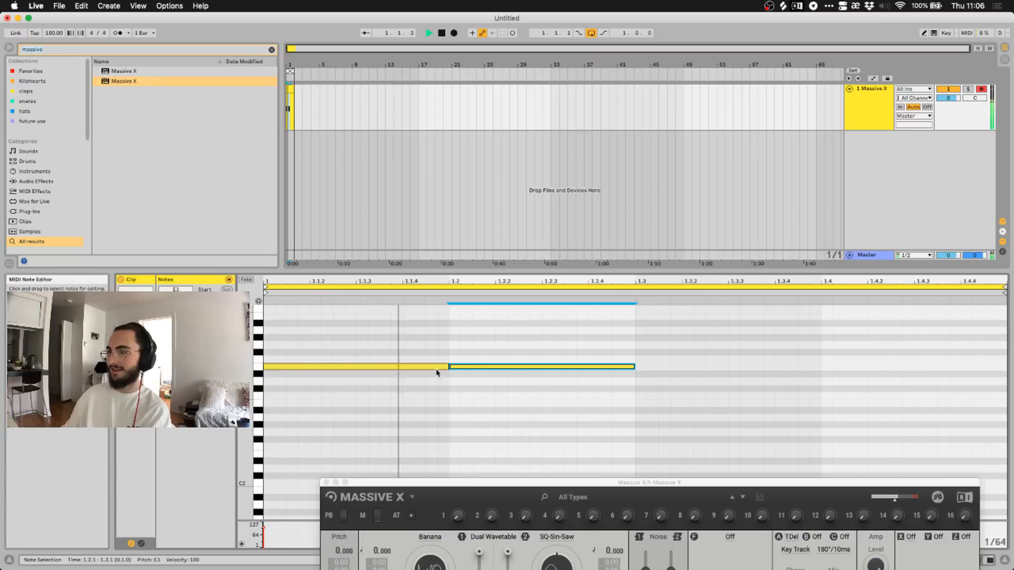
drag(448, 366, 403, 365)
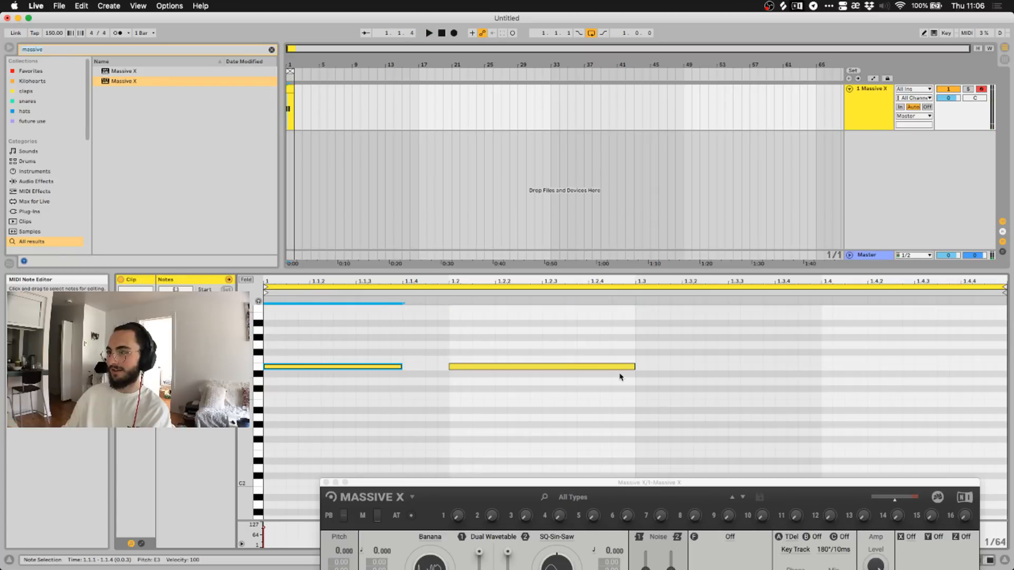
key(space)
drag(634, 366, 596, 366)
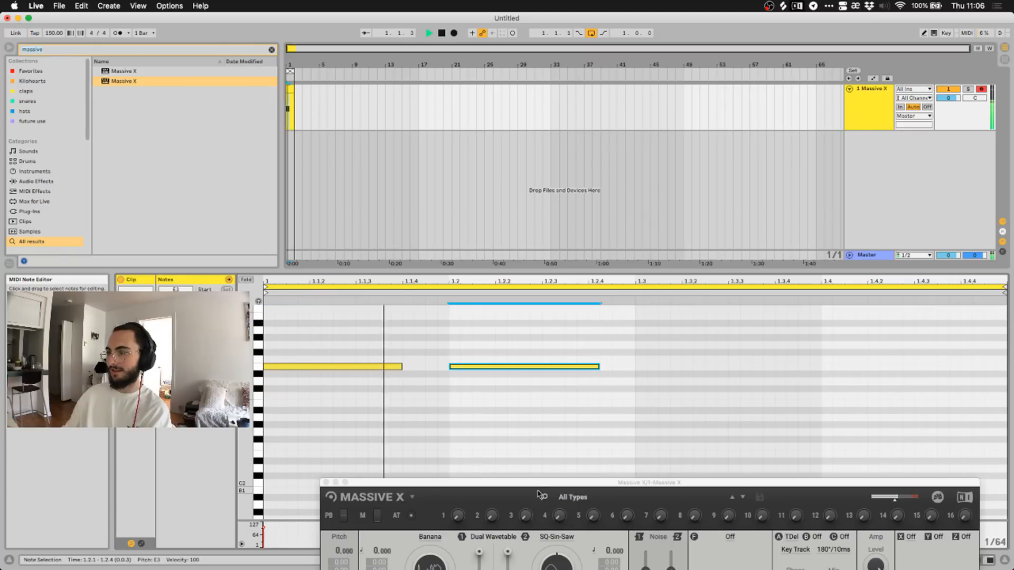
drag(539, 482, 532, 115)
key(space)
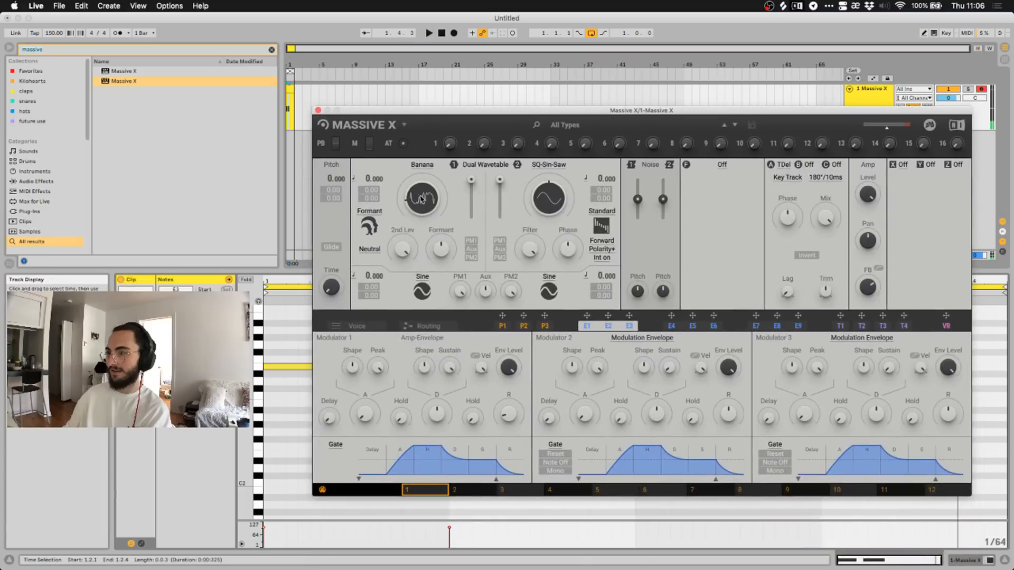
Audition the Banana sound, then change oscillator 1's mode from Formant to Standard.
click(370, 212)
click(371, 214)
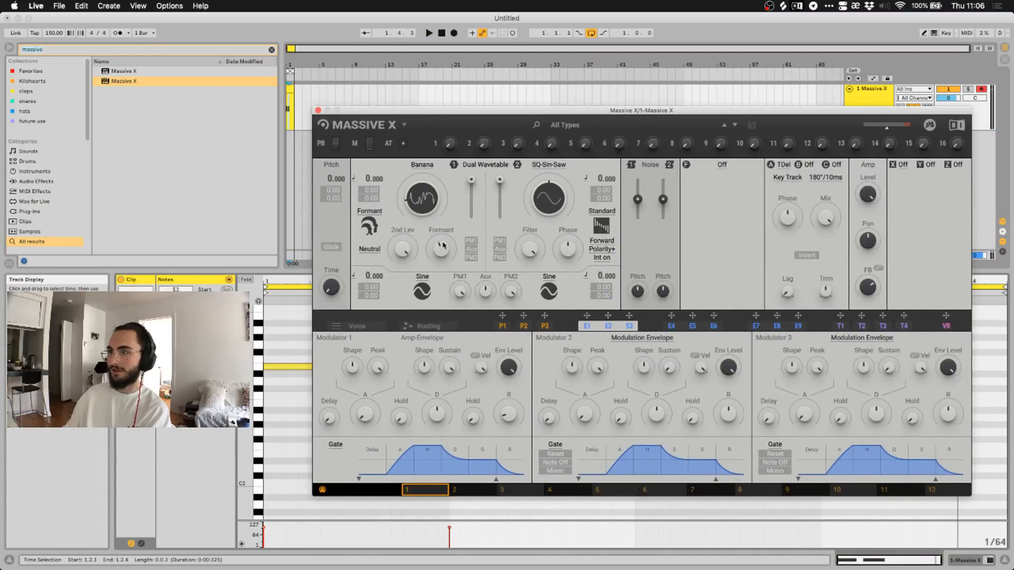
key(space)
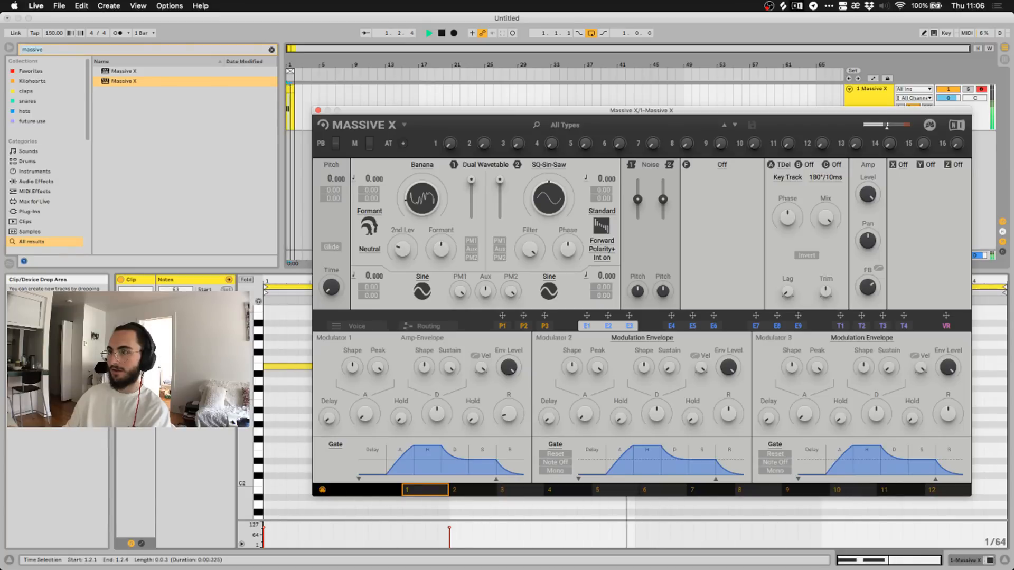
key(space)
click(372, 245)
click(373, 226)
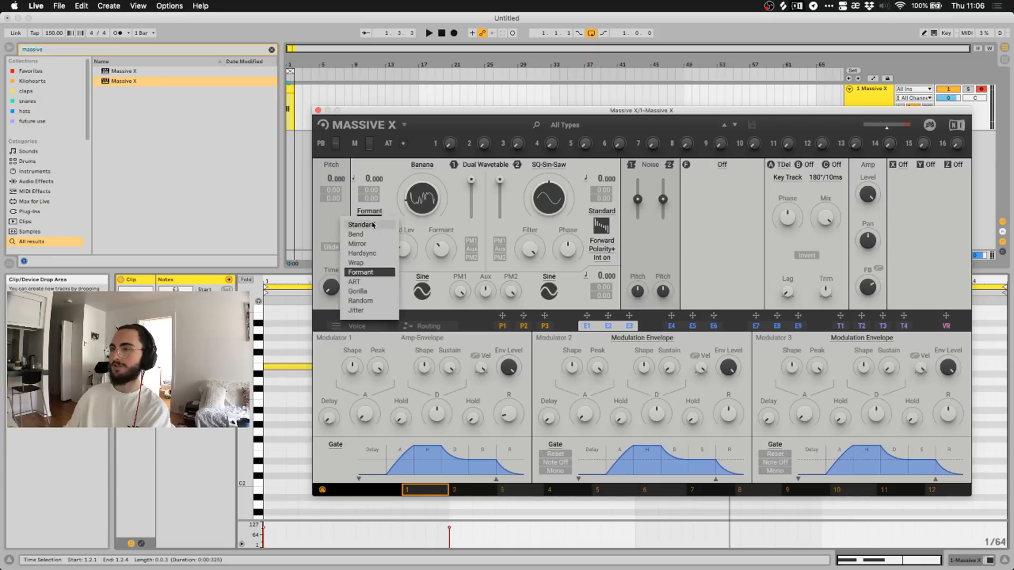
click(373, 226)
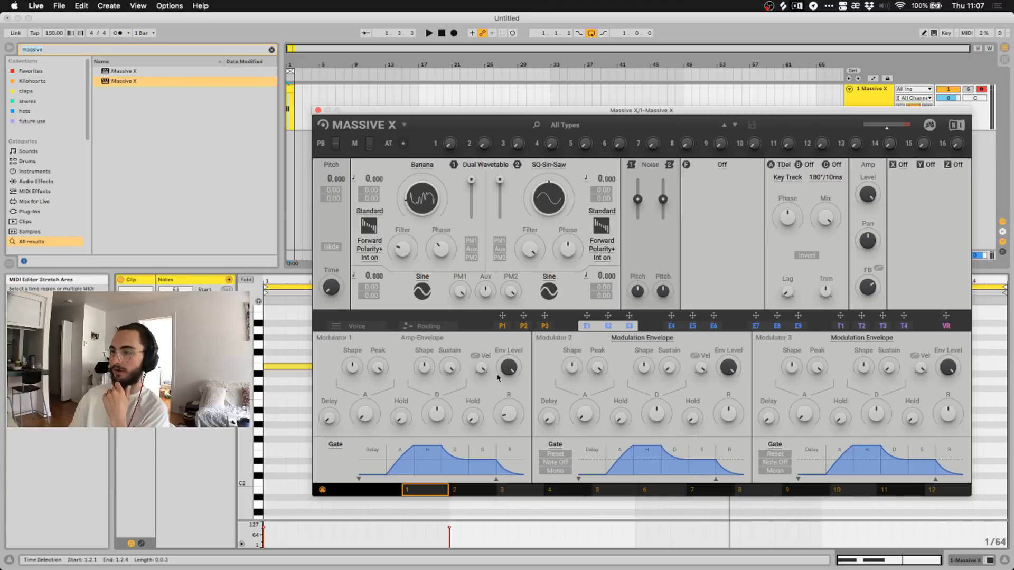
Draw the P1 curve starting at zero, peaking at the top near step 3, ending at zero.
click(504, 327)
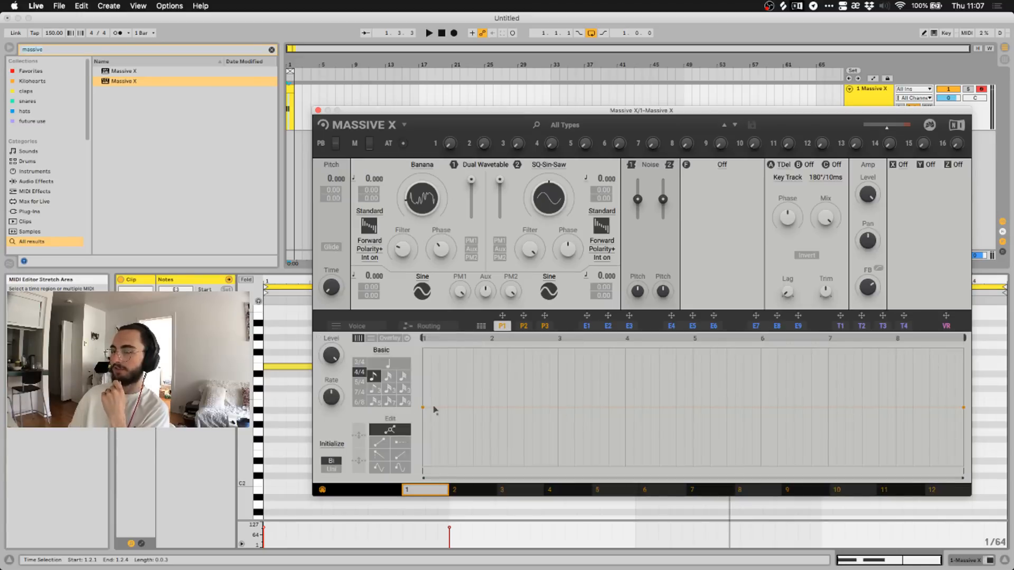
drag(423, 408, 389, 529)
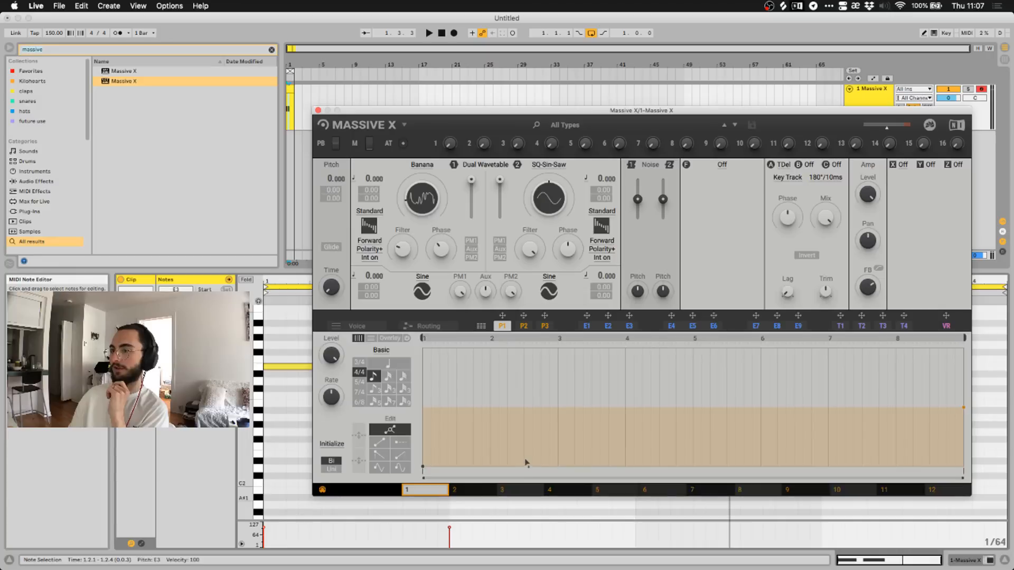
drag(530, 437, 841, 310)
drag(761, 349, 599, 357)
drag(487, 436, 438, 457)
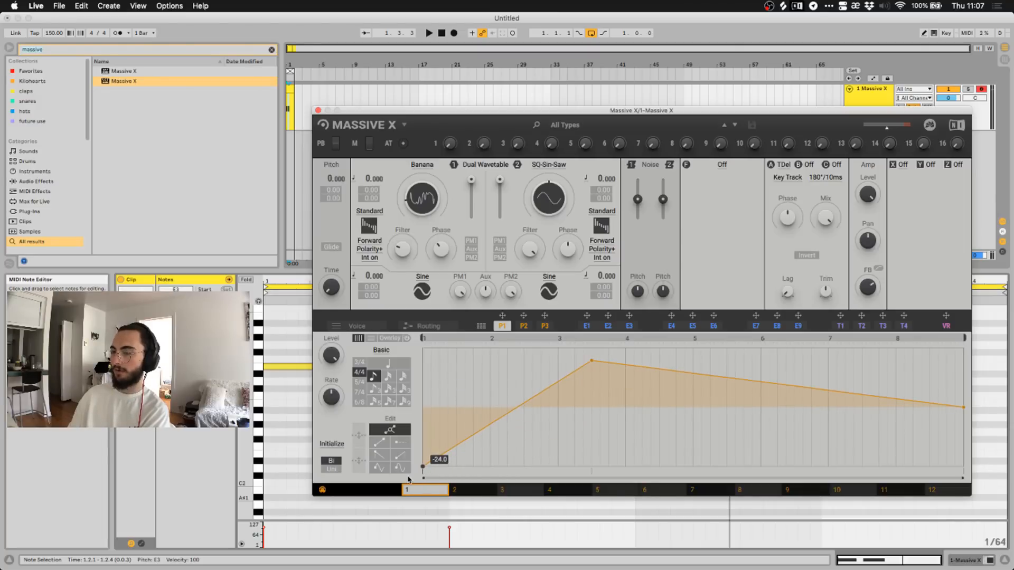
drag(593, 358, 541, 331)
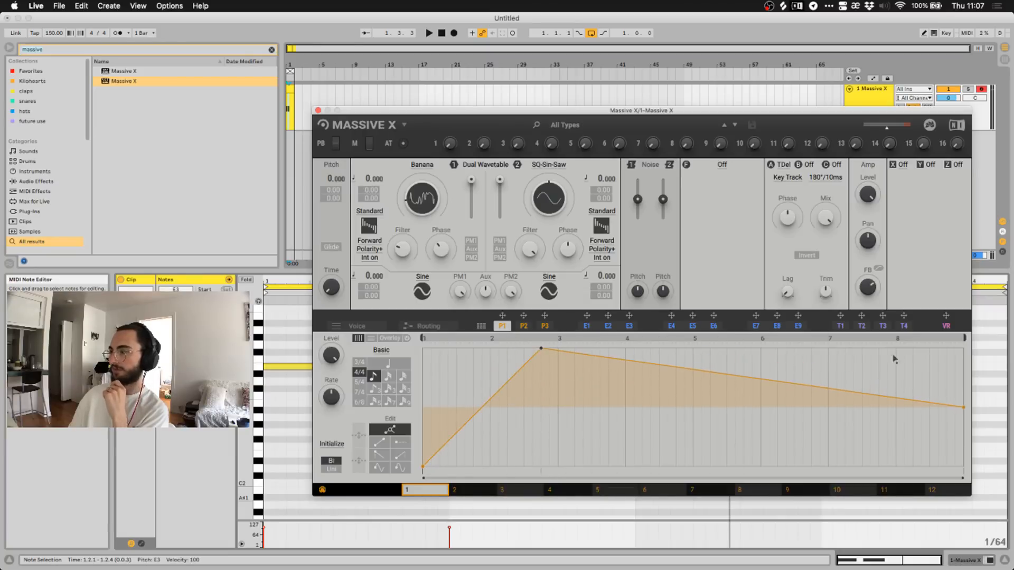
drag(964, 409, 967, 508)
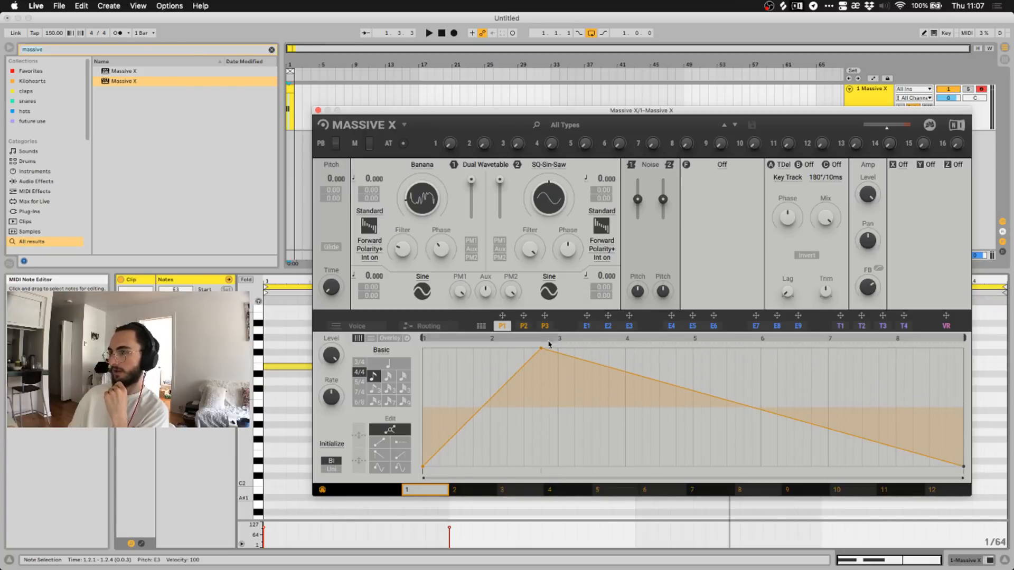
mouse_move(542, 349)
mouse_down()
mouse_move(780, 343)
mouse_move(534, 346)
mouse_up()
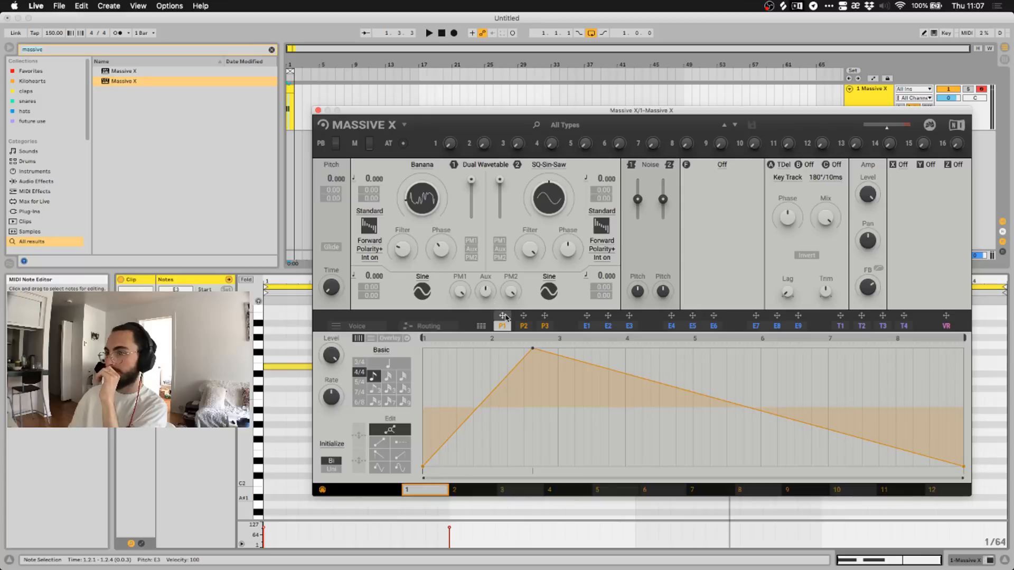
click(842, 327)
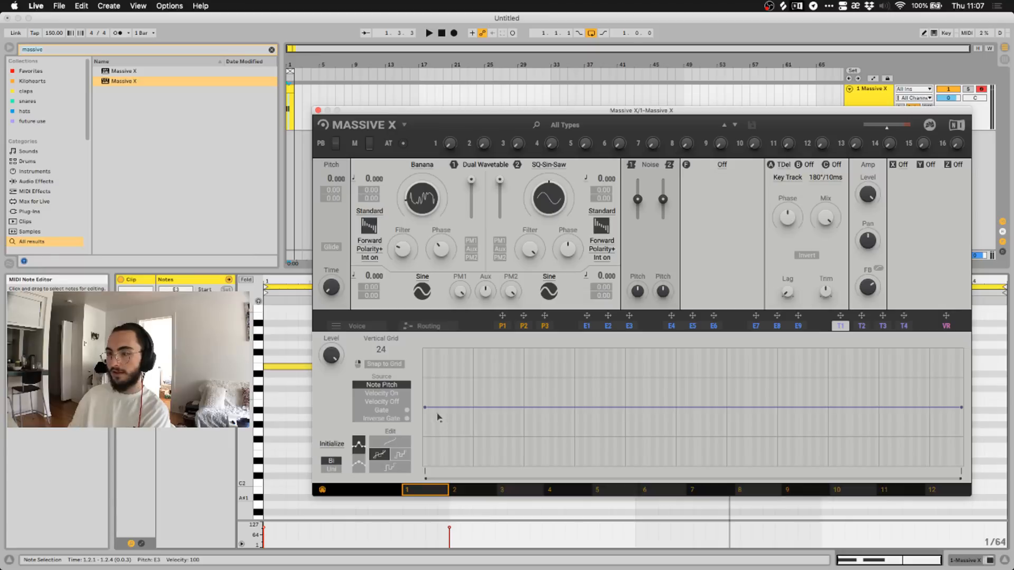
Reshape the T1 tracker line into a symmetric arch from zero up to a mid-grid peak and back to zero.
drag(426, 411, 425, 466)
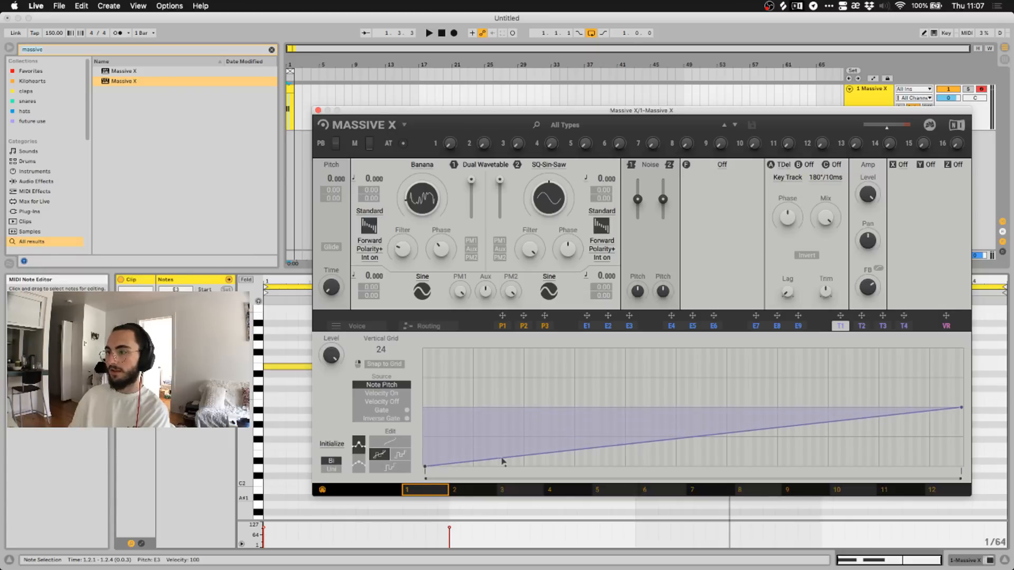
drag(503, 447, 672, 320)
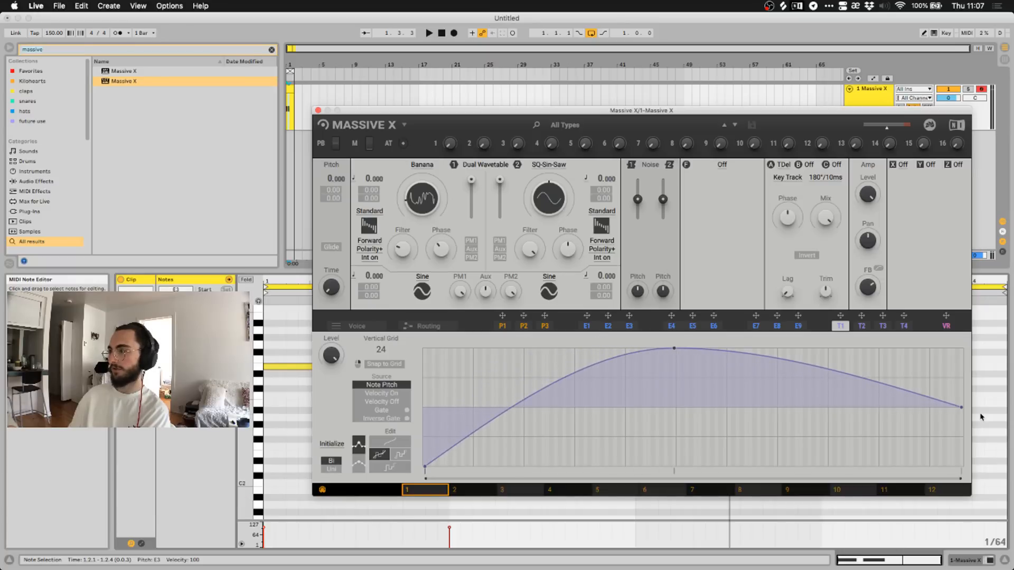
drag(962, 411, 970, 475)
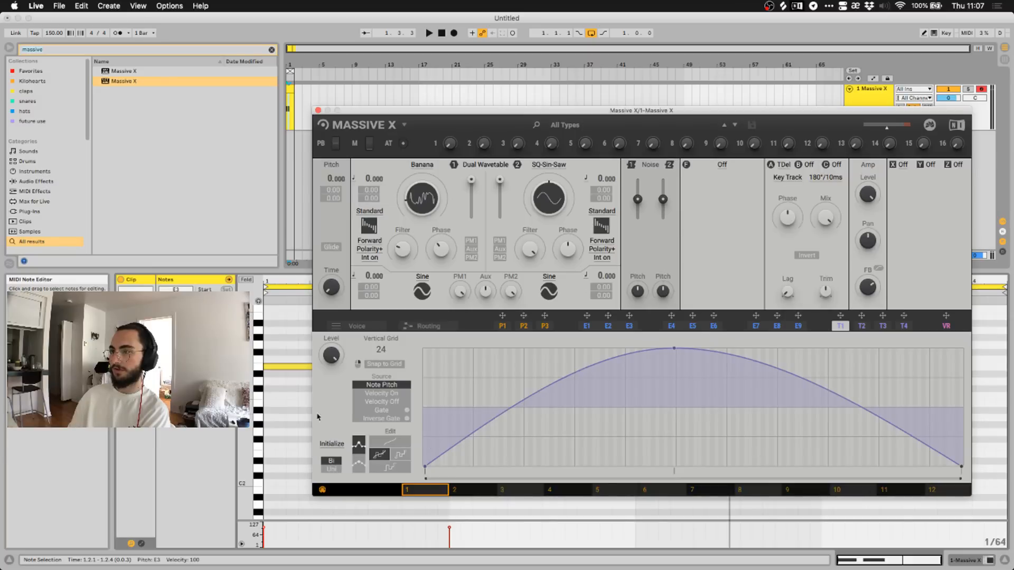
click(504, 327)
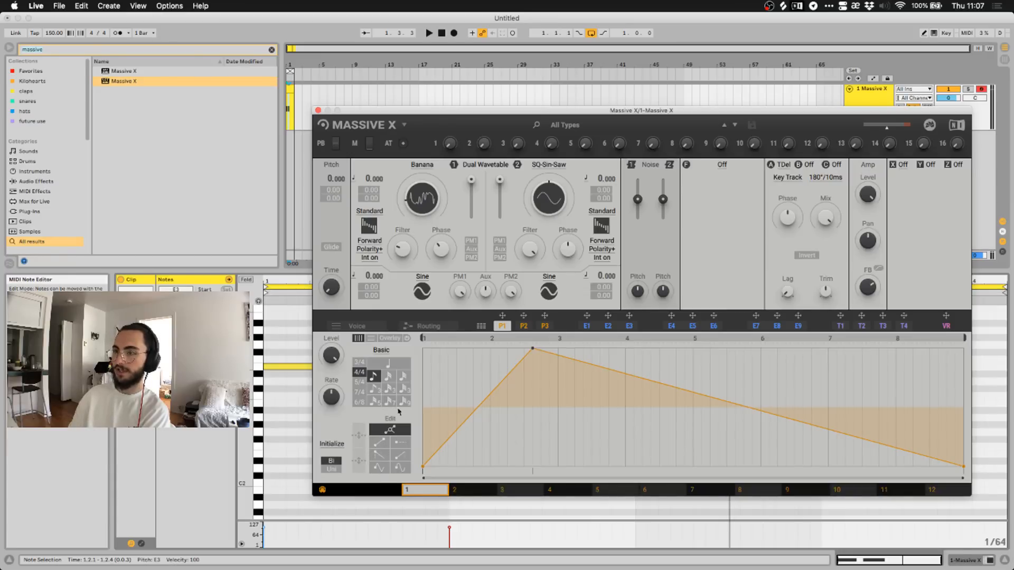
Step the P1 rate to the next note value and set T1's source to Note Pitch, auditioning briefly.
click(383, 377)
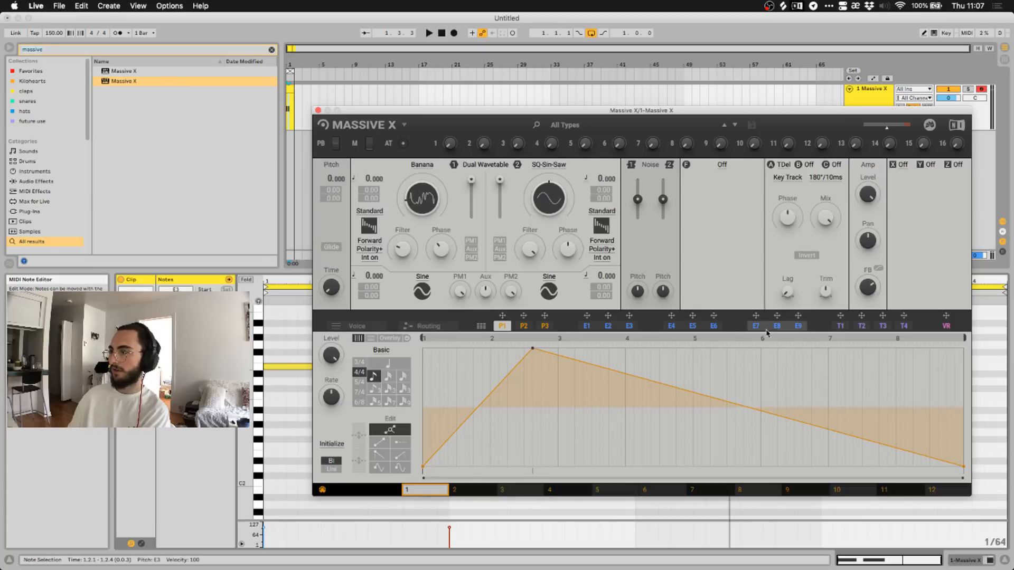
click(839, 327)
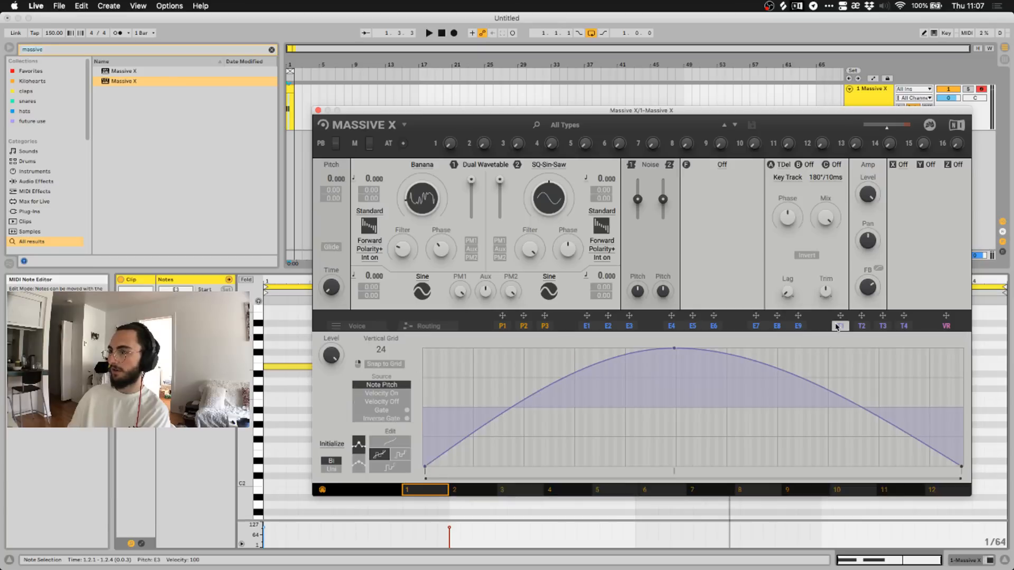
click(376, 394)
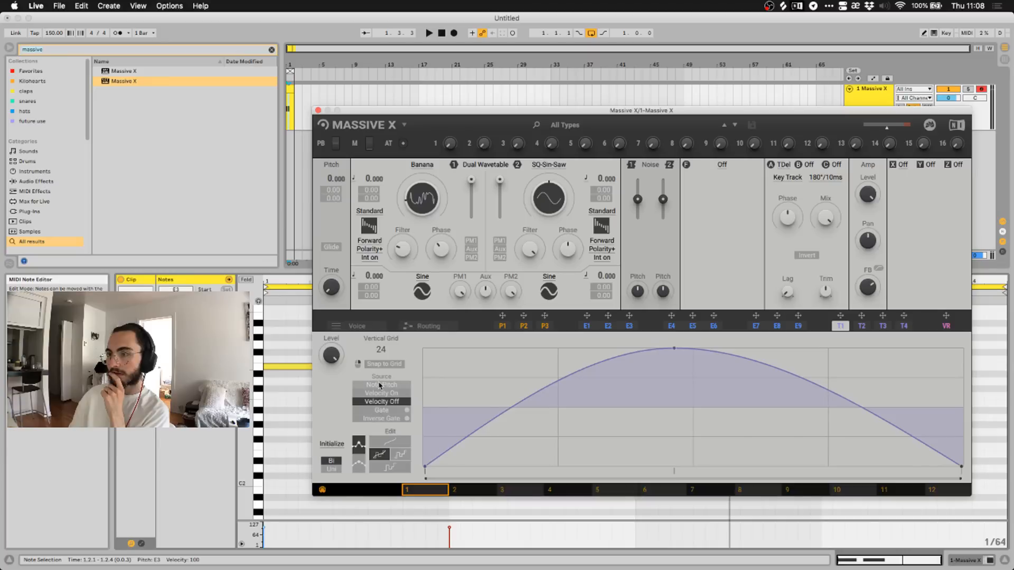
click(379, 385)
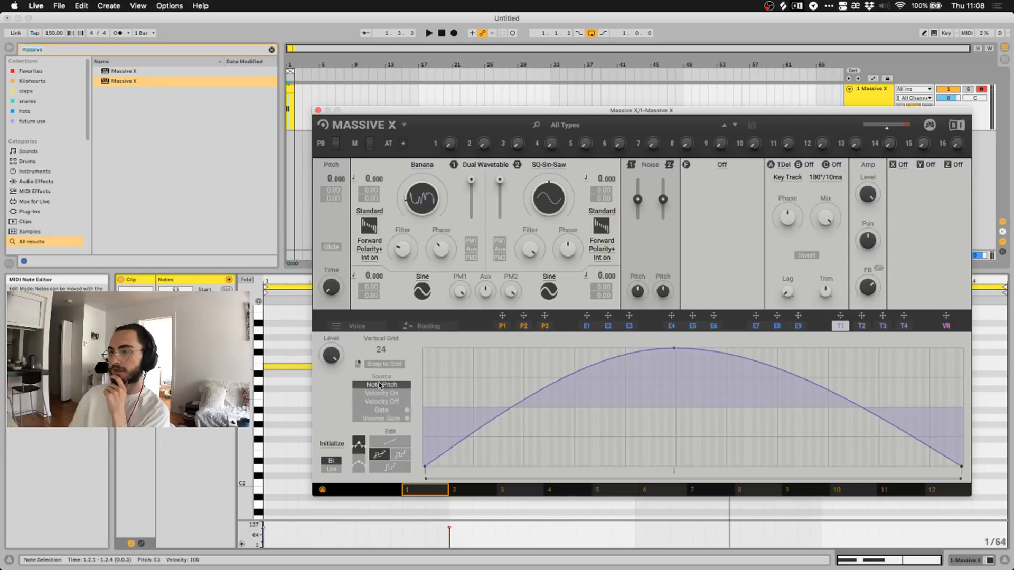
key(space)
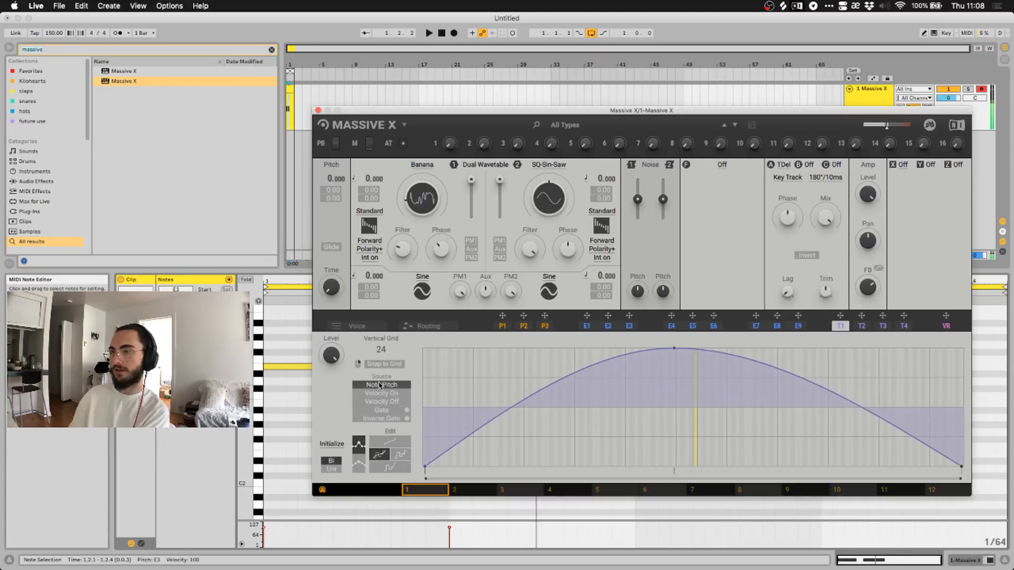
key(space)
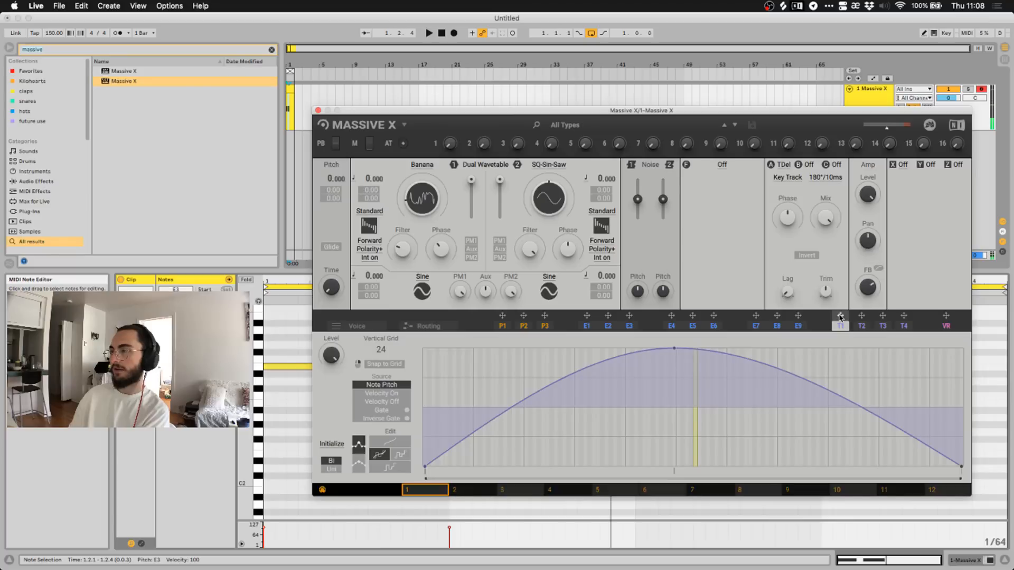
Try the T1 curve's Edit tools, finishing on the line-drawing mode.
click(400, 455)
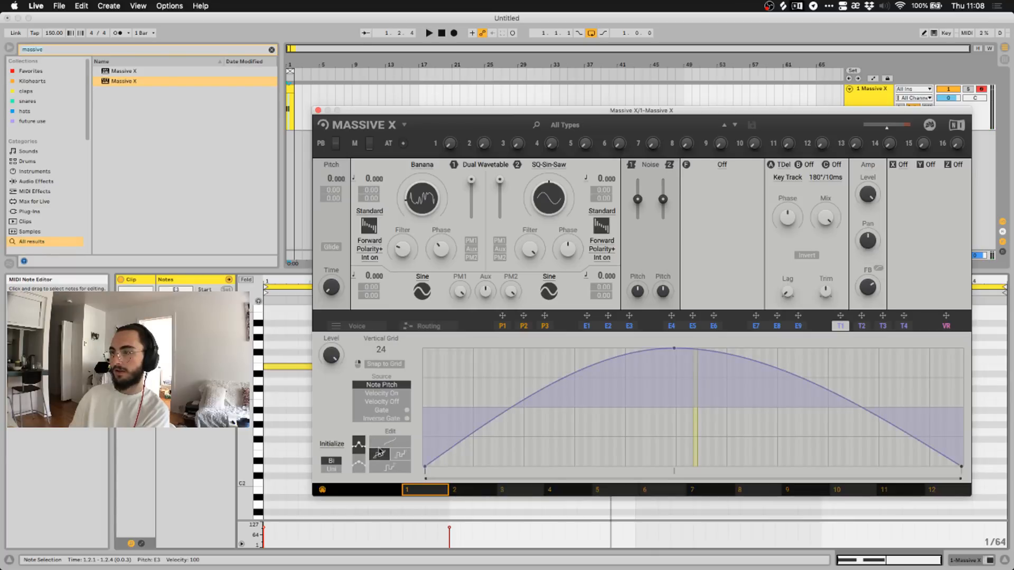
click(378, 455)
click(401, 455)
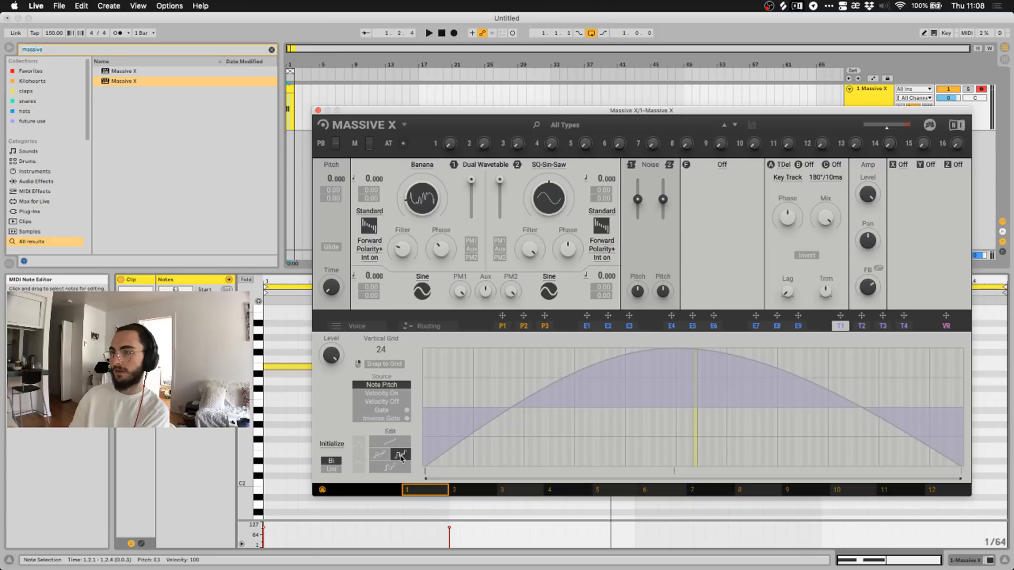
click(389, 469)
click(387, 455)
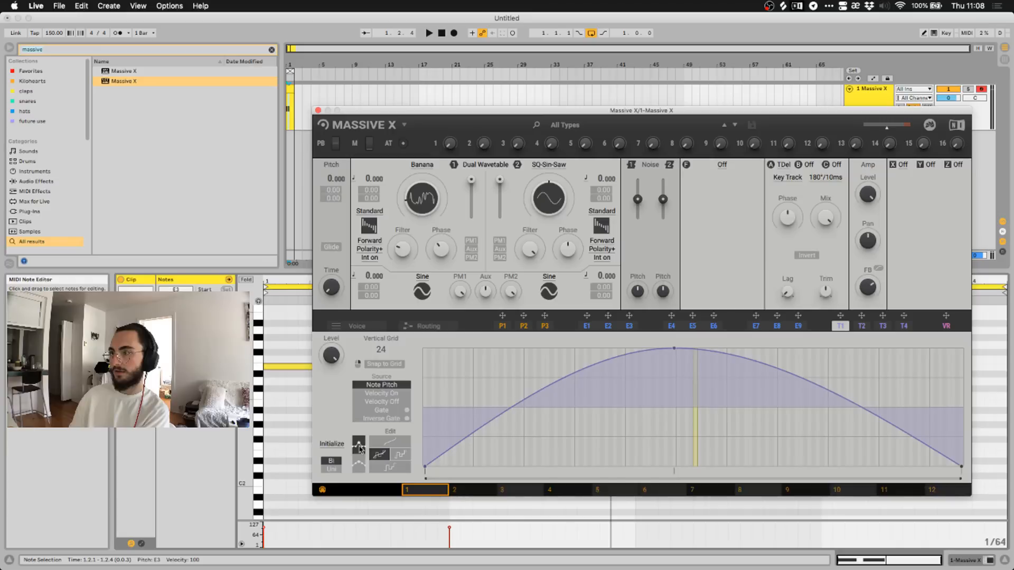
click(392, 442)
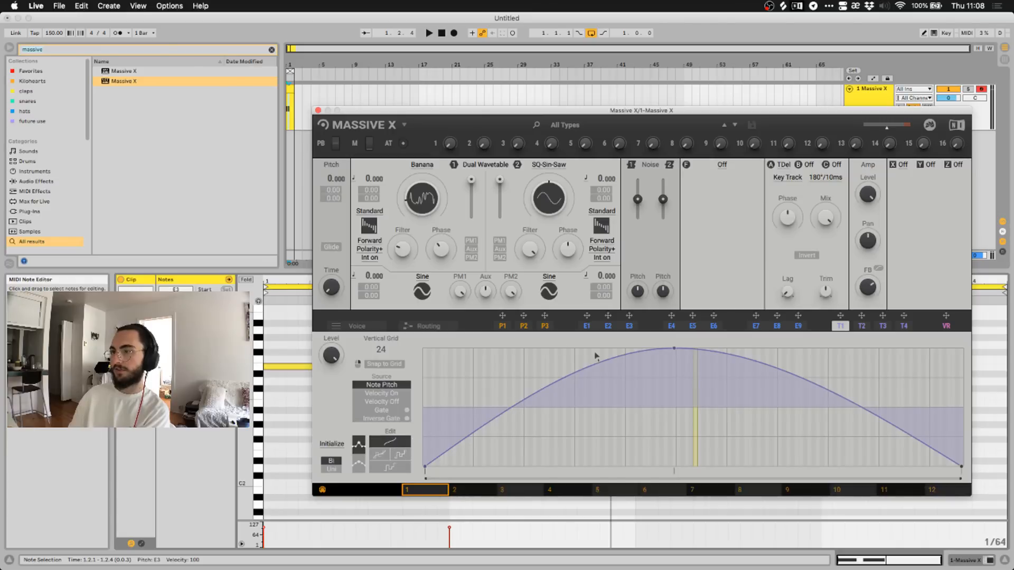
Move the T1 curve's peak left for a quick rise, comparing against the P1 shape.
click(504, 326)
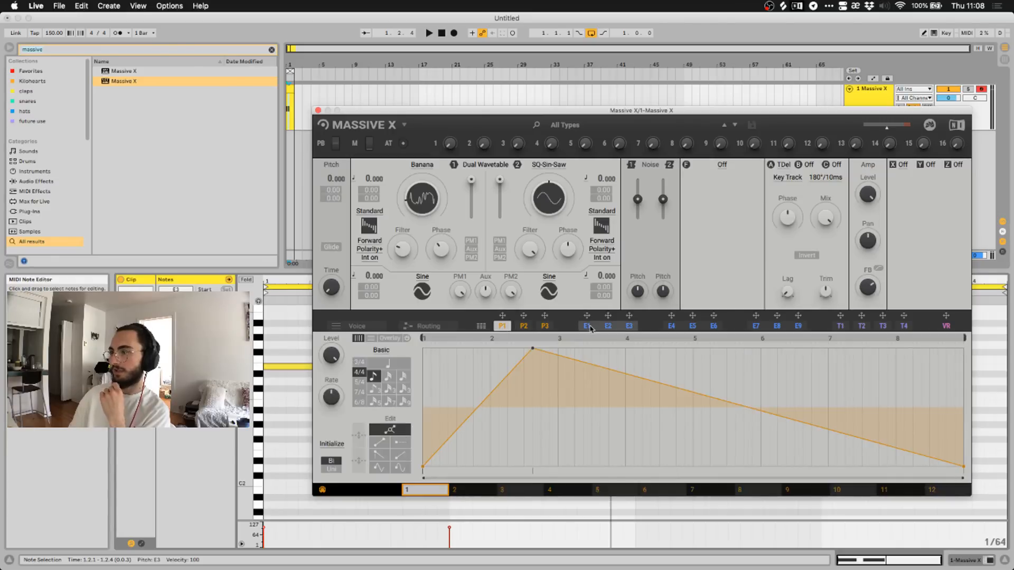
click(626, 326)
click(840, 326)
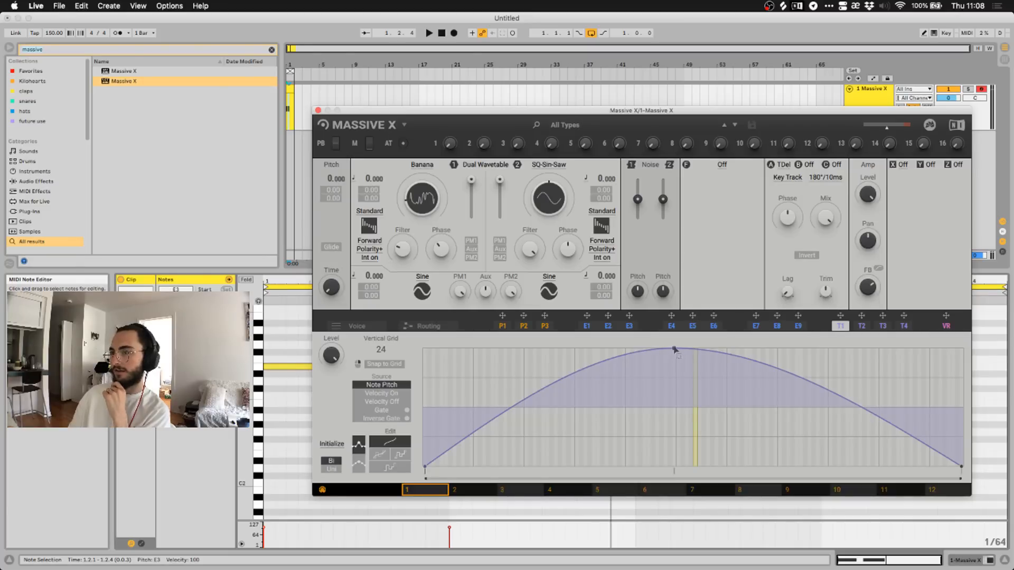
drag(674, 349, 524, 347)
click(502, 326)
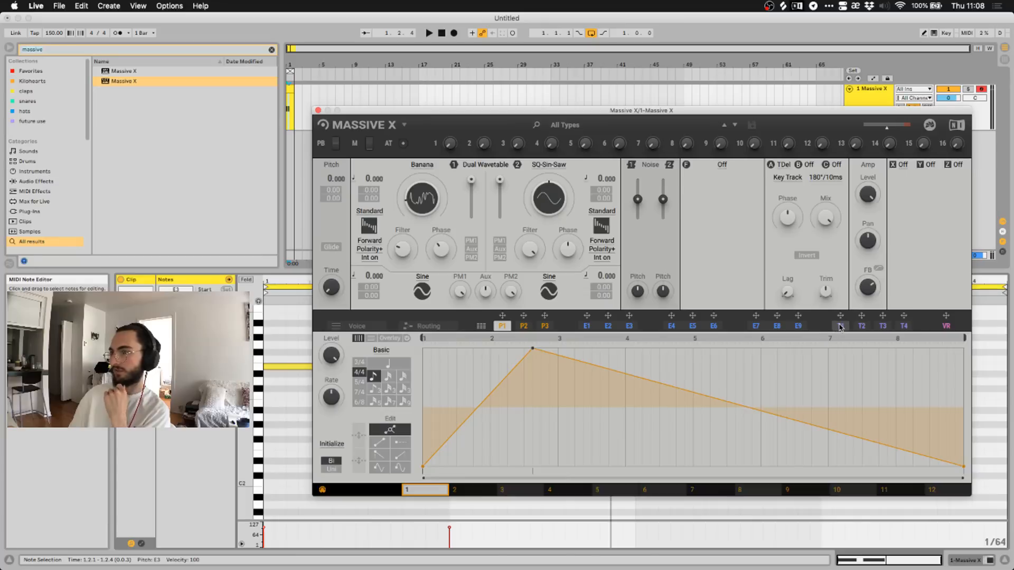
click(841, 326)
Compare T1 tracker sources such as Velocity On, leaving it on Note Pitch.
click(382, 394)
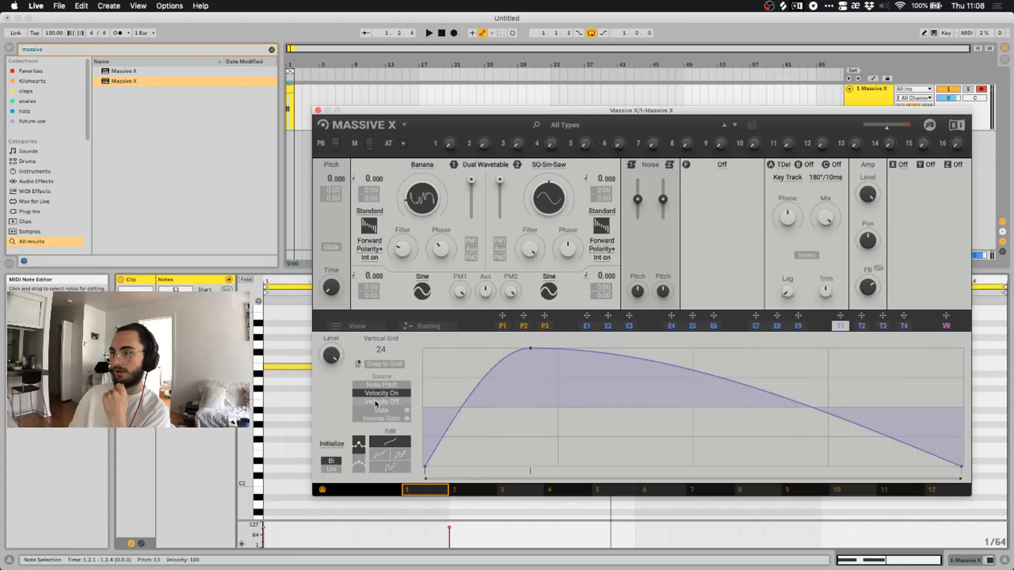
click(382, 385)
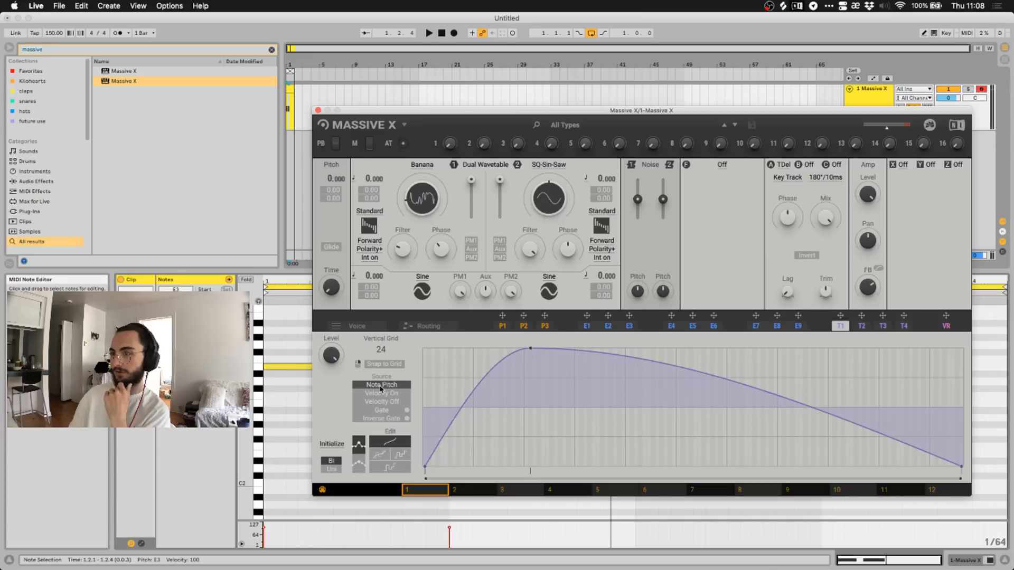
click(383, 395)
click(383, 402)
click(382, 387)
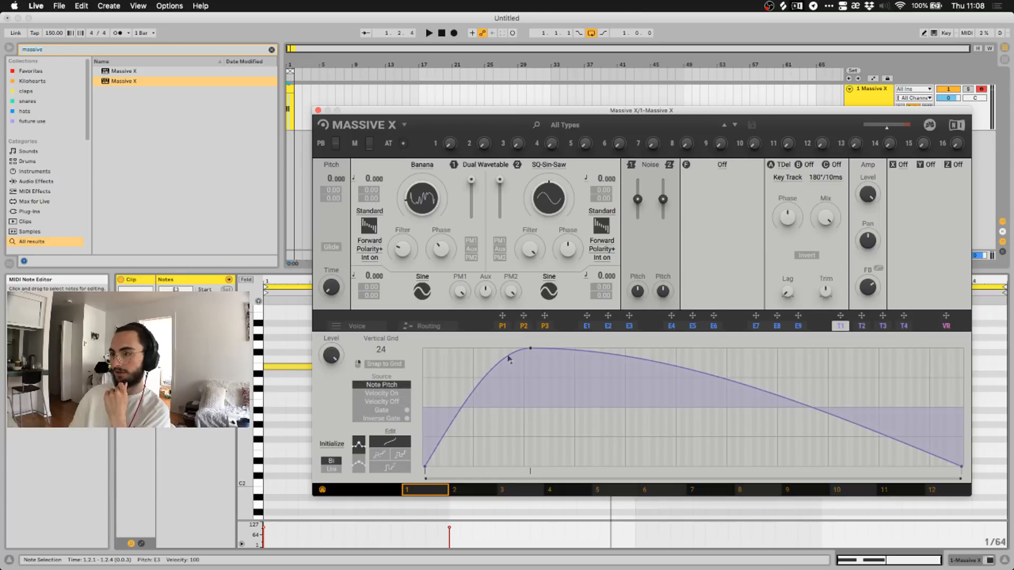
Shift the T1 peak further left, assign T1 to oscillator 1's Banana wavetable, and play.
drag(530, 349, 495, 342)
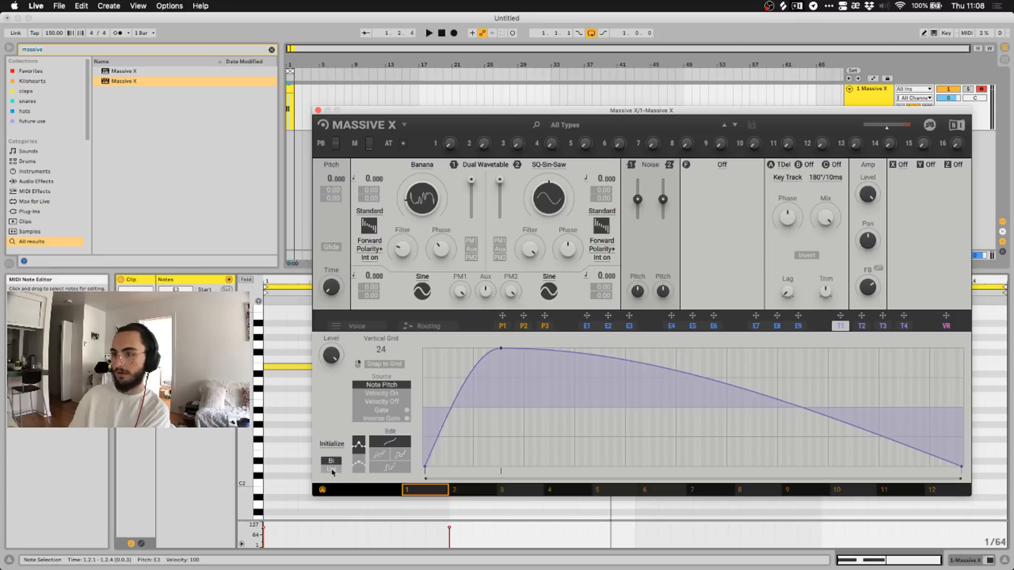
drag(843, 315, 427, 199)
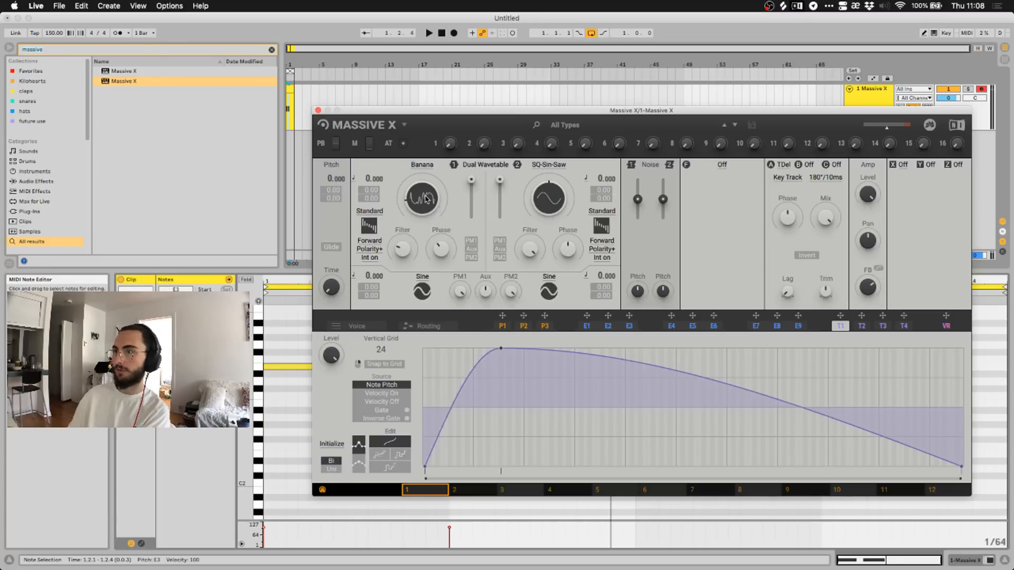
drag(840, 315, 414, 190)
key(space)
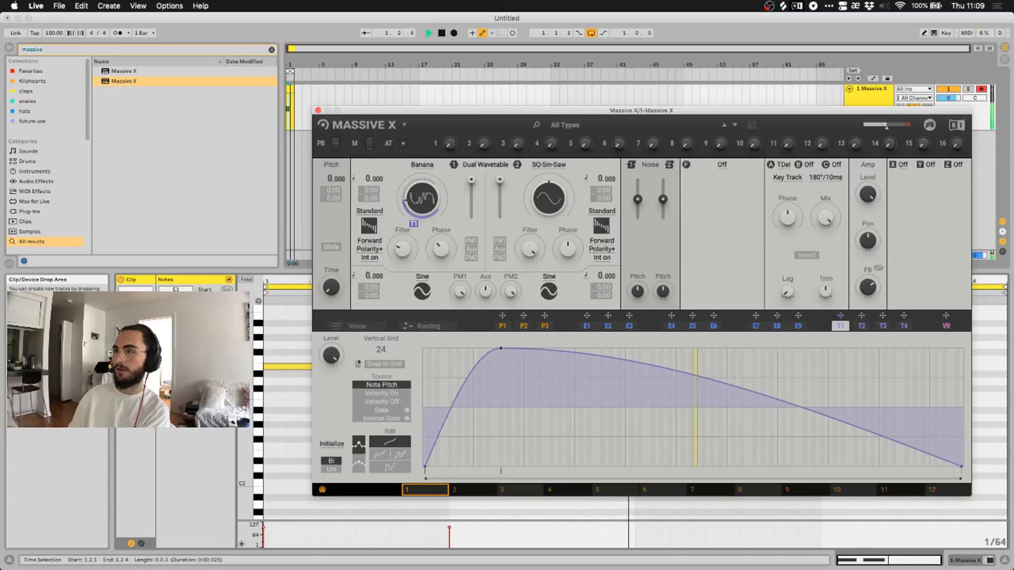
Widen T1's modulation depth on Banana and add a raised midpoint so the T1 curve falls gently.
drag(414, 224, 414, 209)
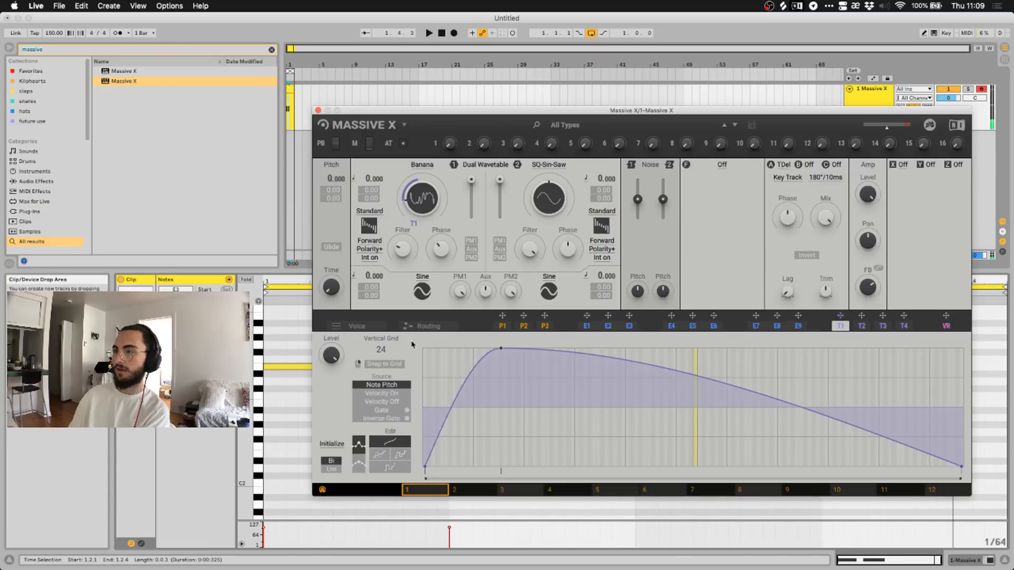
key(space)
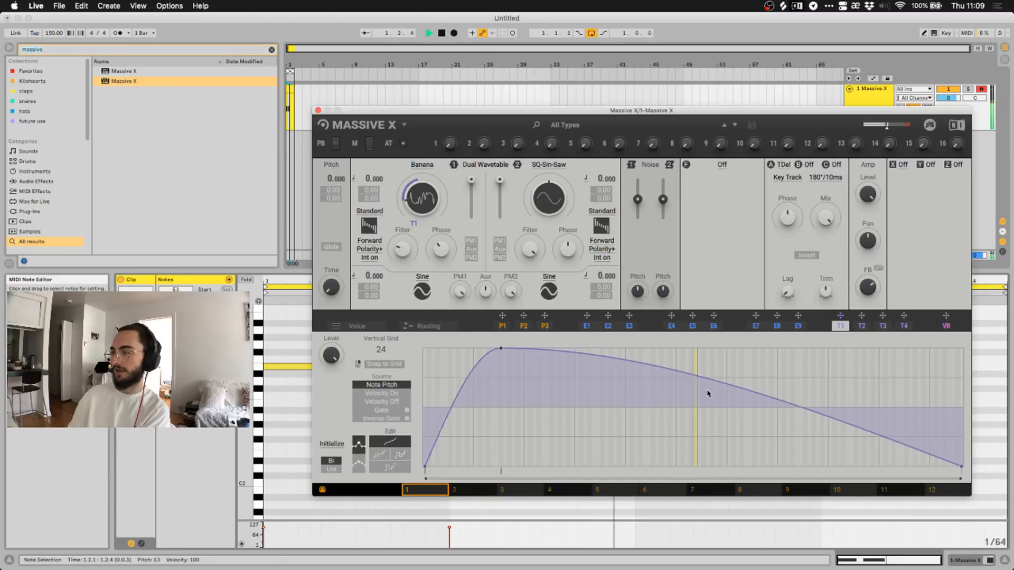
mouse_move(519, 111)
mouse_down()
mouse_move(525, 127)
mouse_move(518, 106)
mouse_up()
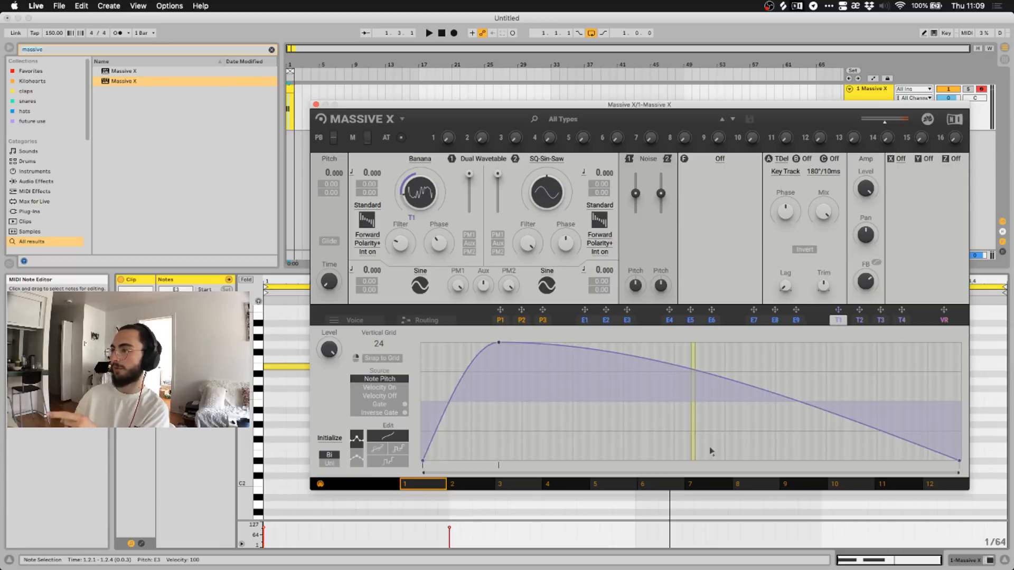
double_click(693, 448)
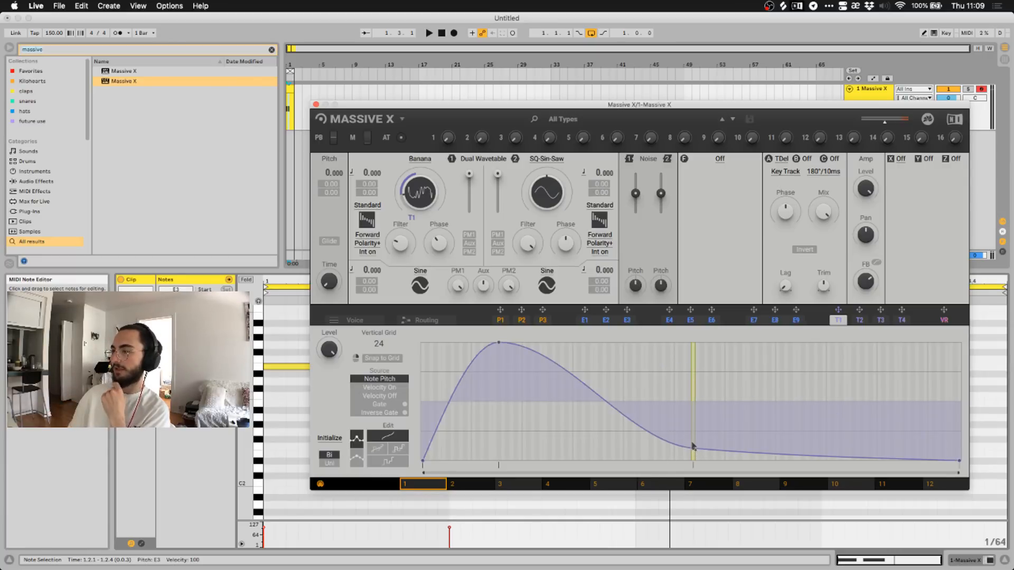
drag(693, 447, 696, 377)
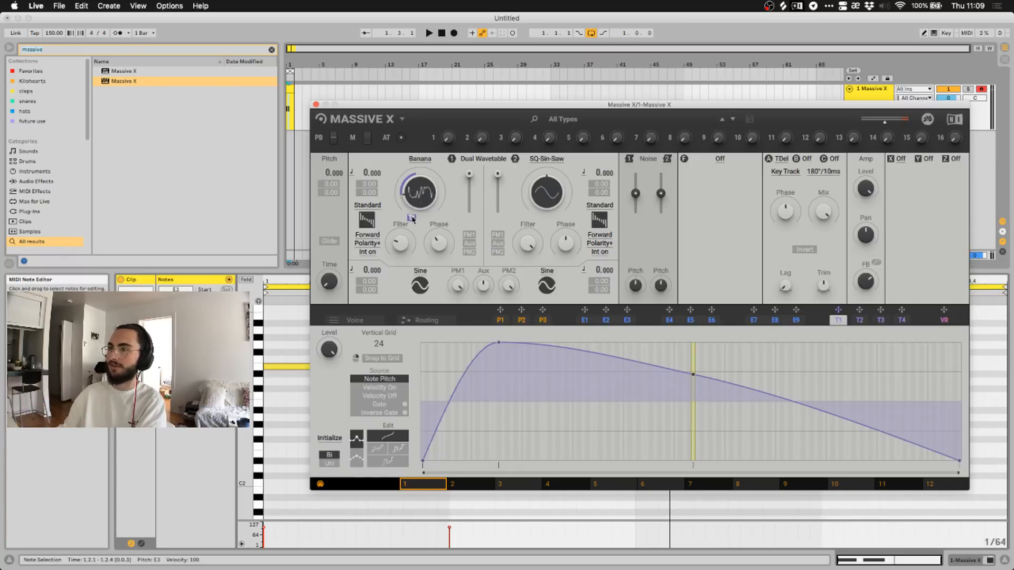
click(502, 320)
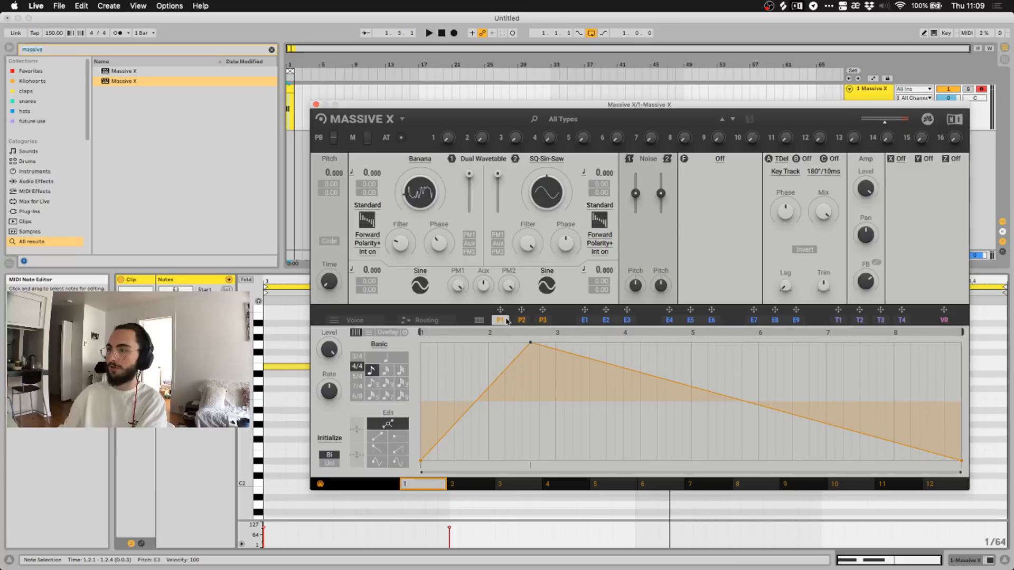
drag(500, 310, 415, 220)
click(838, 320)
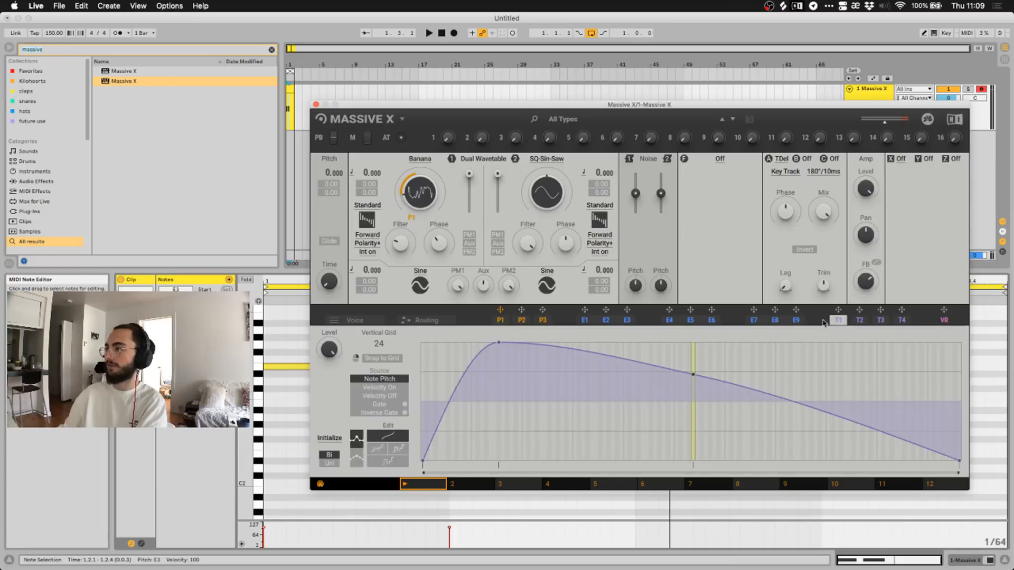
click(499, 320)
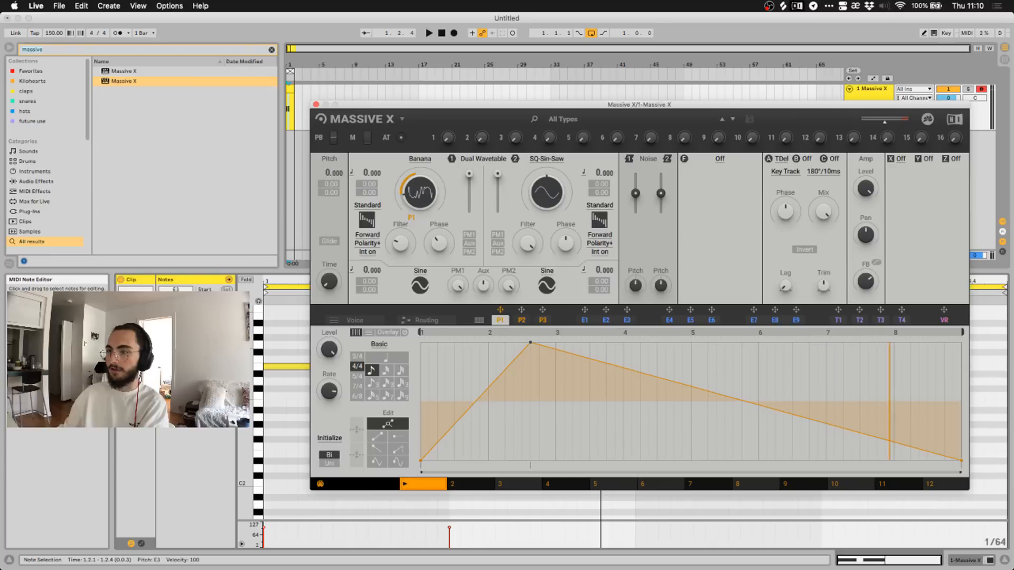
click(357, 356)
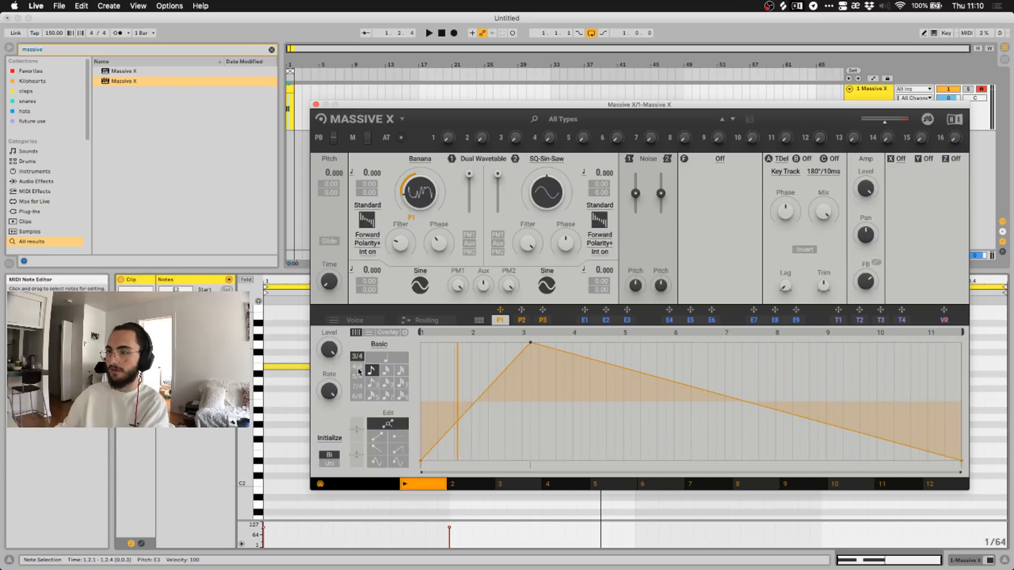
click(358, 368)
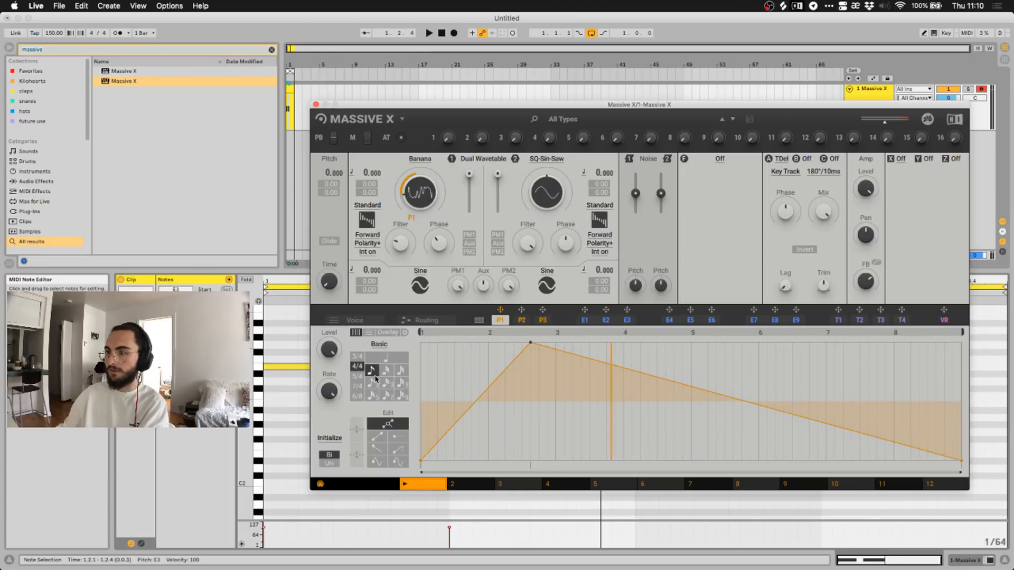
click(401, 370)
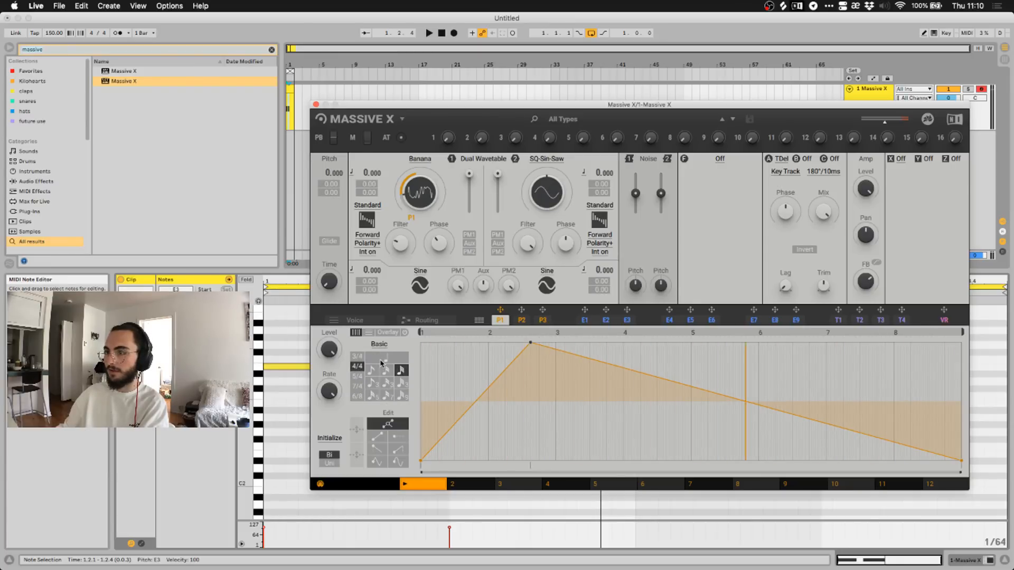
click(373, 369)
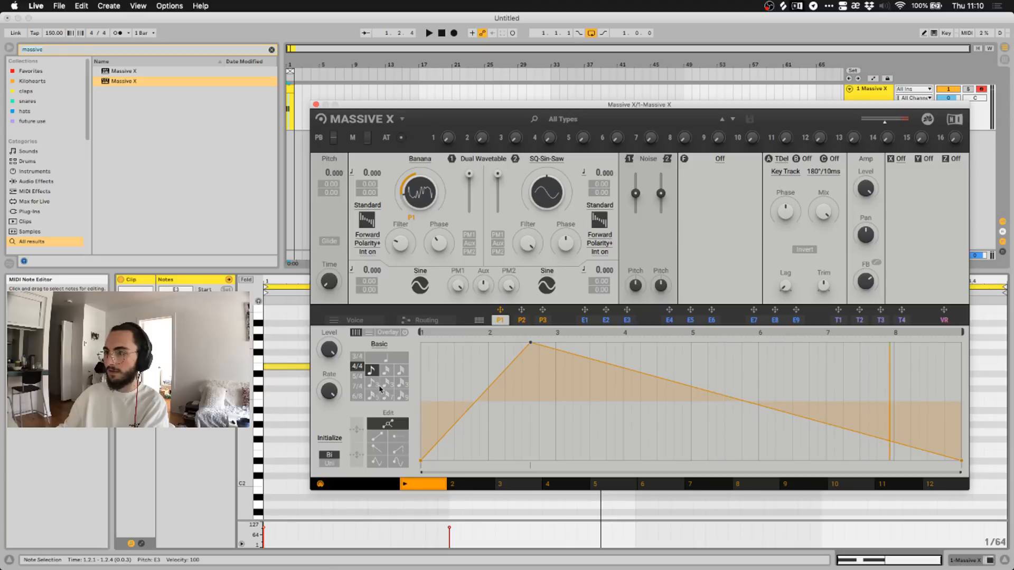
click(387, 395)
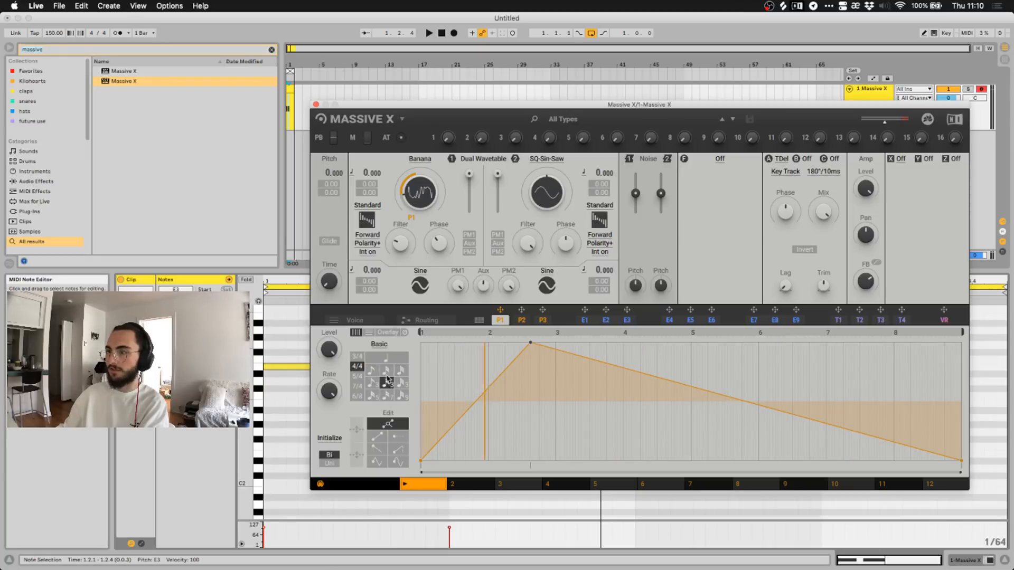
click(401, 370)
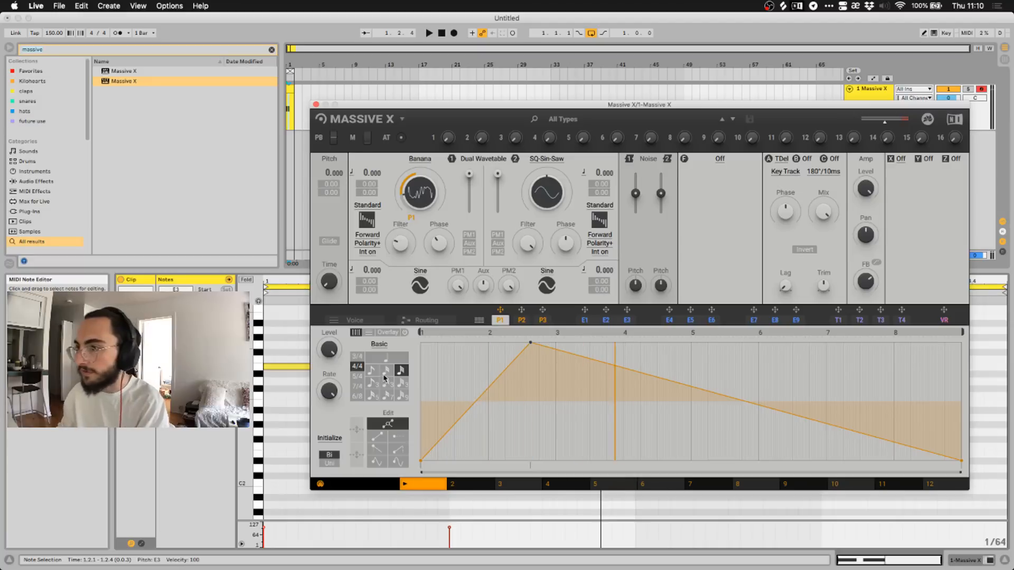
click(376, 372)
click(373, 383)
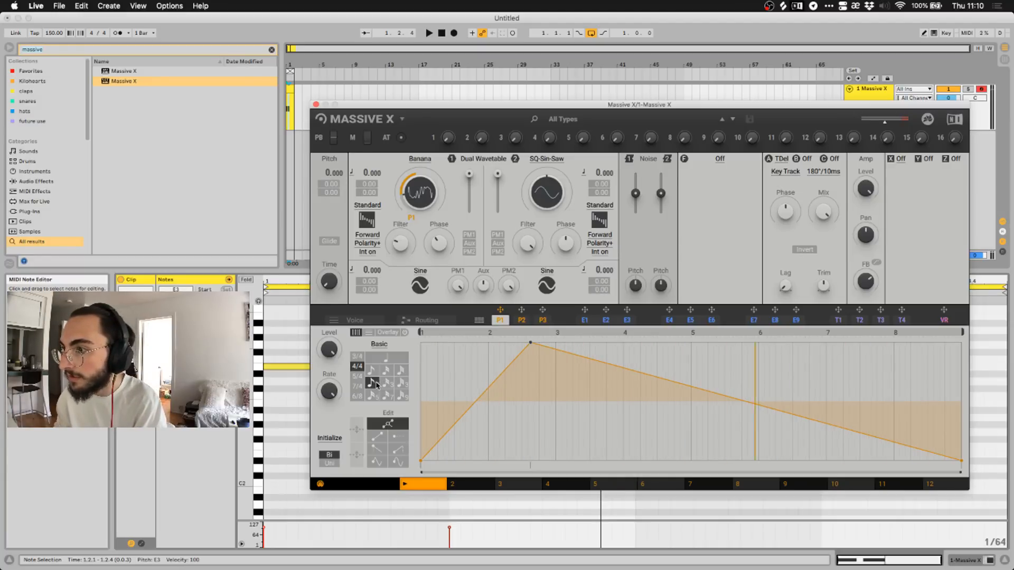
click(373, 396)
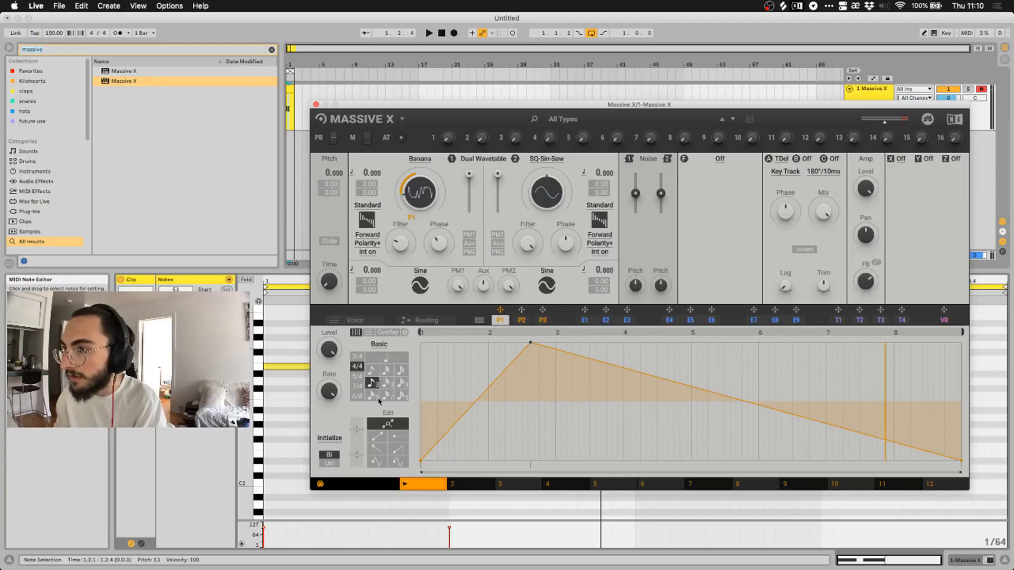
click(373, 383)
click(373, 370)
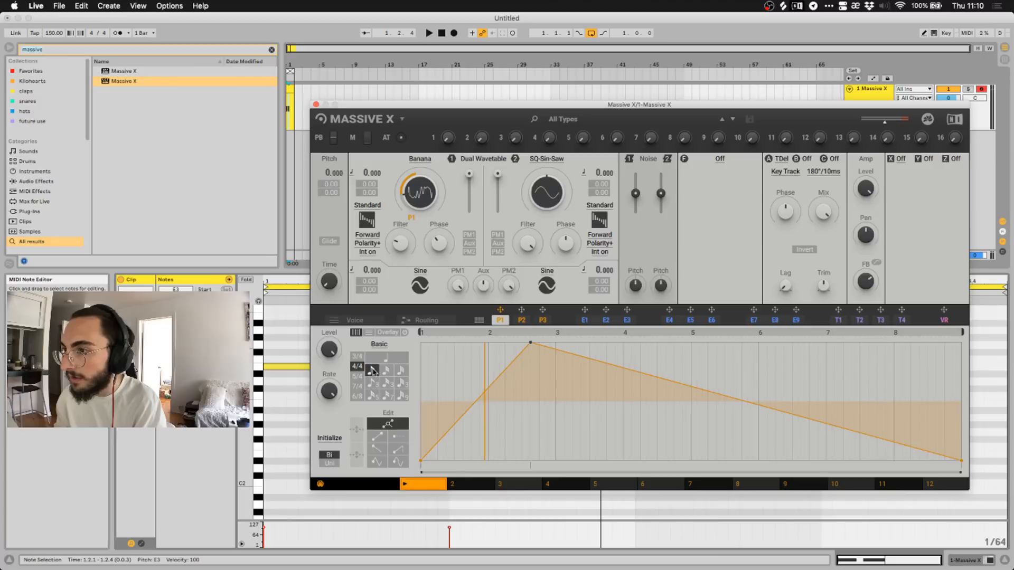
click(375, 358)
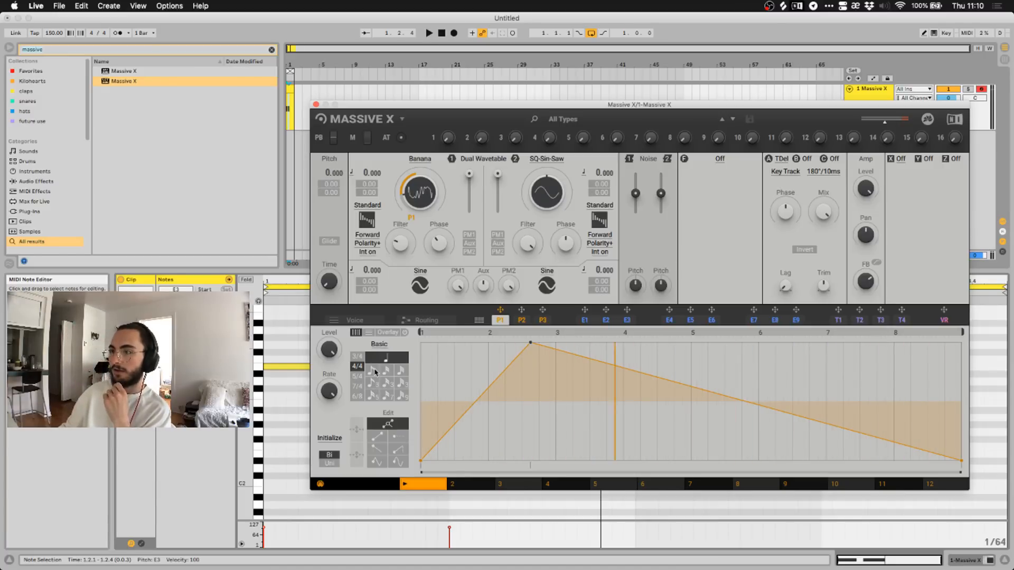
click(373, 371)
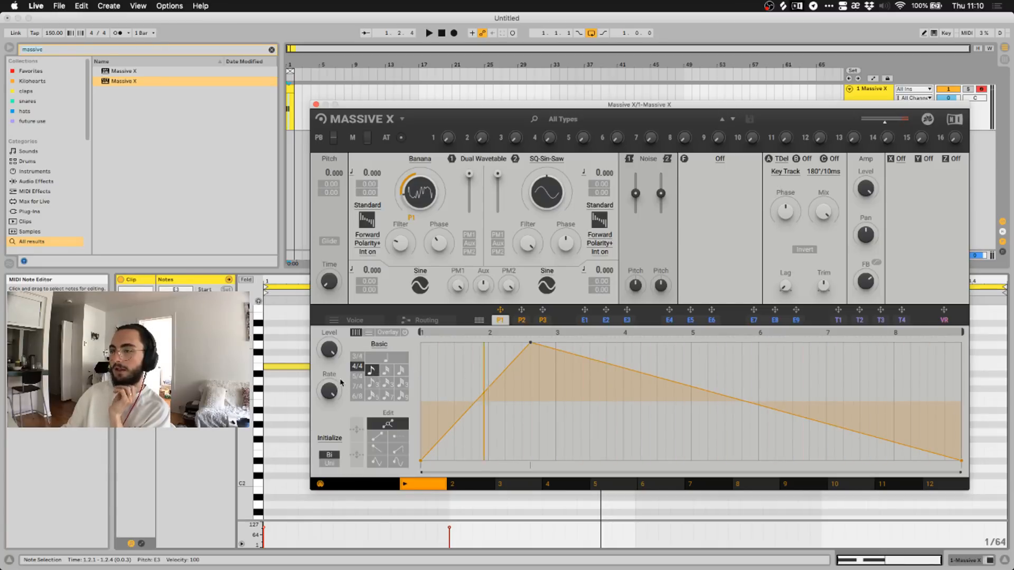
click(358, 356)
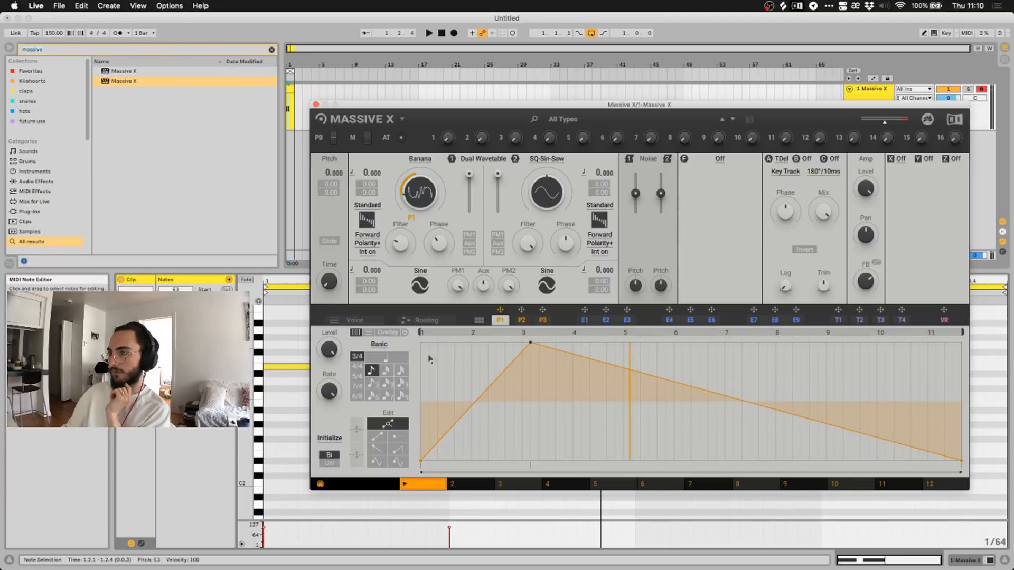
click(358, 368)
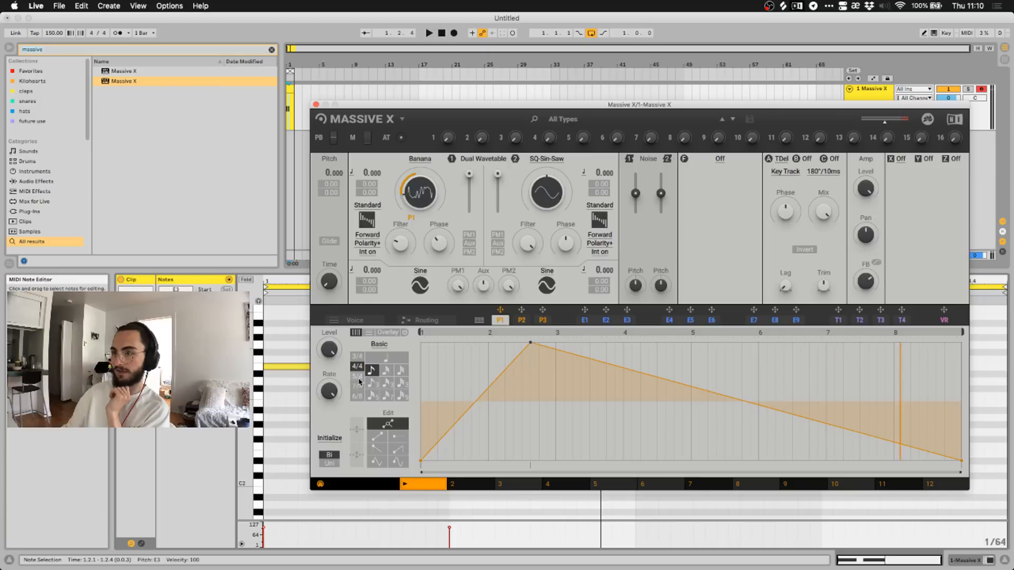
click(357, 397)
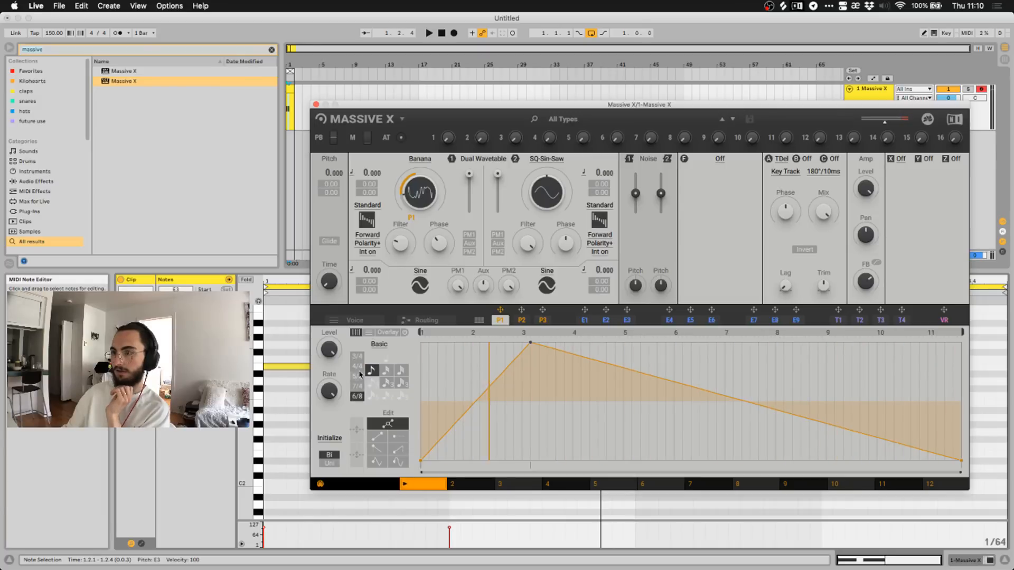
click(358, 366)
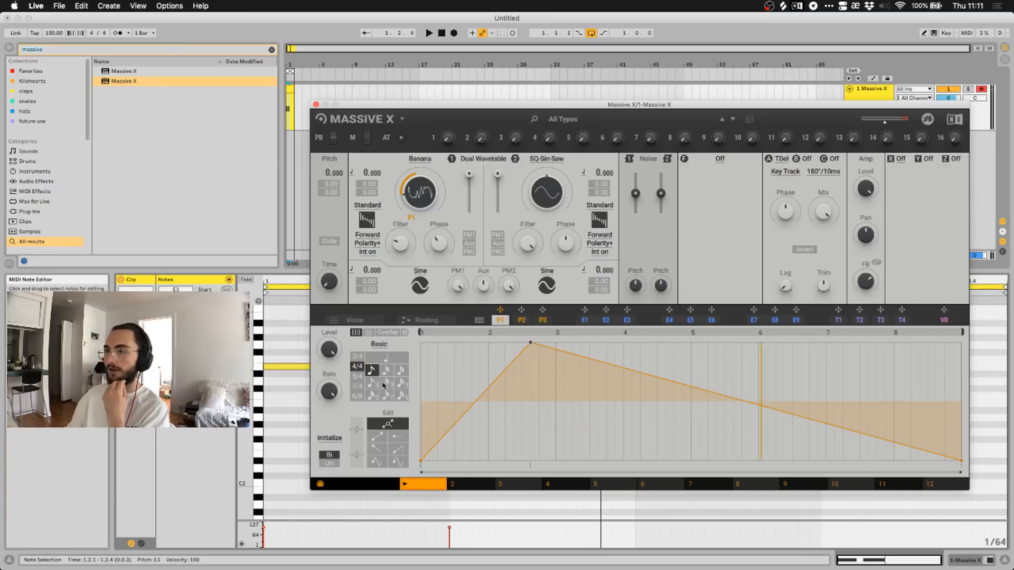
Switch the P1 performer to Uni under Initialize and start playback.
click(329, 464)
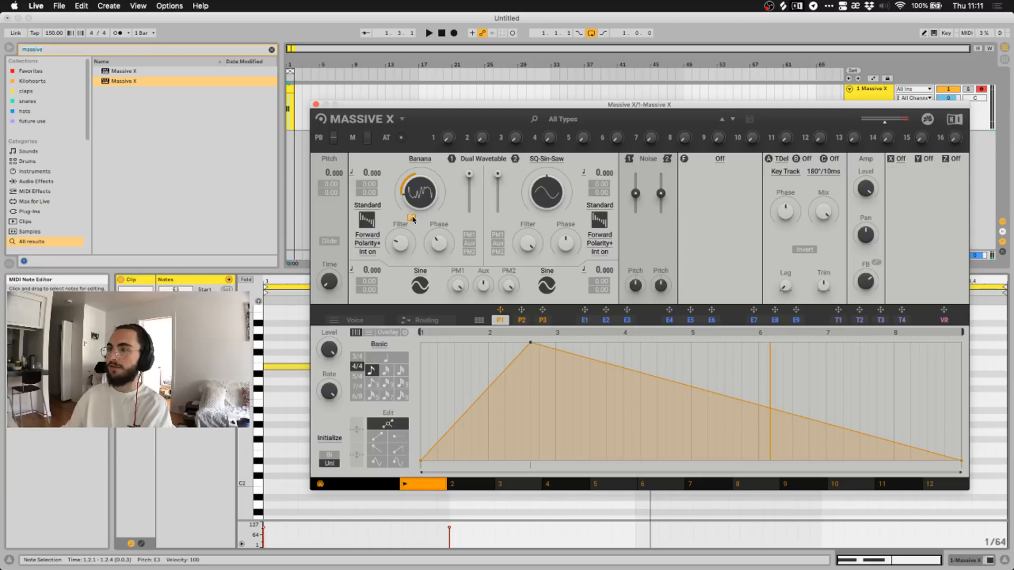
key(space)
key(space)
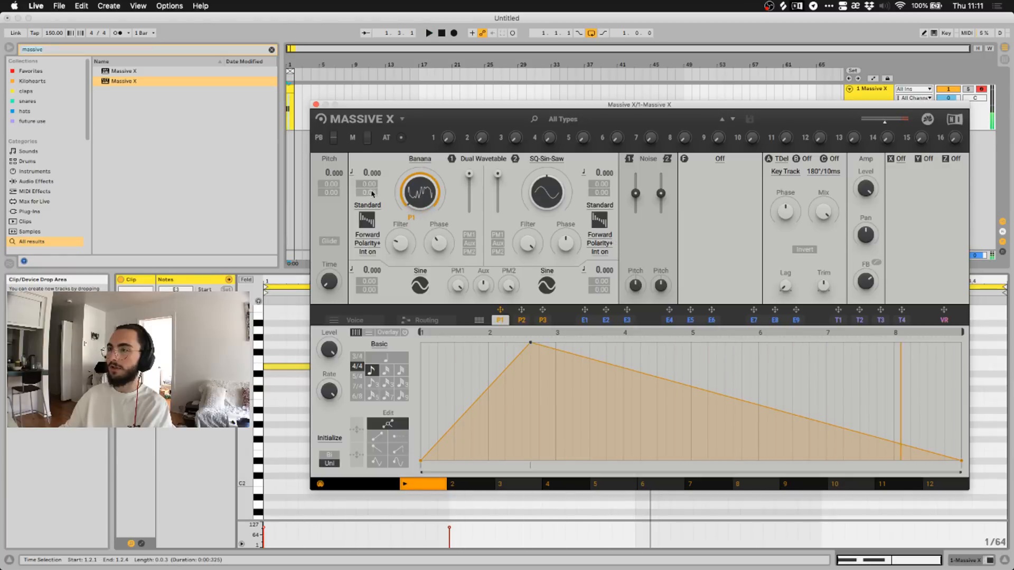
Load the Operators wavetable OP Sin WM Mirror on oscillator 1 and audition it.
click(421, 159)
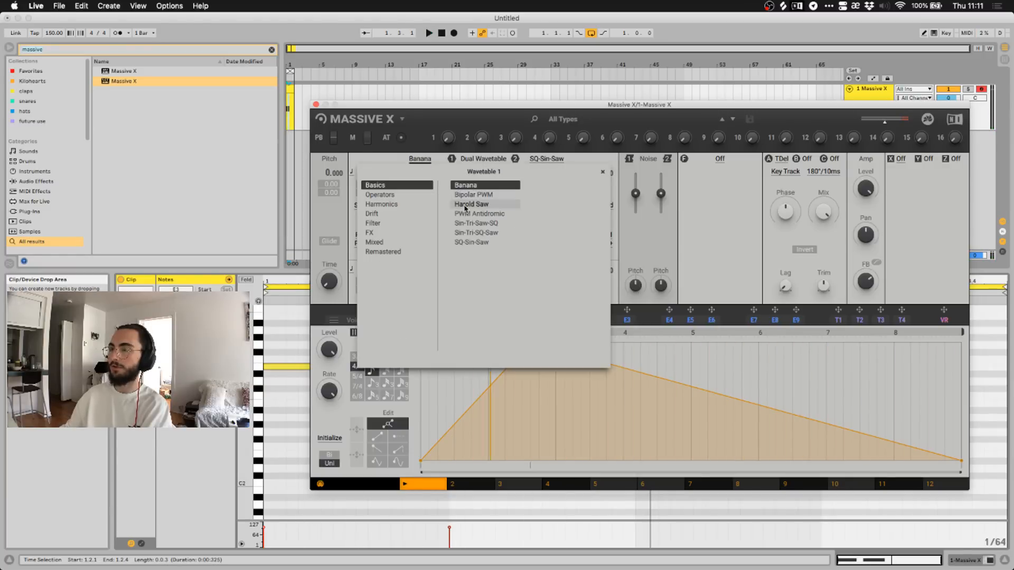
click(380, 195)
click(475, 214)
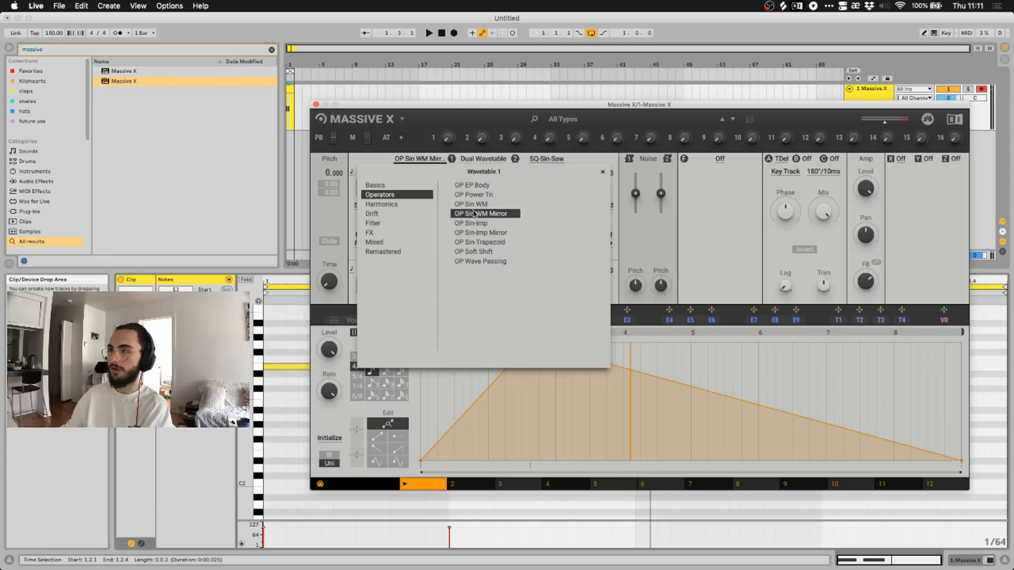
click(421, 159)
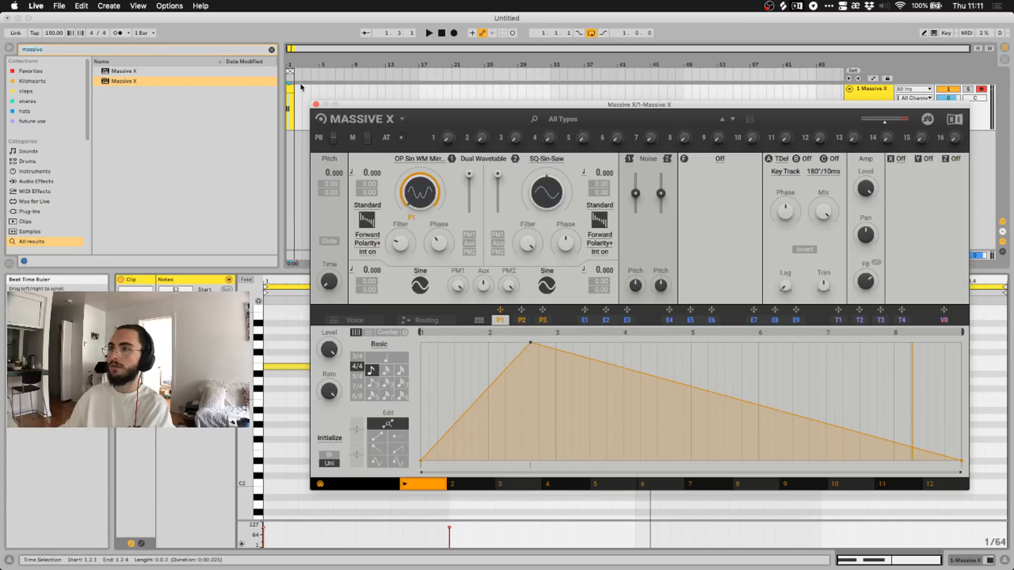
click(429, 33)
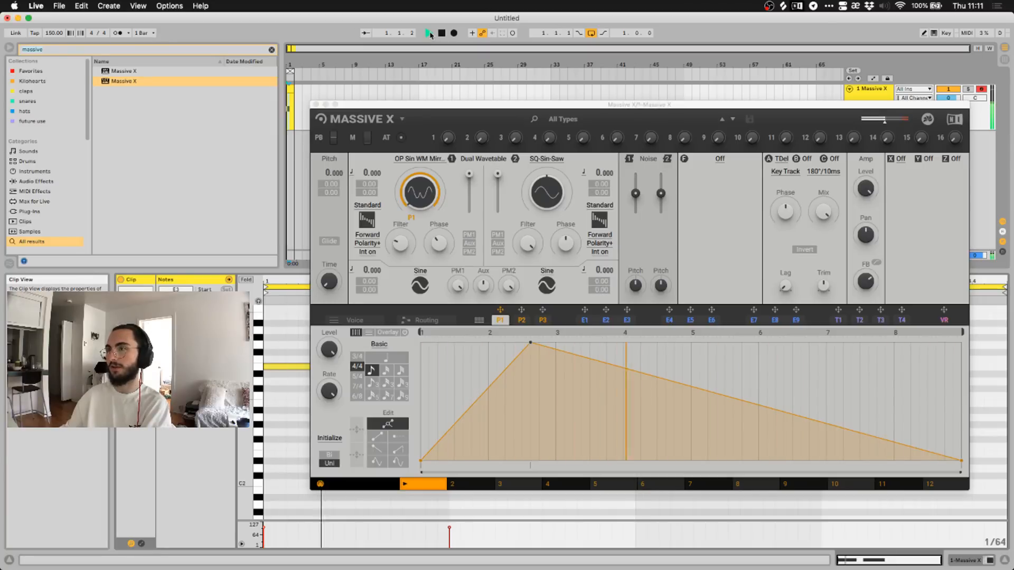
click(443, 33)
click(430, 33)
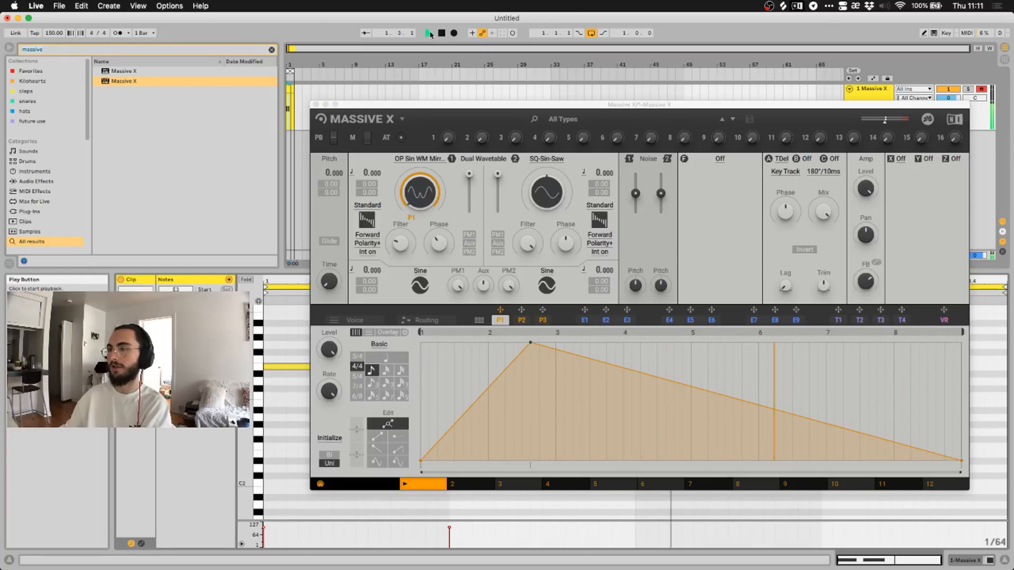
Swap oscillator 1's wavetable to Dusty A from the Drift category and audition it.
click(420, 159)
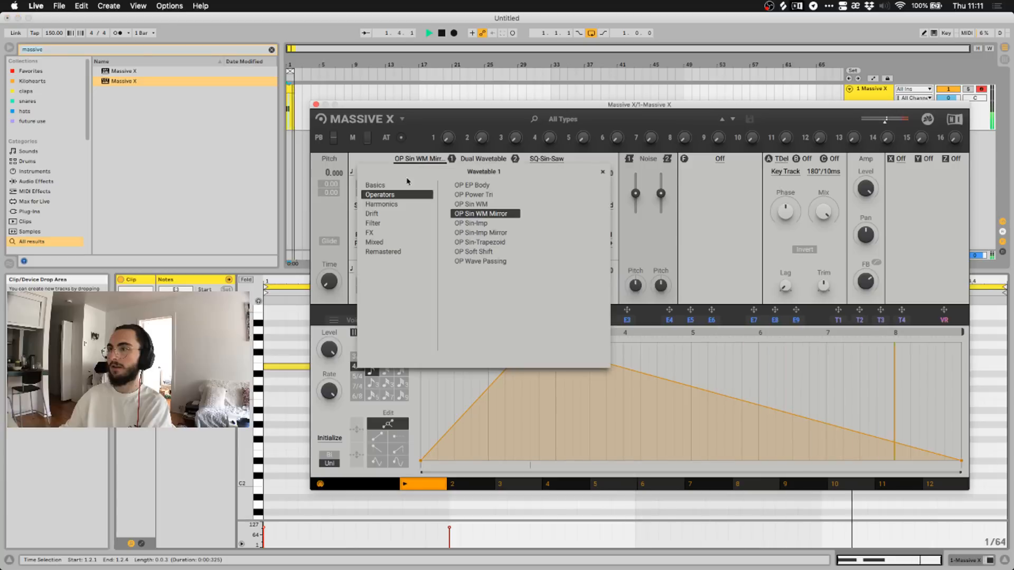
click(393, 214)
click(486, 223)
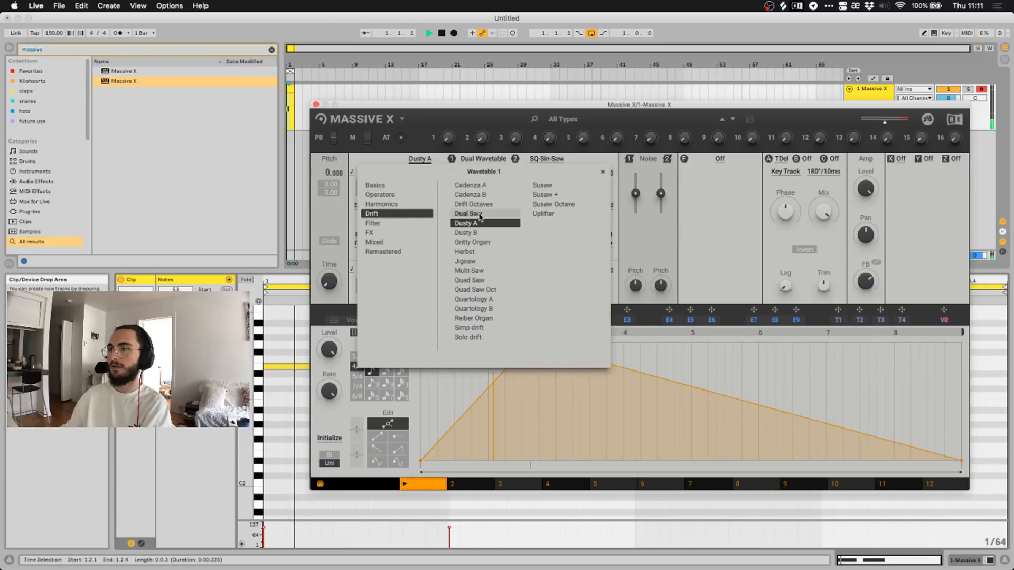
click(421, 160)
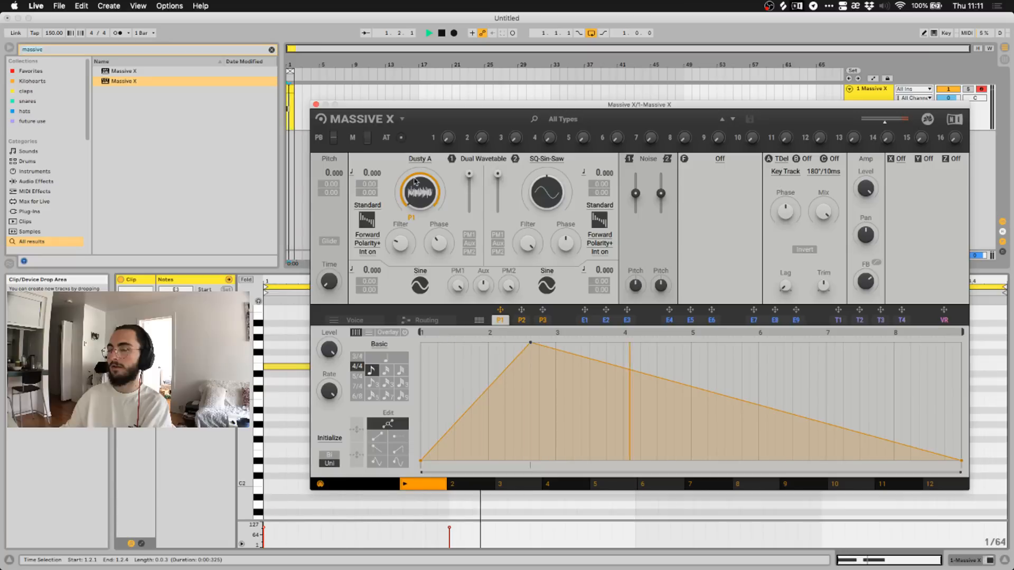
click(439, 33)
click(430, 33)
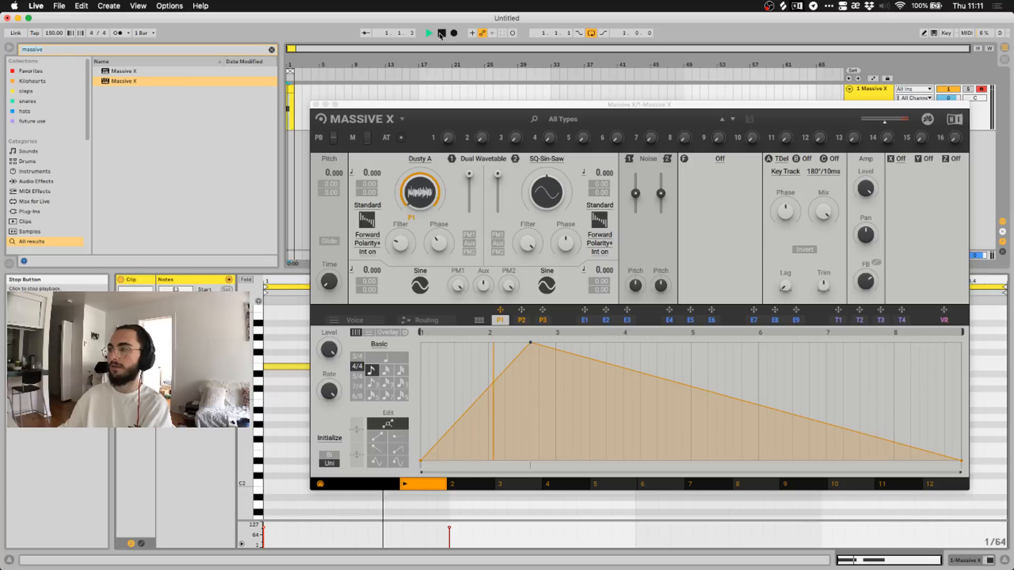
click(440, 33)
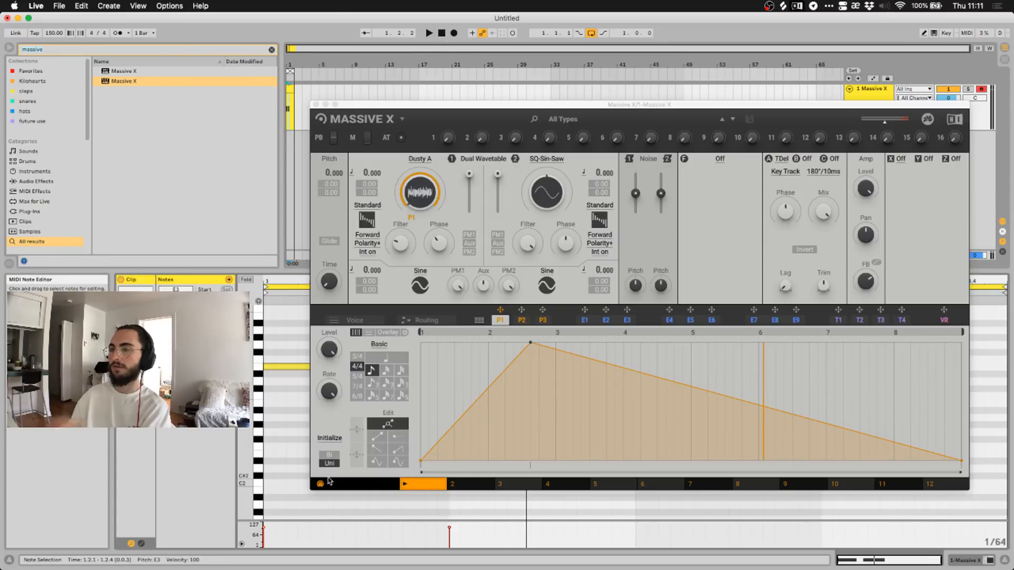
Initialize P1 as Uni and draw a straight rise to a peak near step 2.2, then a long fall.
click(329, 438)
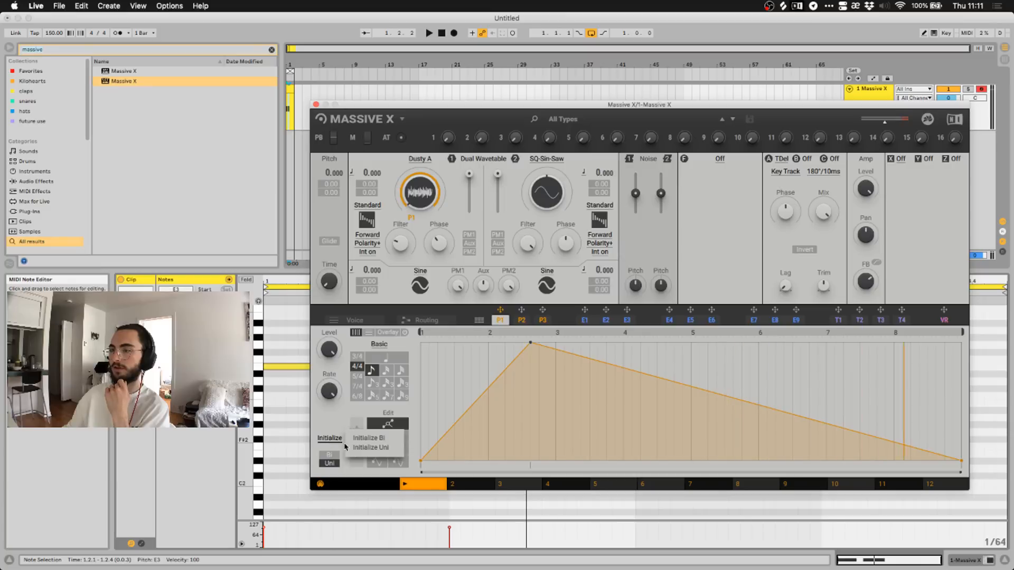
click(365, 448)
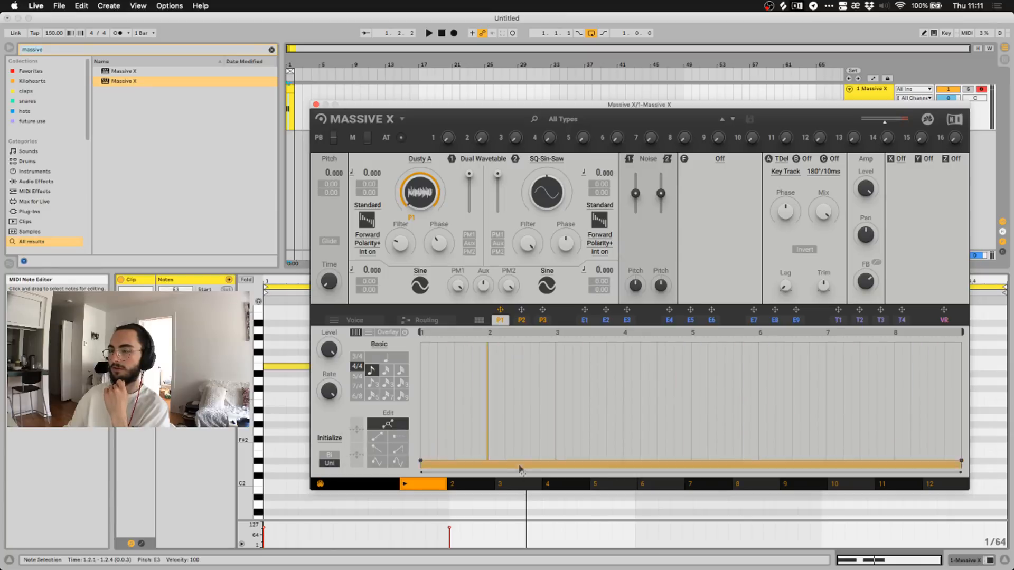
click(515, 359)
drag(517, 361, 505, 342)
drag(421, 462, 416, 489)
drag(452, 413, 430, 453)
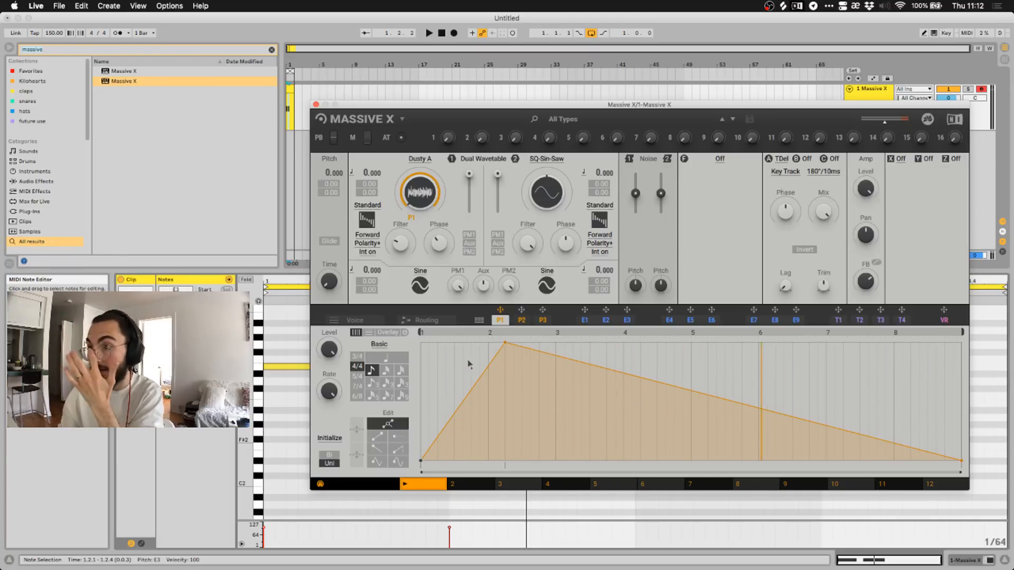
Open the Routing view and cable Oscillator 1's output into the F slot.
click(418, 321)
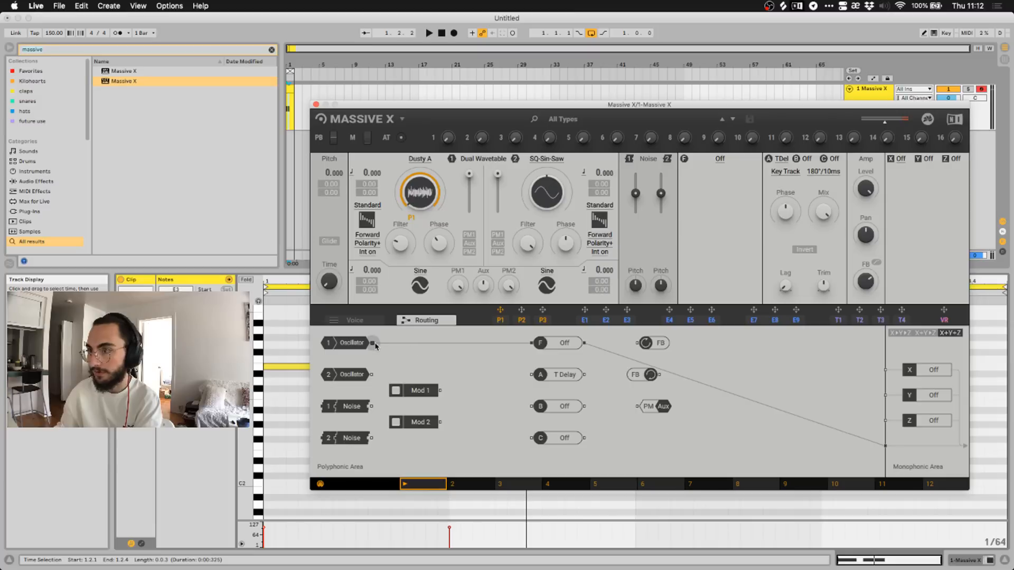
drag(375, 346, 448, 362)
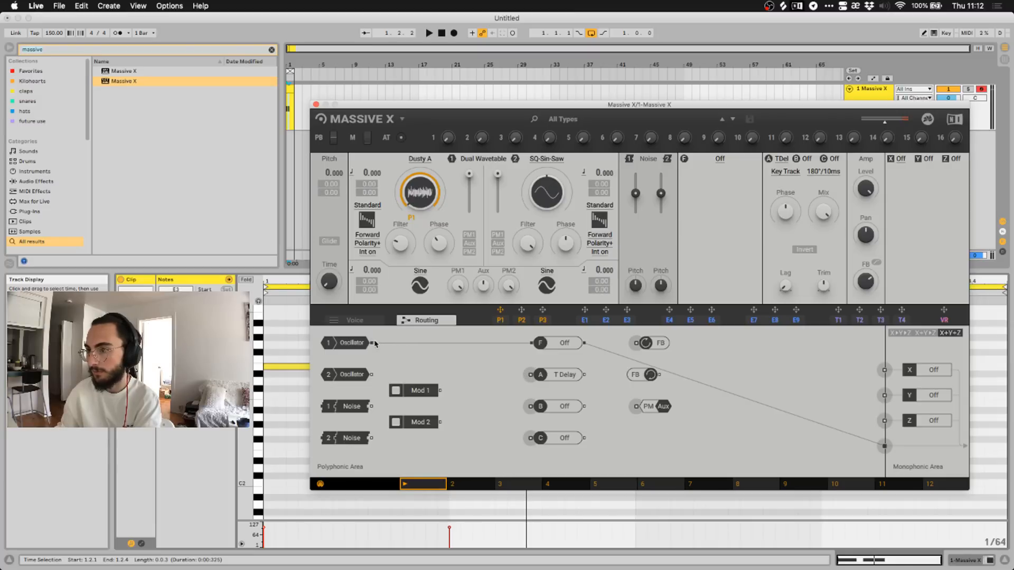
drag(538, 344, 458, 351)
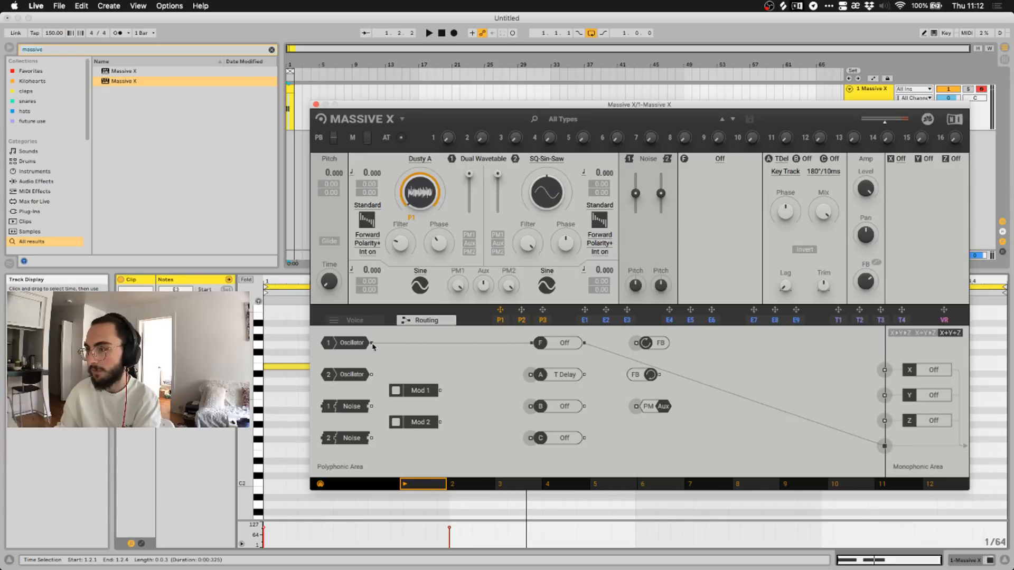
drag(373, 346, 541, 391)
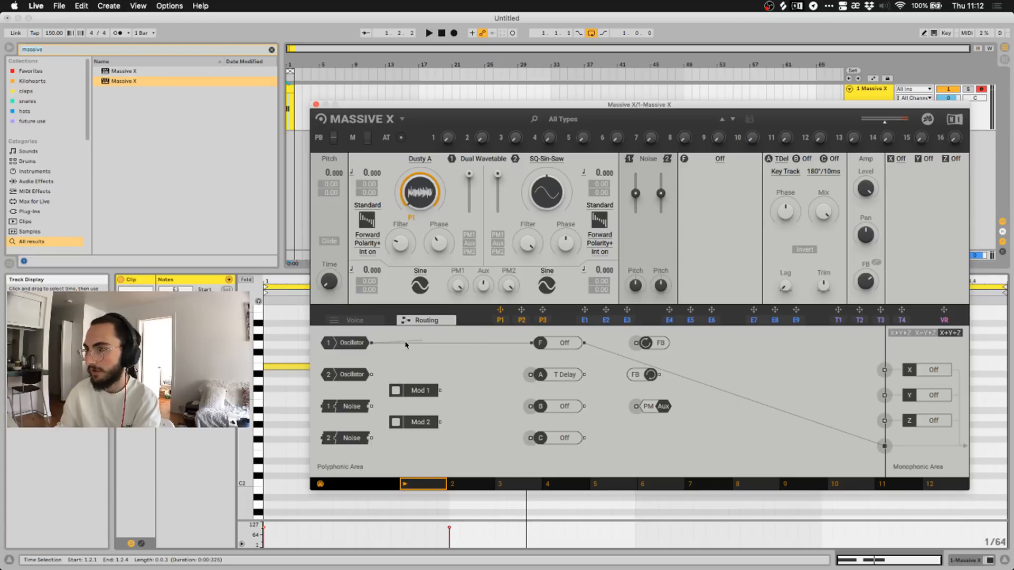
drag(406, 345, 399, 353)
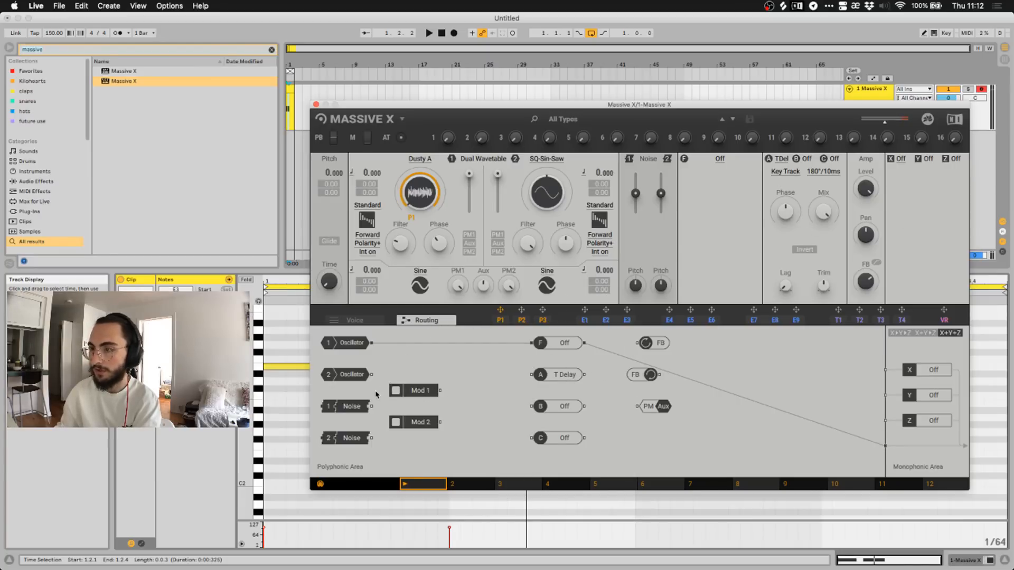
Rearrange the Noise 1, Oscillator 1 and F modules and move Oscillator 2's cable to input B.
drag(348, 411, 400, 368)
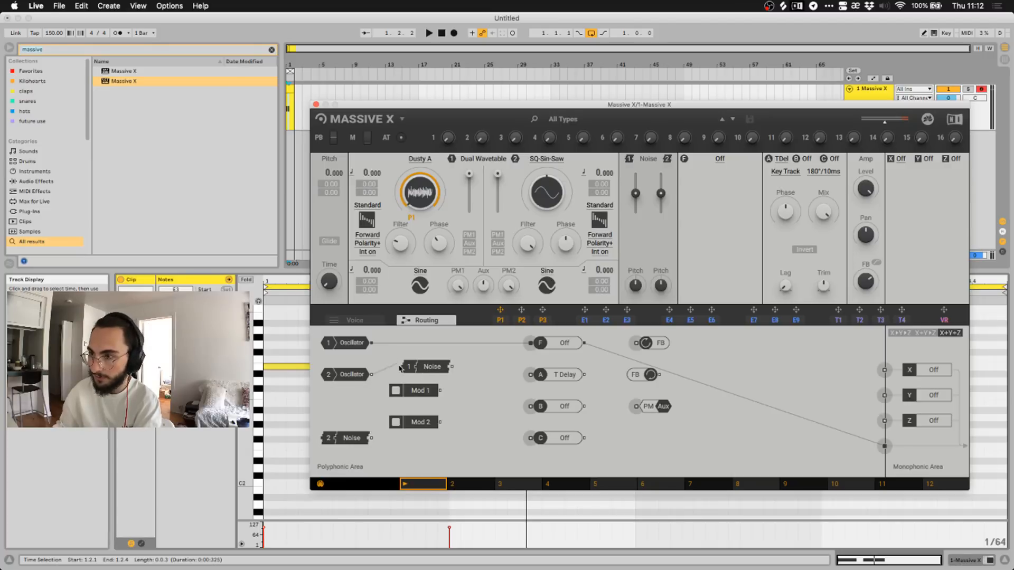
drag(543, 381, 558, 405)
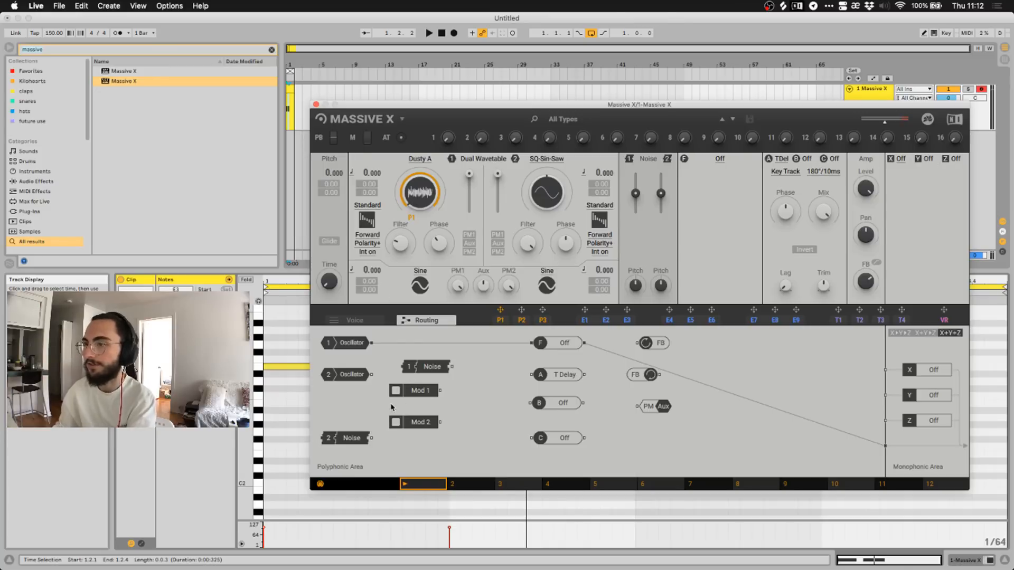
drag(417, 370, 341, 402)
drag(345, 346, 354, 352)
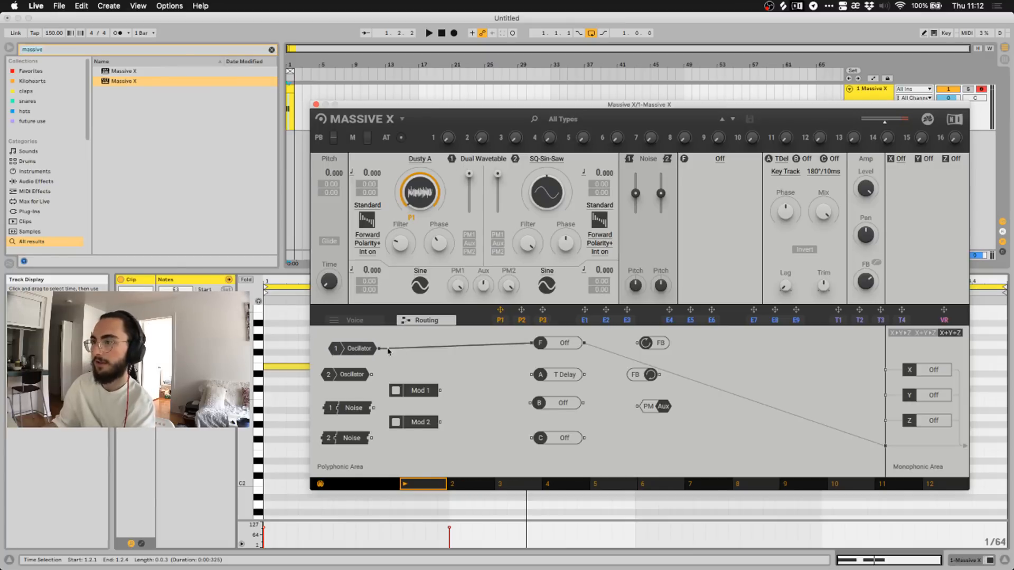
drag(544, 346, 520, 356)
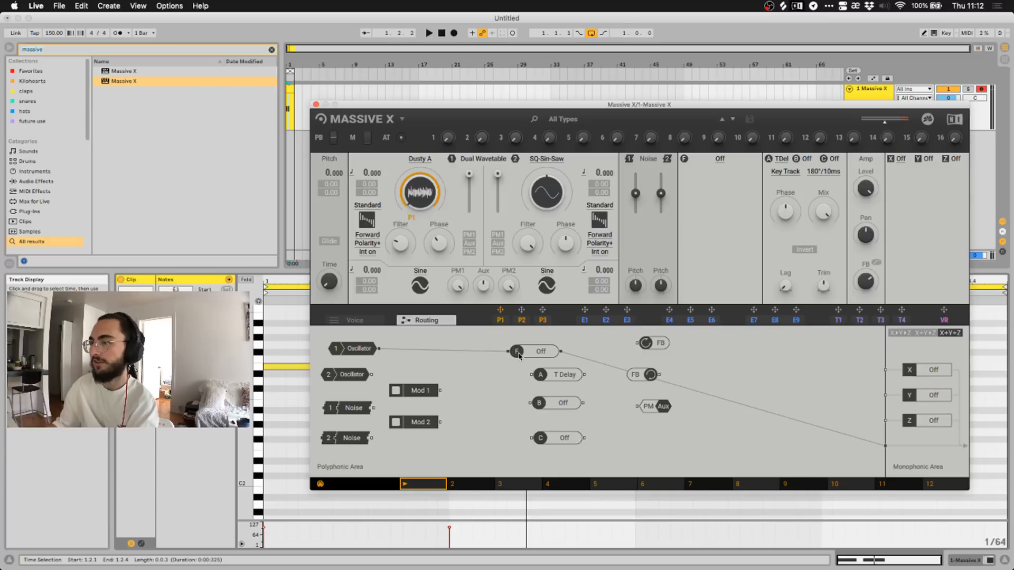
Load Track Delay into effect slot A and cable the filter's output into it.
click(721, 160)
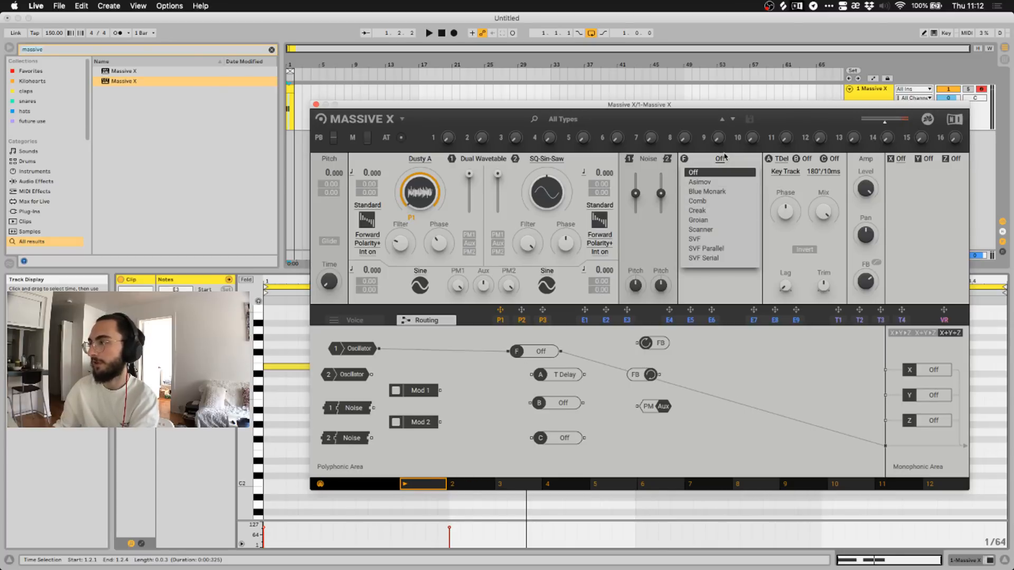
click(726, 157)
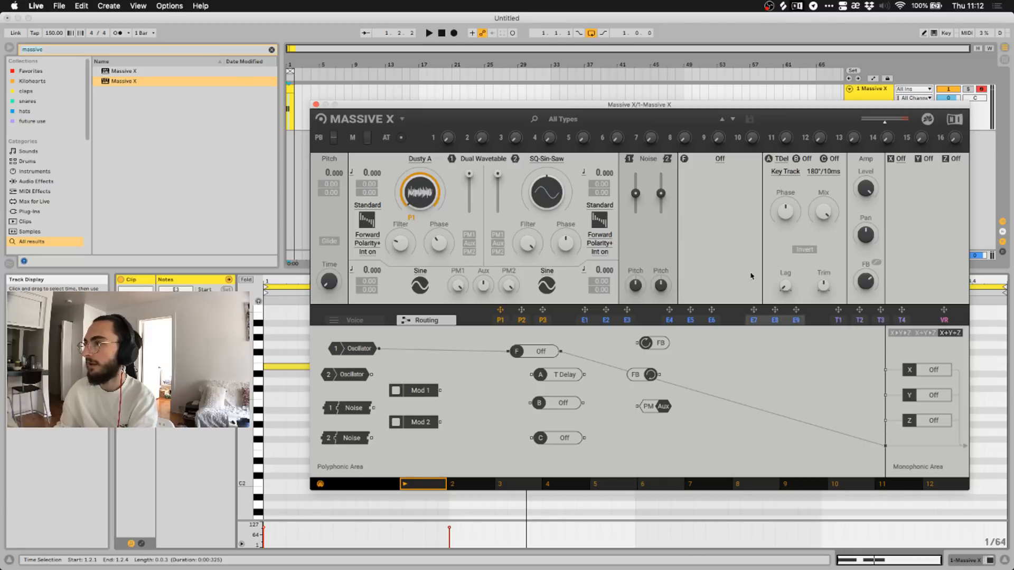
click(778, 160)
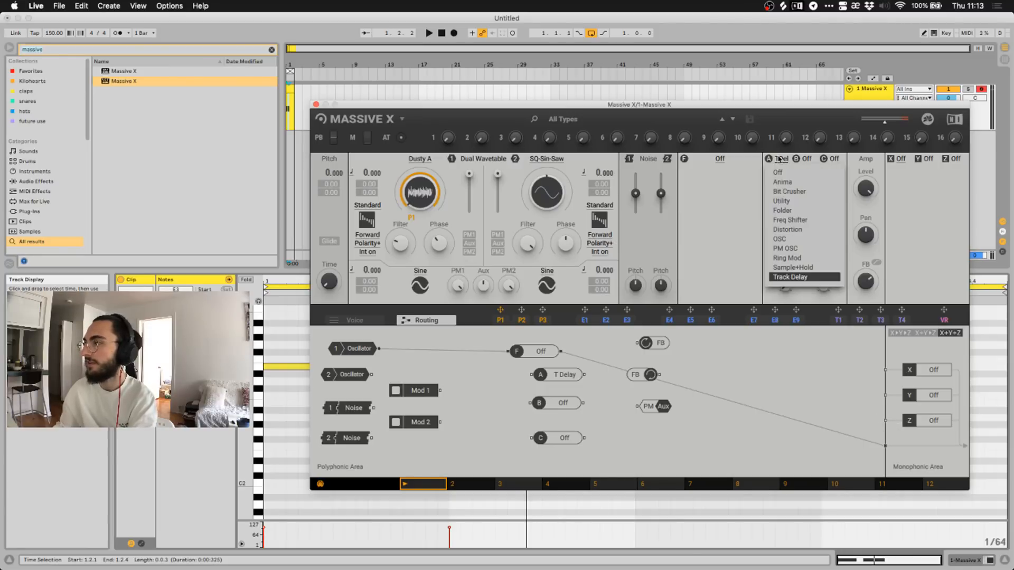
click(781, 159)
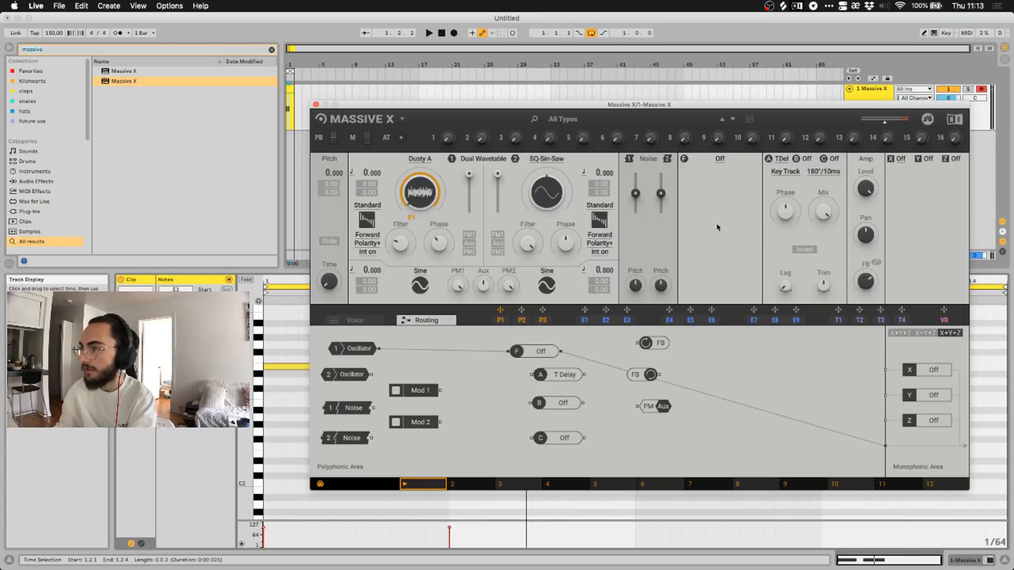
drag(562, 352, 585, 375)
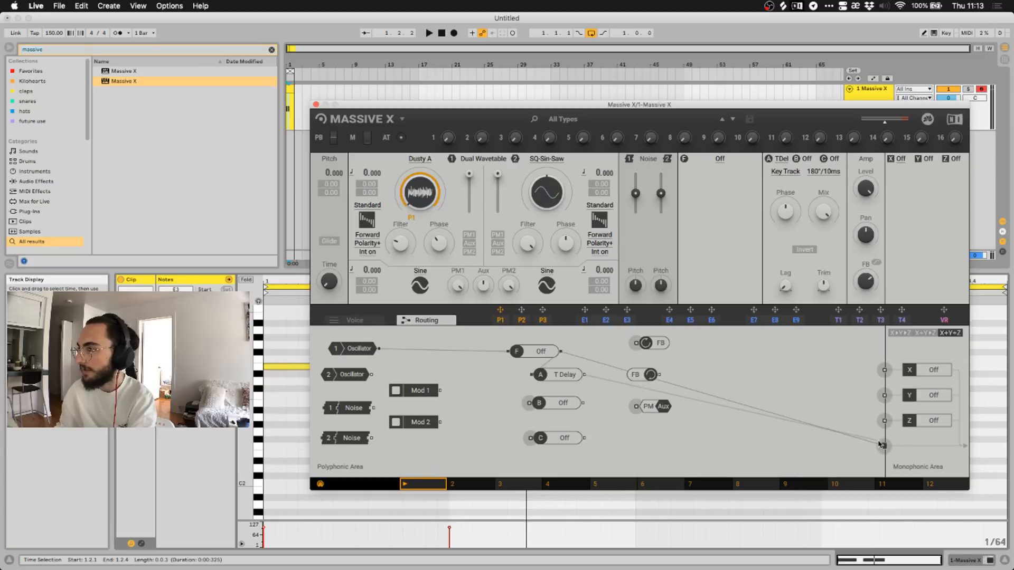
Connect Track Delay to the main output and rearrange the Track Delay and FB nodes.
drag(883, 446, 885, 446)
drag(557, 379, 707, 362)
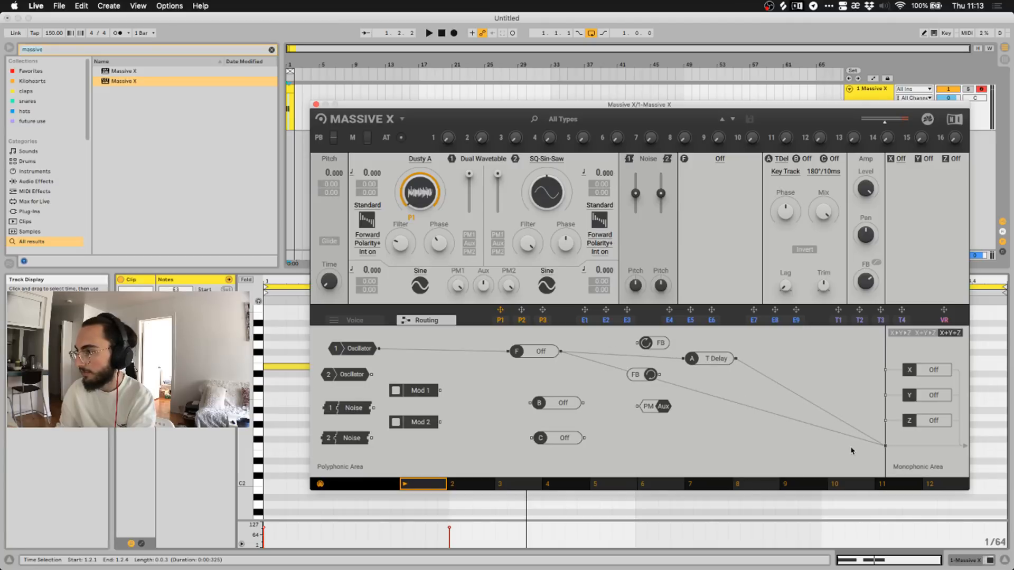
drag(563, 353, 586, 370)
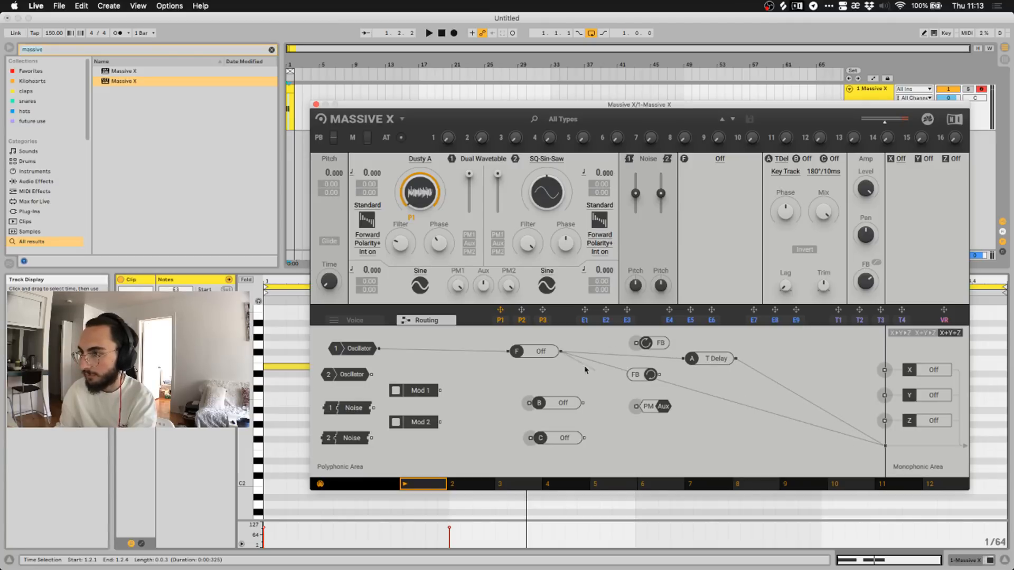
drag(820, 401, 557, 352)
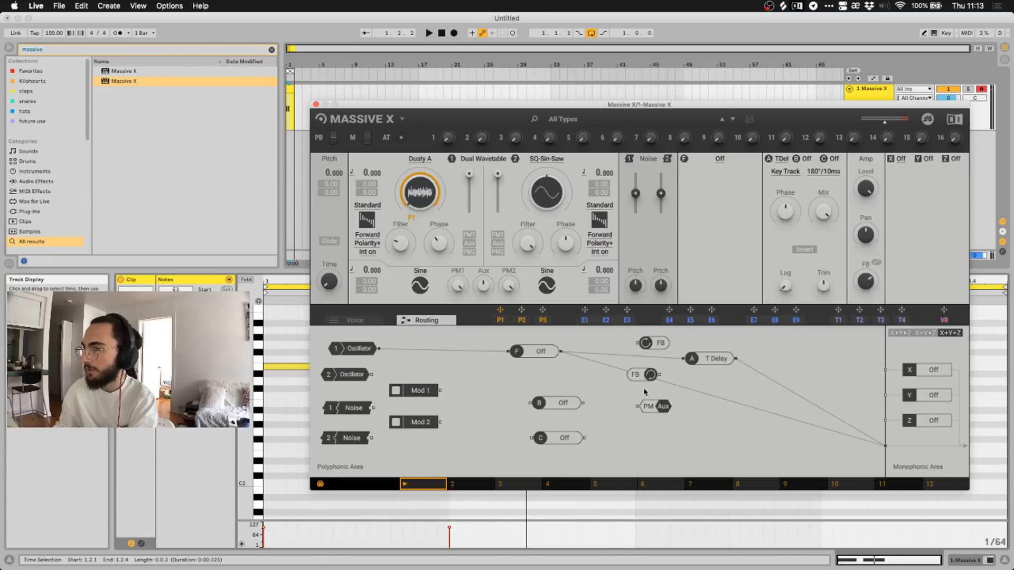
drag(638, 377, 616, 441)
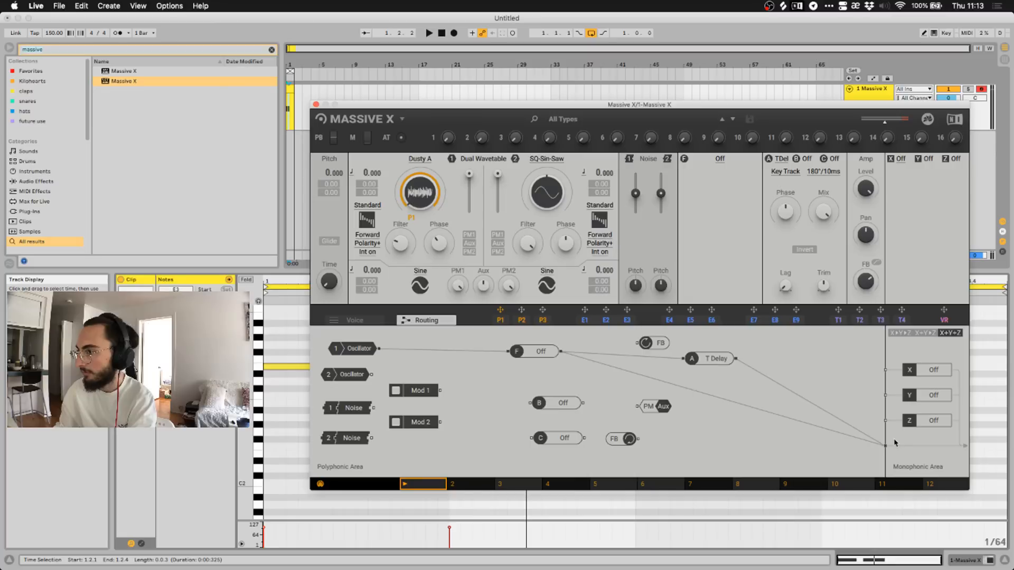
Delete the direct filter-to-output cable and reposition the Track Delay node.
drag(562, 351, 563, 356)
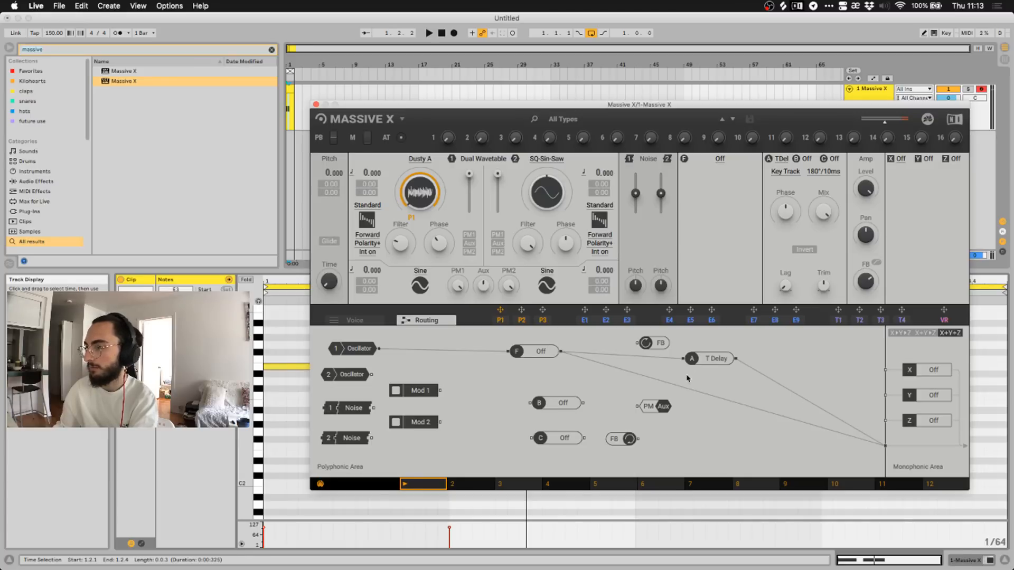
drag(705, 358, 714, 365)
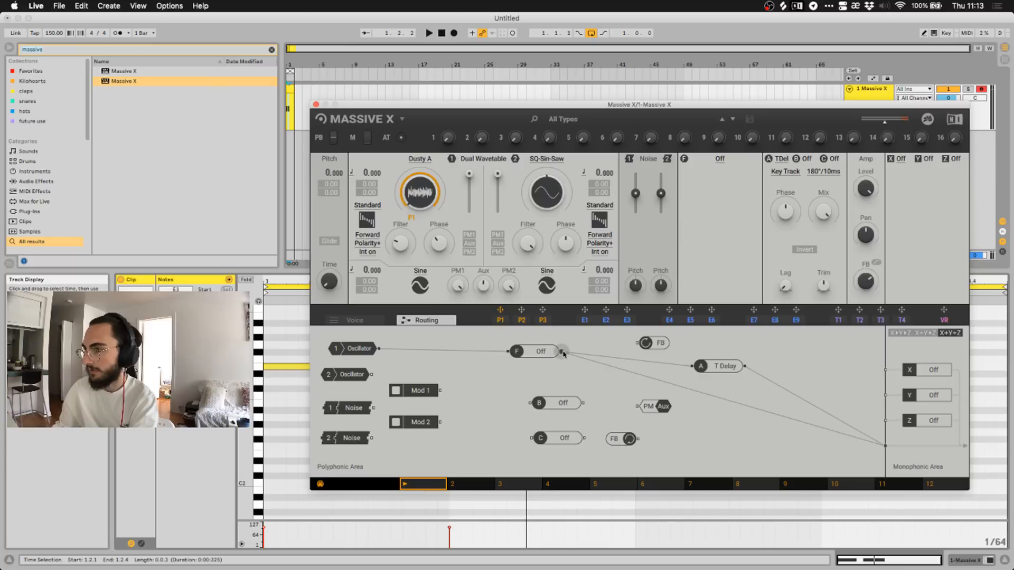
double_click(599, 363)
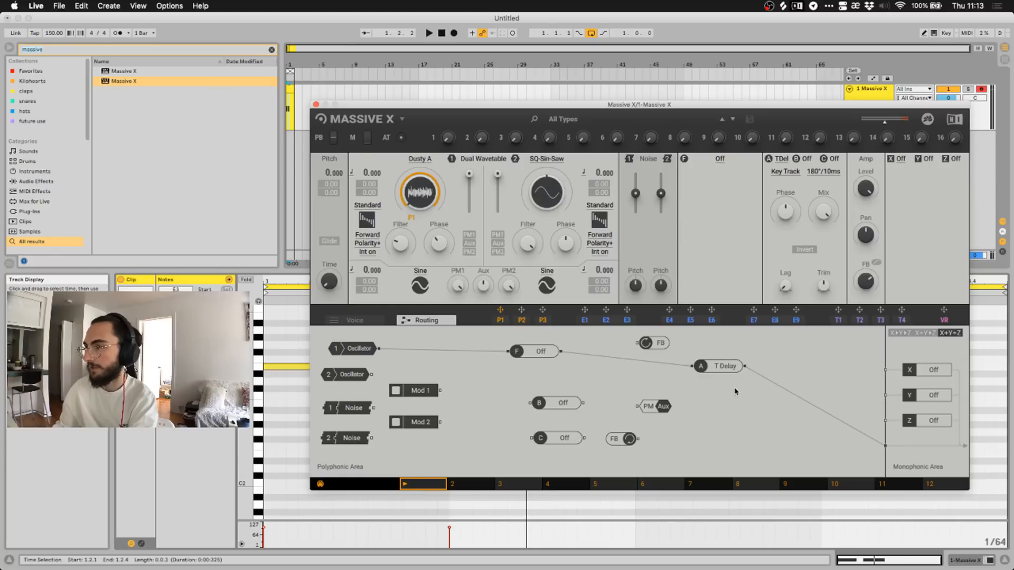
drag(726, 369, 686, 369)
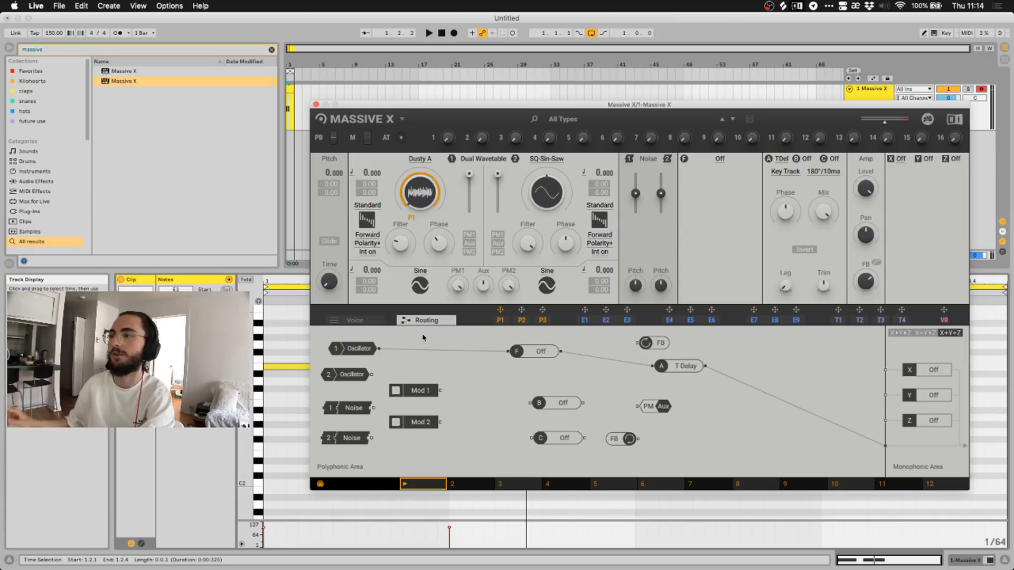
key(space)
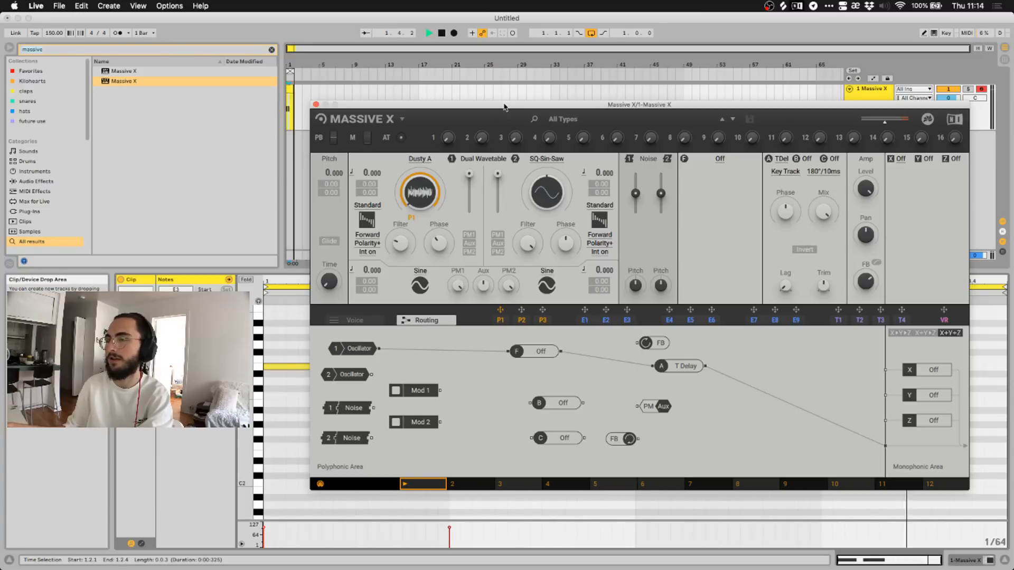
key(space)
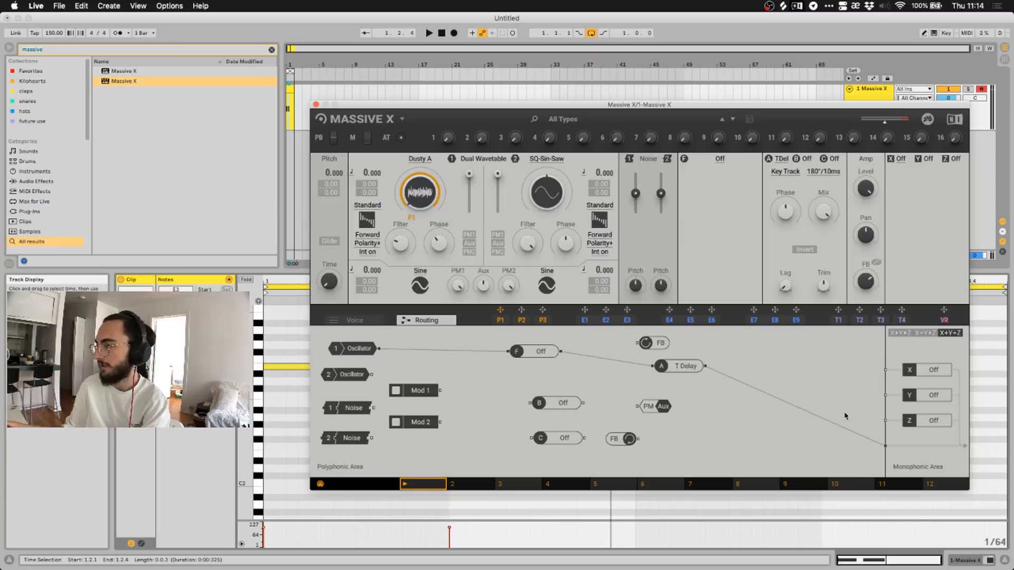
drag(670, 371, 687, 376)
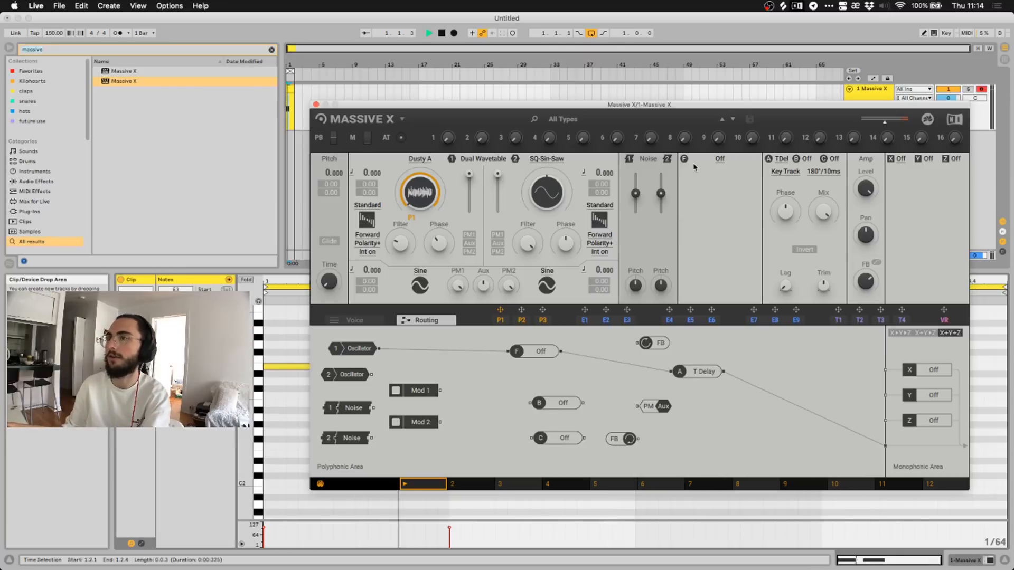
drag(514, 107, 531, 106)
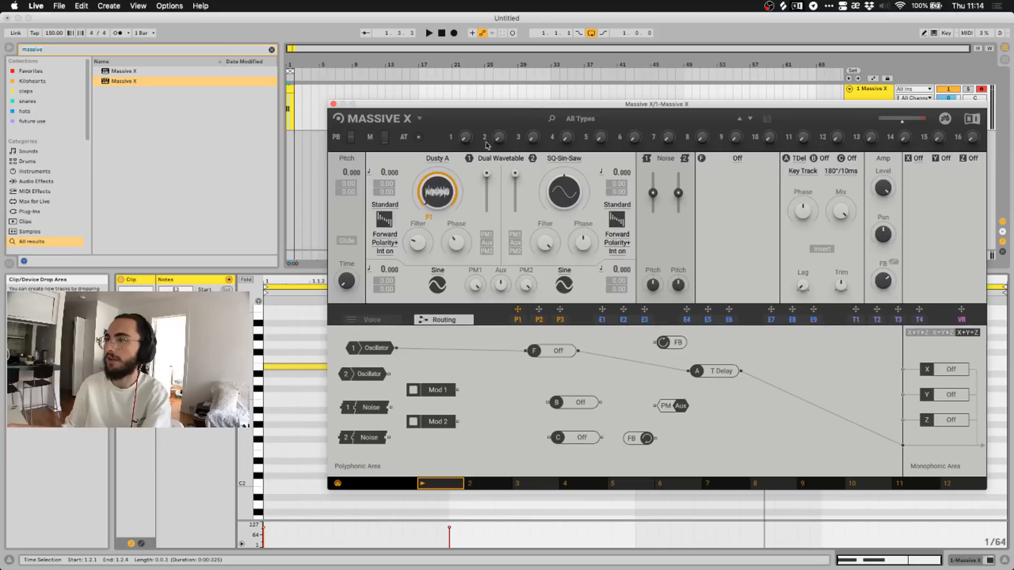
Swap oscillator 1's wavetable from Dusty A to Drift > Jigsaw.
click(446, 158)
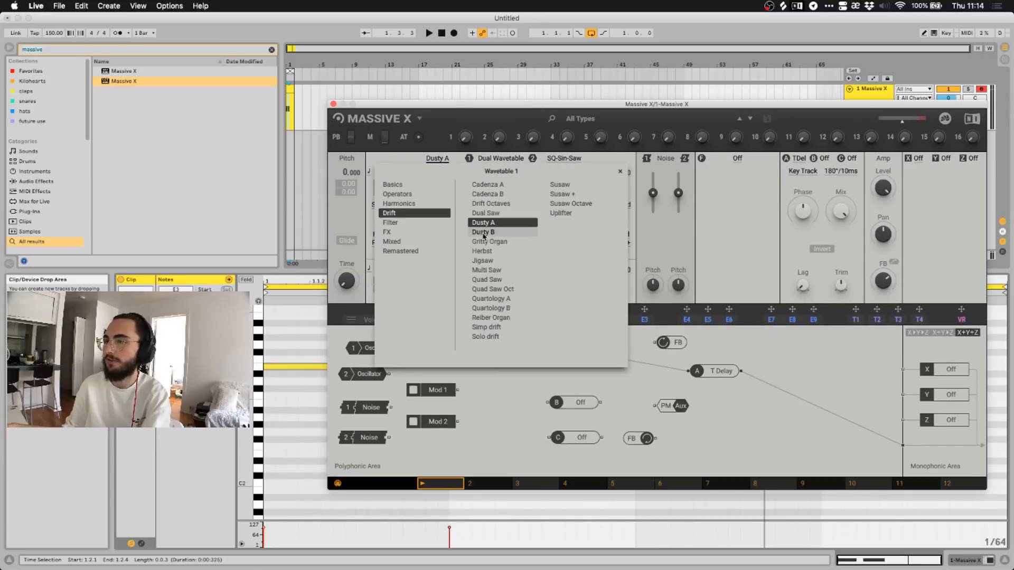
click(491, 261)
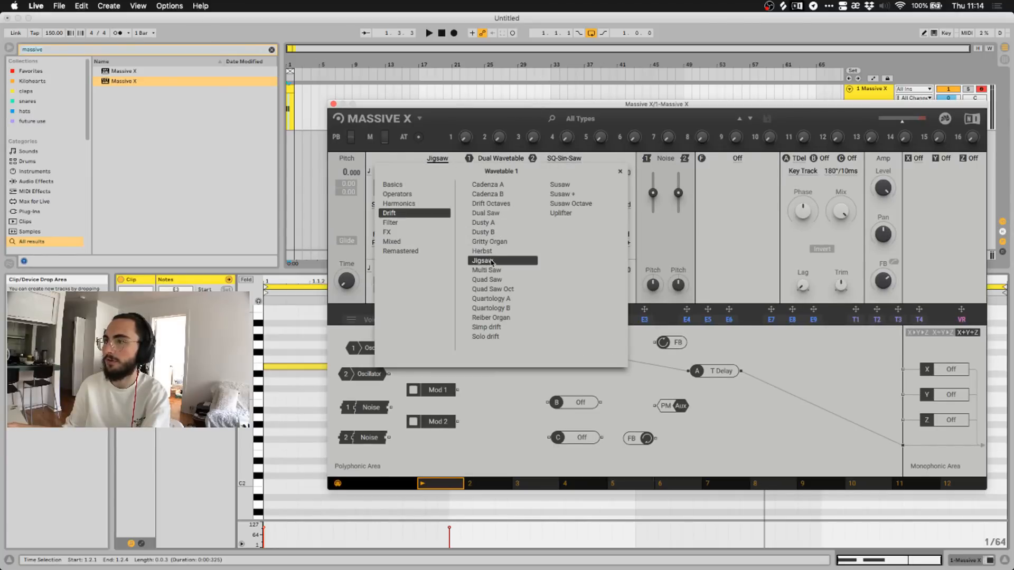
click(438, 159)
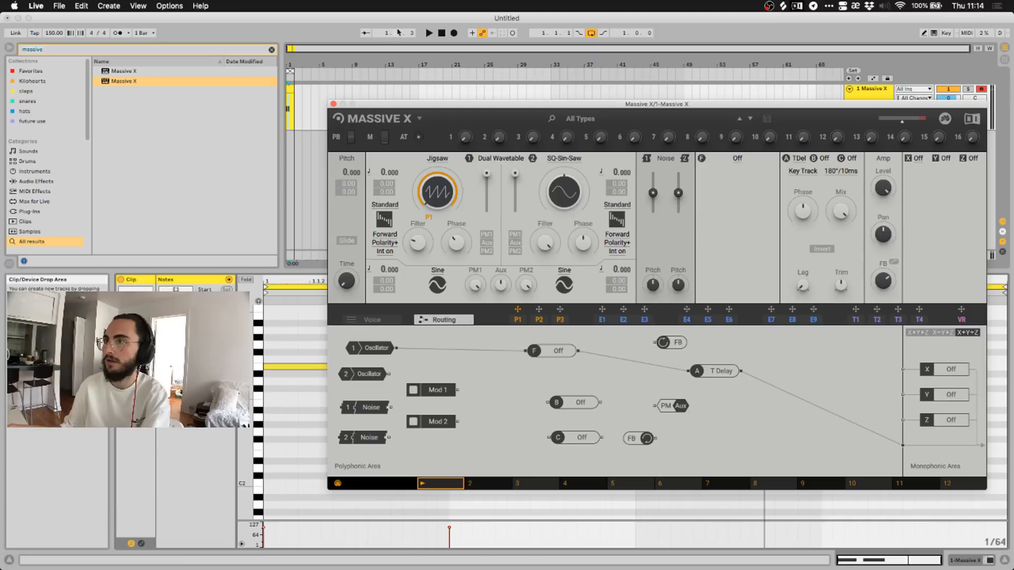
Lower oscillator 1's pitch to -24.000 while auditioning, then return to the device chain.
click(428, 34)
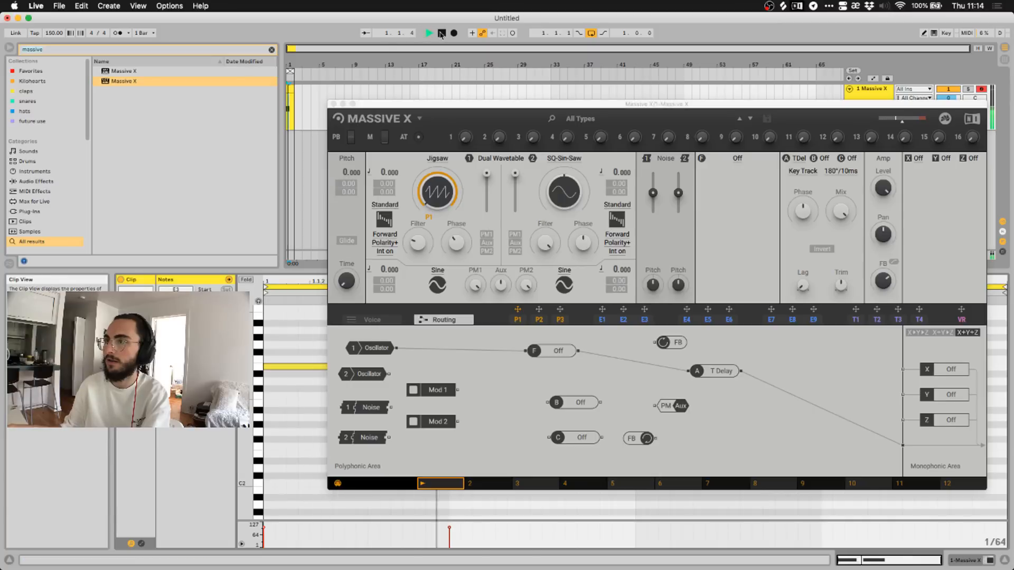
click(461, 119)
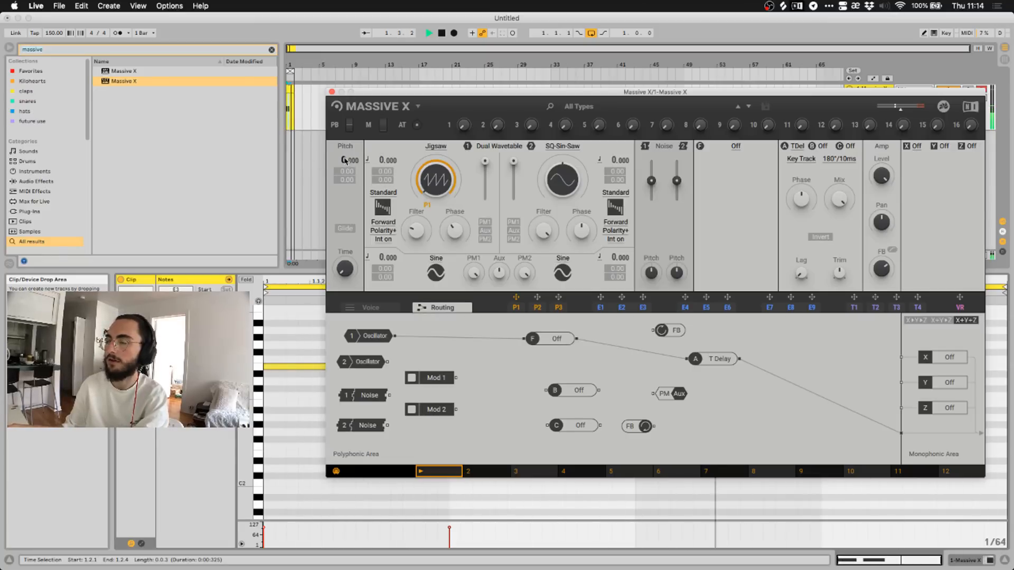
drag(381, 161, 381, 209)
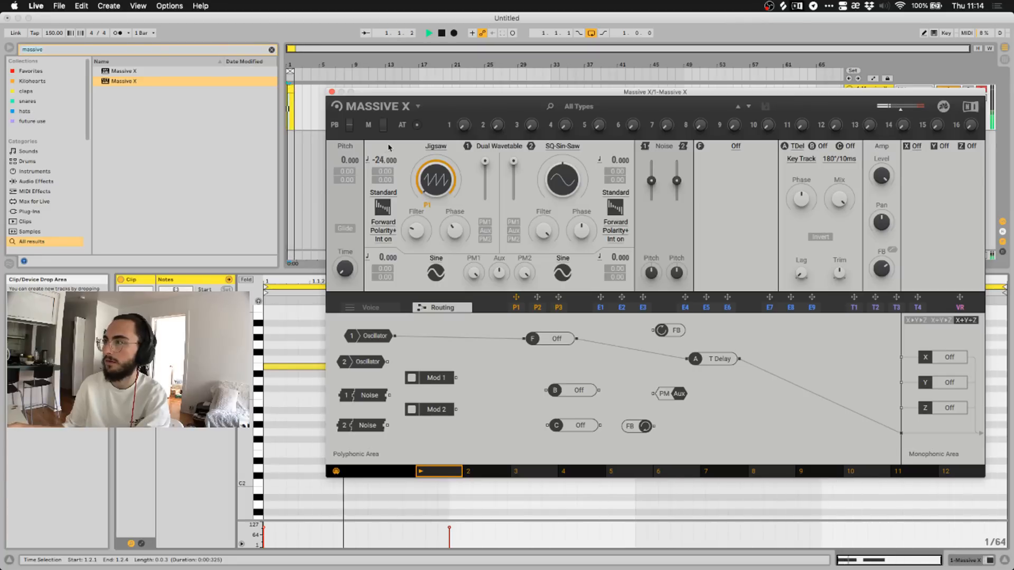
key(space)
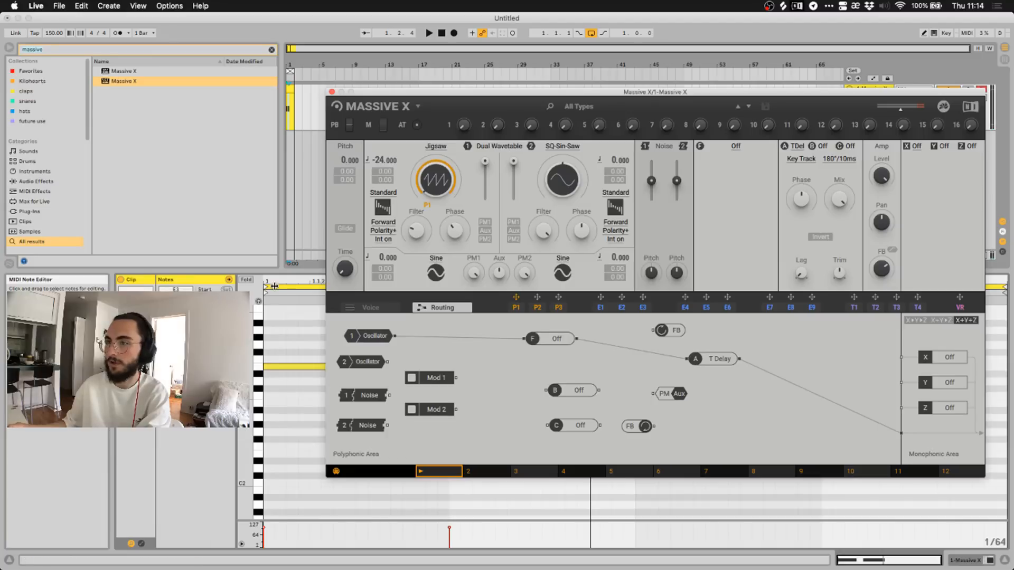
click(257, 300)
click(279, 308)
Search the browser for 'util' and load Utility after Massive X.
key(shift+Tab)
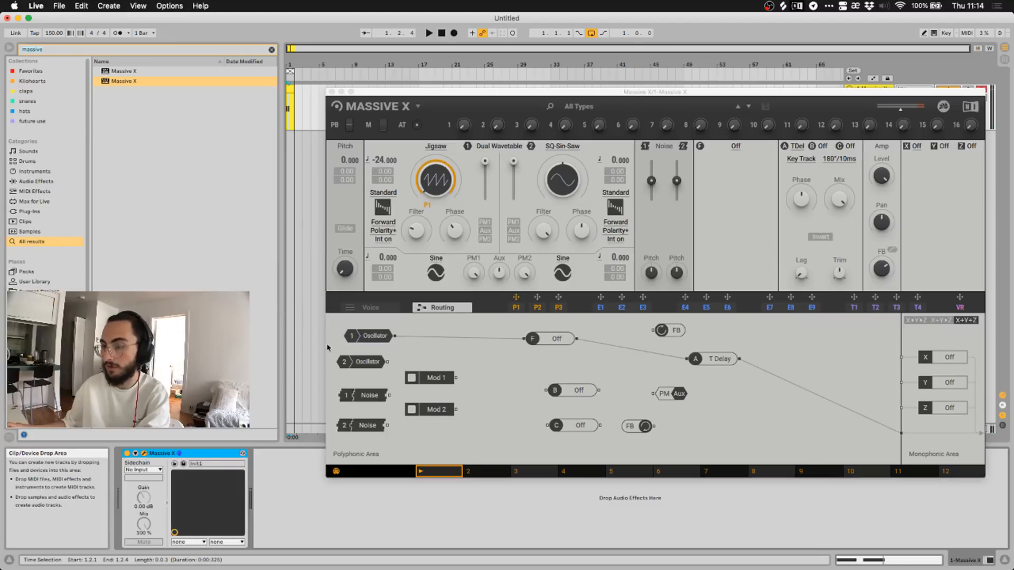
key(super+f)
text(util)
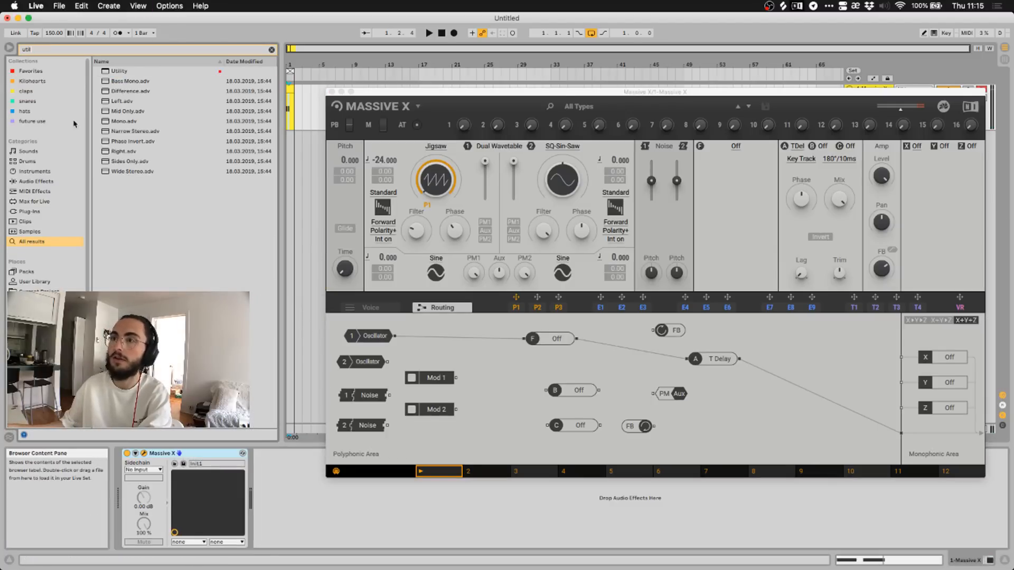
double_click(117, 71)
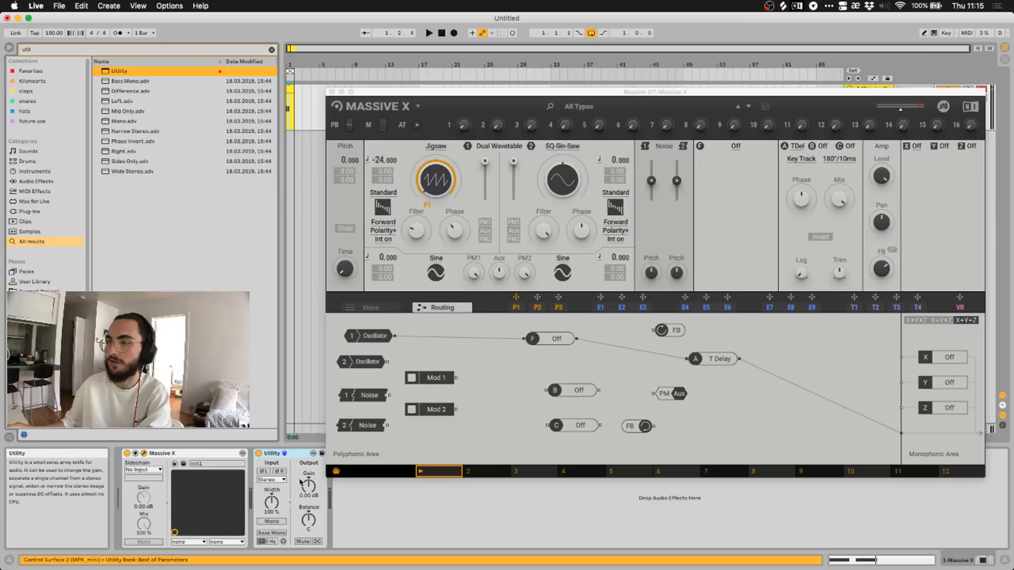
Boost Utility's gain to about 16.7 dB during playback, then show envelope modulators 1–3.
key(space)
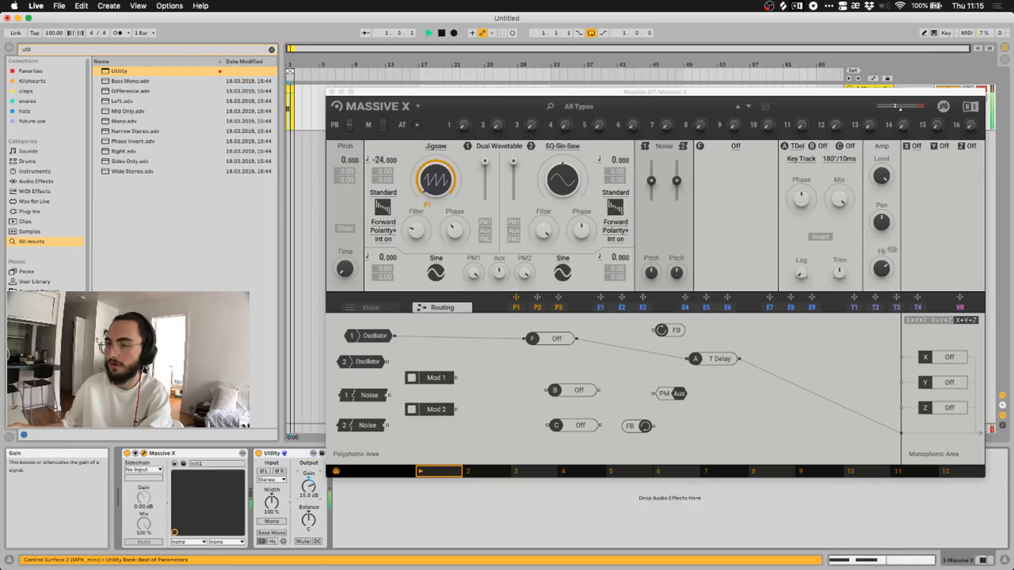
drag(309, 490, 309, 502)
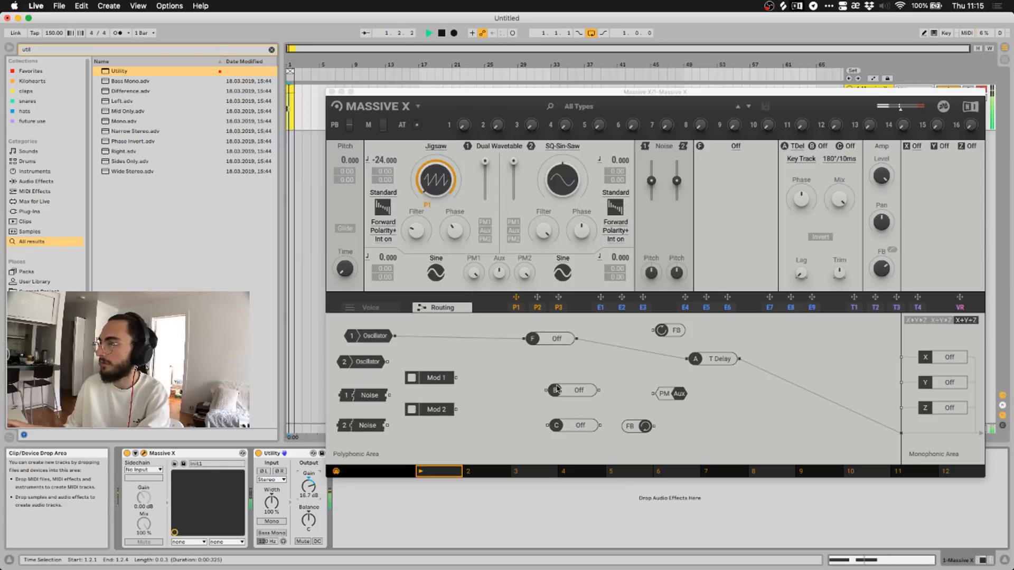
key(space)
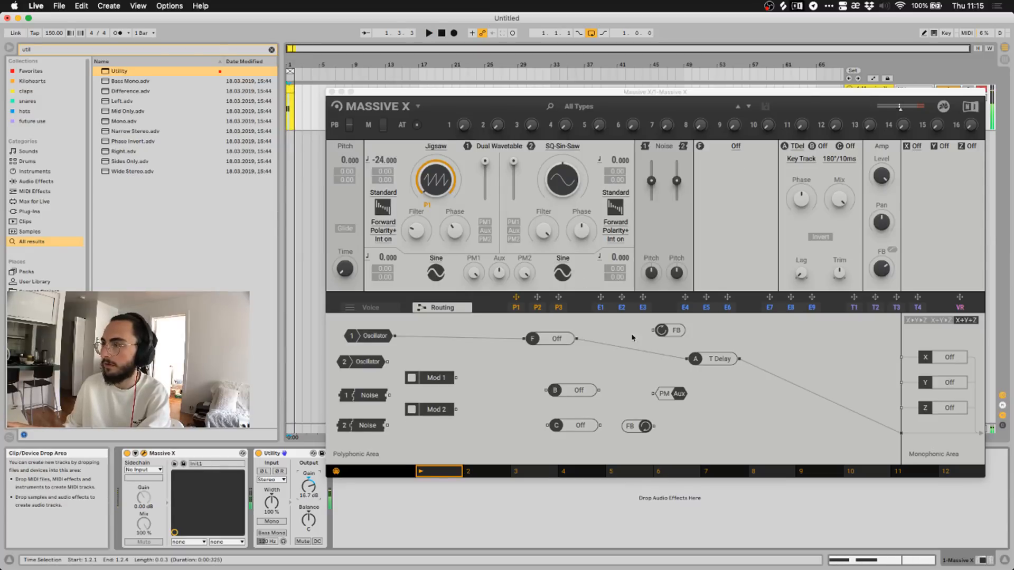
click(599, 308)
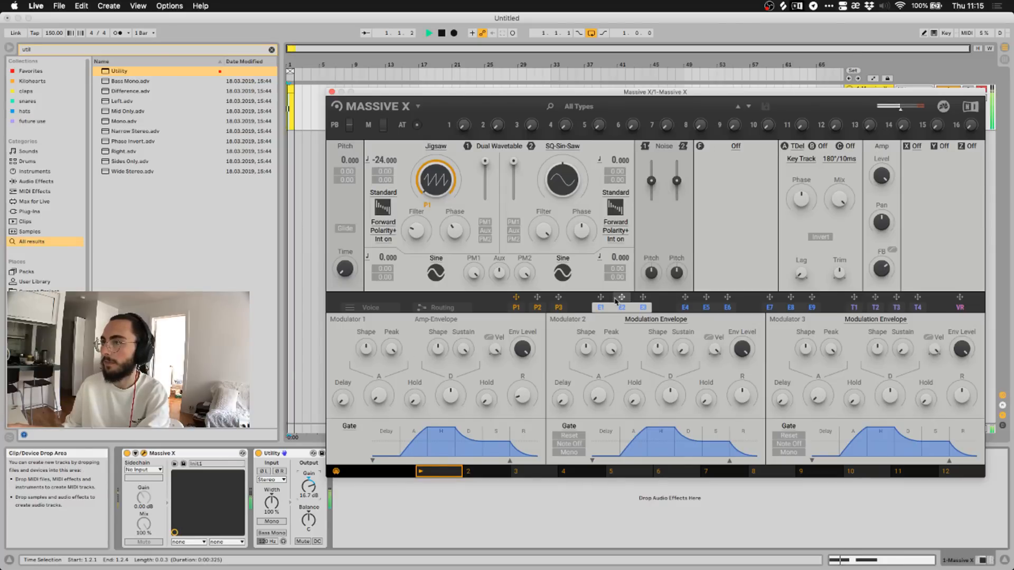
Browse the E4–E6, E7–E9 and T1 modulator tabs, ending in the P1 performer editor.
click(516, 308)
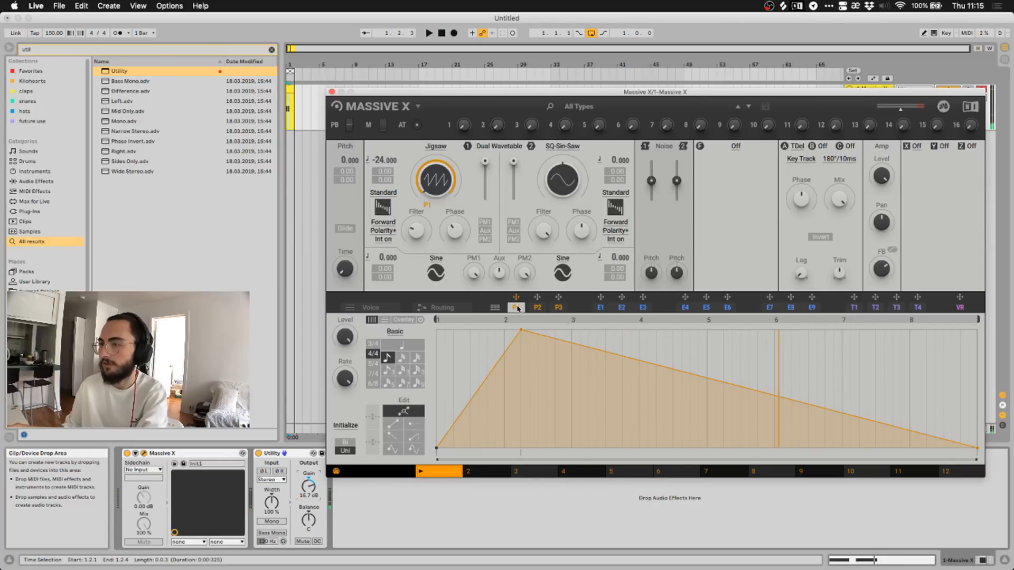
click(686, 308)
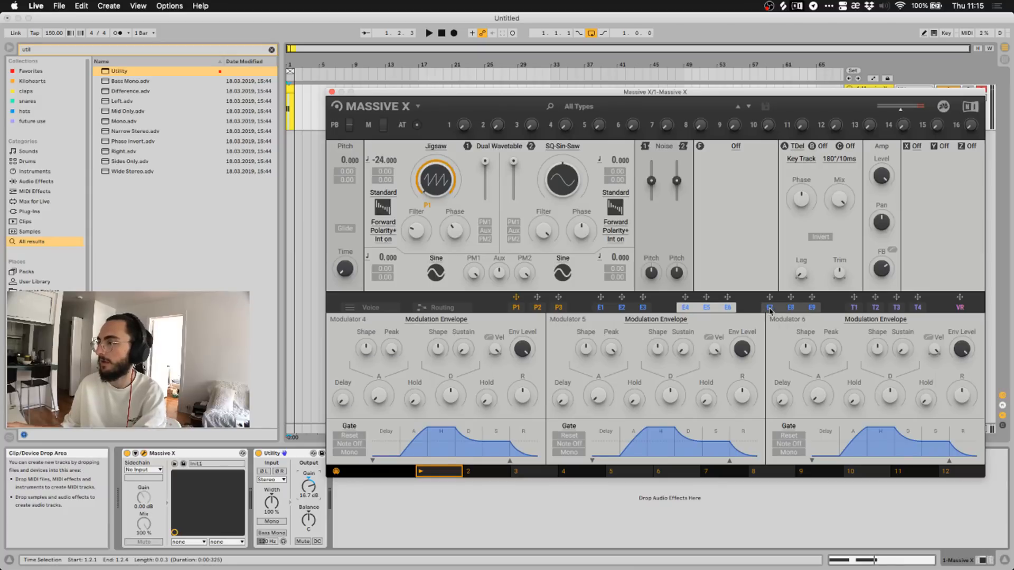
click(770, 309)
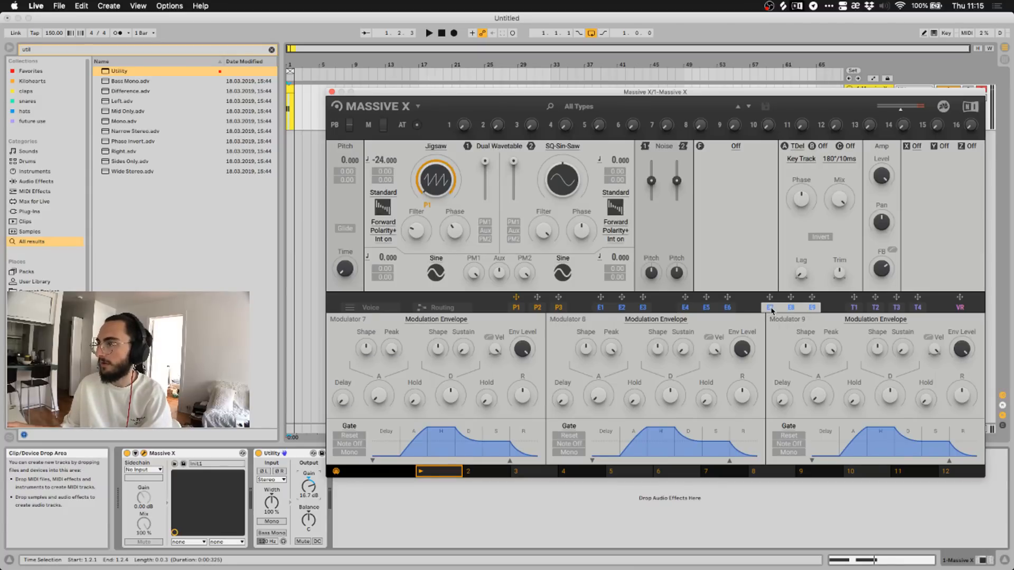
click(855, 308)
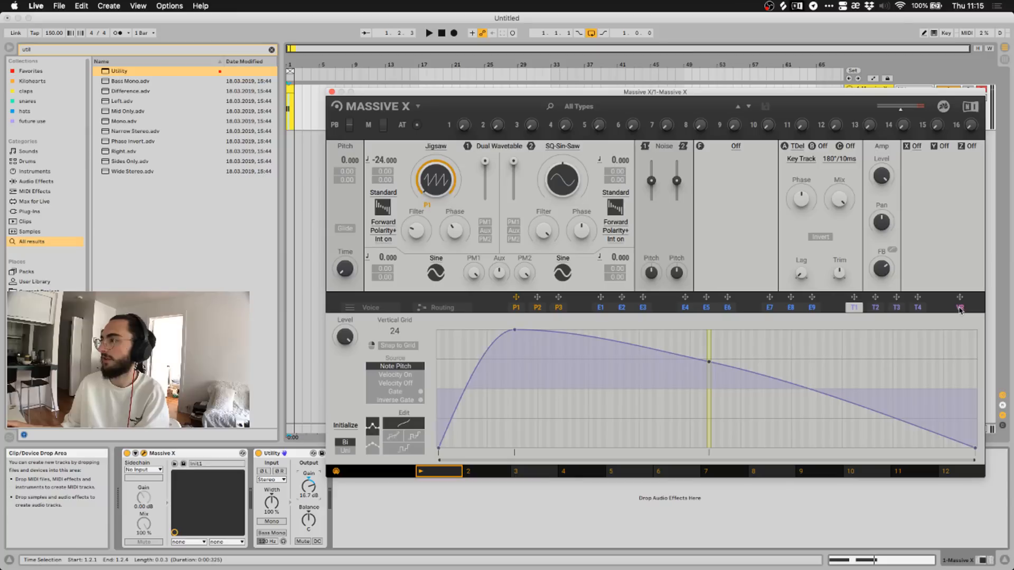
click(516, 308)
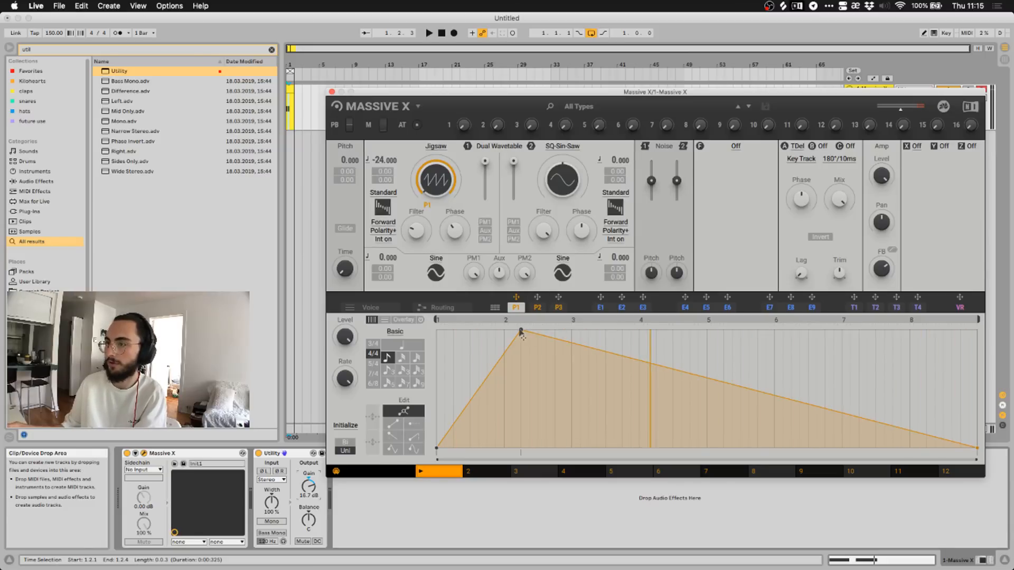
Nudge the P1 peak breakpoint onto the bar 2 gridline, auditioning with playback.
drag(520, 331, 513, 330)
key(space)
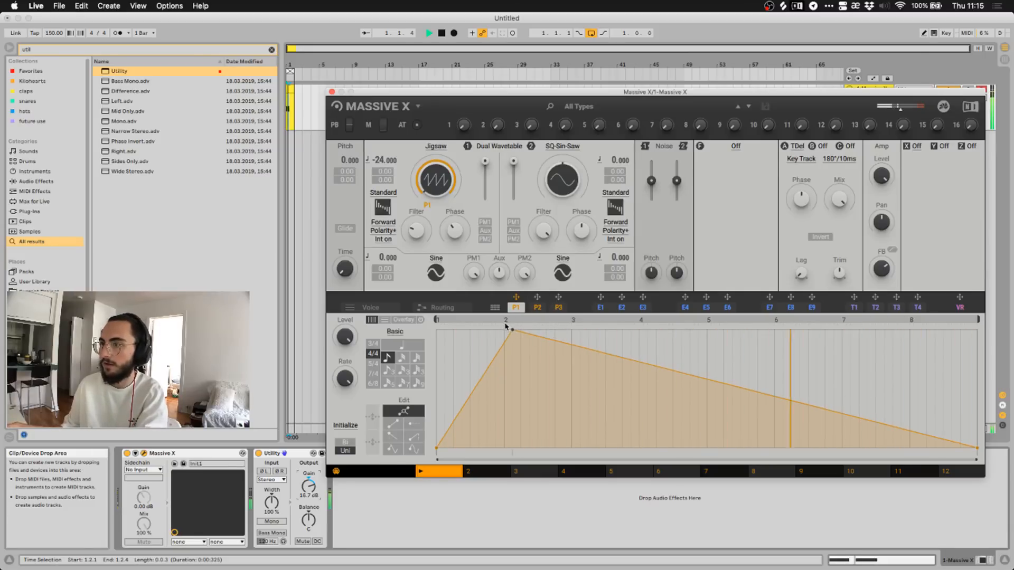
drag(511, 330, 502, 331)
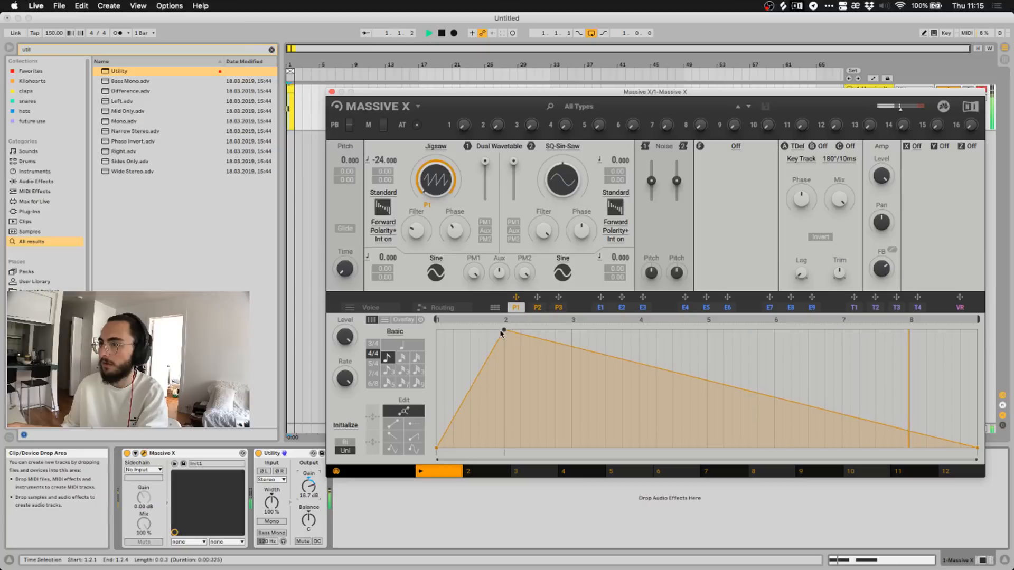
key(space)
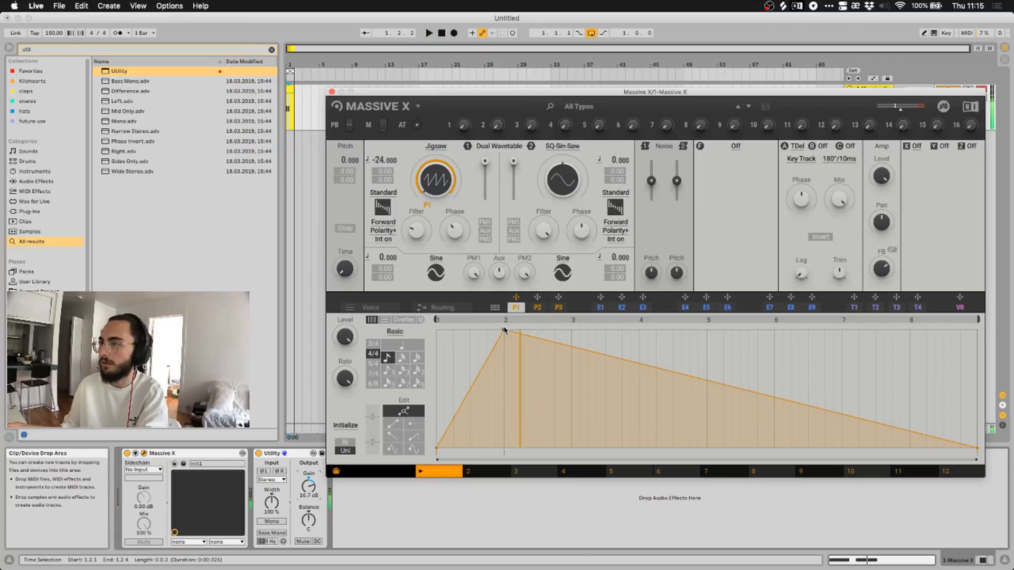
mouse_move(504, 331)
mouse_down()
mouse_move(475, 331)
mouse_move(511, 330)
mouse_up()
key(space)
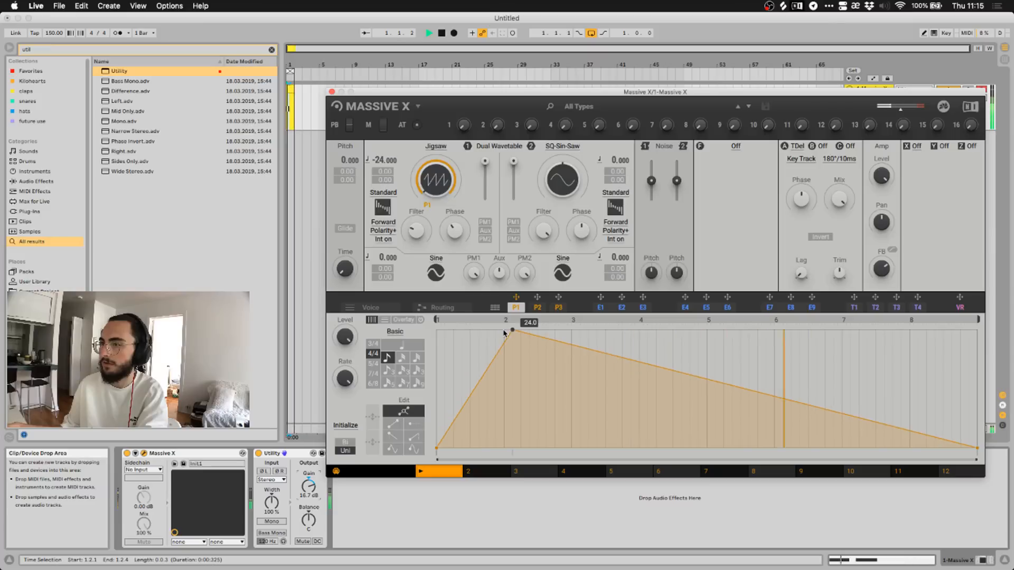
key(space)
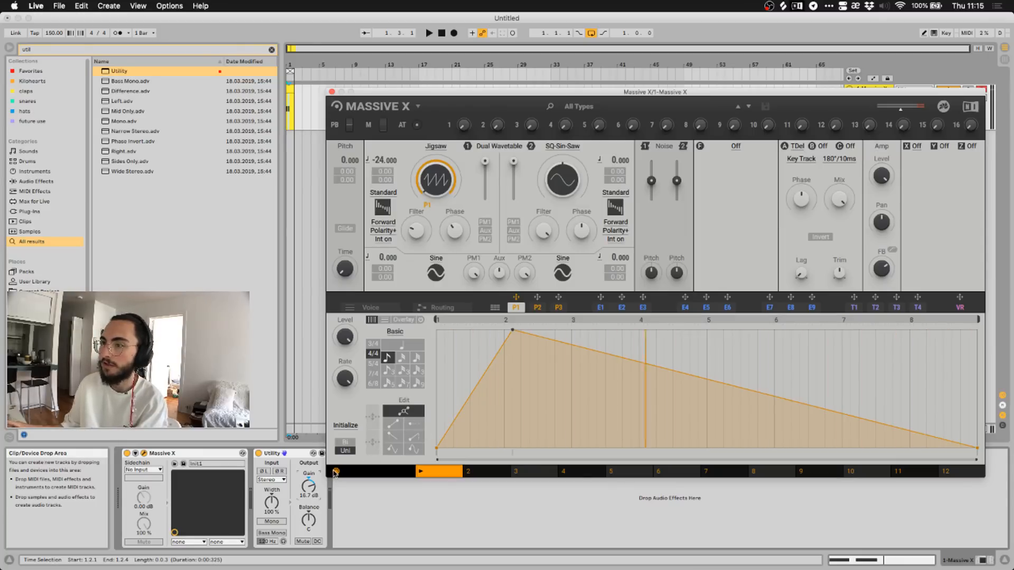
Enable the P1 editor's overlay and slide its region along the curve past the peak.
click(403, 320)
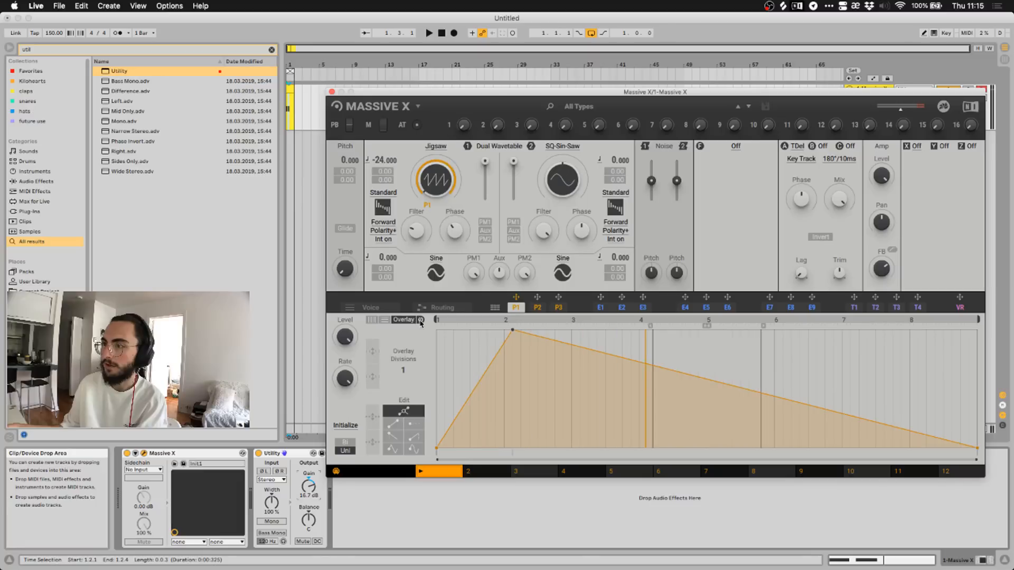
click(372, 320)
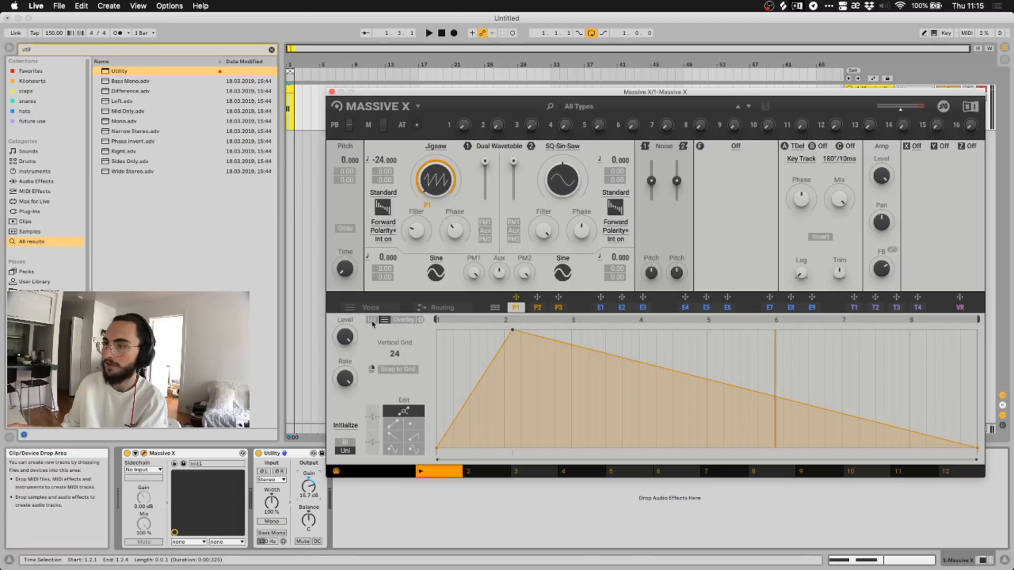
click(406, 320)
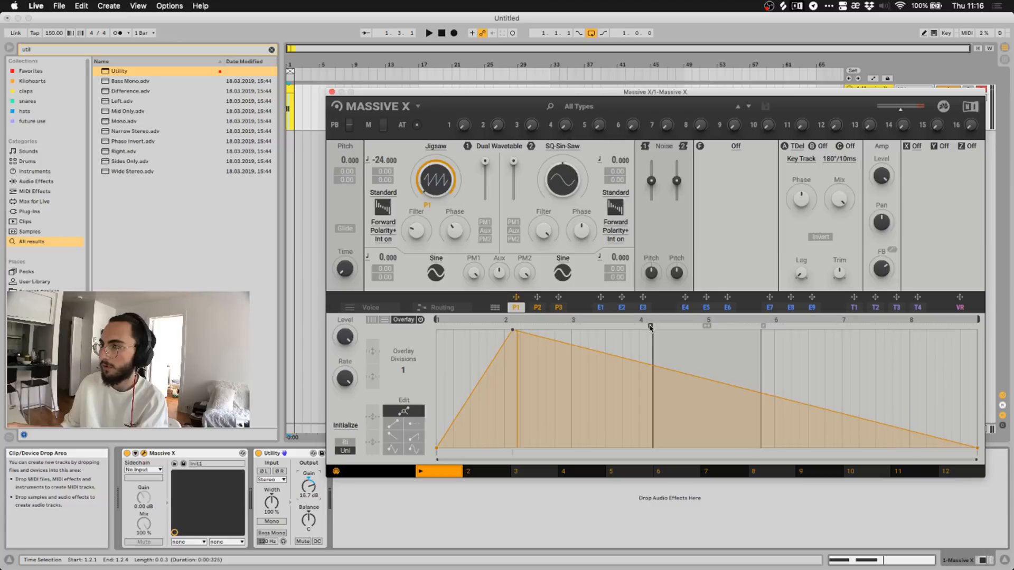
drag(650, 327, 518, 326)
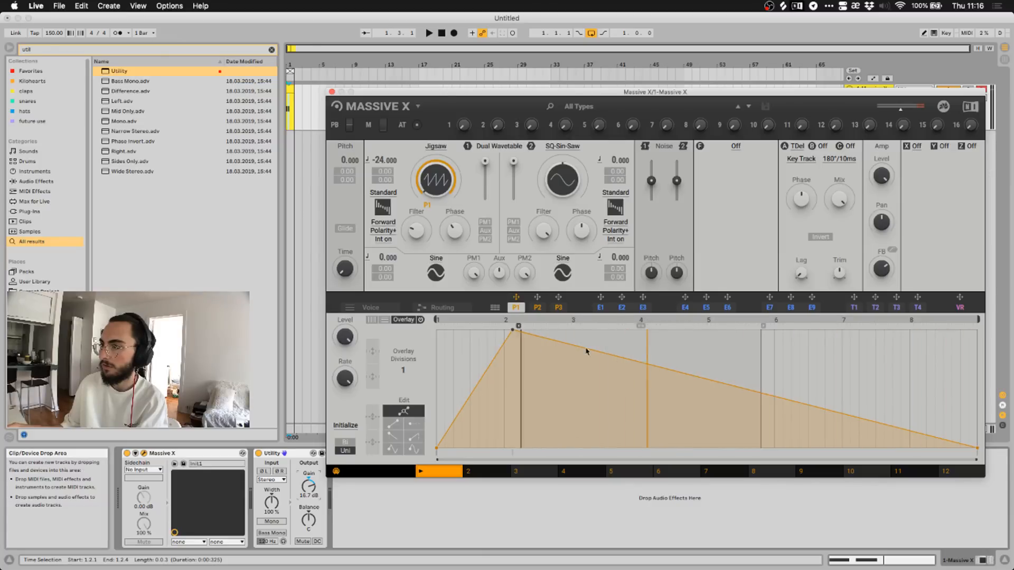
drag(586, 351, 697, 342)
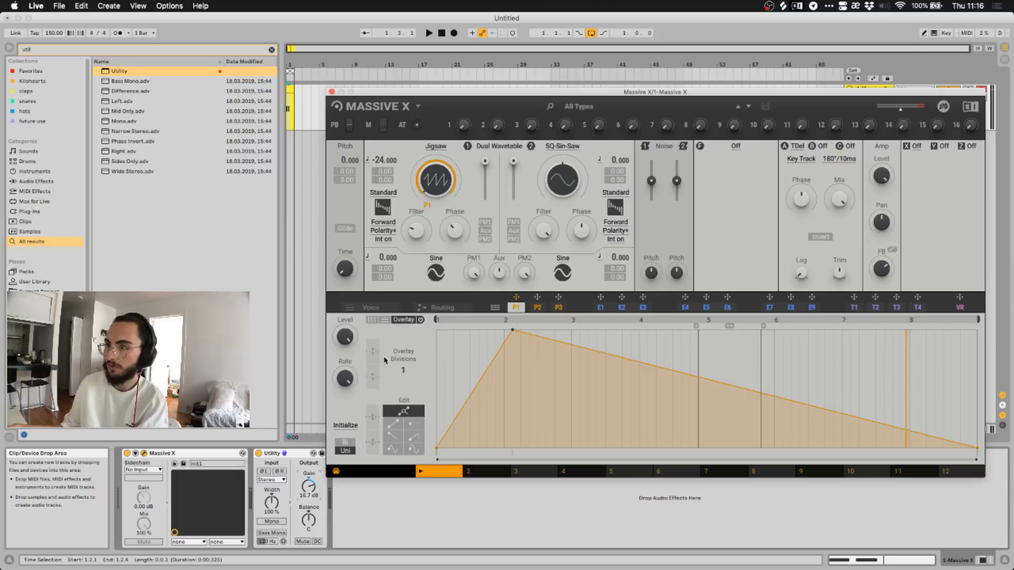
click(386, 319)
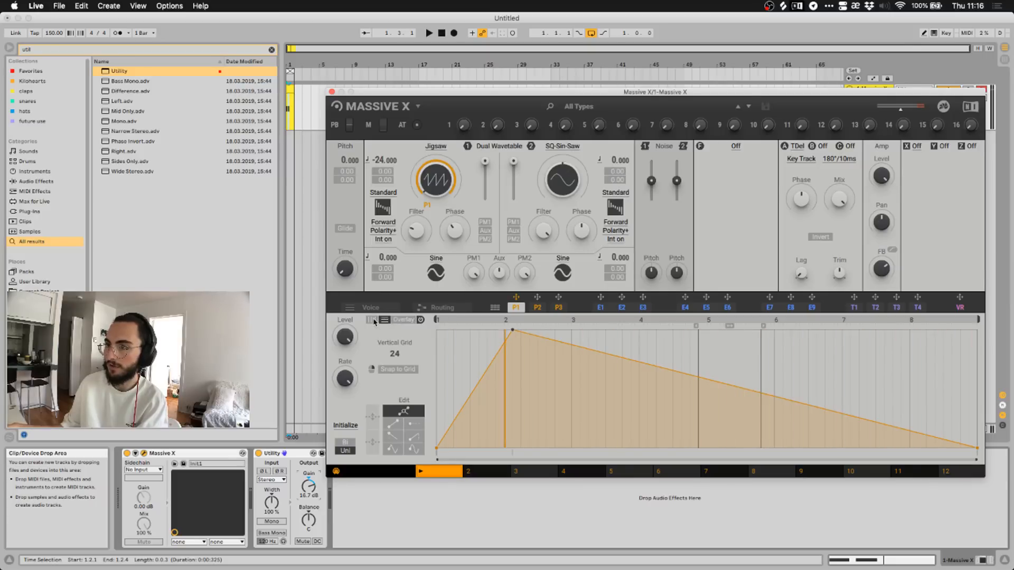
click(373, 320)
click(403, 320)
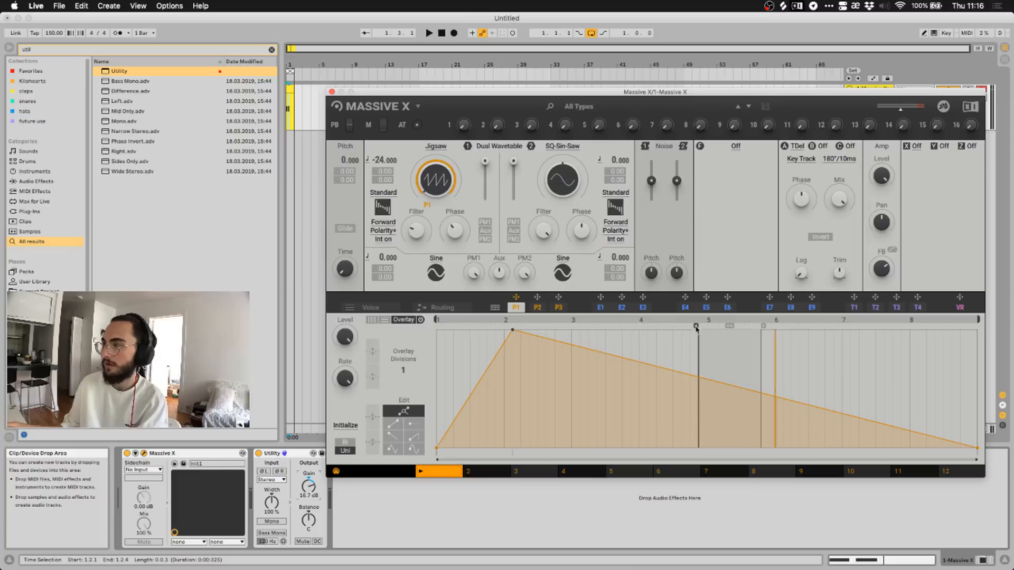
Place the overlay region around bars 1.5–3 and move the P1 peak back right.
mouse_move(697, 326)
mouse_down()
mouse_move(604, 349)
mouse_move(687, 407)
mouse_move(734, 364)
mouse_move(761, 389)
mouse_move(761, 448)
mouse_move(769, 371)
mouse_up()
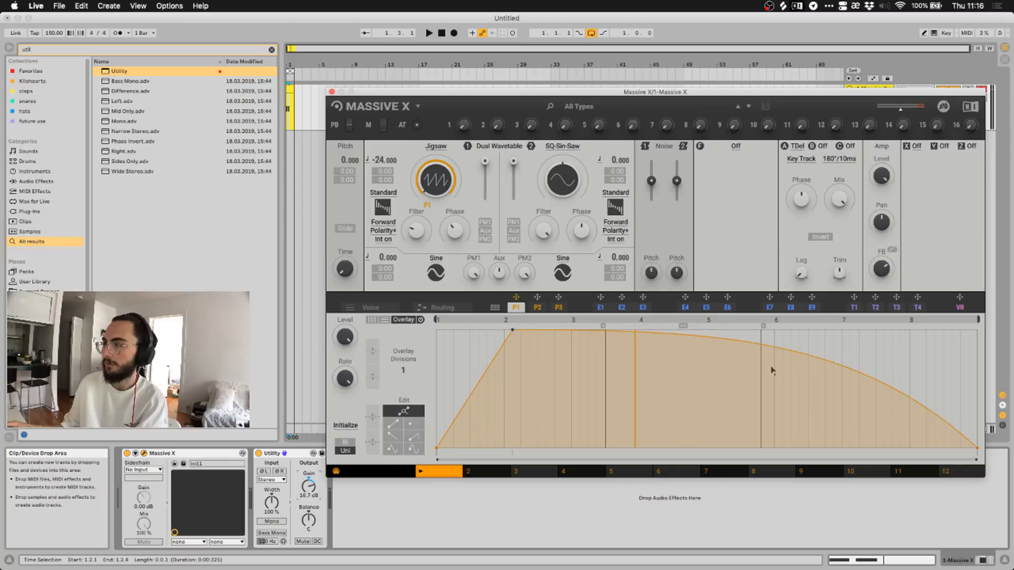
mouse_move(685, 328)
mouse_down()
mouse_move(549, 326)
mouse_move(683, 330)
mouse_move(538, 338)
mouse_move(578, 341)
mouse_move(501, 327)
mouse_move(566, 324)
mouse_up()
mouse_move(462, 333)
mouse_down()
mouse_move(597, 324)
mouse_move(543, 325)
mouse_move(553, 326)
mouse_up()
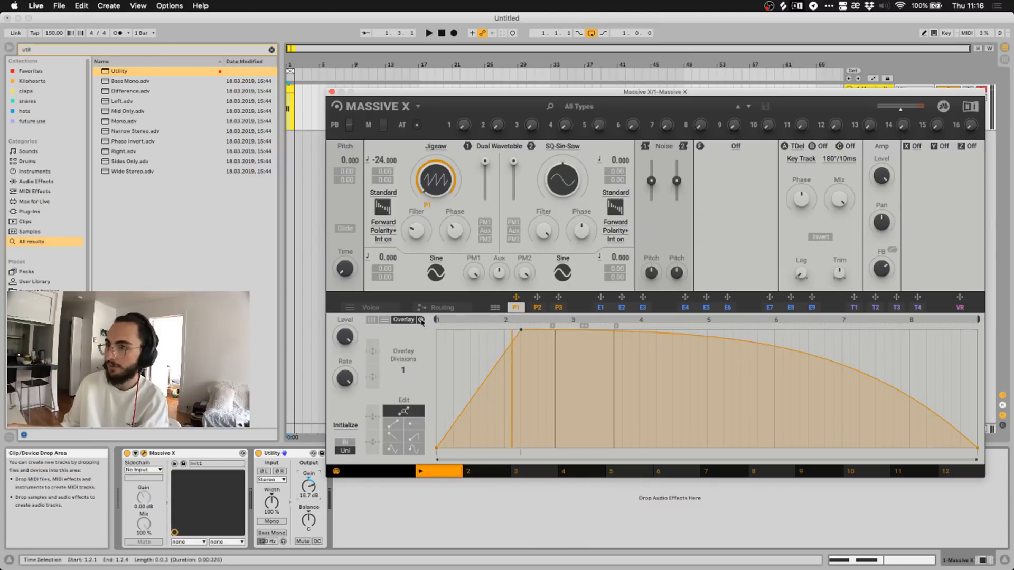
Turn off the P1 overlay and switch between the Grid and Basic rhythm panels.
click(421, 320)
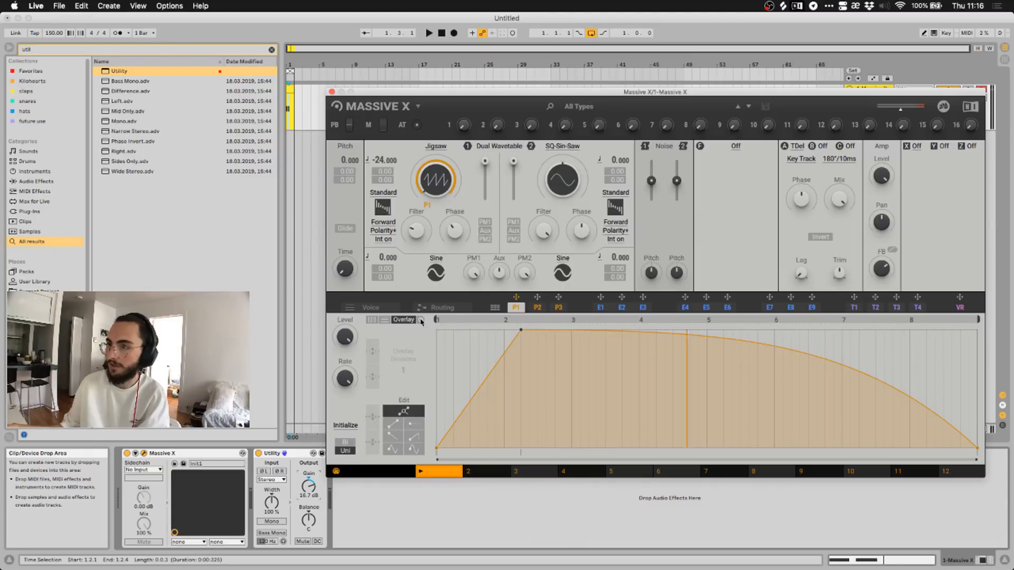
click(384, 320)
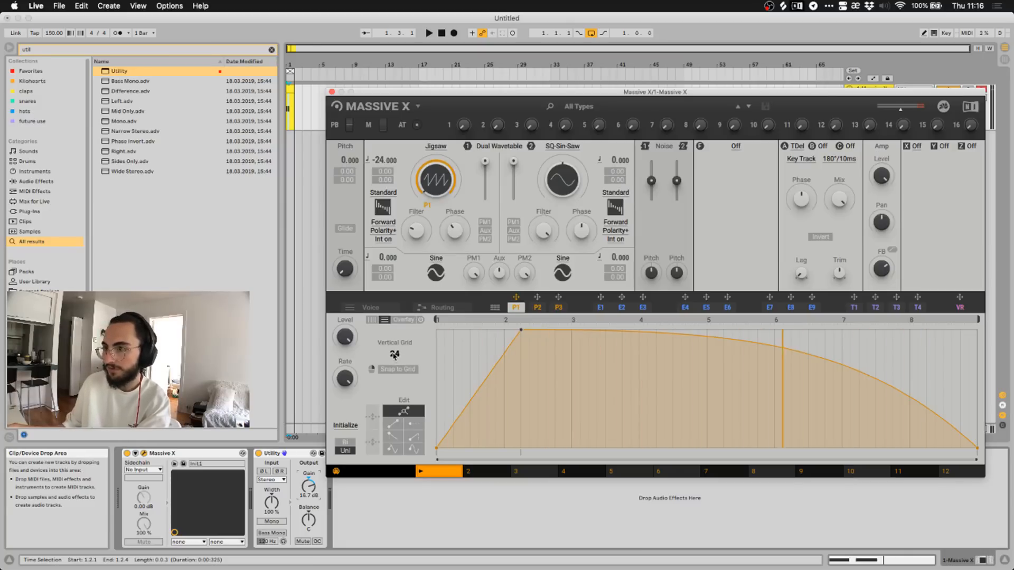
click(372, 320)
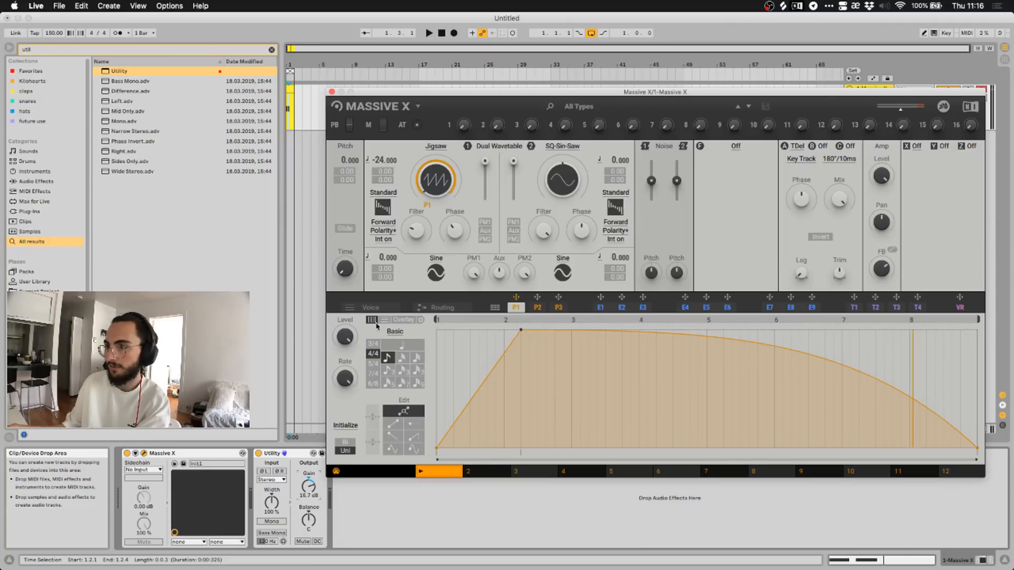
click(384, 319)
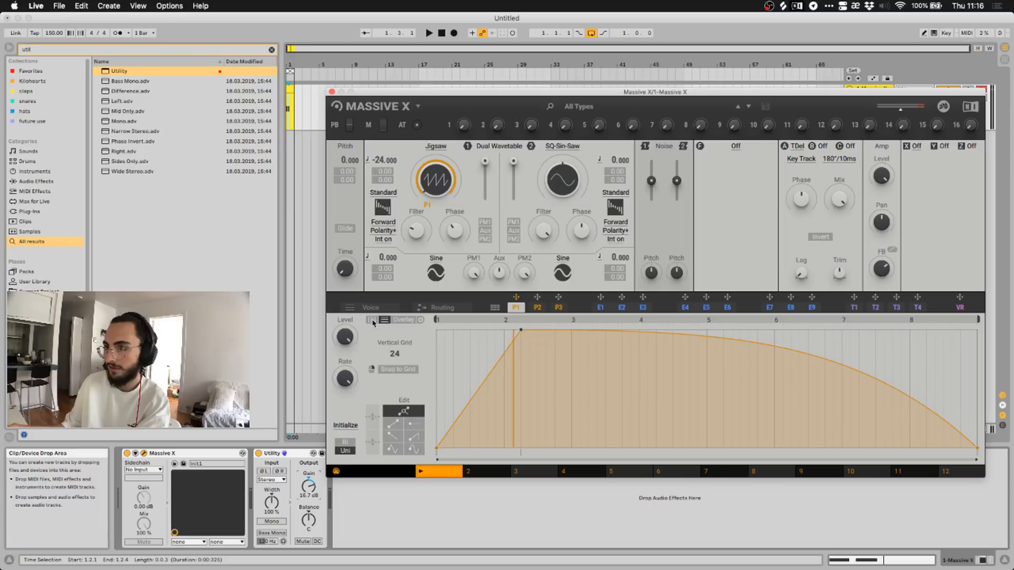
click(372, 320)
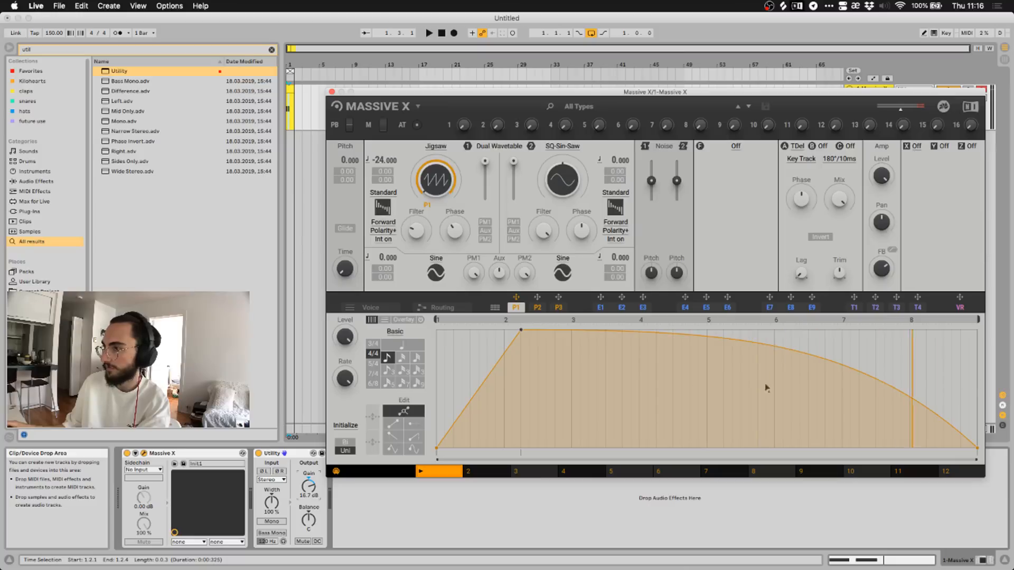
click(386, 322)
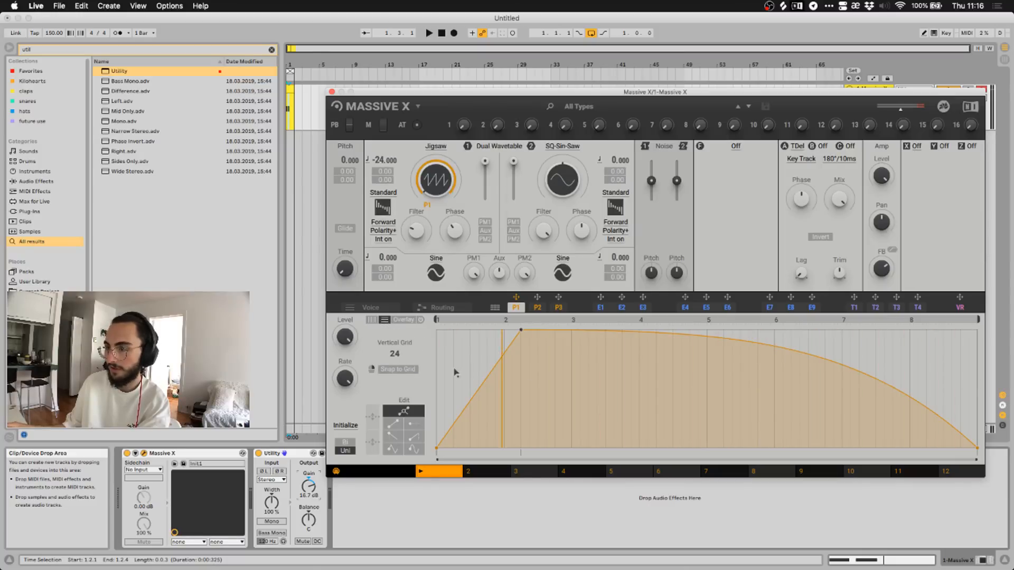
Lower the P1 peak level, enable Snap to Grid, and try another curve editing tool.
drag(520, 332, 523, 356)
click(406, 371)
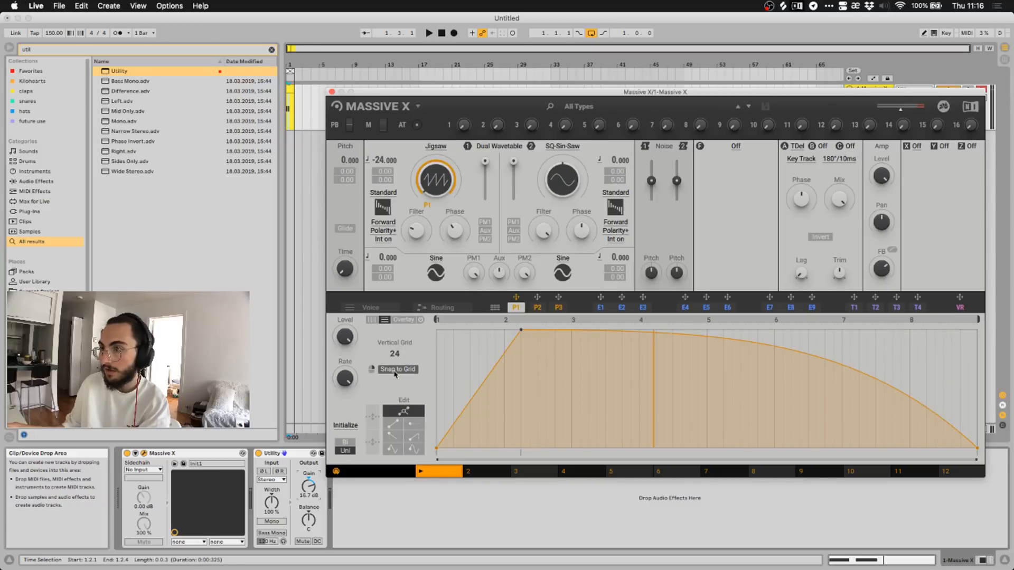
click(372, 319)
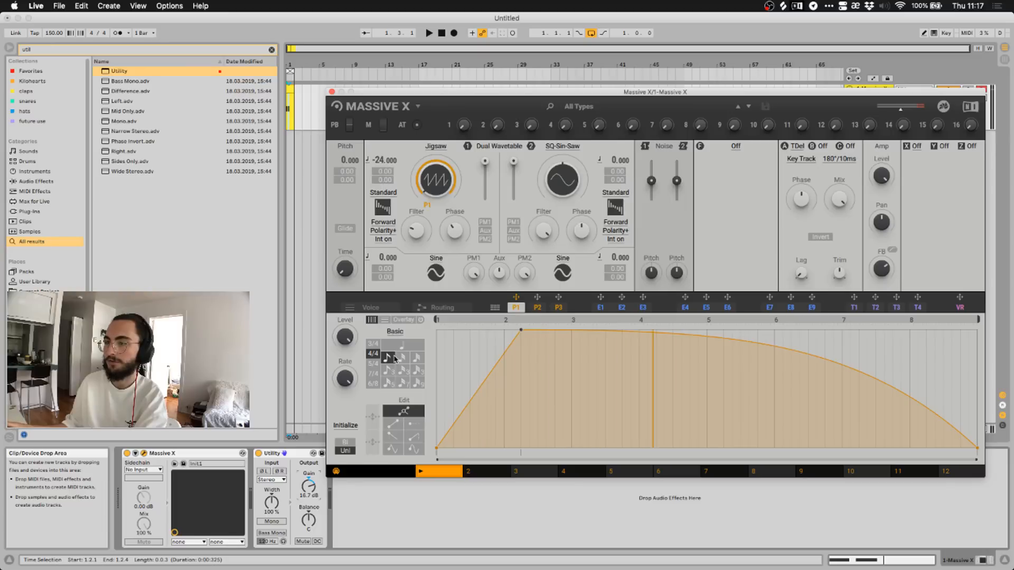
click(395, 423)
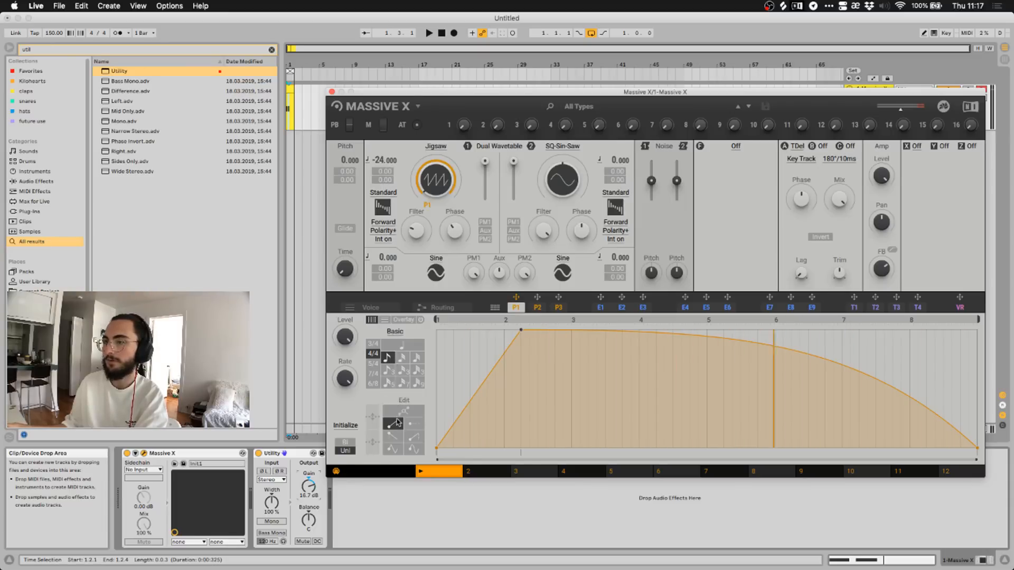
click(402, 412)
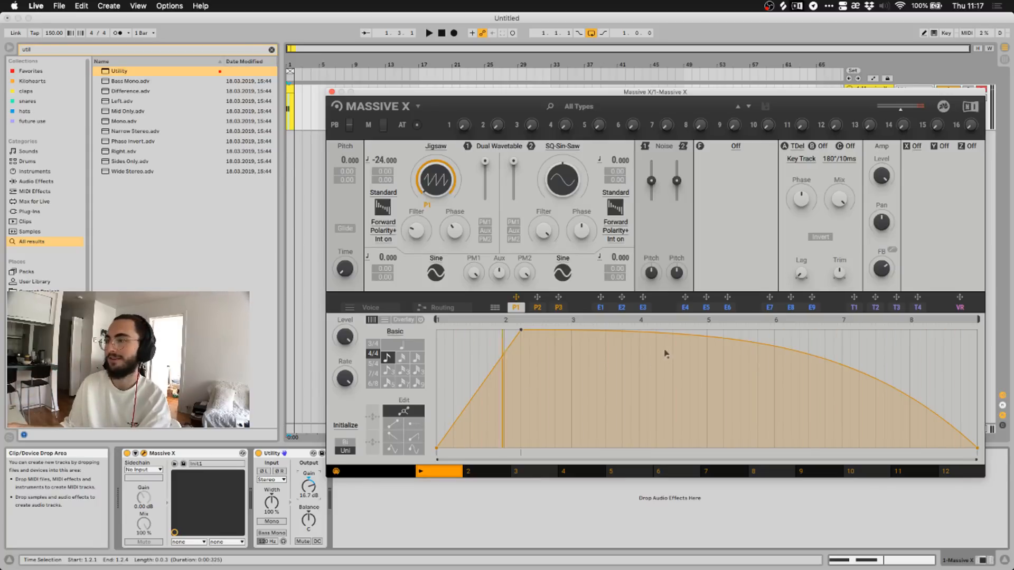
Bow the decay and add a second full-level peak near bar 6, then audition the two humps.
drag(651, 334, 710, 459)
double_click(639, 378)
double_click(766, 384)
drag(765, 384, 777, 312)
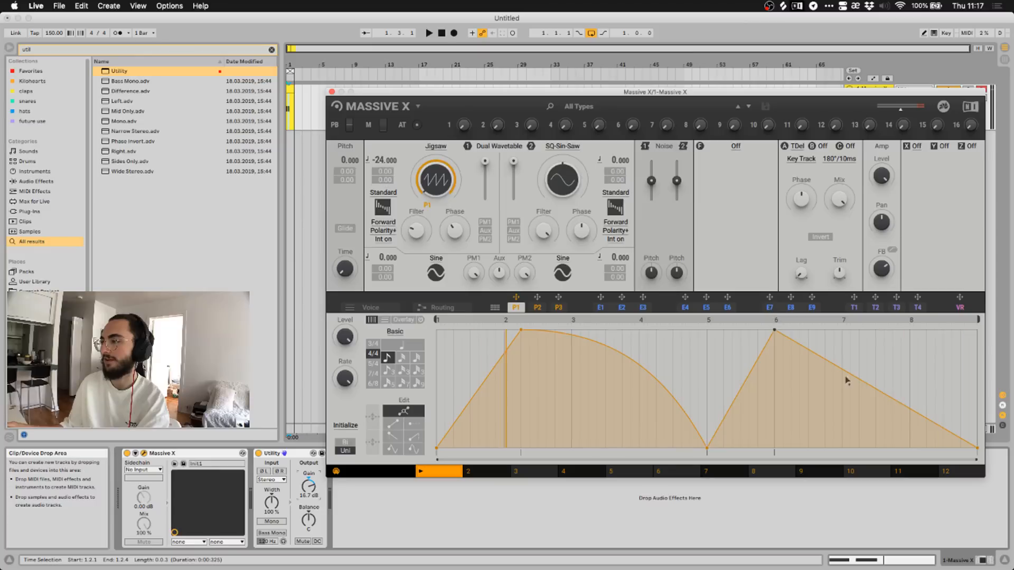
drag(850, 374, 822, 369)
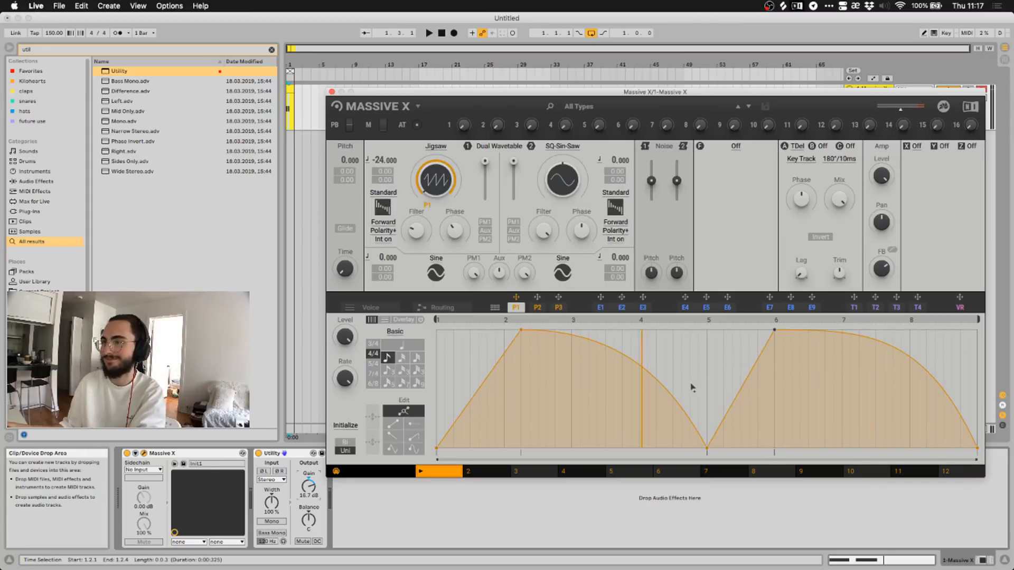
key(space)
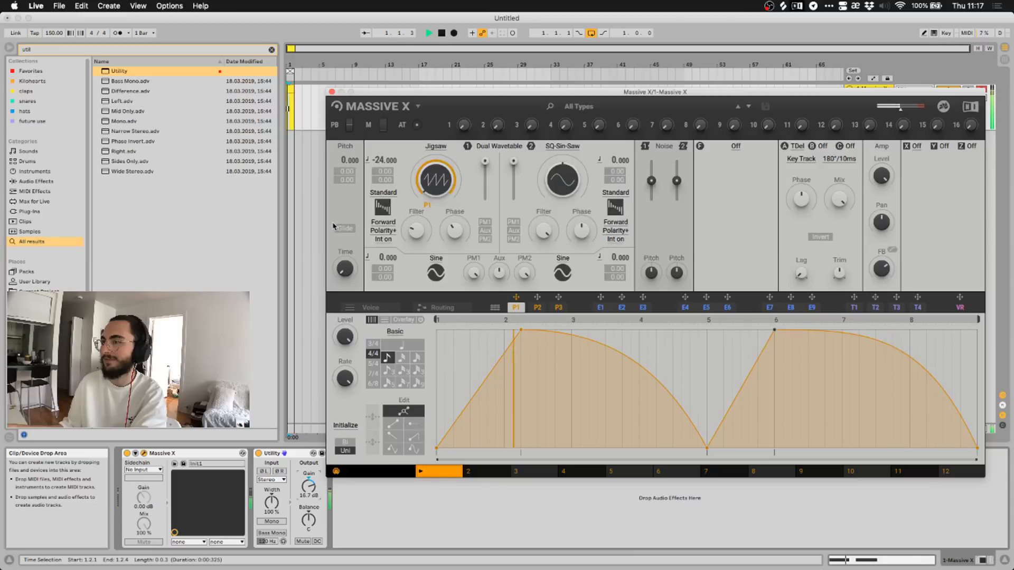
key(space)
Move the first P1 peak onto bar 2 and the valley left to about bar 3.
drag(512, 331, 503, 329)
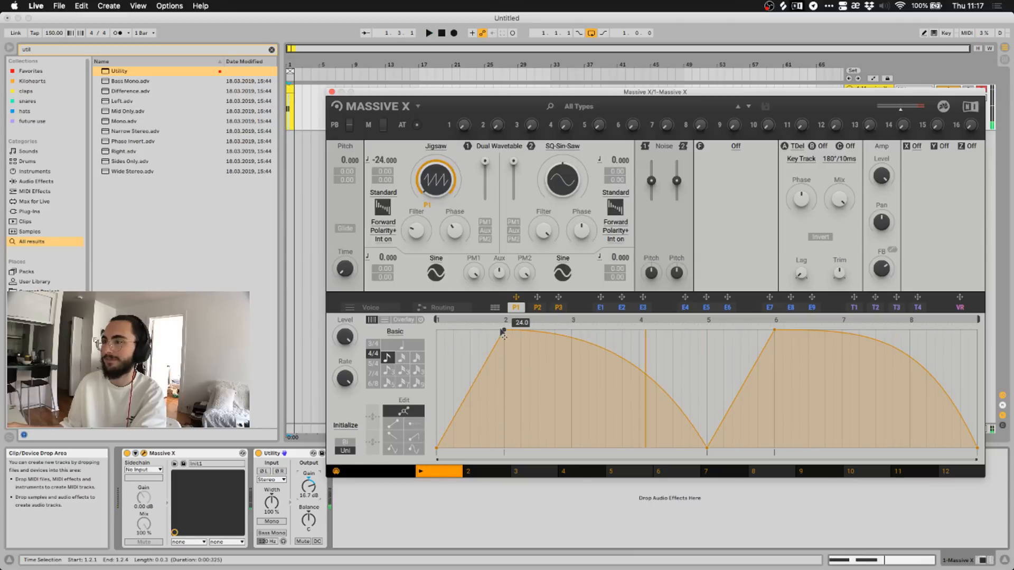
drag(709, 453, 565, 443)
key(space)
key(space)
click(438, 147)
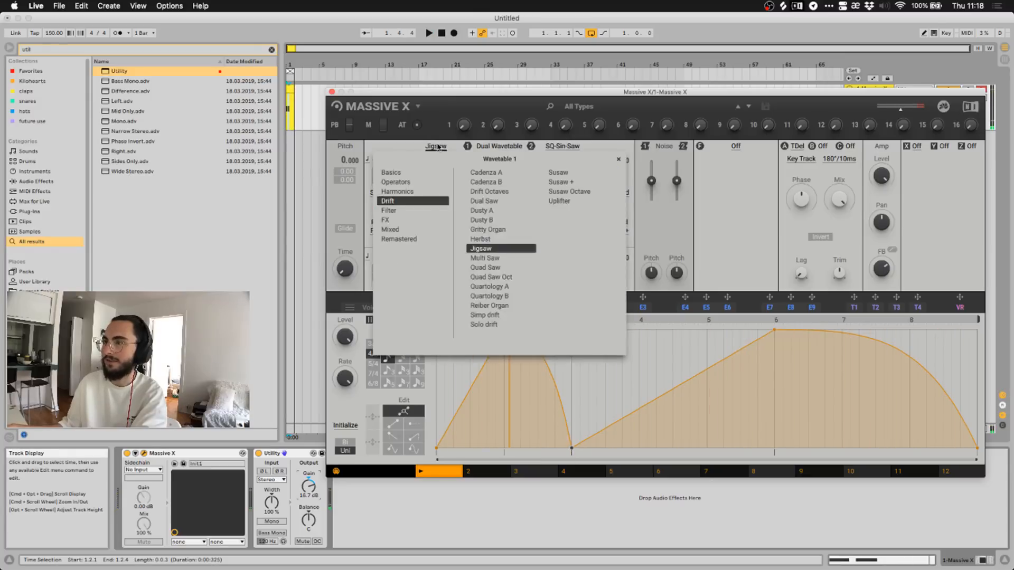
click(438, 147)
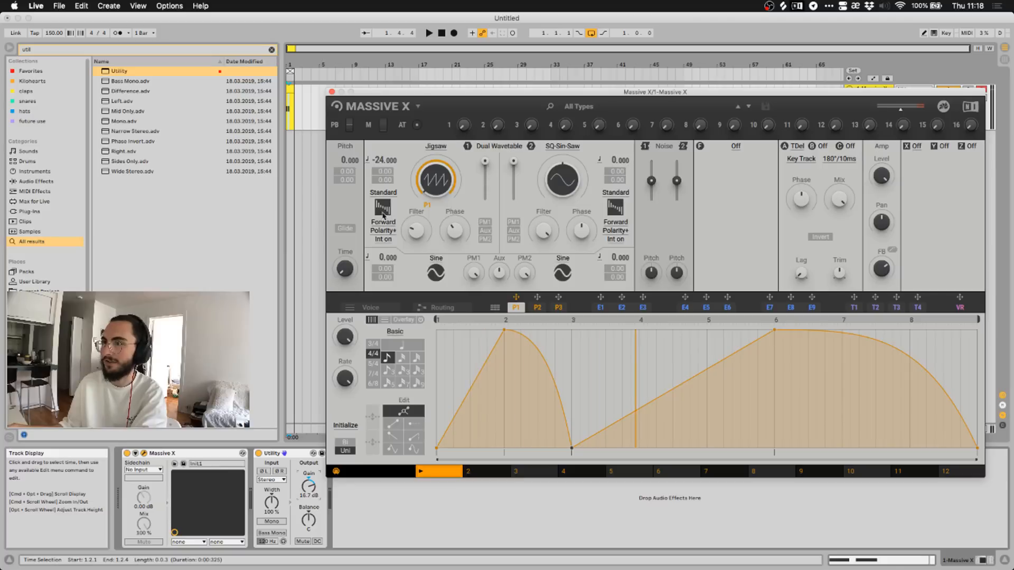
click(390, 194)
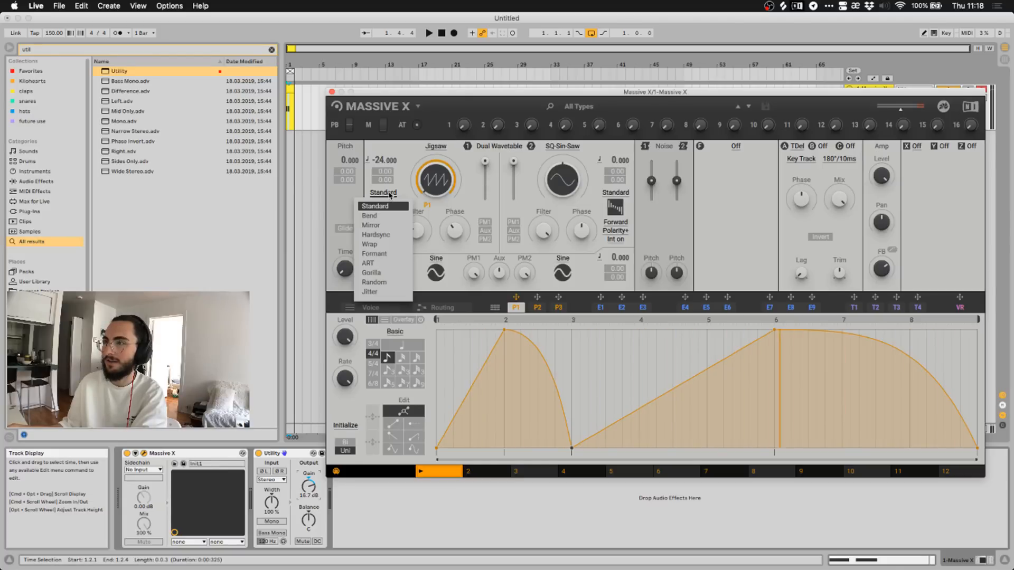
click(389, 195)
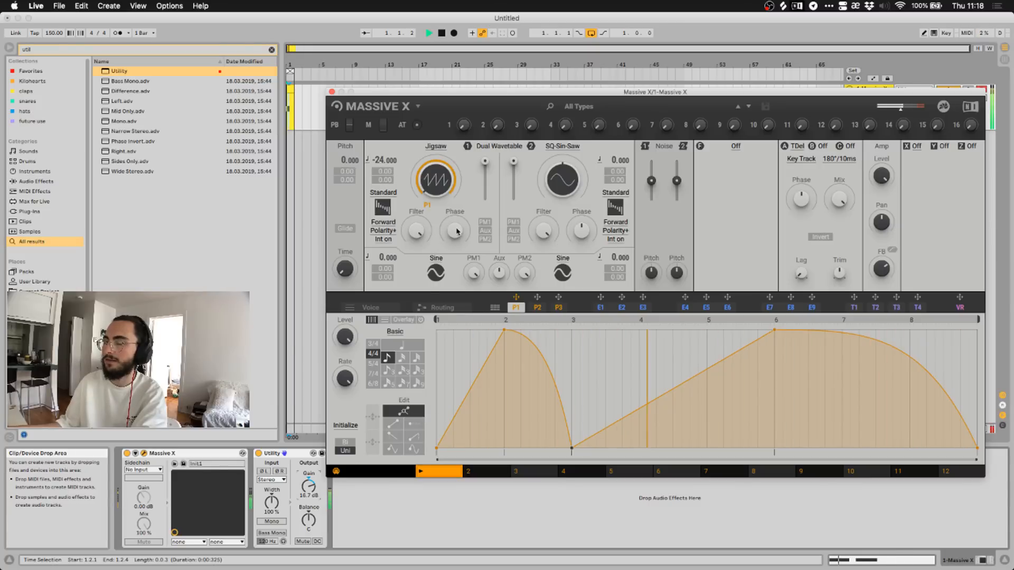
key(space)
Pull Utility's gain down to -12.8 dB, then back up to 7.22 dB while listening.
drag(484, 165, 484, 169)
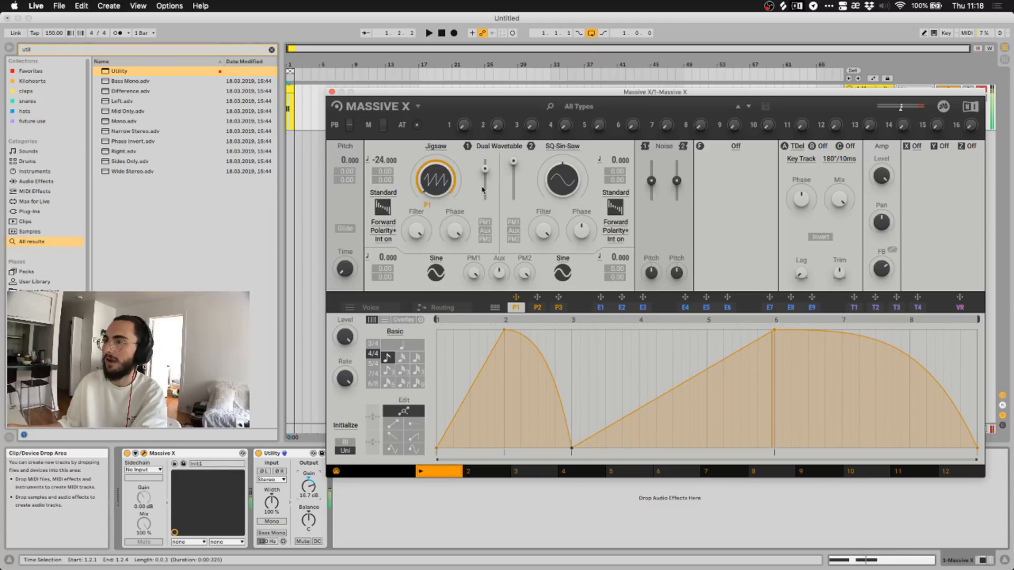
drag(308, 487, 308, 544)
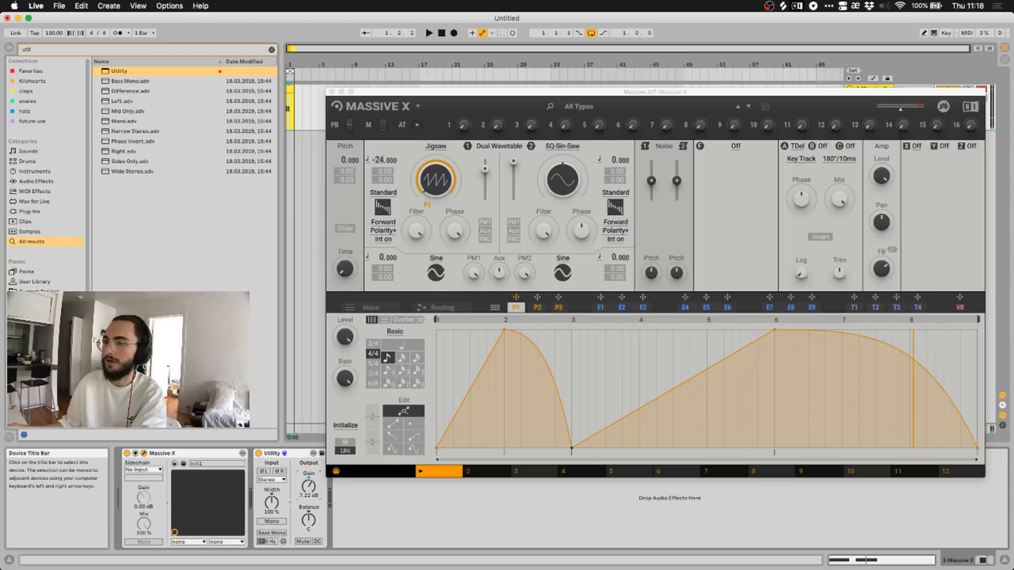
key(space)
drag(309, 487, 308, 448)
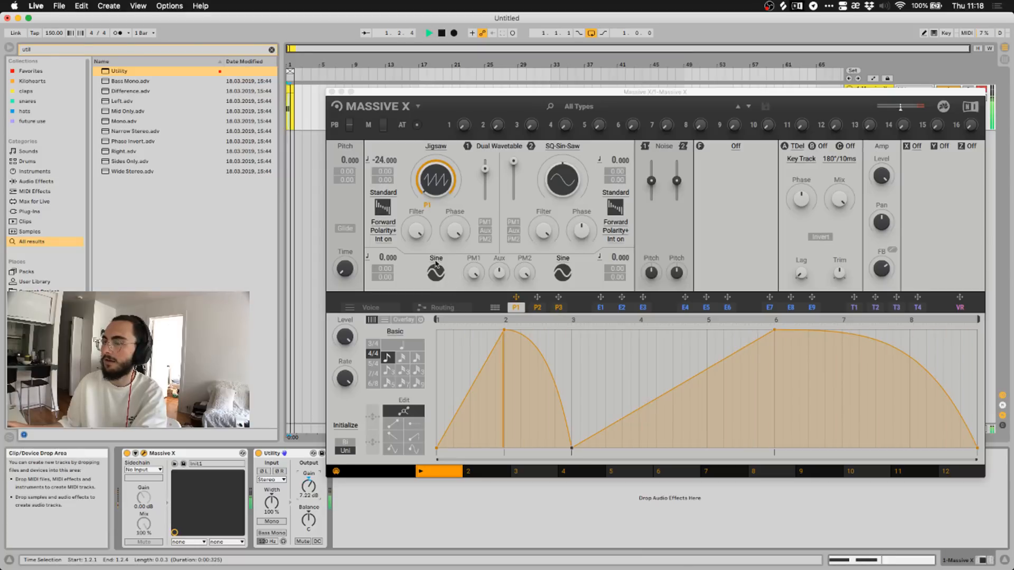
click(454, 231)
key(space)
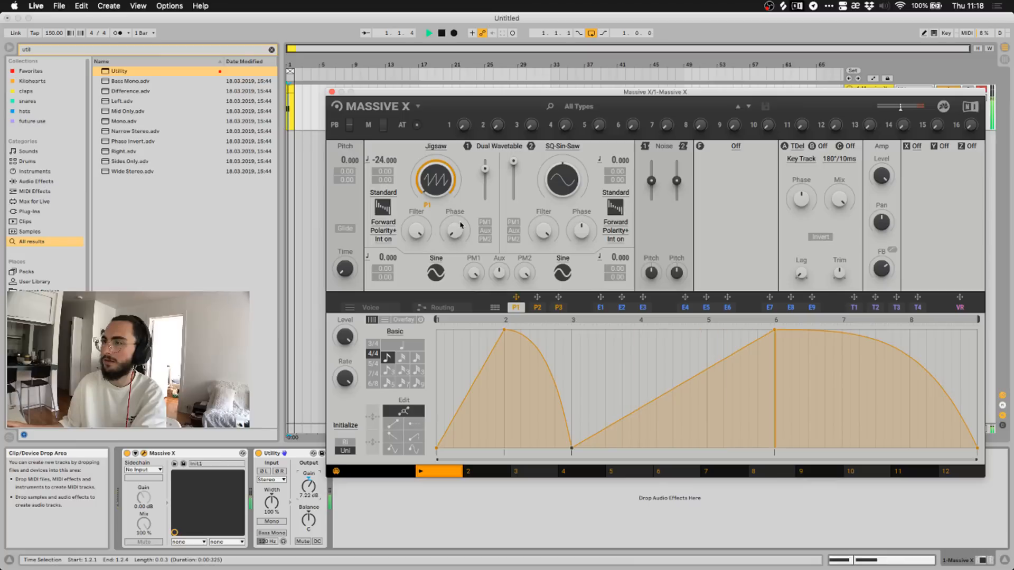
key(space)
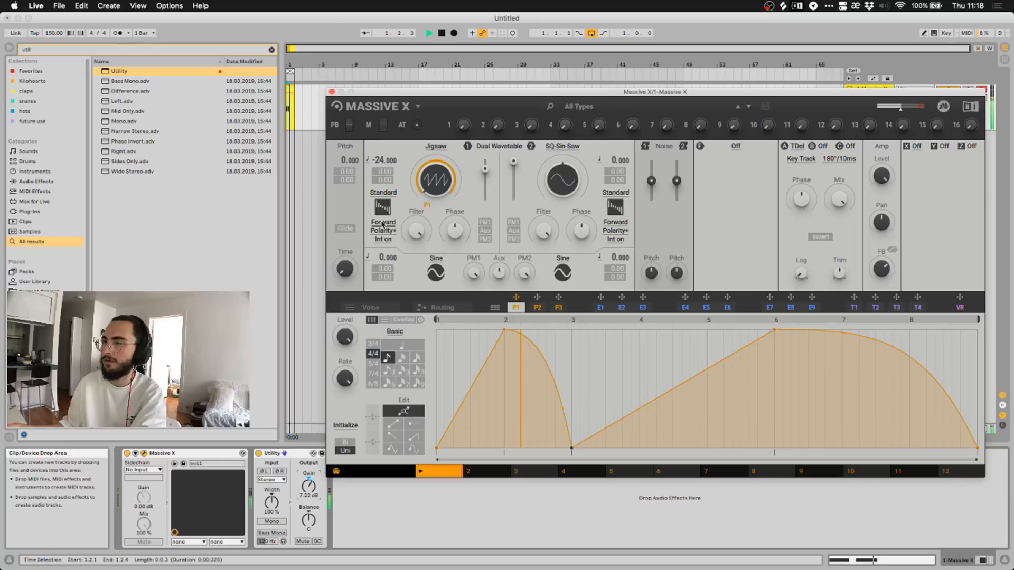
key(space)
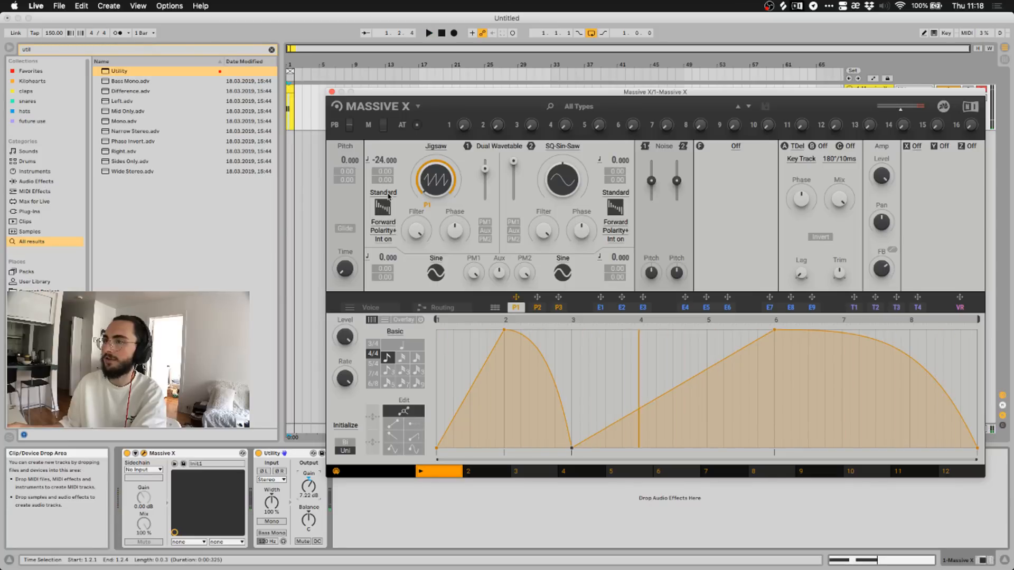
click(389, 195)
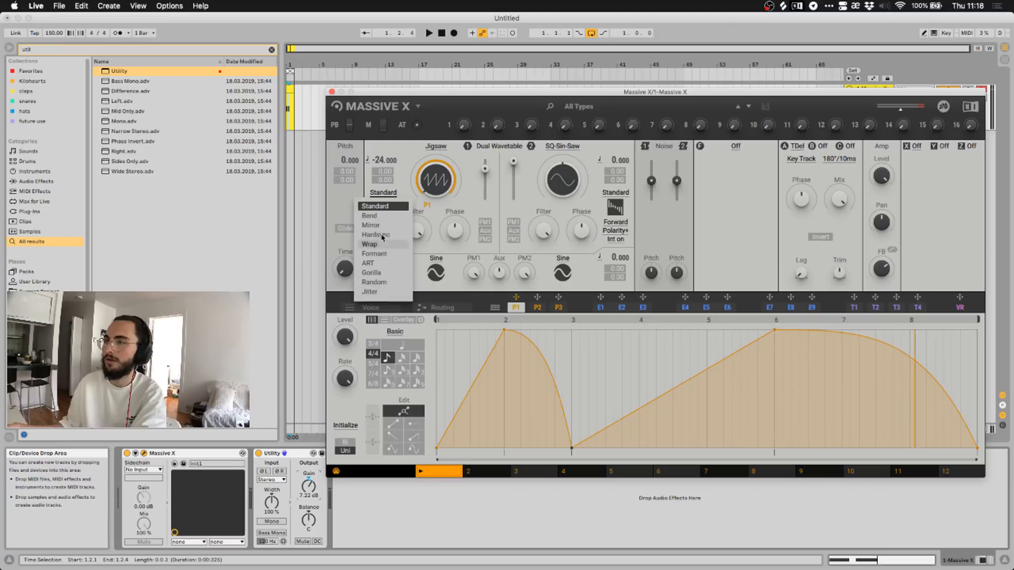
click(380, 216)
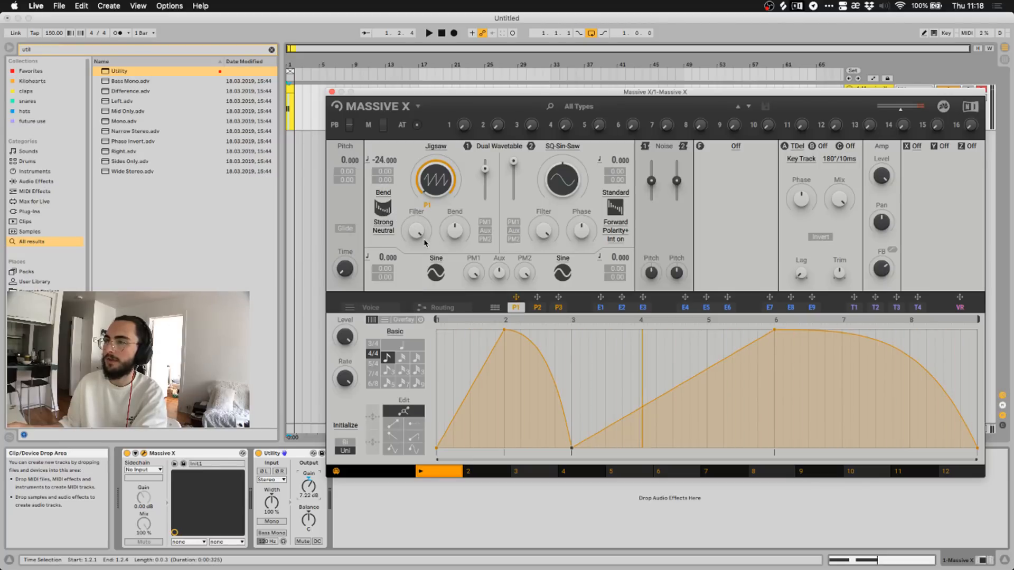
click(428, 34)
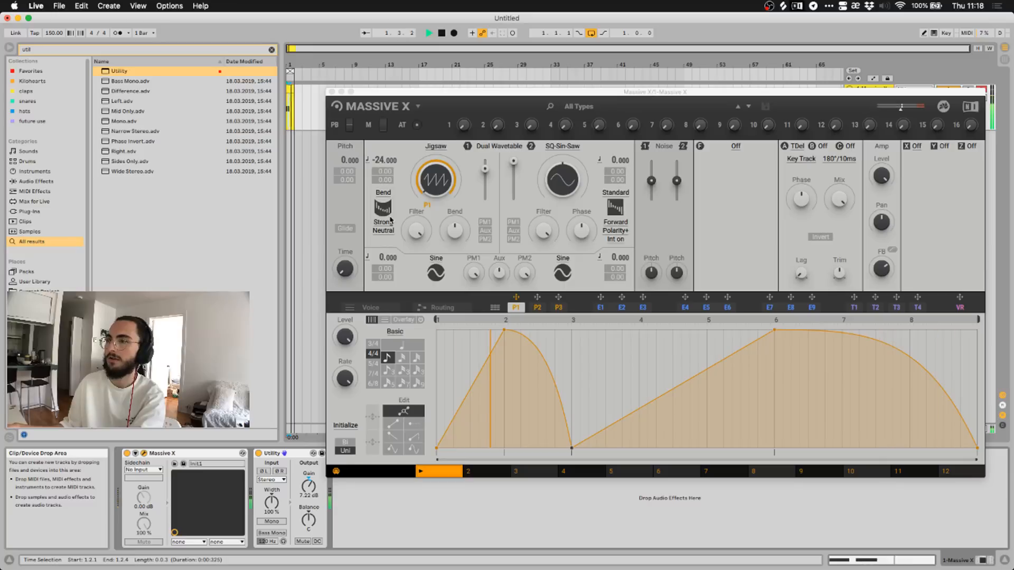
click(421, 229)
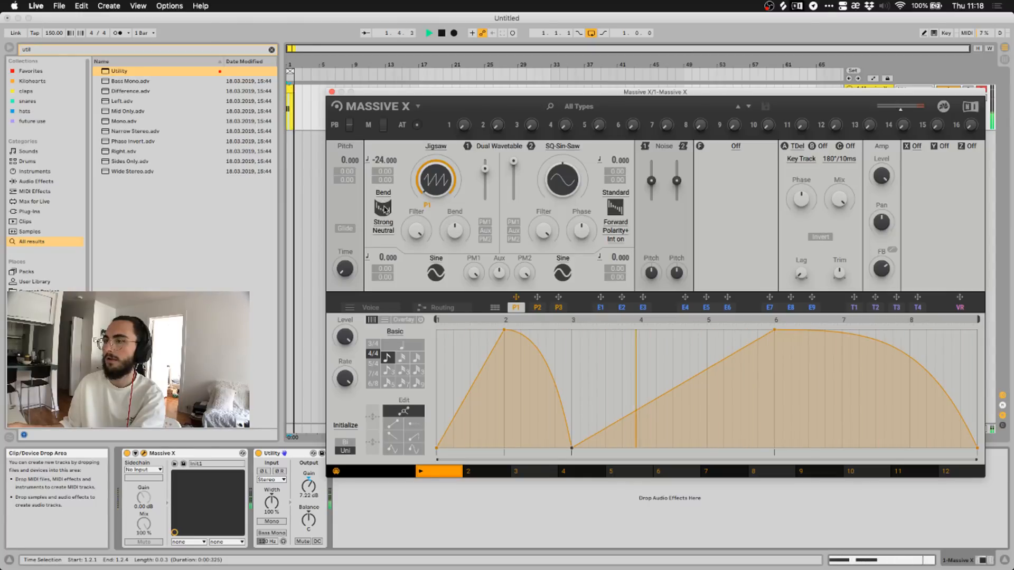
click(386, 207)
click(385, 207)
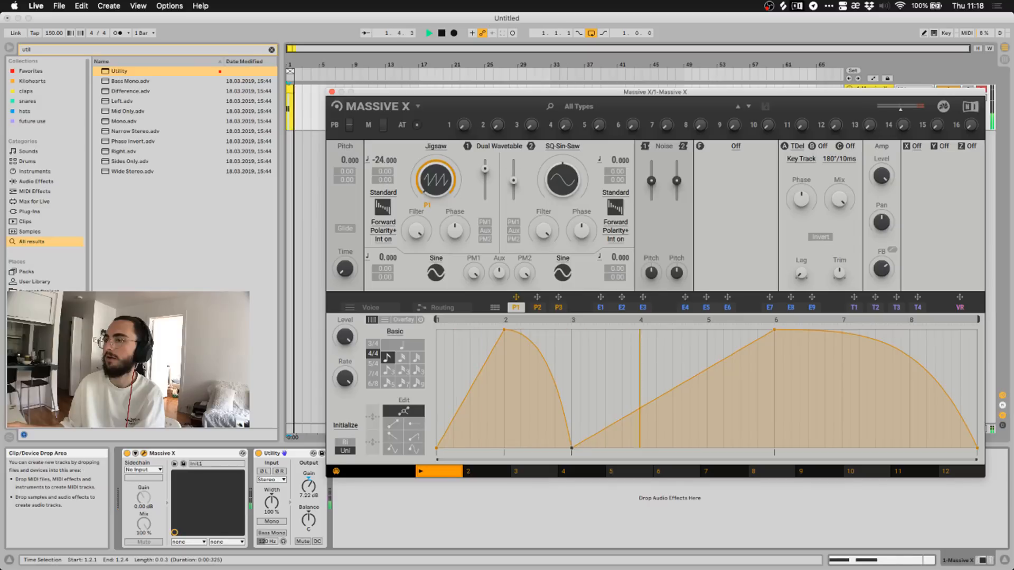
Turn oscillator 2's level fully down and check the Routing view.
drag(513, 161, 514, 200)
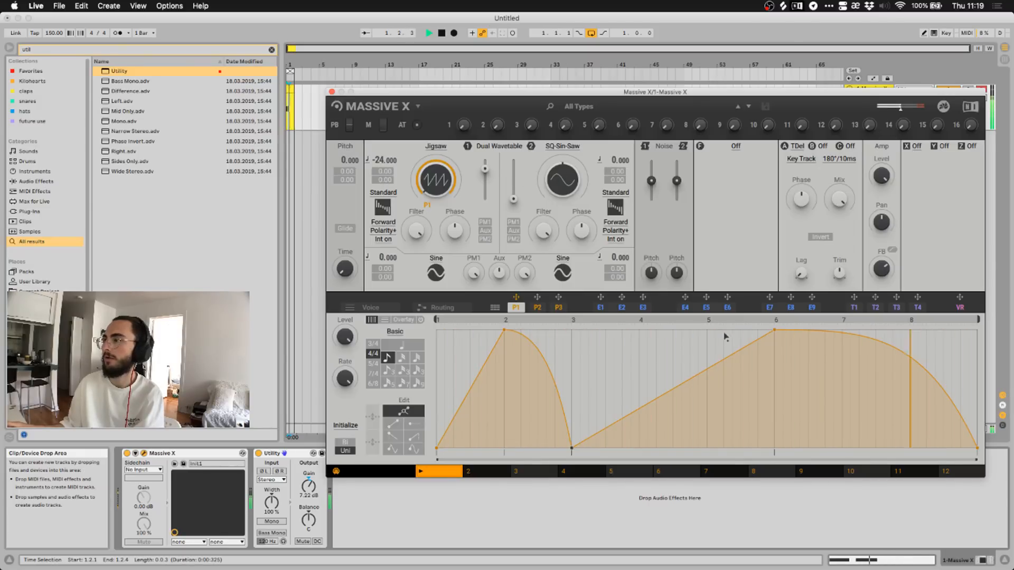
click(449, 307)
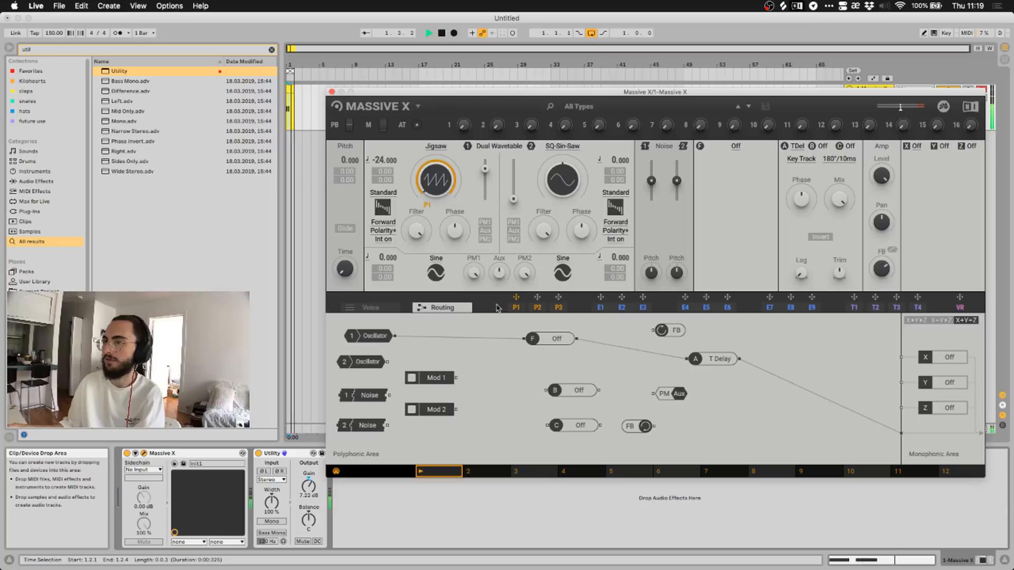
click(522, 307)
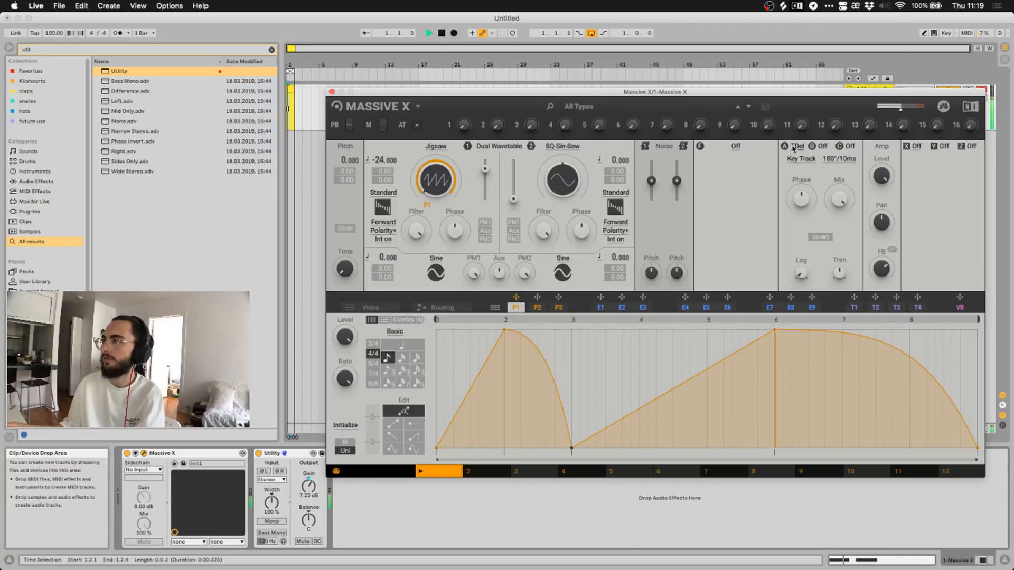
Switch FX slot A from Track Delay to Off and stop playback.
click(797, 147)
click(796, 159)
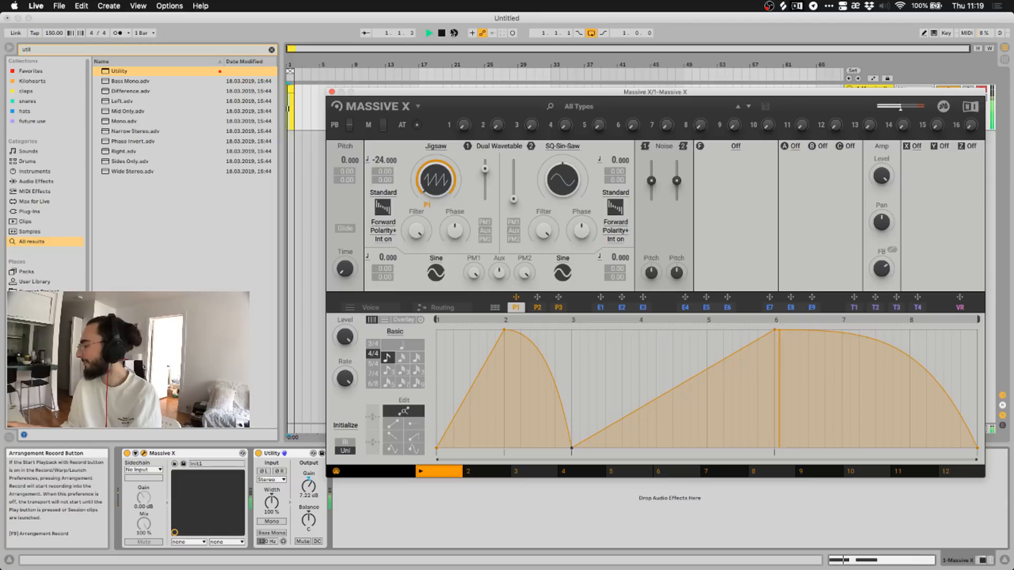
click(444, 33)
click(444, 33)
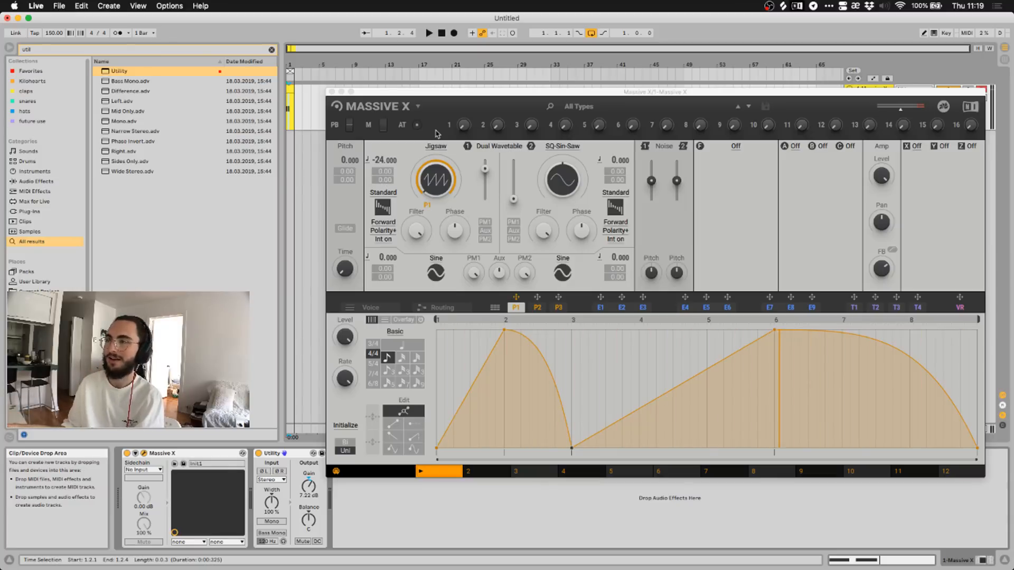
Browse oscillator 1's wavetable categories and load the Banana wavetable from Basics.
click(436, 147)
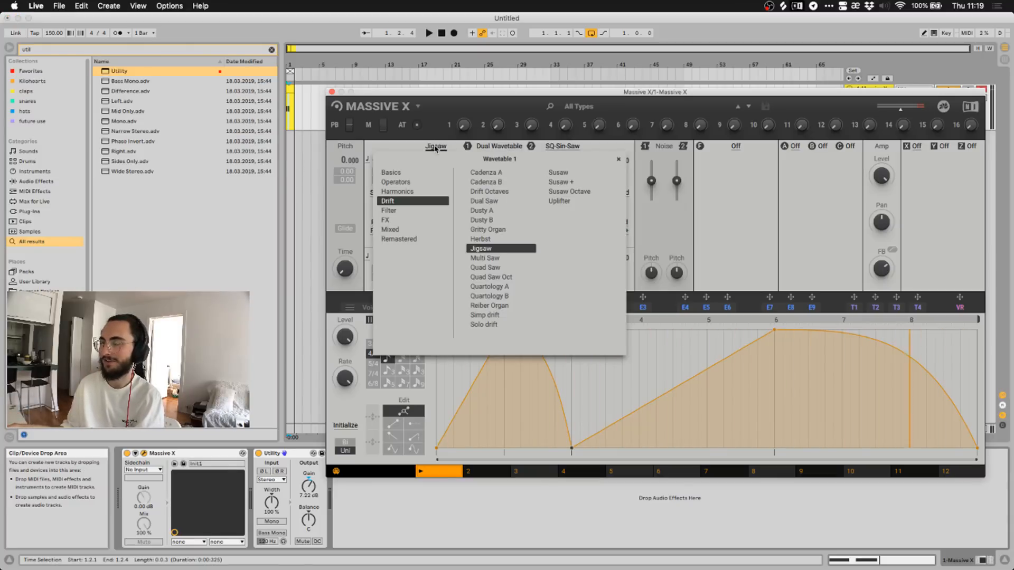
click(410, 192)
click(409, 183)
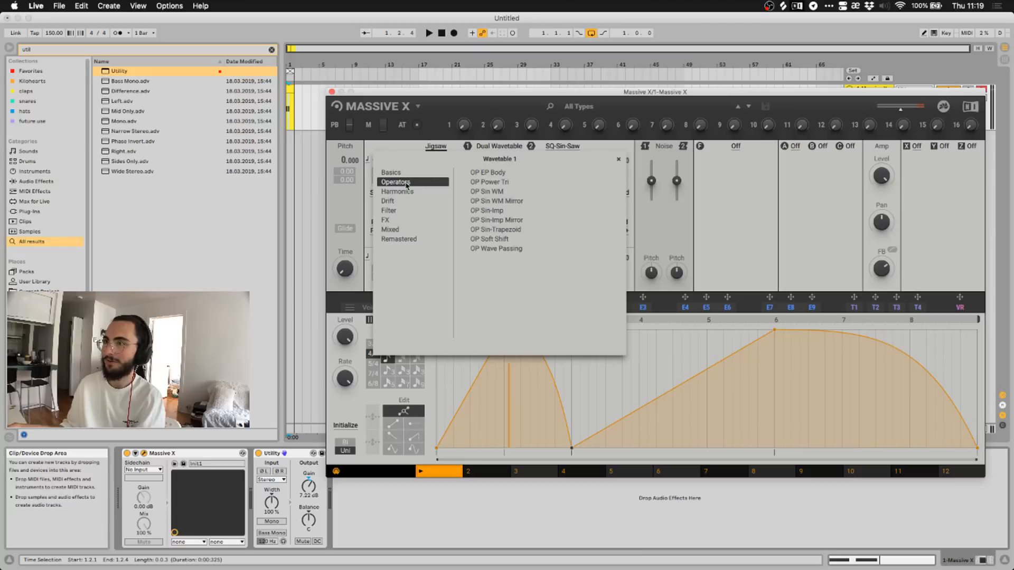
click(406, 175)
click(406, 183)
click(405, 192)
click(404, 201)
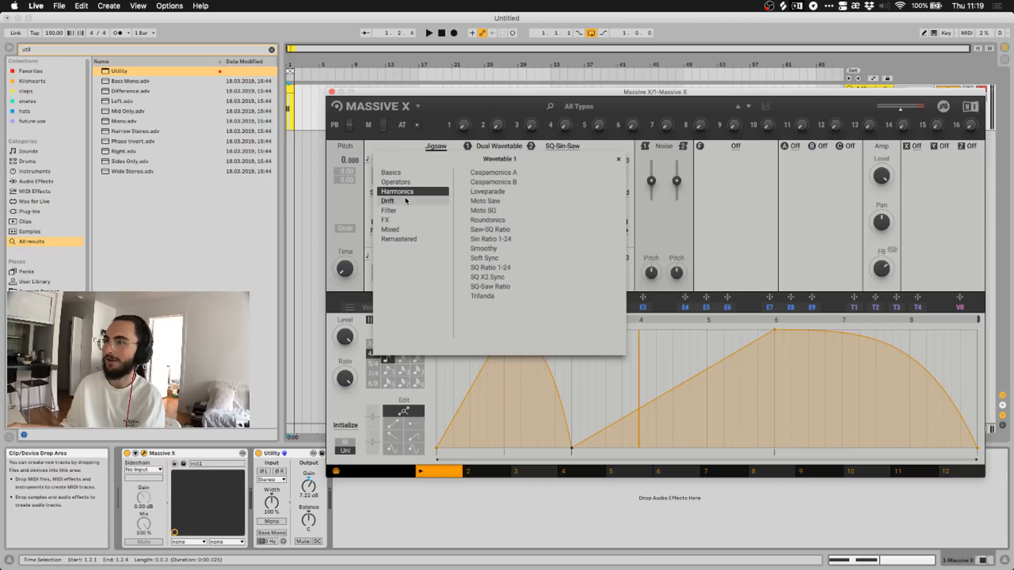
click(405, 211)
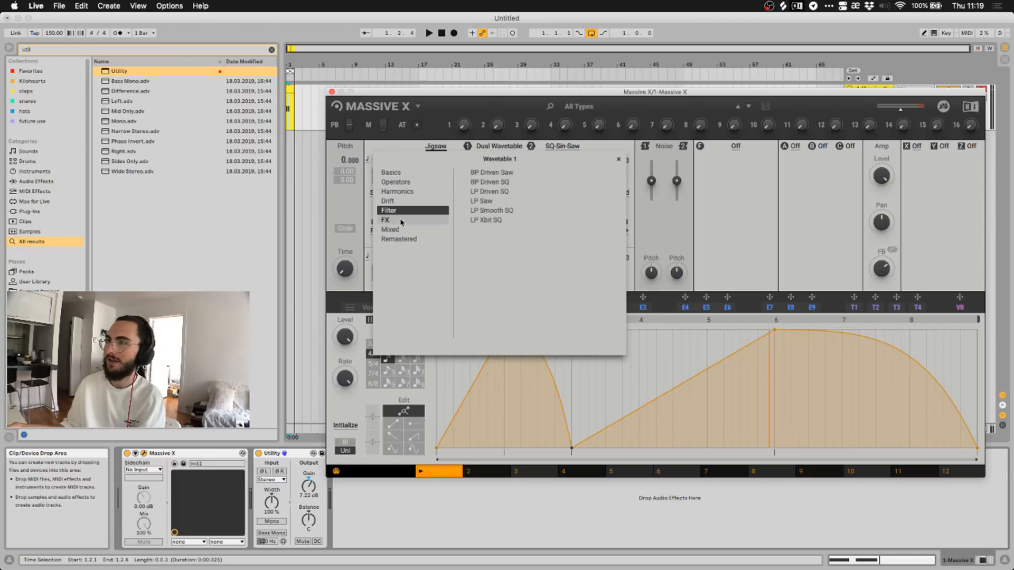
click(404, 220)
click(403, 230)
click(403, 240)
click(404, 230)
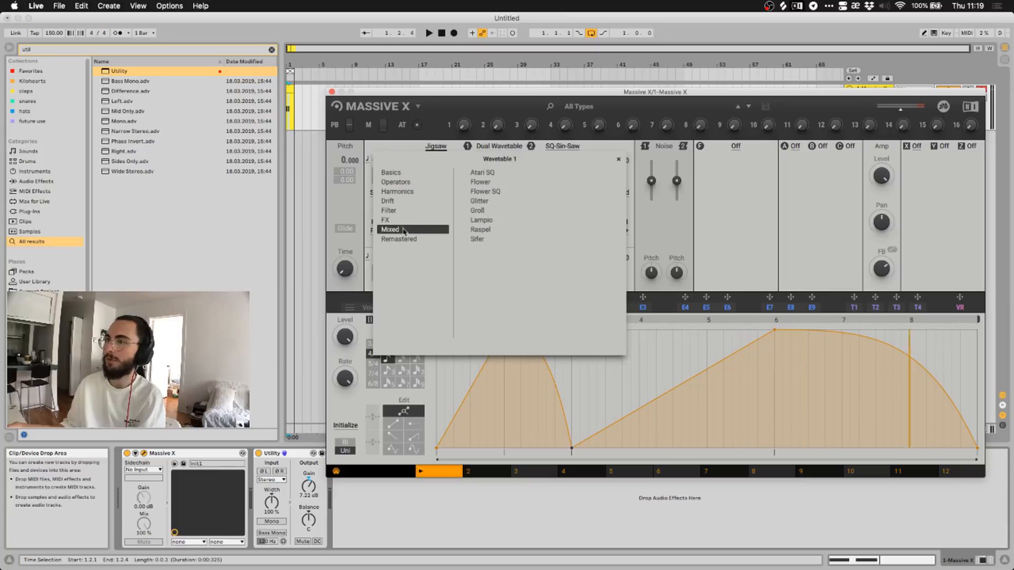
click(404, 220)
click(403, 212)
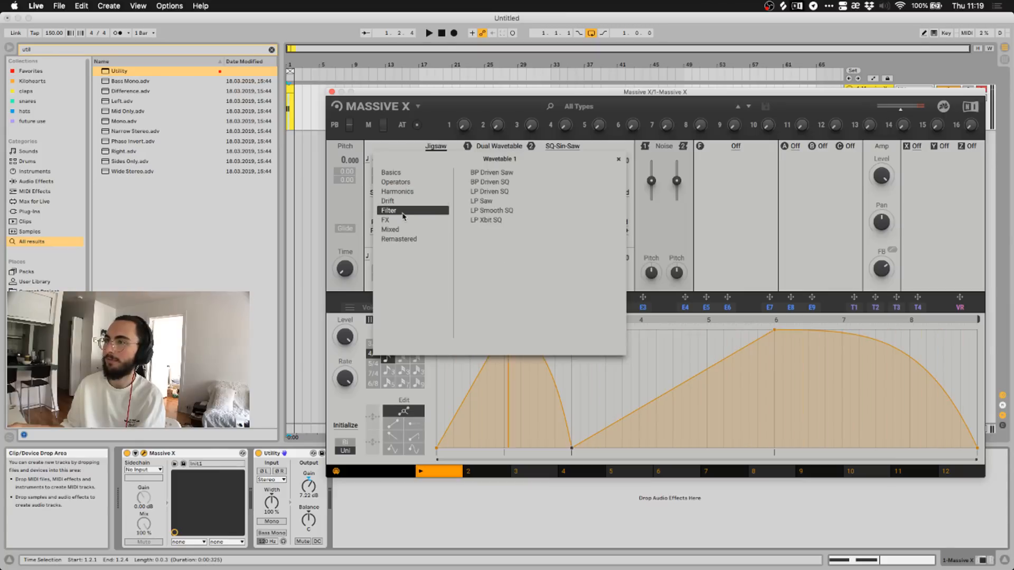
click(403, 201)
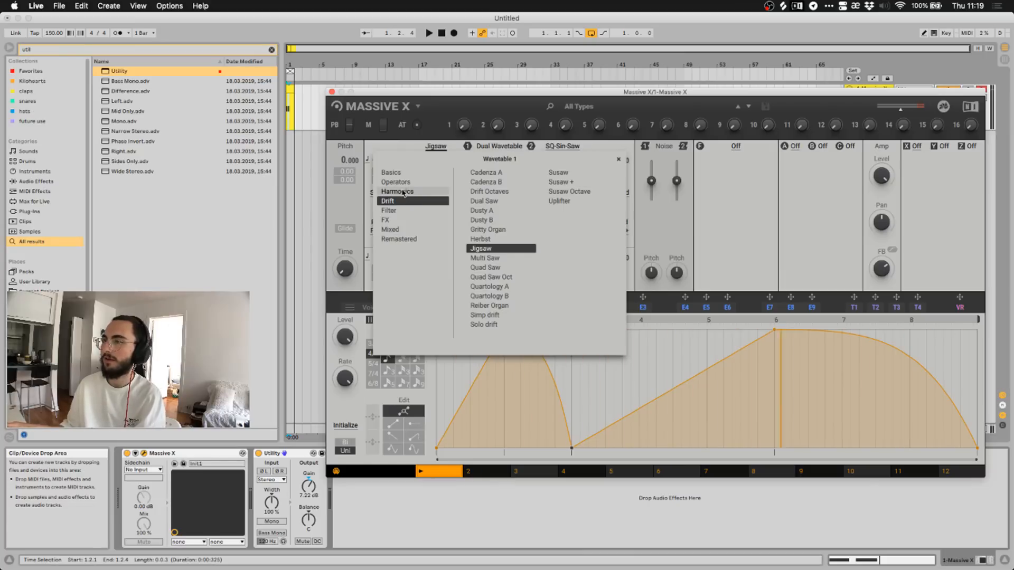
click(400, 192)
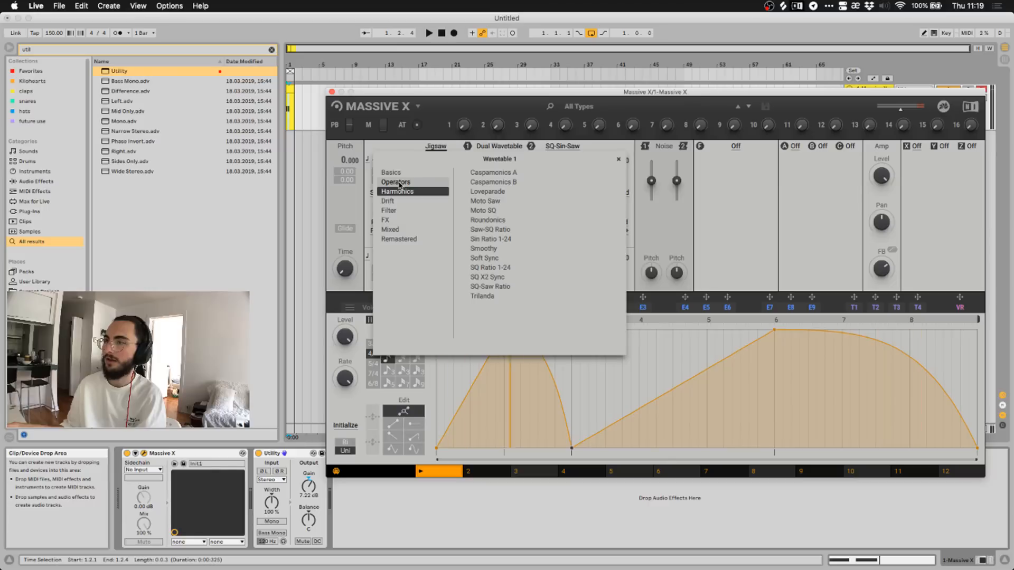
click(399, 183)
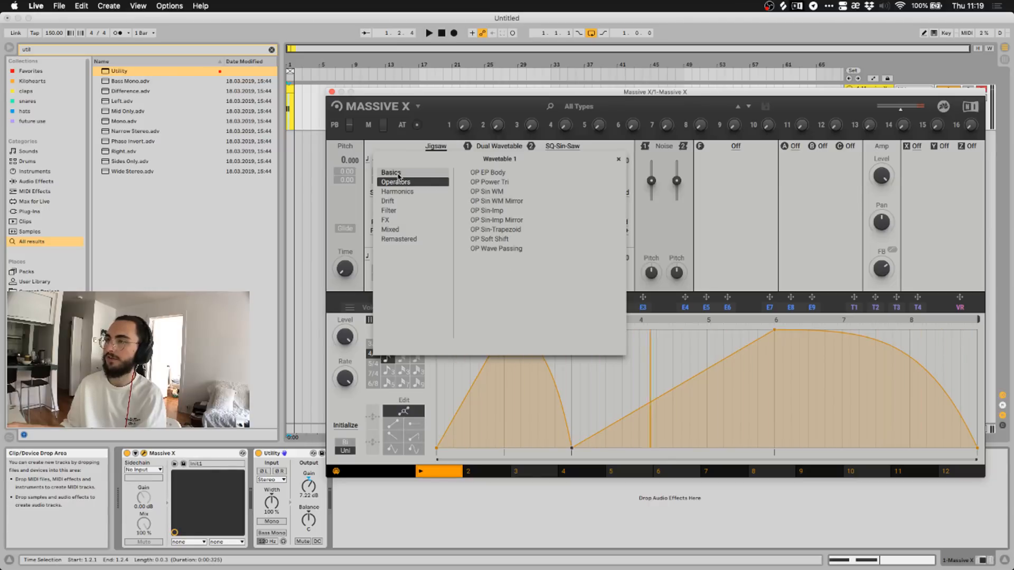
click(399, 174)
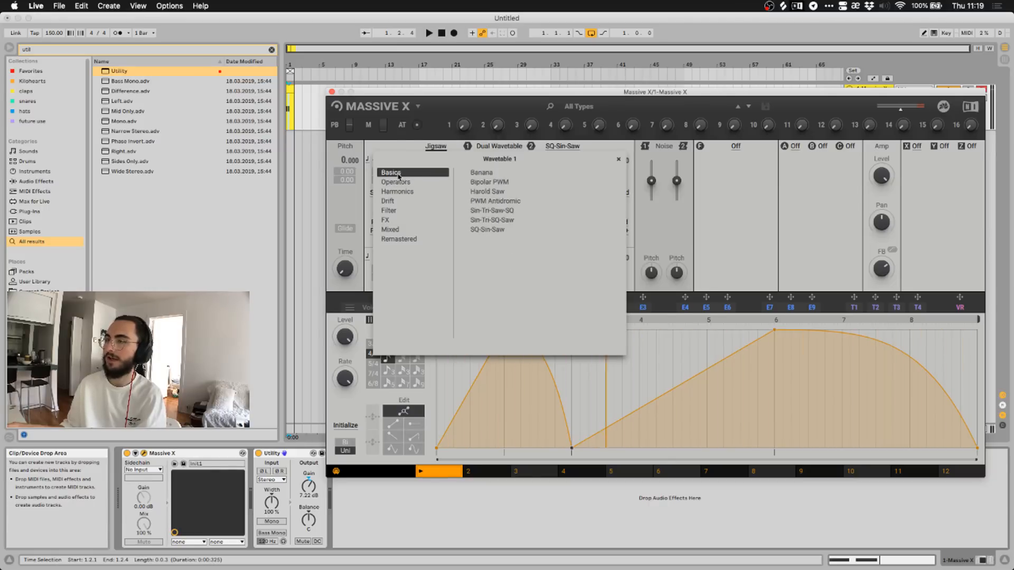
click(479, 174)
click(431, 149)
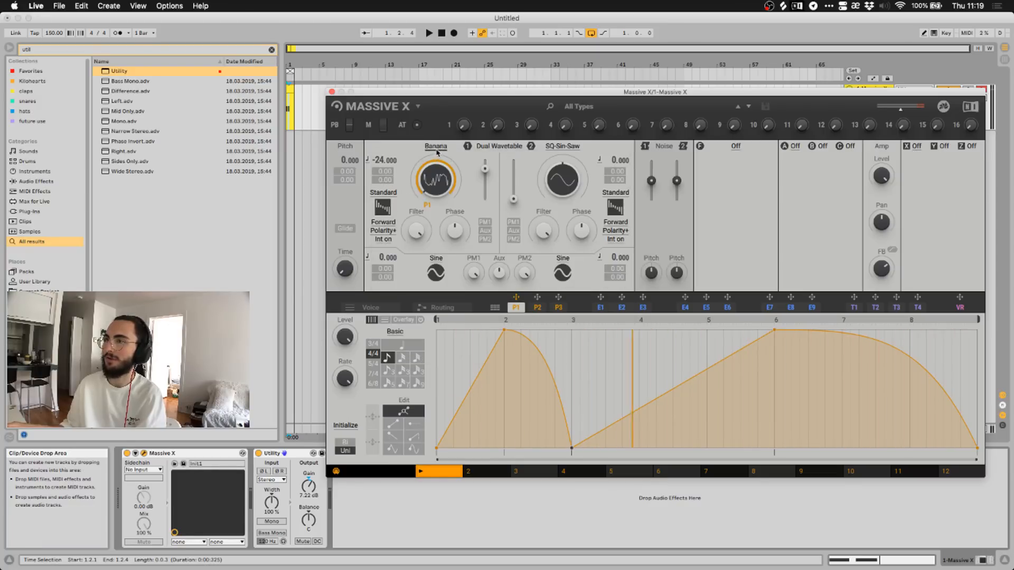
Replace it with the Moto SQ wavetable from the Harmonics category.
click(436, 149)
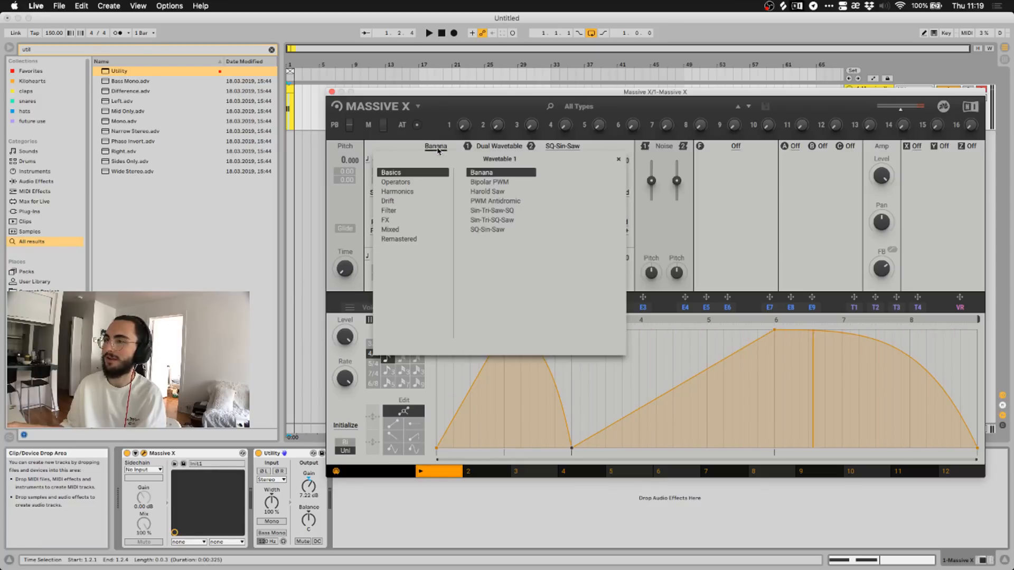
click(412, 193)
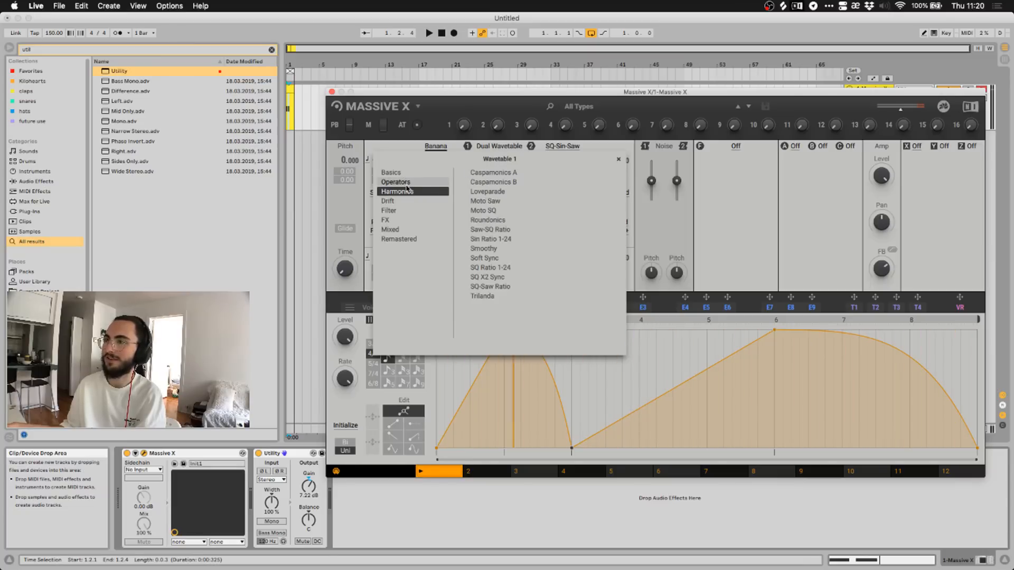
click(407, 182)
click(408, 192)
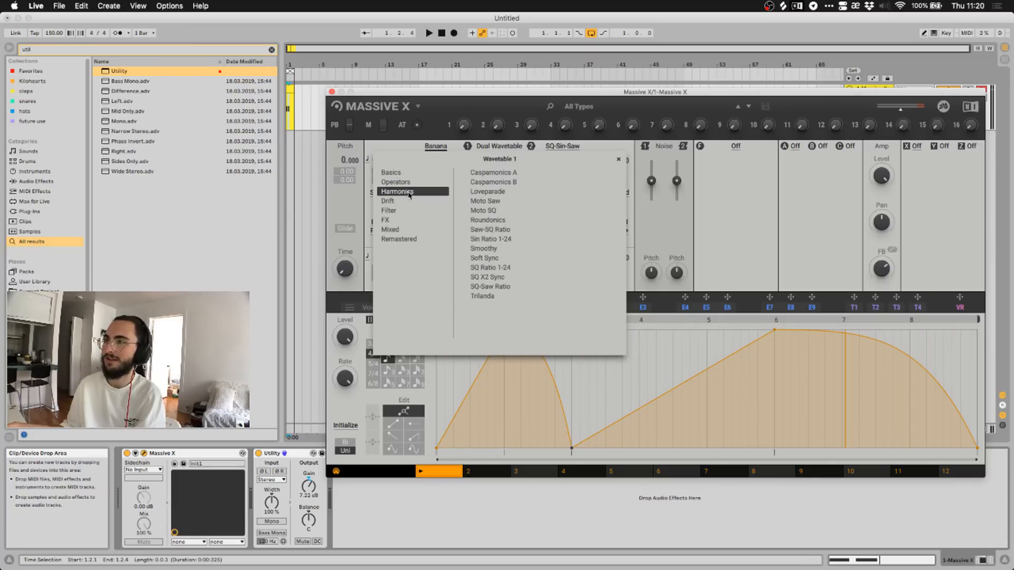
click(503, 212)
click(437, 148)
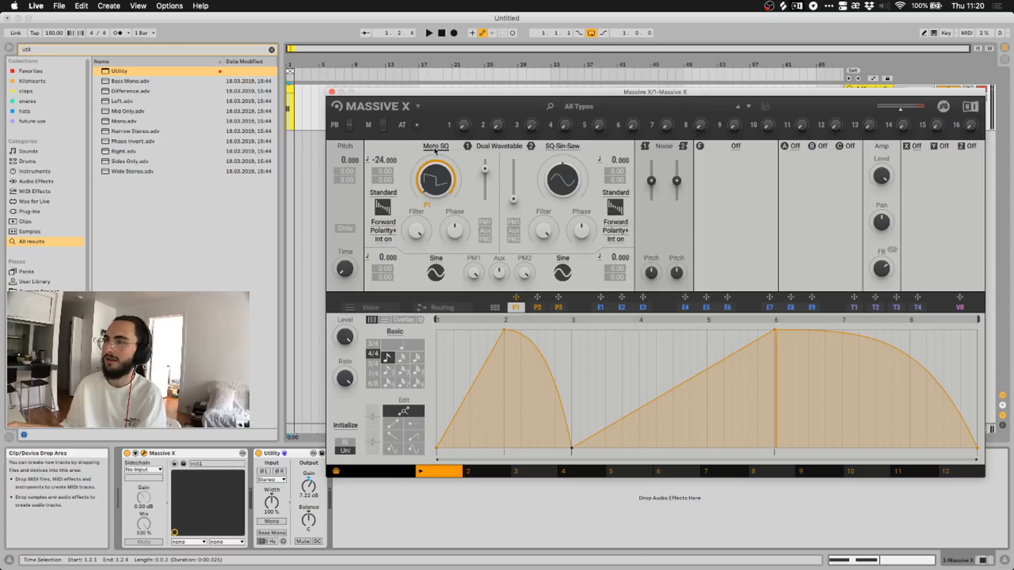
Play the arrangement to audition the Moto SQ sound, then stop playback.
click(443, 33)
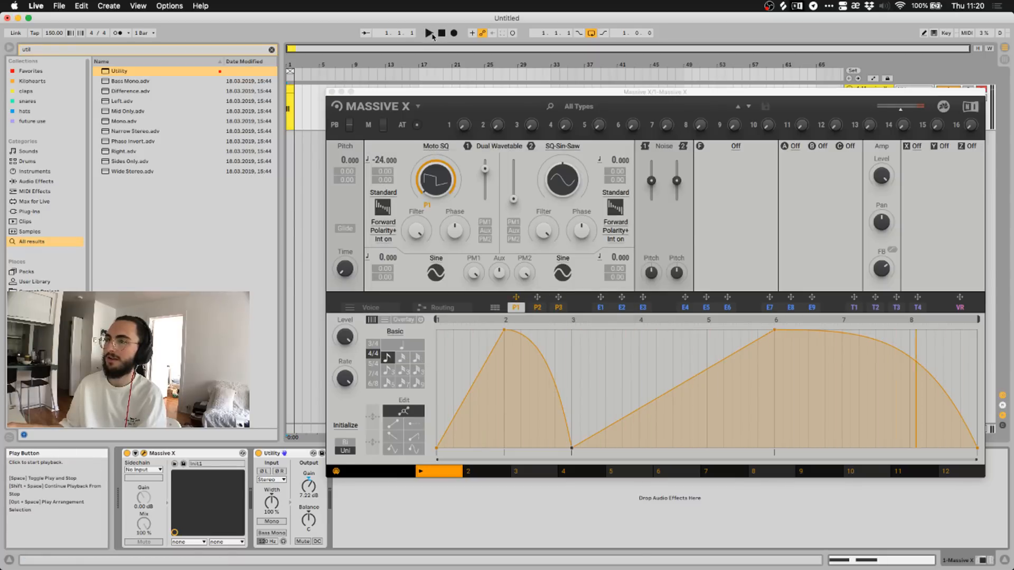
click(431, 35)
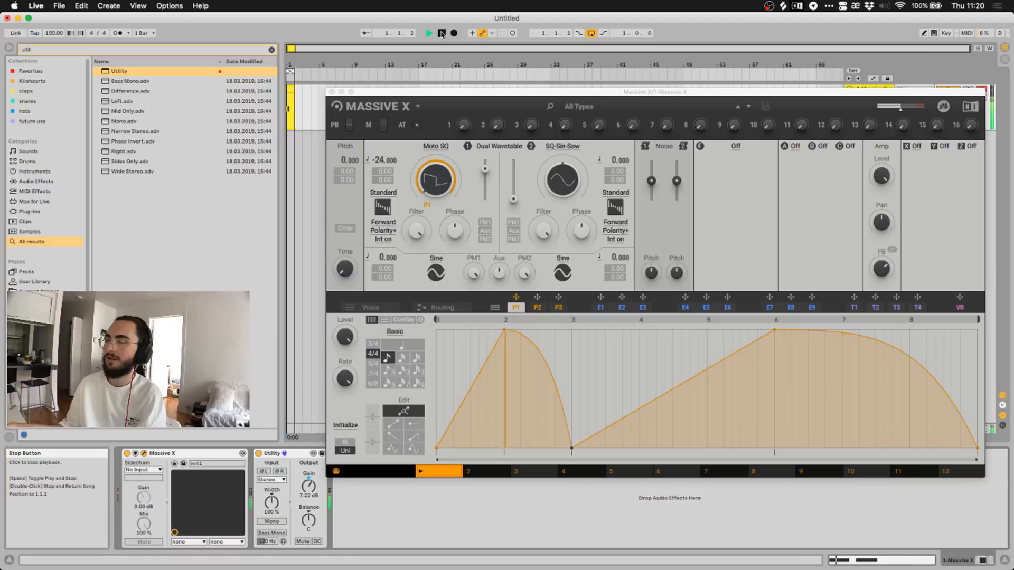
click(437, 181)
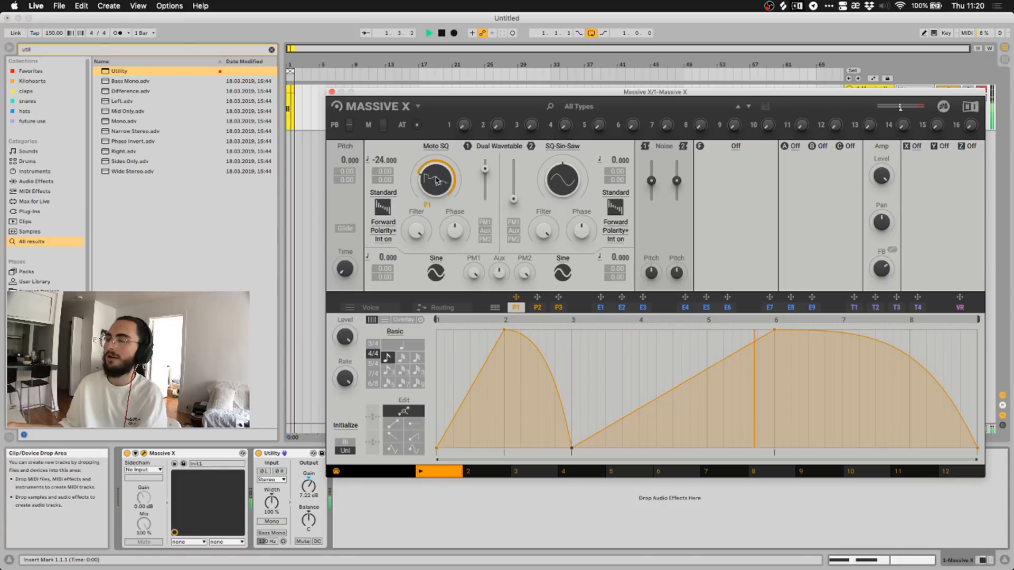
key(space)
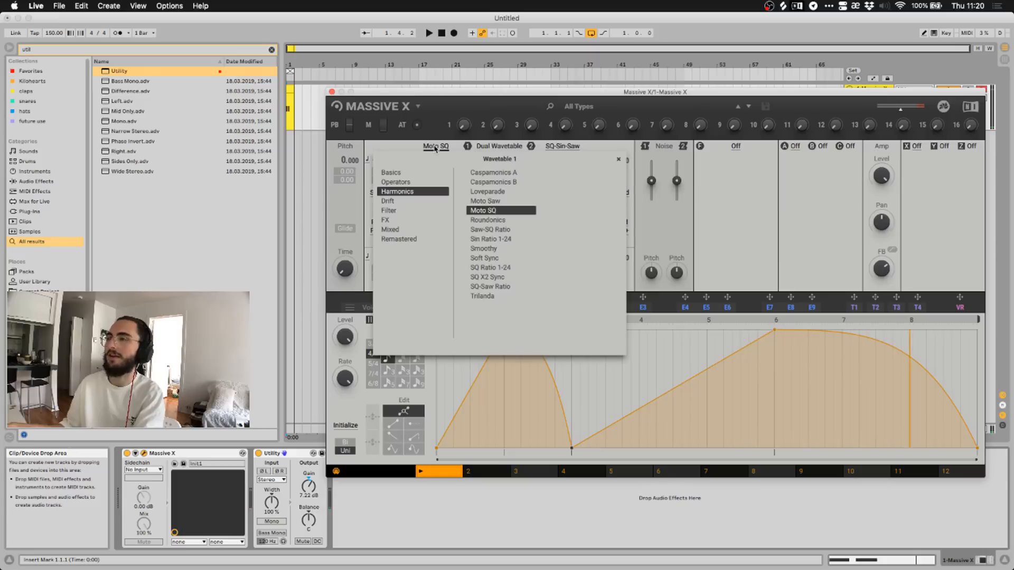
Browse wavetable categories and audition Dual Saw from the Drift set on oscillator 1.
click(404, 221)
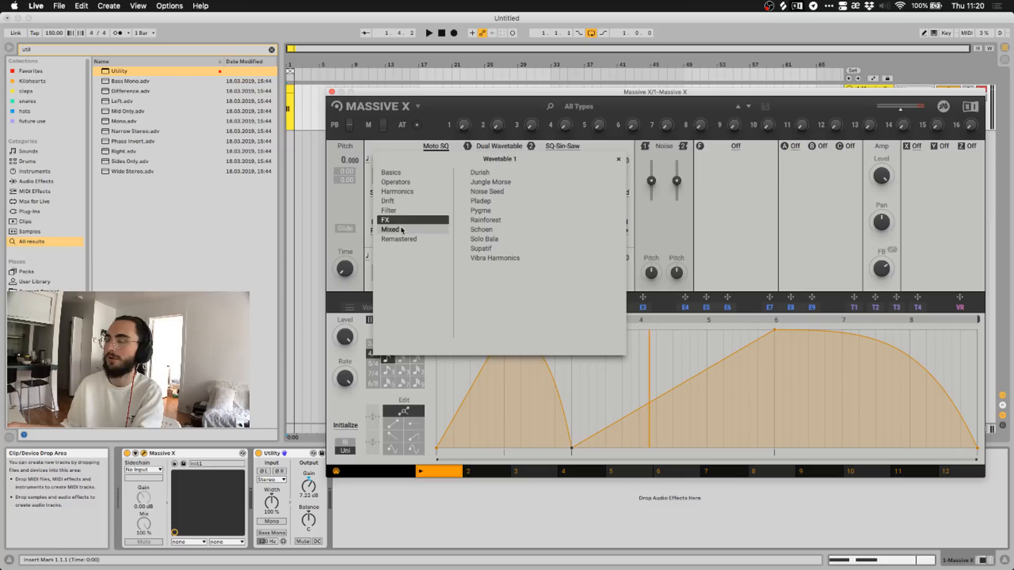
click(416, 230)
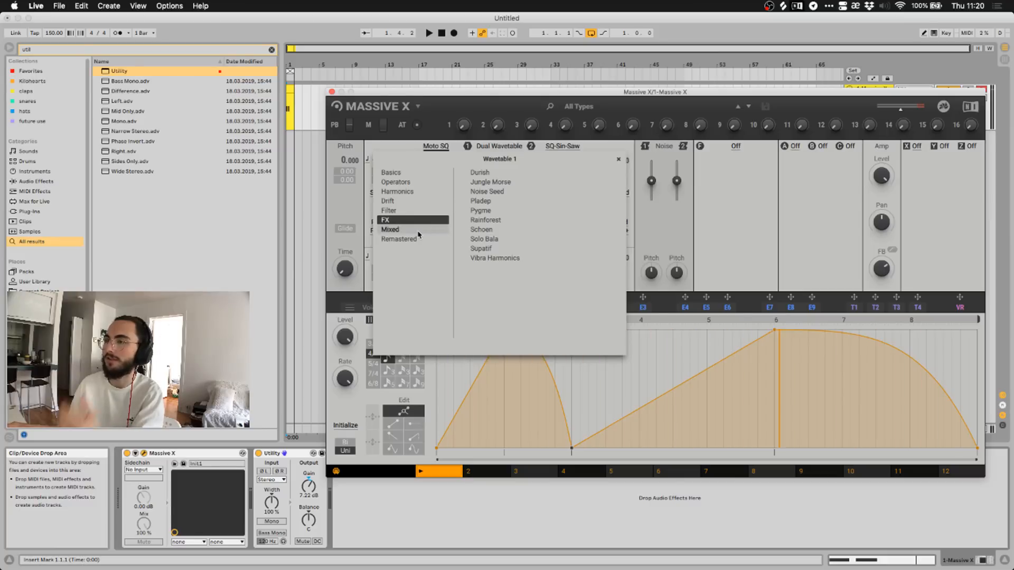
click(404, 220)
click(404, 210)
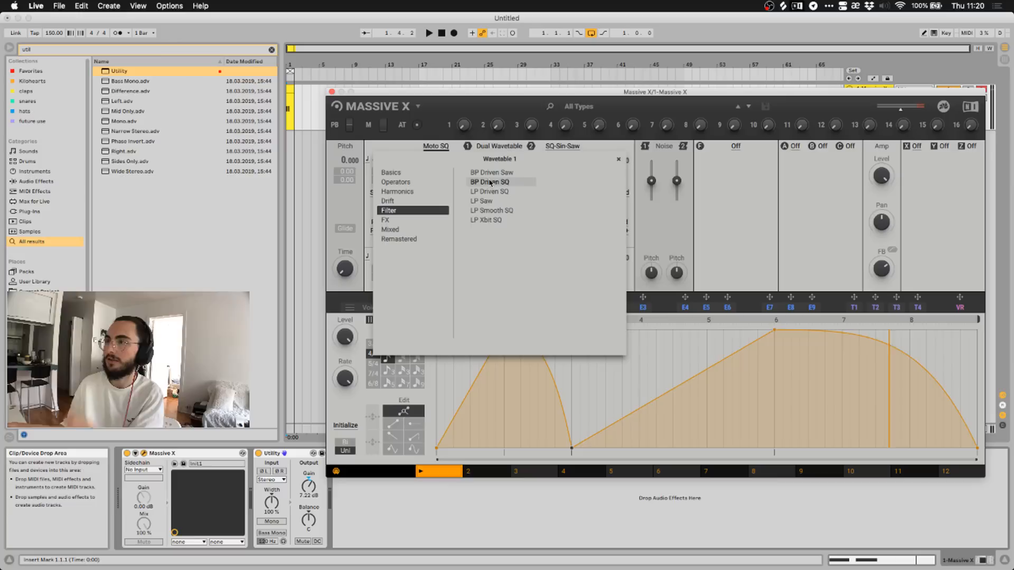
click(404, 202)
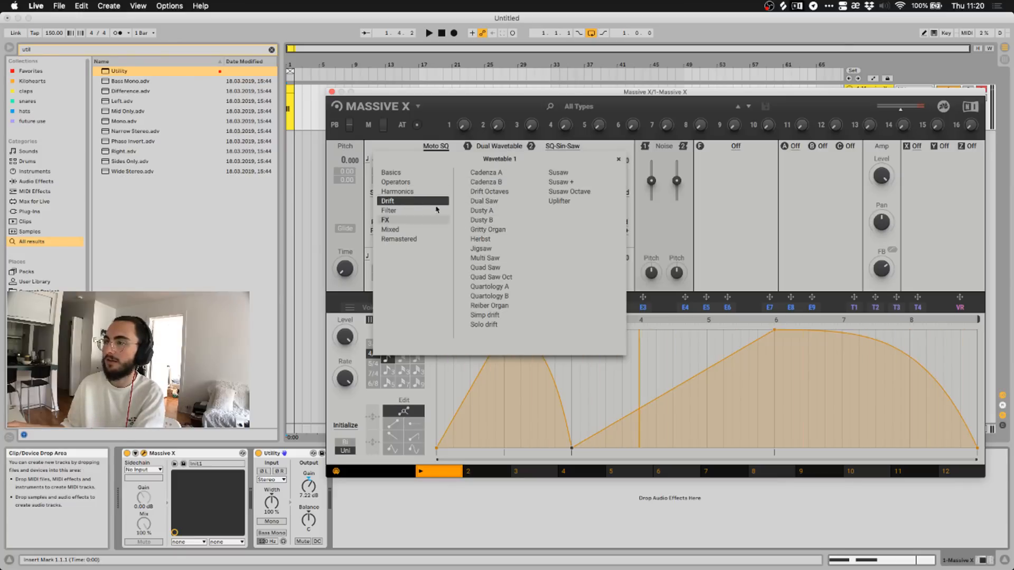
click(415, 191)
click(402, 182)
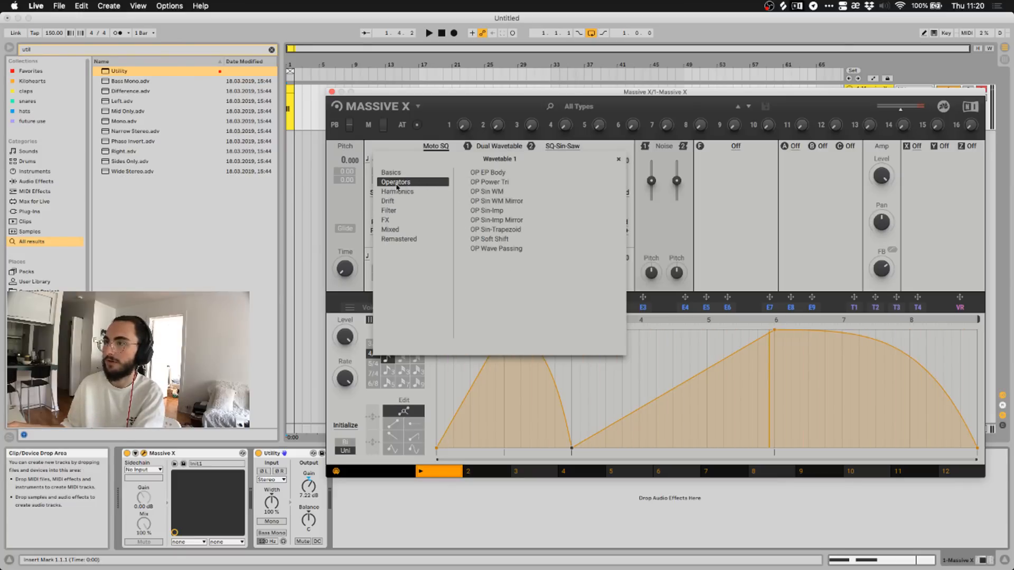
click(401, 201)
click(474, 202)
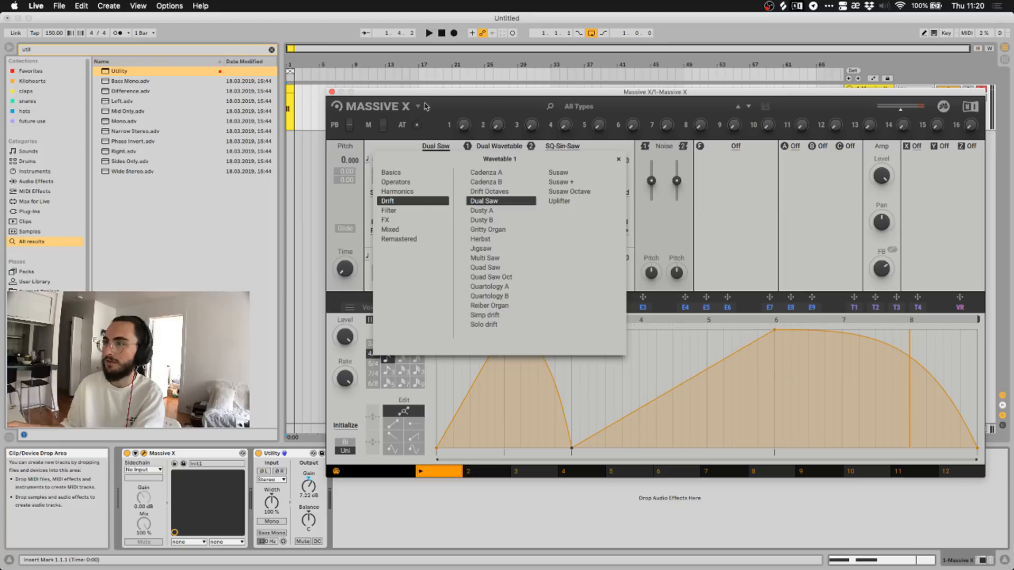
key(space)
Load the Herbst wavetable from Drift into oscillator 1 and close the browser.
click(478, 239)
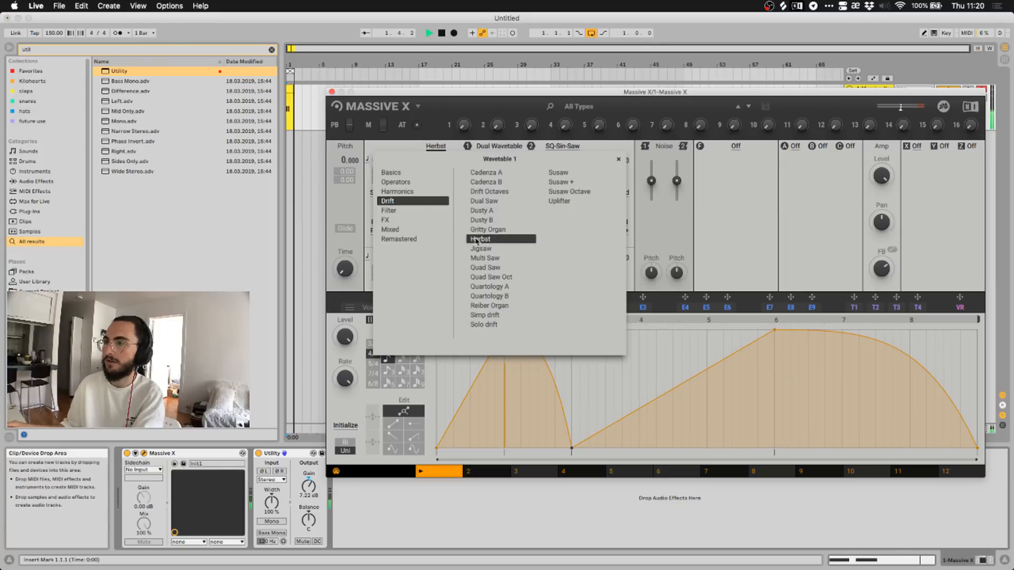
click(297, 101)
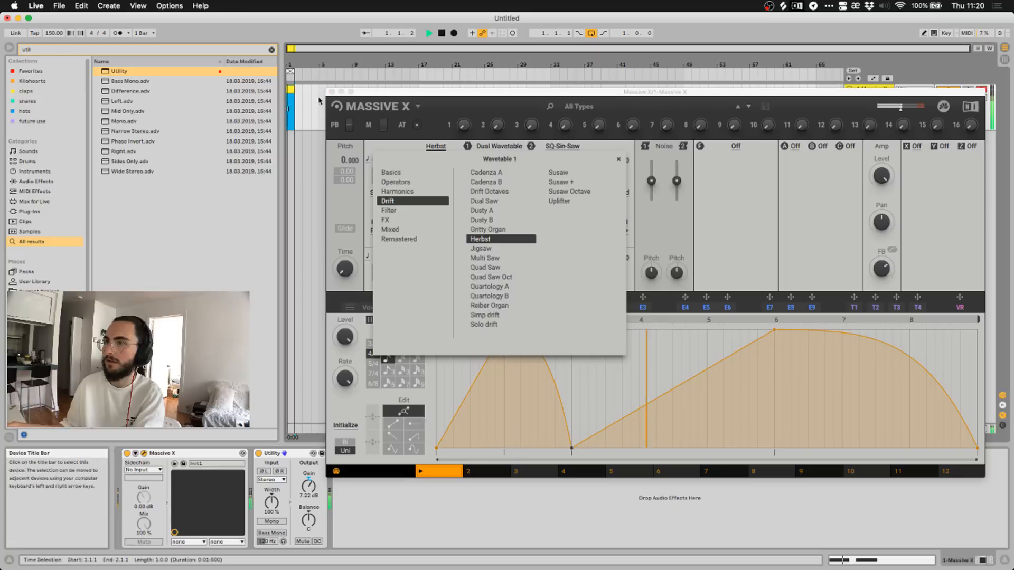
click(345, 105)
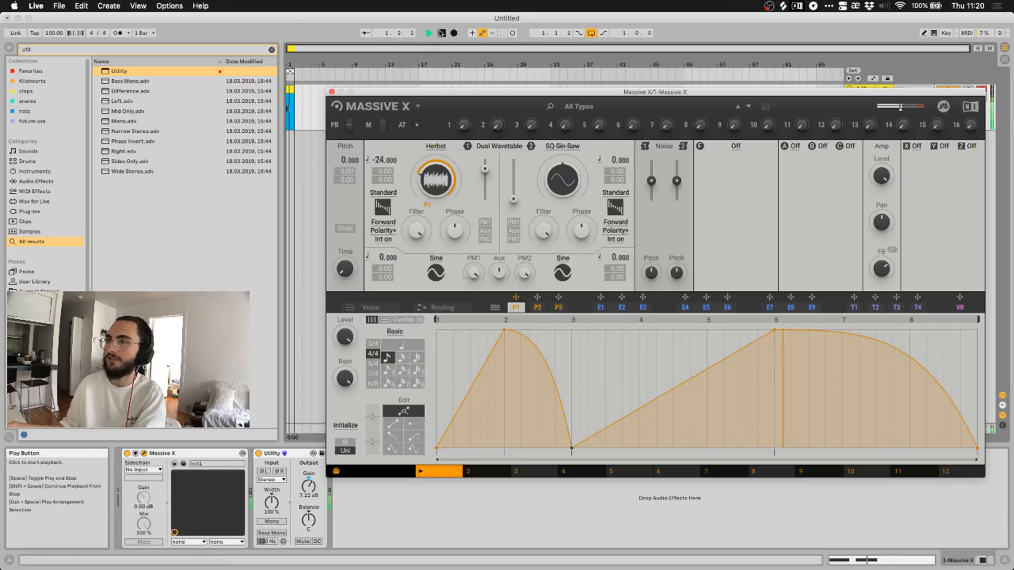
Open the bar-1 MIDI clip's notes and delete the second E3 note.
click(290, 89)
double_click(290, 89)
key(space)
drag(388, 87, 419, 485)
click(291, 105)
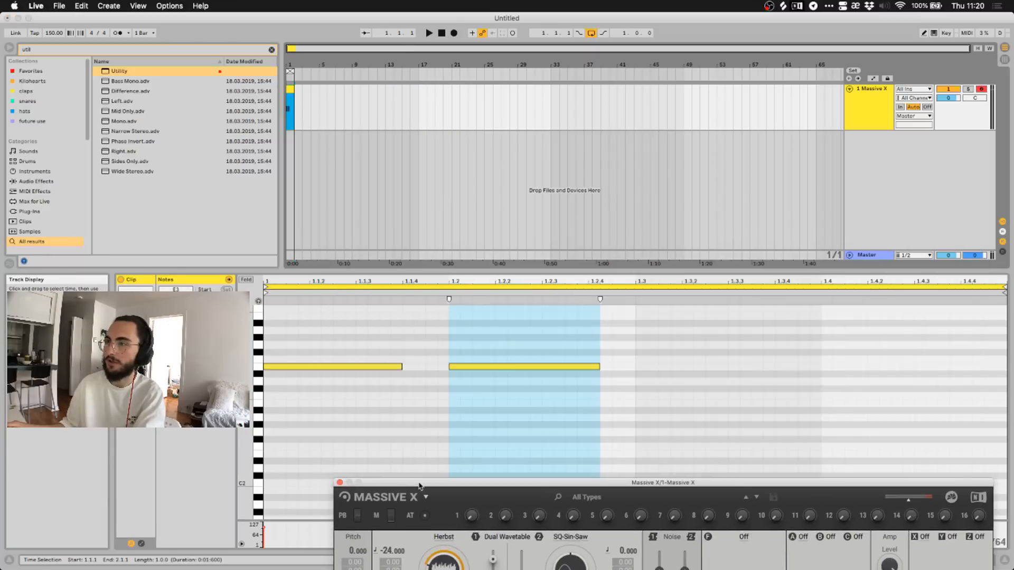
drag(524, 400, 474, 343)
key(Delete)
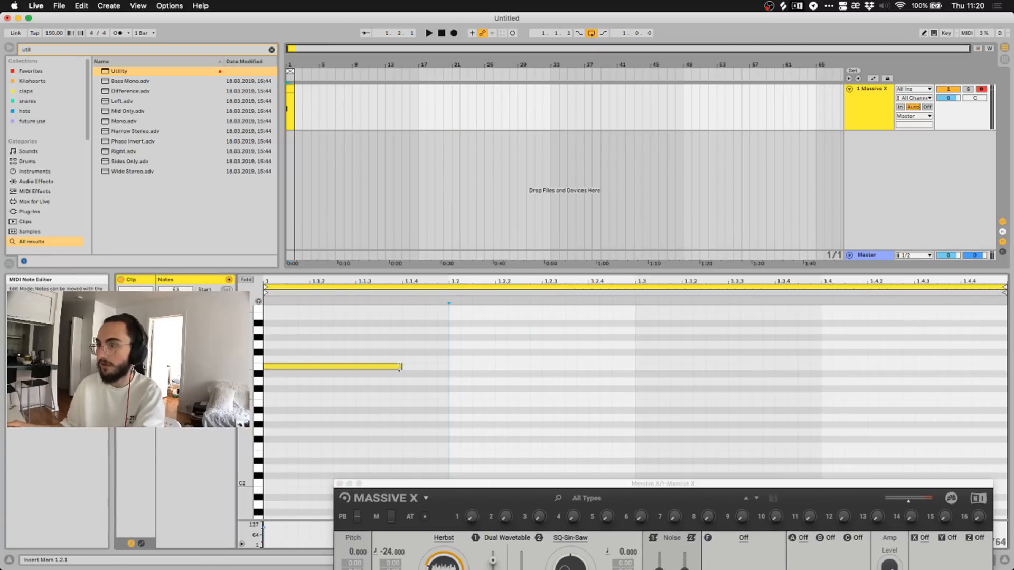
Stretch the remaining E3 note from 1.1.1 to 2.1.1, play it, and hide Massive X.
drag(400, 366, 1006, 367)
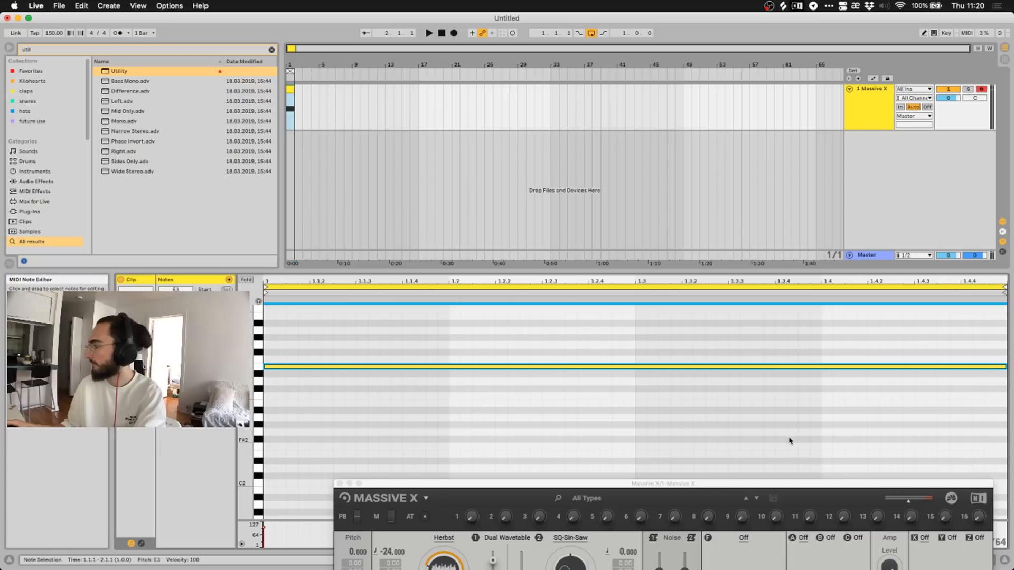
key(space)
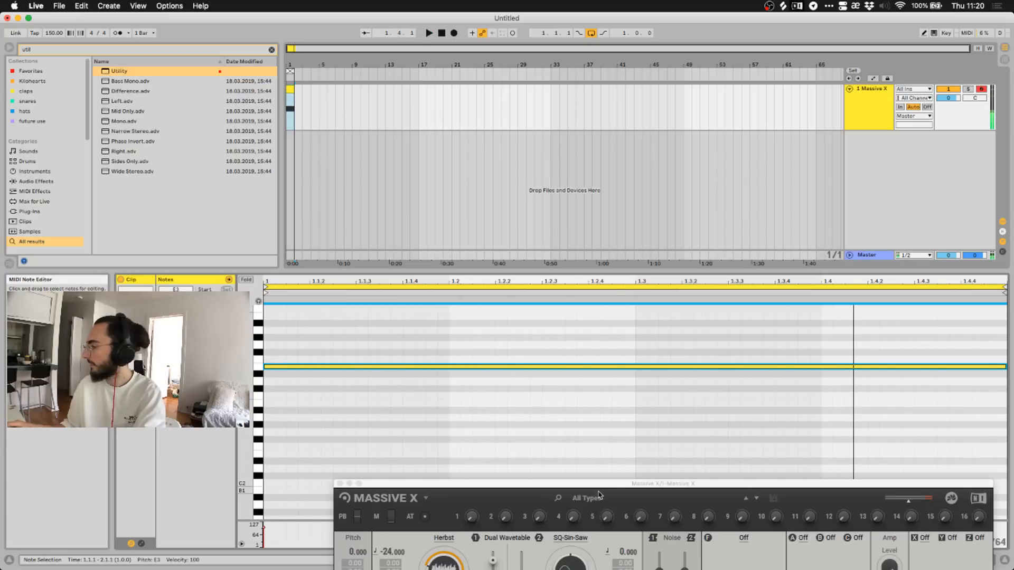
drag(598, 495, 547, 78)
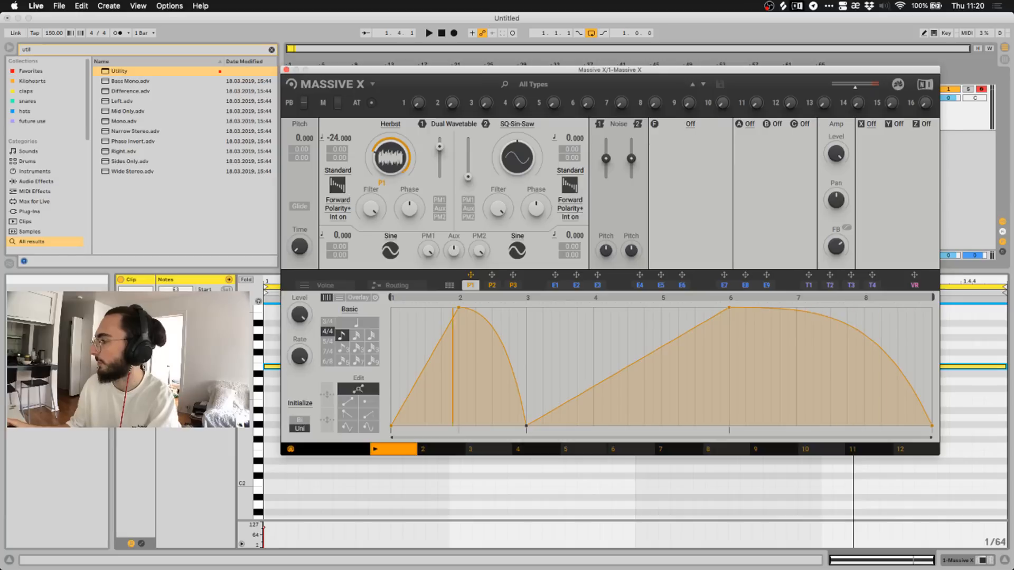
key(super+Tab)
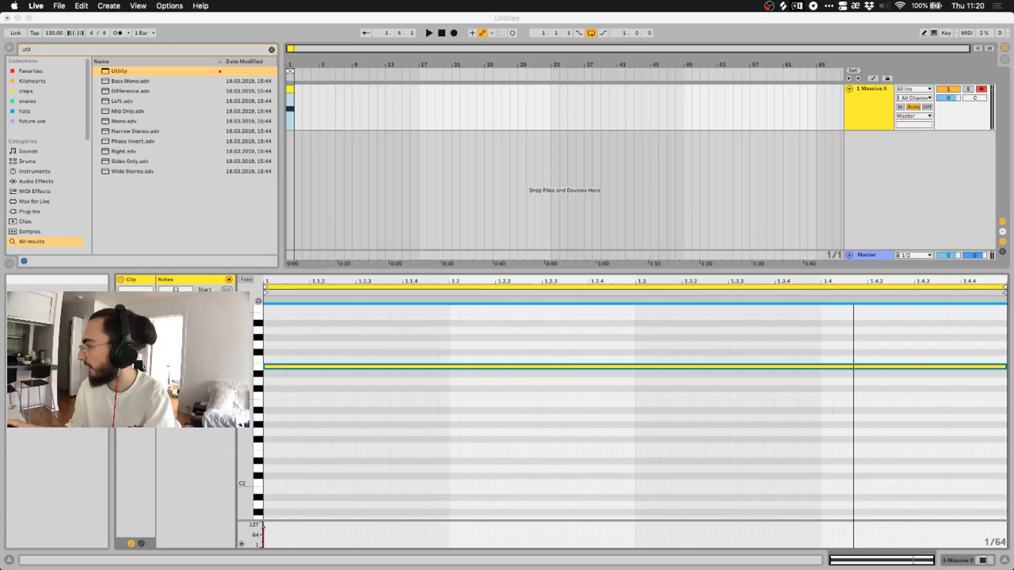
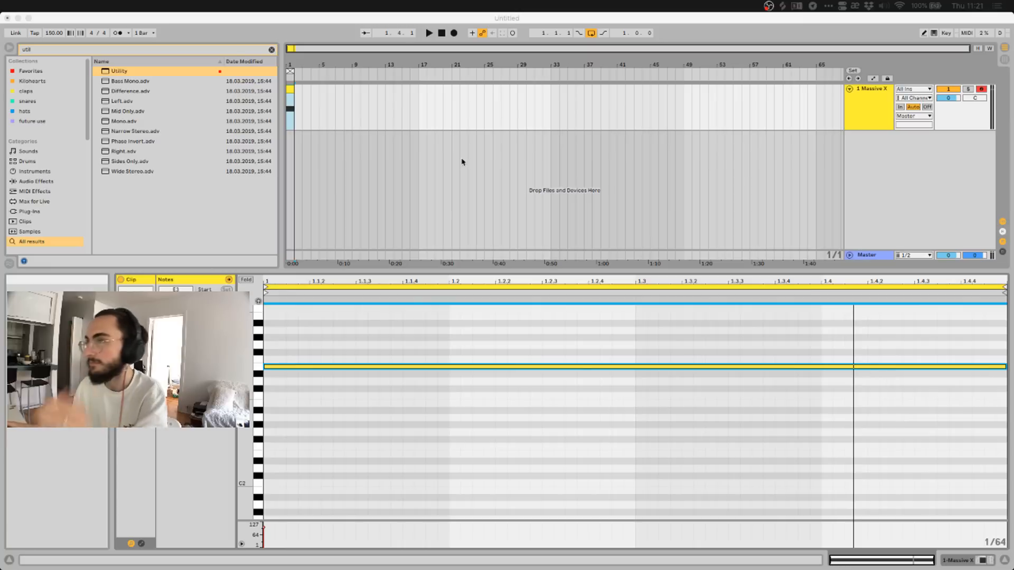
Reposition the Massive X window down-left and play the patch briefly.
click(445, 22)
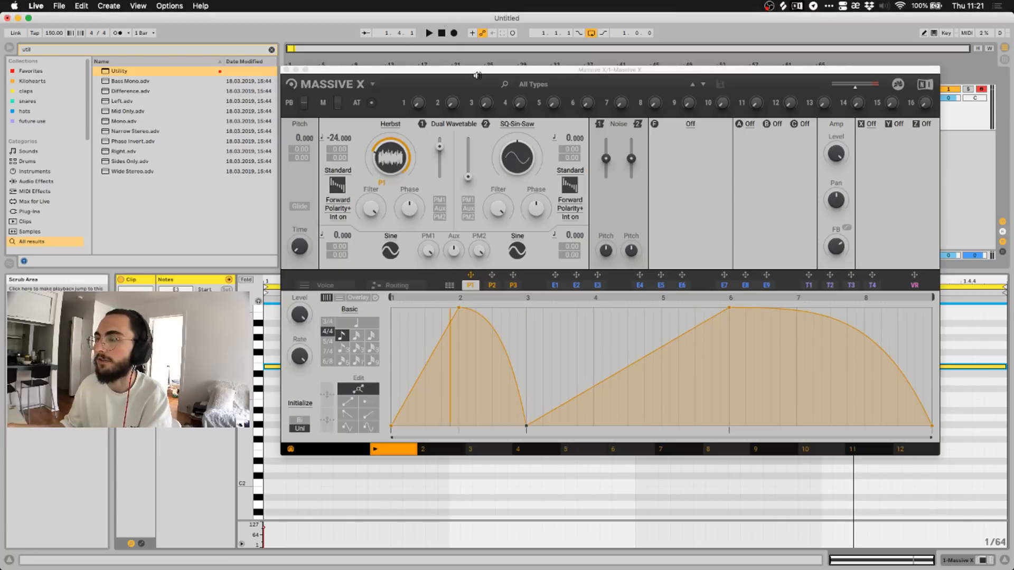
drag(480, 71, 480, 98)
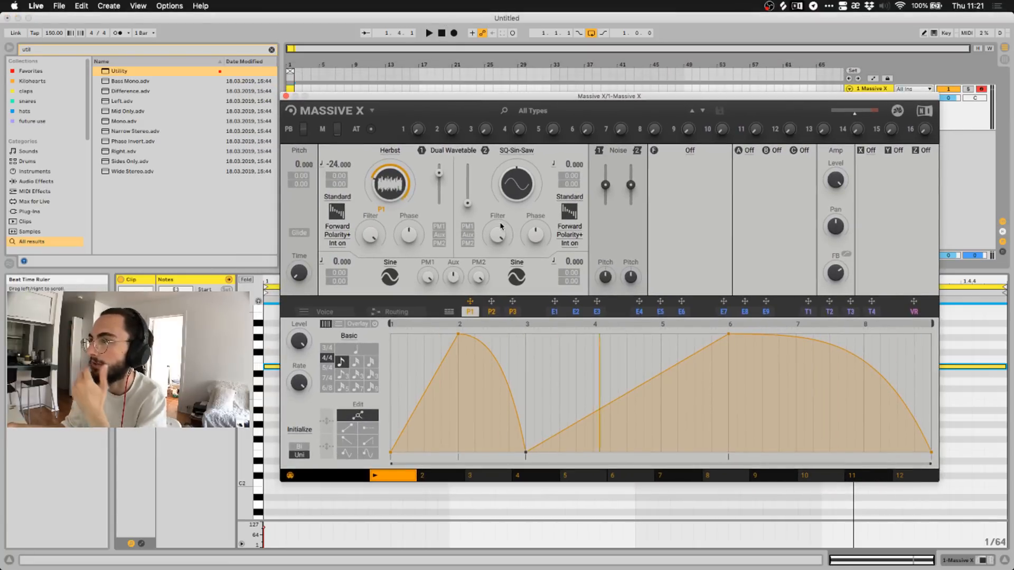
drag(365, 103, 329, 142)
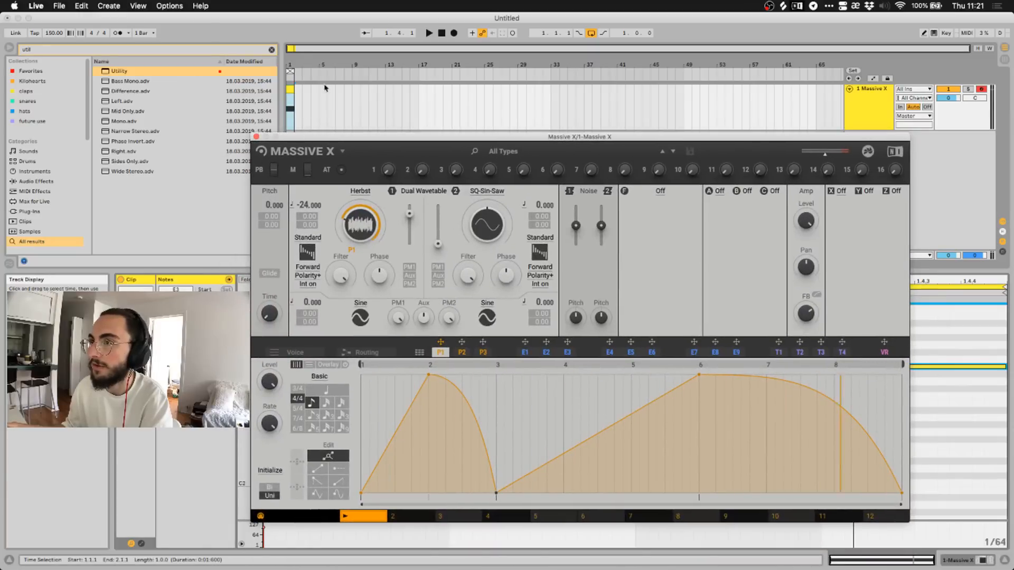
click(429, 34)
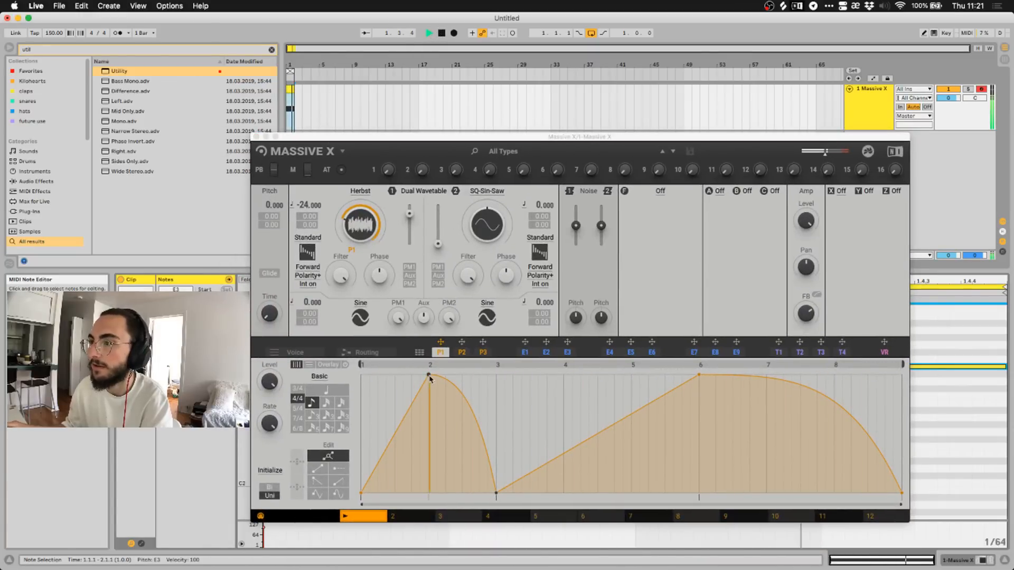
click(440, 32)
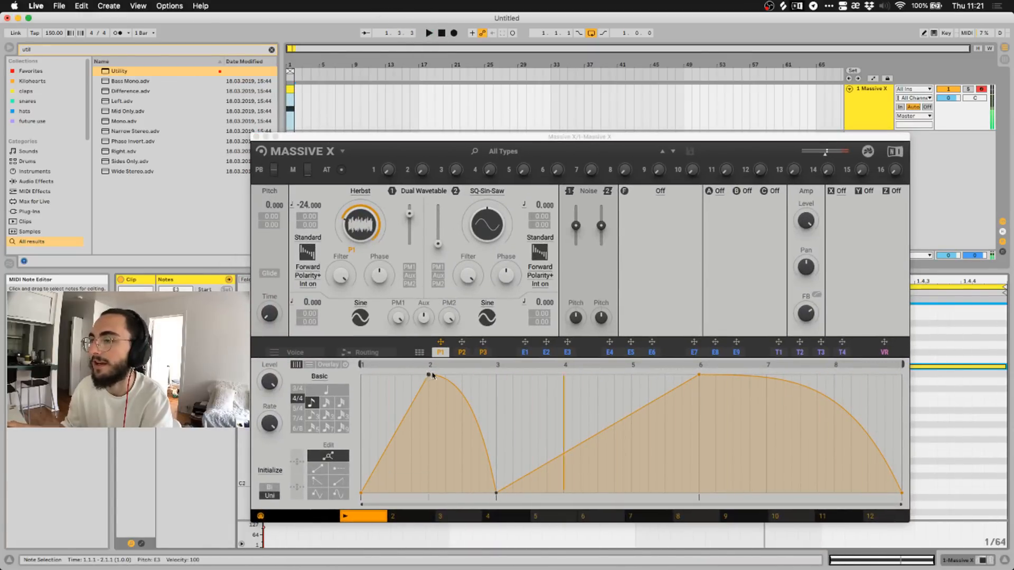
Delete the low P1 breakpoint, stretch the peak to the end as a ramp, and lower Rate.
double_click(496, 494)
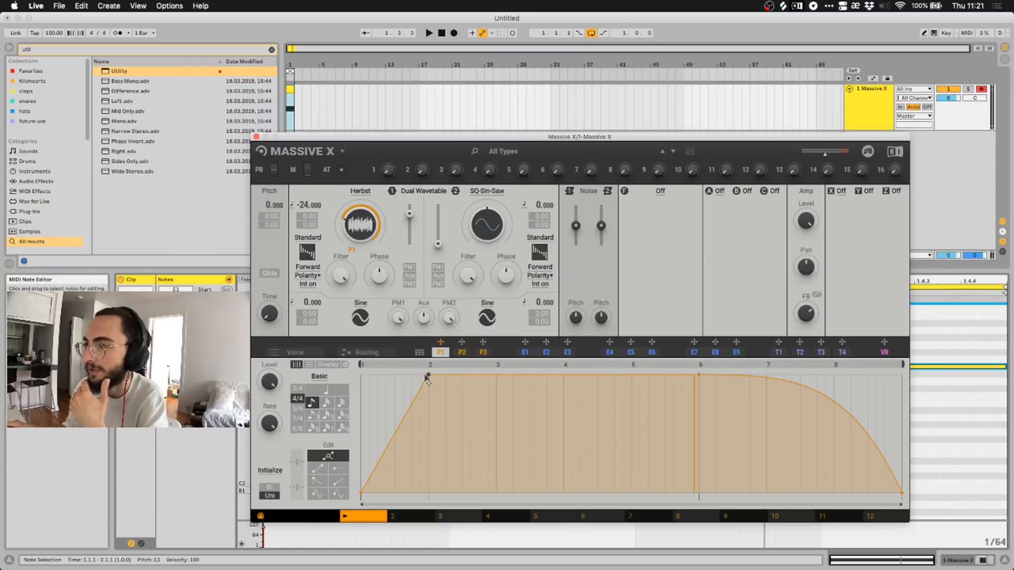
drag(429, 376, 905, 373)
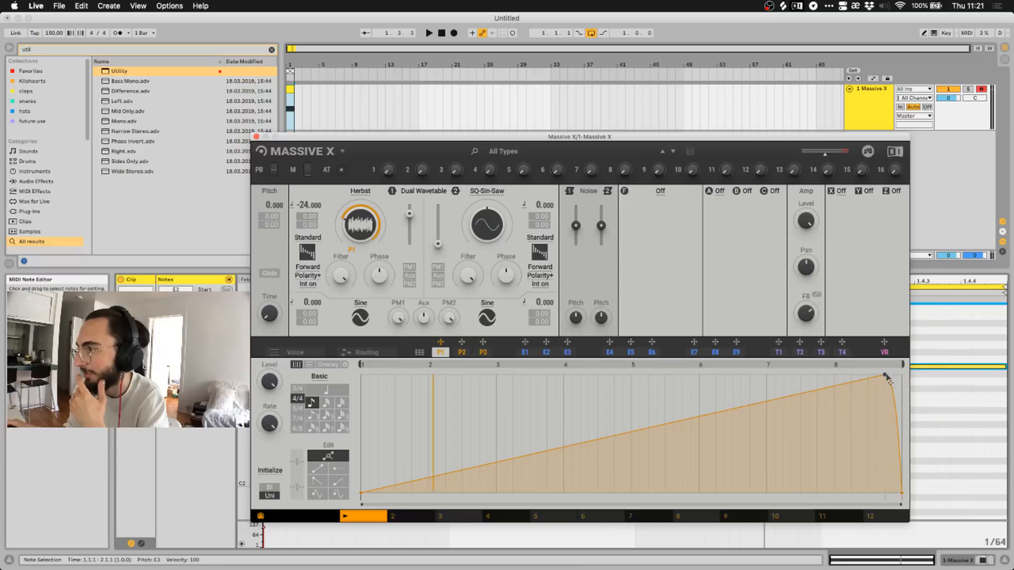
click(429, 33)
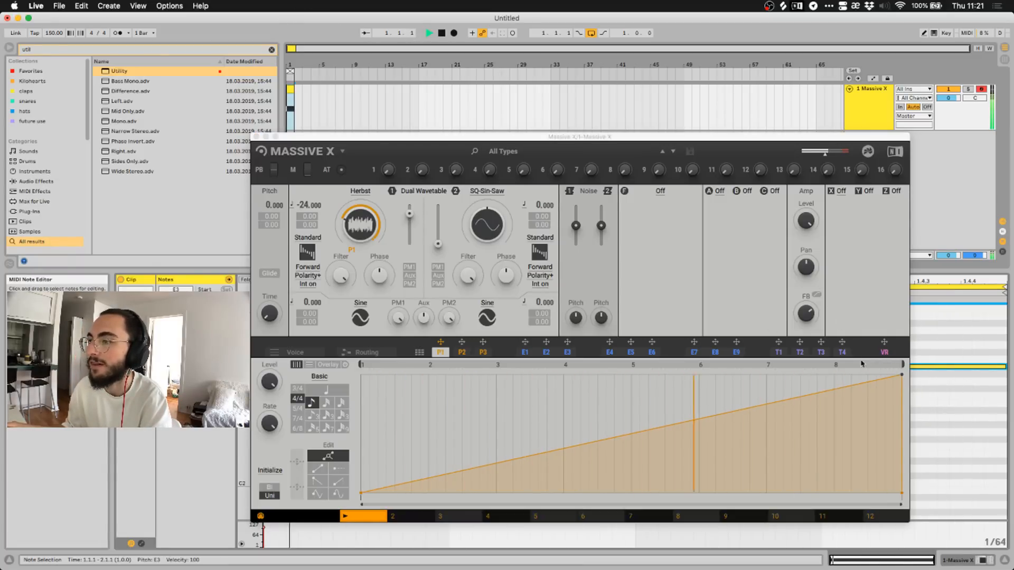
mouse_move(903, 376)
mouse_down()
mouse_move(599, 374)
mouse_move(902, 375)
mouse_up()
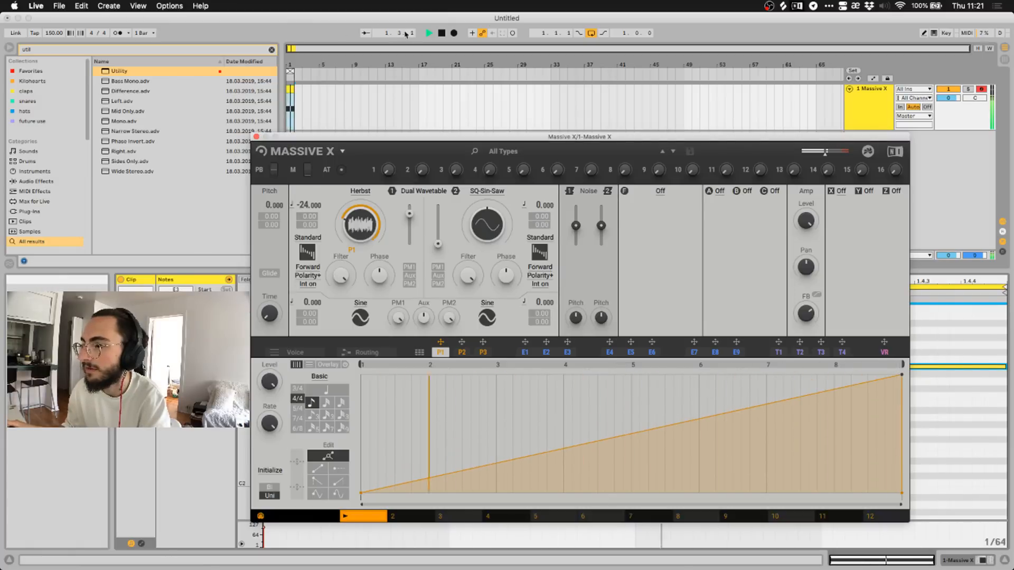
key(space)
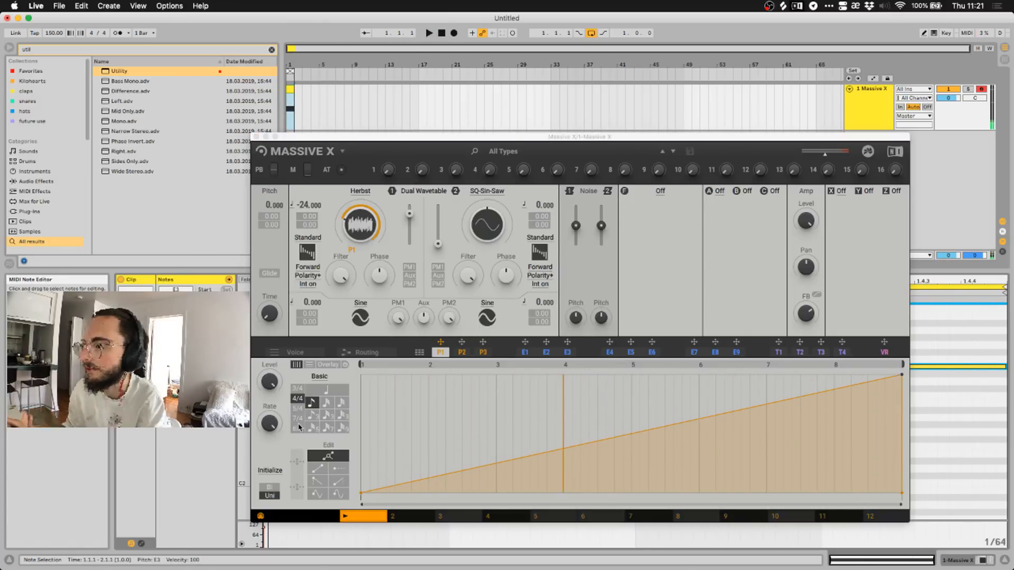
drag(269, 423, 270, 446)
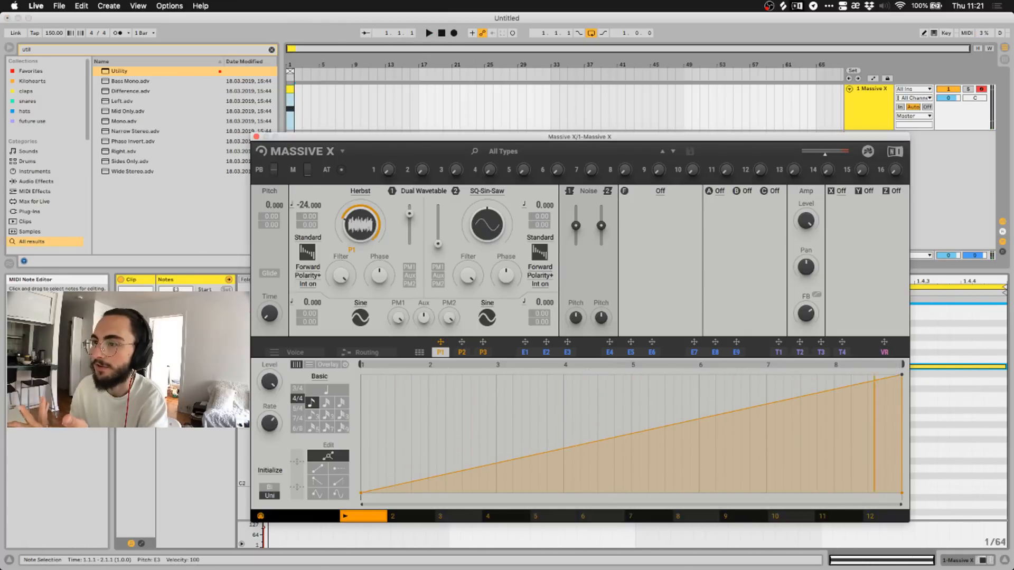
click(460, 352)
click(442, 354)
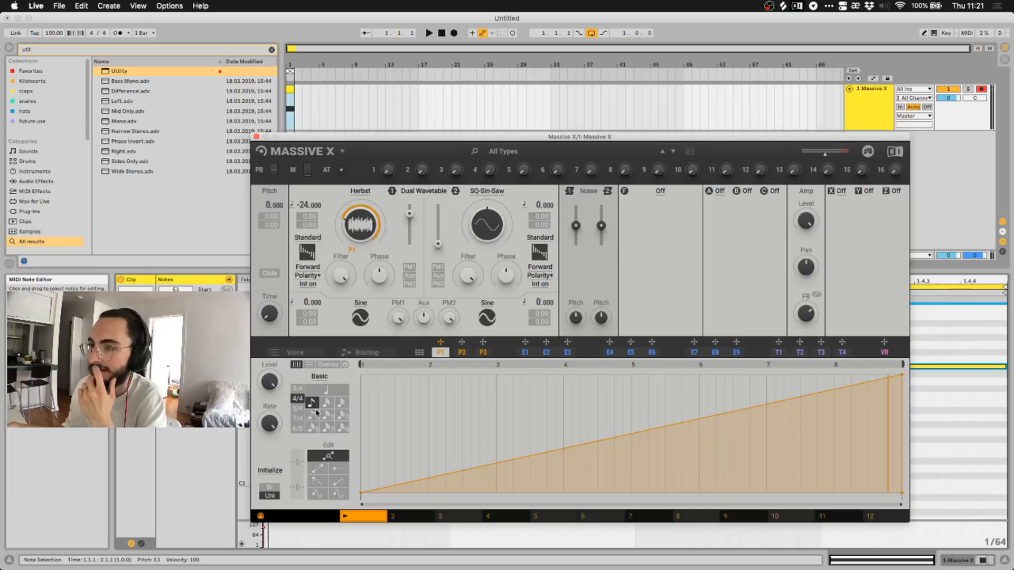
click(299, 419)
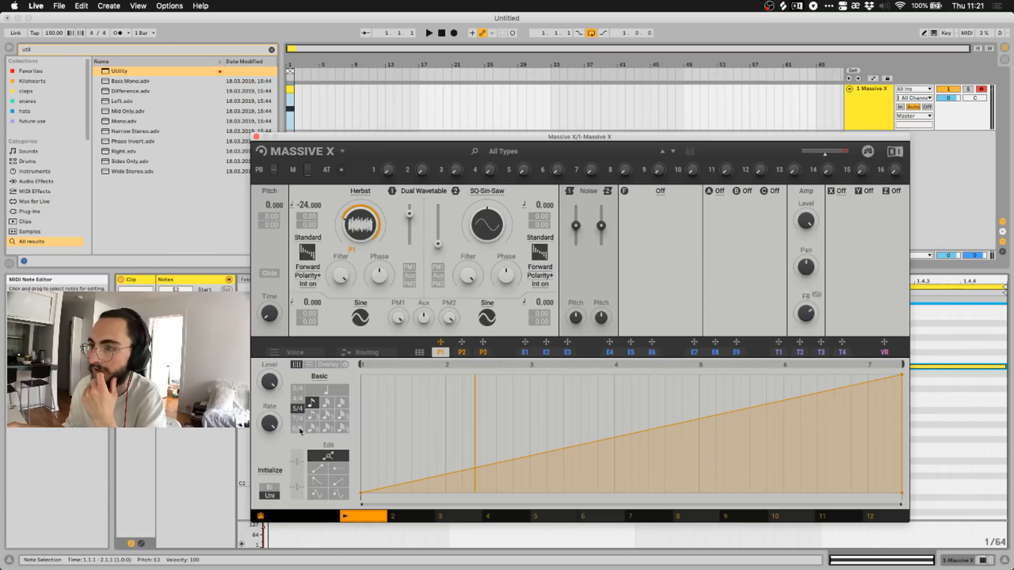
click(299, 429)
click(299, 399)
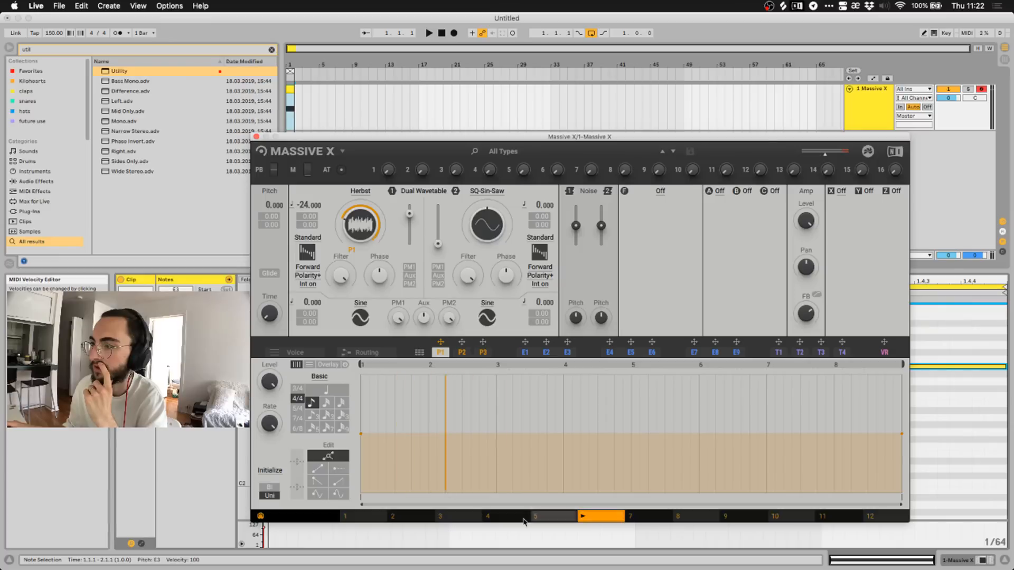
click(362, 517)
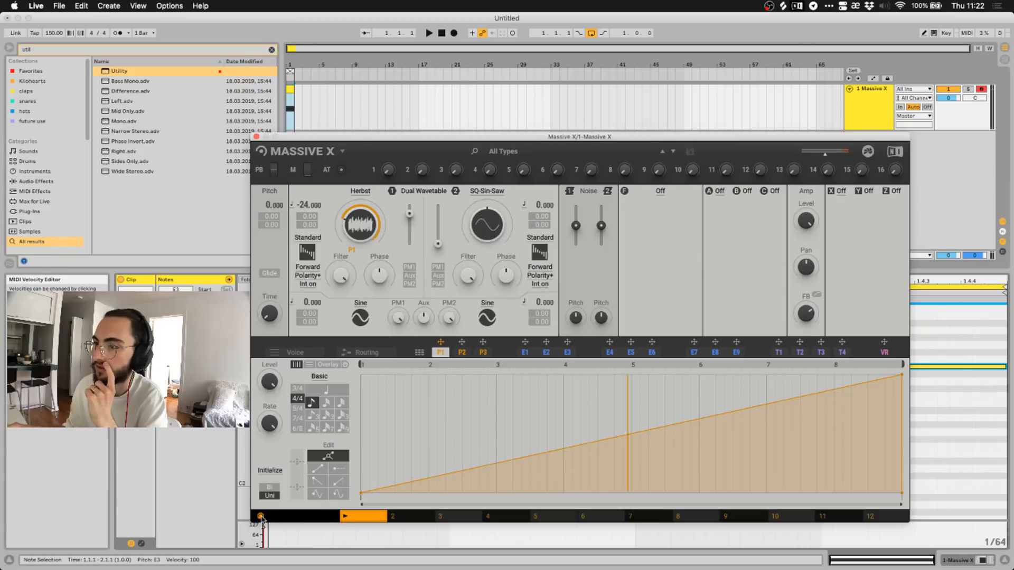
key(space)
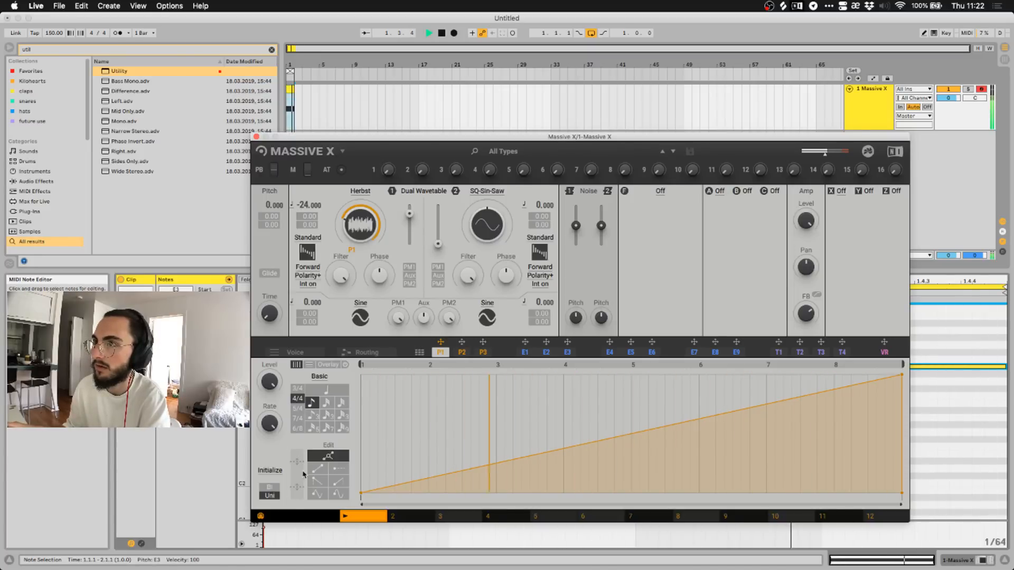
key(space)
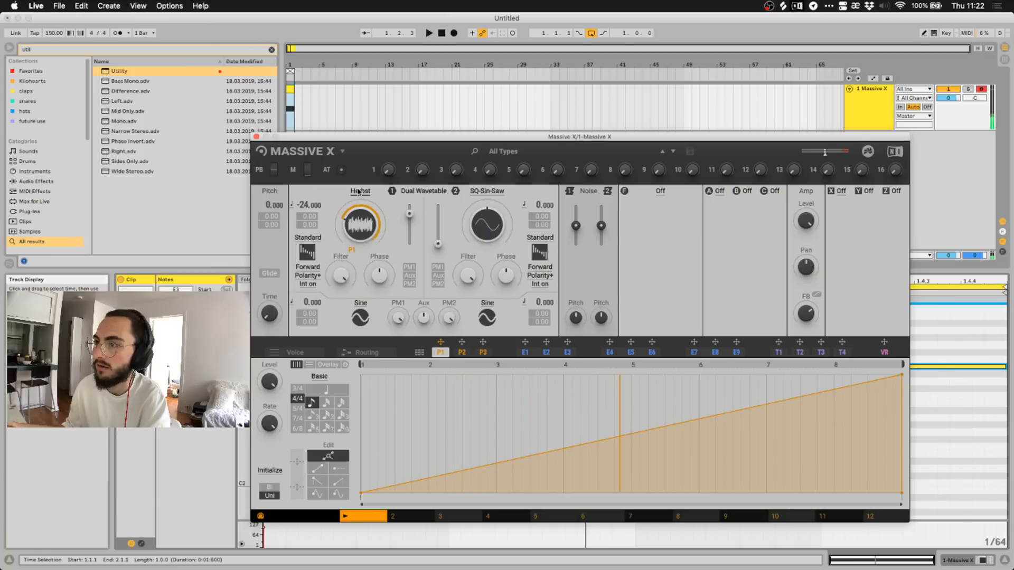
Load the Dual Saw wavetable on oscillator 1, play it, and nudge its wavetable position.
click(359, 192)
click(407, 248)
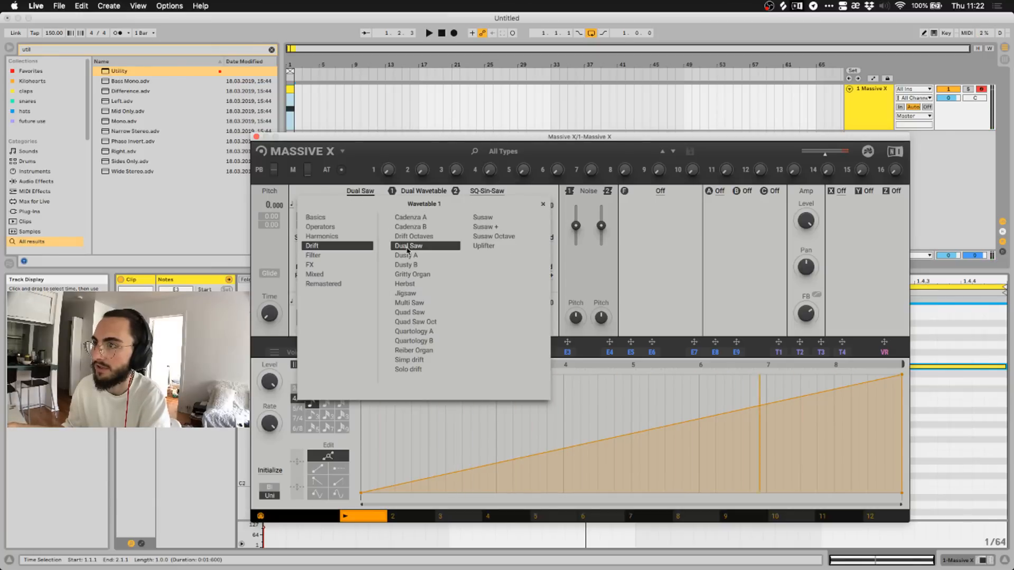
click(359, 192)
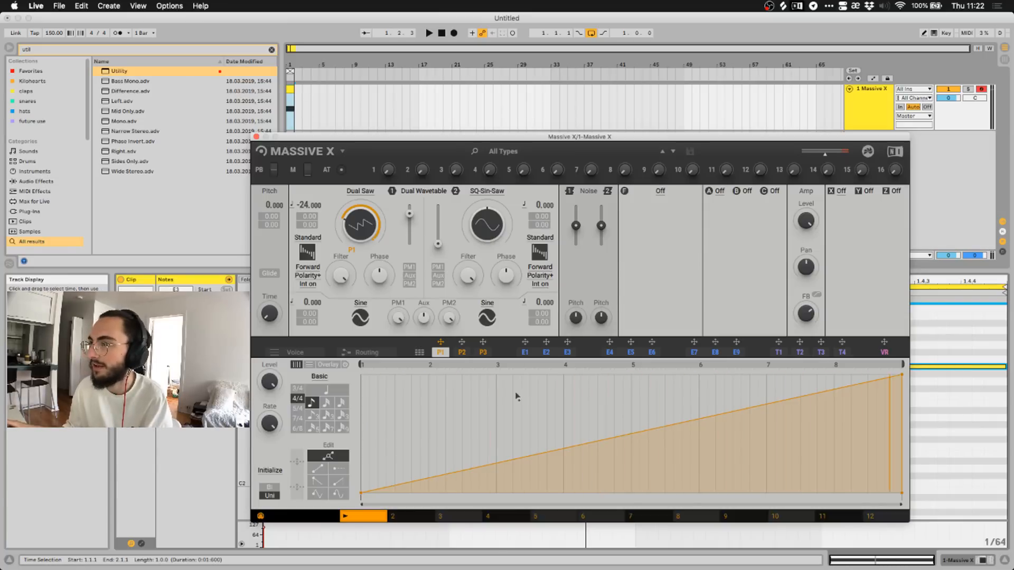
click(441, 33)
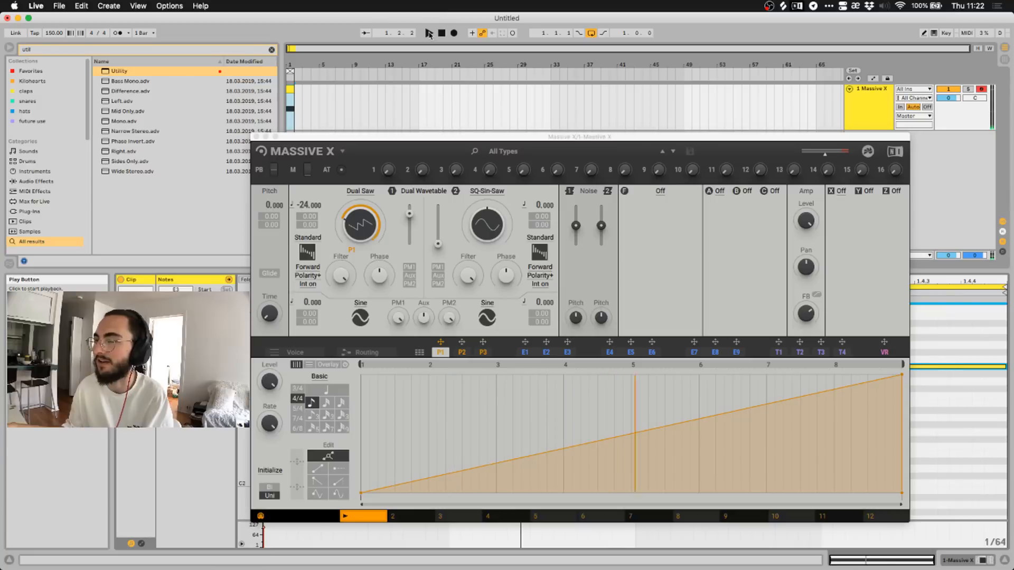
click(429, 34)
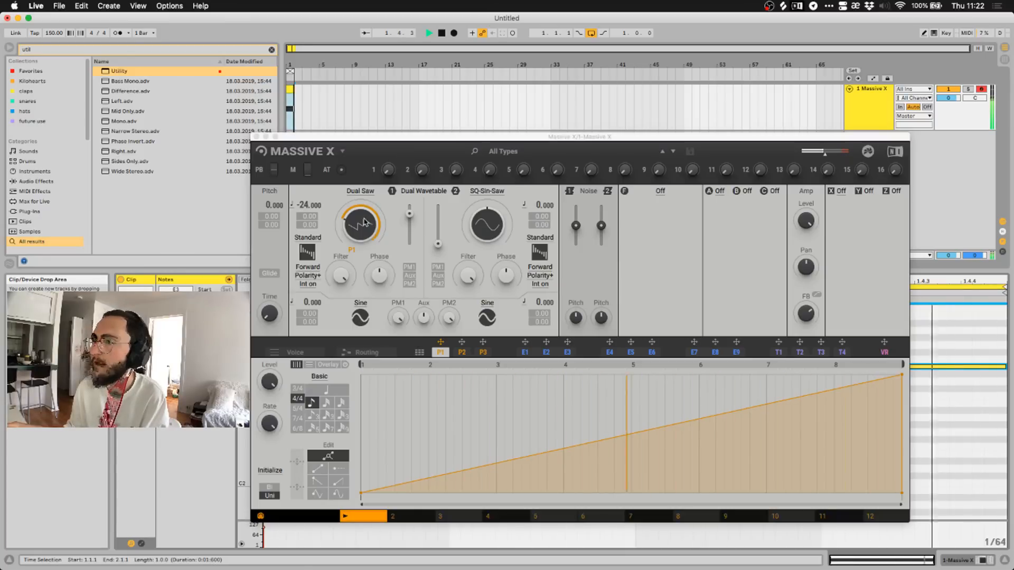
drag(363, 223, 363, 229)
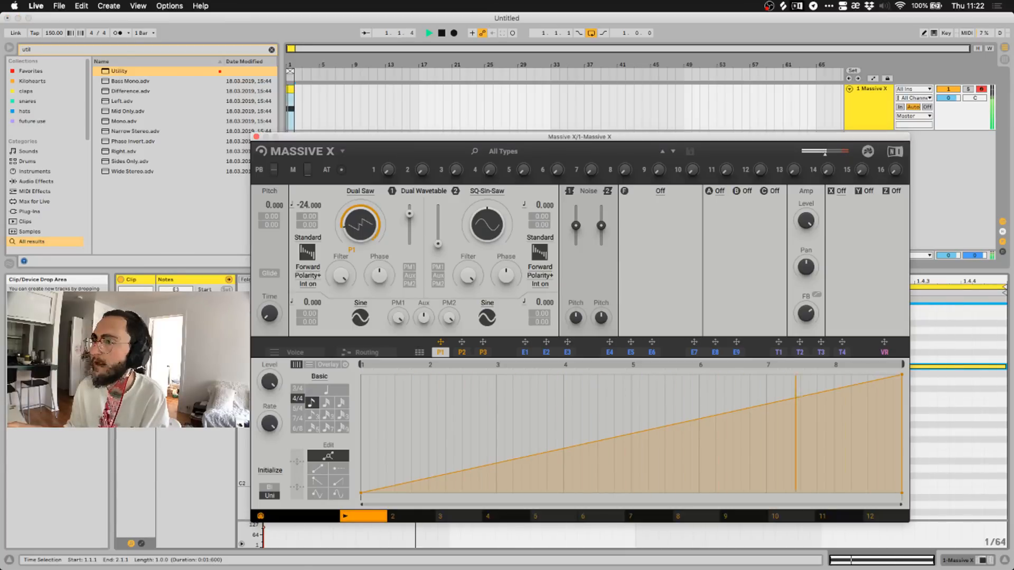
Audition the Drift wavetables from Dusty A through Quartology B, settling on Reiber Organ.
click(360, 190)
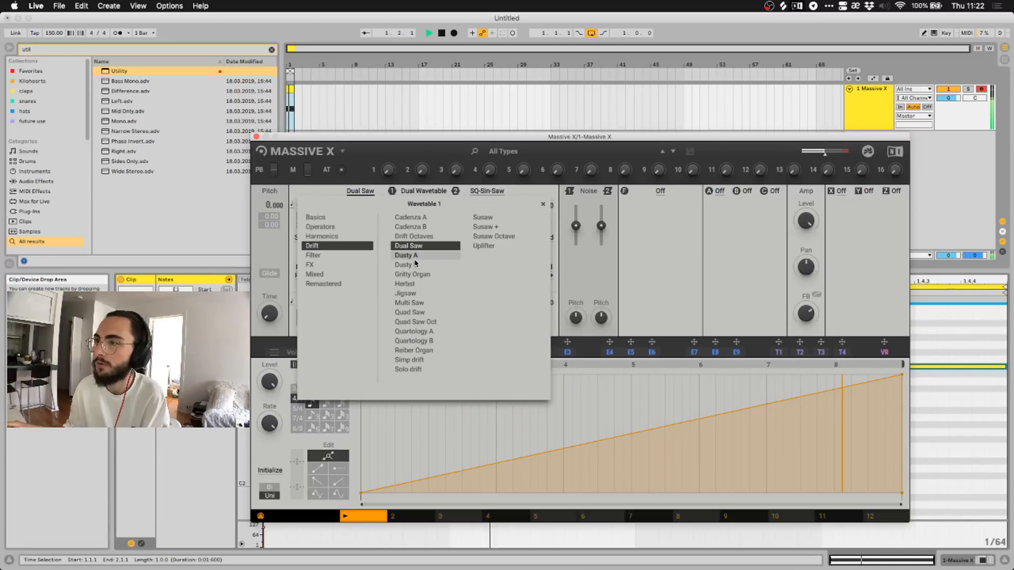
click(405, 255)
click(405, 266)
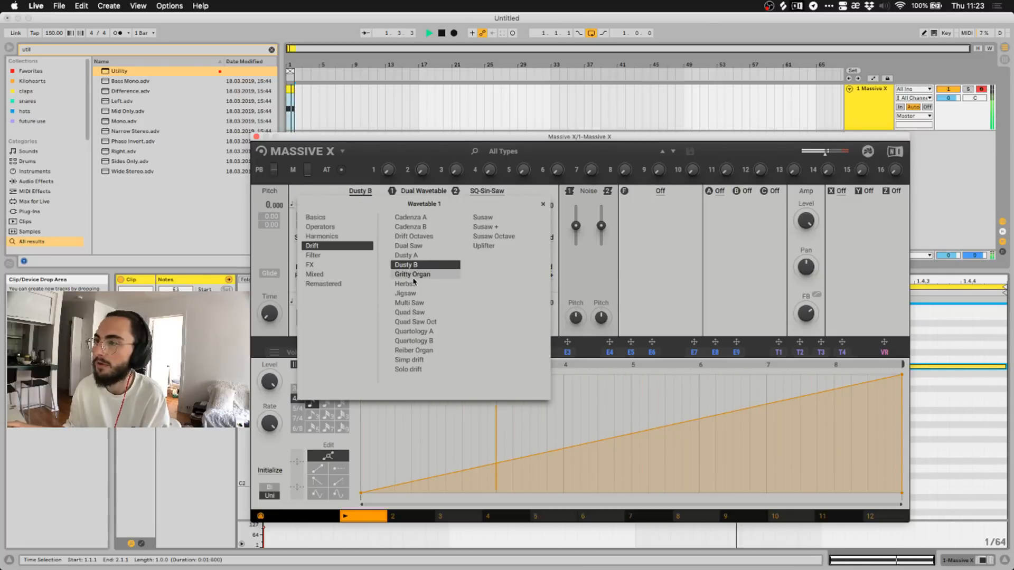
click(411, 275)
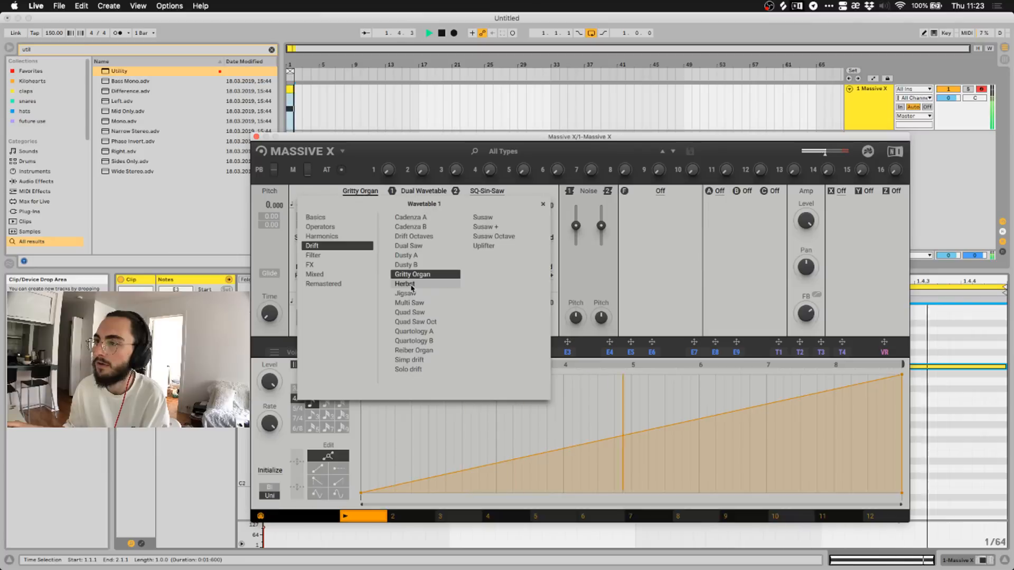
click(412, 289)
click(411, 275)
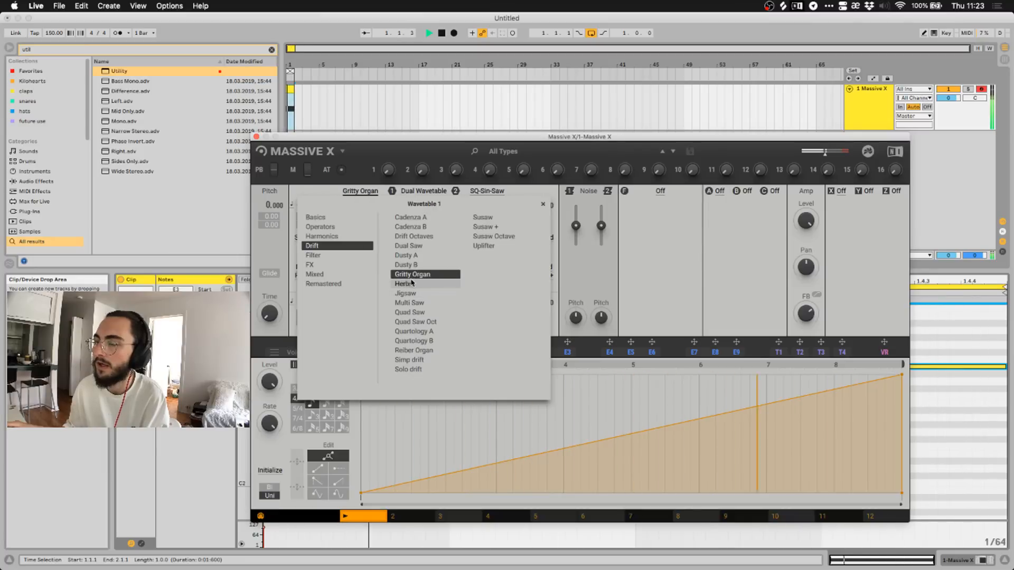
click(410, 295)
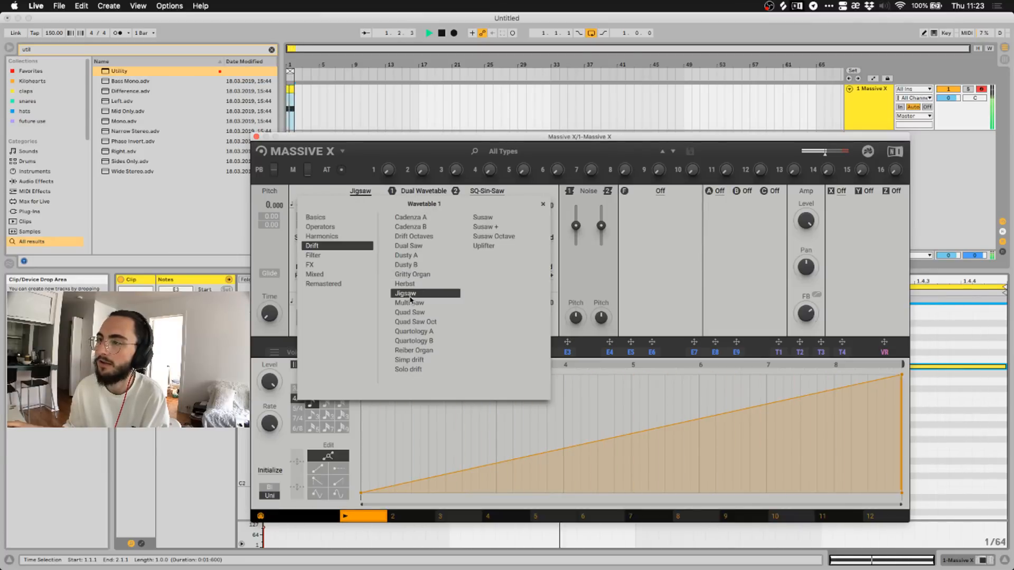
click(415, 303)
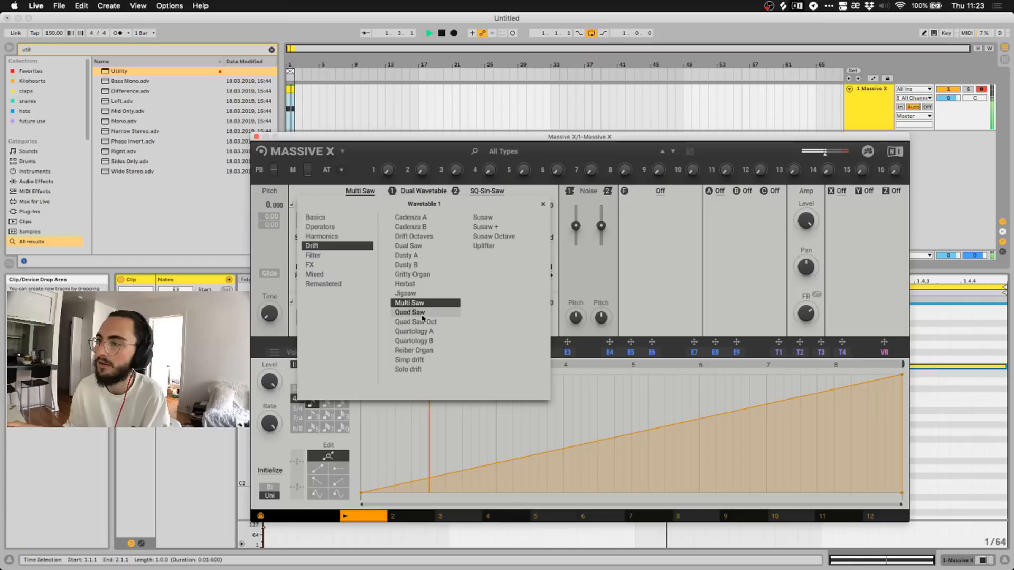
click(422, 315)
click(422, 323)
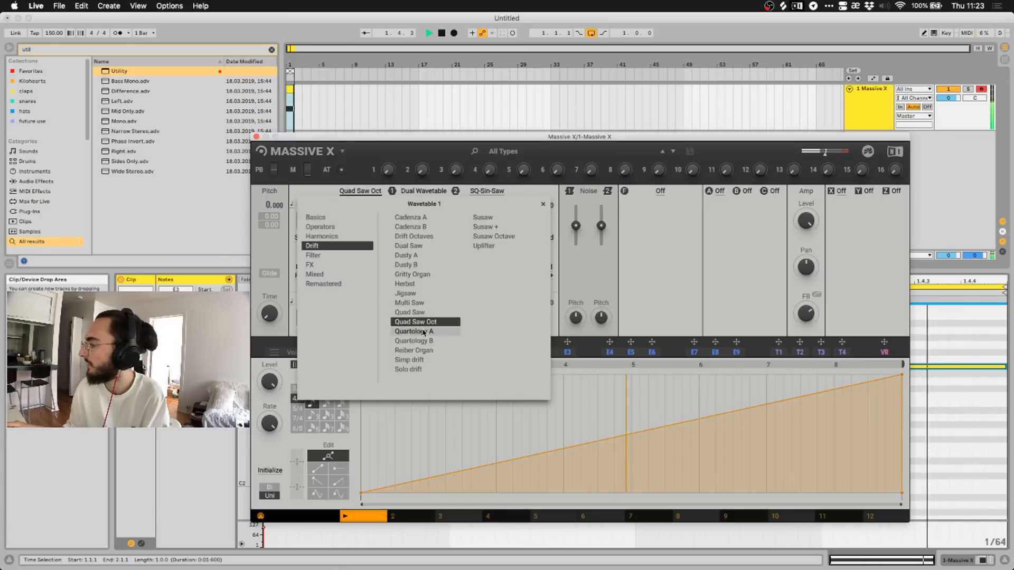
click(425, 332)
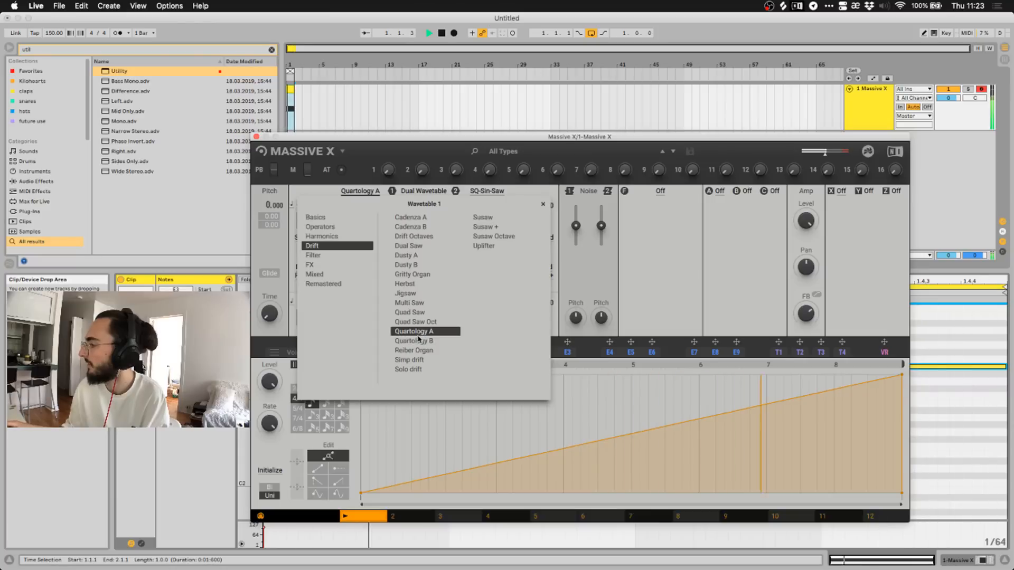
click(422, 341)
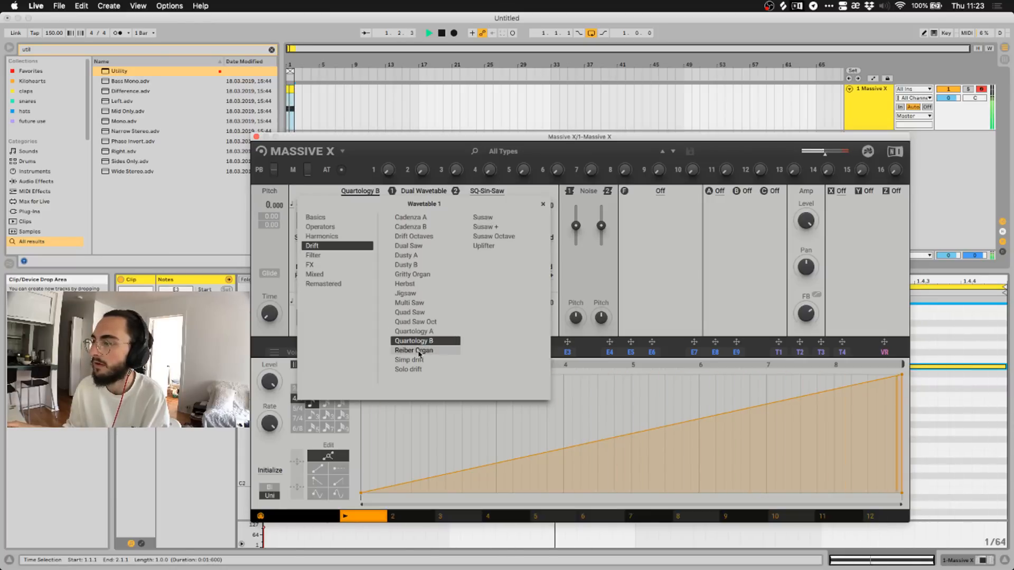
click(420, 351)
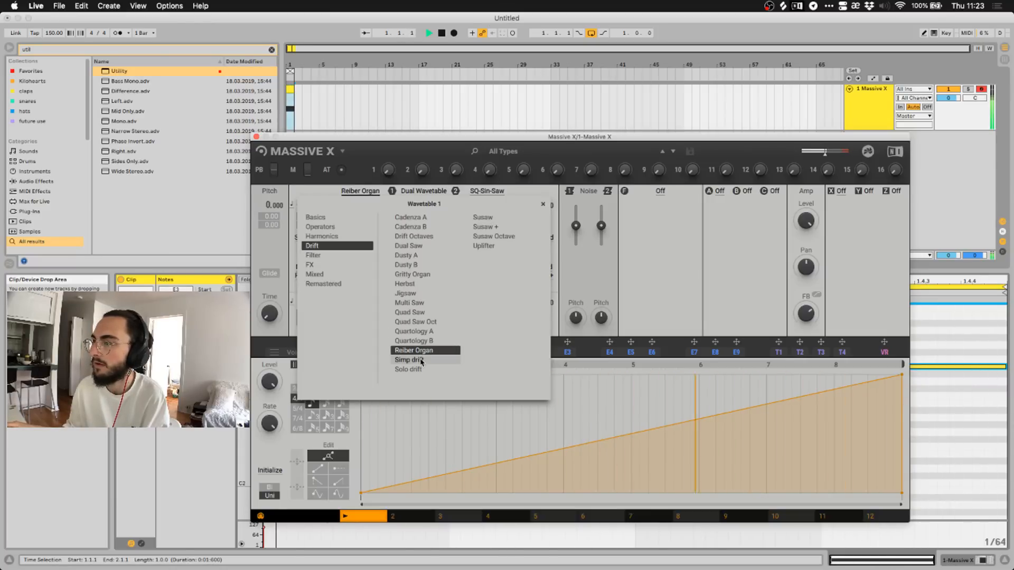
click(374, 181)
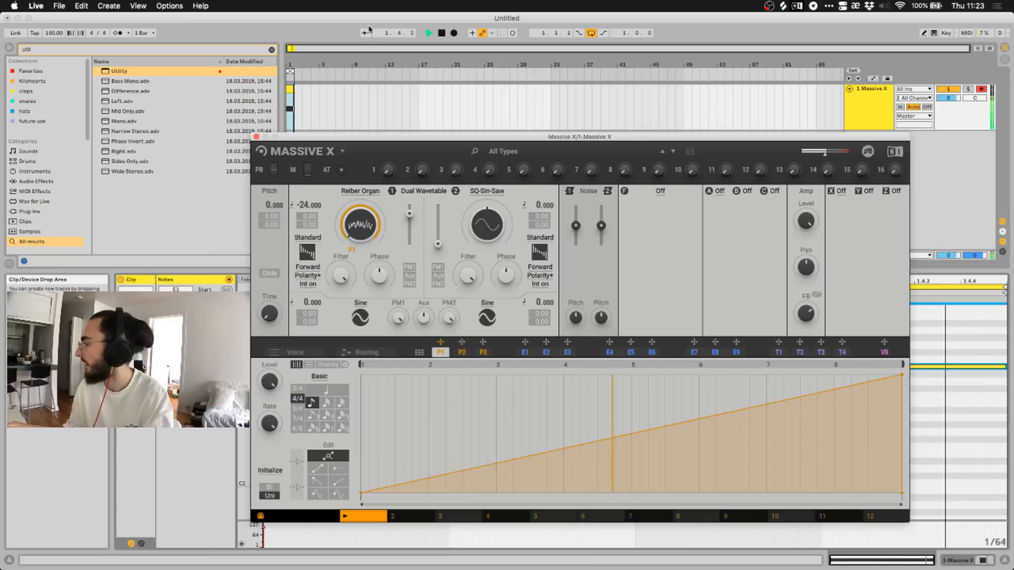
Shorten the P1 loop to bar 4, add a peak breakpoint at step 4, and straighten the rise.
click(442, 33)
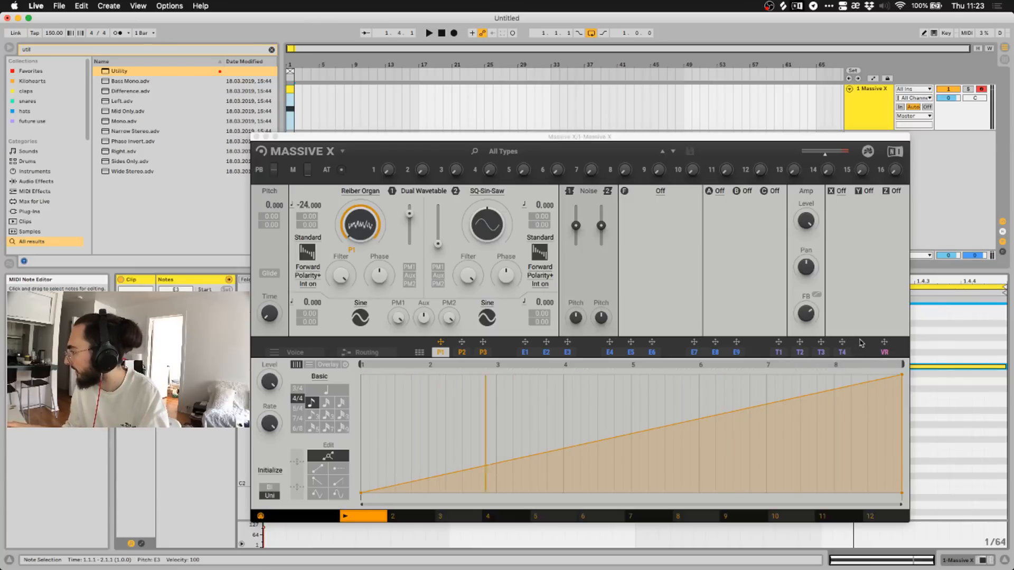
mouse_move(903, 366)
mouse_down()
mouse_move(506, 370)
mouse_move(584, 373)
mouse_move(563, 372)
mouse_up()
key(space)
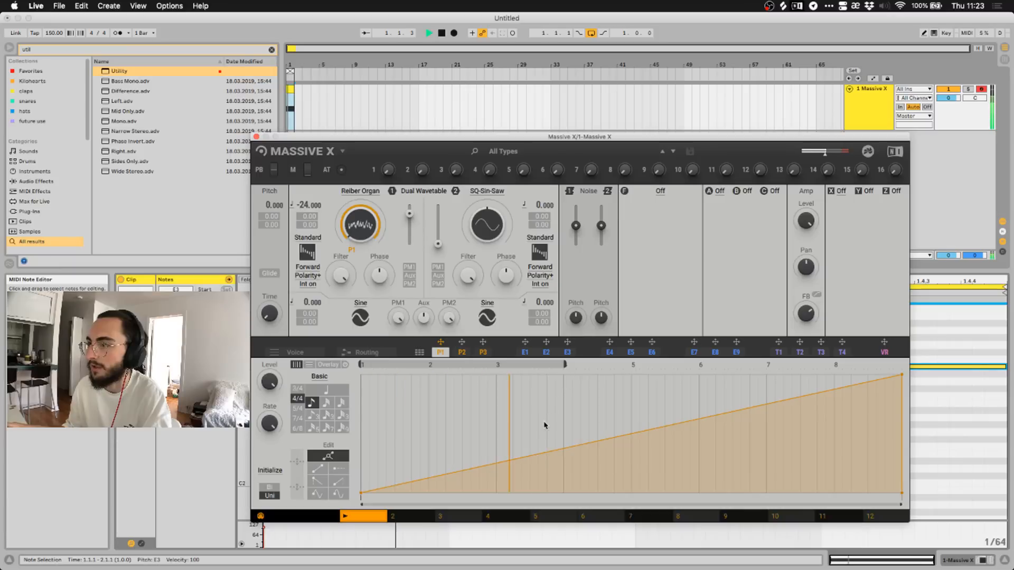
mouse_move(562, 450)
mouse_down()
mouse_move(561, 402)
mouse_move(562, 486)
mouse_move(562, 405)
mouse_move(566, 441)
mouse_up()
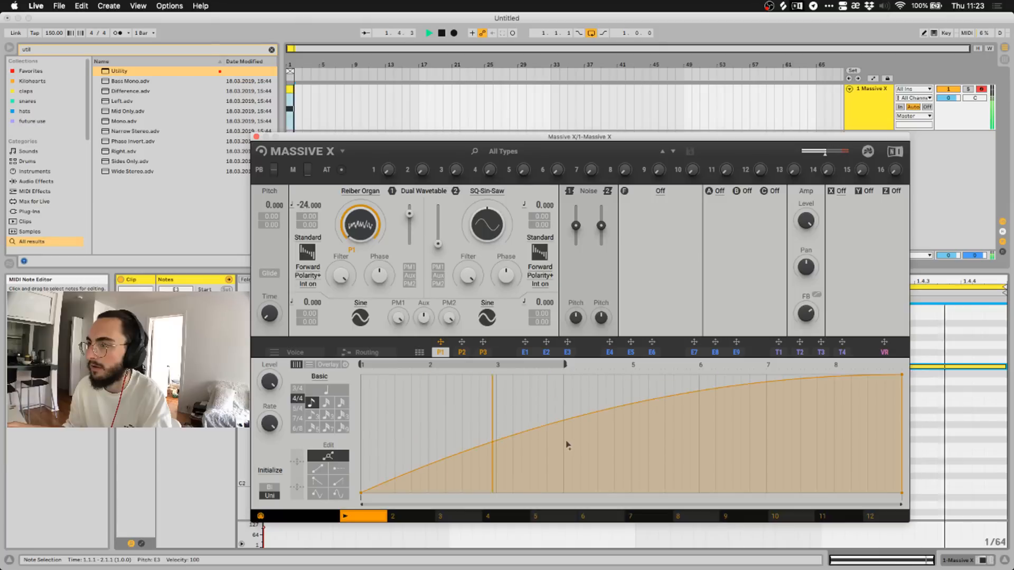
drag(563, 401, 564, 374)
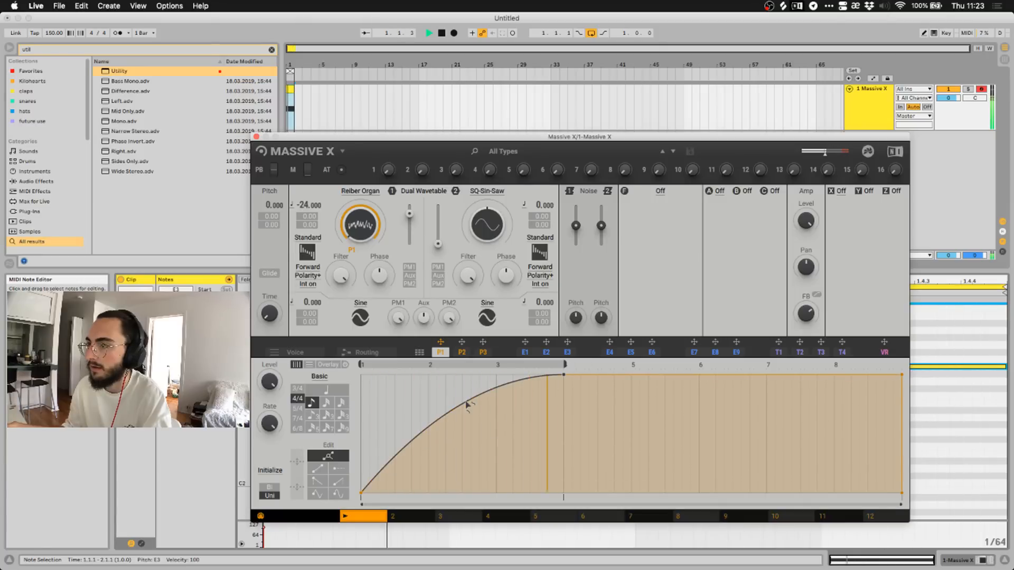
drag(467, 404, 467, 434)
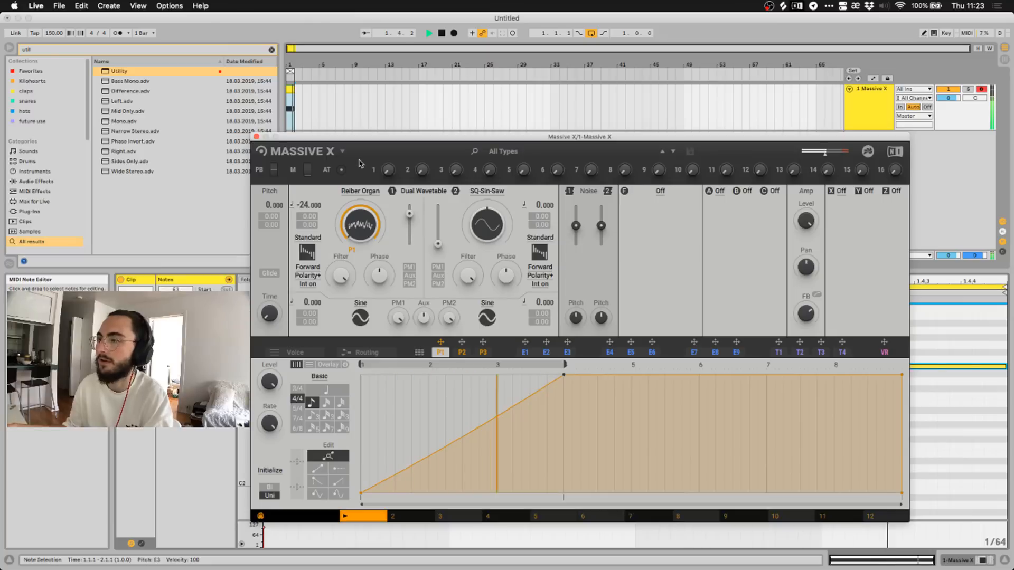
key(space)
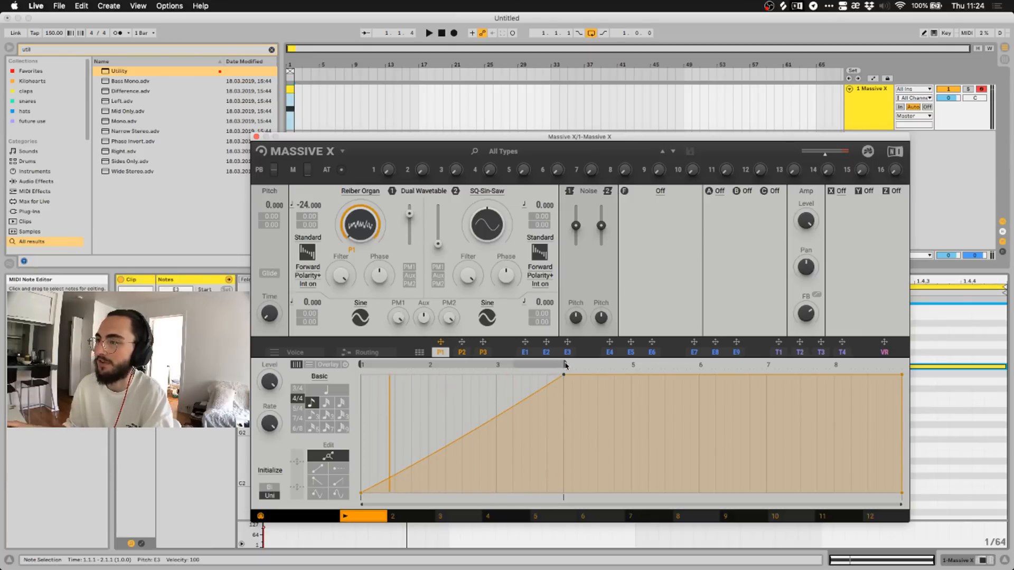
Move the P1 loop end and peak to just before bar 5 and bend the rise convex.
mouse_move(578, 364)
mouse_down()
mouse_move(645, 368)
mouse_move(563, 369)
mouse_up()
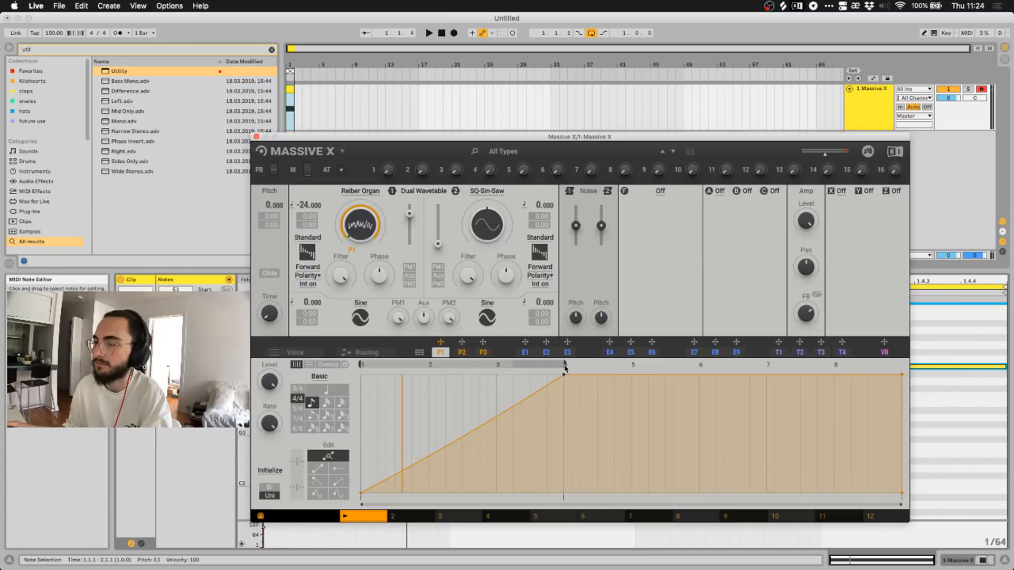
key(space)
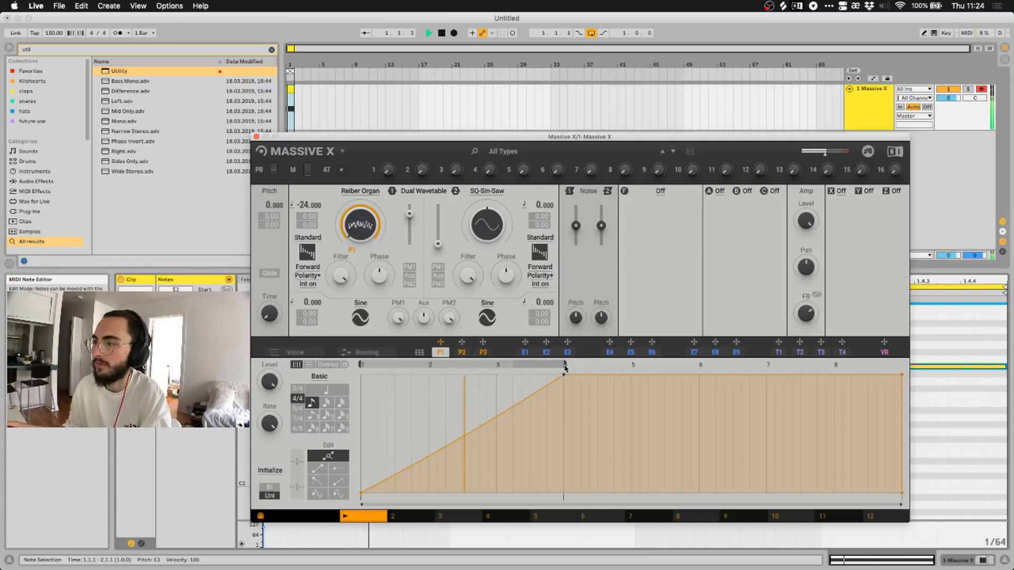
drag(564, 368, 622, 370)
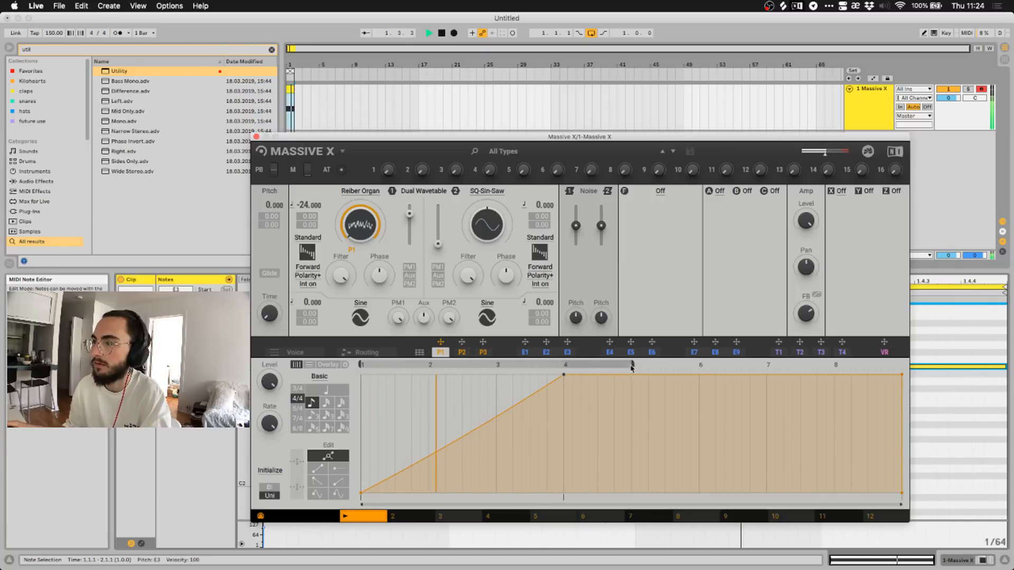
drag(564, 375, 631, 374)
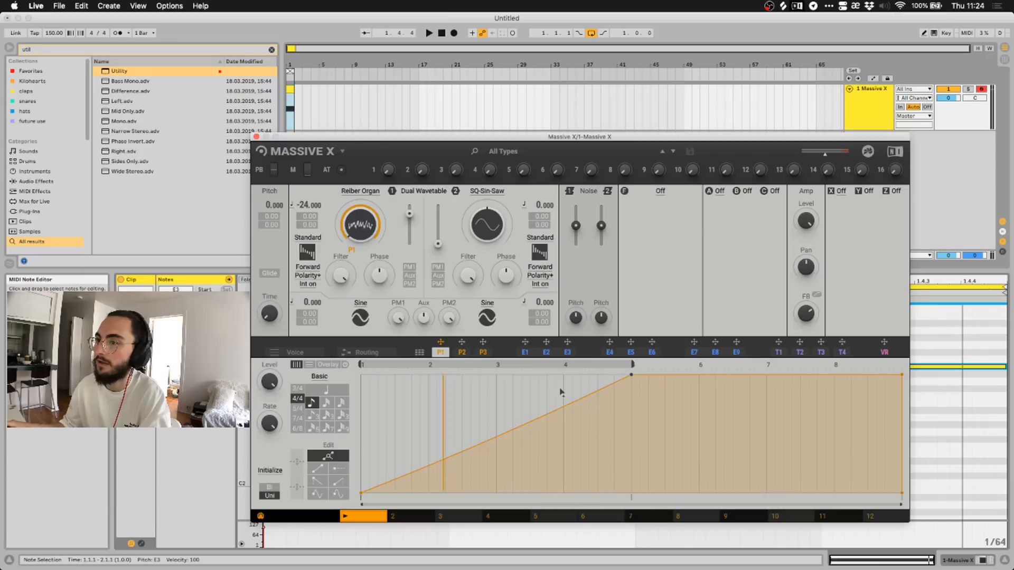
key(space)
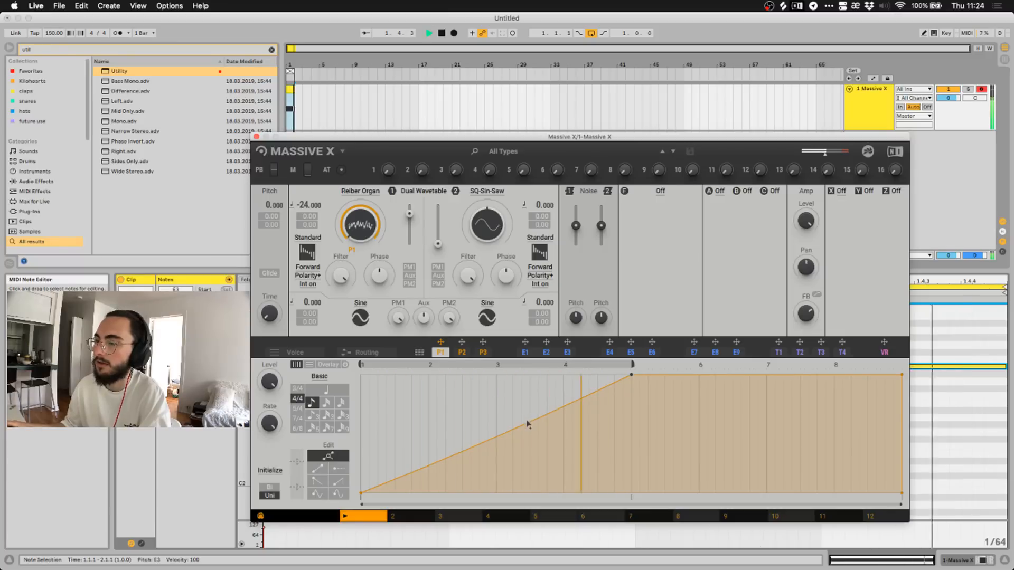
mouse_move(527, 423)
mouse_down()
mouse_move(530, 391)
mouse_move(529, 465)
mouse_move(528, 419)
mouse_up()
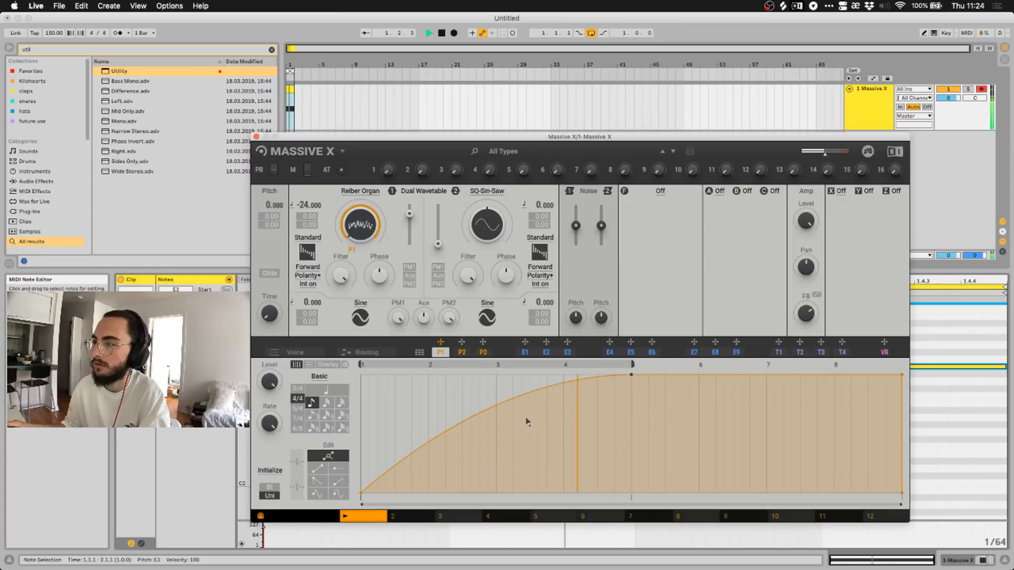
key(space)
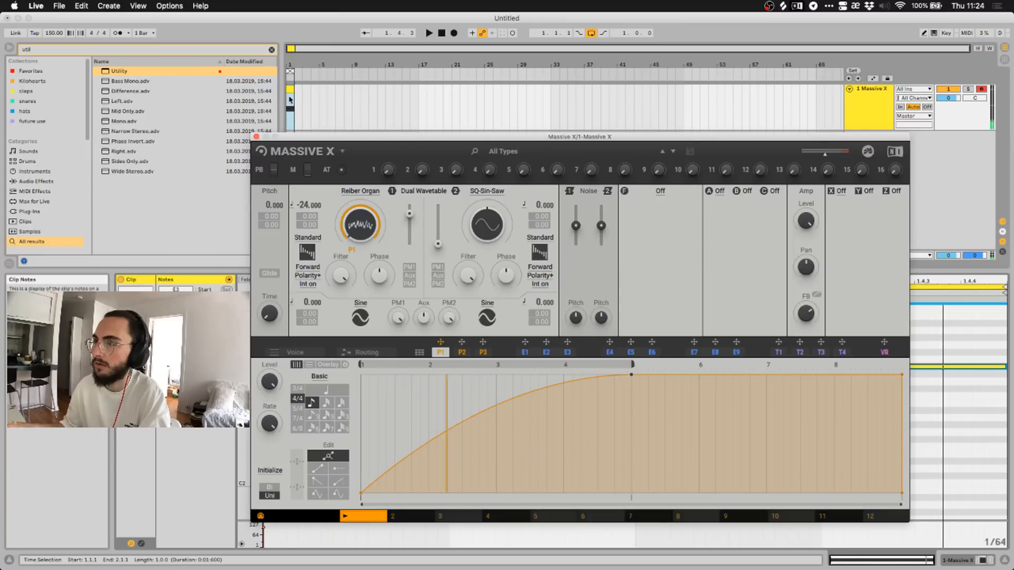
Move the Massive X window up-right and transpose the E3 note down to E2.
click(341, 132)
drag(341, 134, 439, 31)
click(301, 369)
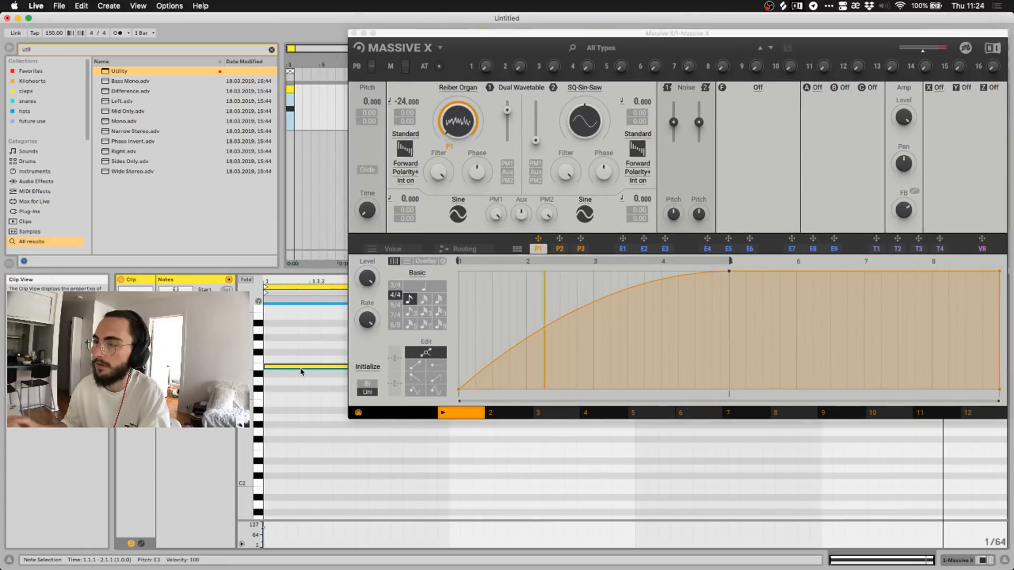
key(shift+Down)
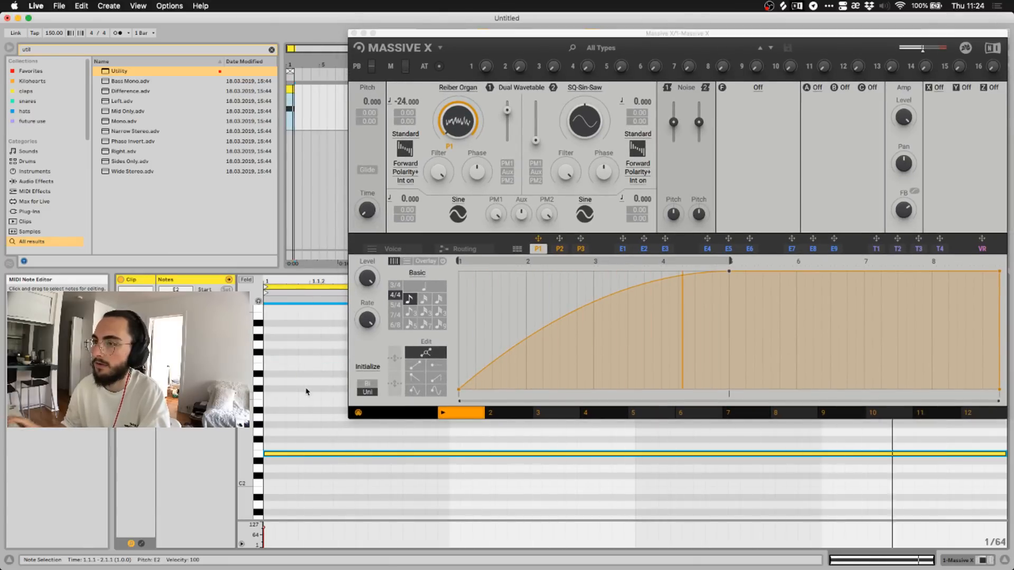
Return the note to E3, try the Simp wavetable, and reposition the Massive X window.
key(super+z)
click(465, 88)
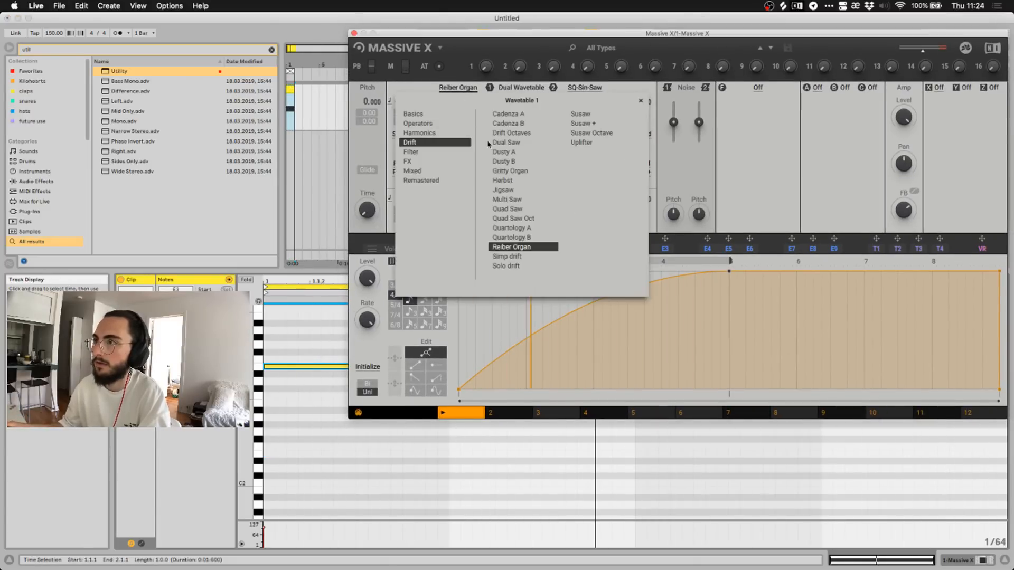
key(Down)
click(459, 43)
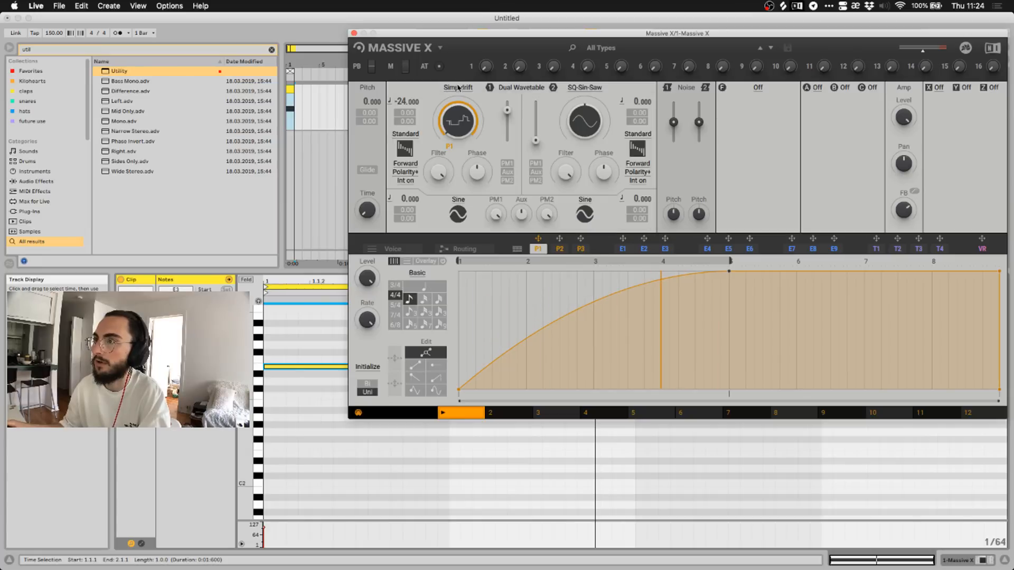
drag(460, 34, 415, 116)
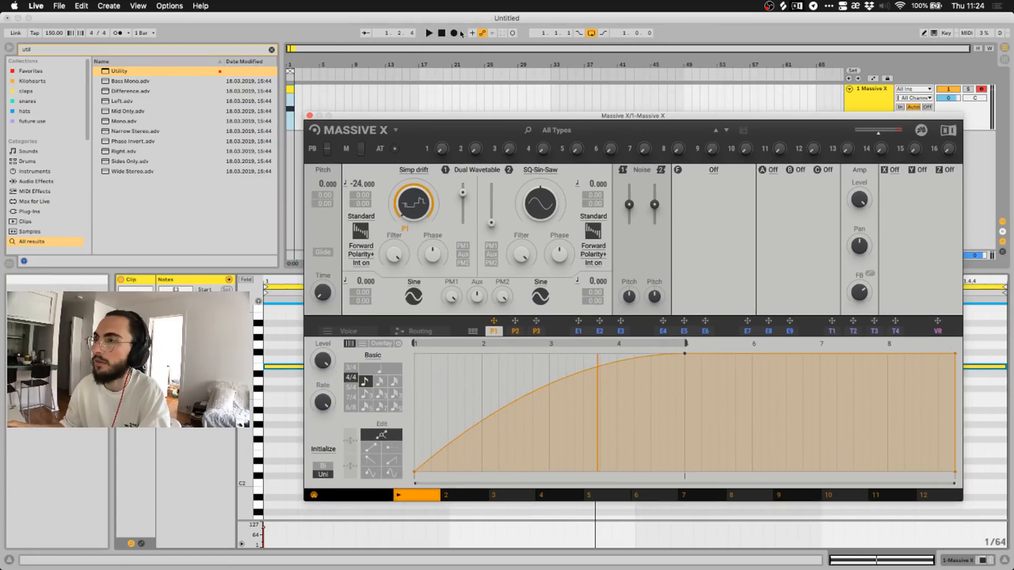
click(429, 33)
Step through the Solo, Susaw and Susaw Octave Drift wavetables, then load Uplifter.
click(414, 170)
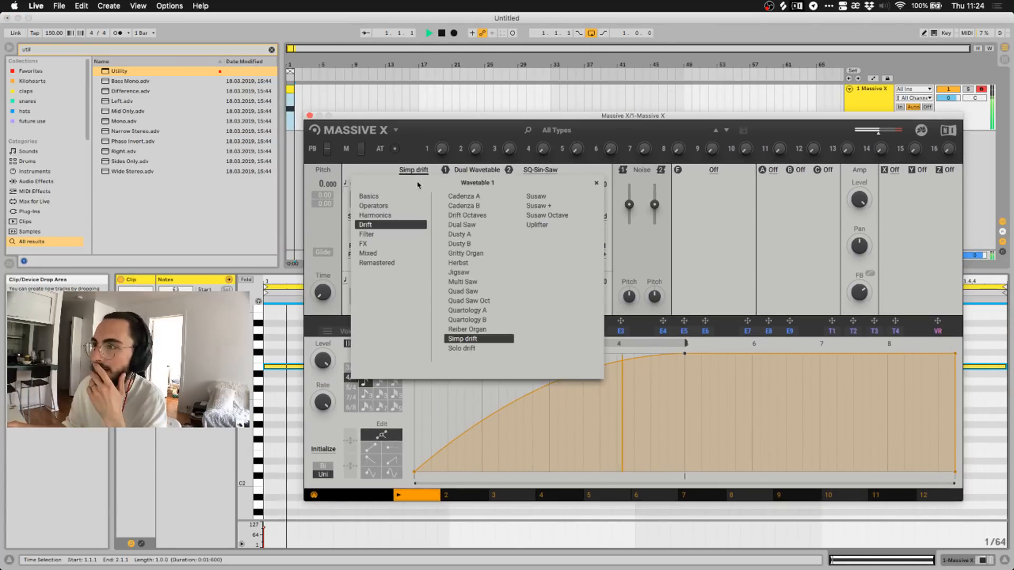
key(Down)
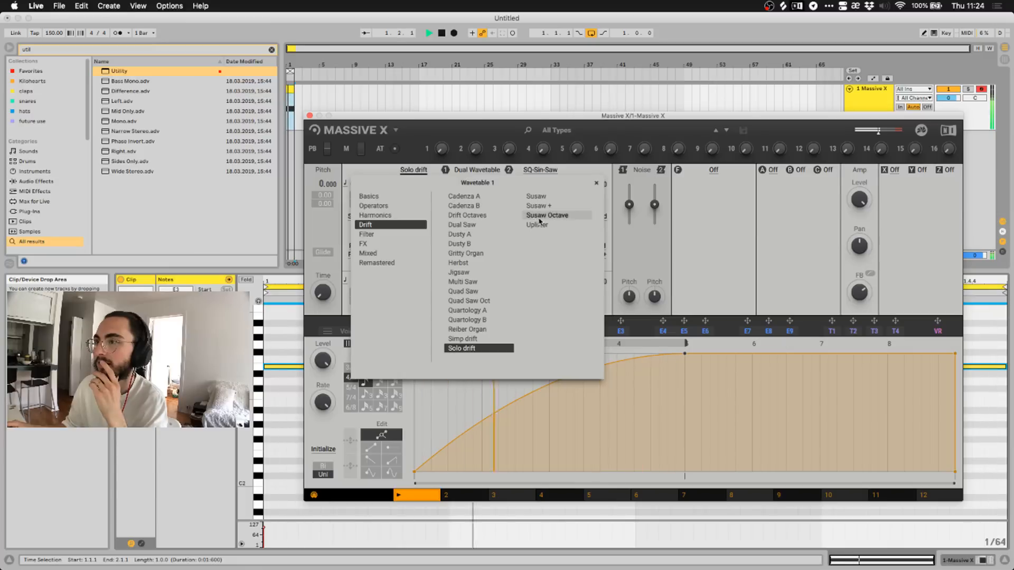
key(Down)
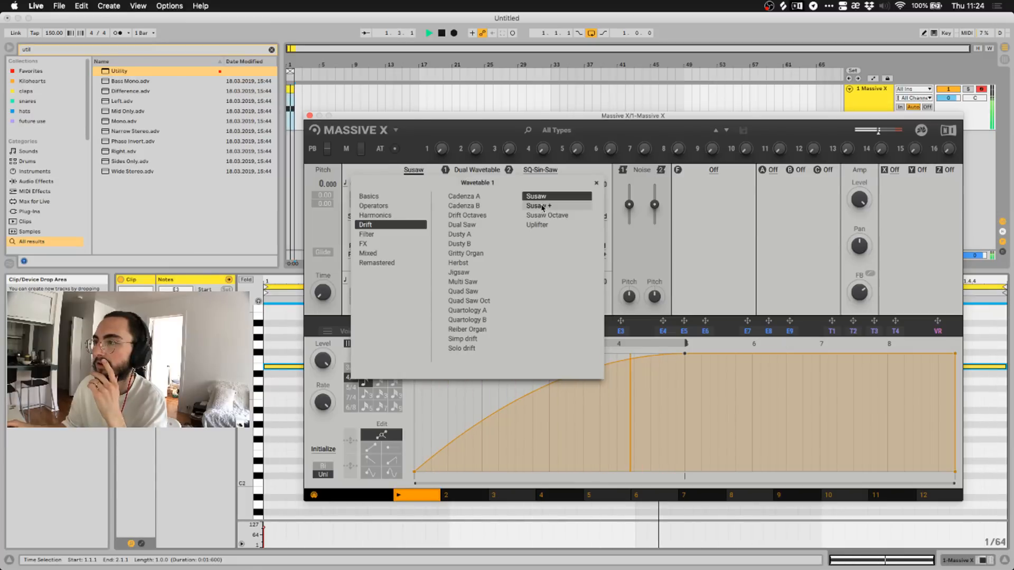
key(Down)
key(Down)
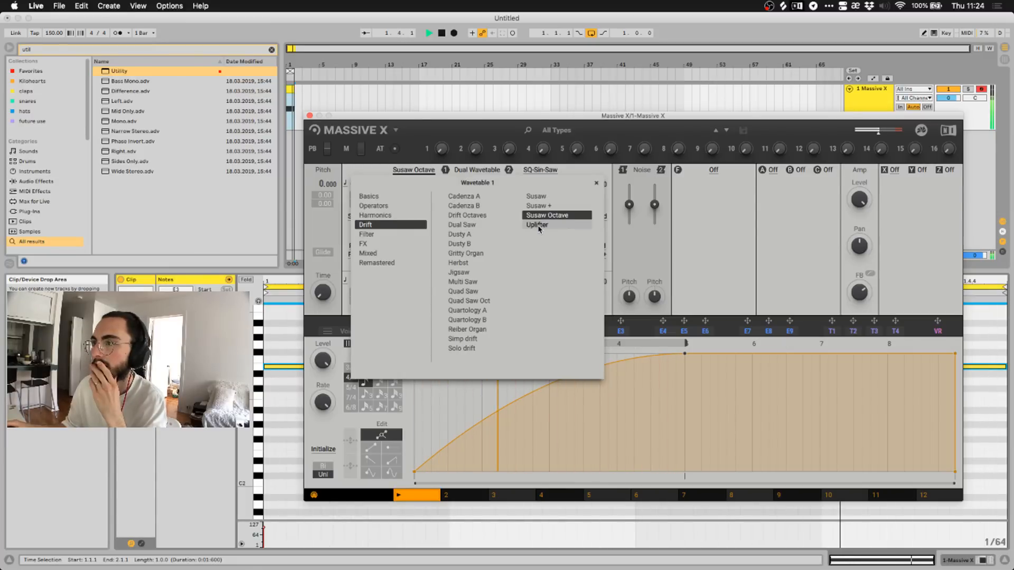
click(537, 225)
Audition Filter wavetables BP Driven Saw, BP Driven SQ and LP Saw, ending on LP Xbit SQ.
click(367, 234)
click(469, 196)
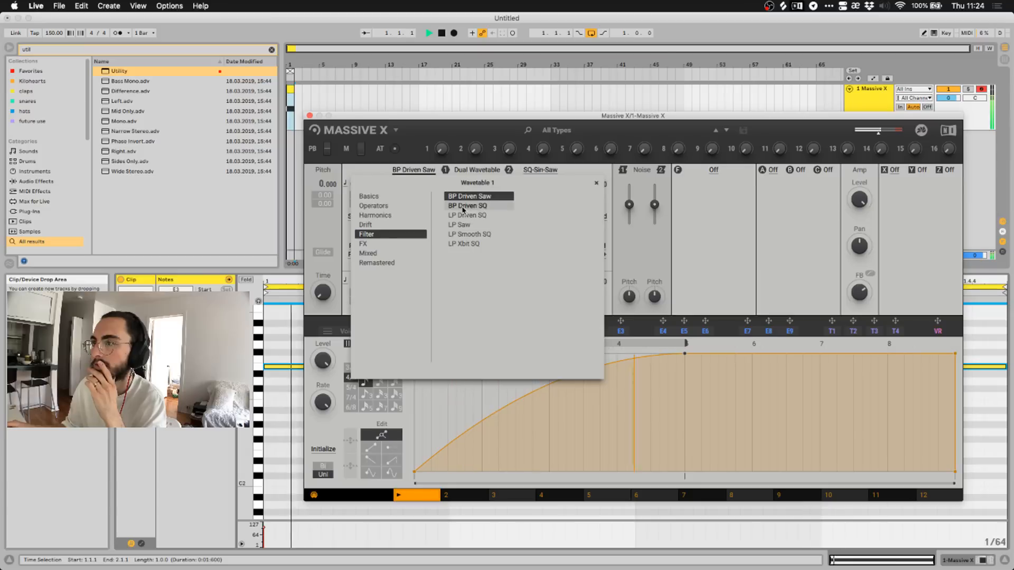
click(462, 208)
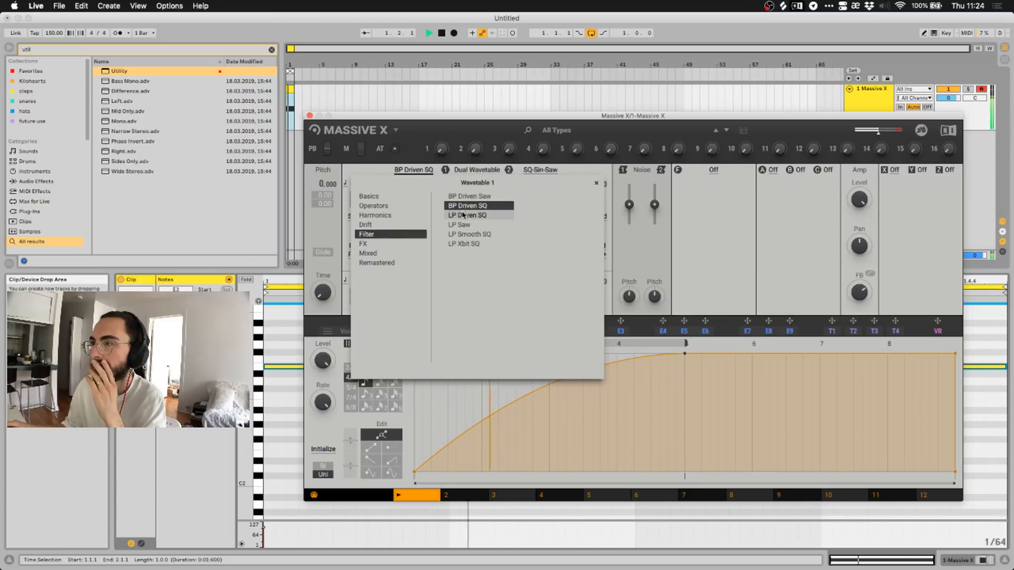
click(464, 225)
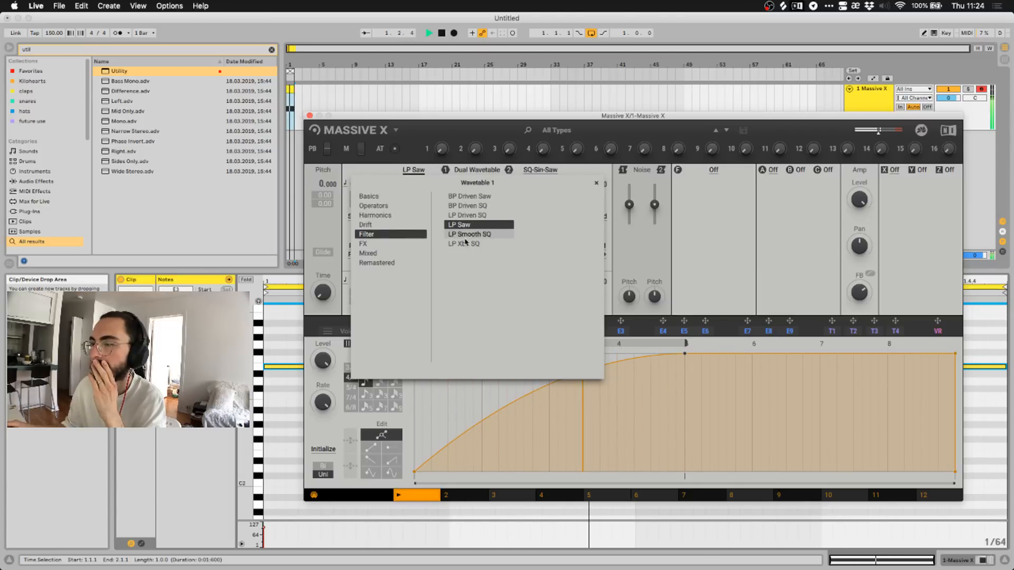
click(465, 245)
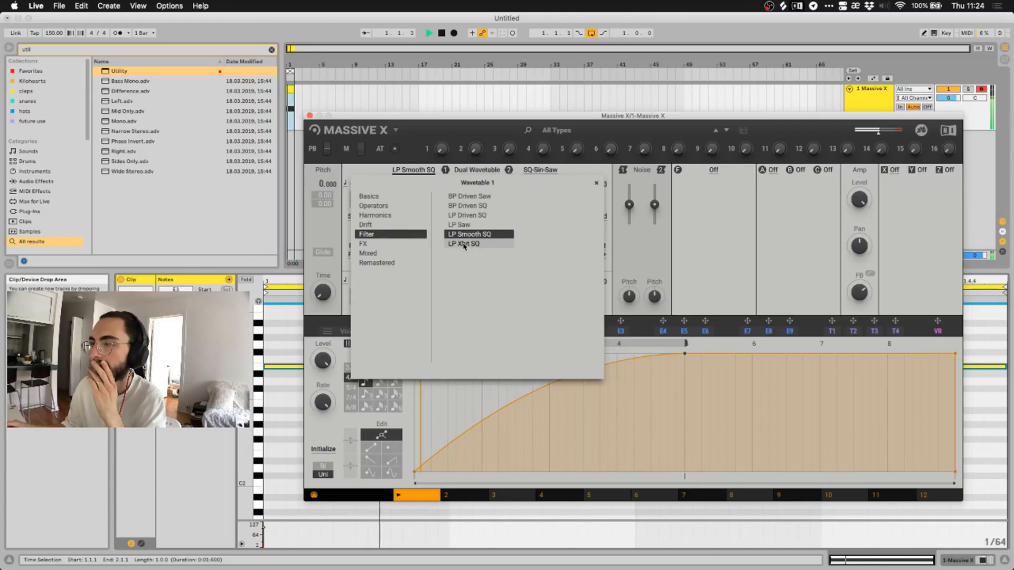
click(365, 243)
Try the FX wavetables Durish, Jungle Morse and Noise Seed, then replay on Pladep.
click(465, 196)
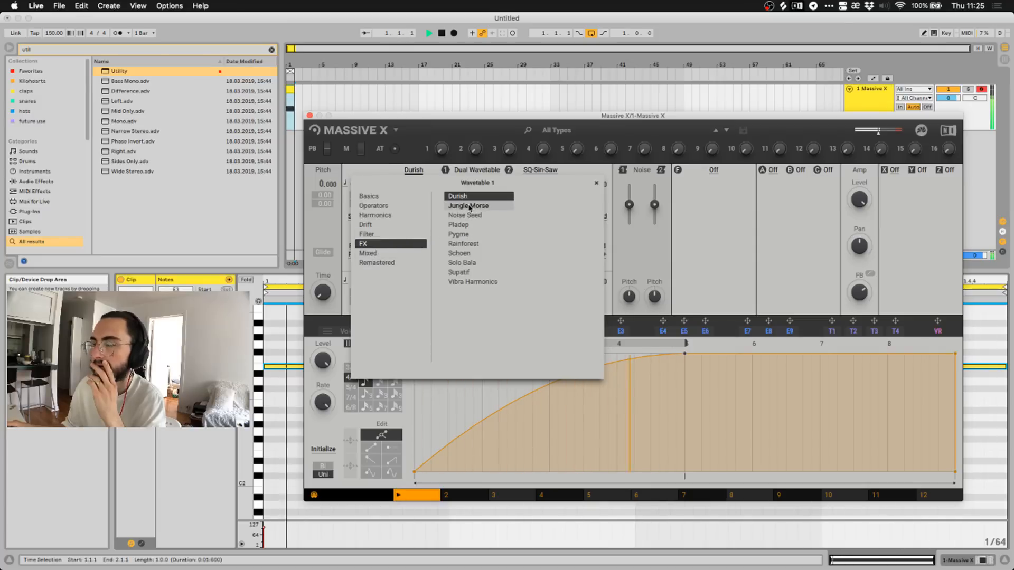
click(469, 207)
click(466, 216)
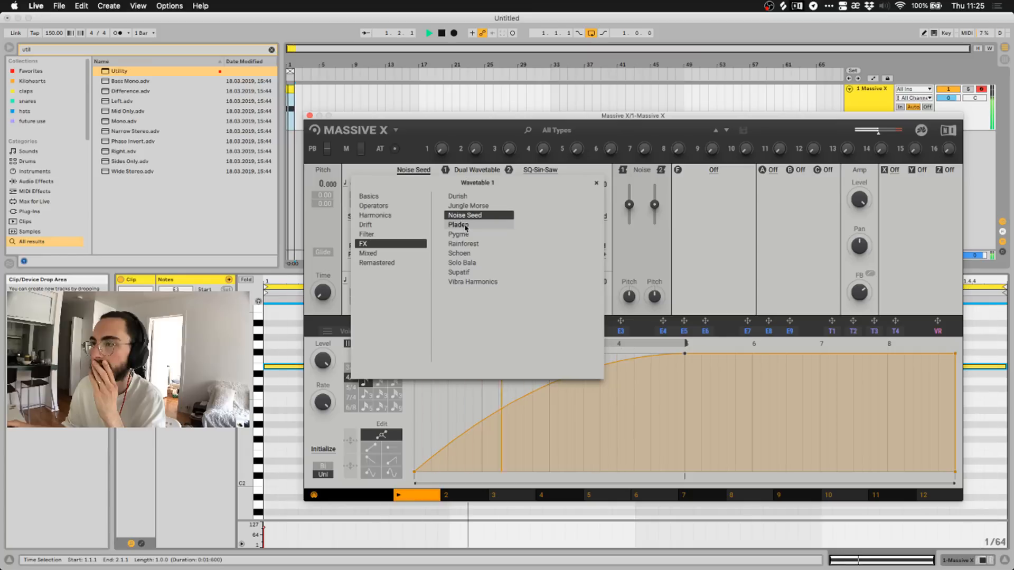
click(466, 226)
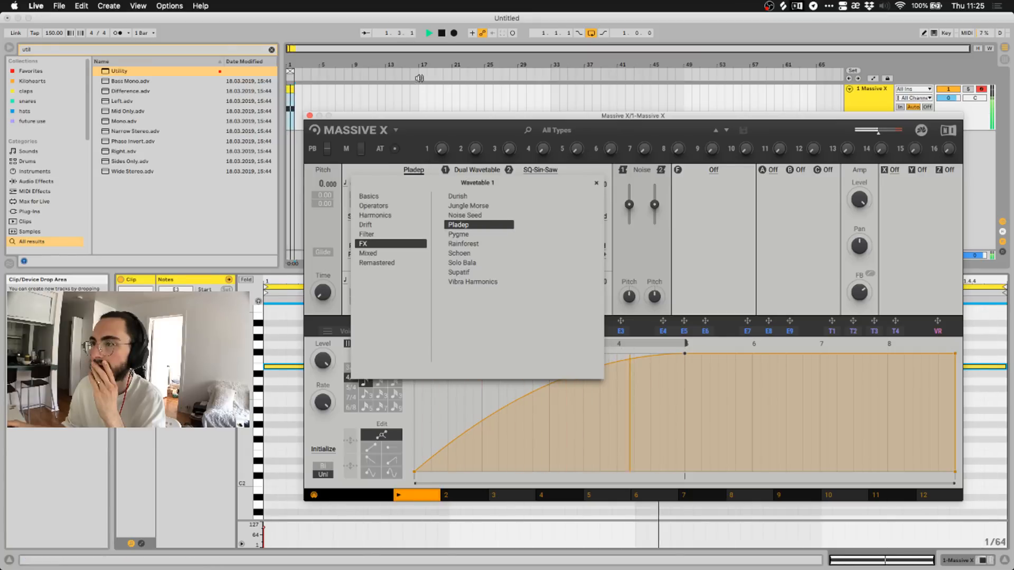
click(443, 33)
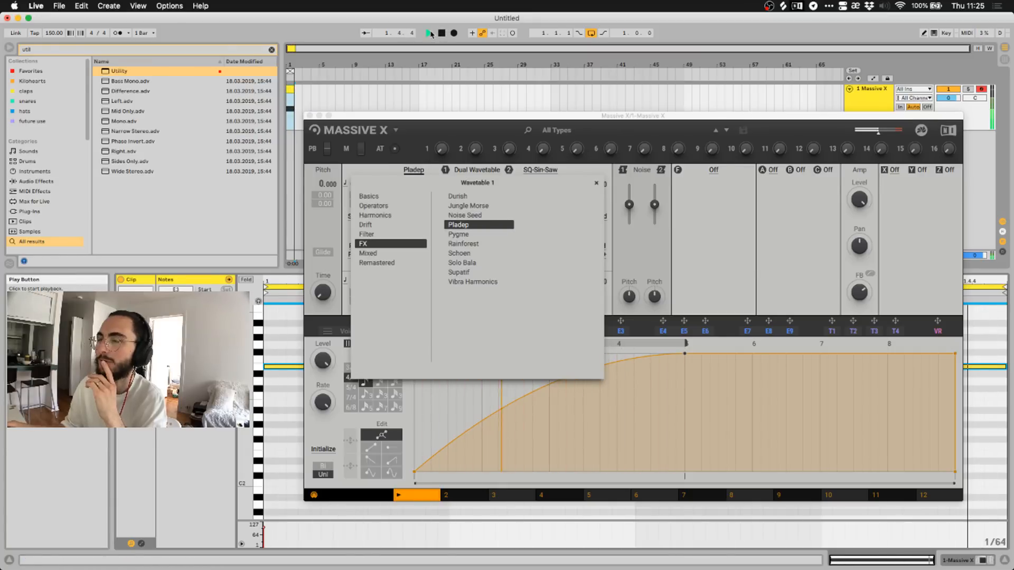
click(429, 33)
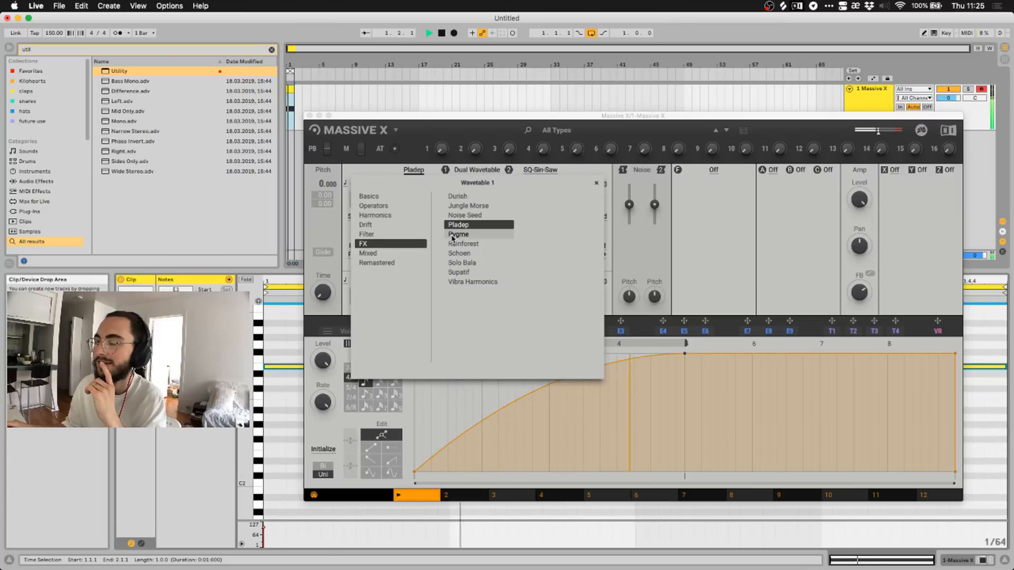
Audition Pygme through Vibra Harmonics and the first FX tables, returning to Pladep and replaying.
click(452, 235)
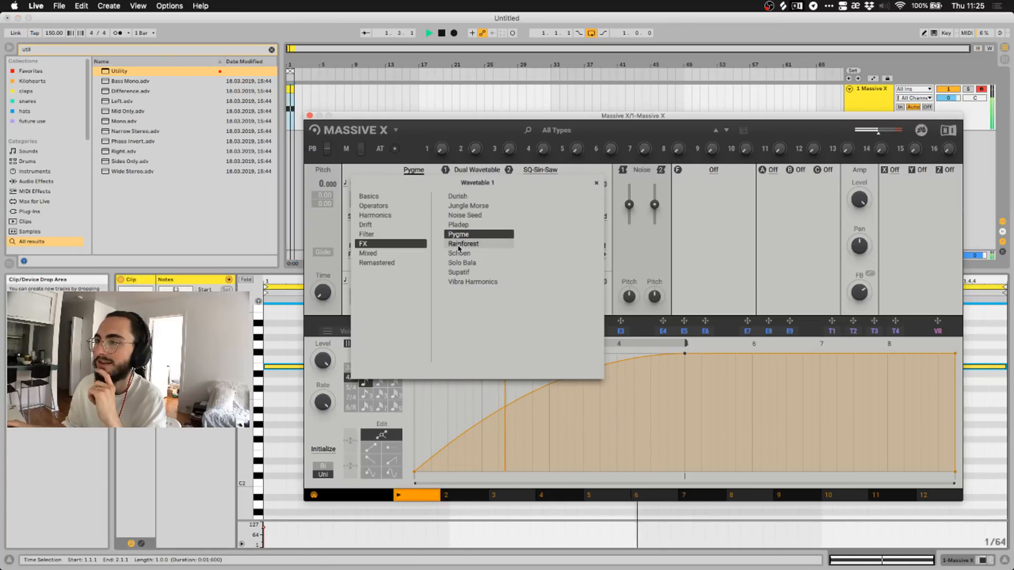
click(458, 245)
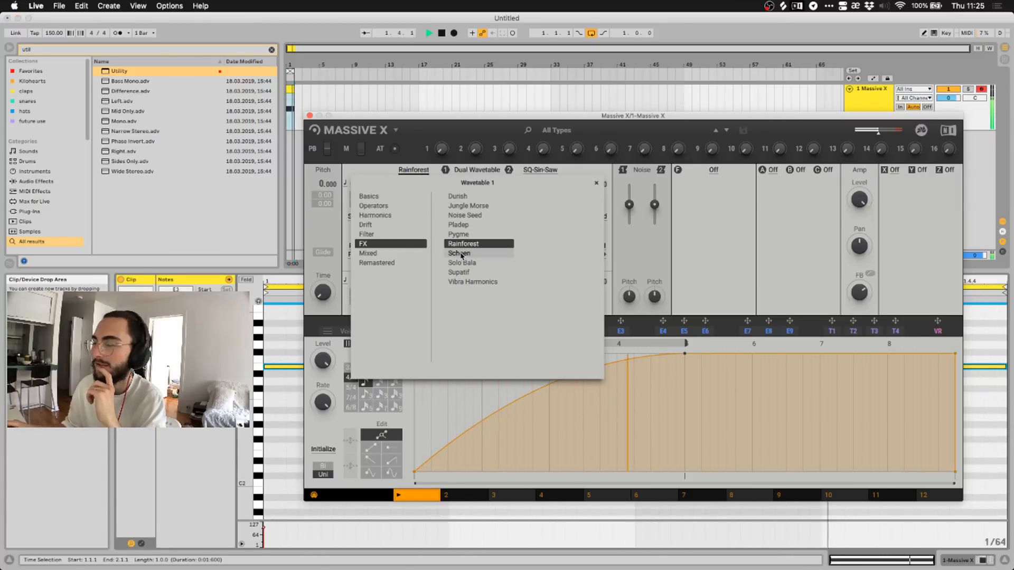
click(459, 253)
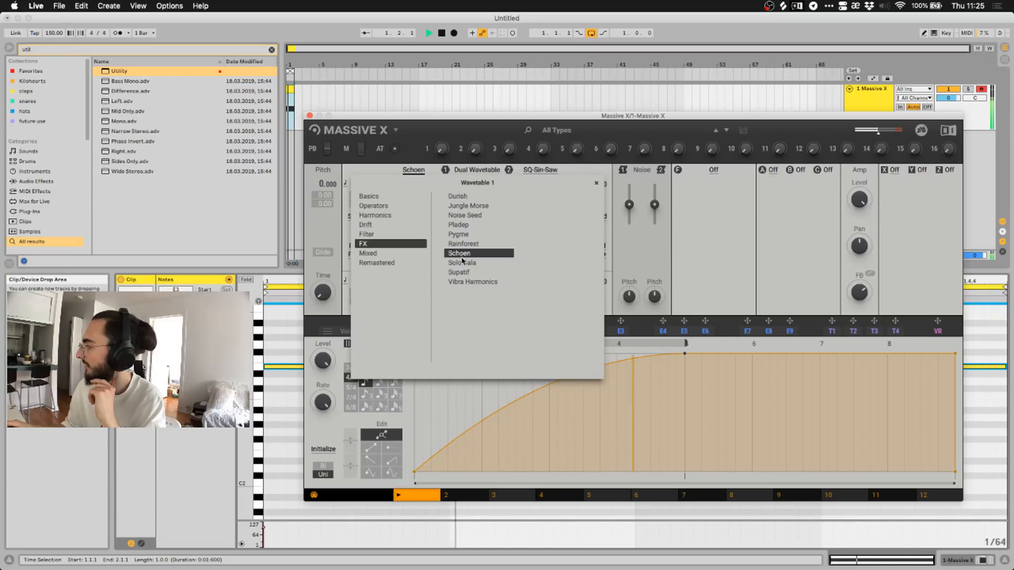
click(466, 263)
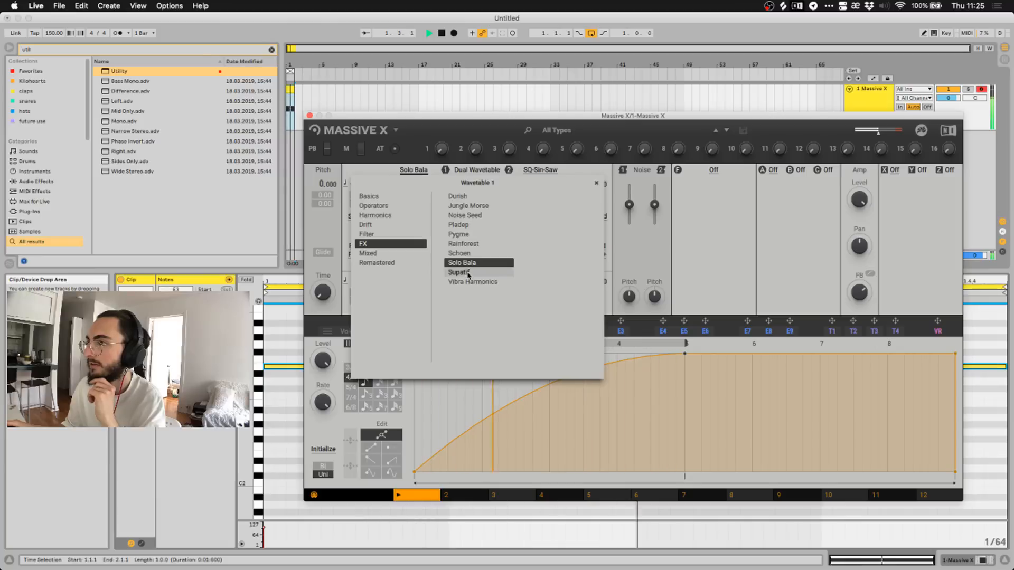
click(467, 273)
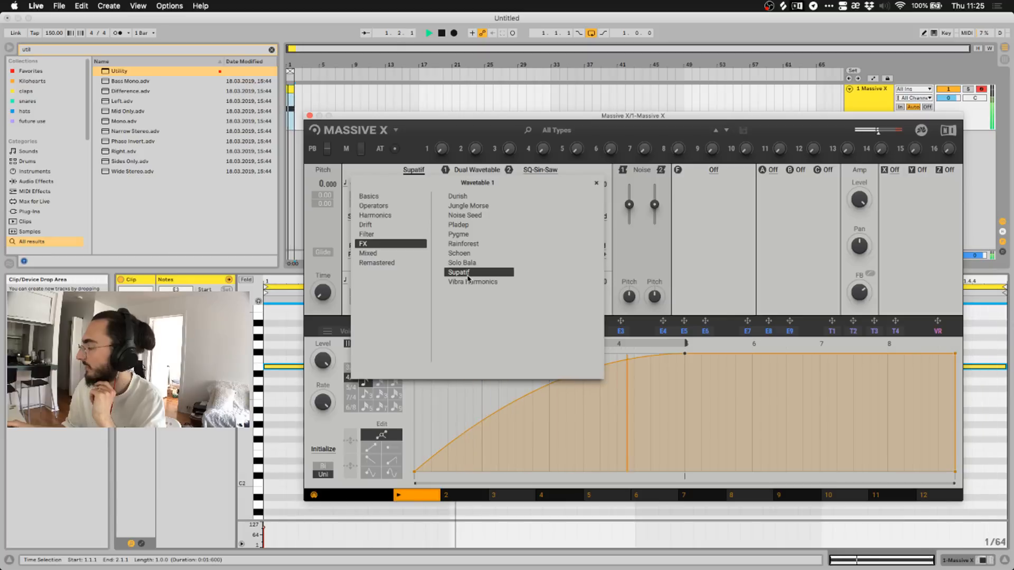
click(473, 283)
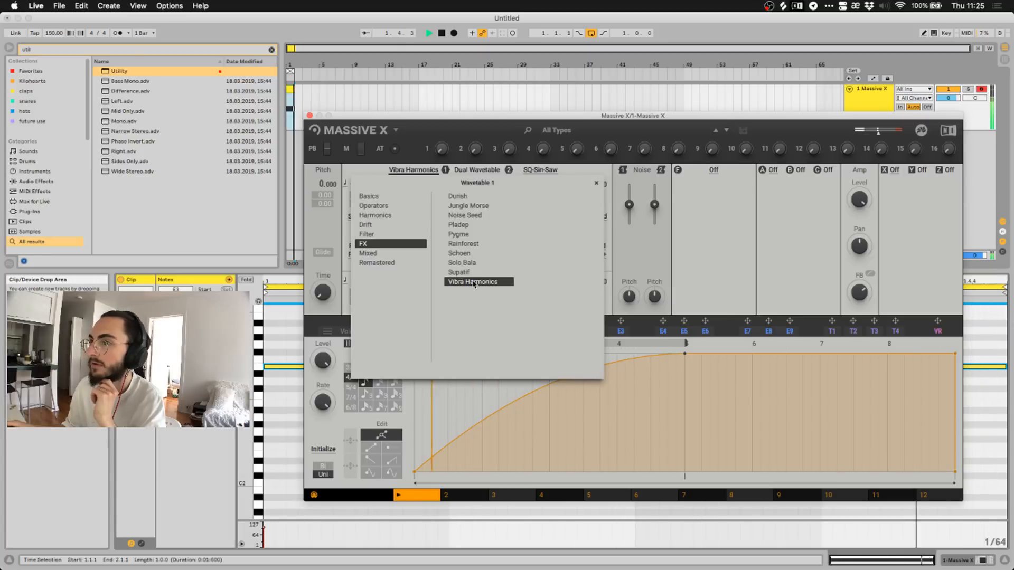
click(468, 206)
click(458, 196)
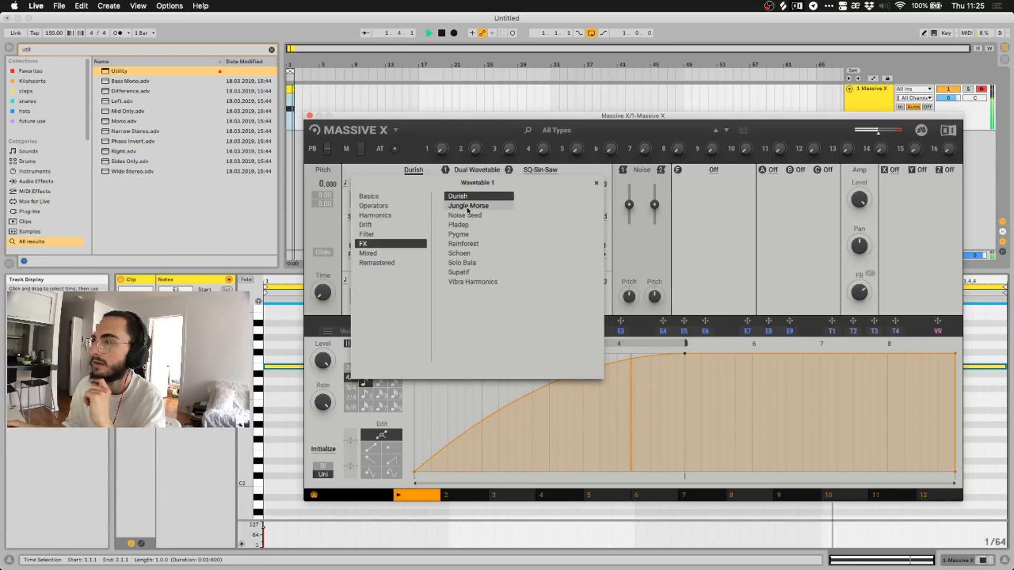
click(465, 215)
click(467, 225)
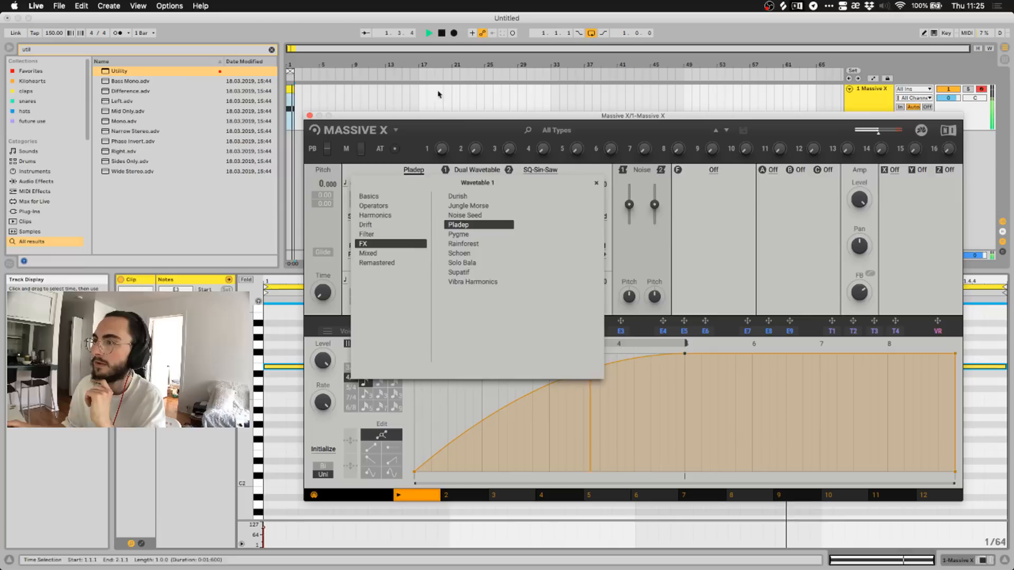
click(429, 34)
click(430, 35)
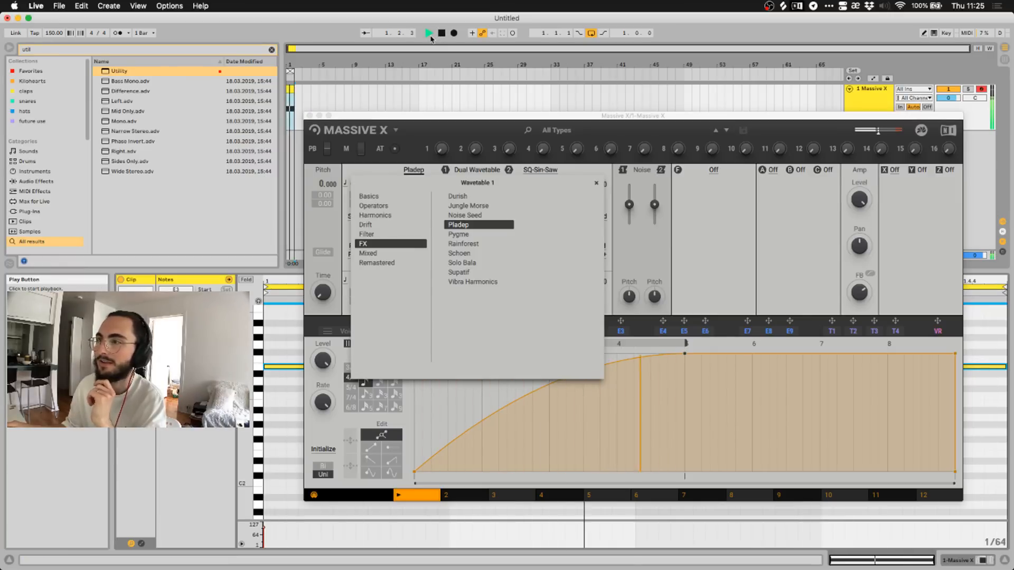
Audition the Mixed wavetables Atari SQ, Flower, Flower SQ and Glitter, then replay on Groll.
click(369, 253)
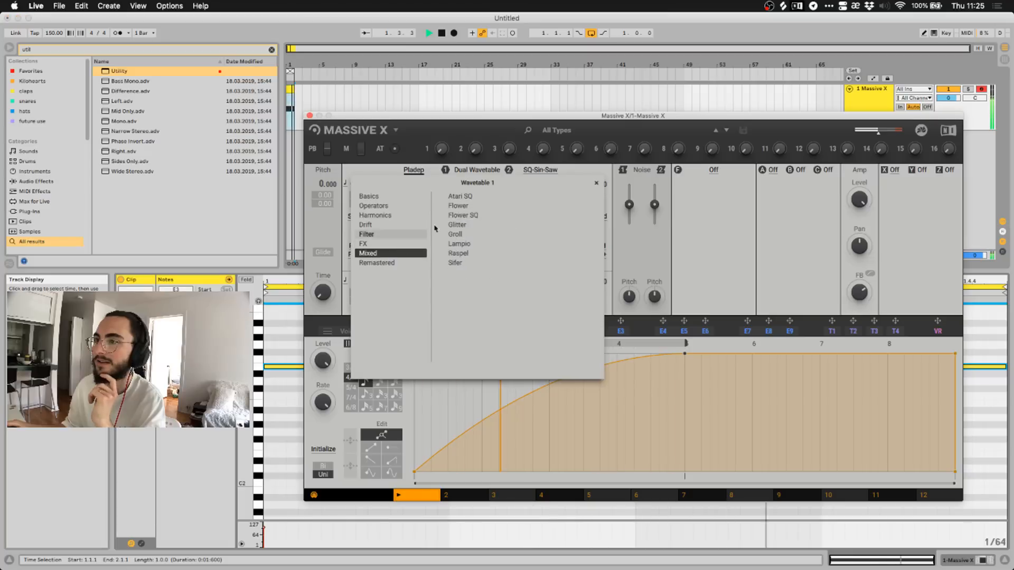
click(458, 199)
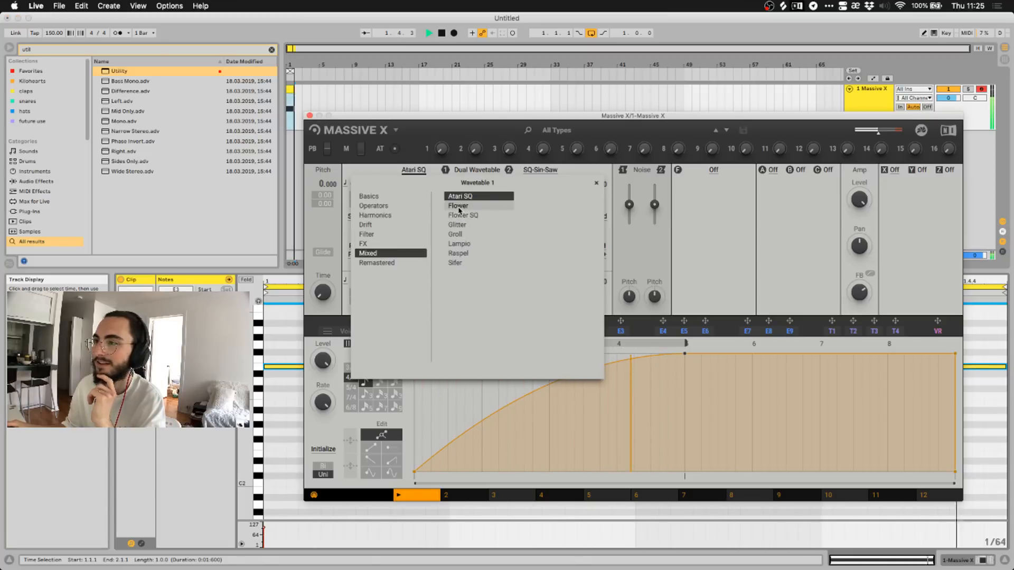
click(459, 207)
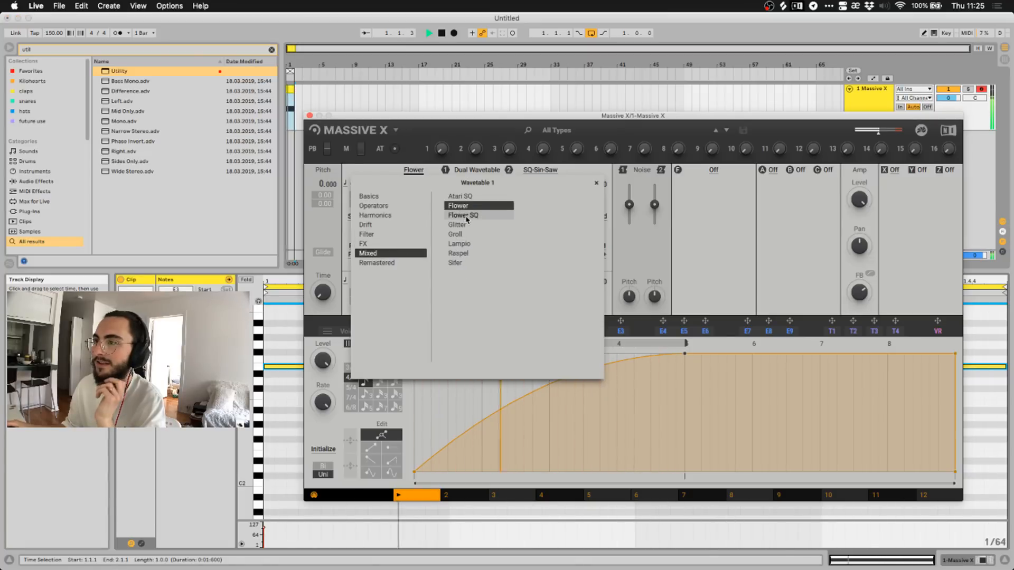
click(462, 215)
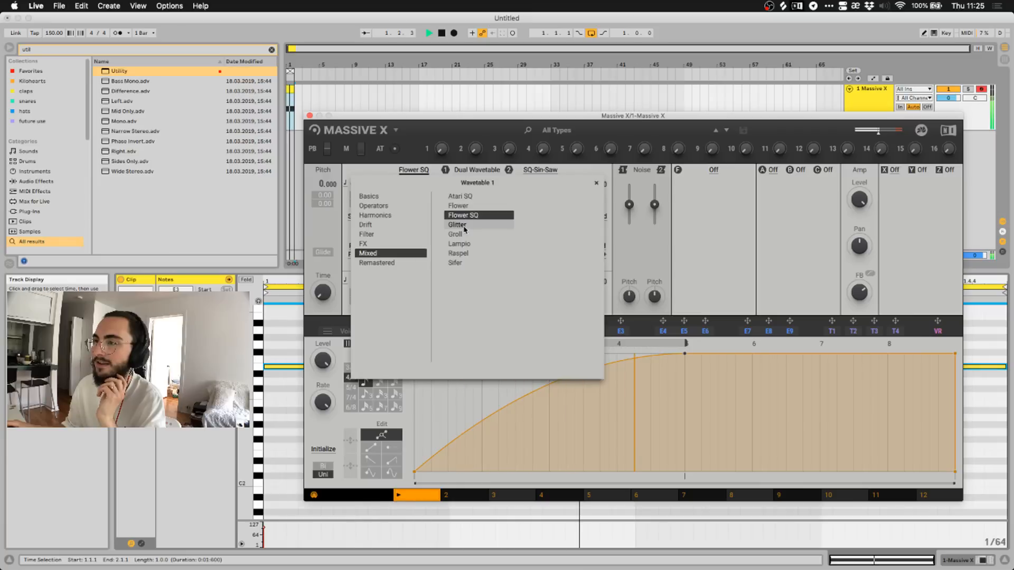
click(464, 229)
click(465, 235)
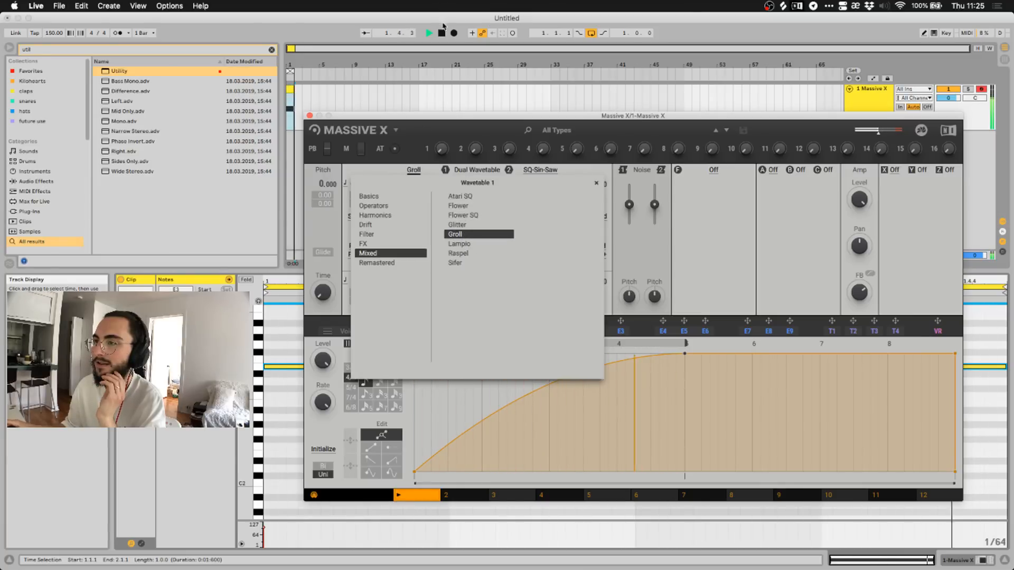
click(429, 33)
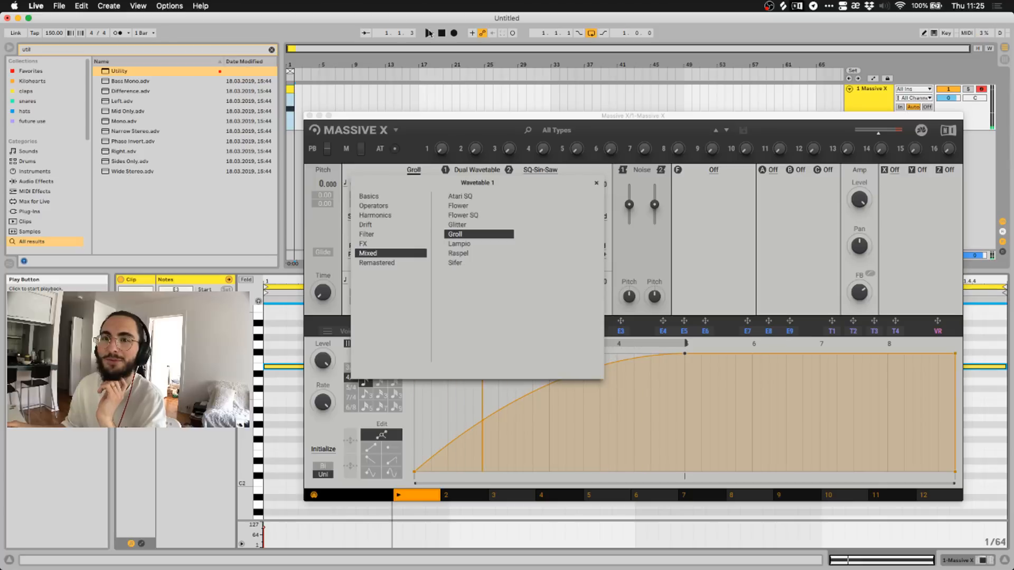
key(space)
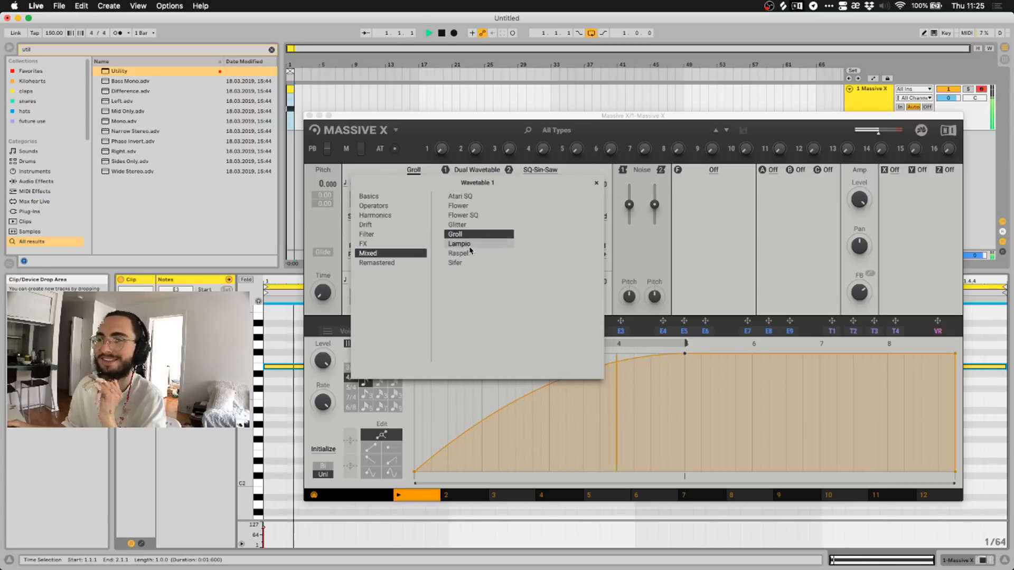
Try Lampio, Raspel and Sifer, replay Groll, then load Remastered > Arctic.
click(476, 248)
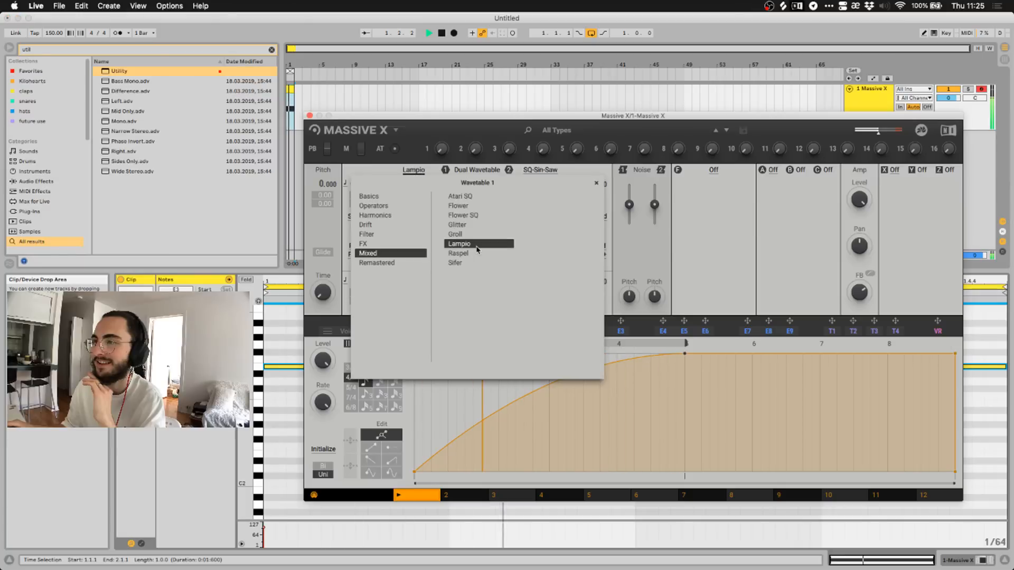
click(467, 253)
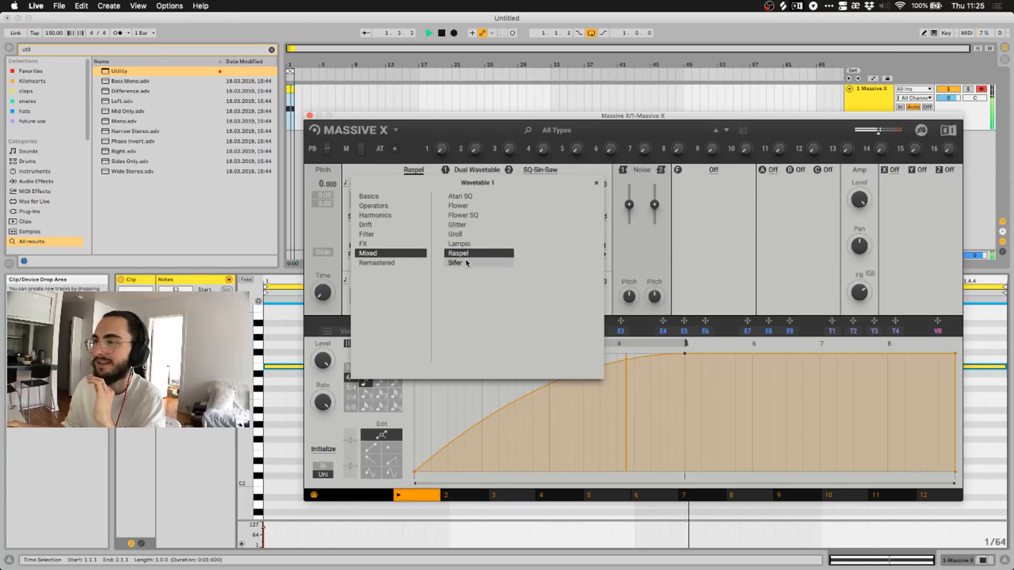
click(466, 263)
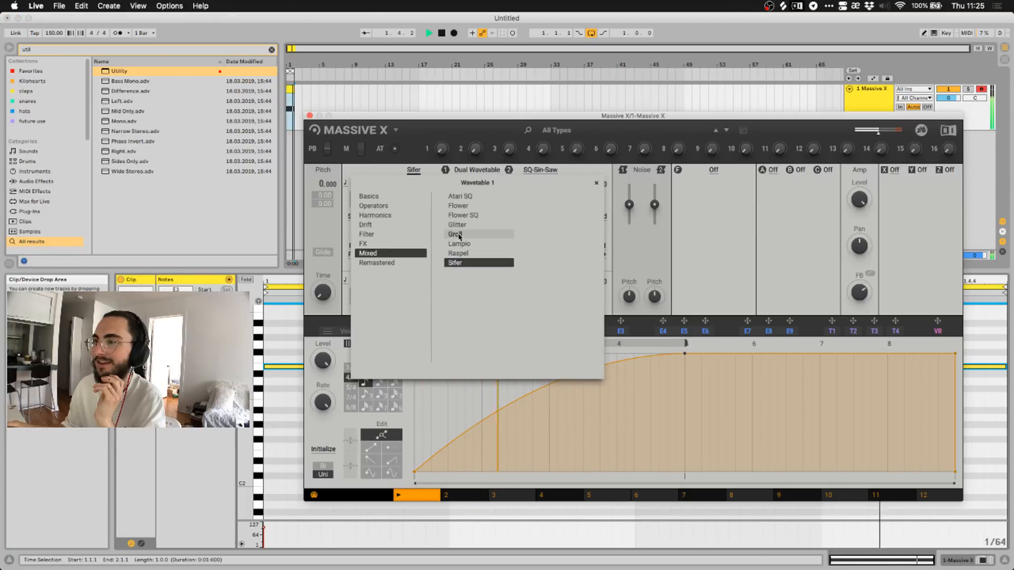
click(459, 234)
click(429, 34)
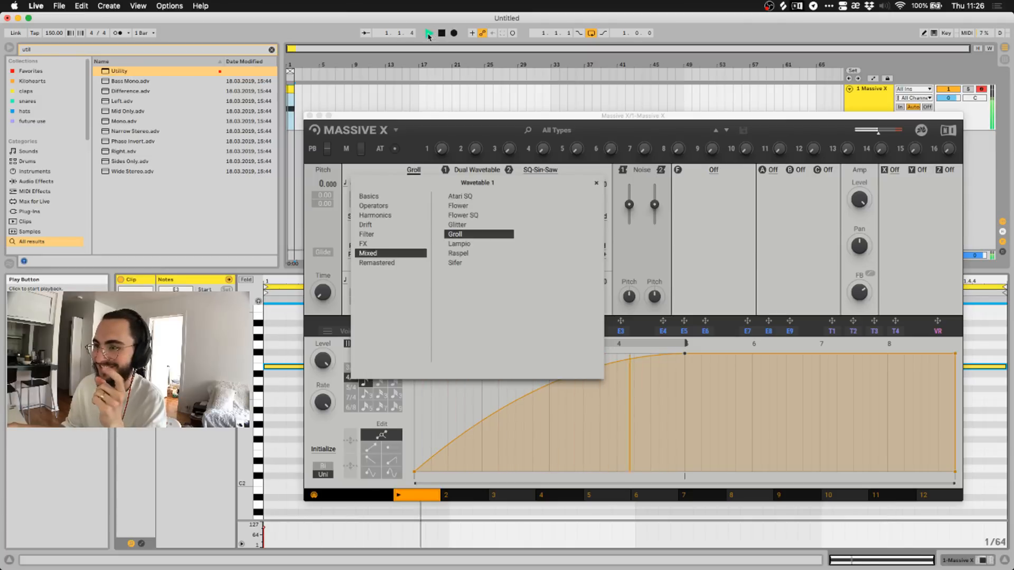
click(392, 260)
click(457, 197)
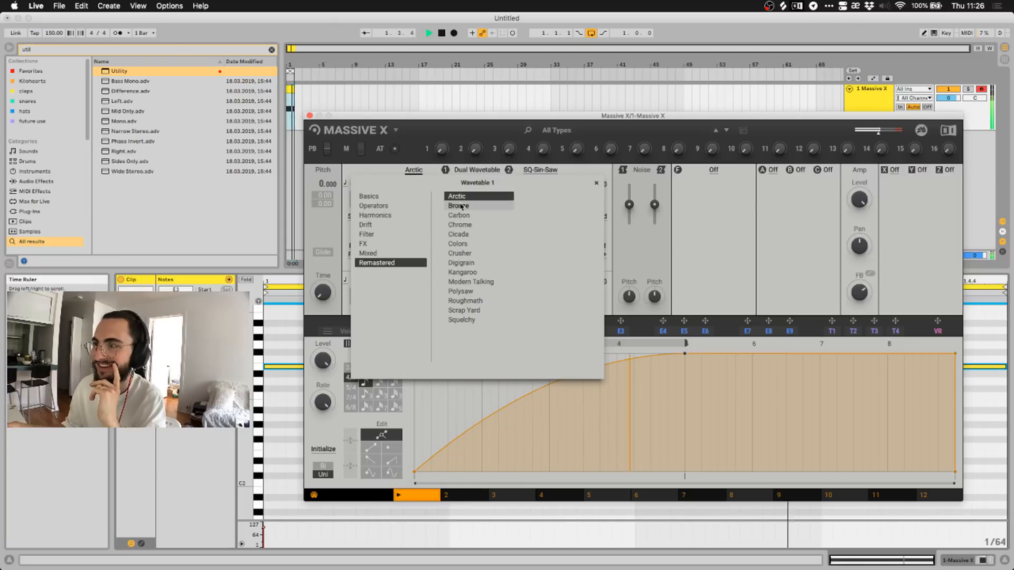
Audition the Remastered wavetables Bronze, Carbon, Chrome, Cicada and Colors with playback restarted.
click(460, 206)
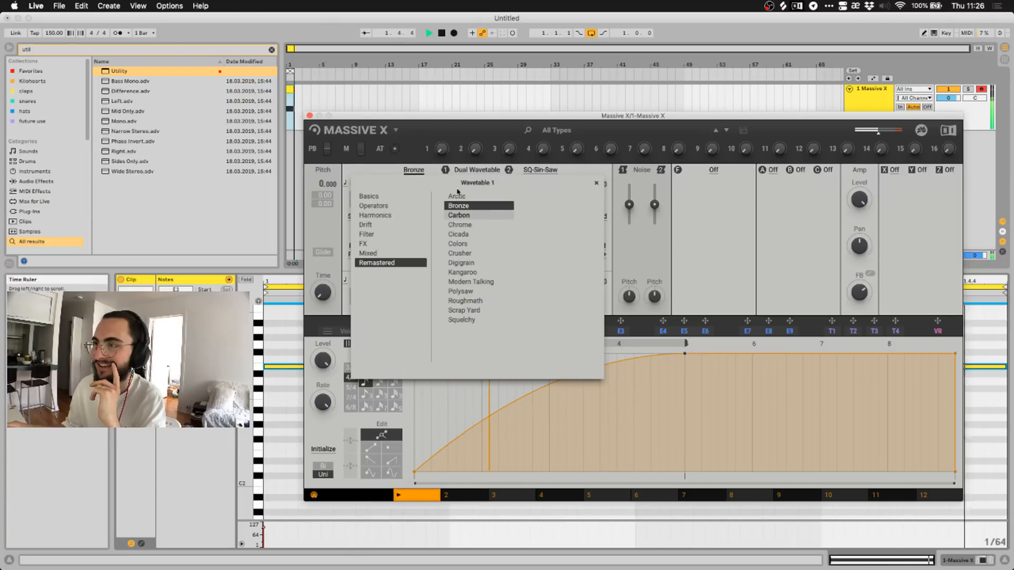
click(442, 32)
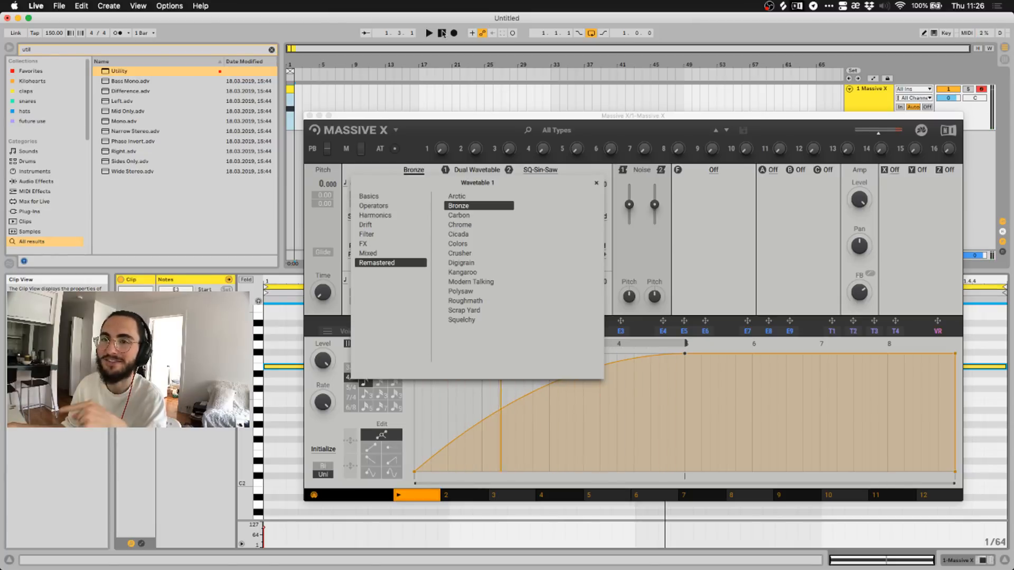
click(429, 33)
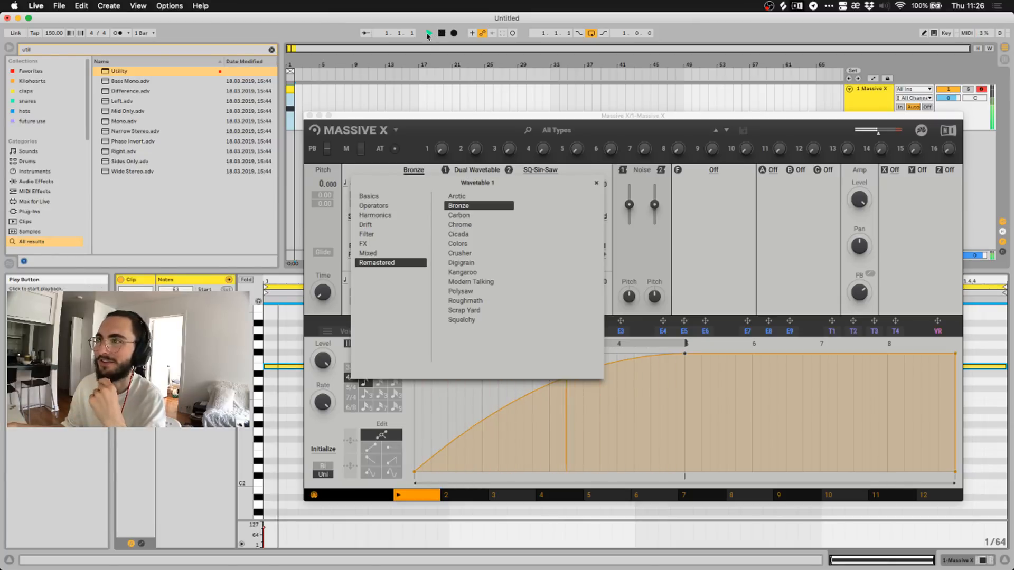
click(463, 217)
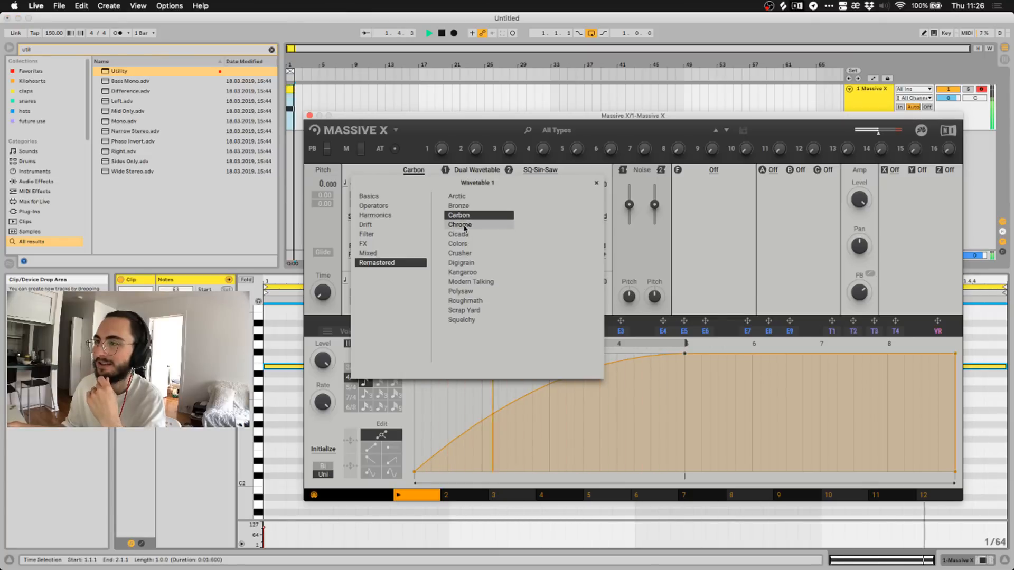
click(465, 226)
click(462, 234)
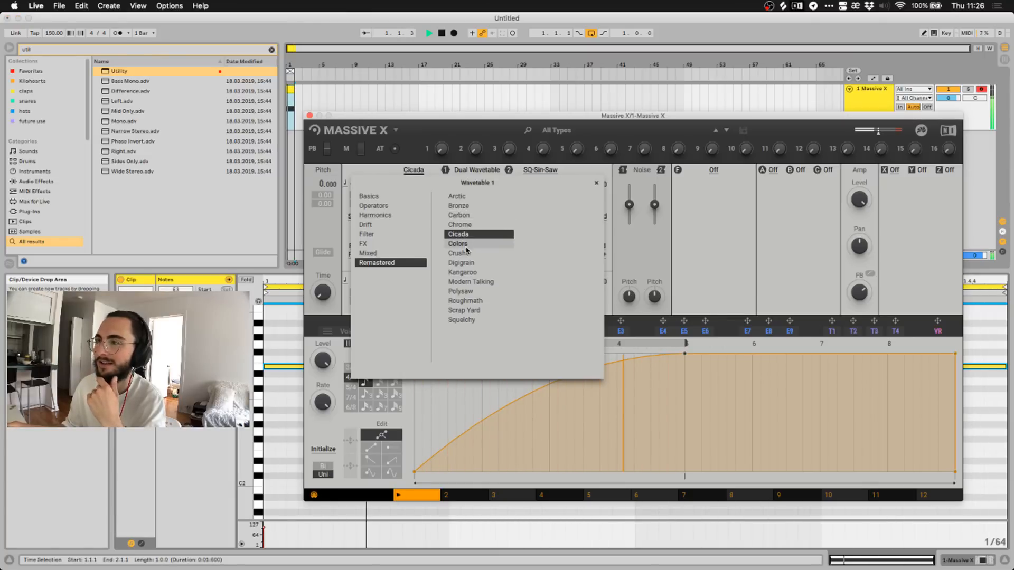
click(465, 244)
Continue through Crusher, Digigrain, Kangaroo, Modern Talking, Polysaw, Roughmath, Scrap Yard and Squelchy.
click(468, 254)
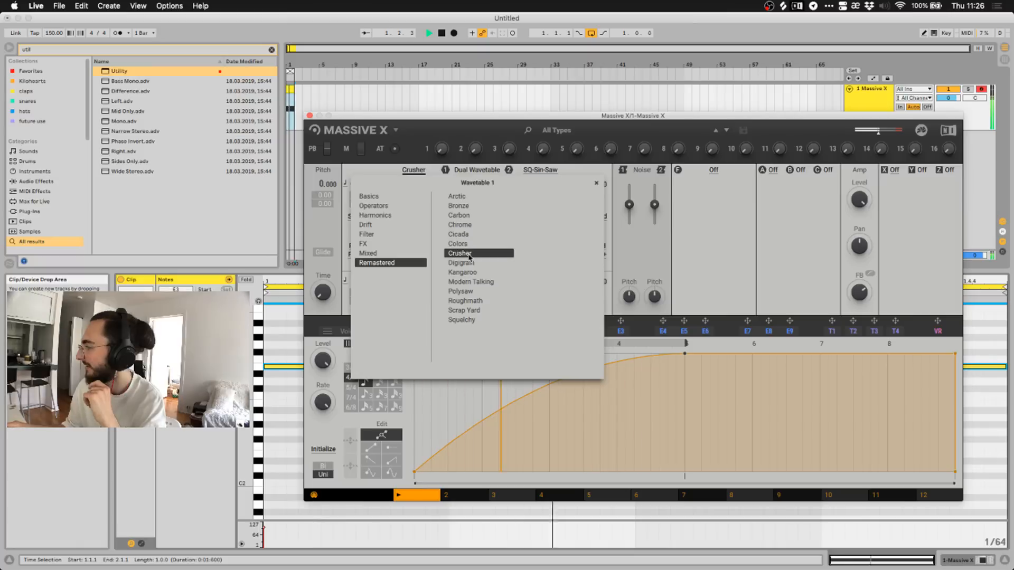
click(470, 263)
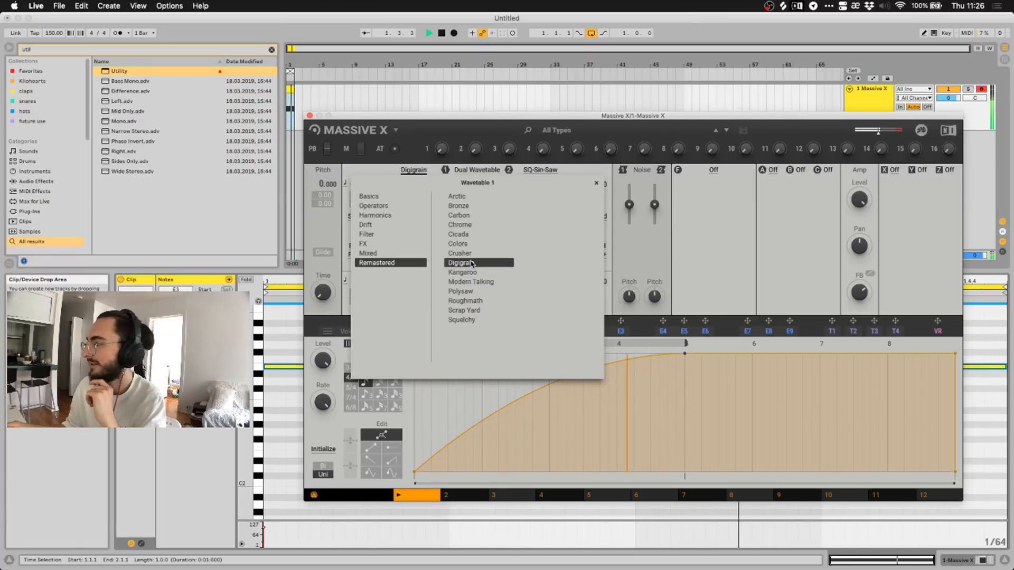
click(472, 272)
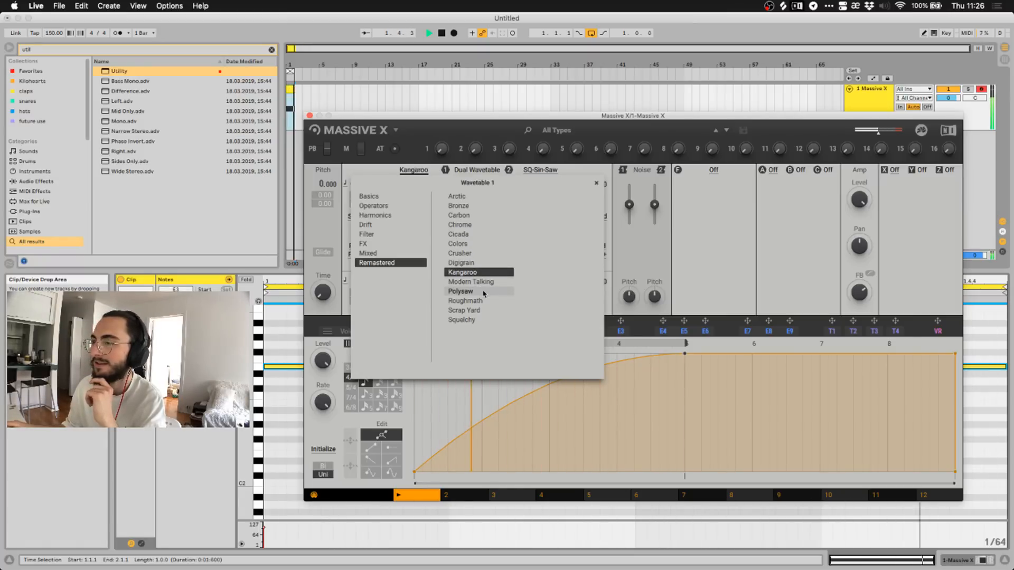
click(475, 282)
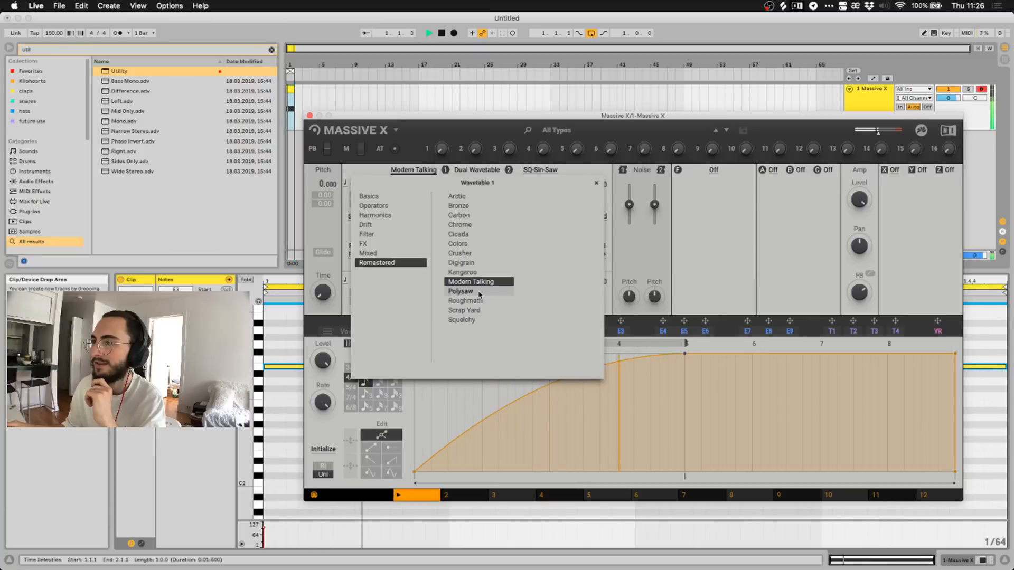
click(479, 292)
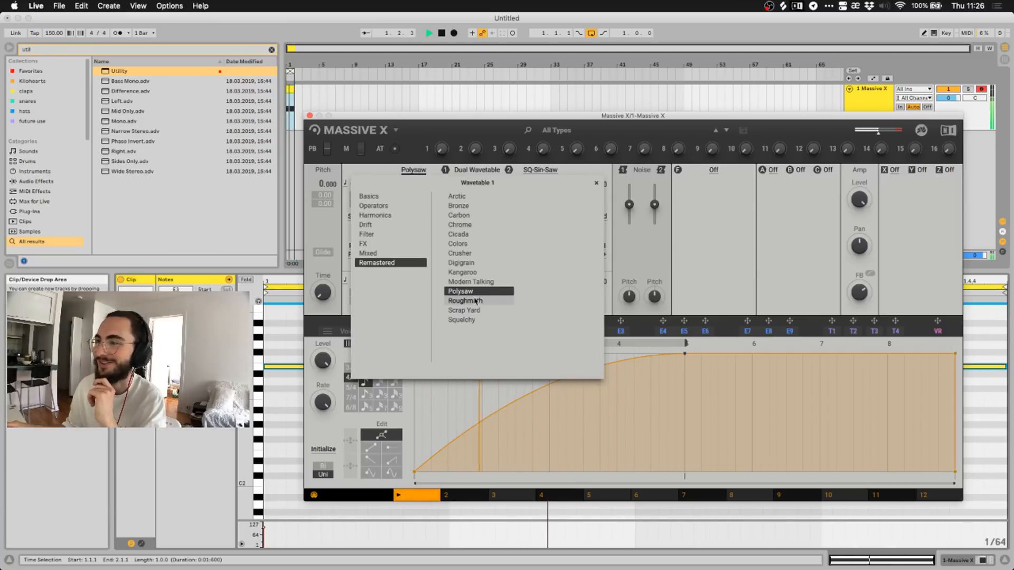
click(474, 301)
click(468, 311)
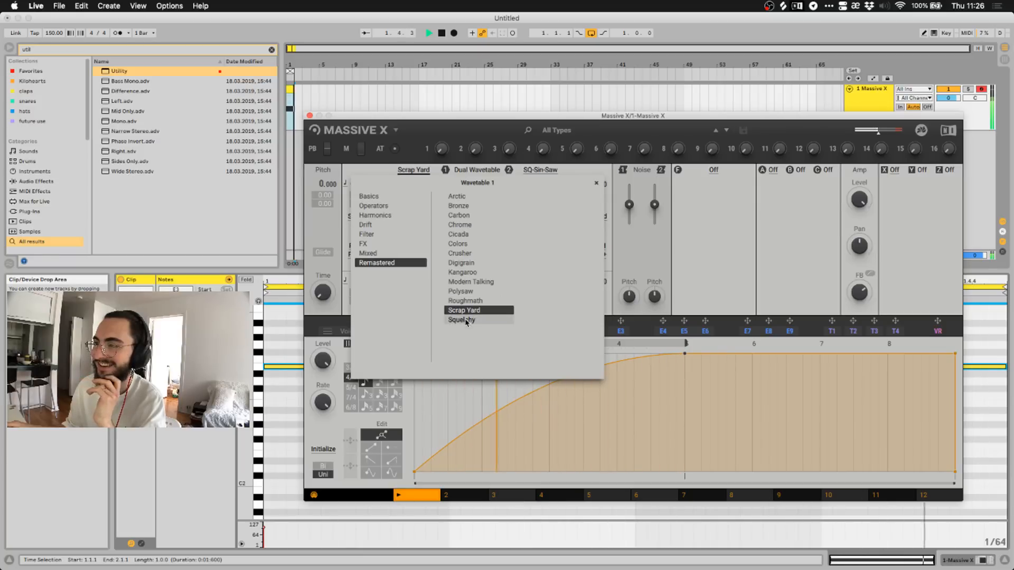
click(466, 320)
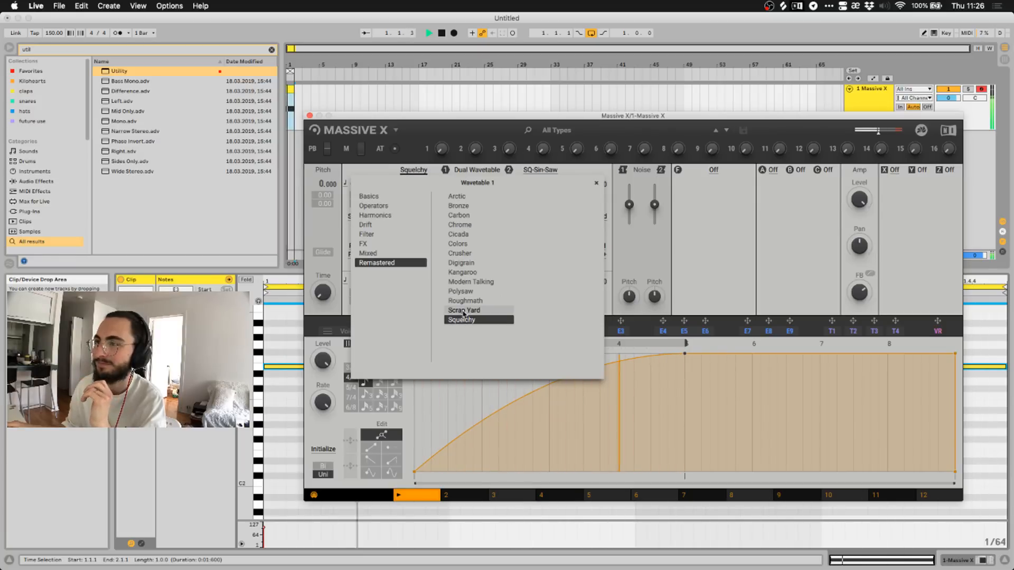
click(417, 172)
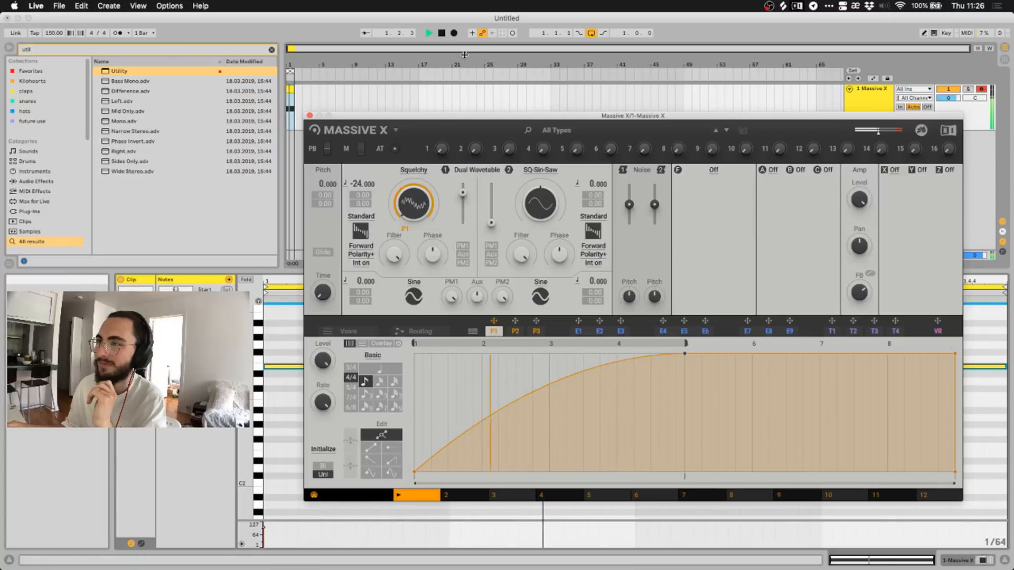
Switch oscillator 1 back to Scrap Yard, then pick Mixed > Groll.
click(442, 33)
click(413, 169)
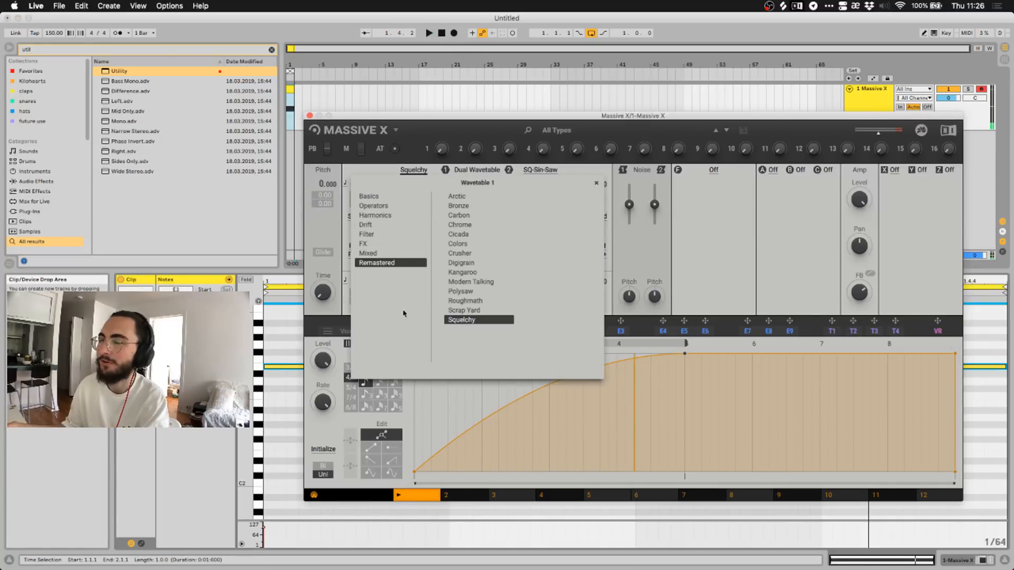
click(463, 311)
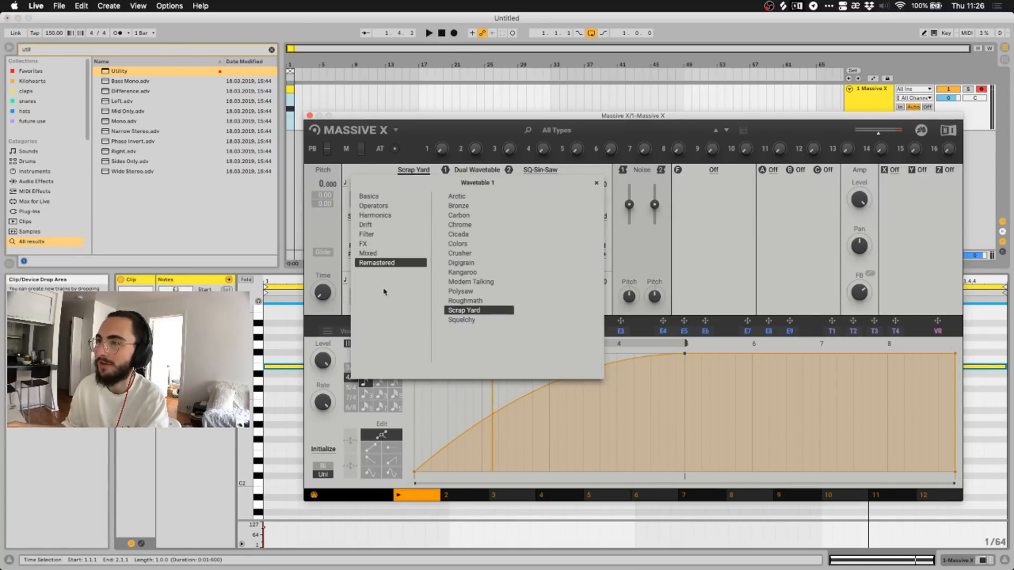
click(378, 253)
click(378, 245)
click(373, 235)
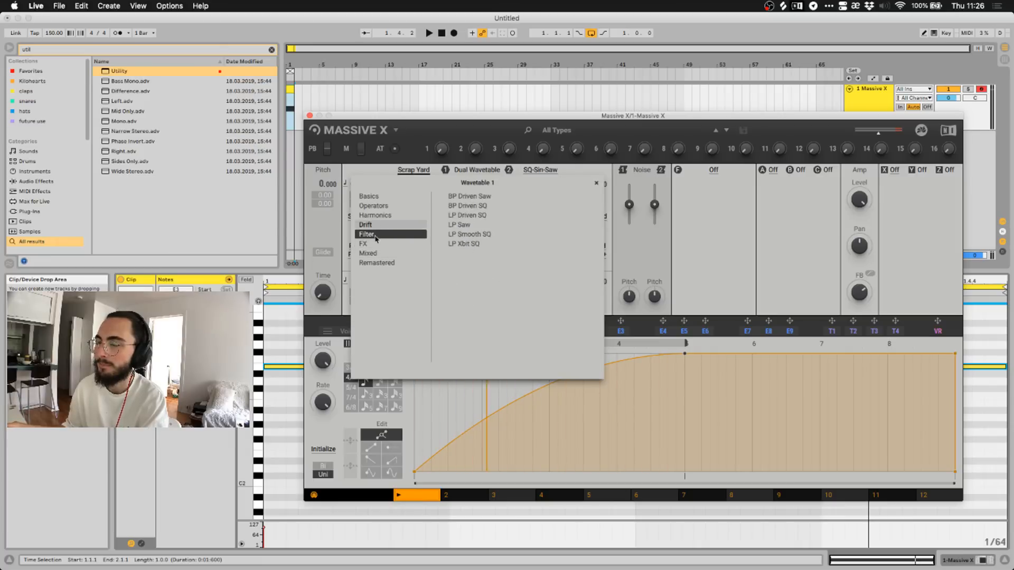
click(373, 254)
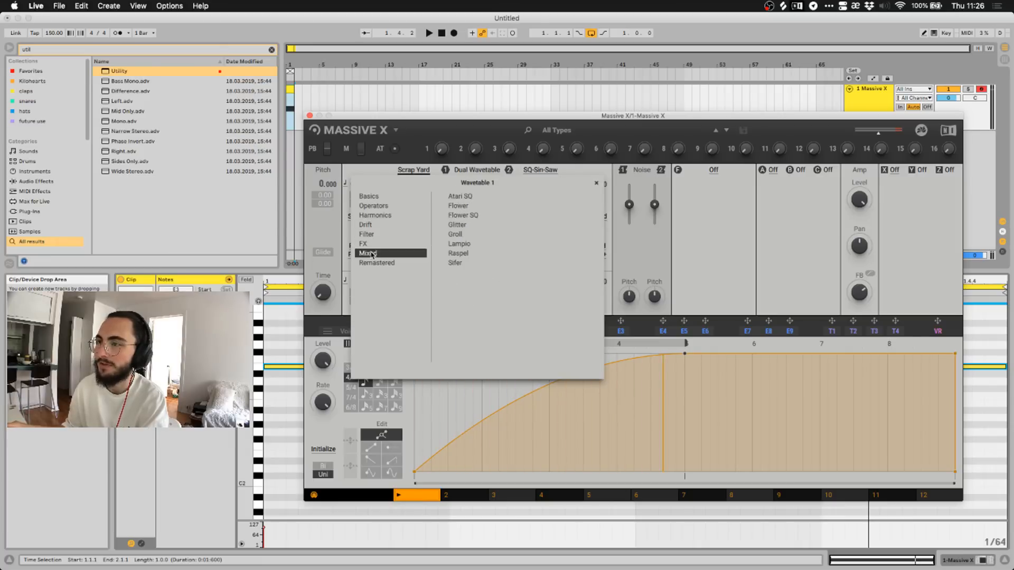
click(455, 234)
Play the Groll patch and lower oscillator 1's pitch to -24.
click(429, 33)
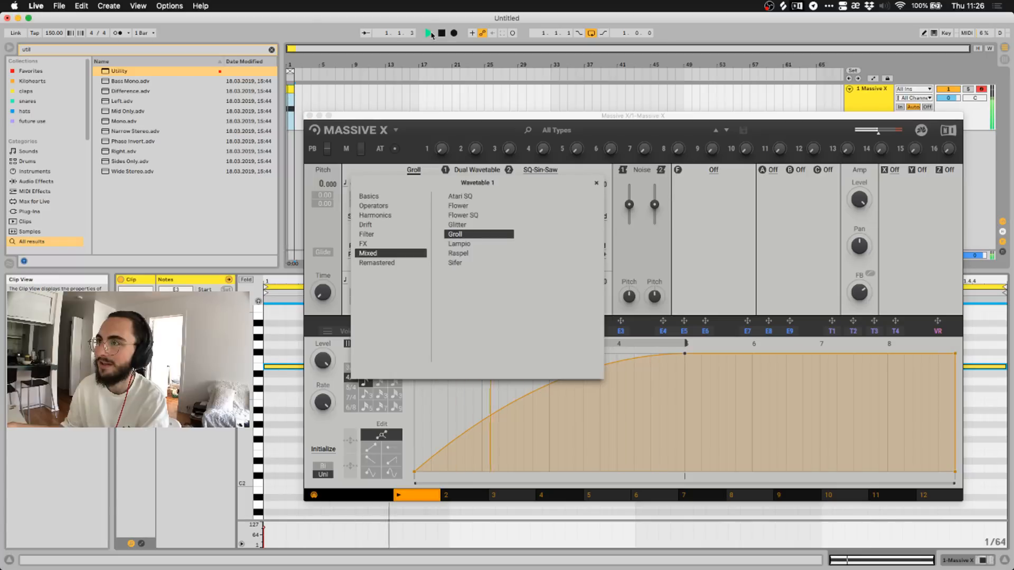
click(412, 156)
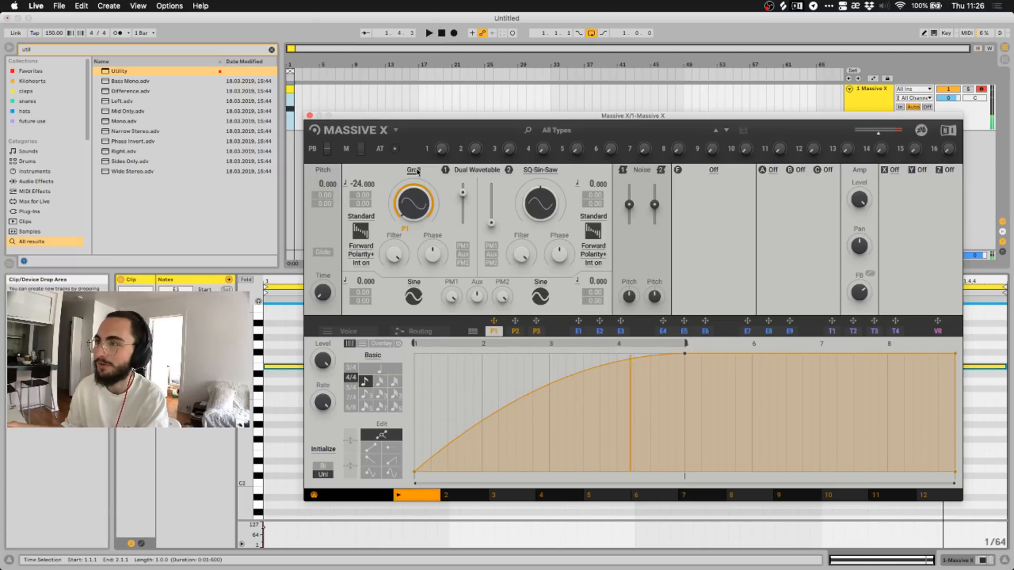
click(428, 33)
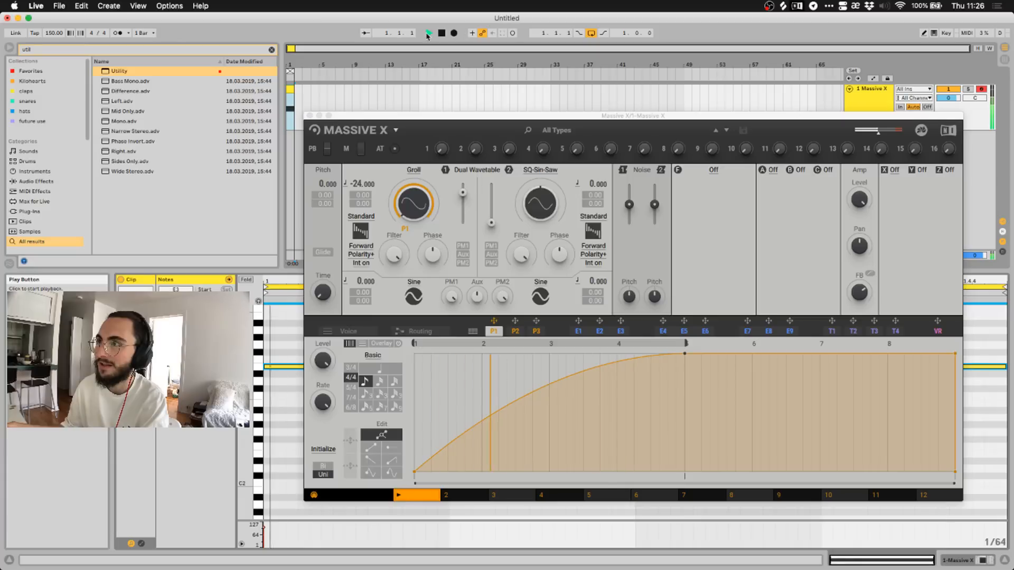
mouse_move(363, 184)
mouse_down()
mouse_move(363, 208)
mouse_move(363, 192)
mouse_move(358, 198)
mouse_up()
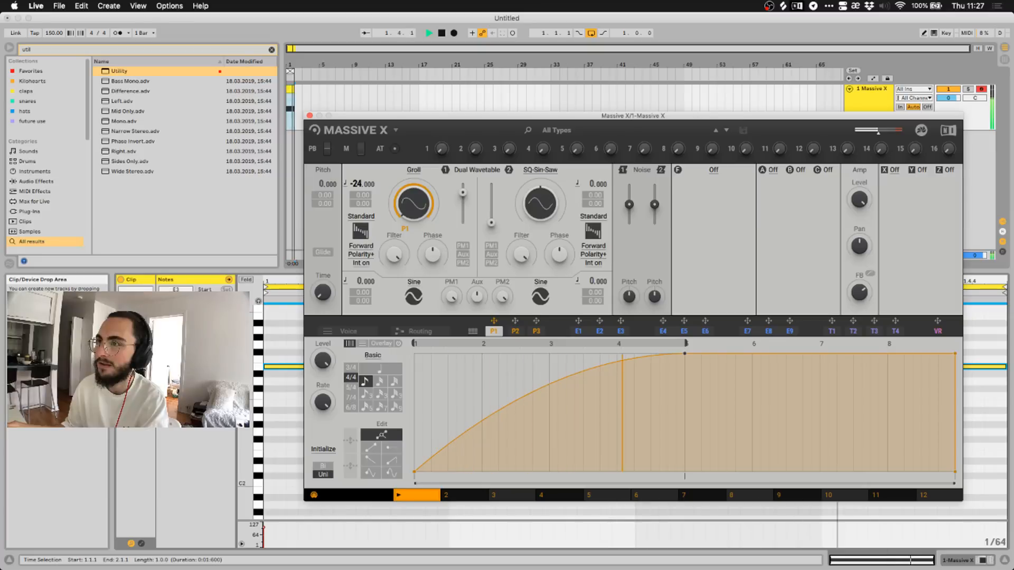
Audition the clip note at E2, return it to E3, and restart playback.
click(283, 367)
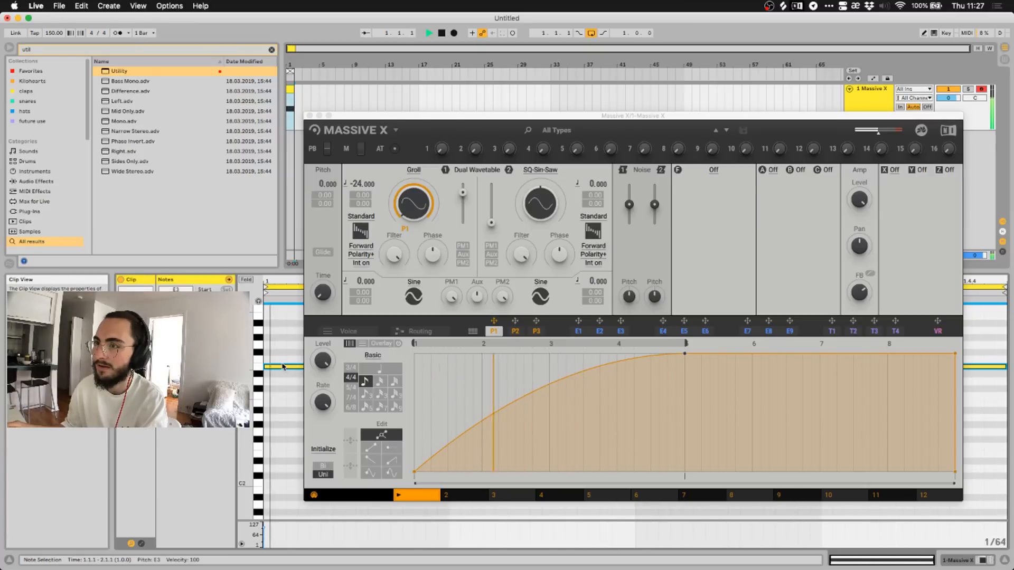
key(shift+Down)
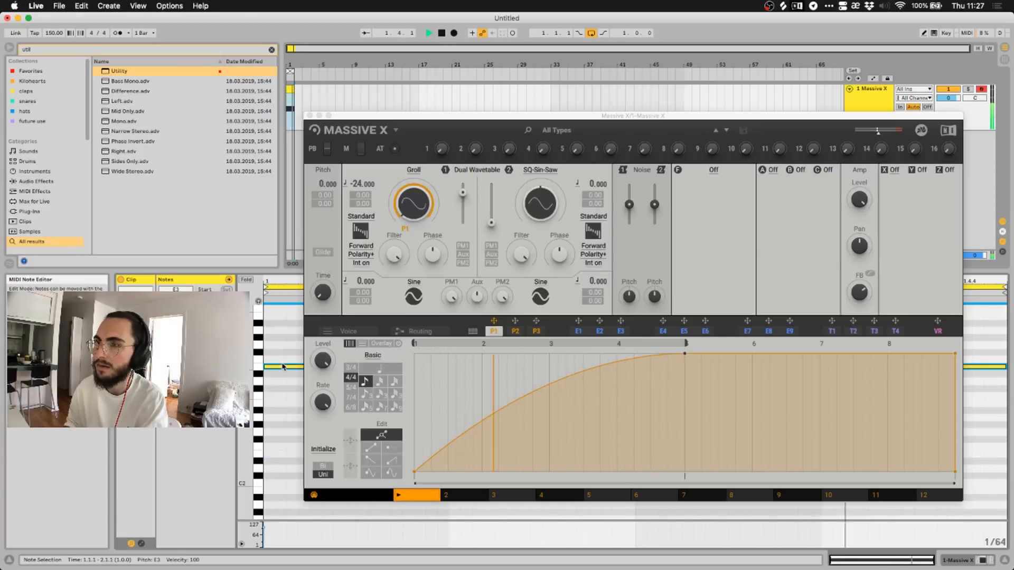
key(shift+Up)
key(space)
key(space)
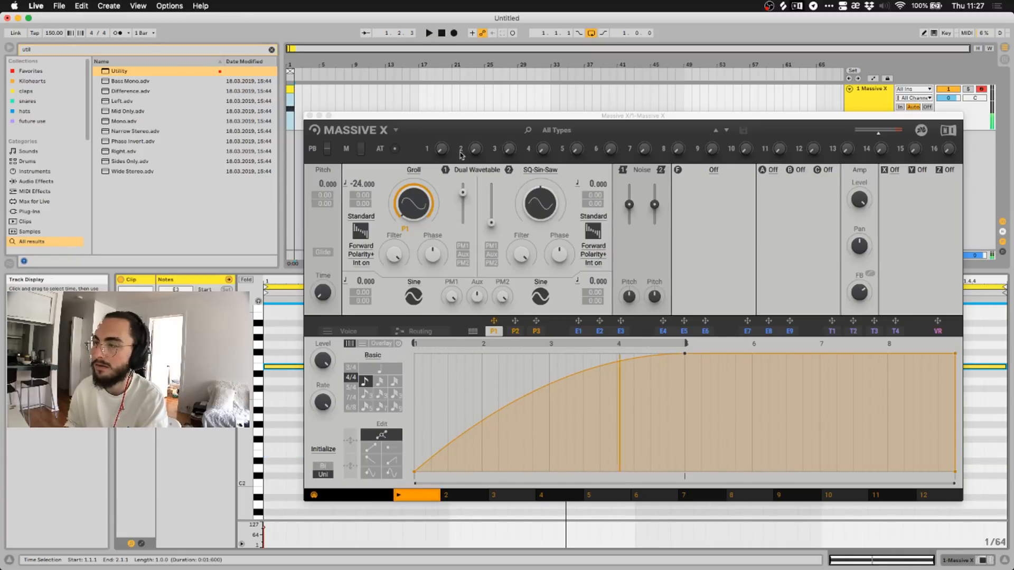
click(533, 173)
Load Mixed > Groll into oscillator 2 and drop the clip note an octave to E2.
click(534, 173)
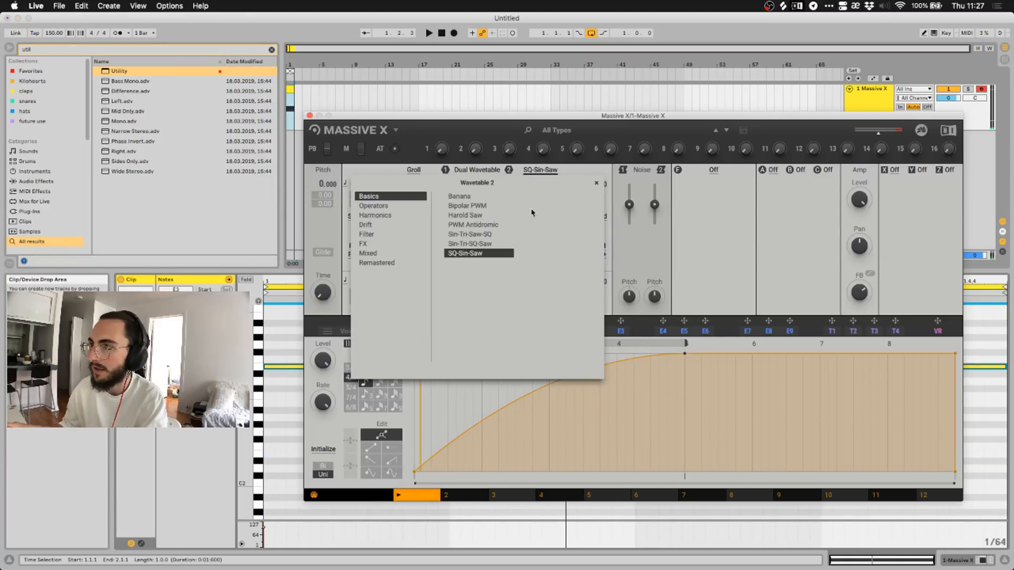
click(379, 254)
click(462, 234)
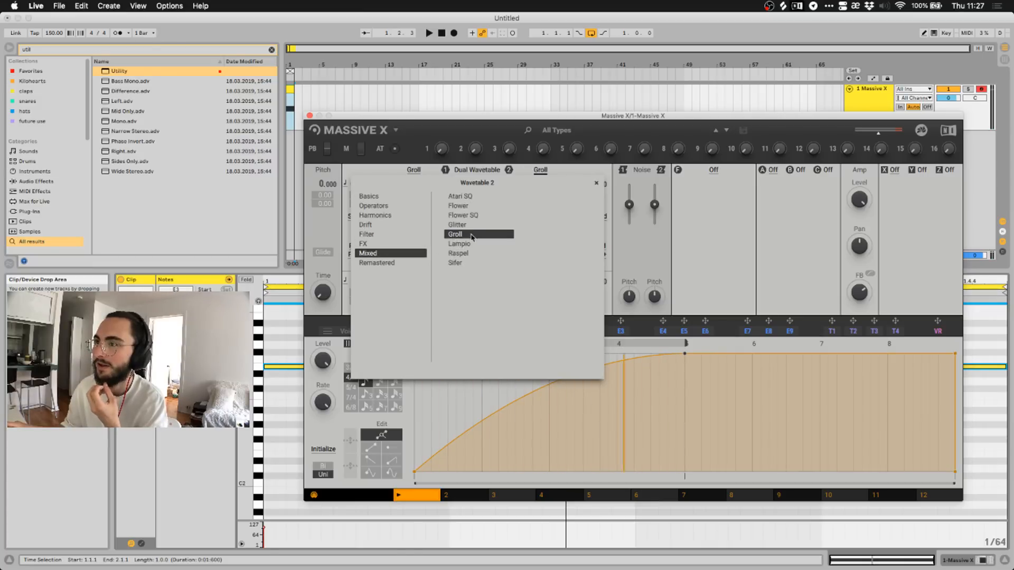
click(552, 170)
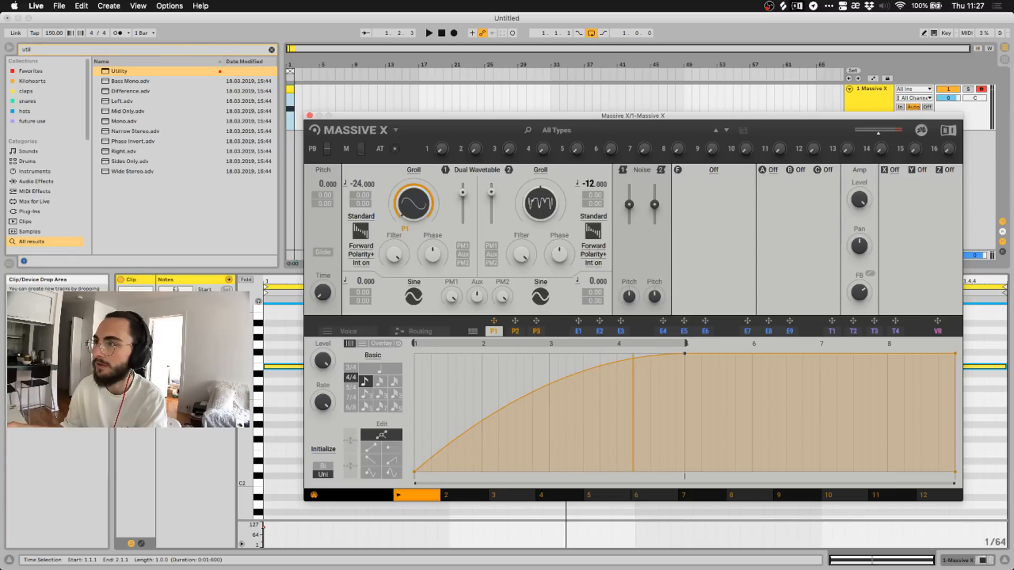
click(275, 368)
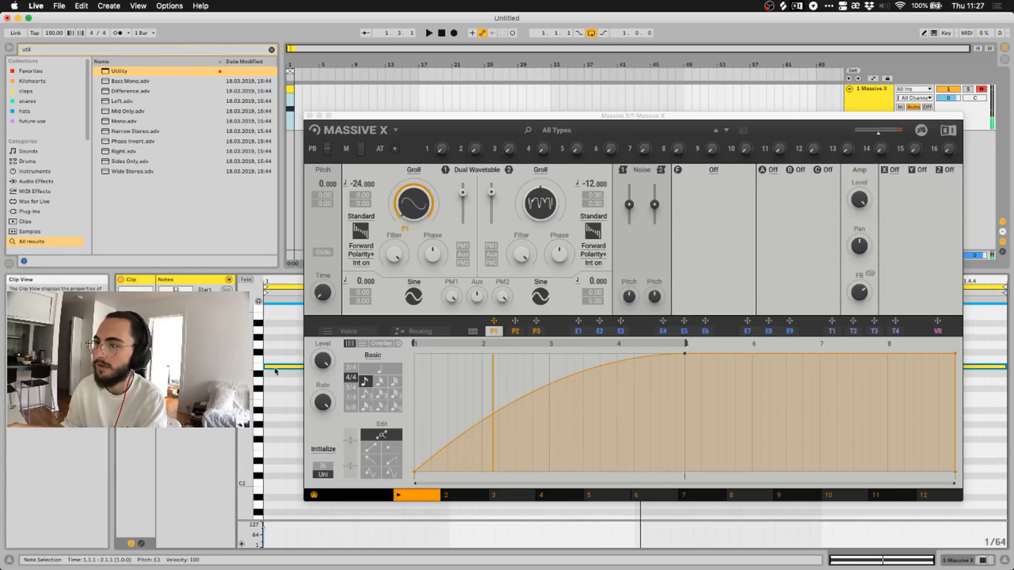
key(shift+Down)
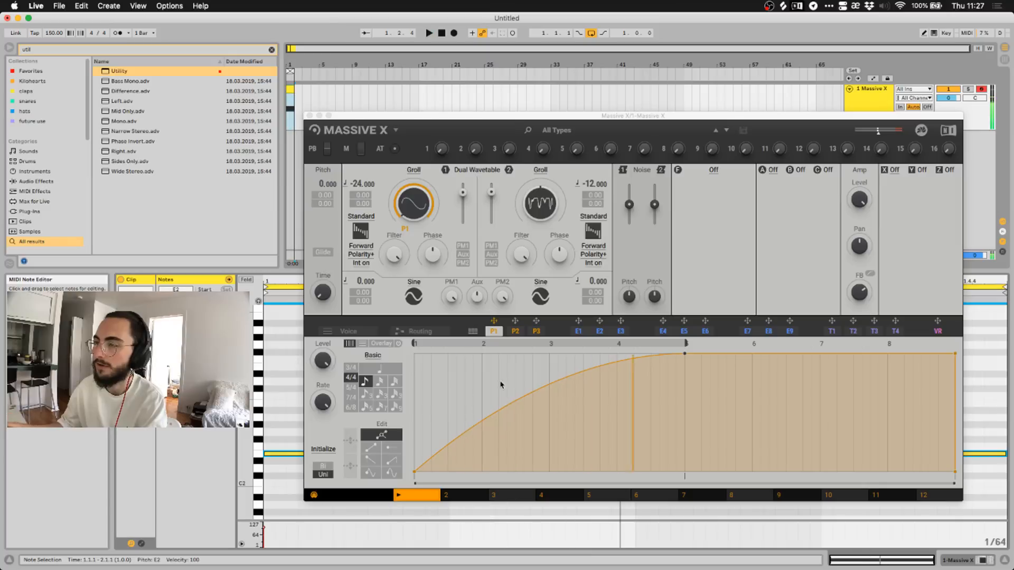
Cable oscillator 2's output into the F filter input in the routing view, then stop playback.
click(410, 332)
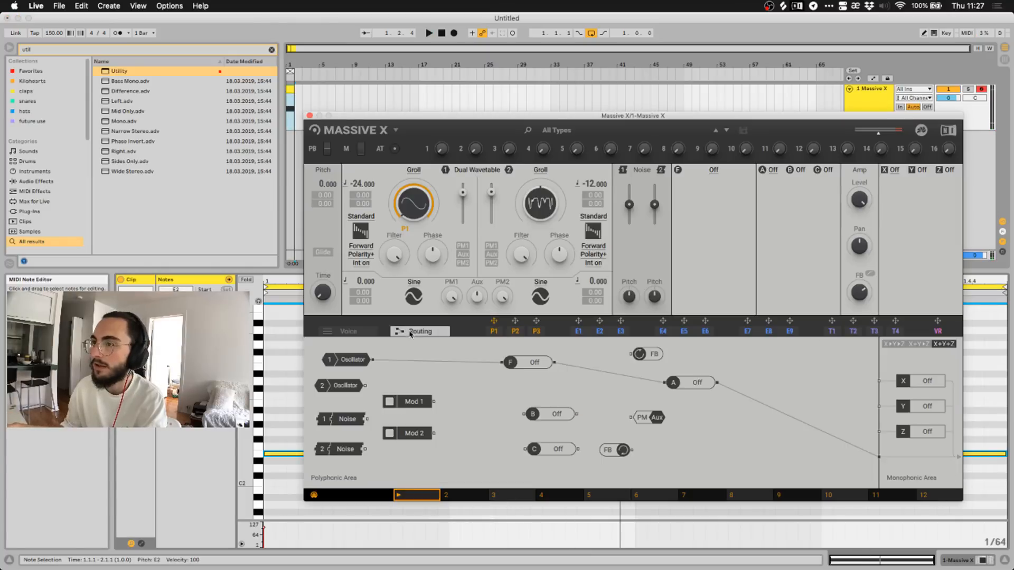
drag(368, 389, 444, 381)
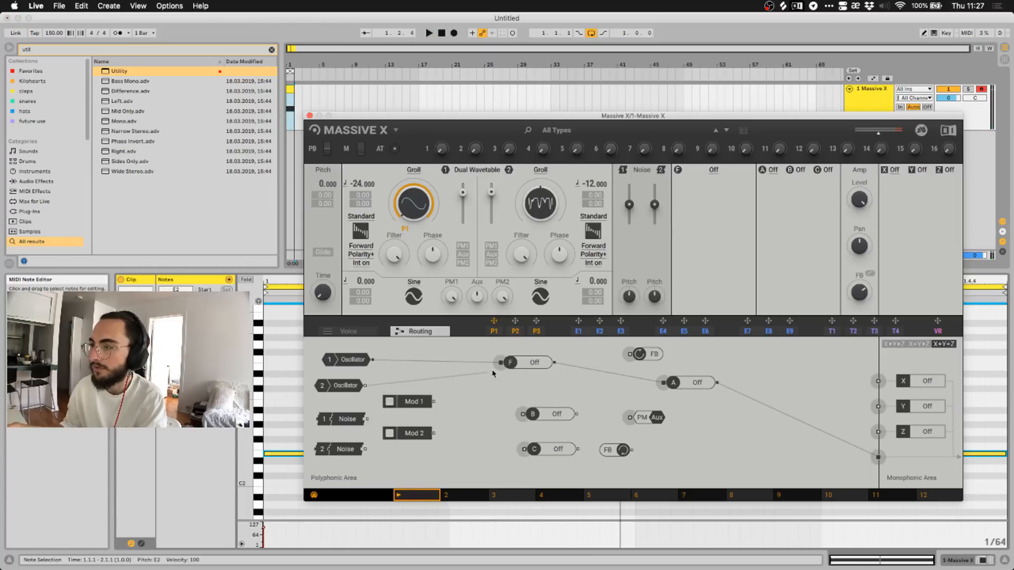
drag(501, 365, 501, 363)
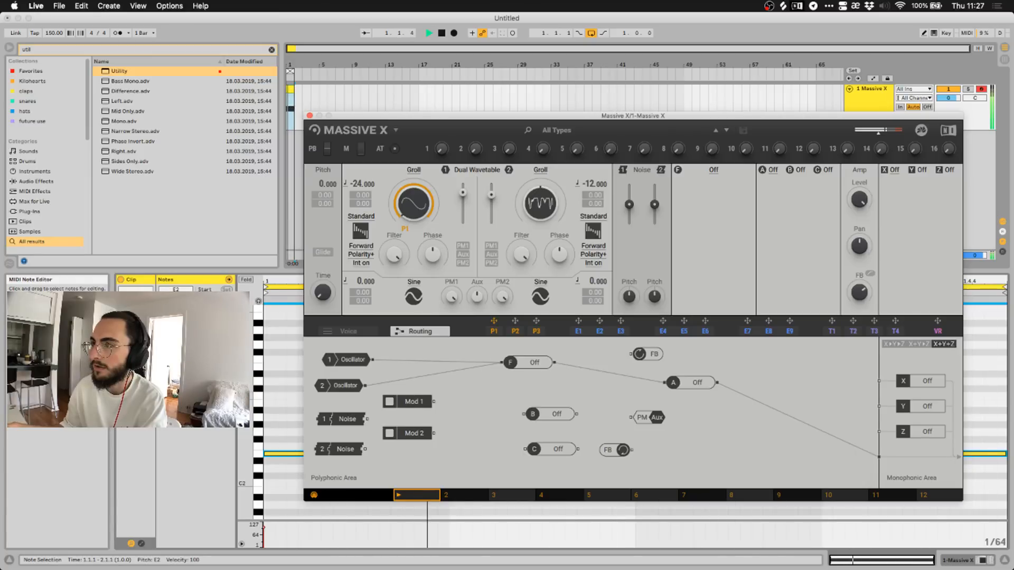
key(space)
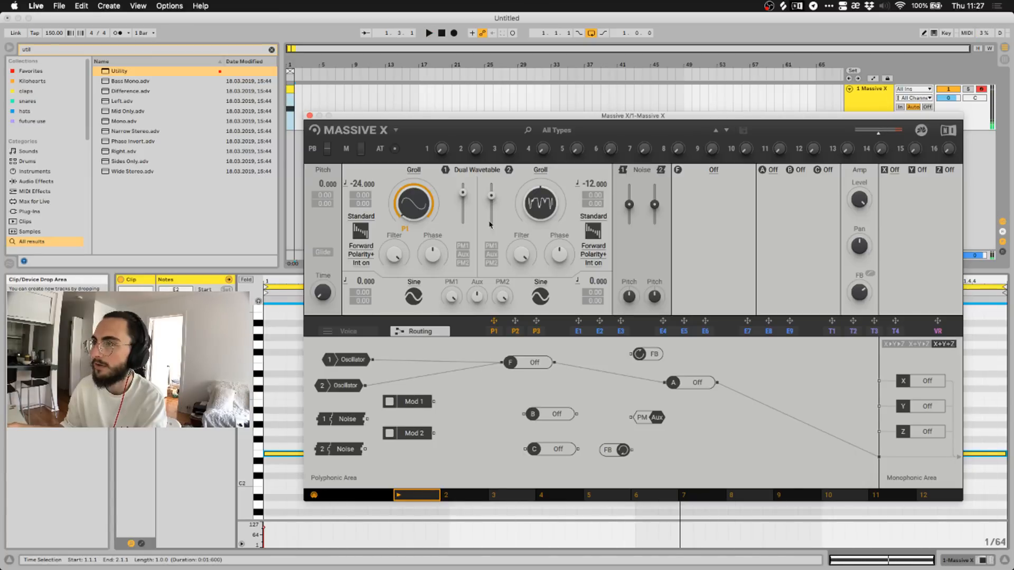
Assign P1 to oscillator 2's wavetable and start playback, adjusting Massive X's master volume.
click(495, 331)
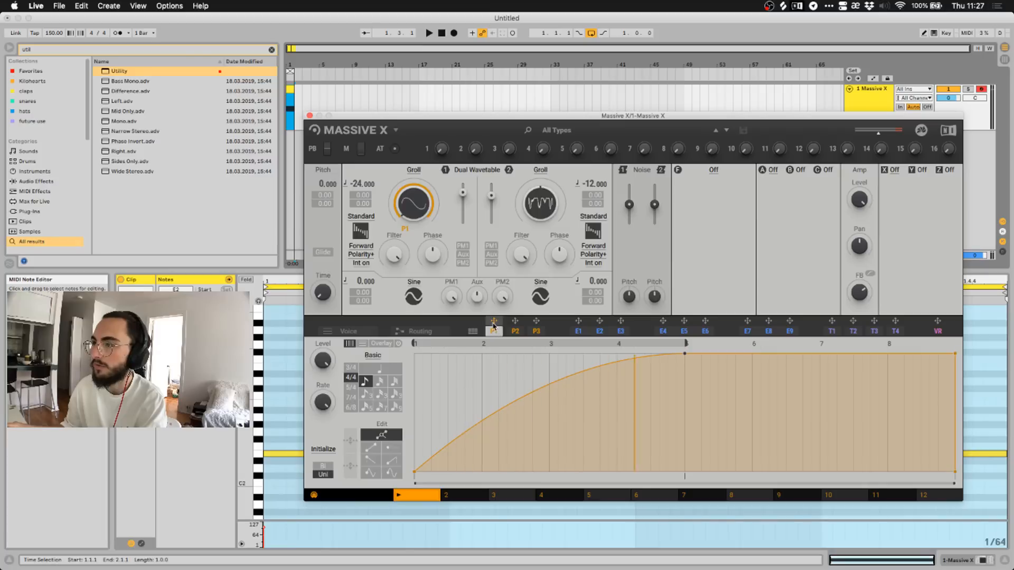
drag(493, 322, 510, 293)
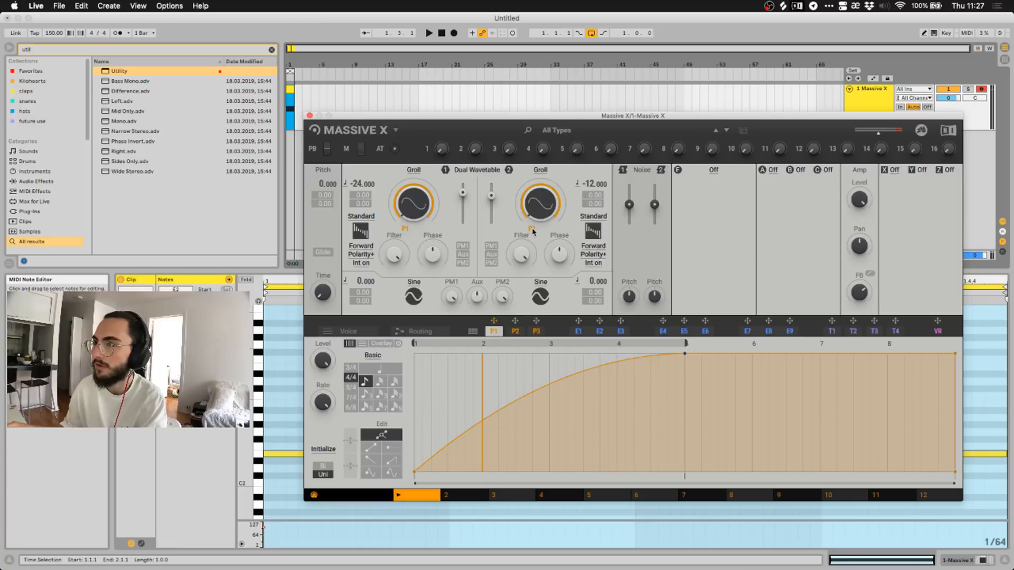
key(space)
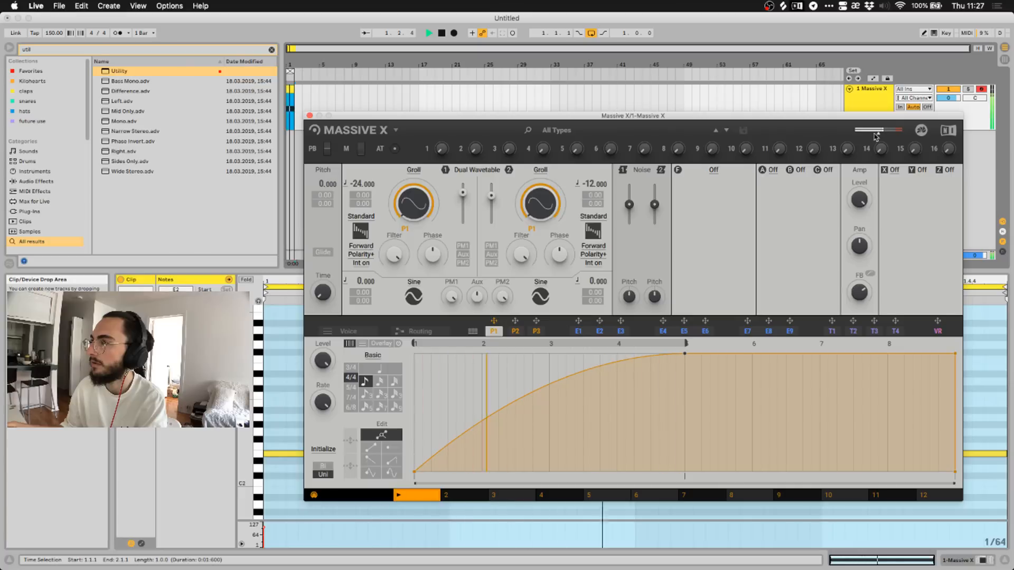
drag(879, 134, 877, 131)
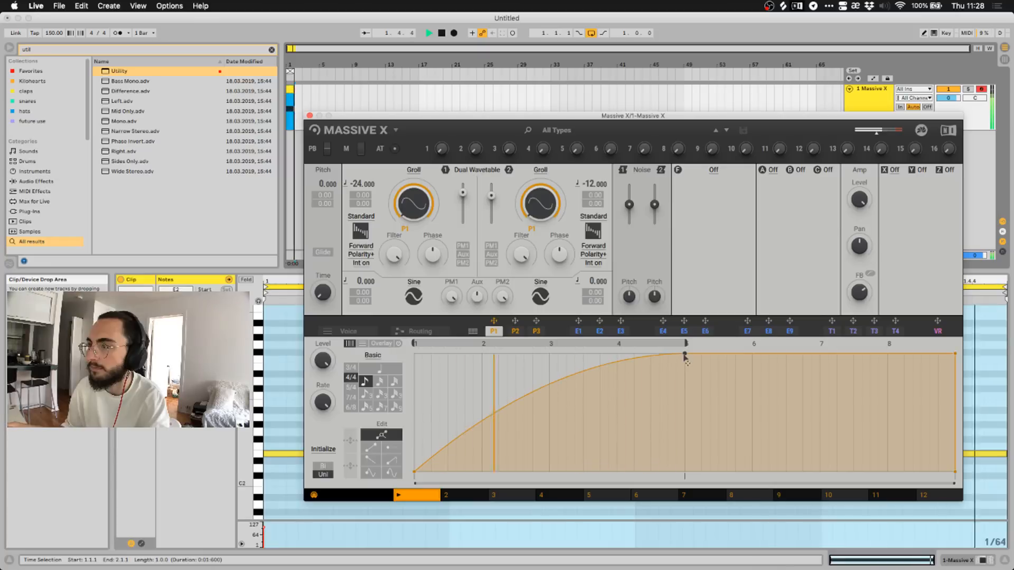
Reshape the P1 envelope: earlier full-level peak, later middle breakpoint, straight first segment, start raised to 17.0.
drag(684, 353, 520, 448)
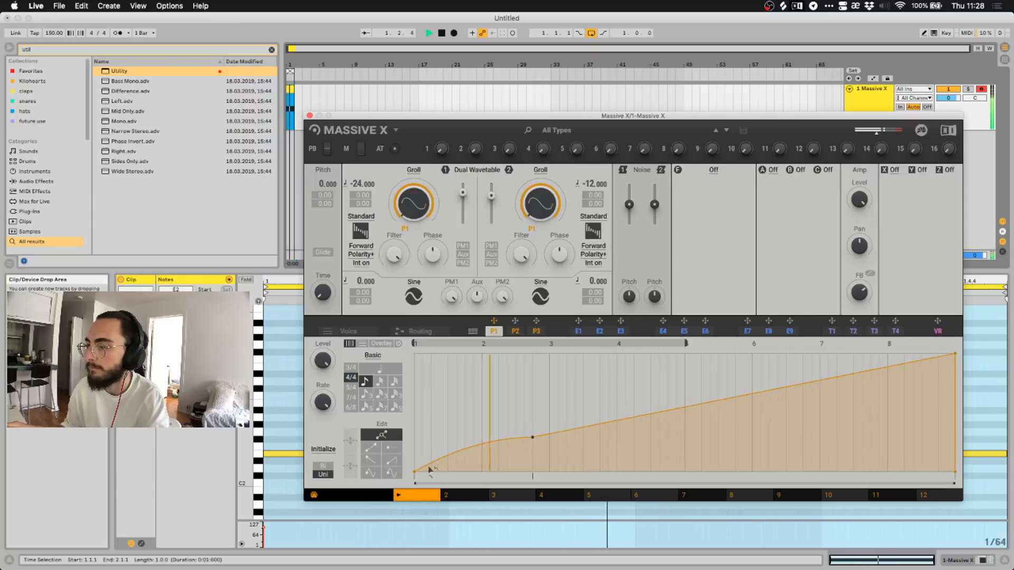
drag(415, 473, 423, 378)
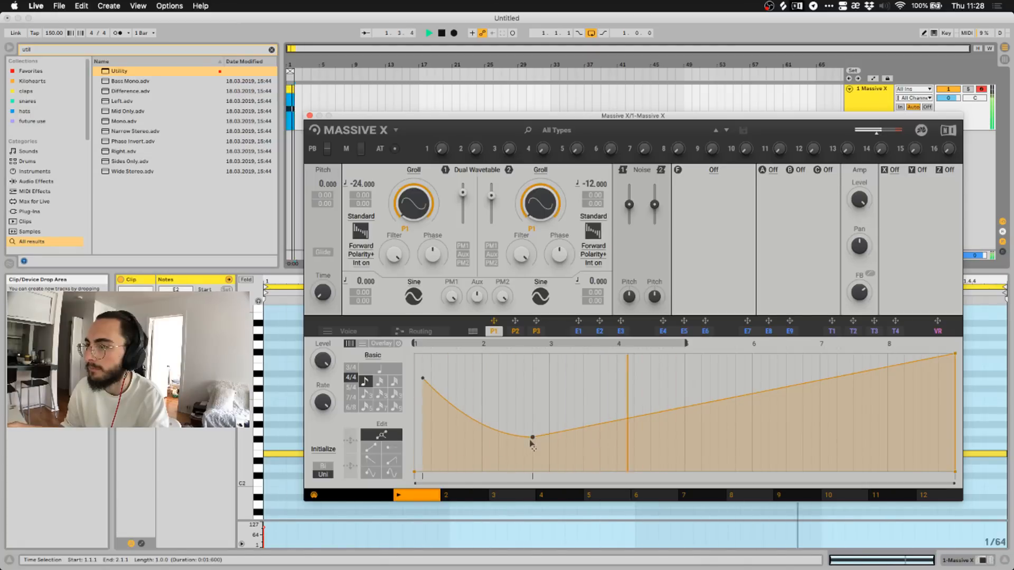
drag(570, 437, 703, 376)
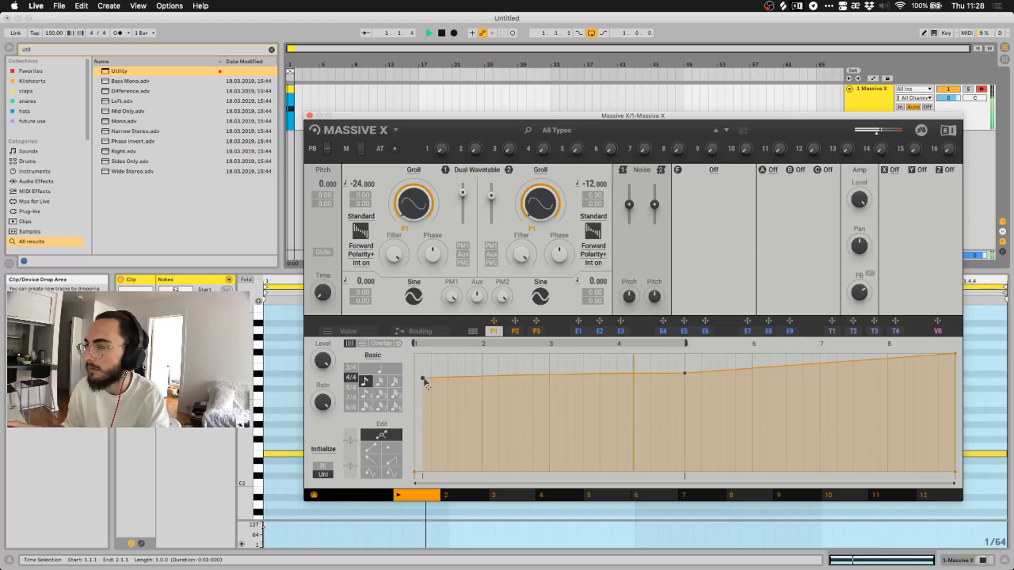
drag(423, 381, 417, 454)
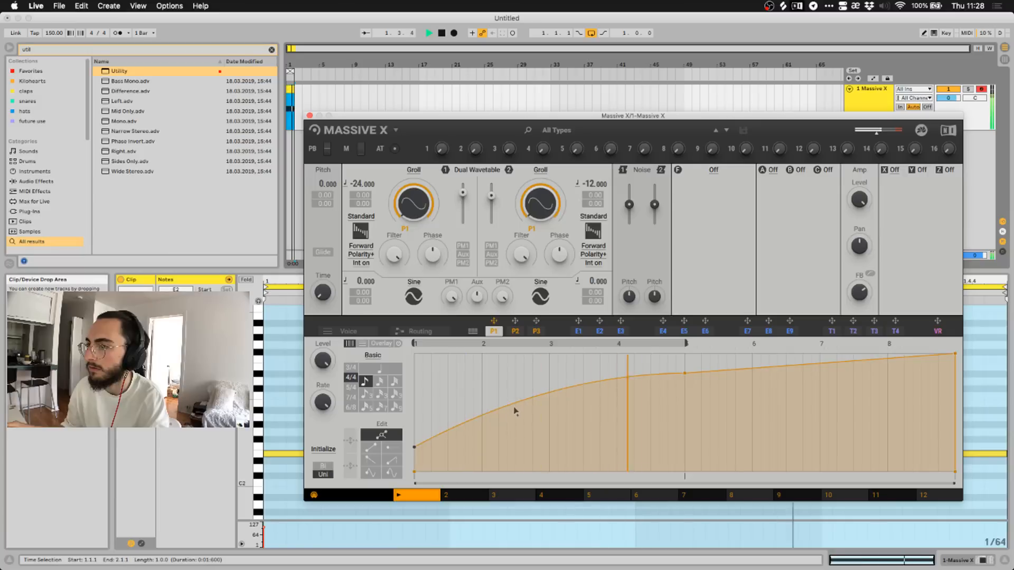
mouse_move(516, 411)
mouse_down()
mouse_move(516, 444)
mouse_move(520, 416)
mouse_up()
drag(686, 375, 686, 353)
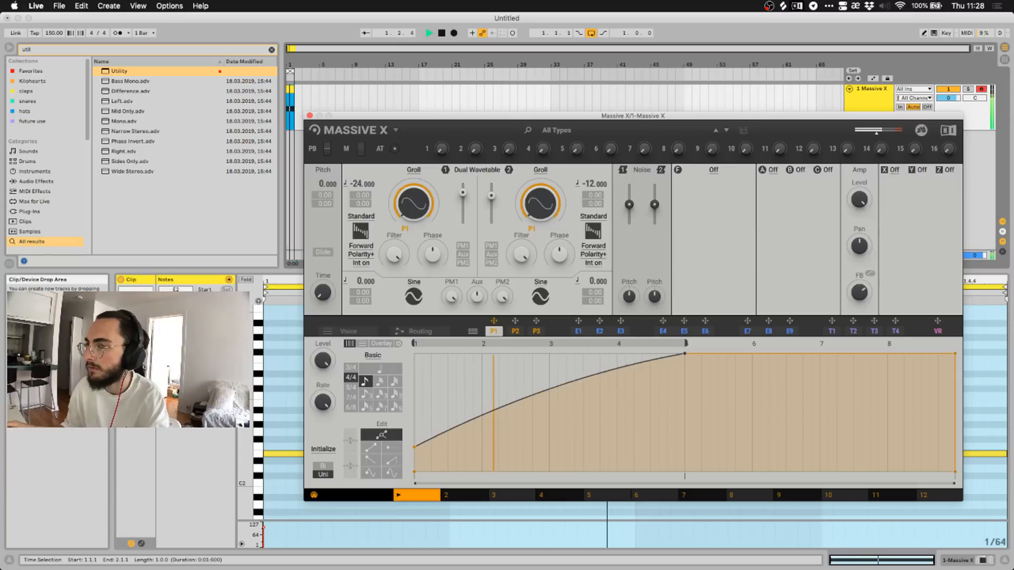
double_click(557, 390)
drag(415, 449, 438, 376)
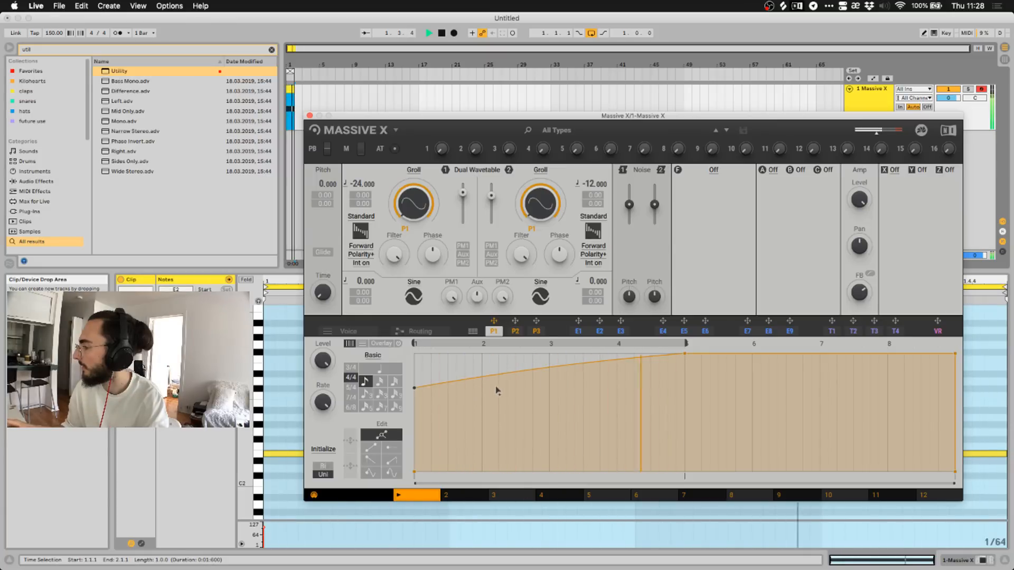
Replay the patch from the beginning, stop it and return focus to Live's main window.
key(space)
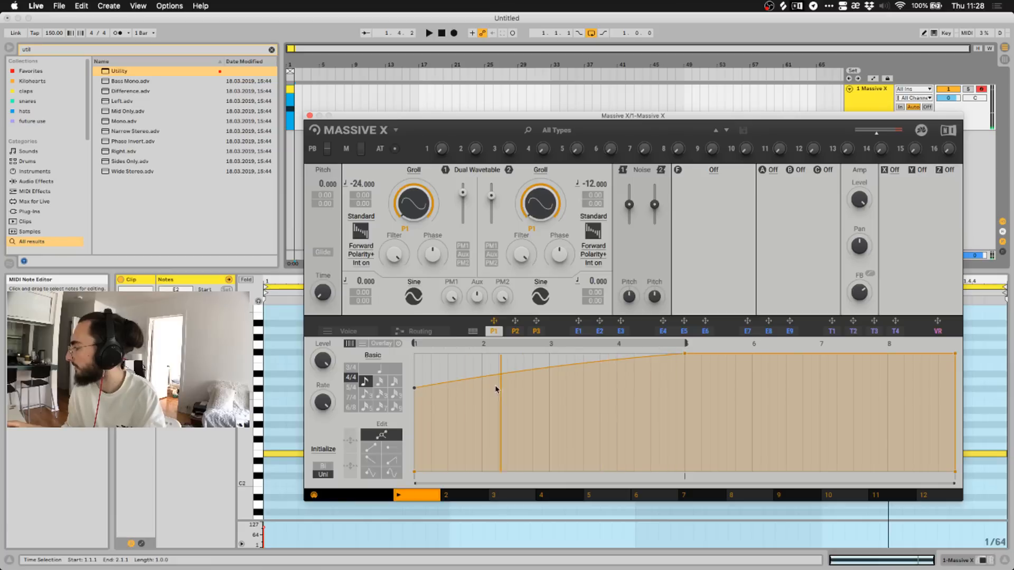
key(space)
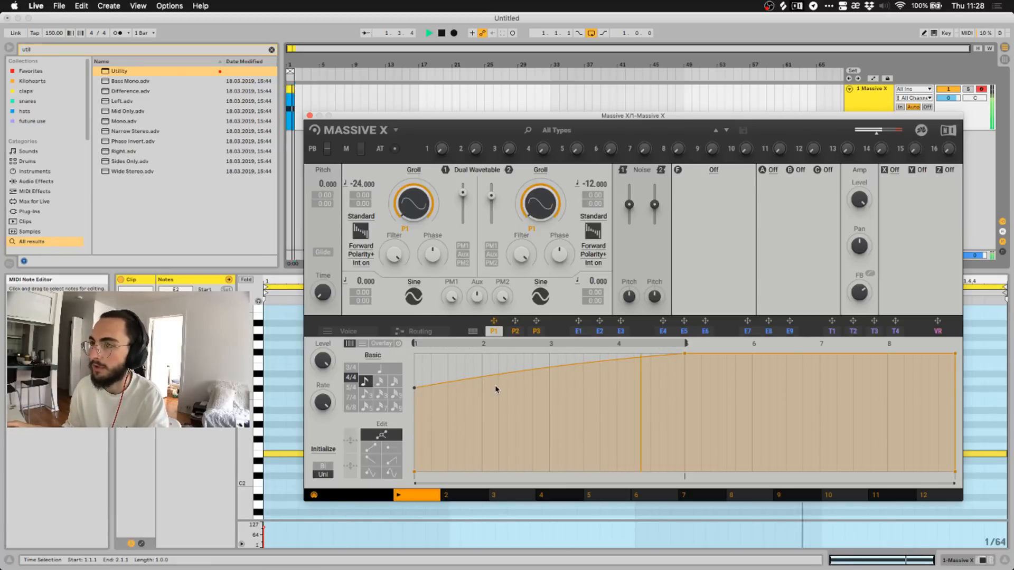
key(space)
click(295, 192)
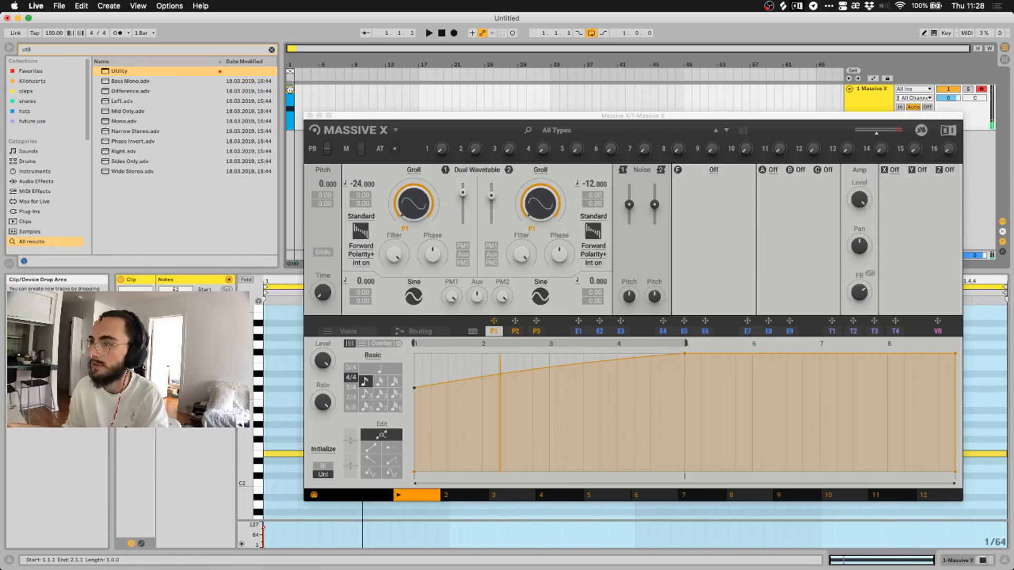
Shorten the E2 note to end at 1.3.1 and duplicate it into the bar's second half.
drag(333, 115, 307, 25)
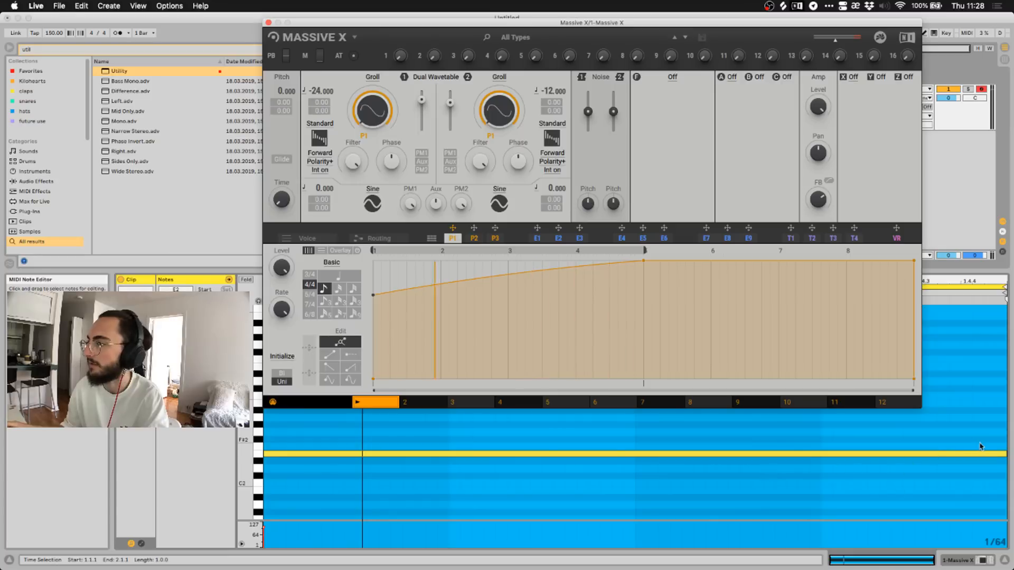
click(935, 454)
drag(935, 457, 635, 457)
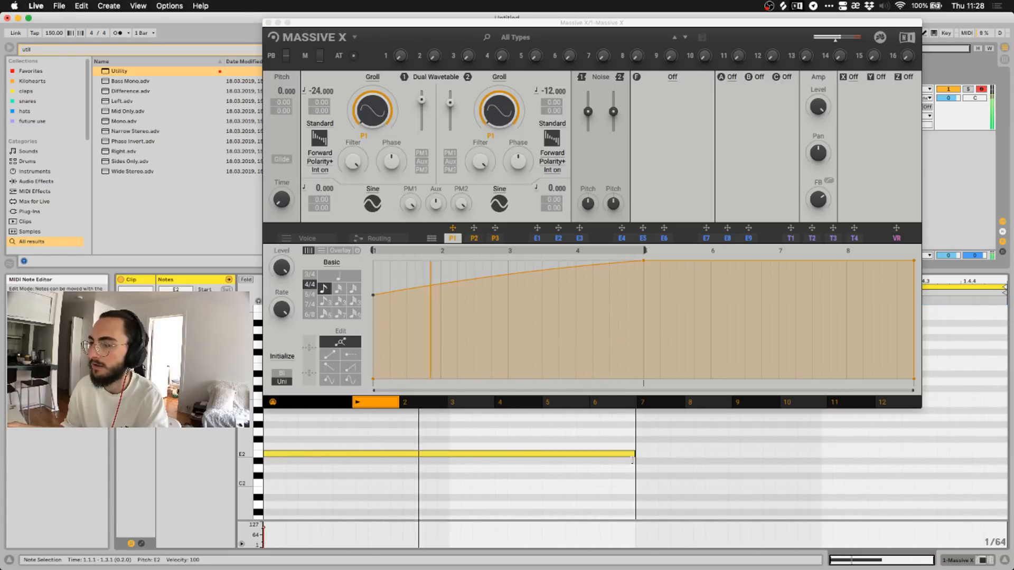
key(super+d)
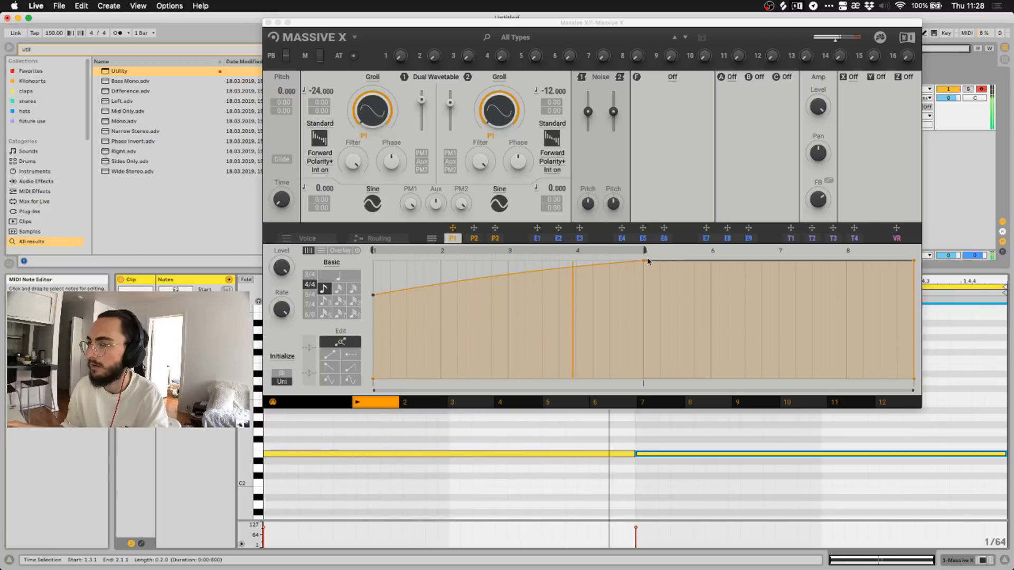
Stretch the P1 envelope loop to the last step and lower its end point so it falls.
drag(645, 250, 955, 241)
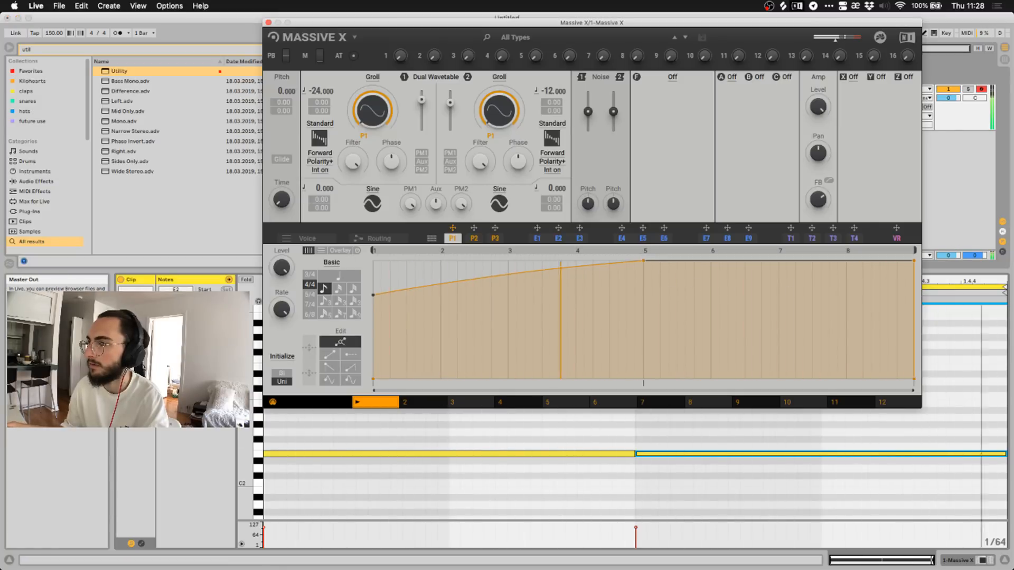
drag(915, 263, 915, 275)
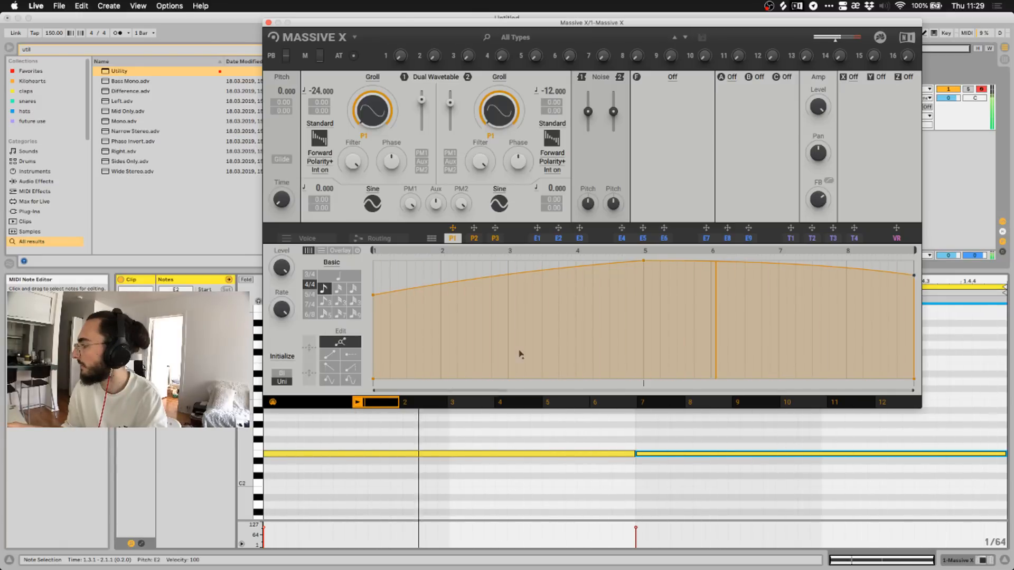
drag(567, 22, 535, 94)
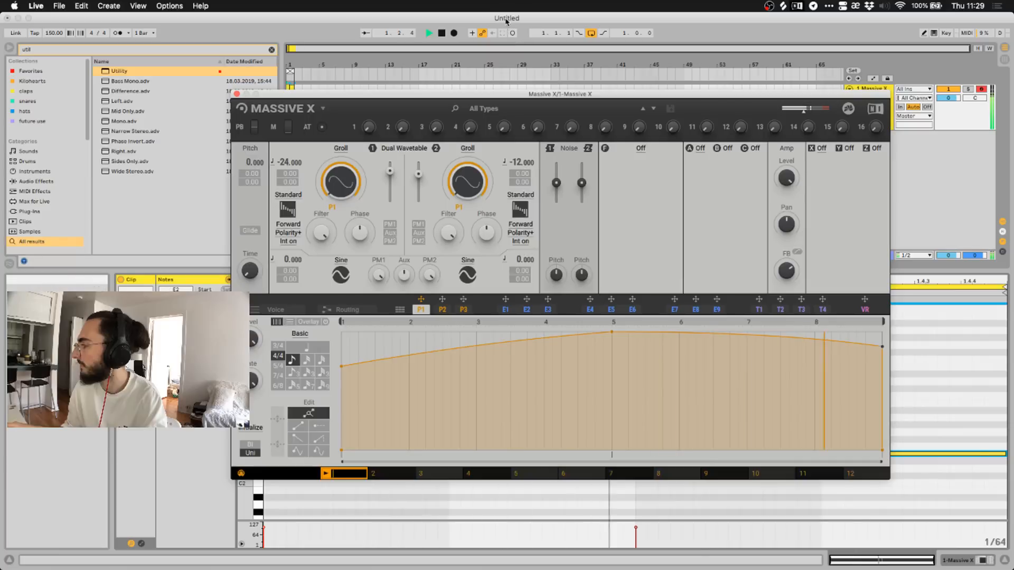
click(505, 21)
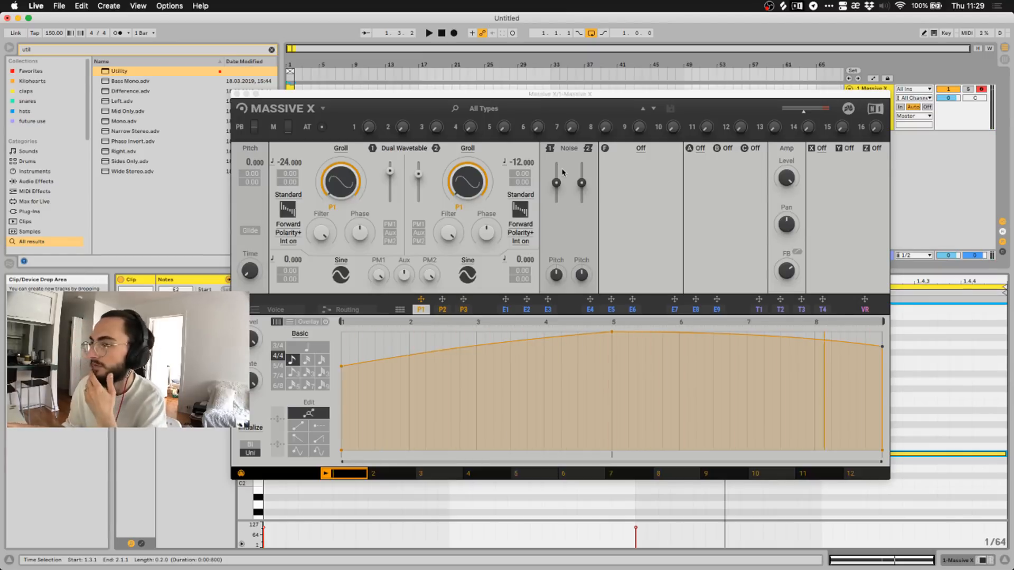
Turn the filter on with the Asimov type and raise its cutoff while playing.
click(660, 149)
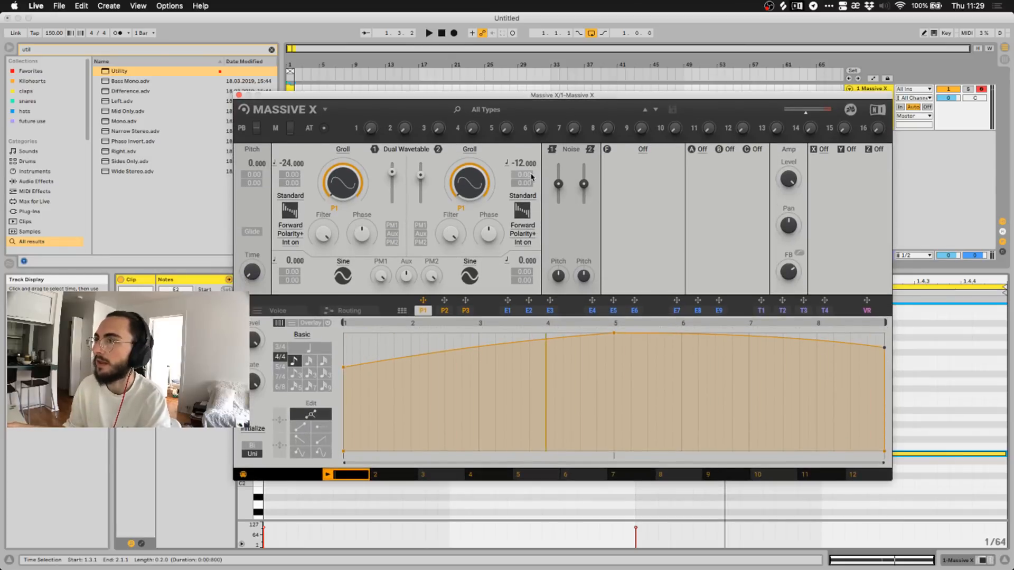
click(640, 150)
click(635, 191)
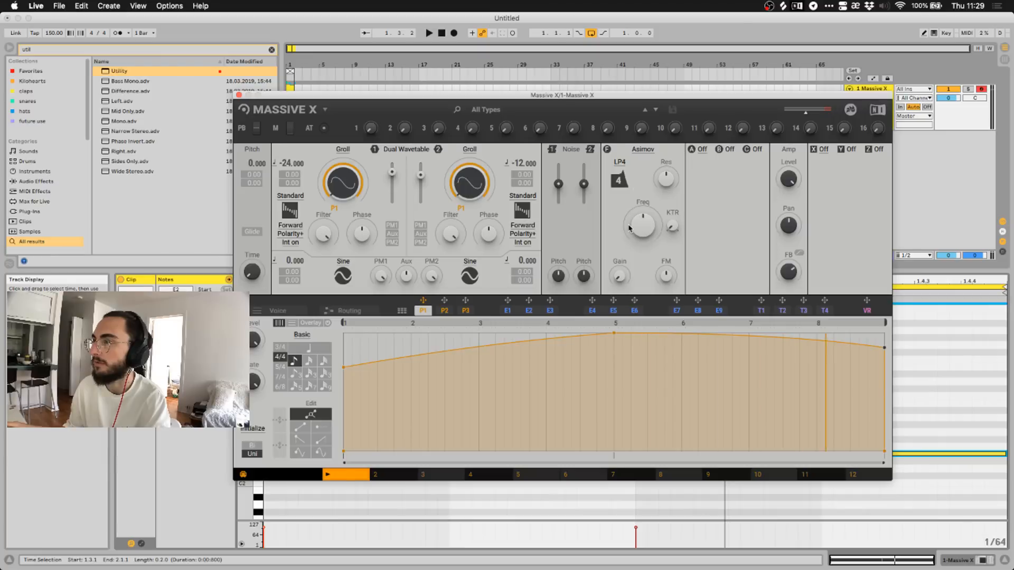
click(344, 20)
key(space)
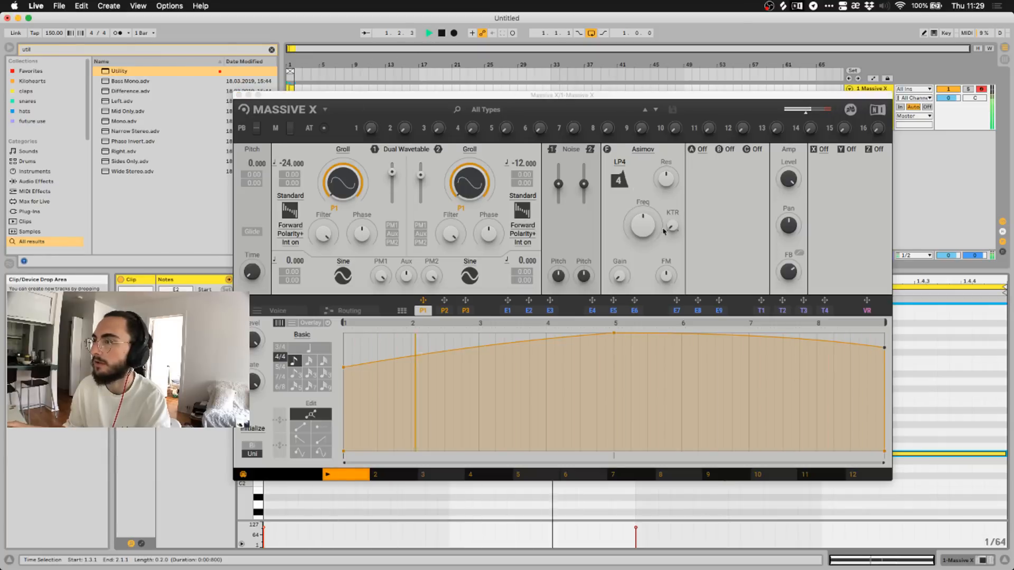
mouse_move(642, 226)
mouse_down()
mouse_move(643, 195)
mouse_move(643, 216)
mouse_up()
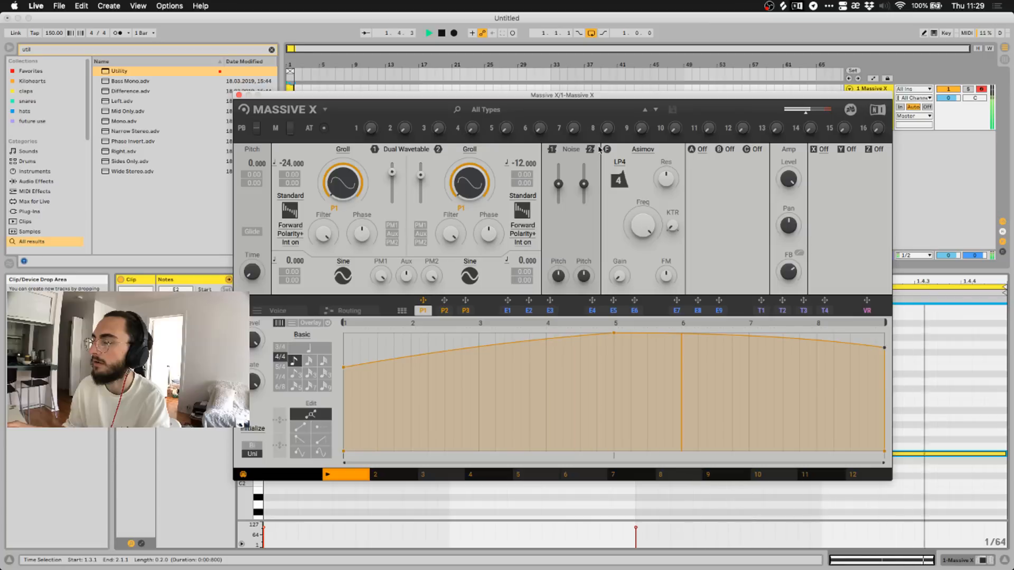
Try the Asimov filter's LP2 and LP1 modes, then stop playback.
click(621, 163)
click(612, 185)
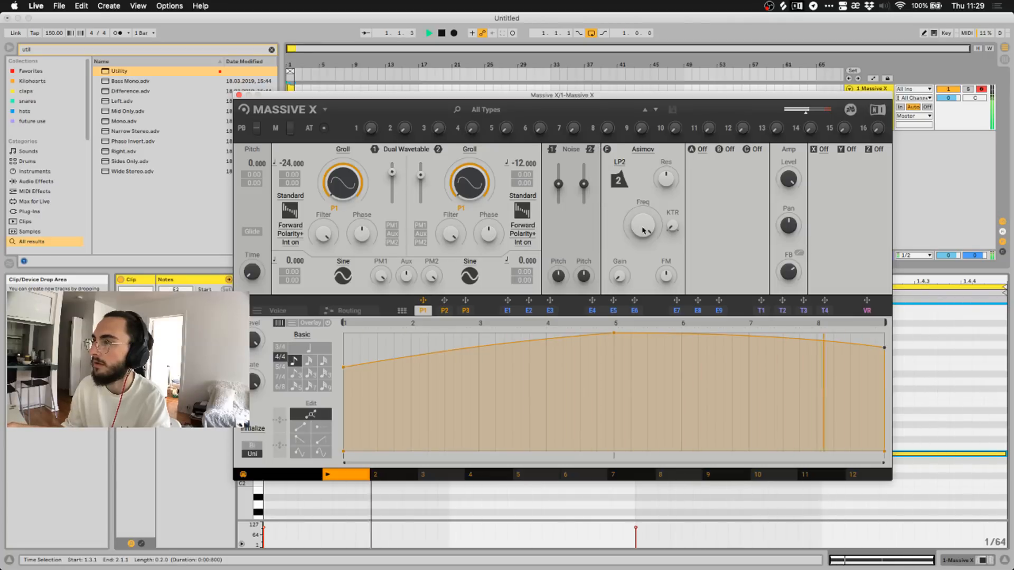
click(619, 184)
click(629, 197)
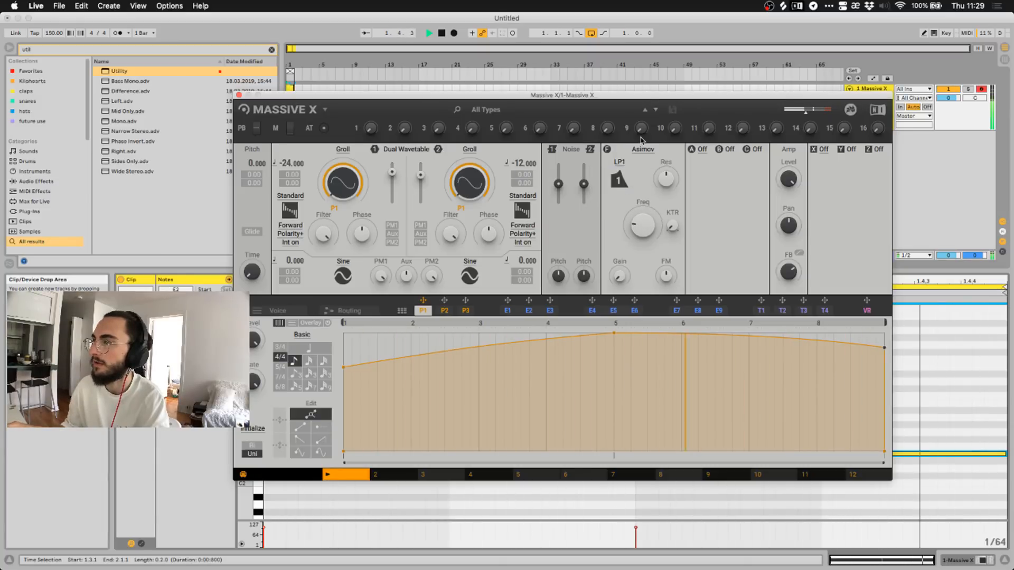
click(442, 32)
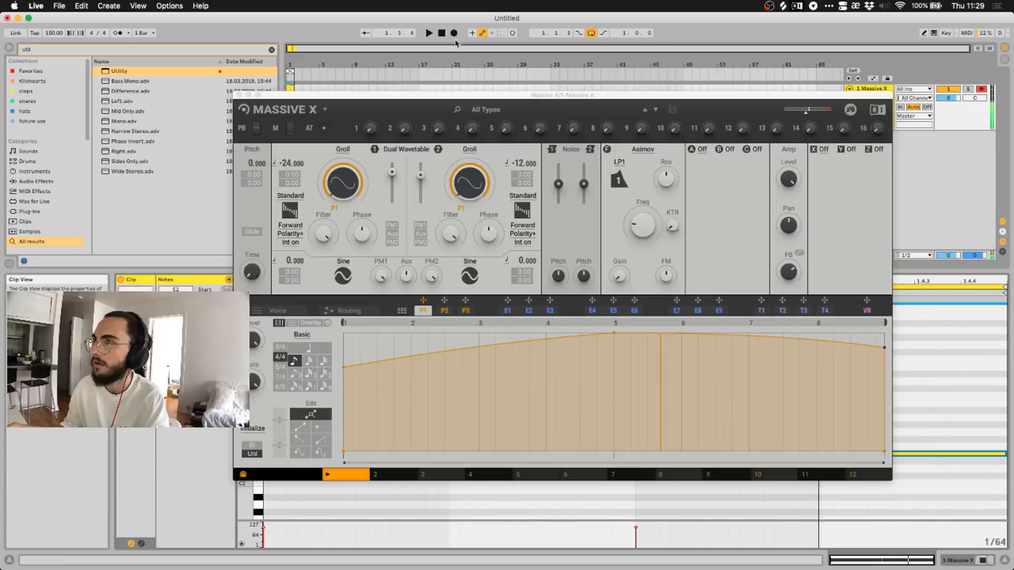
Change the filter type to Monark and raise its cutoff during playback.
click(643, 149)
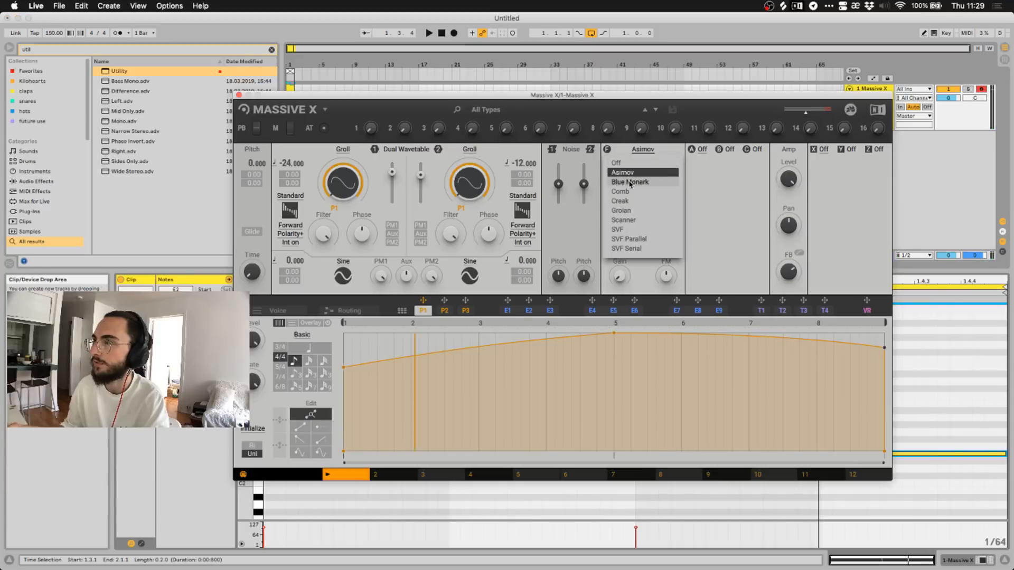
click(630, 182)
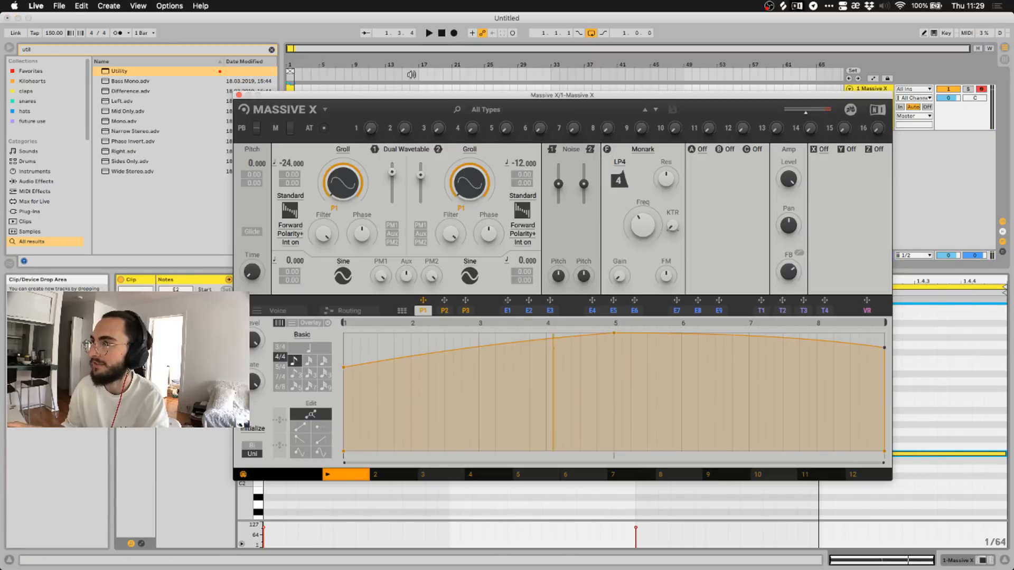
click(429, 32)
drag(642, 226, 643, 185)
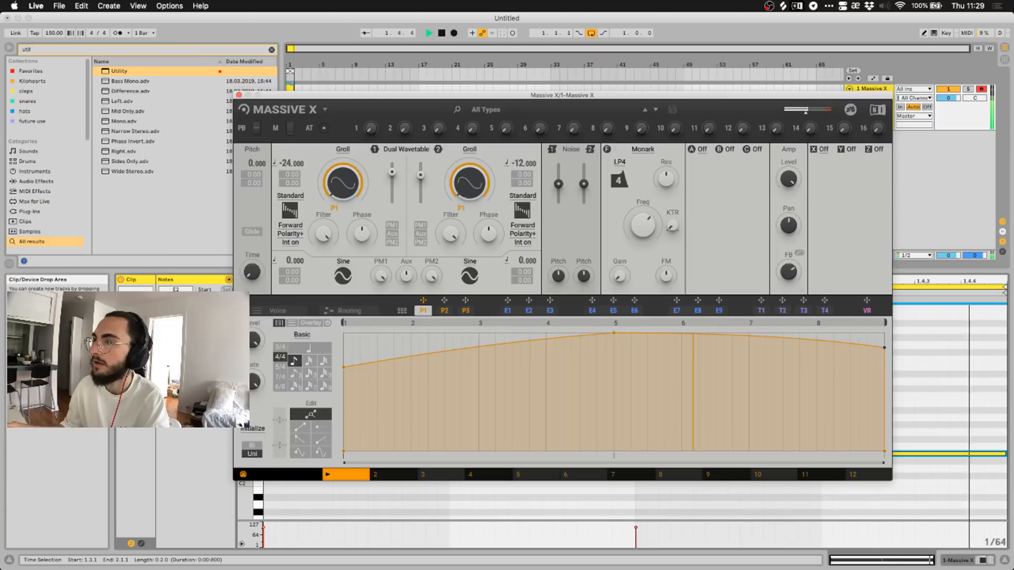
click(642, 151)
click(641, 151)
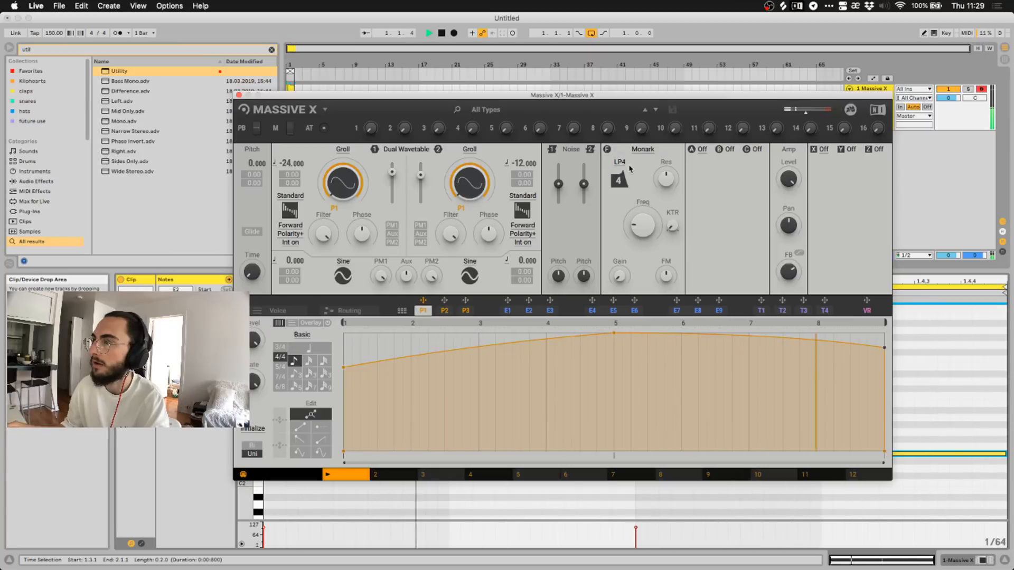
Switch the Monark filter to band-pass BP, then high-pass HP with the cutoff turned up.
click(620, 162)
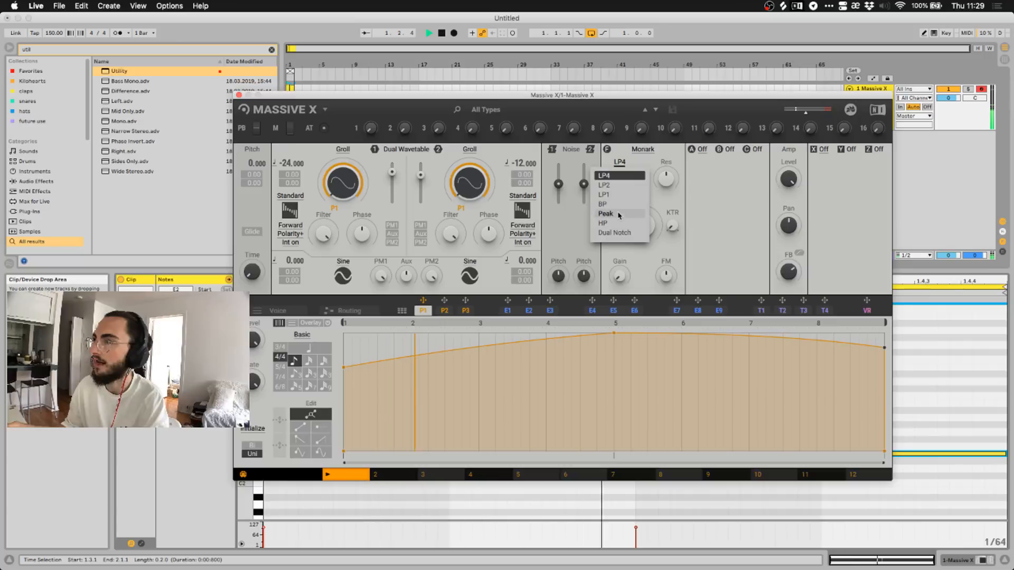
click(604, 205)
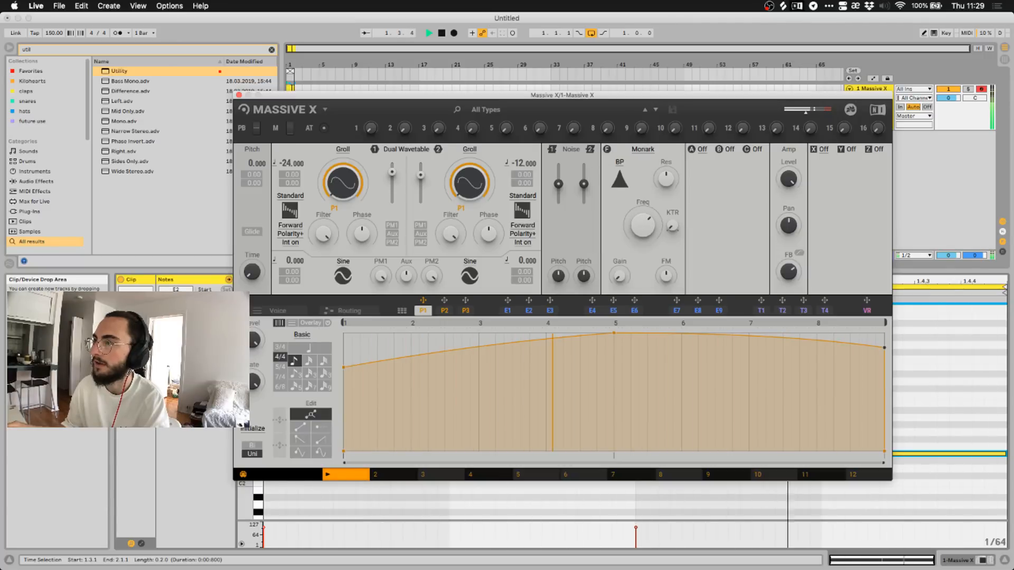
click(619, 162)
click(622, 222)
drag(639, 224, 639, 177)
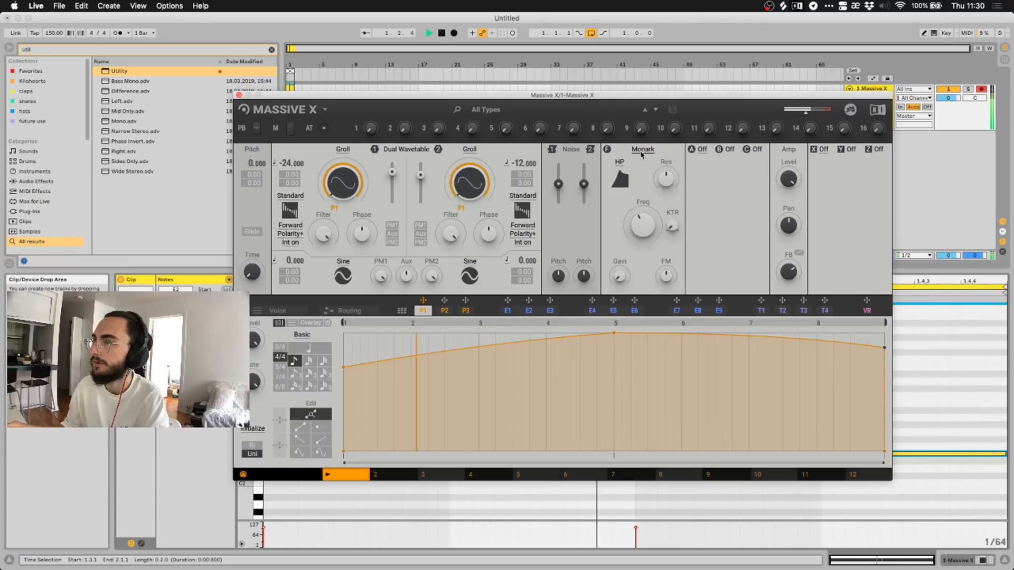
click(642, 152)
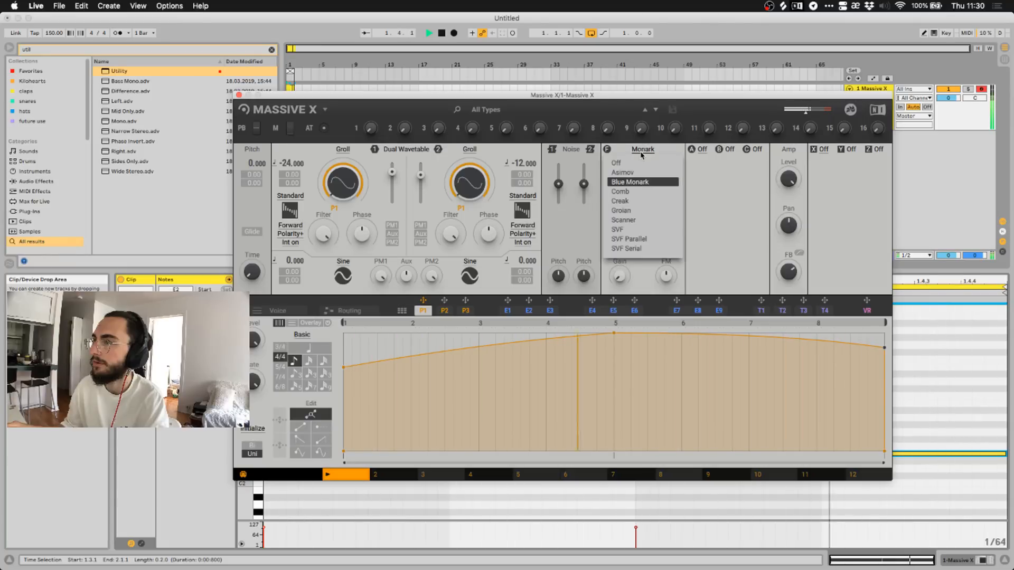
Change the filter type to Creak with slightly lower resonance and cutoff, and audition it briefly.
click(620, 201)
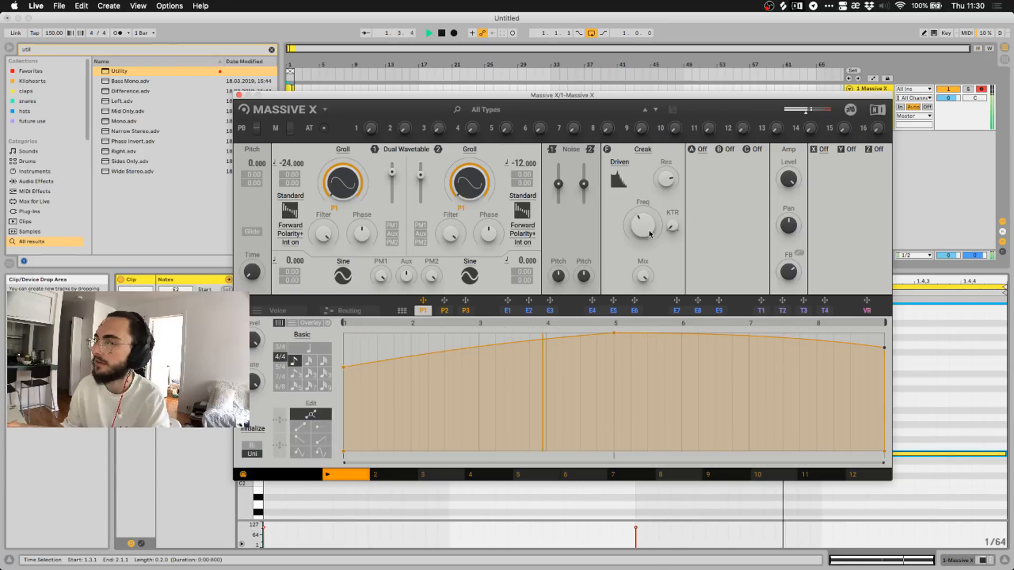
drag(666, 185, 667, 209)
drag(648, 225, 647, 248)
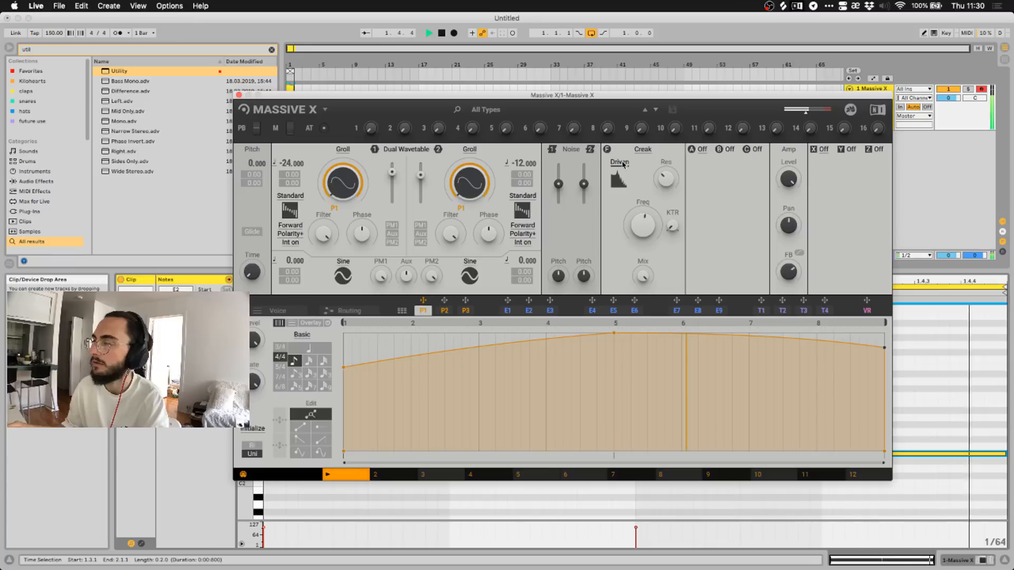
key(space)
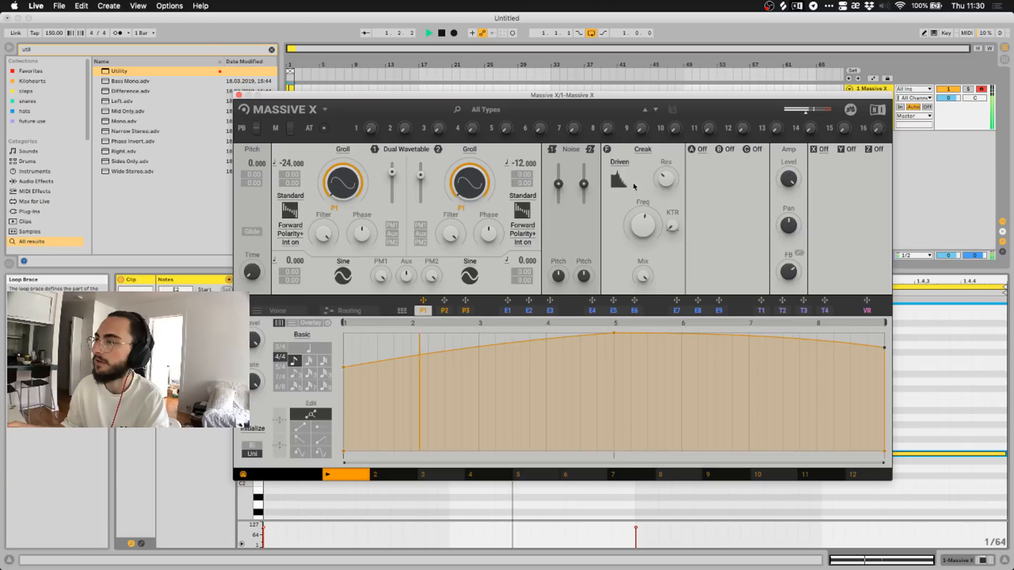
key(space)
Try the Creak filter's Gnarl, Nosy and Euer modes during playback.
click(620, 162)
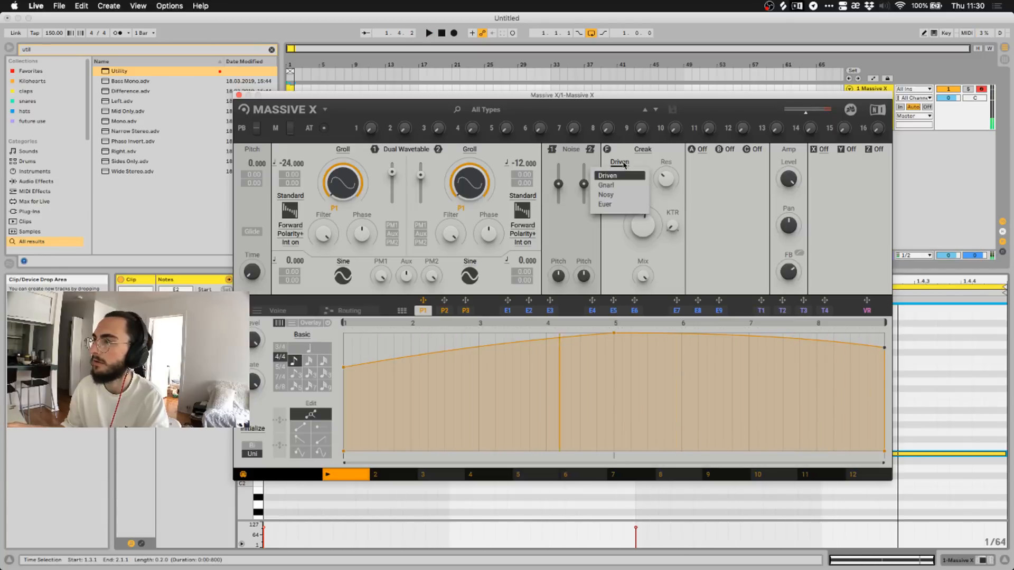
click(616, 185)
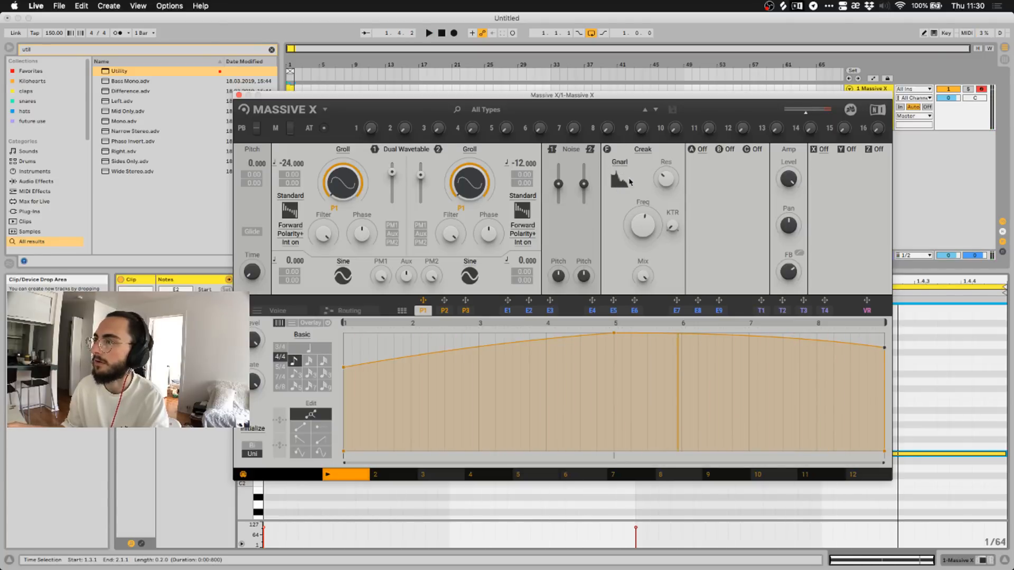
click(428, 33)
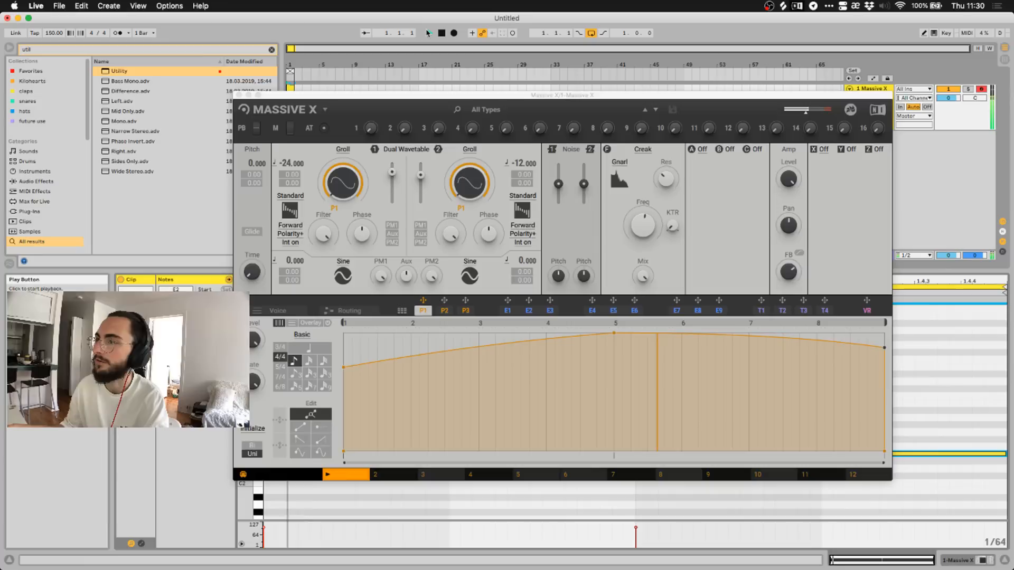
click(624, 164)
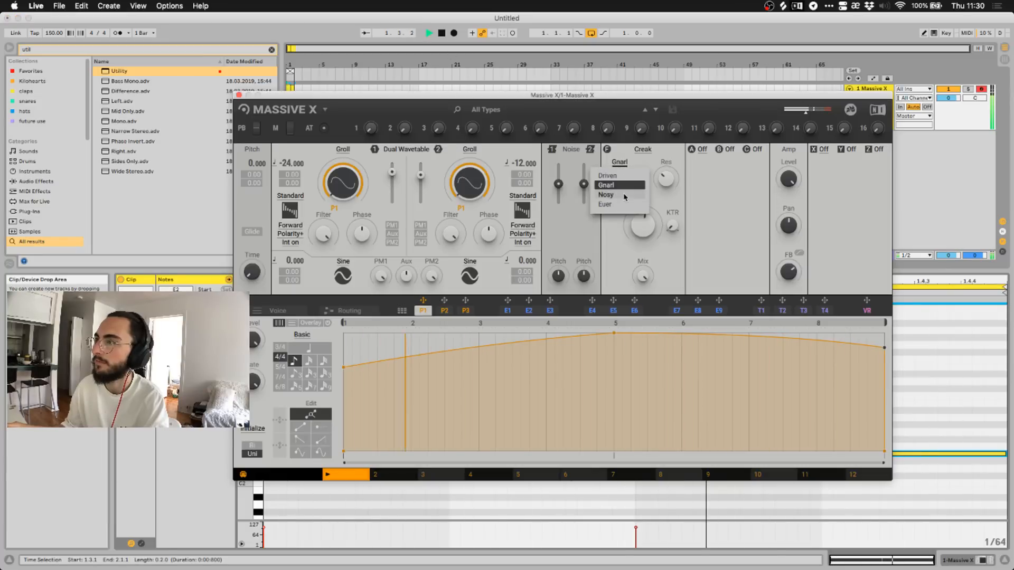
click(617, 194)
click(619, 162)
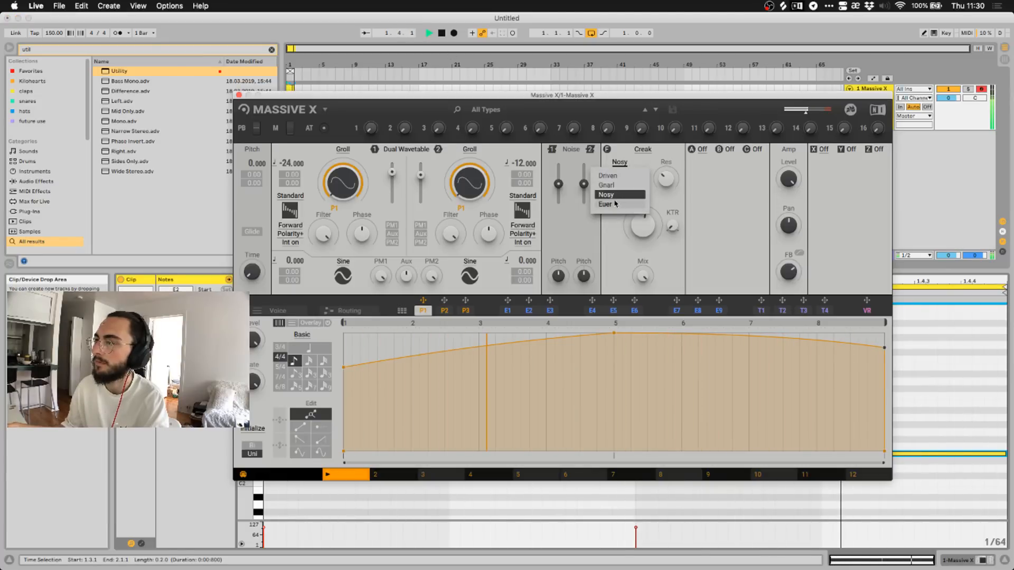
click(613, 204)
Return Creak to Gnarl mode, stop playback and switch the filter type to Groian.
click(620, 162)
click(622, 186)
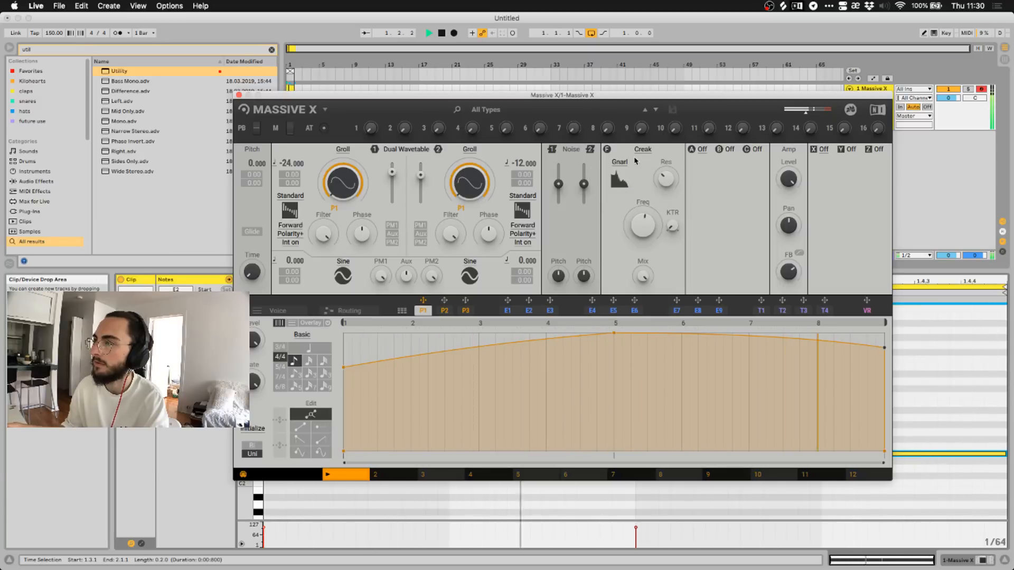
click(441, 33)
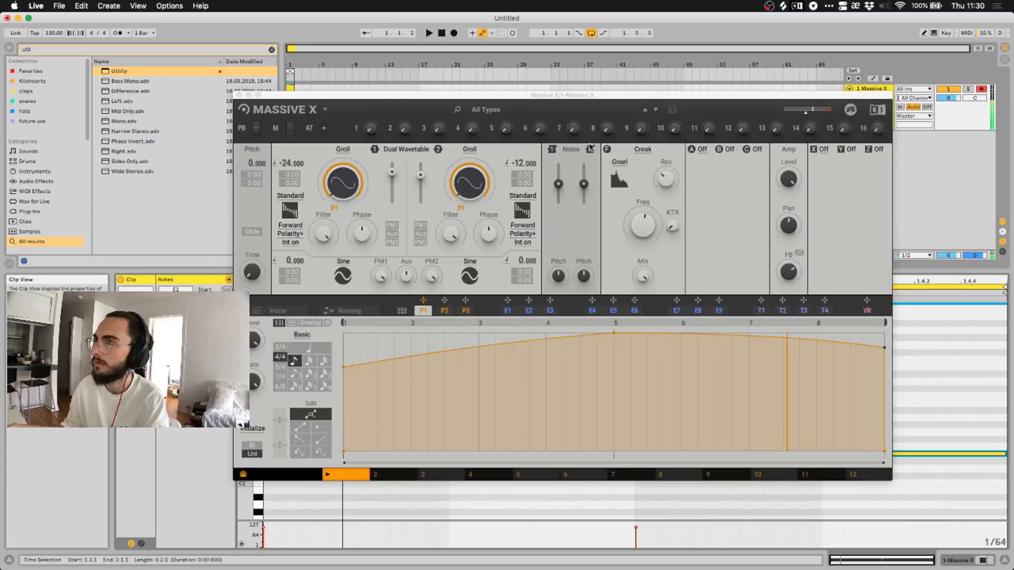
click(643, 149)
click(637, 216)
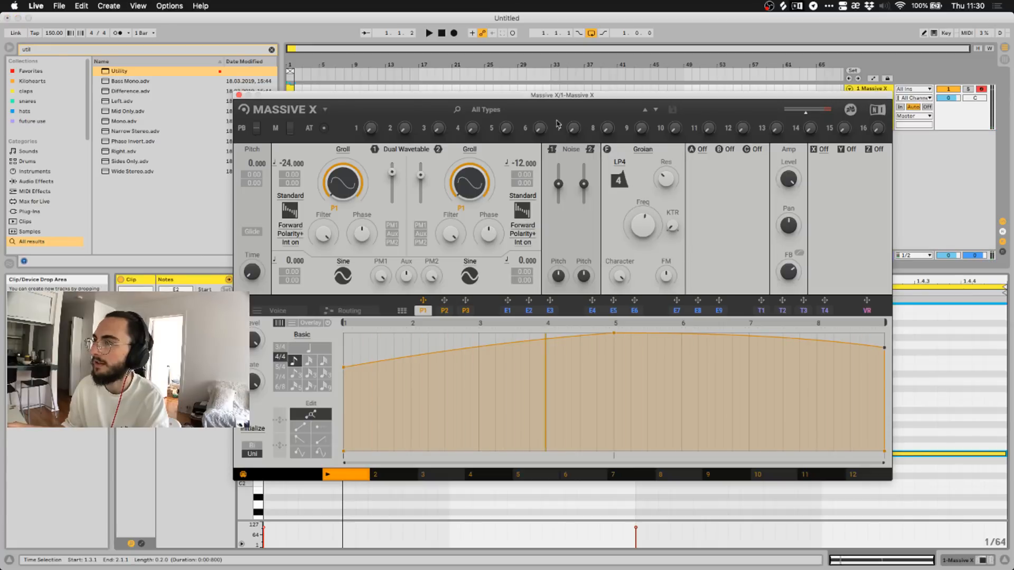
Start playback and switch the filter type from Groian to Comb.
key(space)
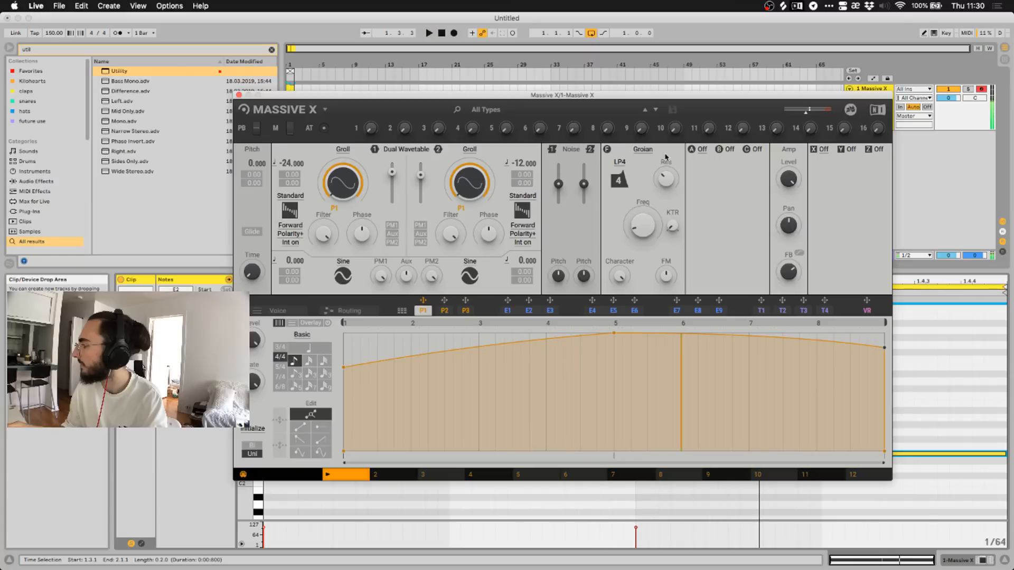
click(642, 149)
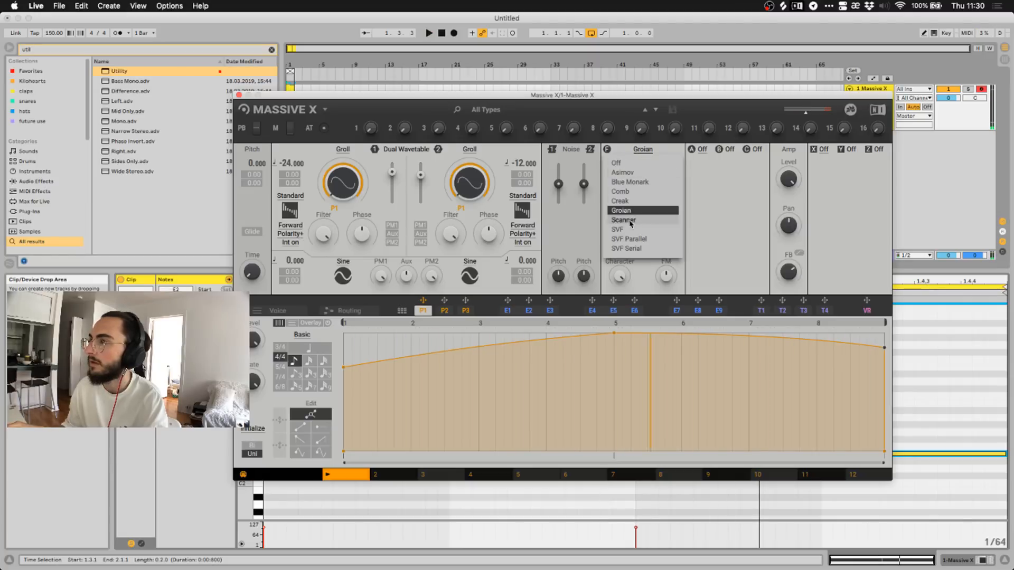
click(628, 191)
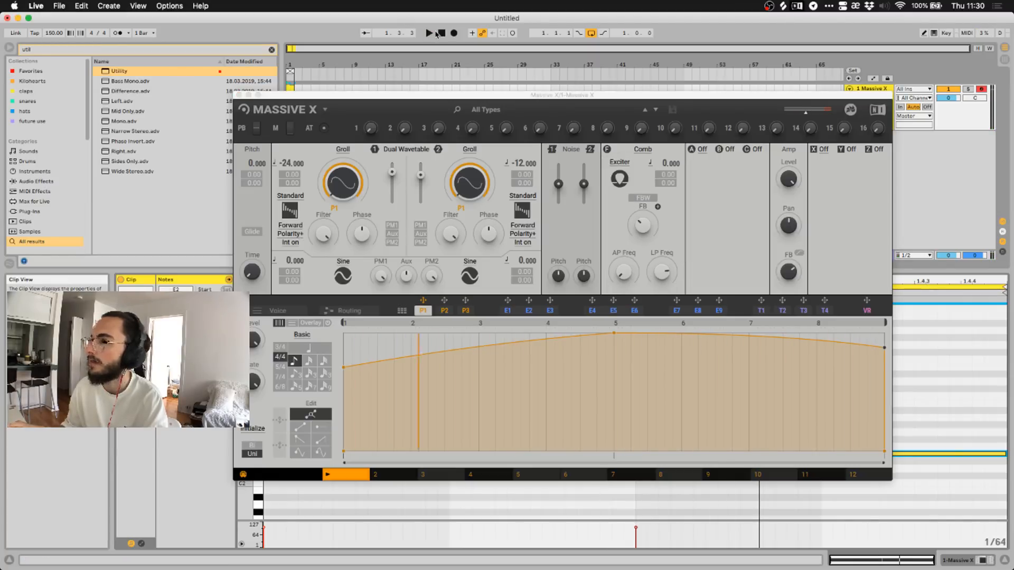
click(637, 214)
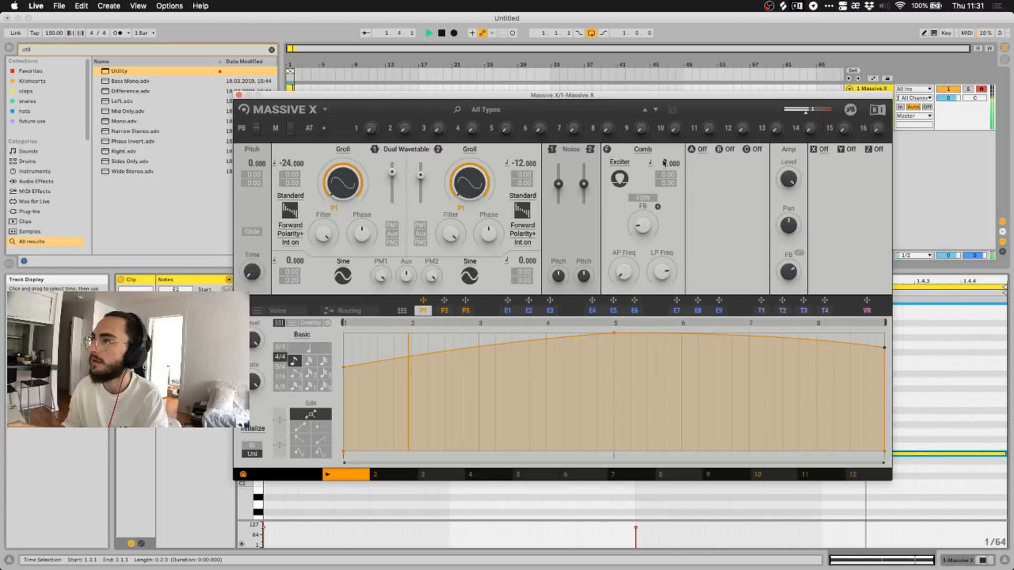
Lower the Comb pitch, reset it to 0, change its pitch tracking mode and set it to -4.
drag(665, 163, 663, 198)
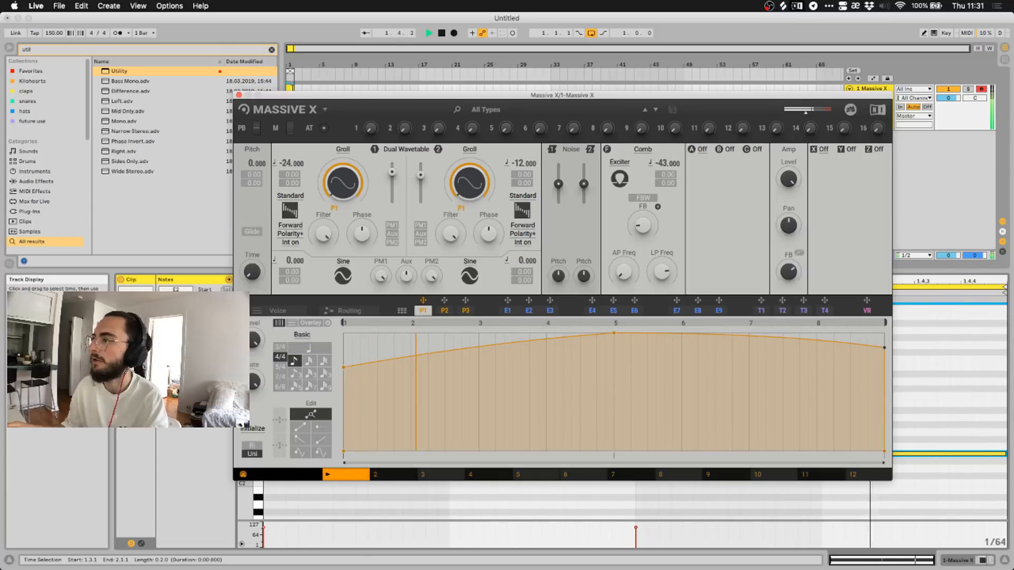
double_click(663, 166)
click(651, 165)
click(651, 166)
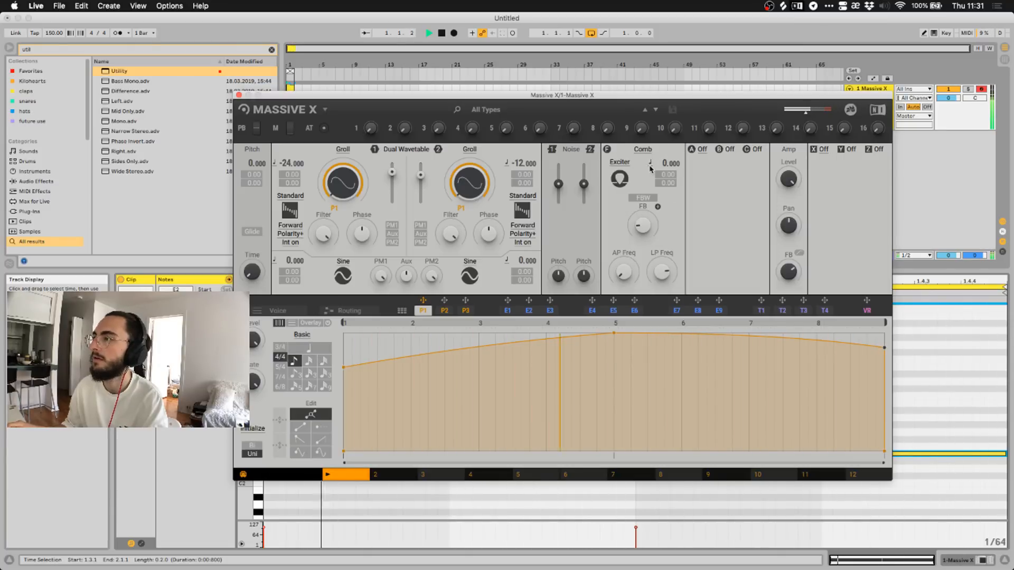
click(650, 164)
click(640, 186)
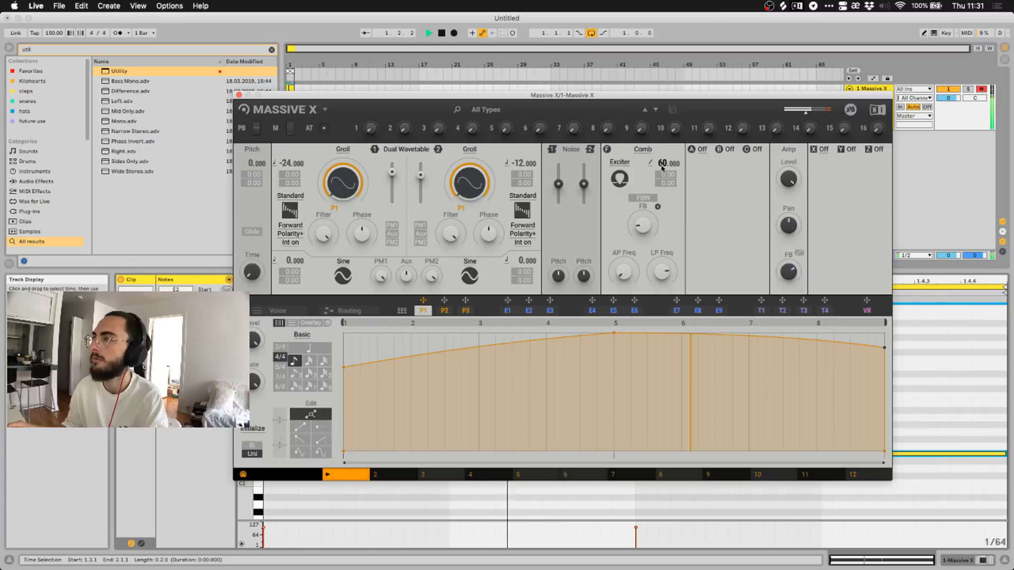
drag(663, 164, 673, 174)
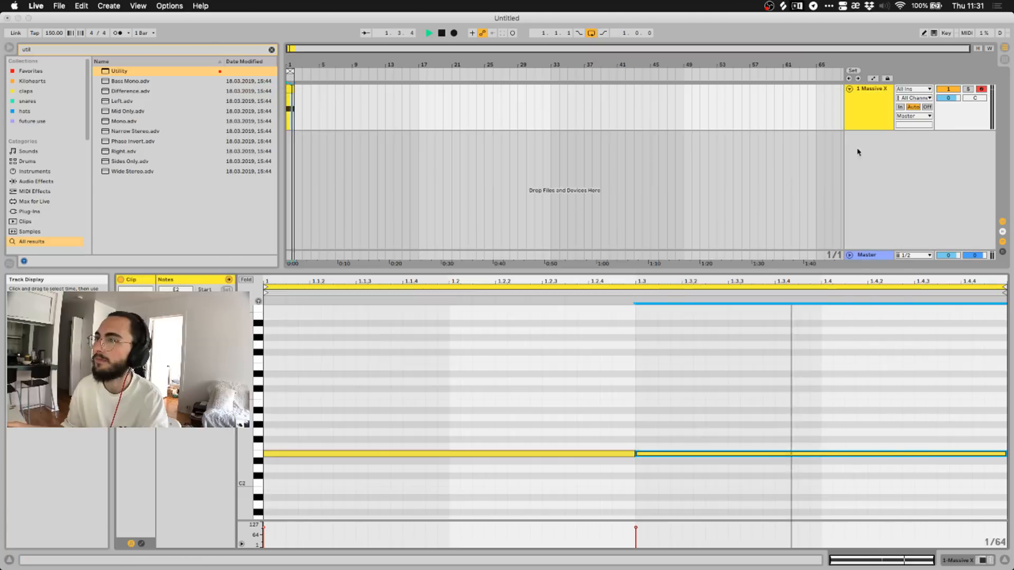
Close the expired synth and load a fresh Massive X, searched as 'massive', onto a new MIDI track.
click(880, 127)
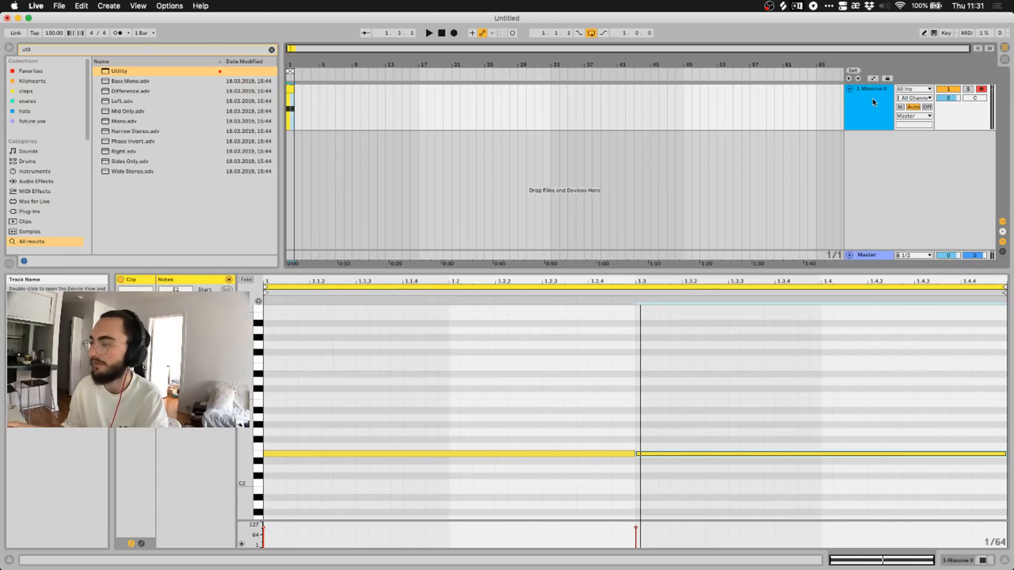
key(super+shift+t)
key(super+f)
text(massive x)
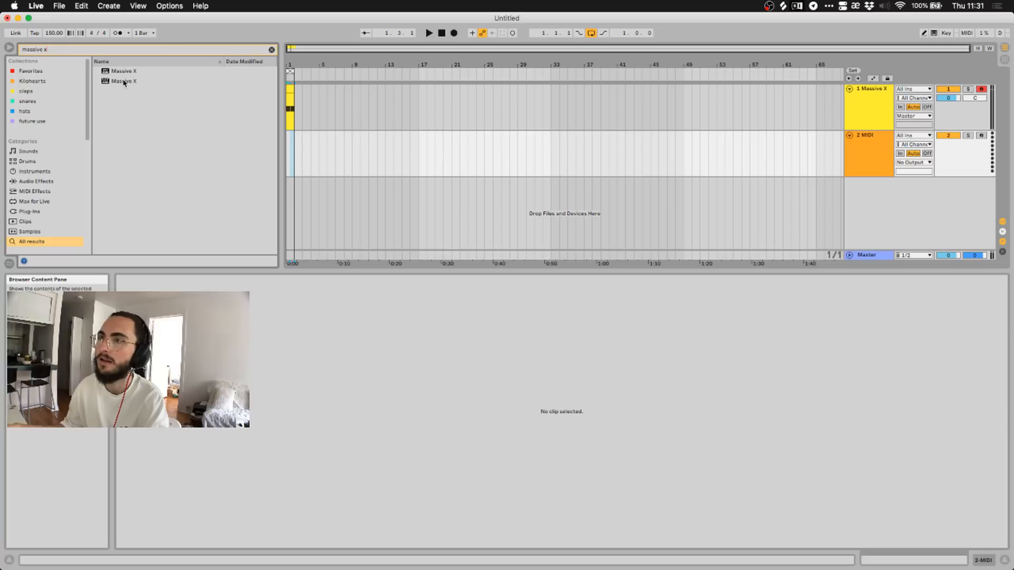
drag(125, 82, 315, 373)
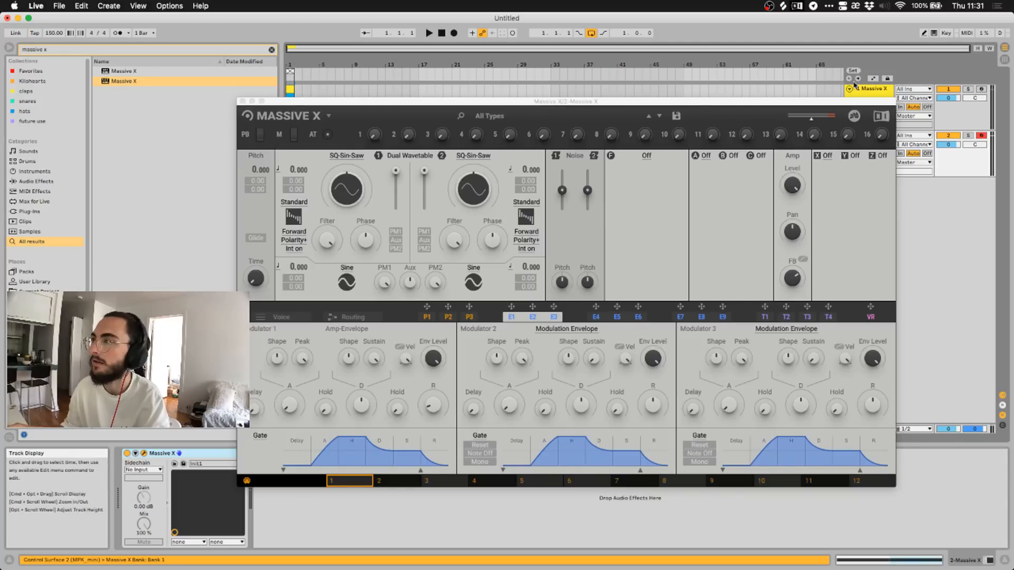
Collapse track 1 and copy its clip onto track 2 at bar 1, then restart playback.
click(849, 89)
key(space)
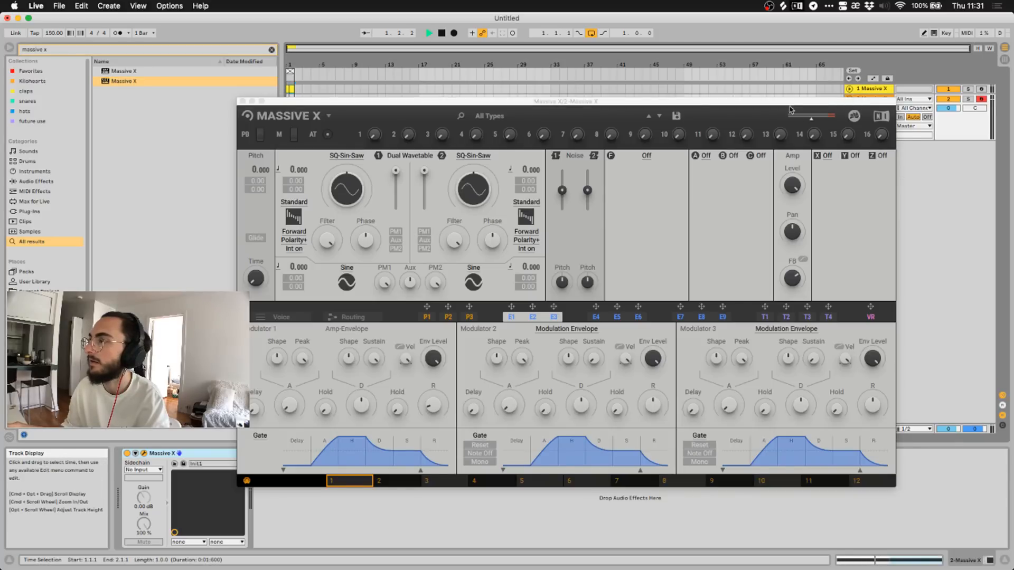
drag(787, 102, 803, 170)
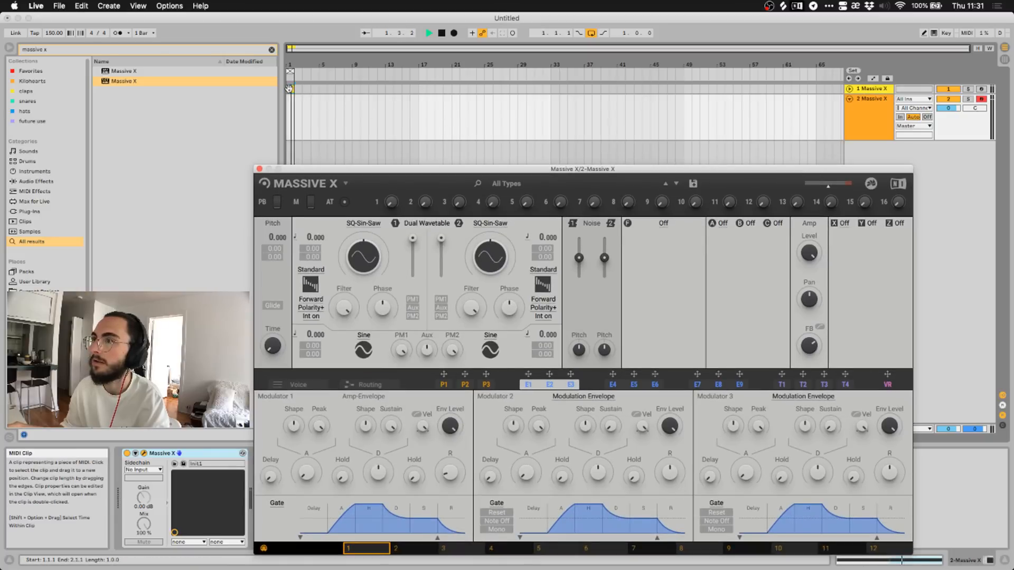
drag(291, 89, 295, 122)
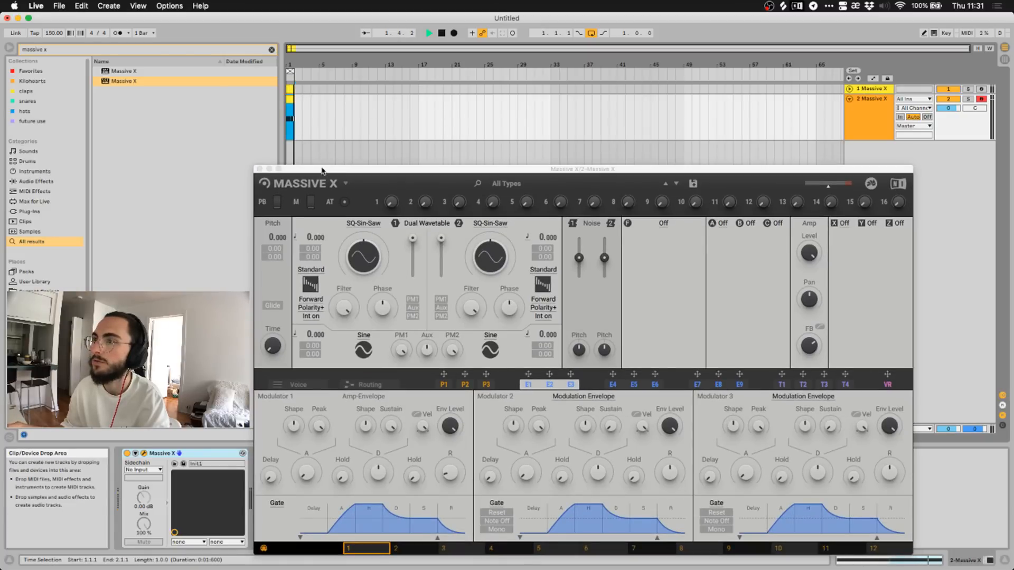
drag(322, 170, 346, 155)
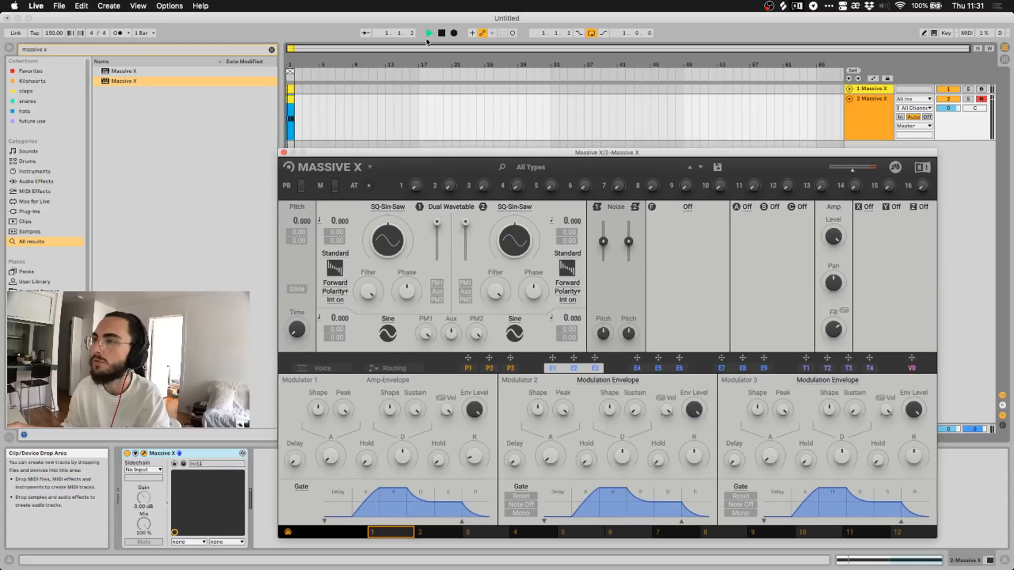
click(429, 33)
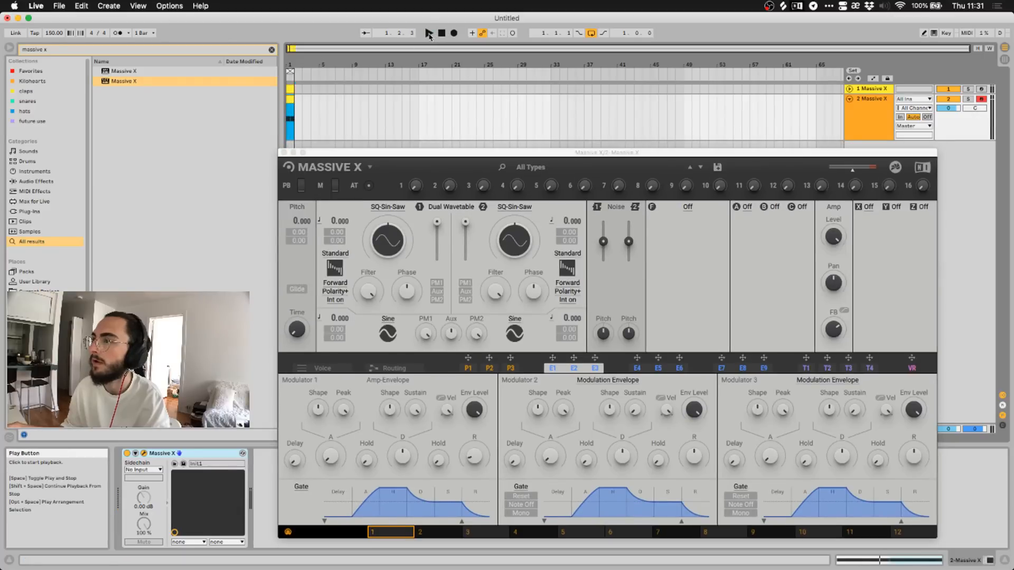
drag(474, 153, 466, 121)
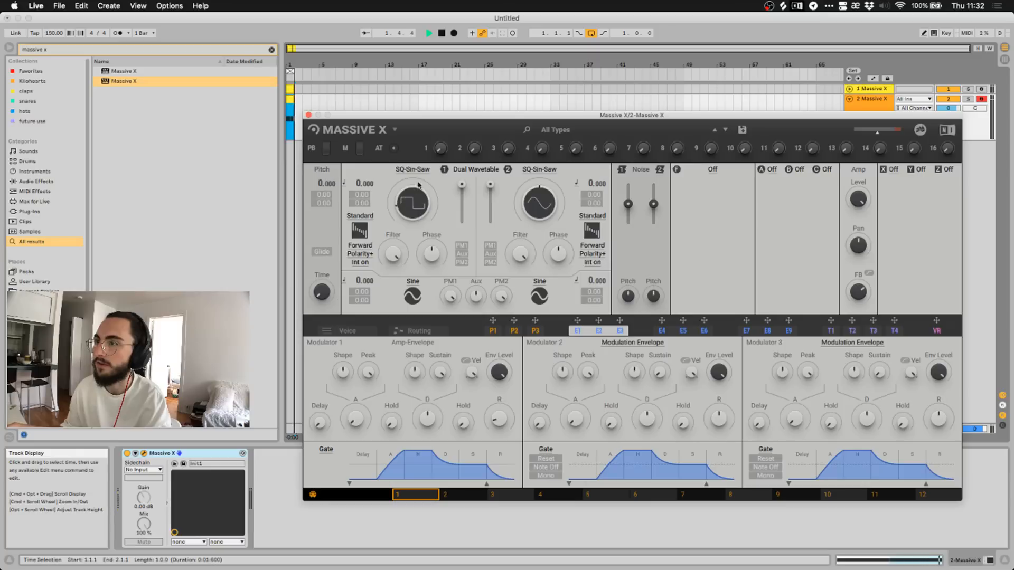
Check oscillator 1's wavetable list without changing it and show the synth's signal routing view.
click(418, 169)
click(418, 169)
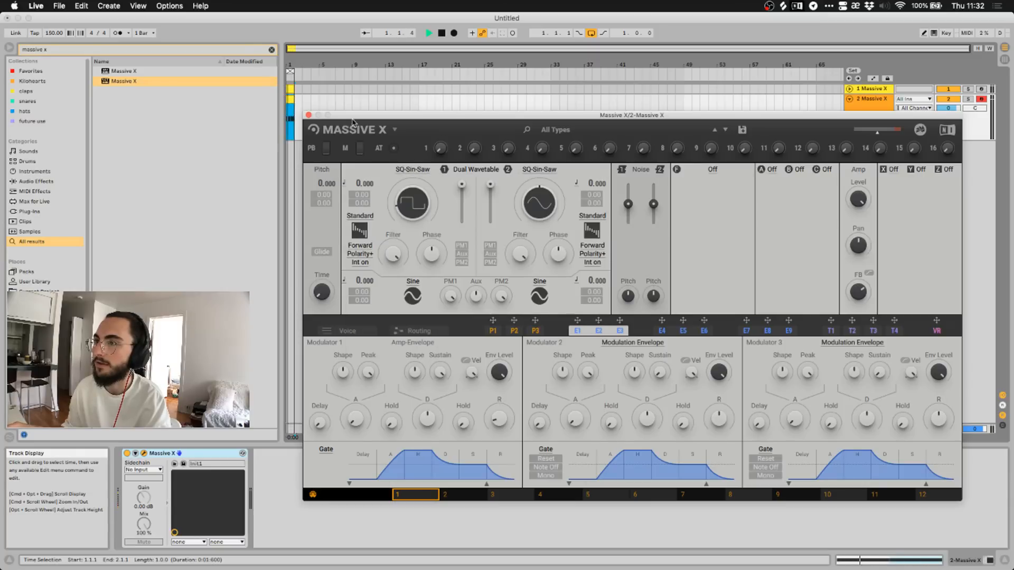
click(419, 331)
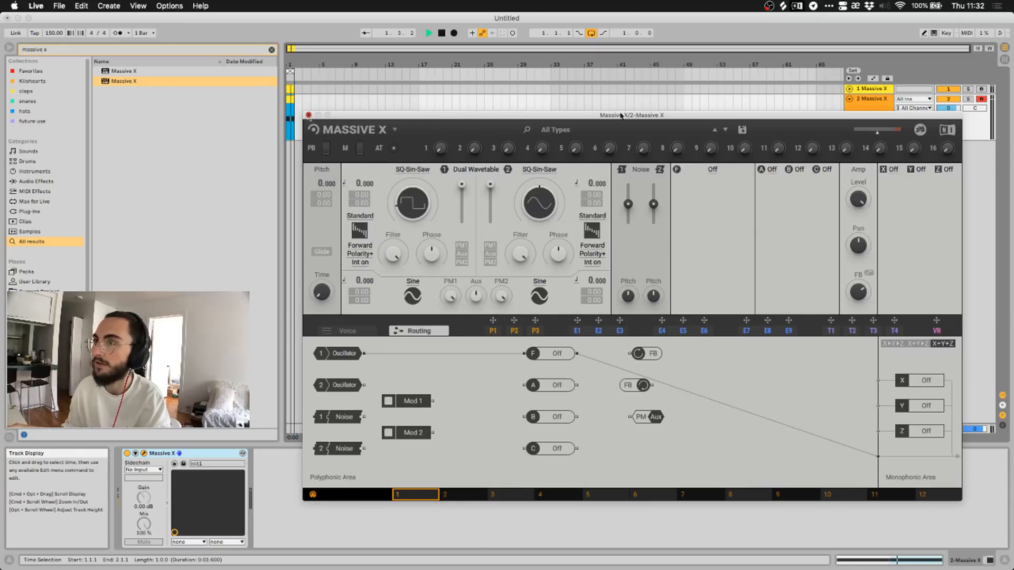
Close the synth, stop playback and delete both Massive X tracks.
key(super+w)
key(space)
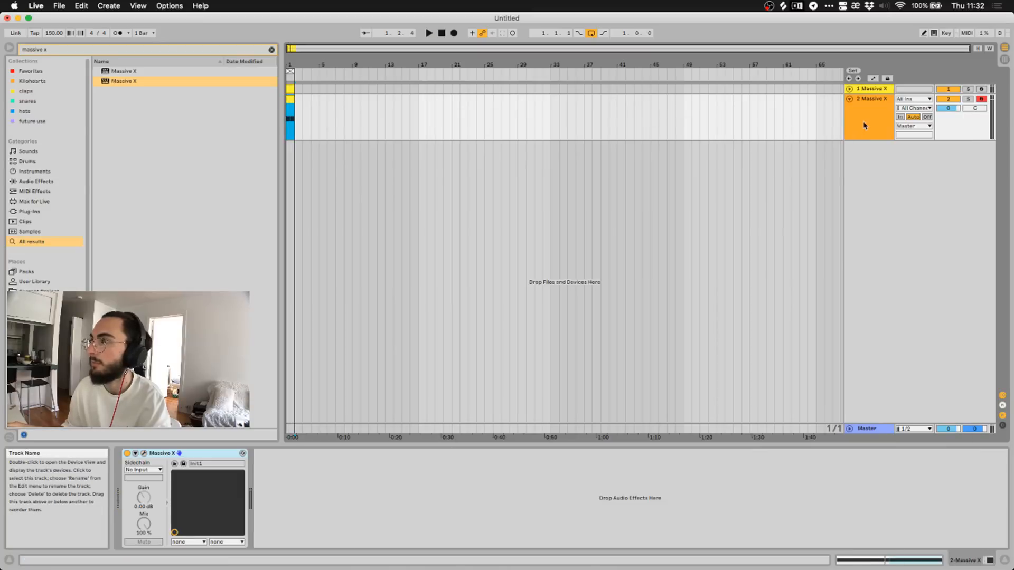
shift+click(869, 90)
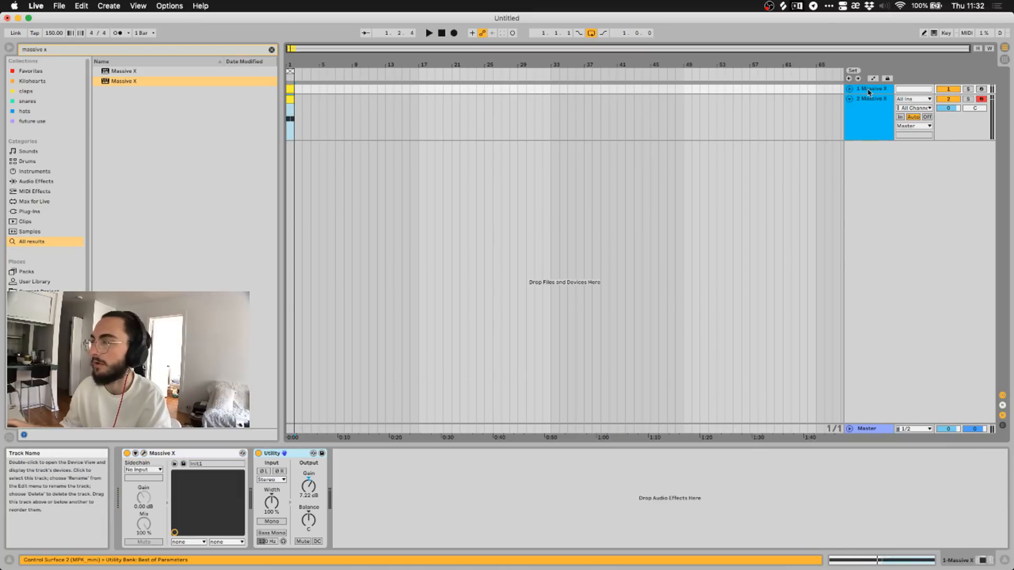
key(super+shift+t)
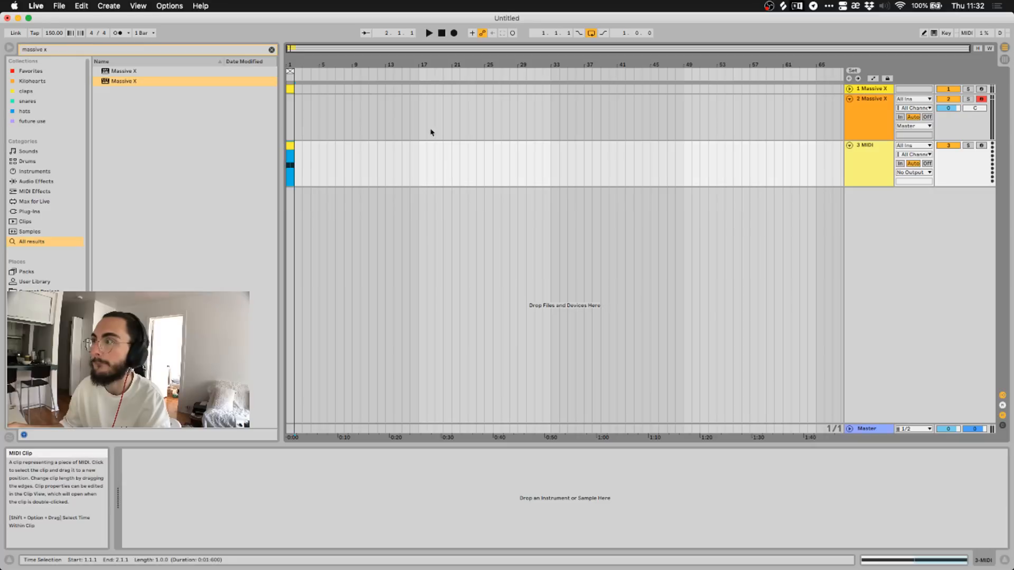
click(868, 121)
click(867, 89)
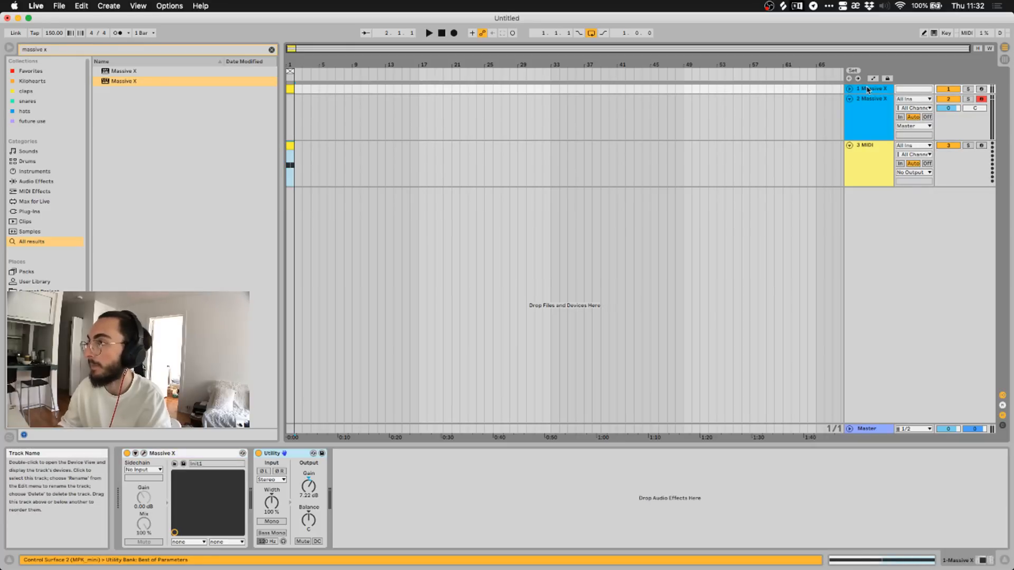
key(Delete)
Insert a new MIDI track with Massive X in demo mode and play from track 2's start.
key(super+shift+t)
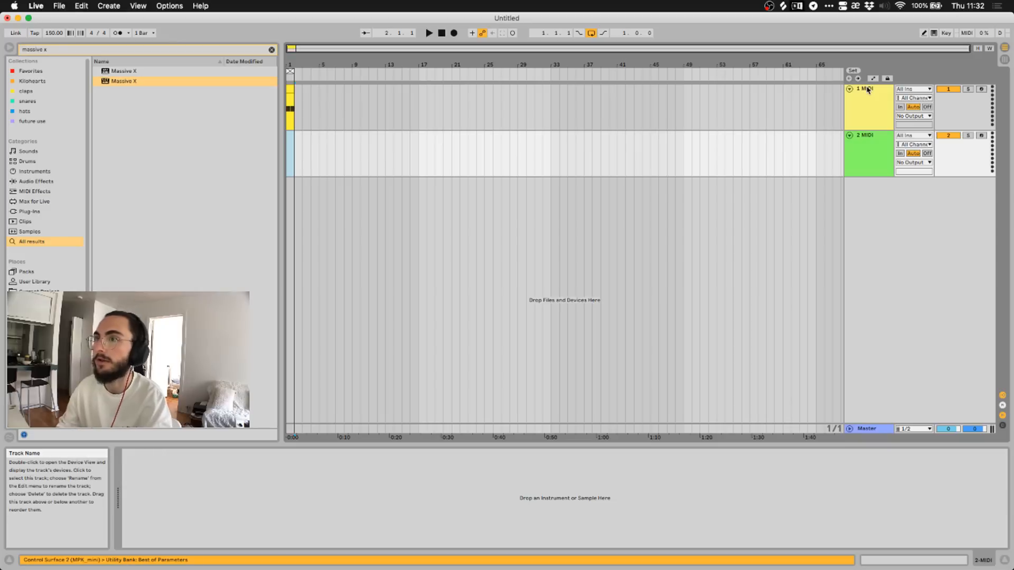
click(136, 84)
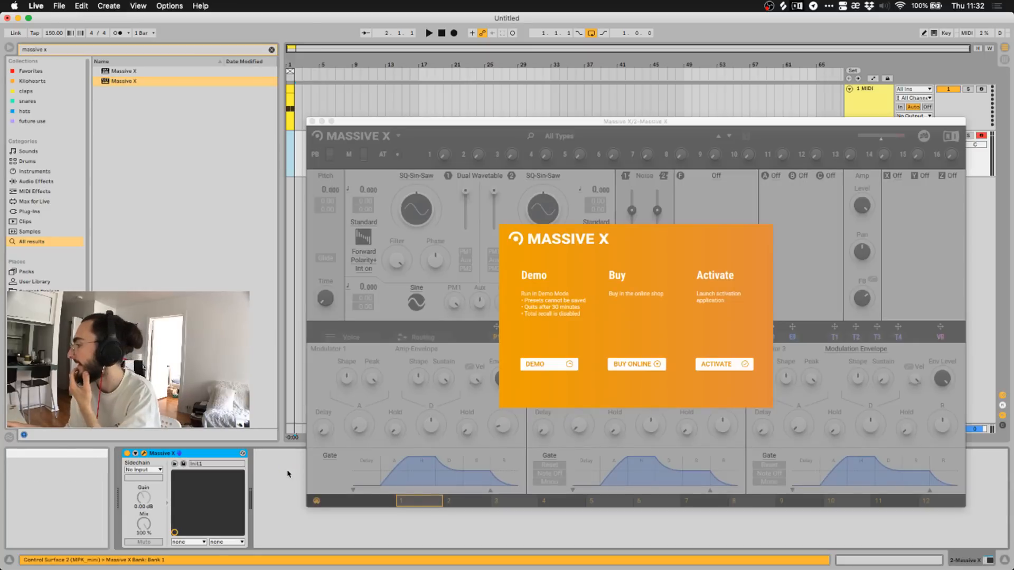
click(545, 367)
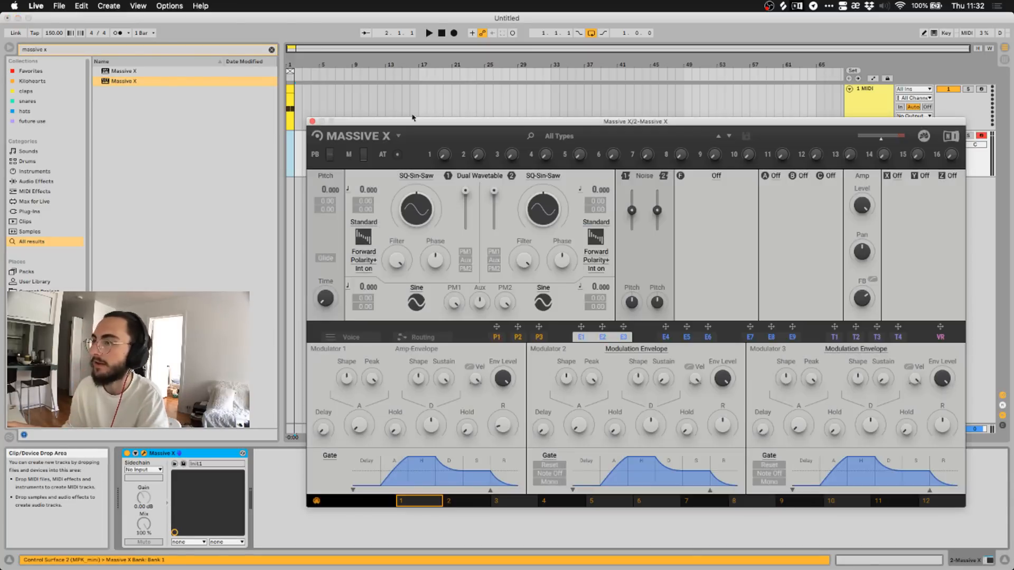
drag(393, 122, 434, 114)
click(292, 117)
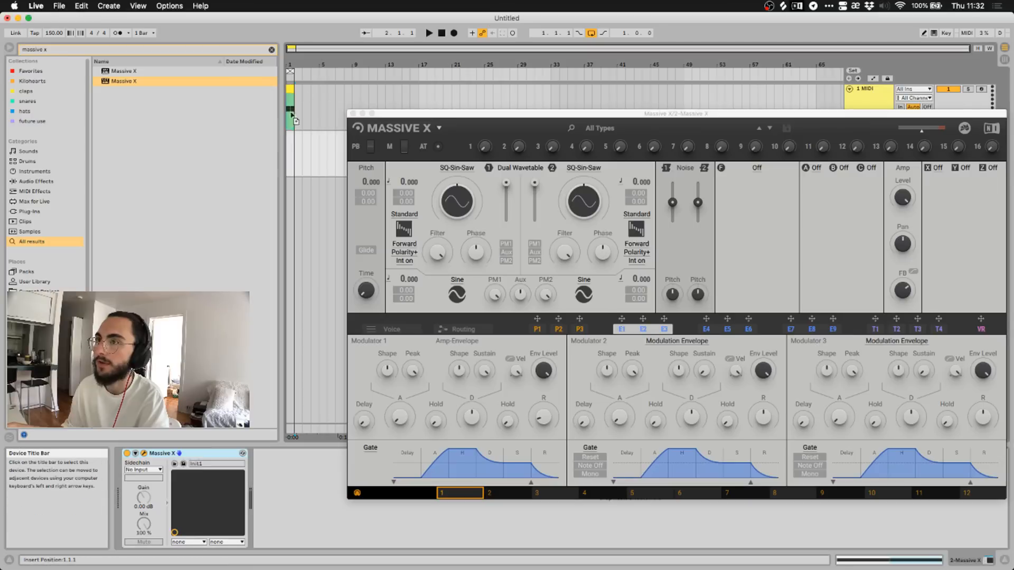
key(space)
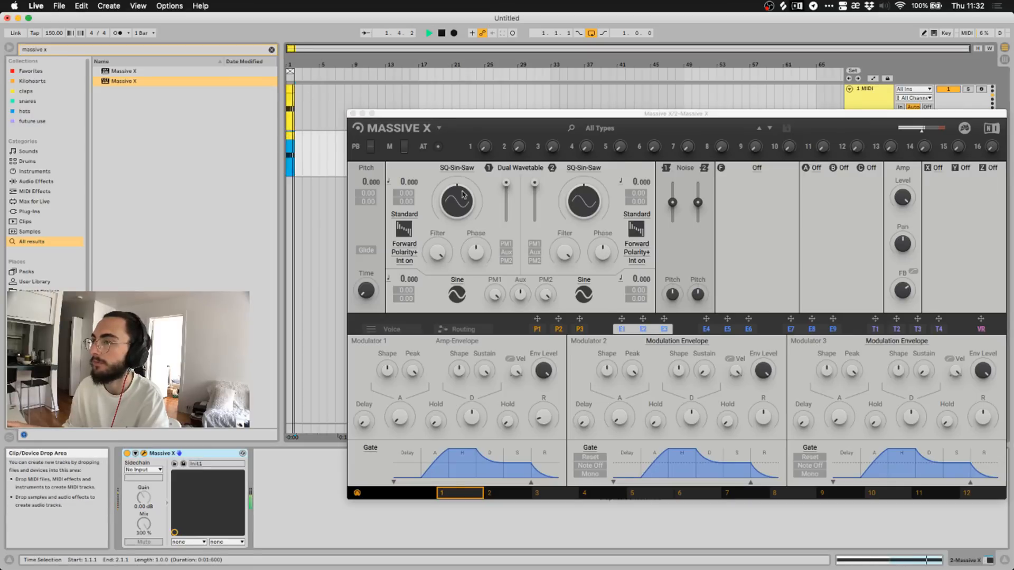
Load the Mixed > Groll wavetable into oscillator 1.
click(457, 170)
click(457, 170)
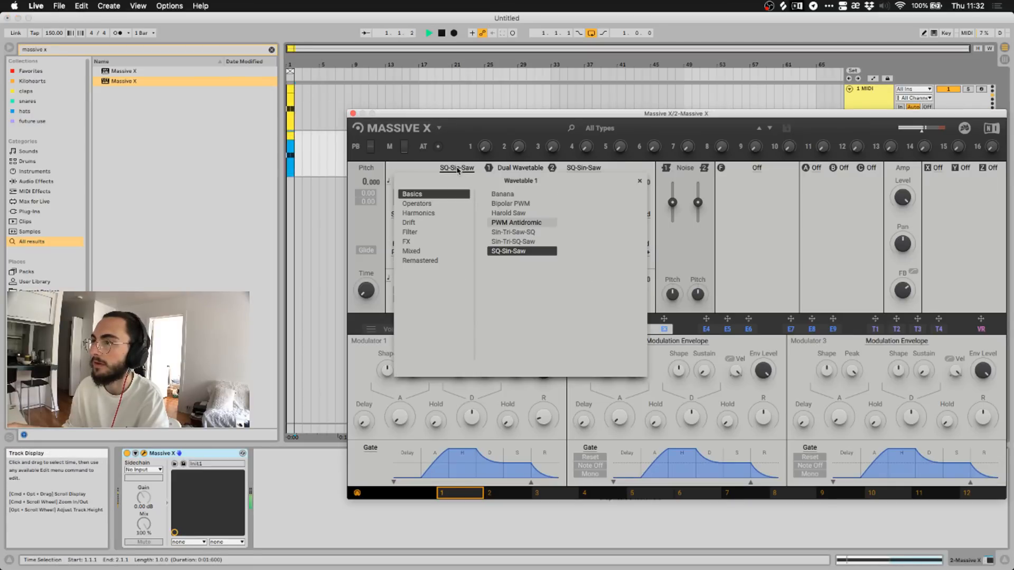
click(430, 251)
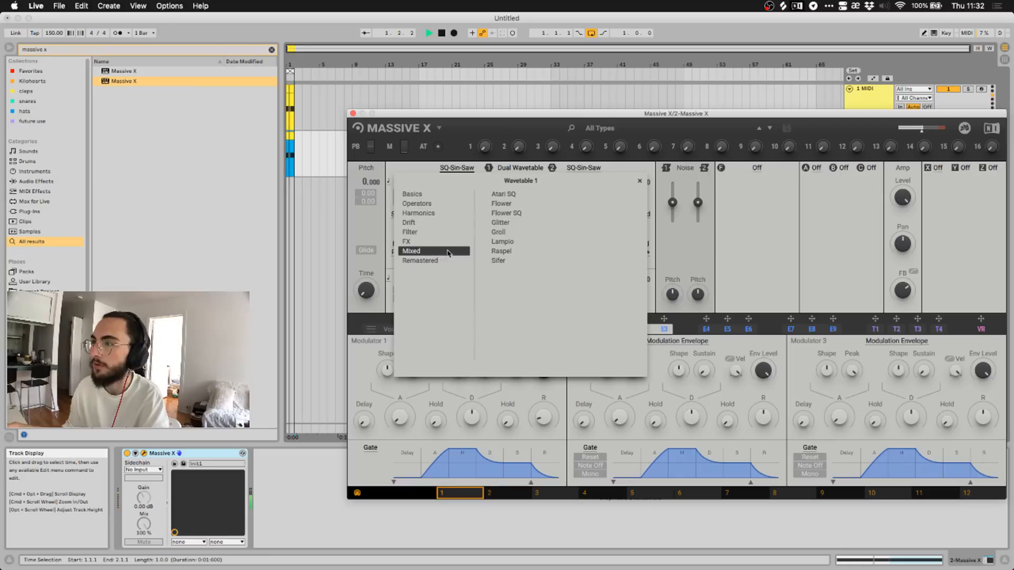
click(449, 261)
click(431, 252)
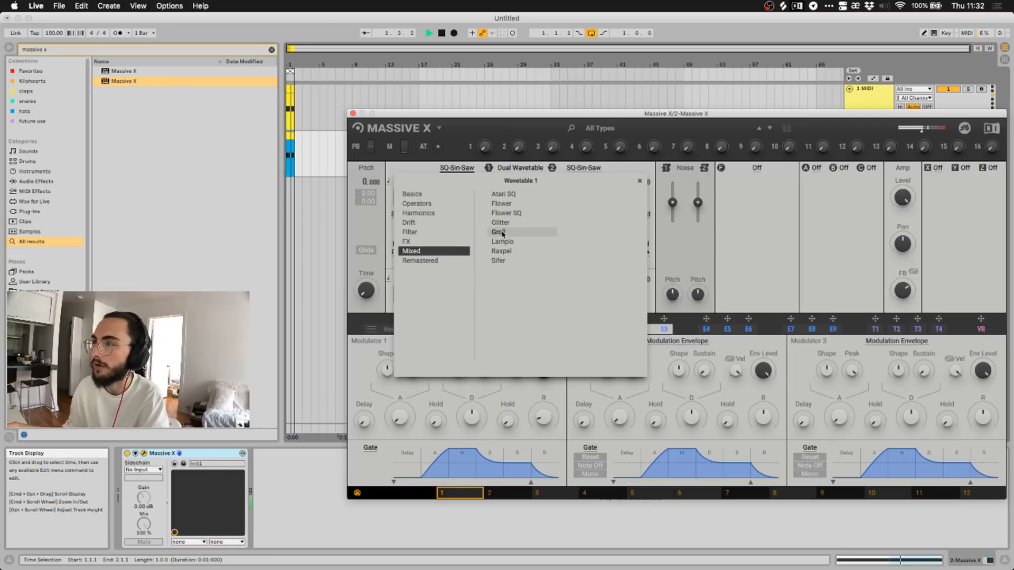
click(501, 233)
click(442, 173)
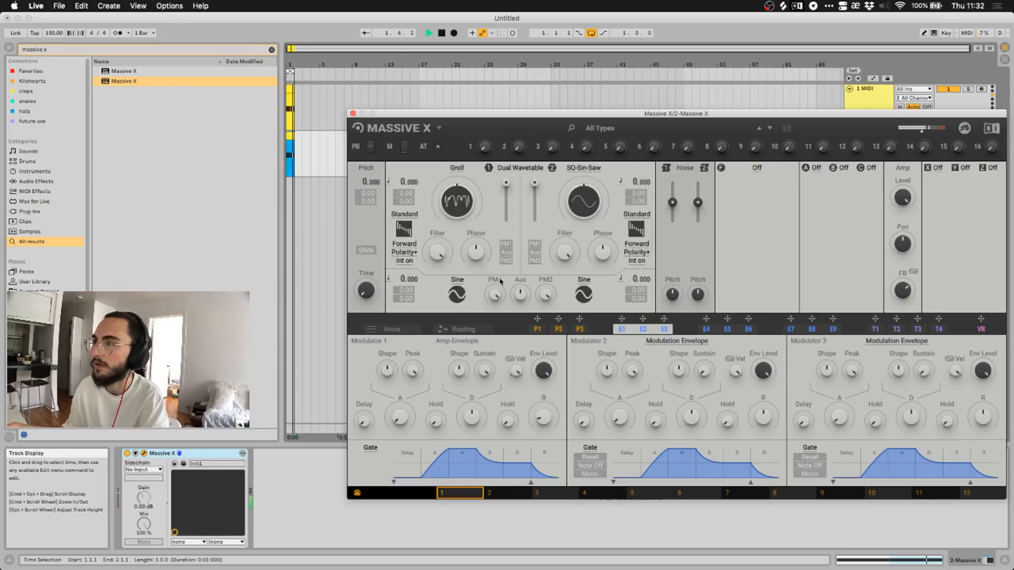
Draw P1 as a curve rising from the bottom to a bar-5 peak and assign it to Groll.
click(538, 329)
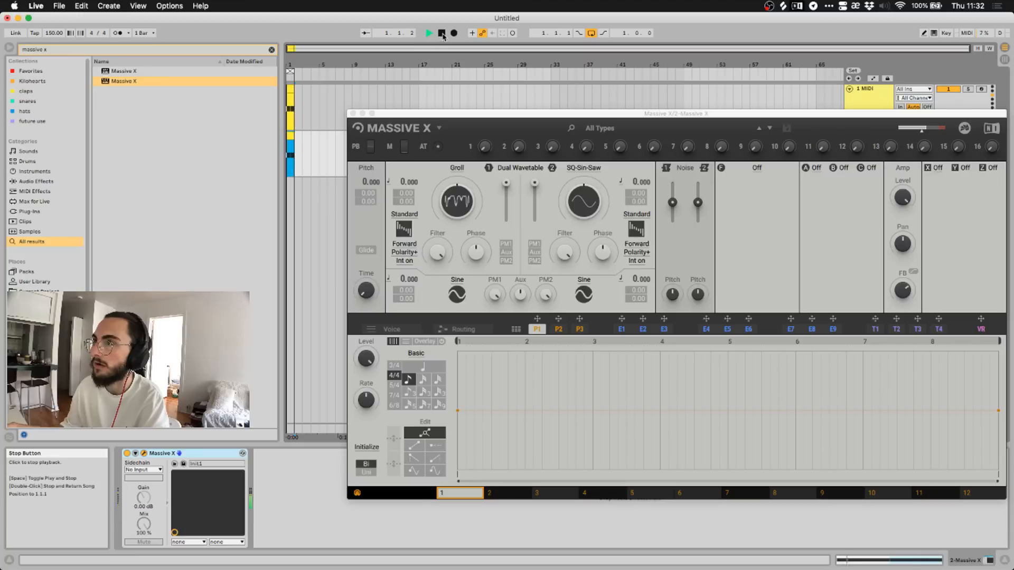
drag(462, 417, 452, 491)
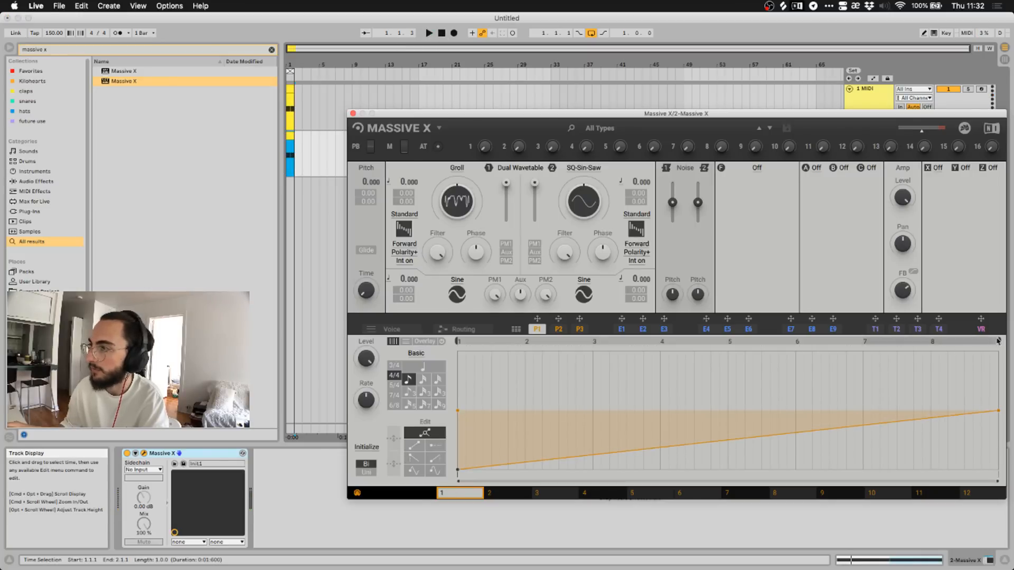
drag(998, 342, 735, 348)
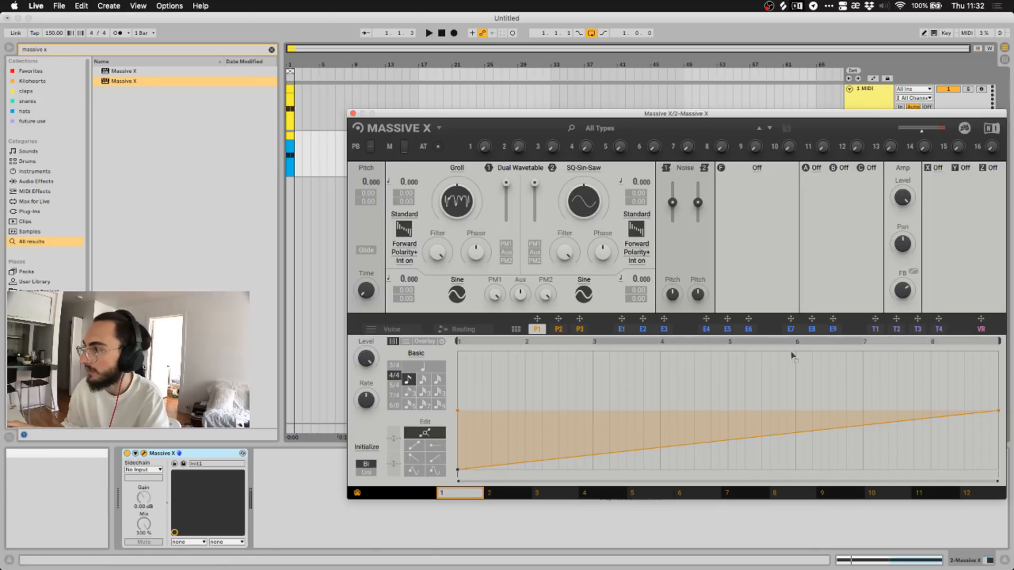
click(729, 355)
drag(727, 353, 728, 350)
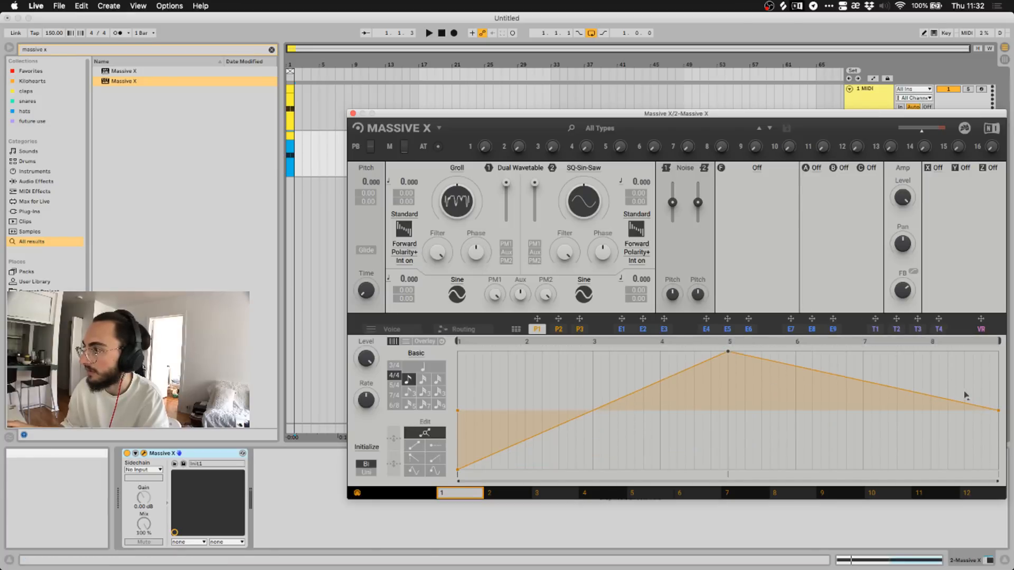
drag(999, 411, 996, 393)
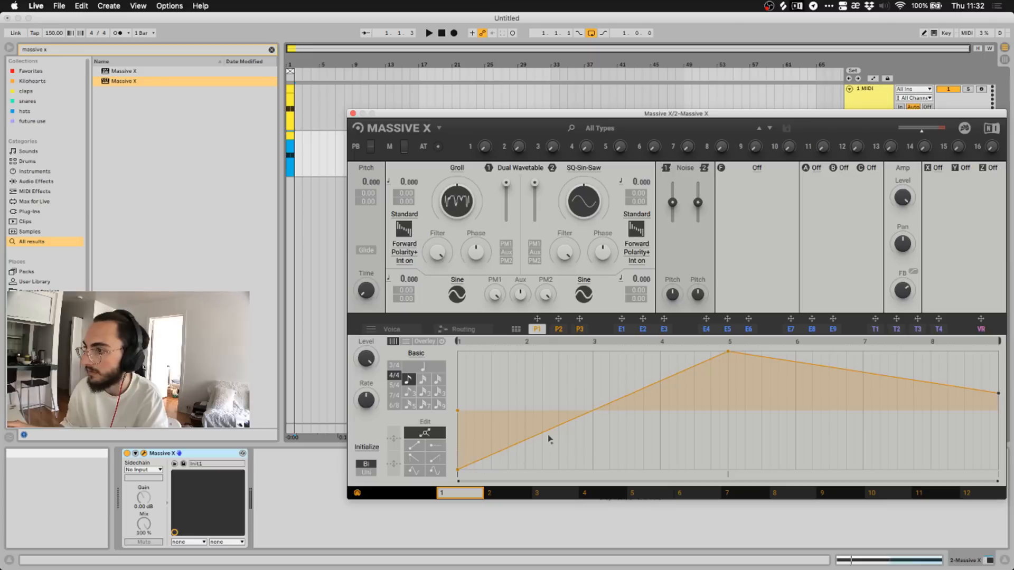
drag(565, 420, 650, 421)
drag(814, 376, 806, 357)
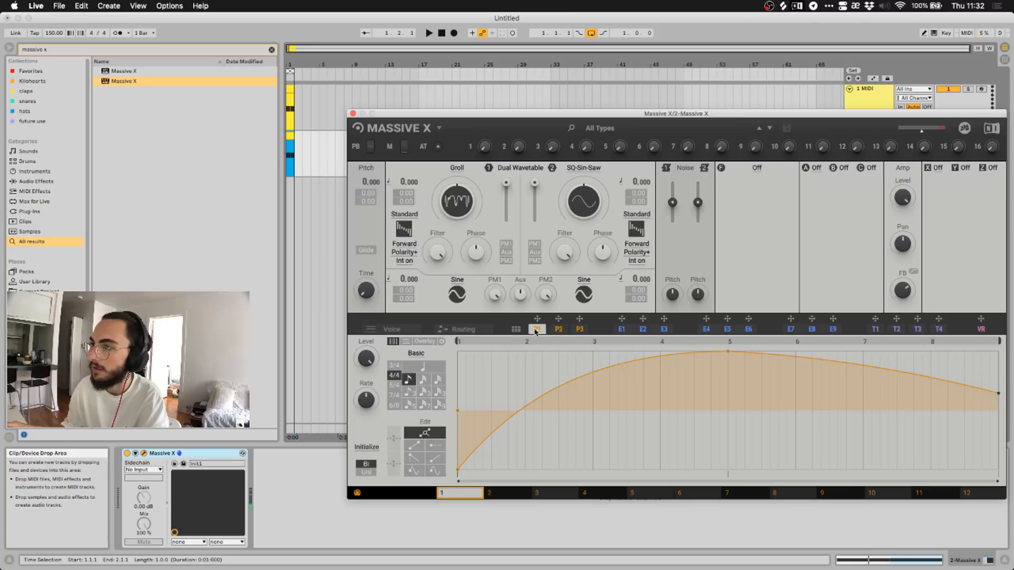
drag(536, 318, 450, 196)
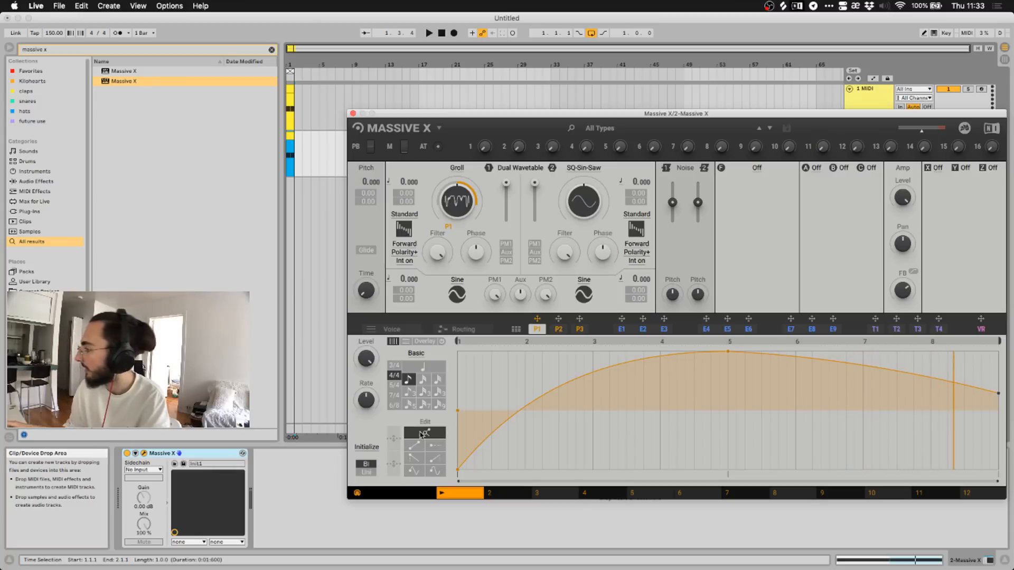
Make the P1 modulation unipolar and raise the curve's start and end points to 18.0.
click(365, 473)
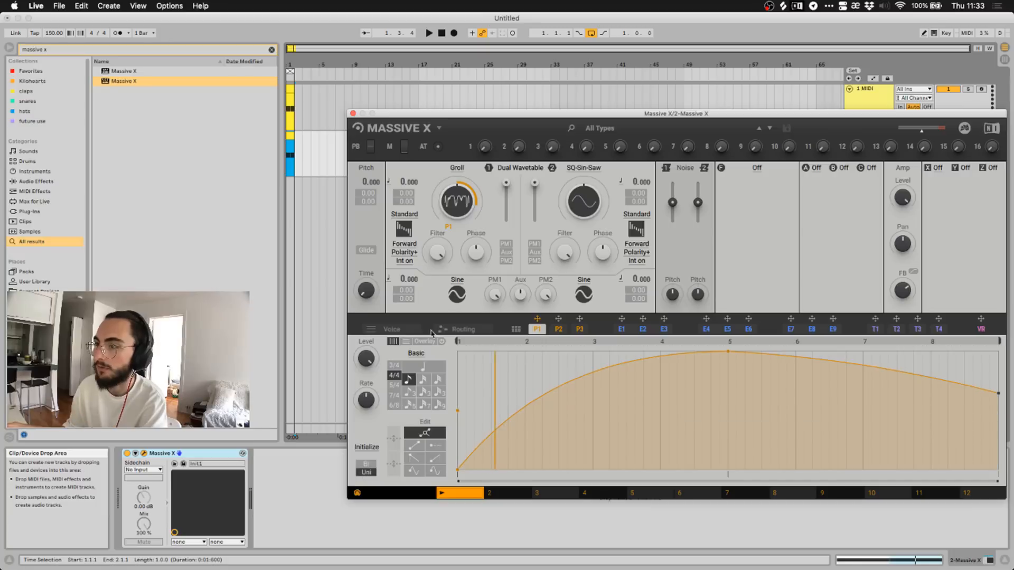
key(space)
key(space)
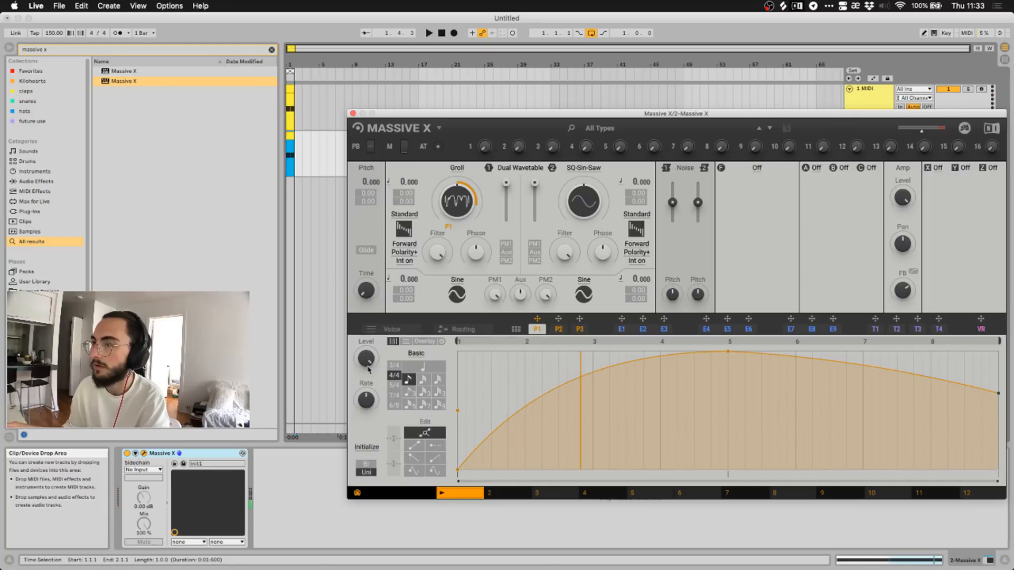
key(space)
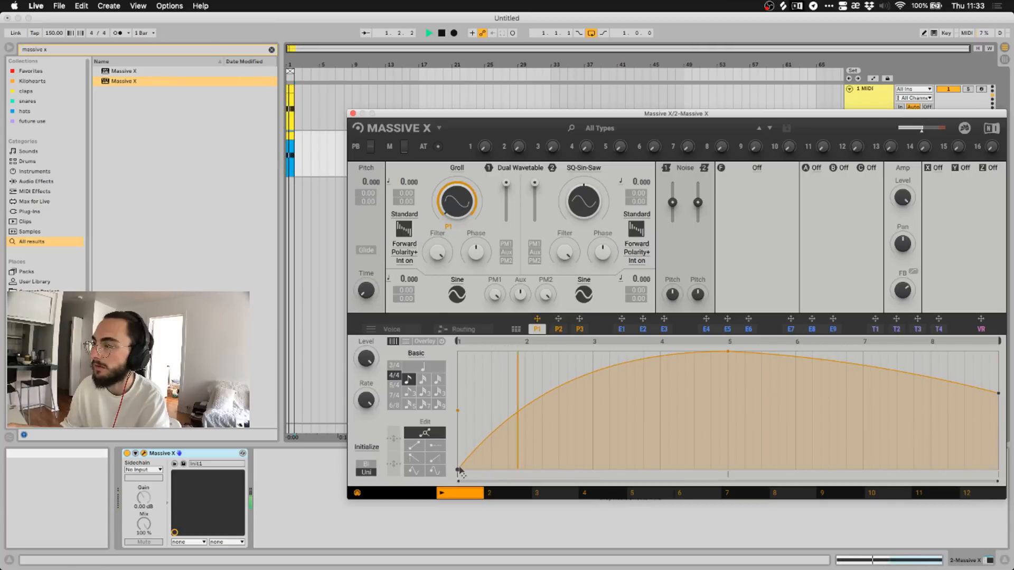
drag(459, 470, 455, 379)
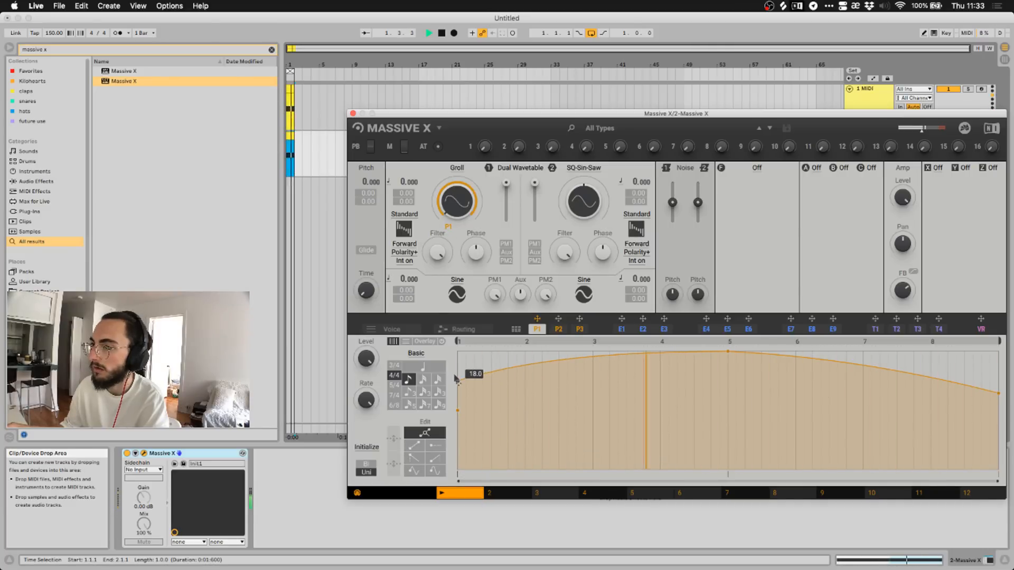
drag(1000, 395, 999, 380)
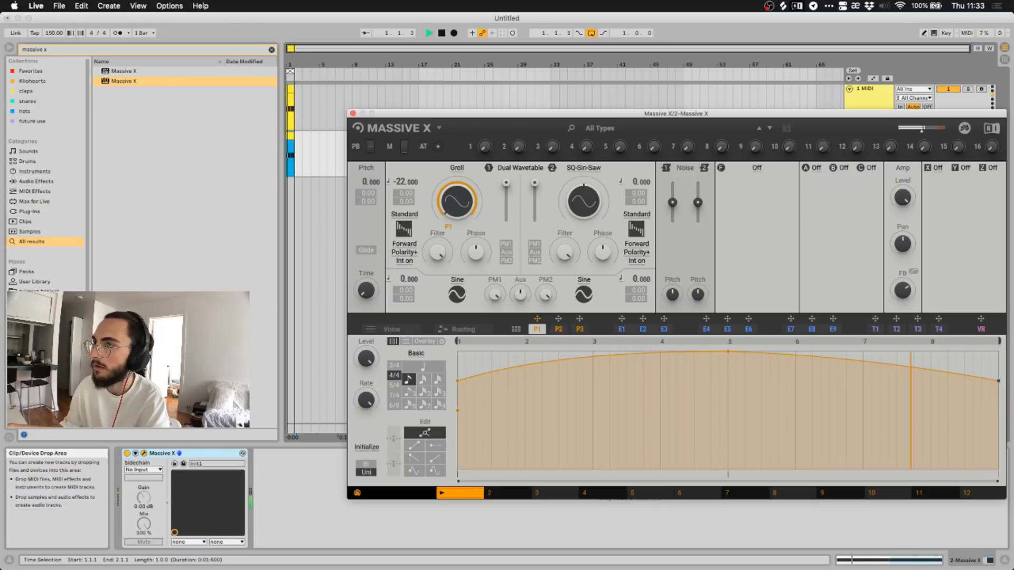
Look through oscillator 2's wavetable list without changing it, then restart the loop.
click(583, 169)
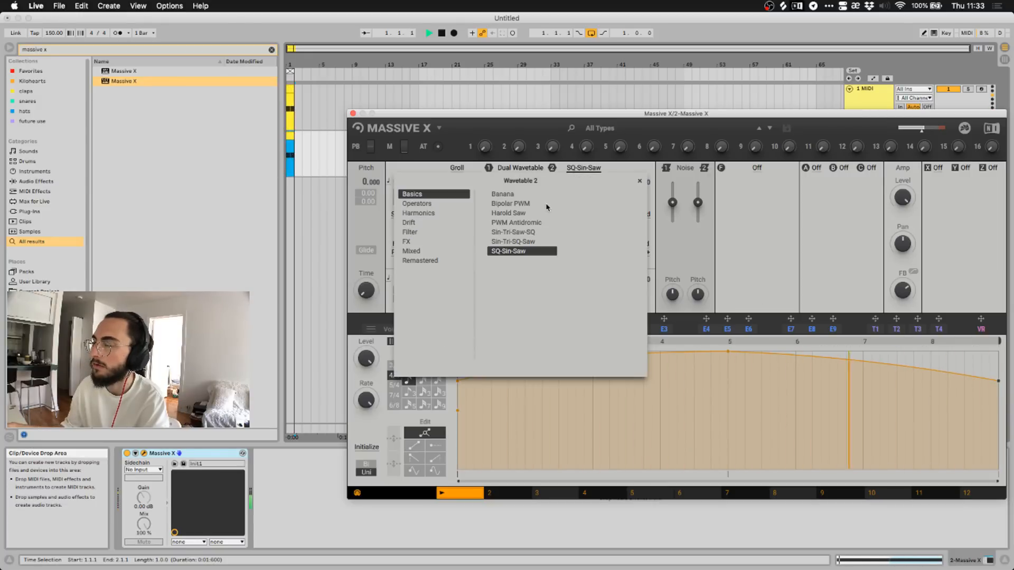
click(574, 169)
click(442, 33)
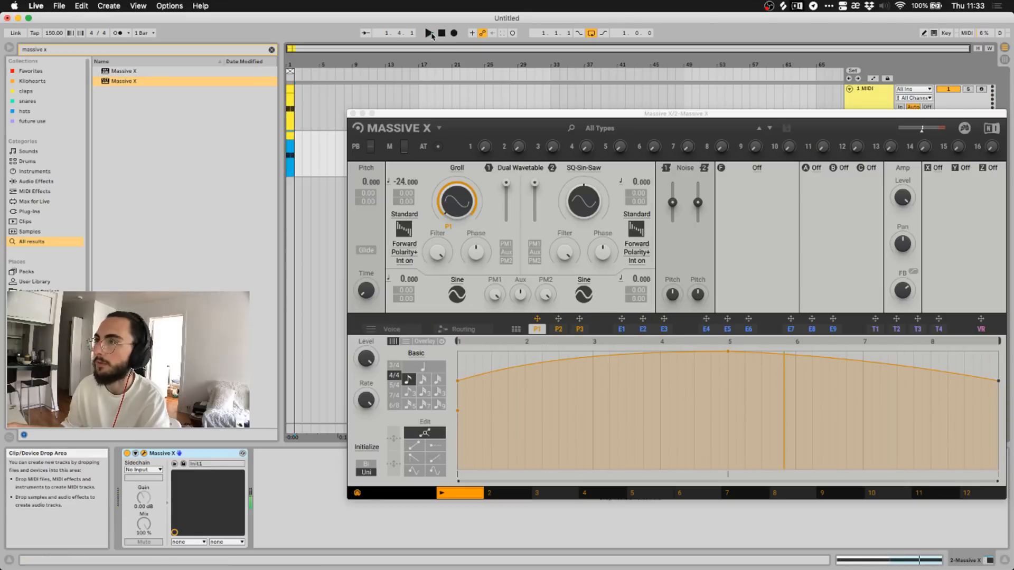
click(430, 33)
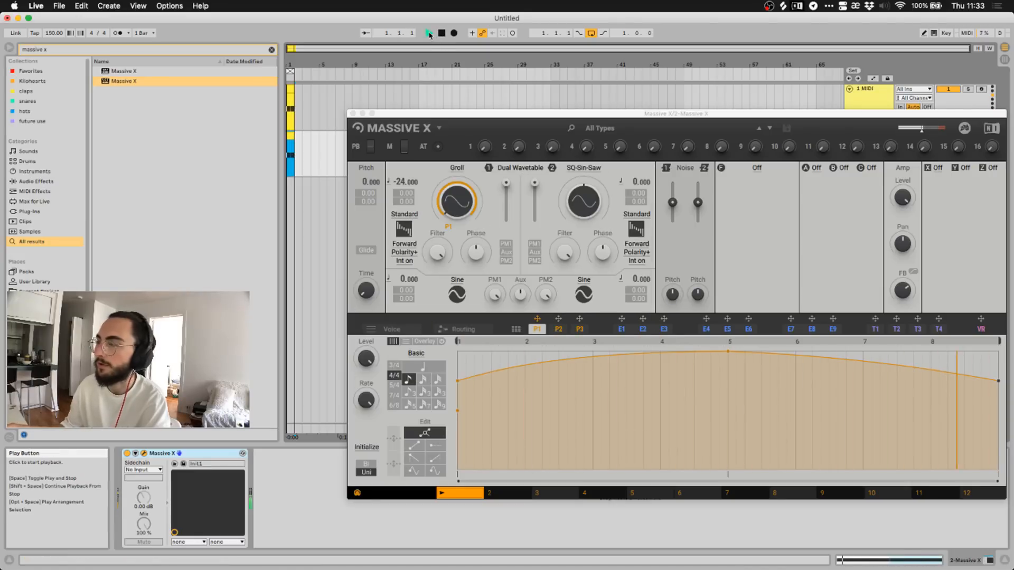
Load the Groian filter, raise its cutoff, then nudge cutoff and resonance slightly down while playing.
click(757, 168)
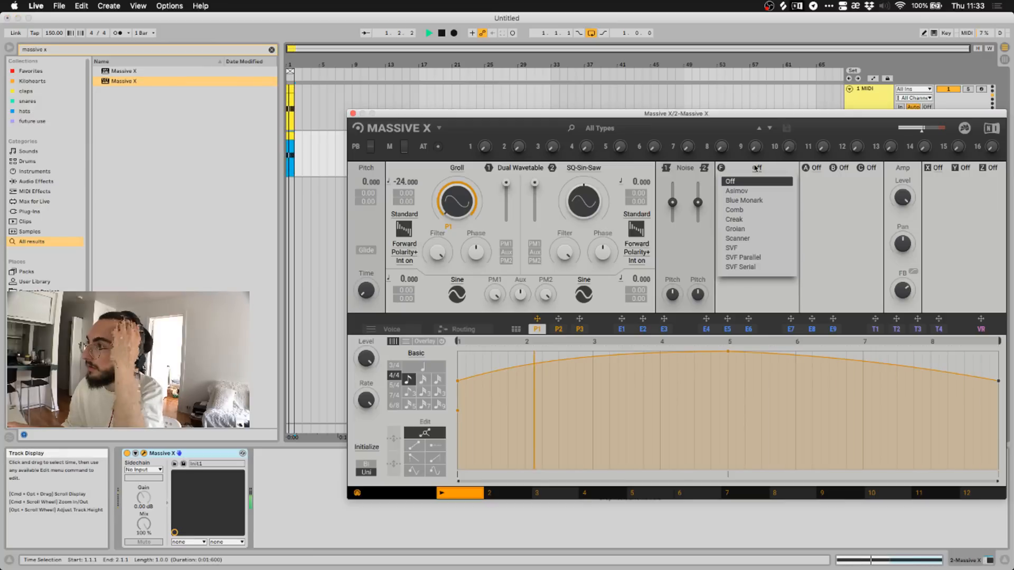
click(739, 229)
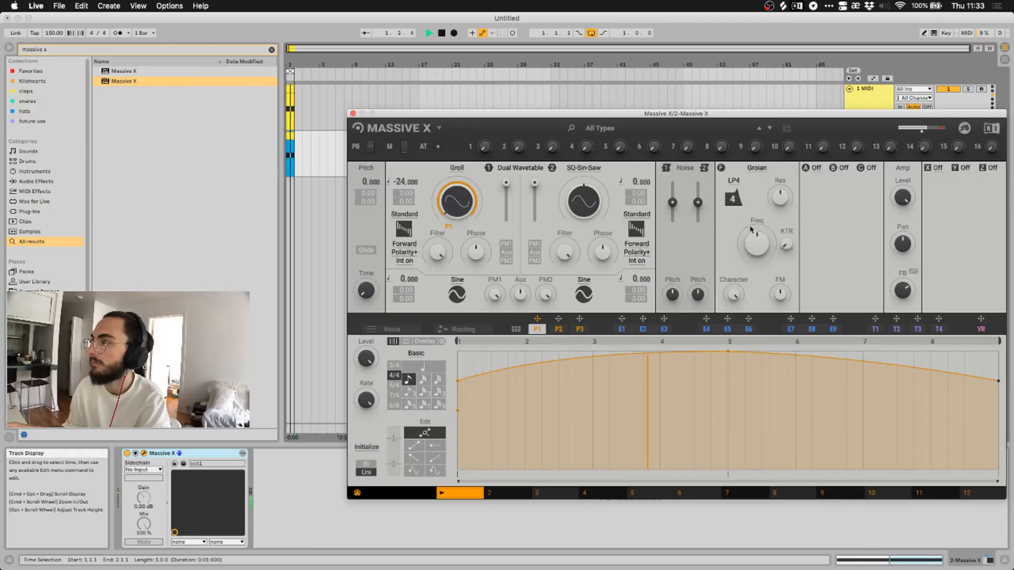
drag(759, 242, 758, 214)
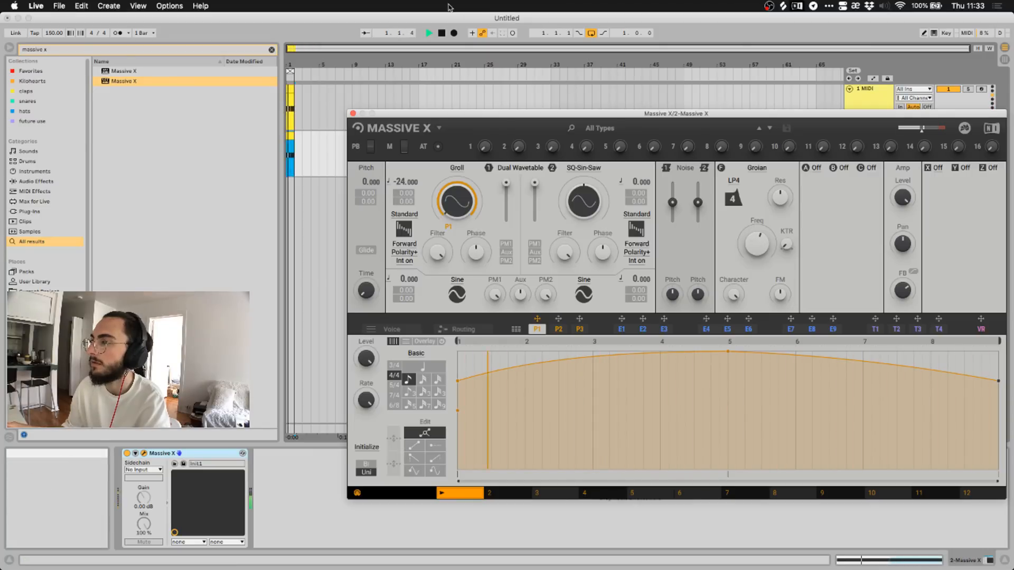
drag(758, 243, 758, 249)
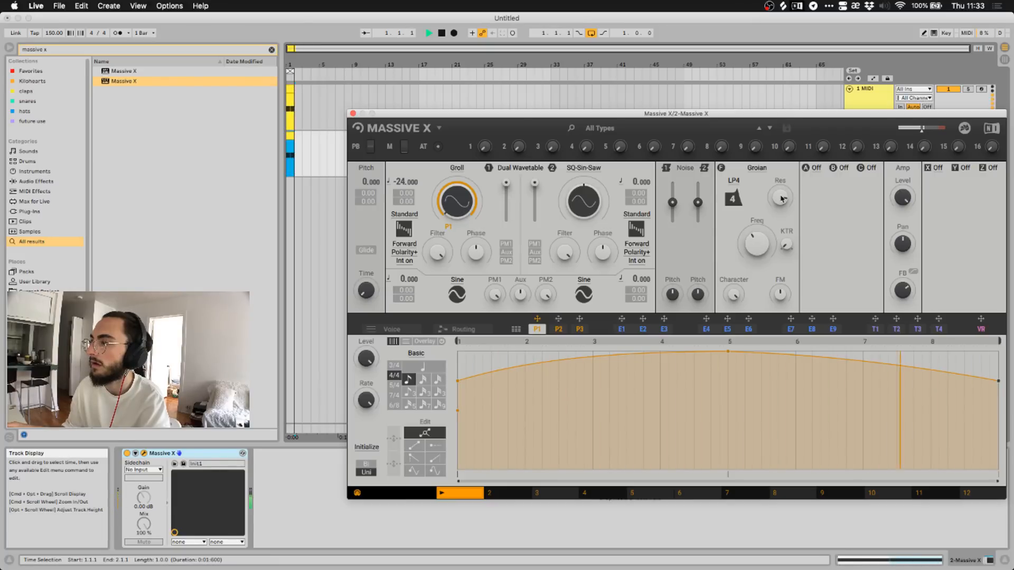
click(429, 33)
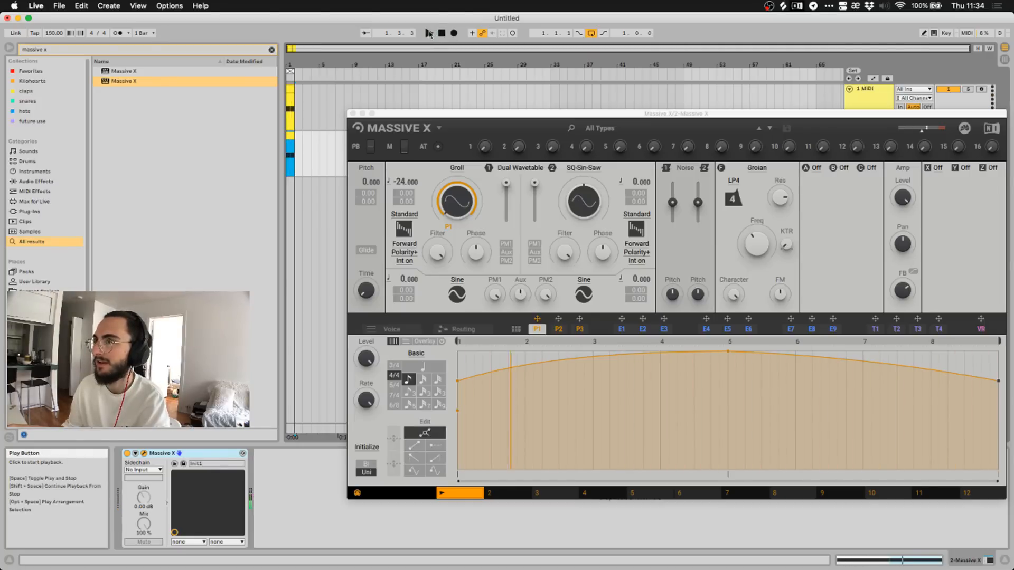
drag(758, 240, 759, 244)
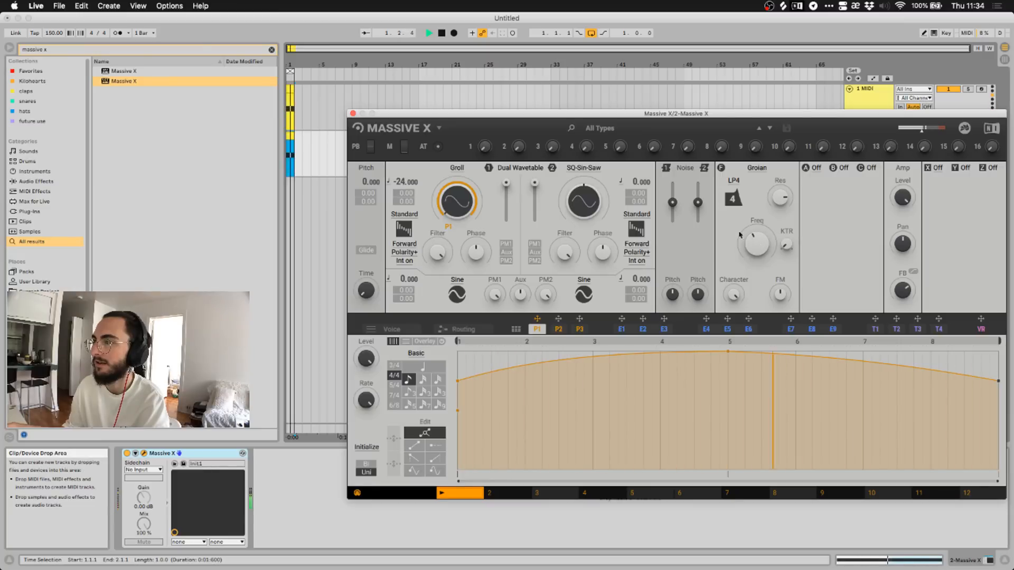
click(443, 33)
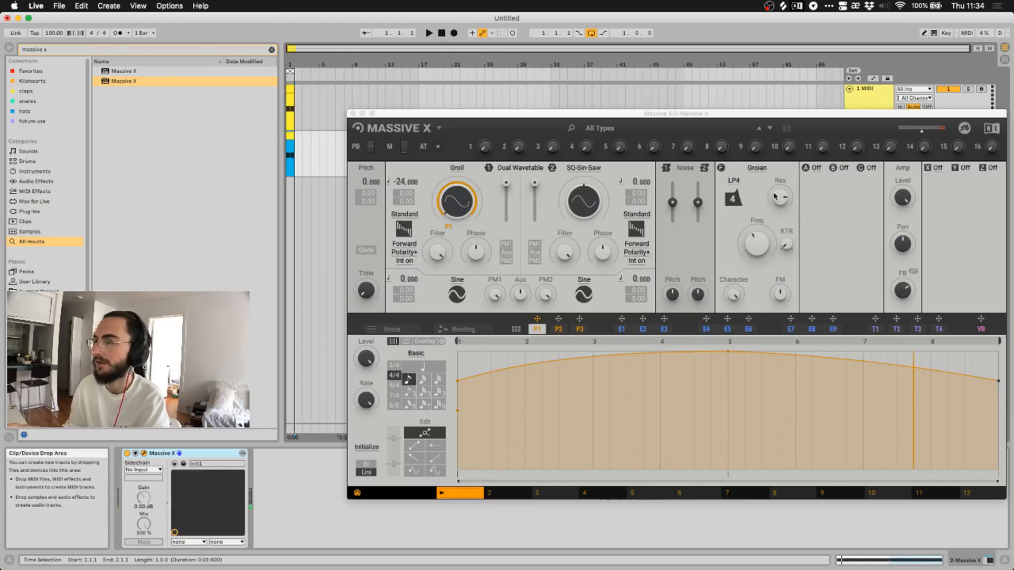
drag(780, 198, 779, 203)
click(429, 33)
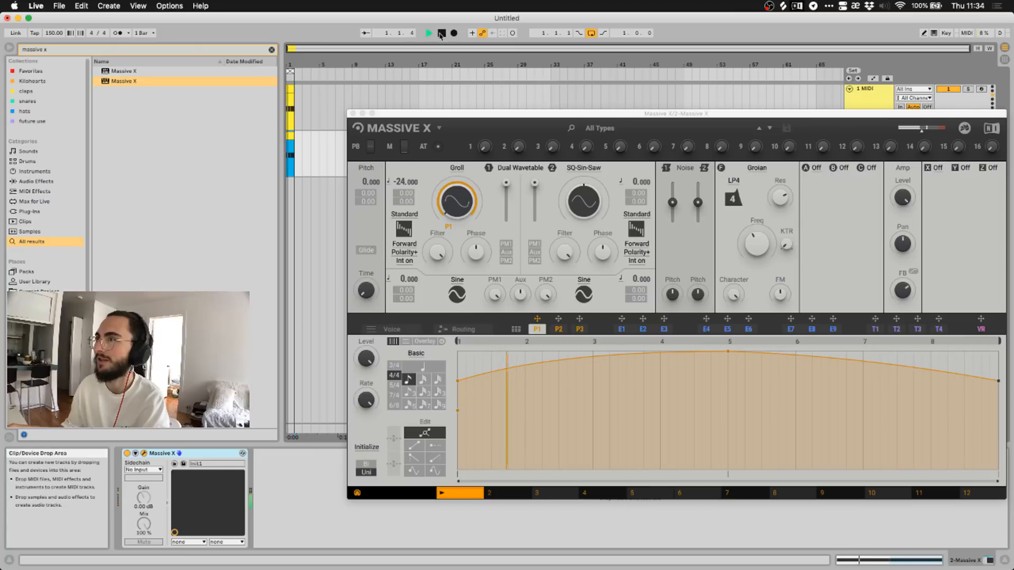
Switch the filter to Scanner and raise its cutoff while the loop plays.
click(762, 174)
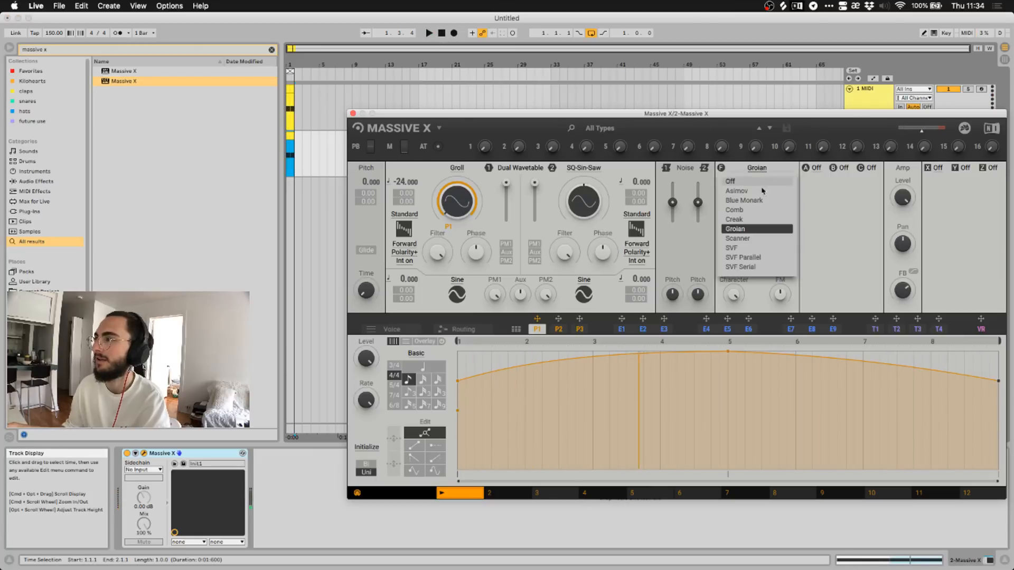
click(732, 228)
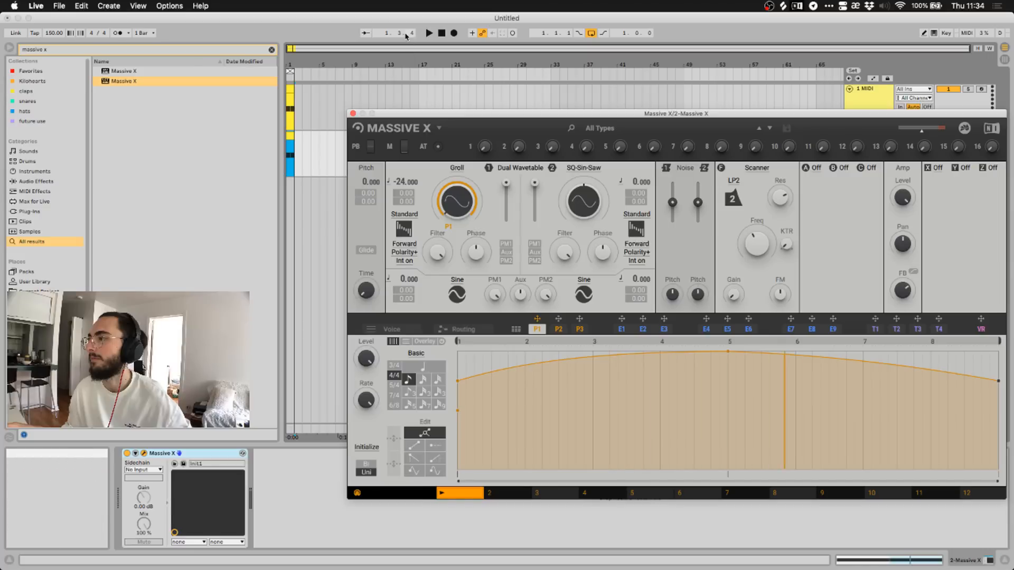
click(429, 33)
drag(758, 244, 757, 222)
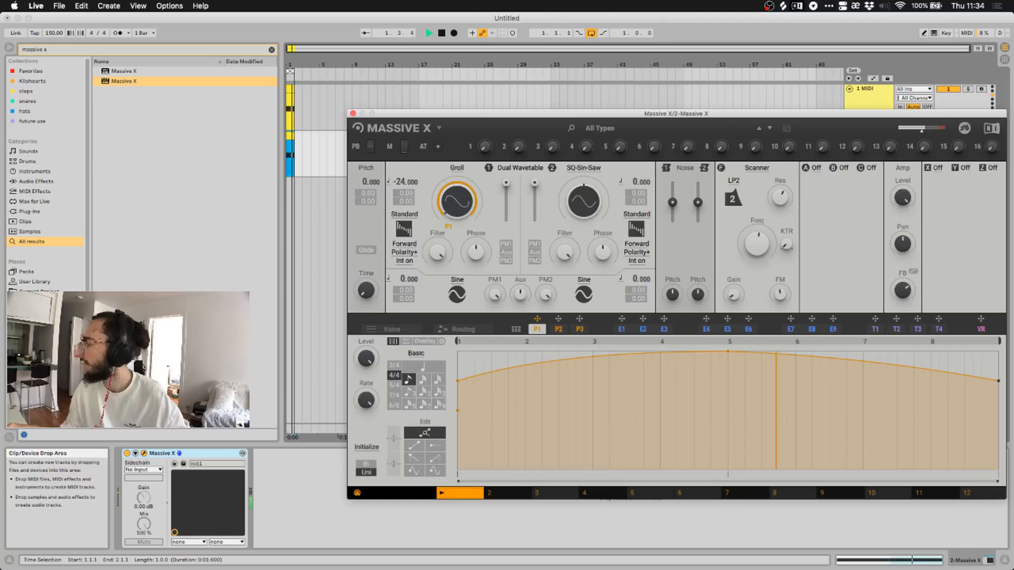
Change the filter to SVF and turn its cutoff well down during playback.
click(761, 167)
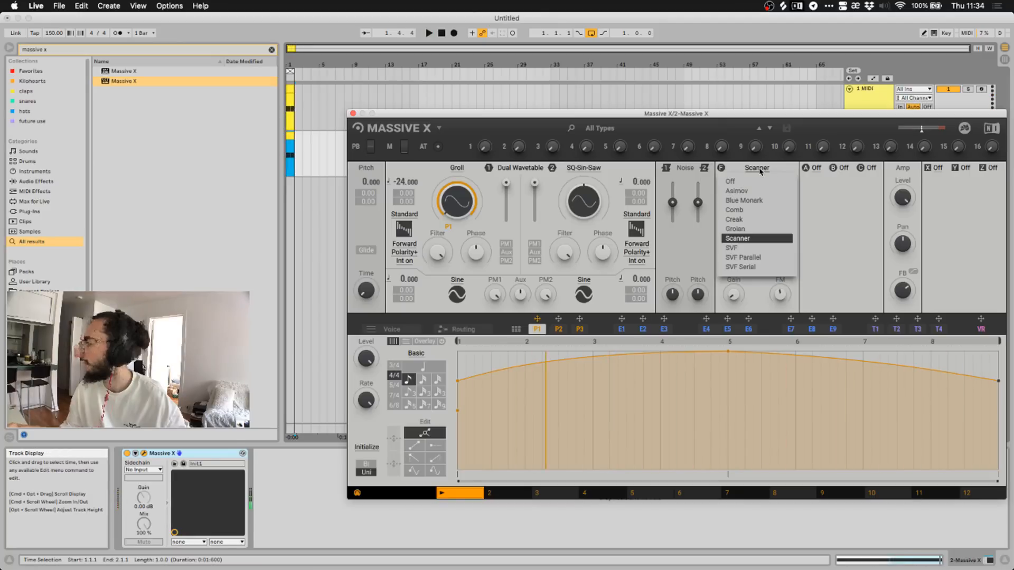
click(748, 248)
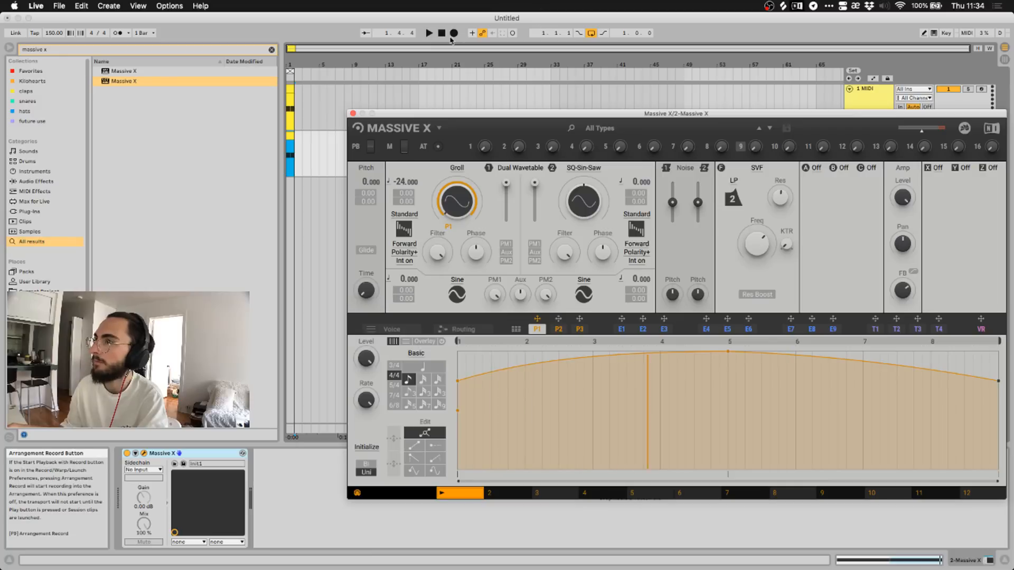
click(429, 34)
drag(757, 243, 757, 283)
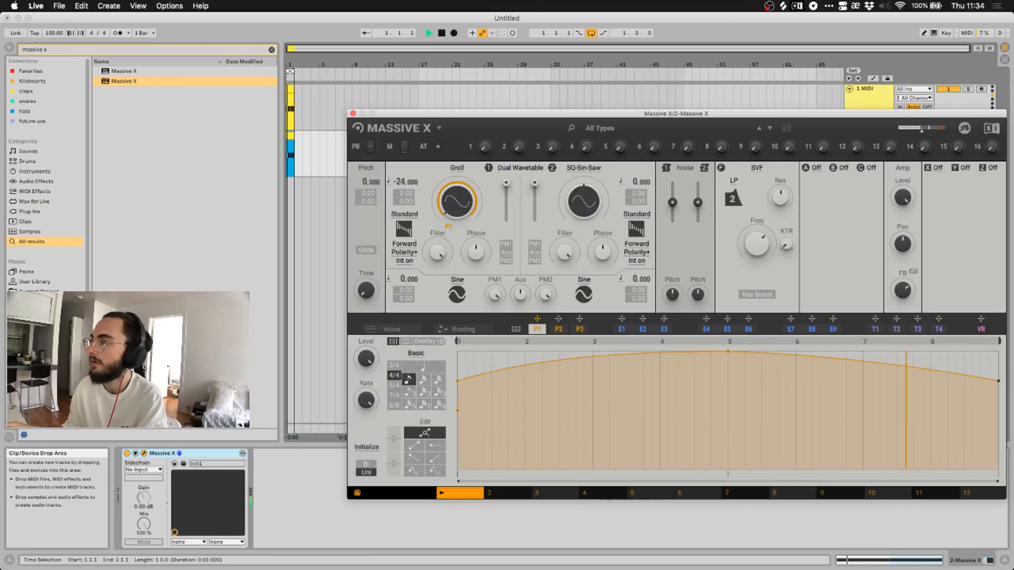
Switch the filter to SVF Parallel, restart playback and lower its cutoff.
click(441, 33)
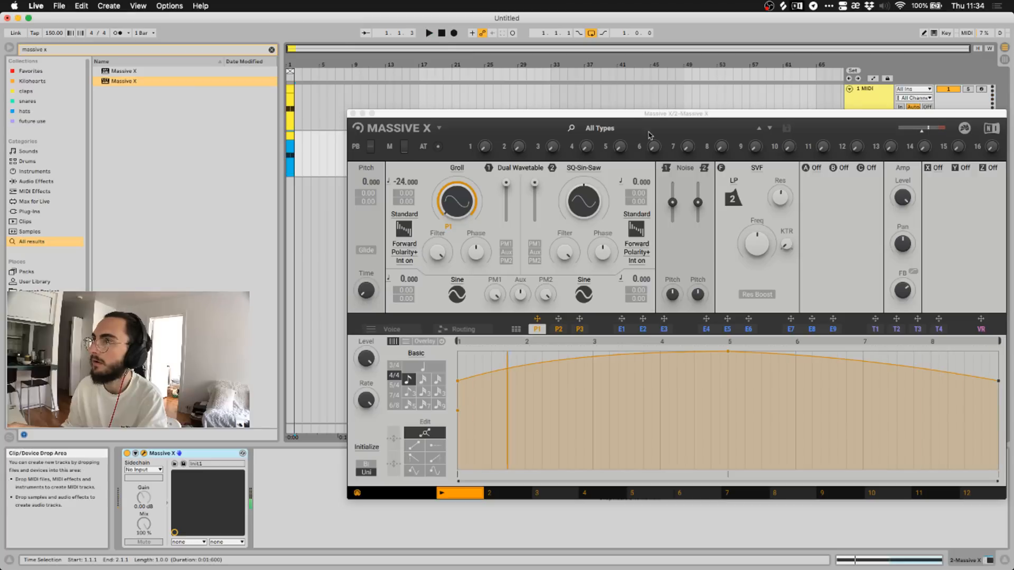
click(757, 168)
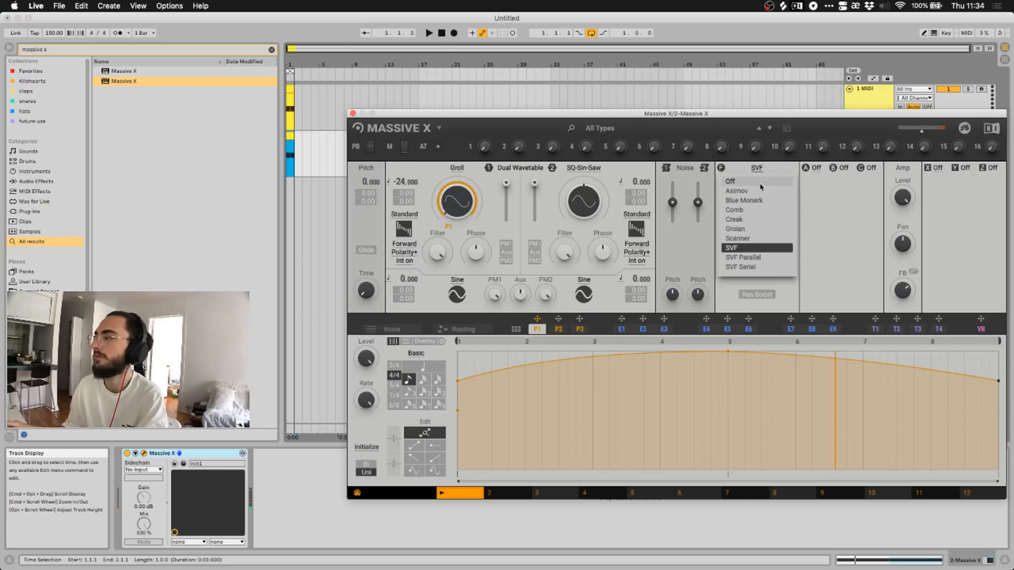
click(744, 257)
click(429, 34)
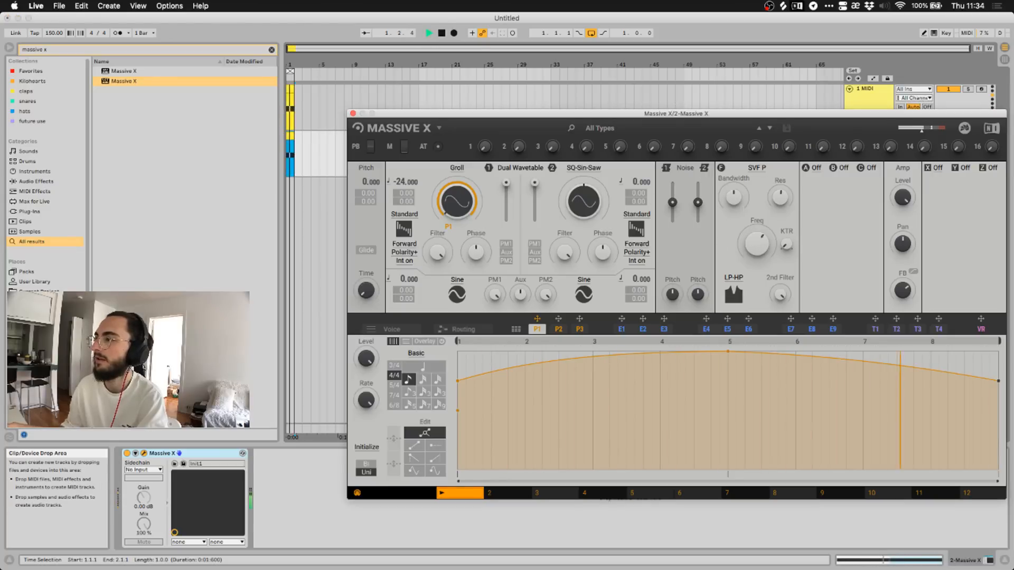
click(429, 33)
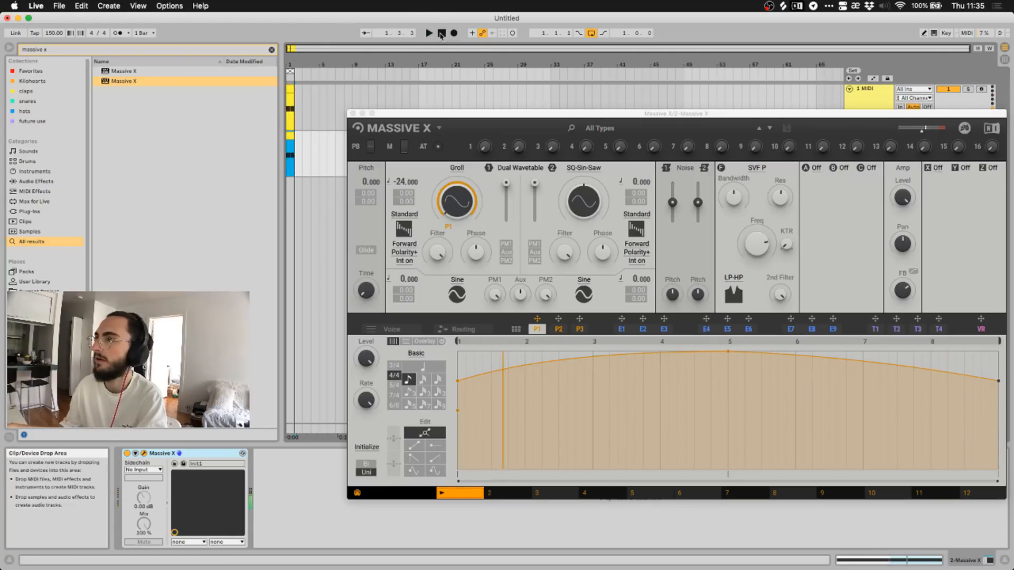
click(428, 34)
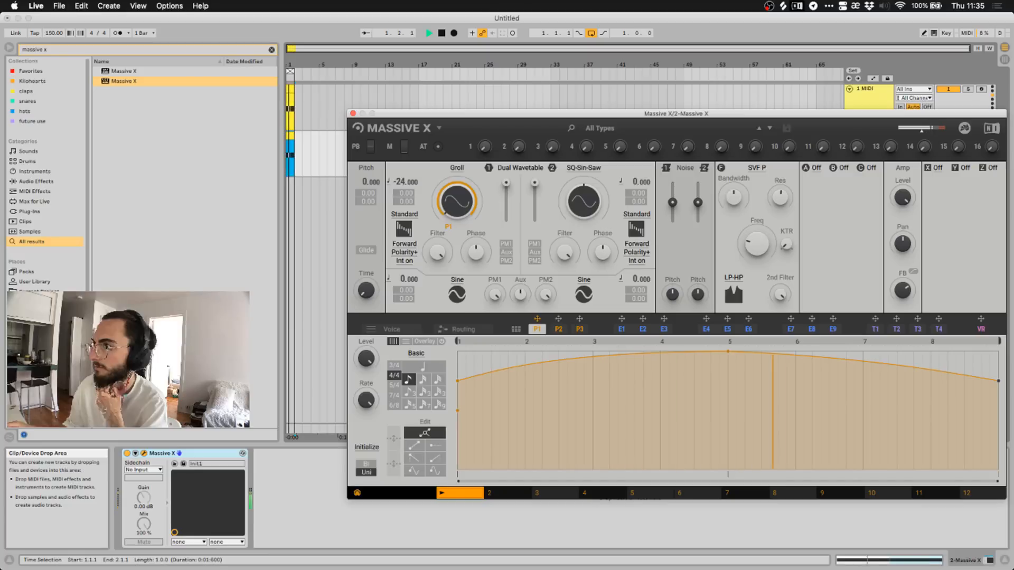
drag(757, 243, 757, 282)
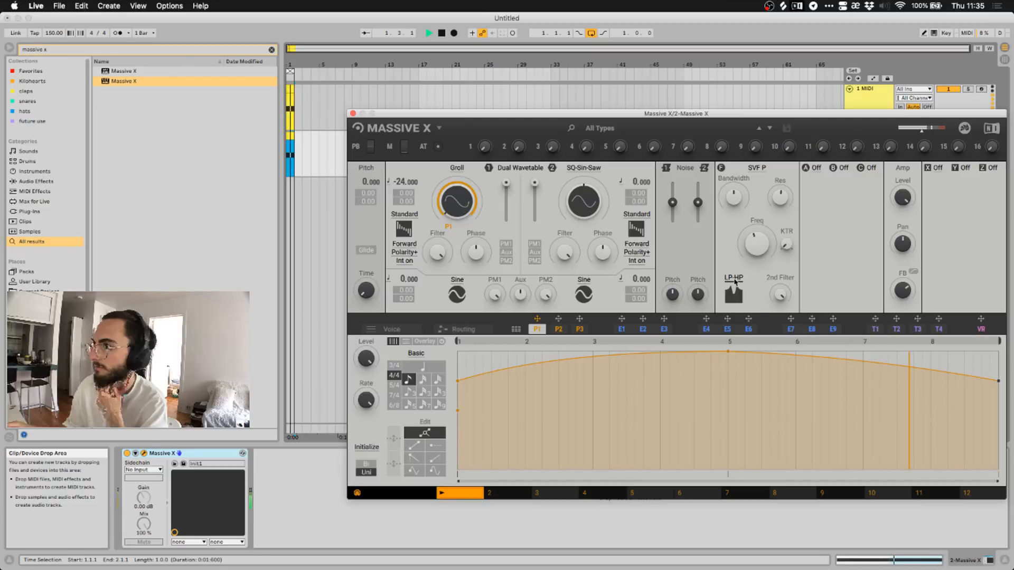
Cycle the parallel filter through LP-BP, BP-BP, BP-LP and Plateau, raise the cutoff, then stop.
click(734, 279)
click(735, 301)
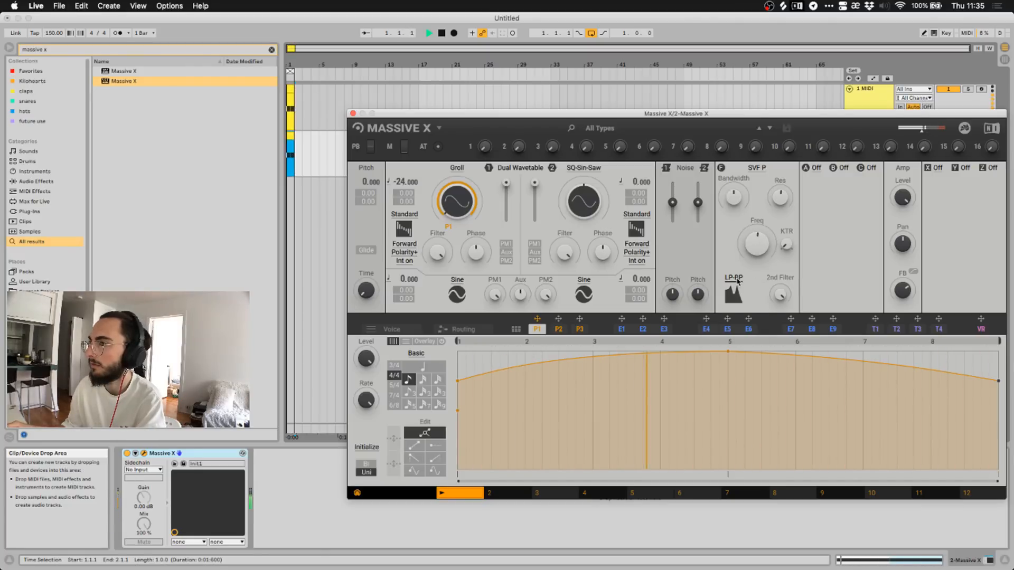
click(734, 282)
click(731, 314)
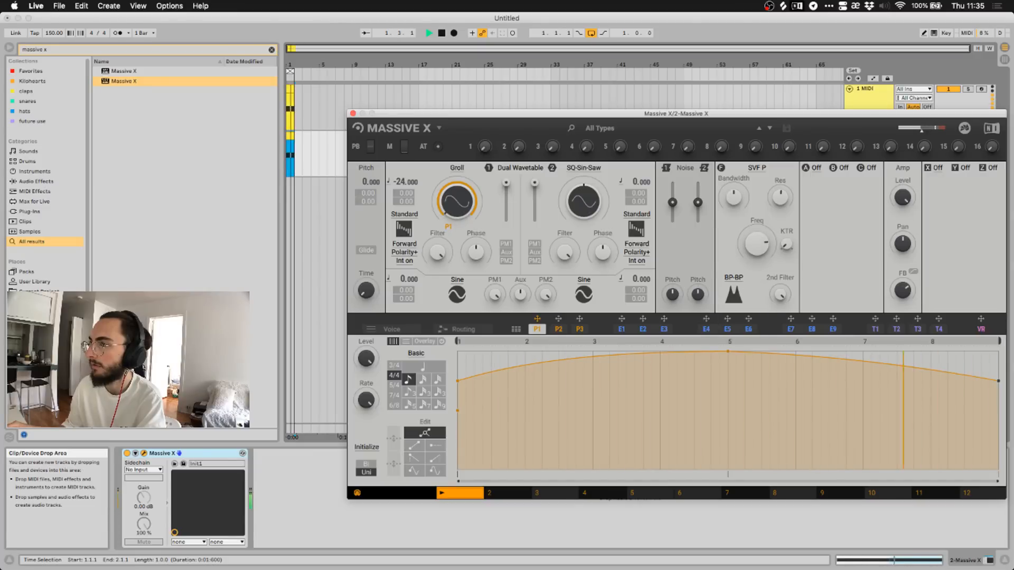
click(734, 278)
click(734, 328)
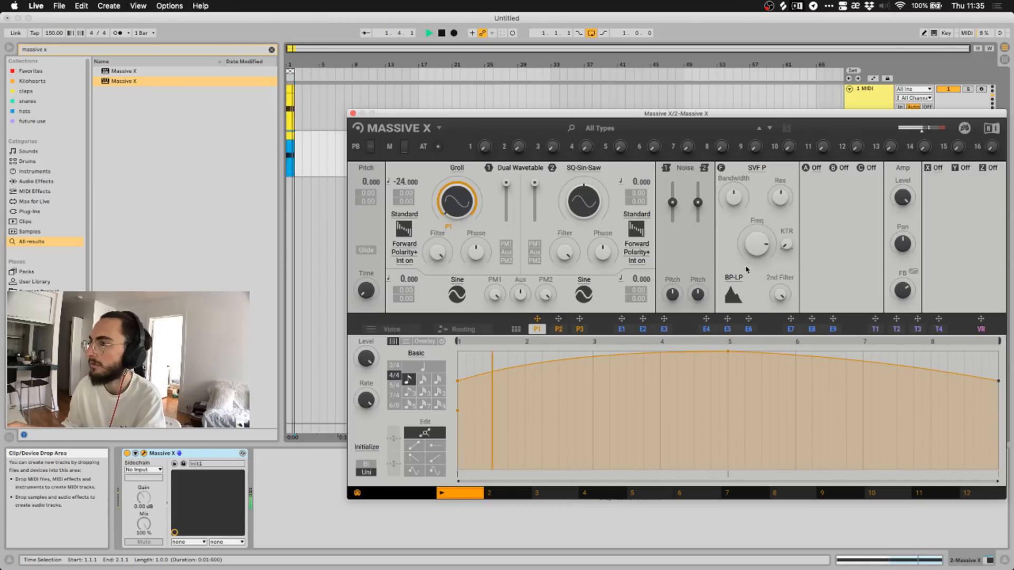
click(734, 278)
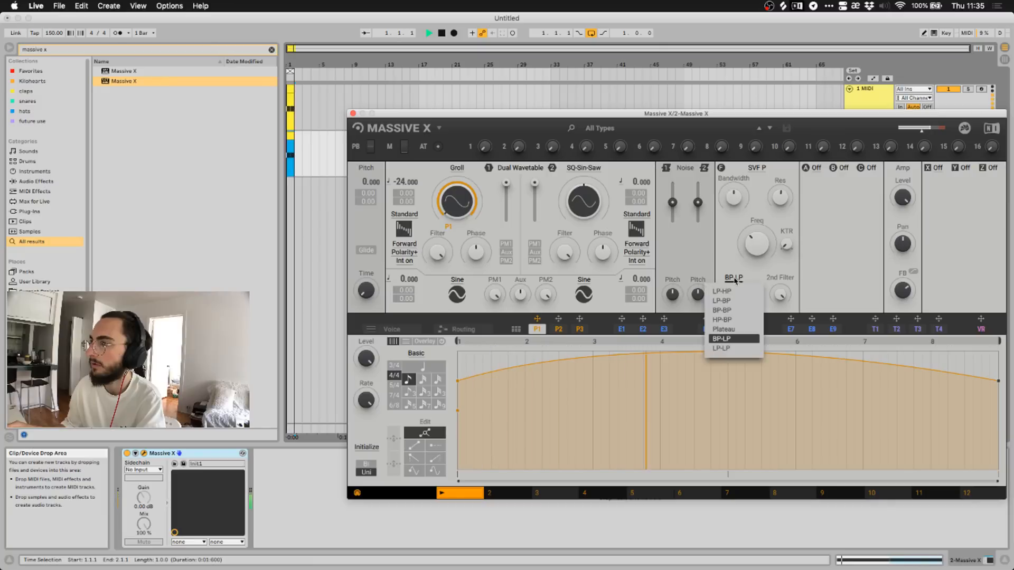
click(723, 329)
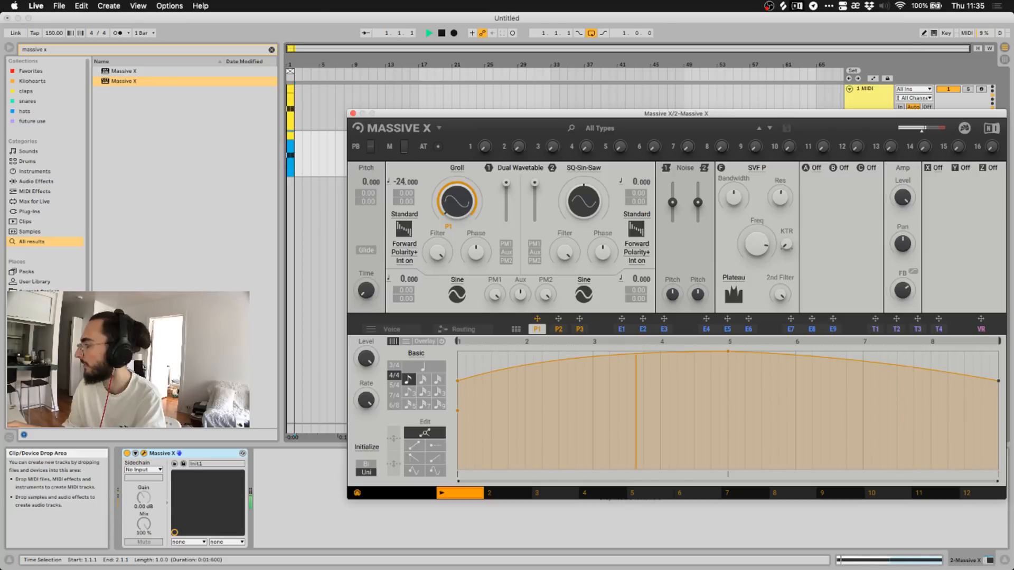
drag(757, 243, 757, 224)
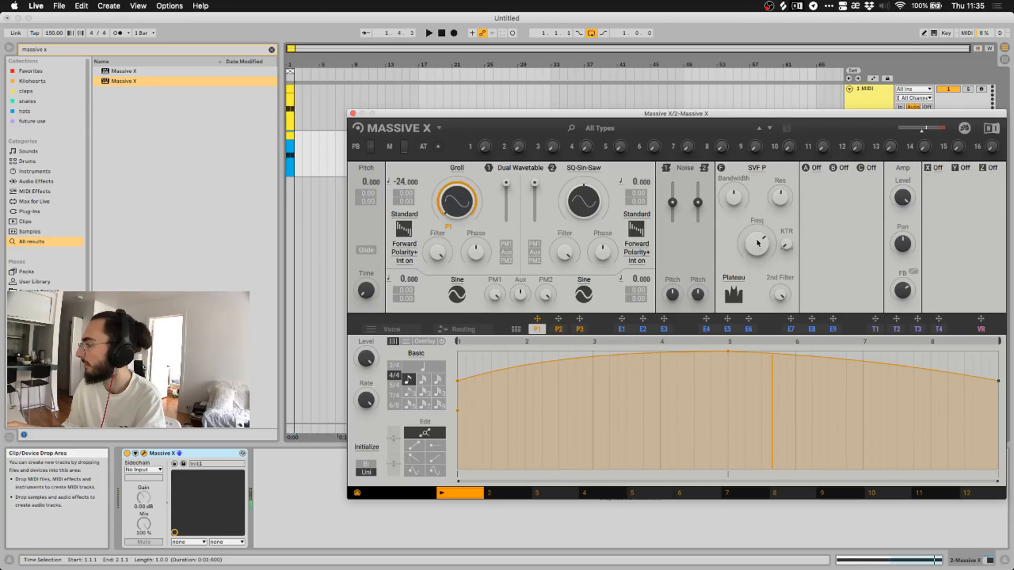
key(space)
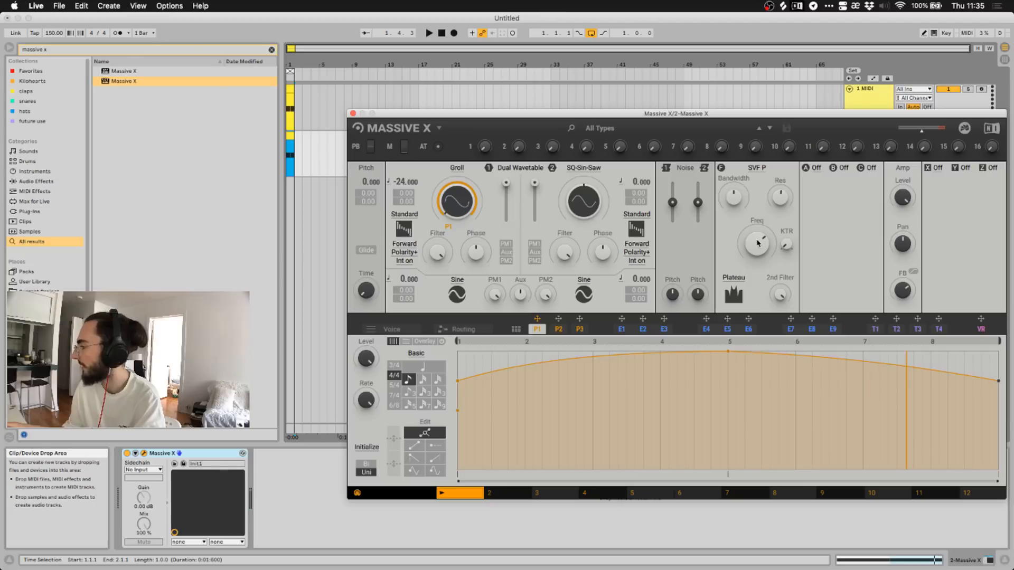
Return to plain SVF in band-pass mode and turn the cutoff down during playback.
click(756, 168)
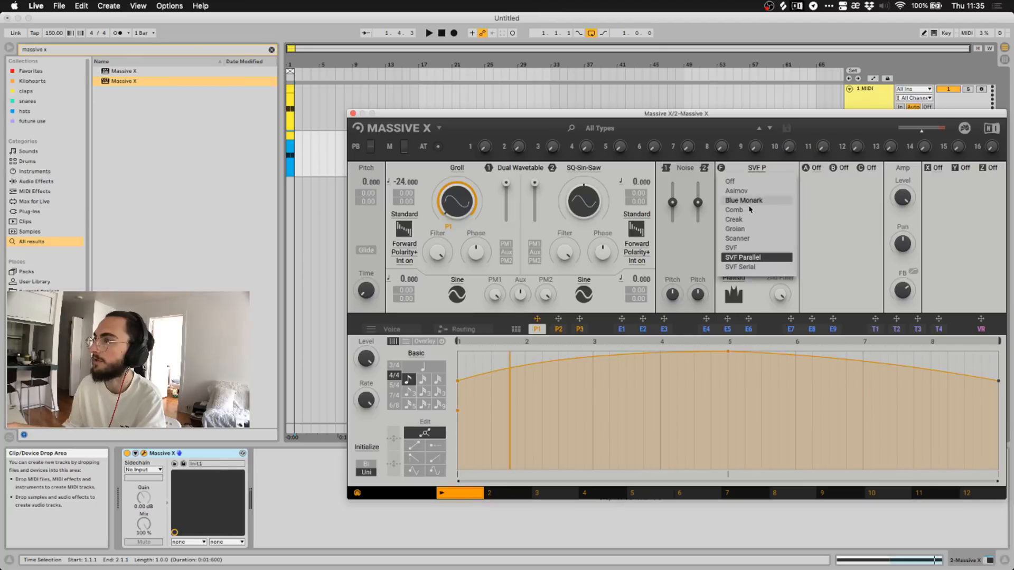
click(741, 248)
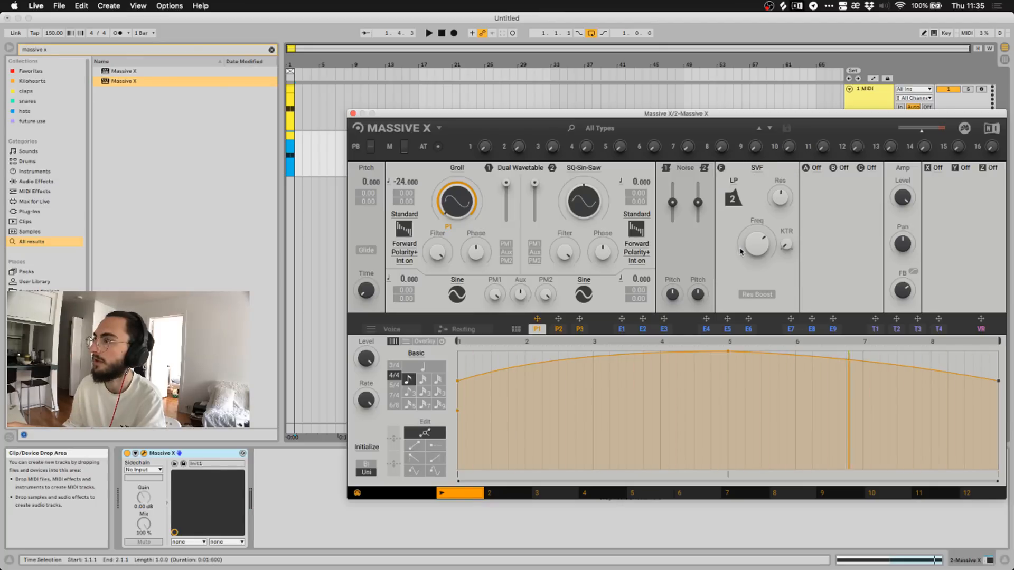
click(734, 197)
click(734, 205)
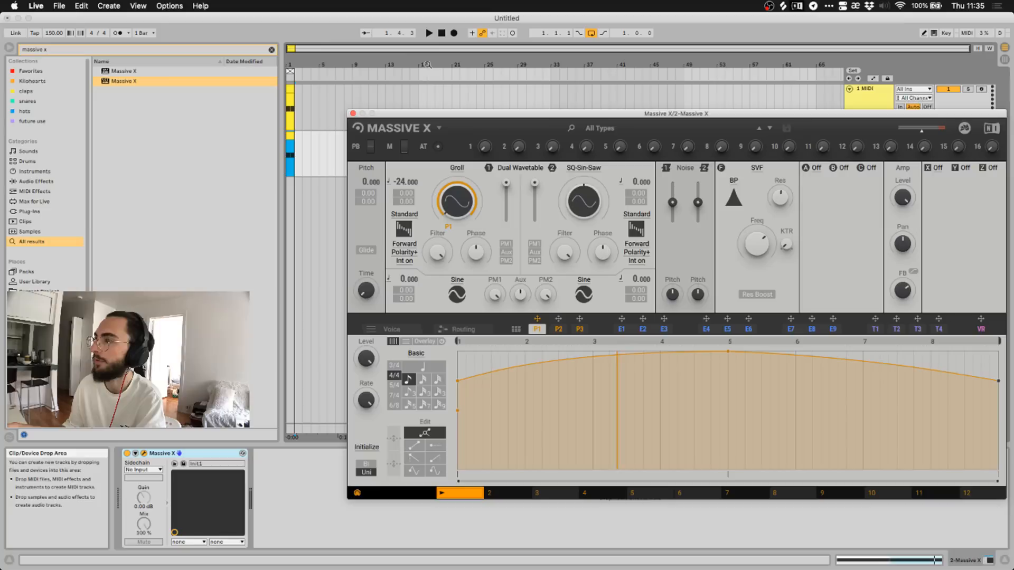
click(429, 33)
drag(757, 244, 757, 285)
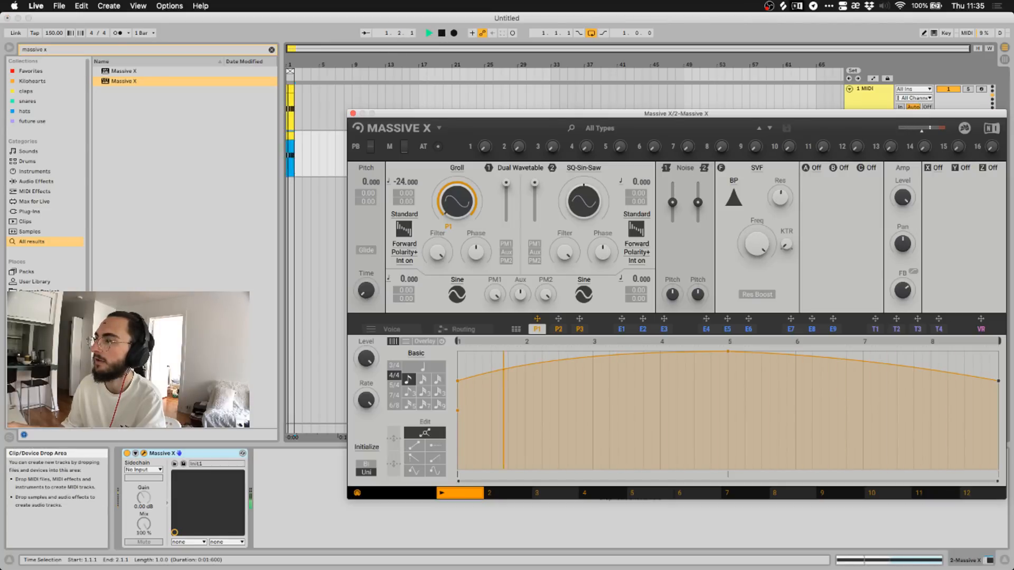
drag(757, 243, 756, 271)
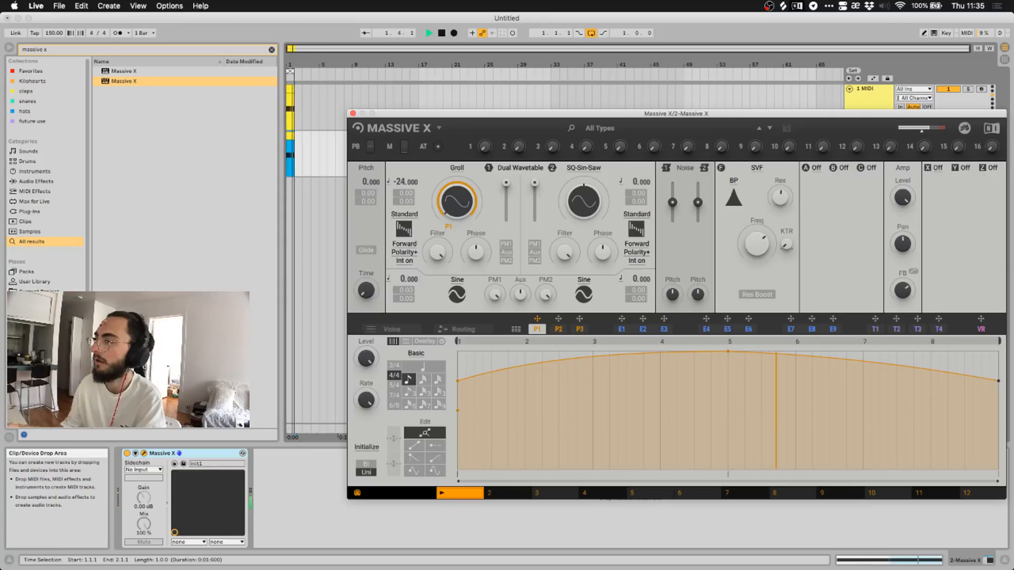
click(730, 182)
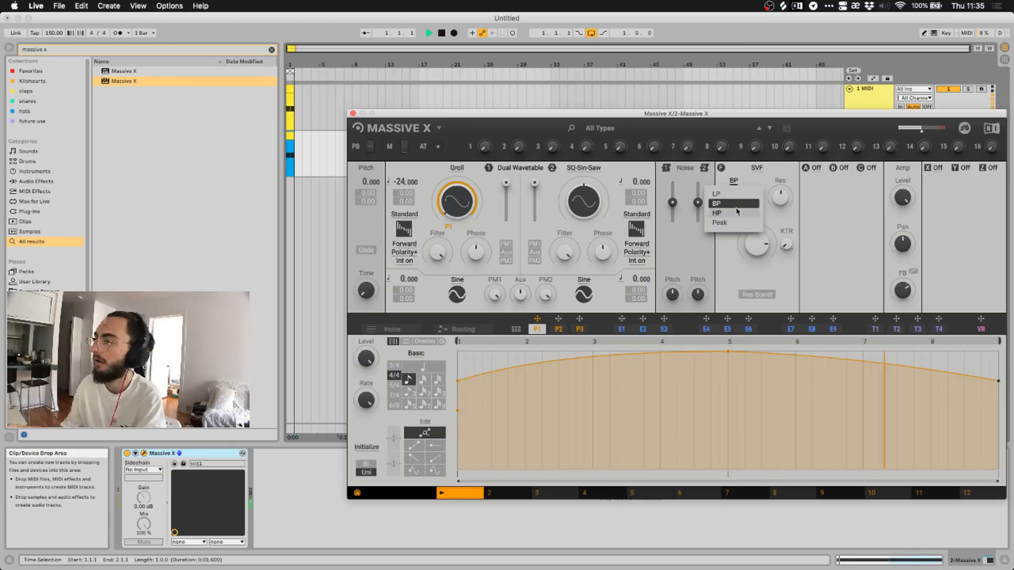
Set the filter to Groian with its mode changed from LP4 to HP and audition it.
click(754, 168)
click(735, 229)
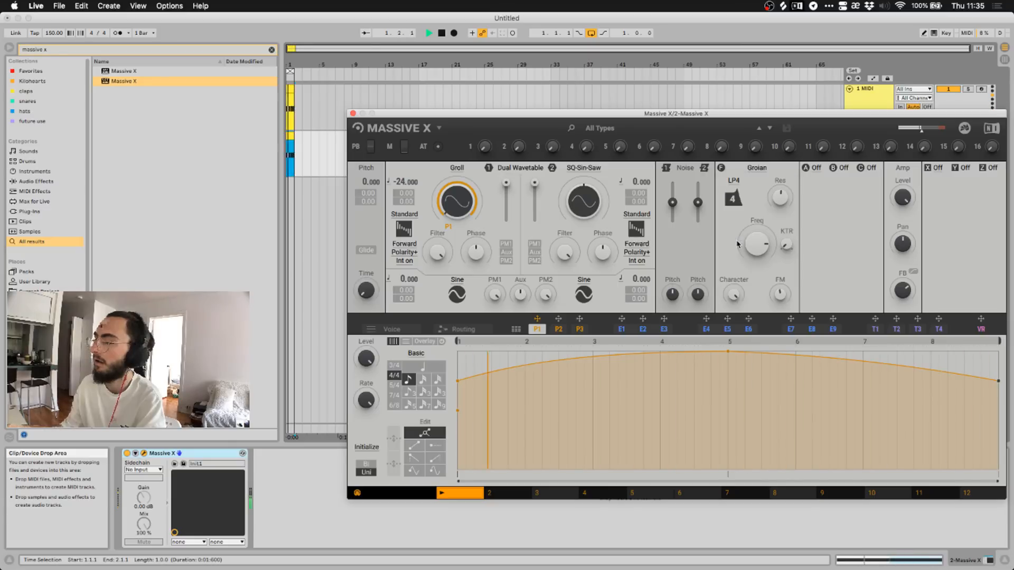
click(734, 181)
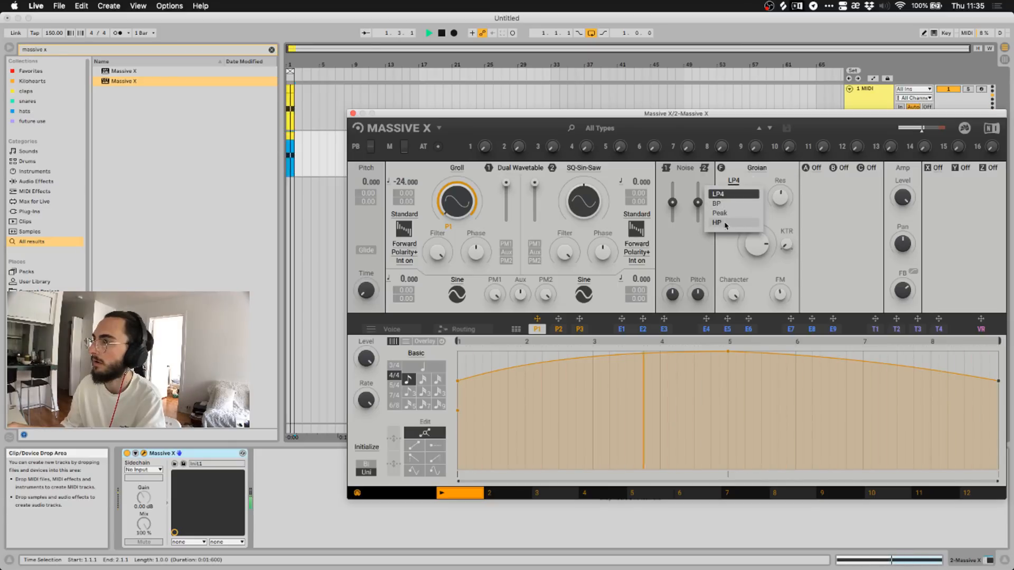
click(734, 224)
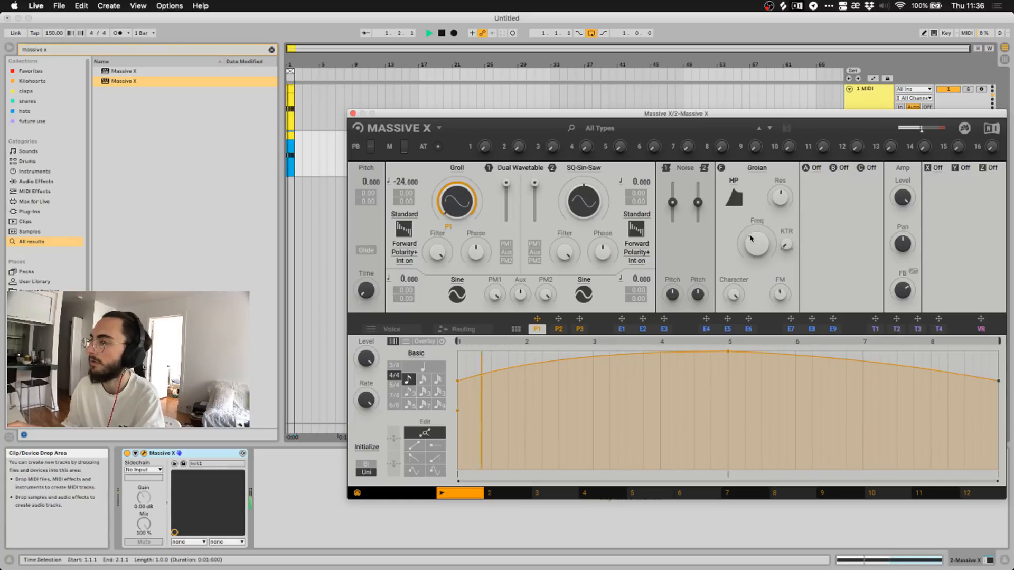
key(space)
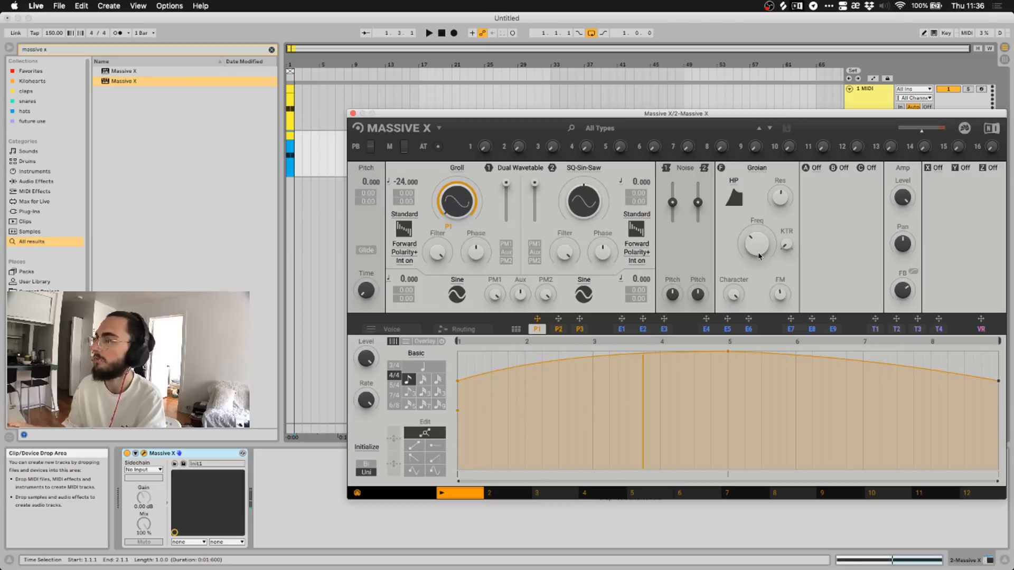
key(space)
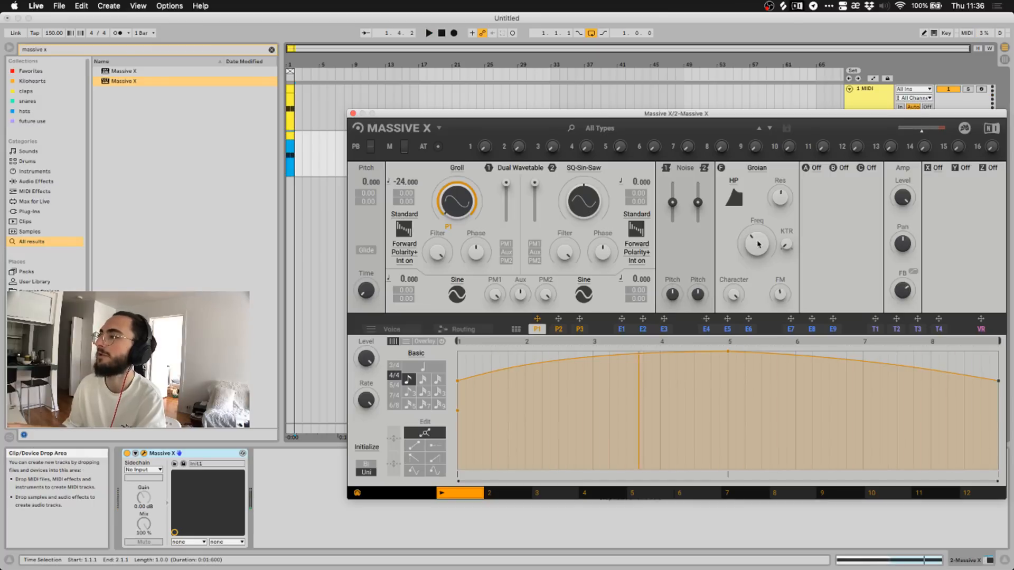
key(space)
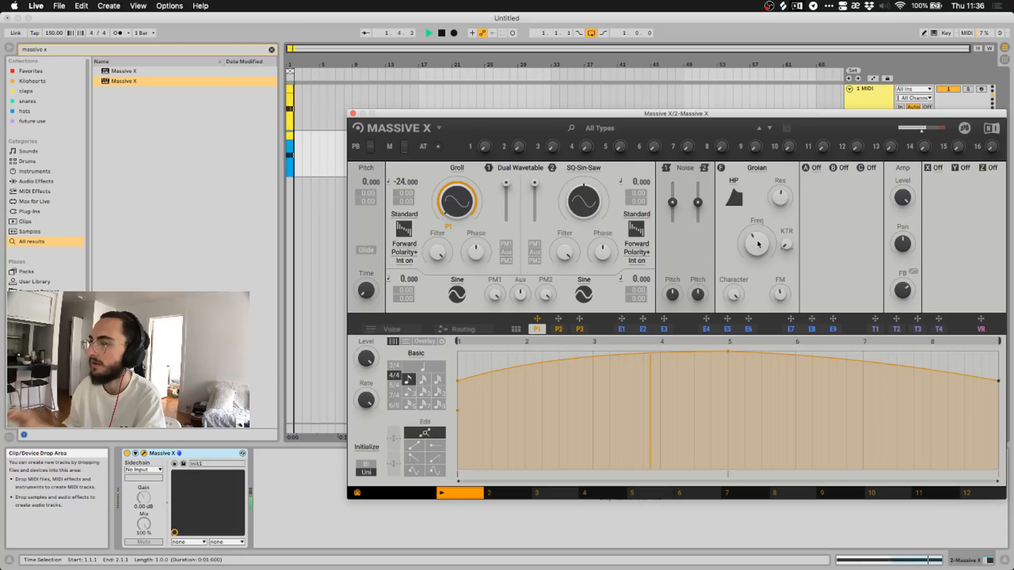
key(space)
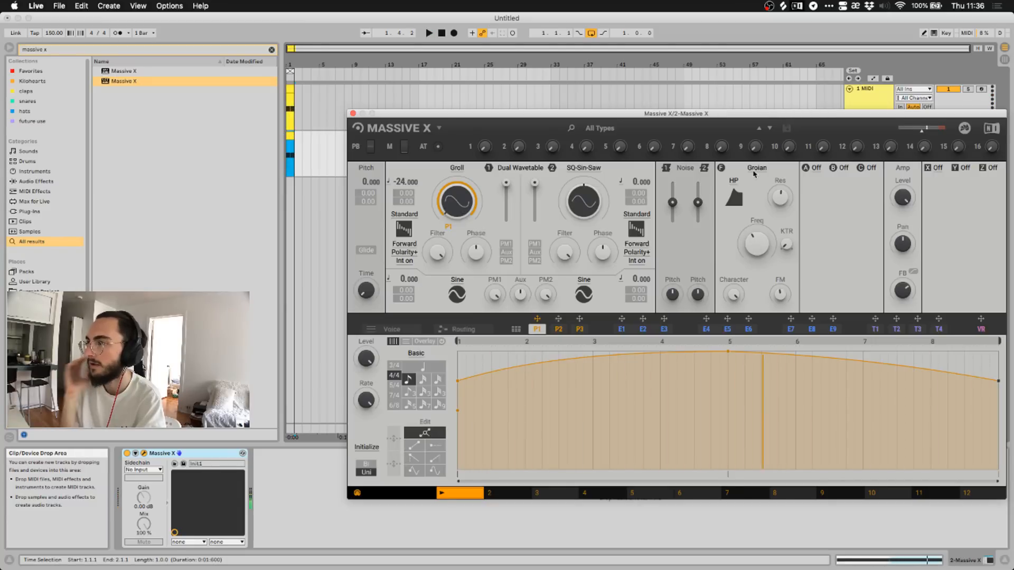
click(757, 168)
Switch the filter to Creak, keep the Driven character and raise its cutoff while playing.
click(751, 219)
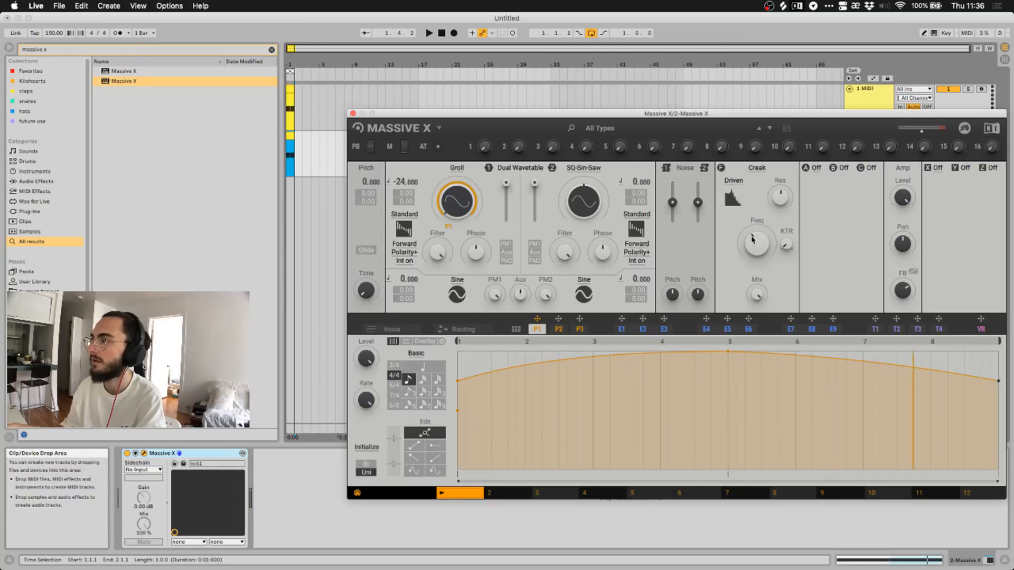
key(space)
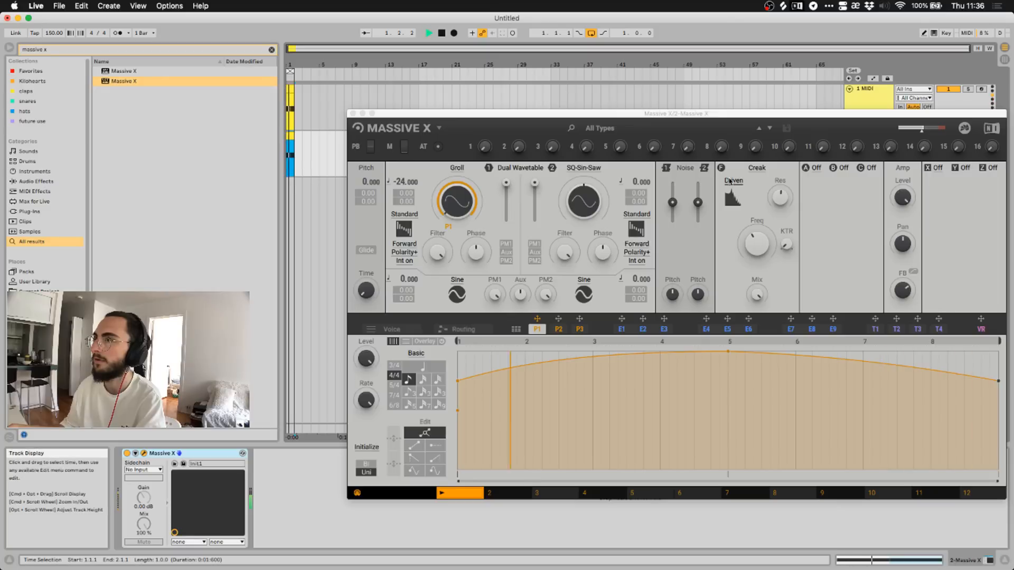
click(734, 181)
click(733, 193)
drag(755, 242, 755, 224)
key(space)
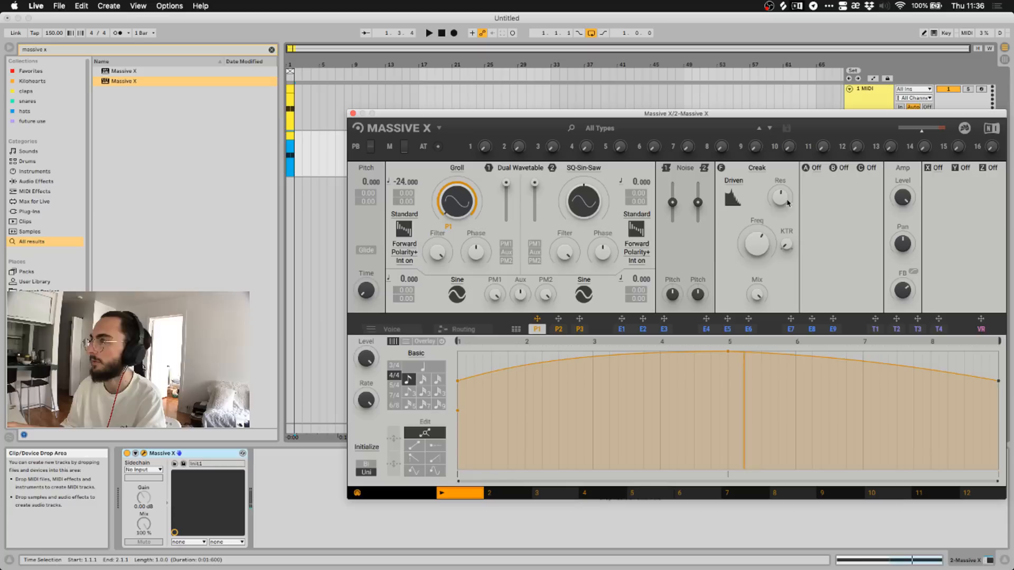
Load Anima into insert slot A and briefly audition it.
click(814, 168)
click(821, 191)
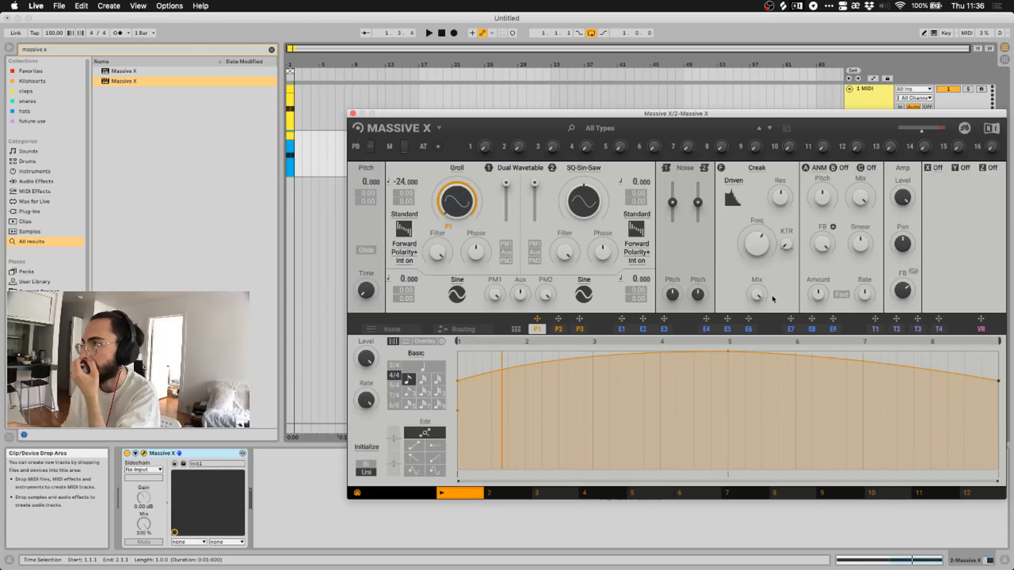
click(429, 33)
click(442, 33)
In the routing view, place Anima after Creak, cable it to the output and remove the Creak-feedback connection.
click(463, 329)
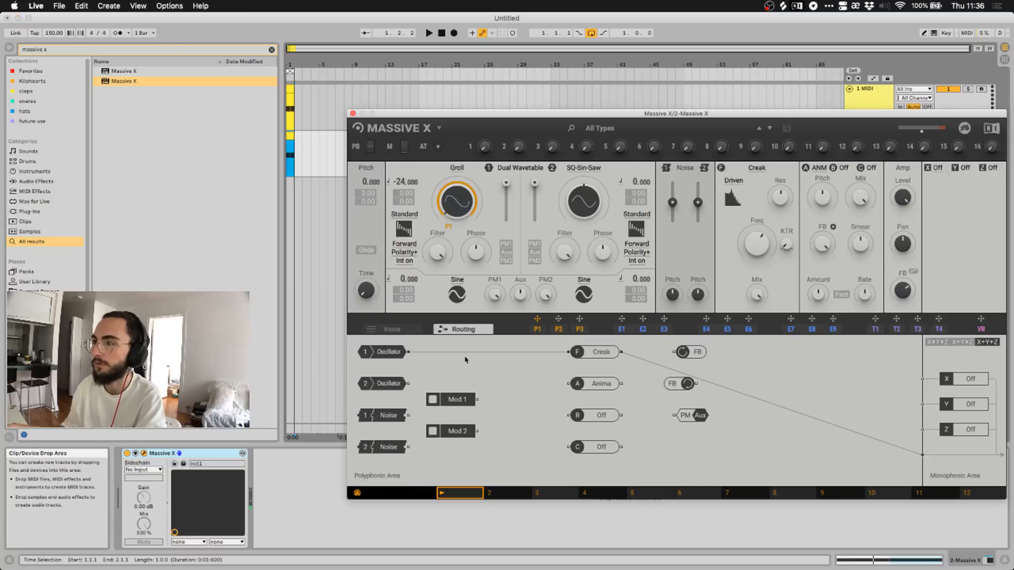
drag(593, 355, 564, 357)
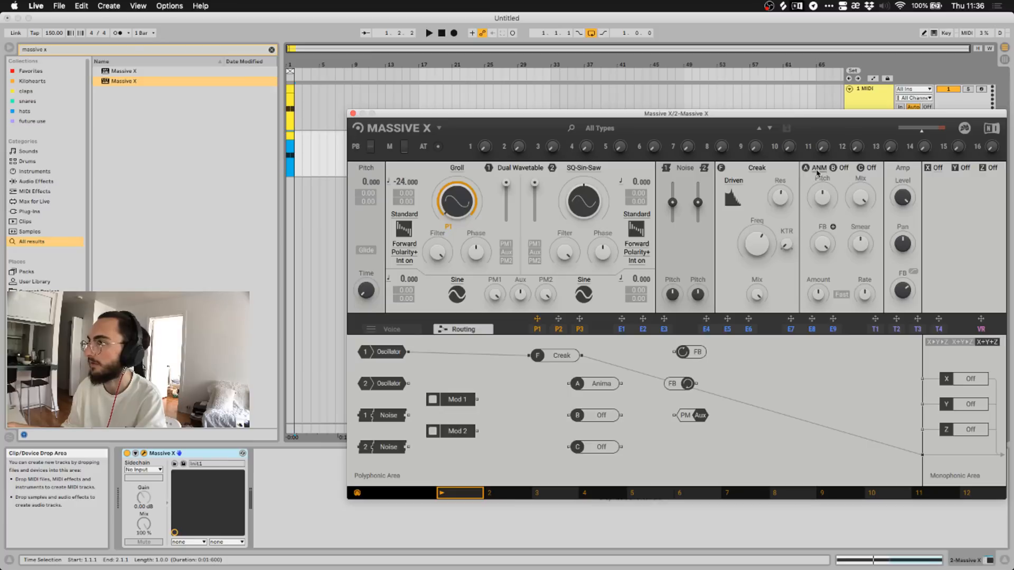
drag(572, 377, 590, 373)
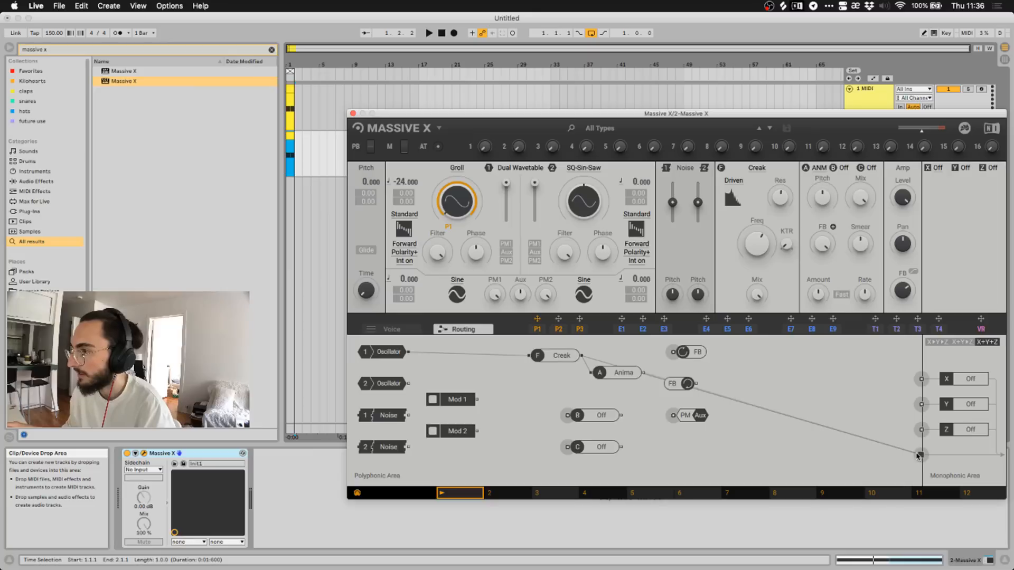
drag(919, 455, 919, 455)
drag(620, 375, 614, 395)
click(616, 369)
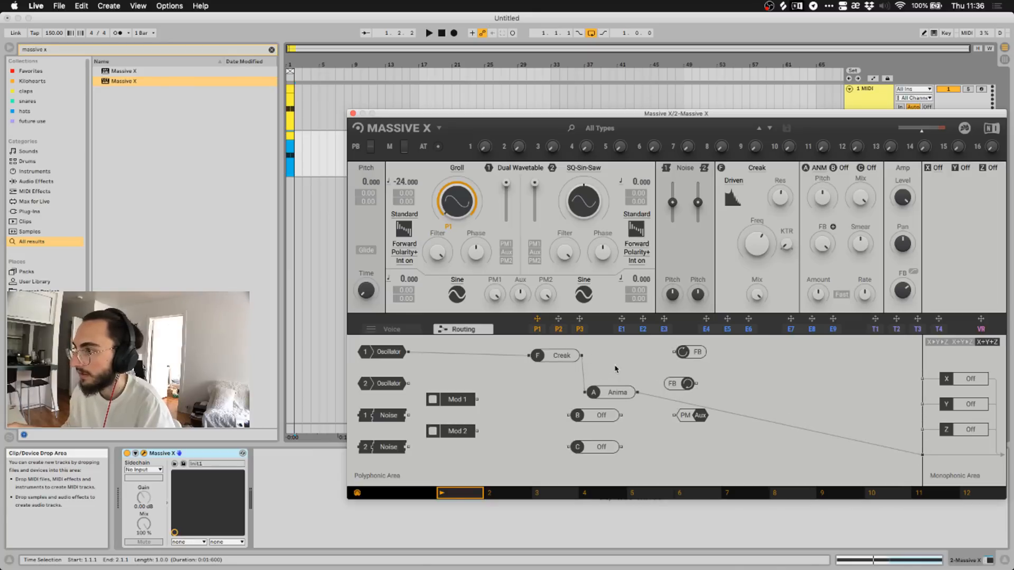
During playback, raise Anima's Smear to about halfway and lower oscillator 1 pitch to -31.
key(space)
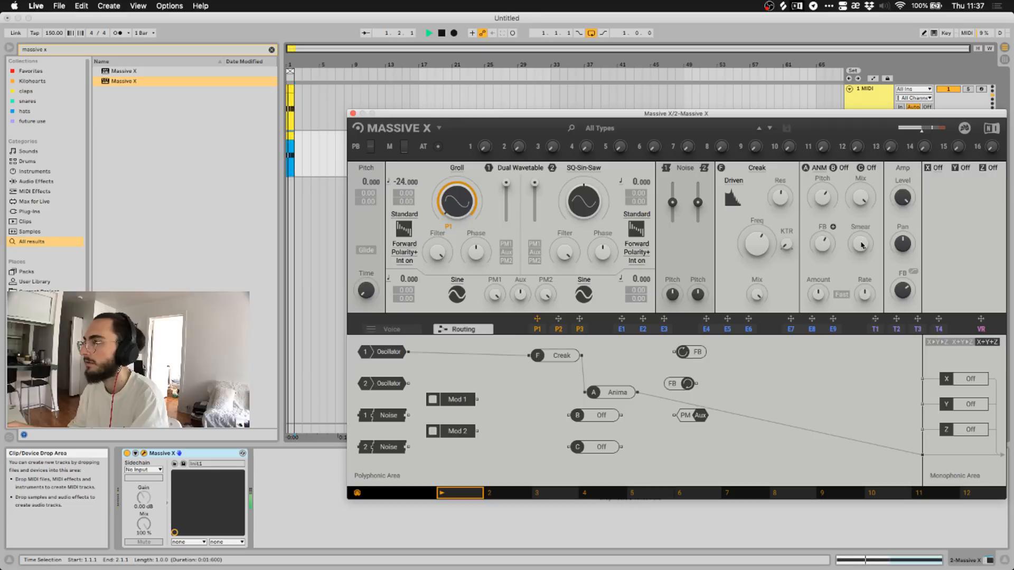
drag(861, 245, 861, 206)
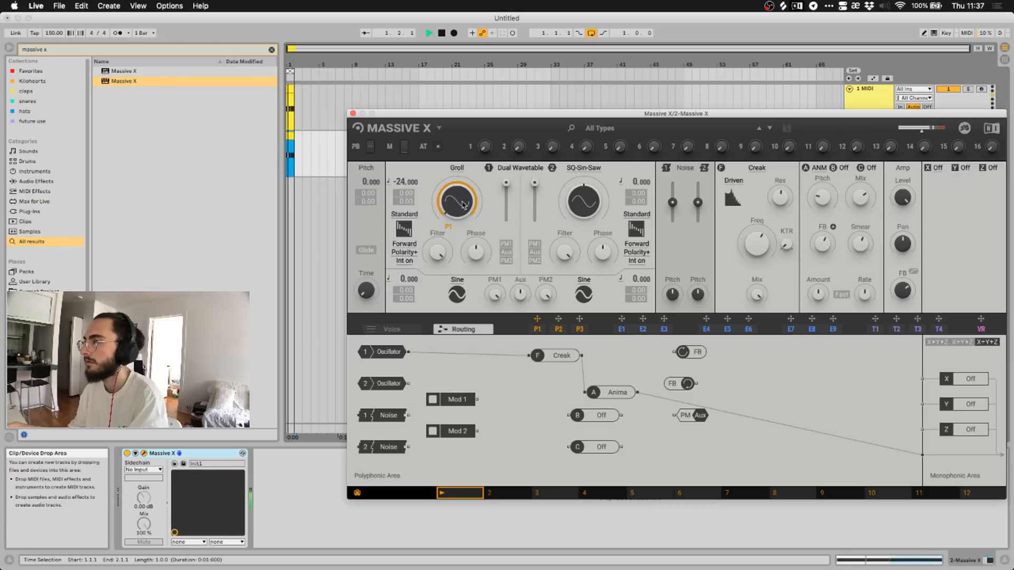
drag(407, 186, 407, 200)
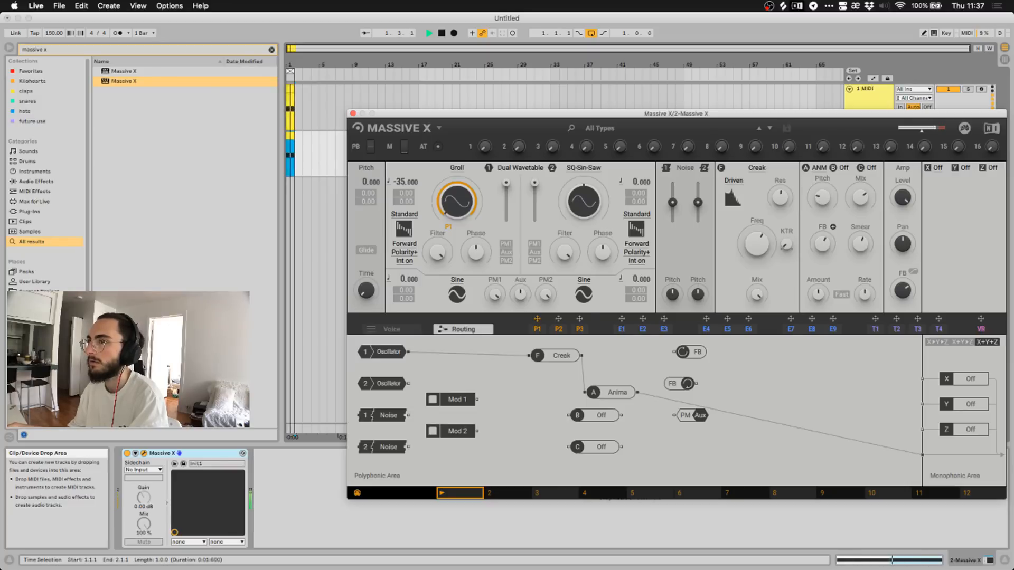
Drag the P1 envelope points into a high plateau that drops steeply to a lower level near bar 4.
click(536, 330)
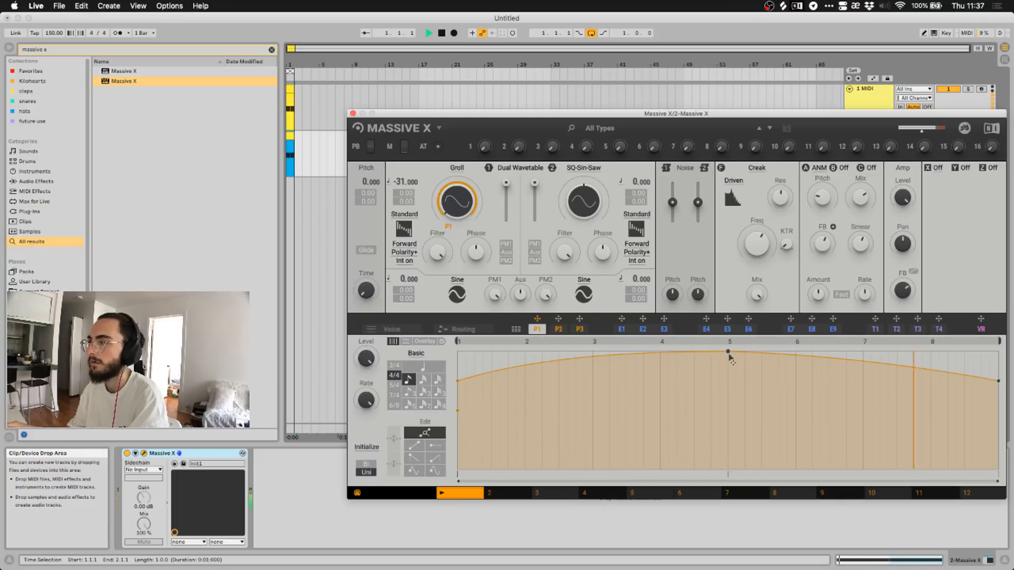
drag(731, 408, 661, 358)
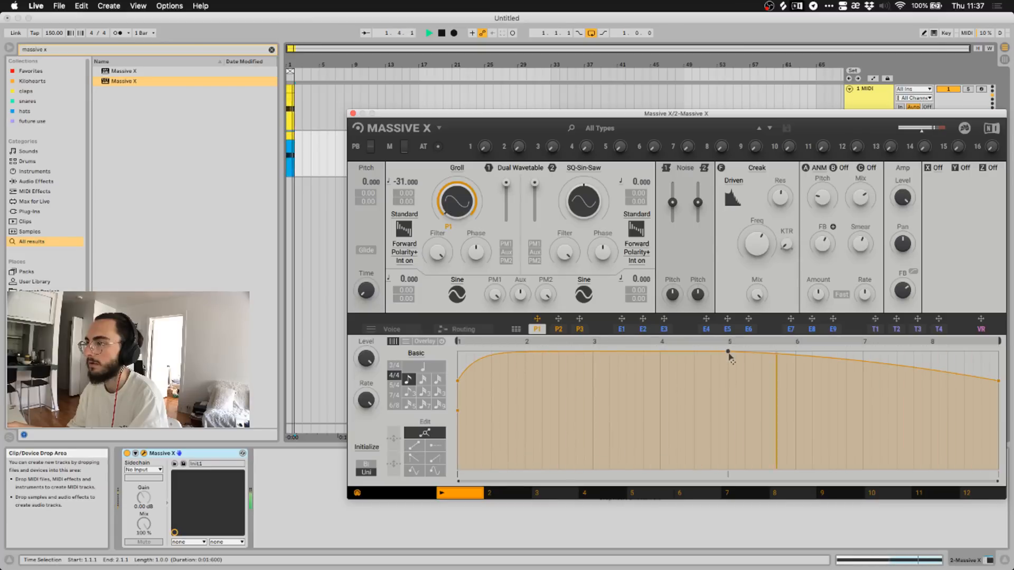
drag(805, 359, 848, 359)
drag(728, 352, 707, 362)
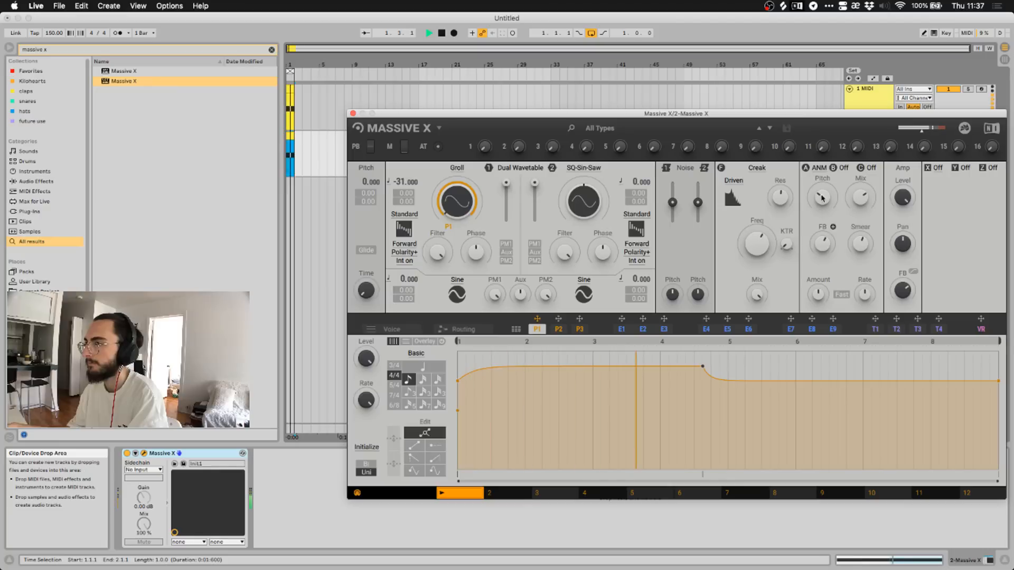
key(space)
Swap the Anima insert for Bit Crusher and listen to it over the loop.
click(819, 169)
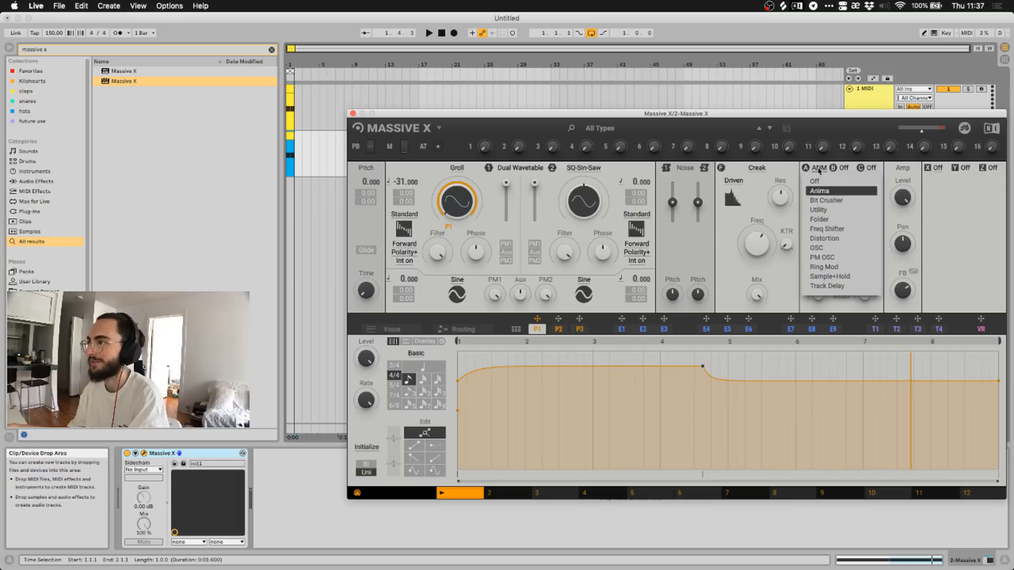
click(823, 201)
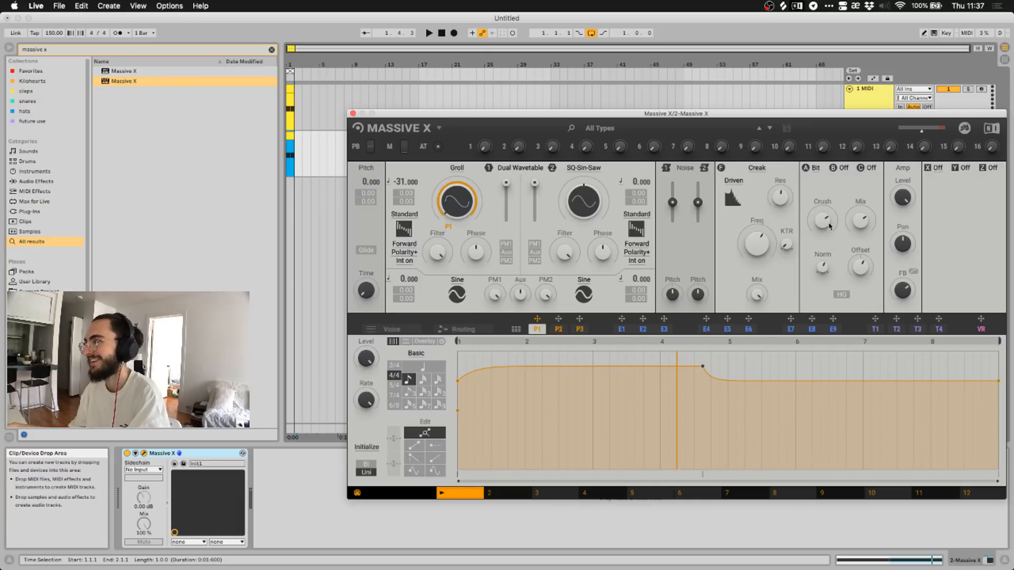
click(429, 33)
click(823, 220)
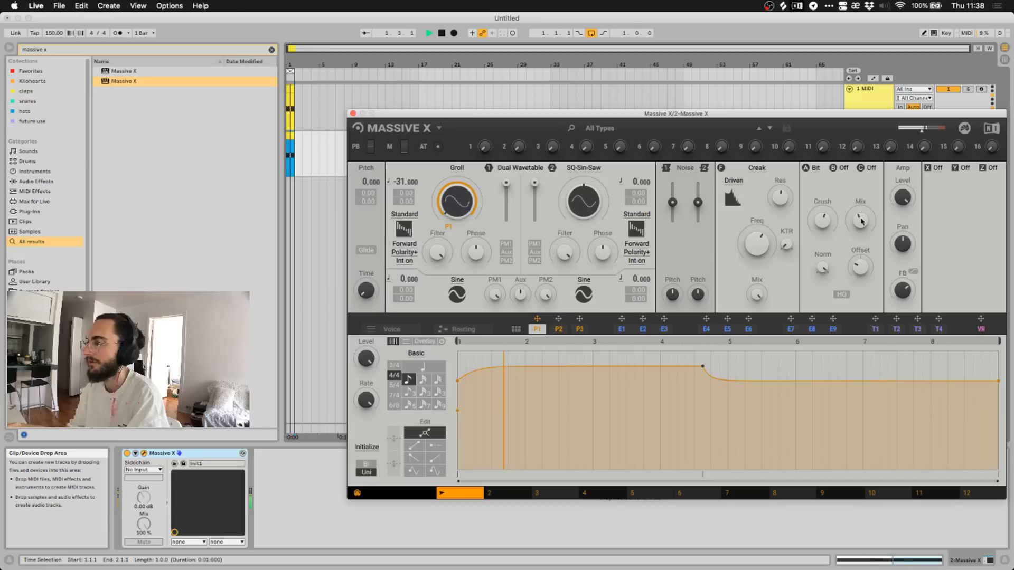
click(441, 32)
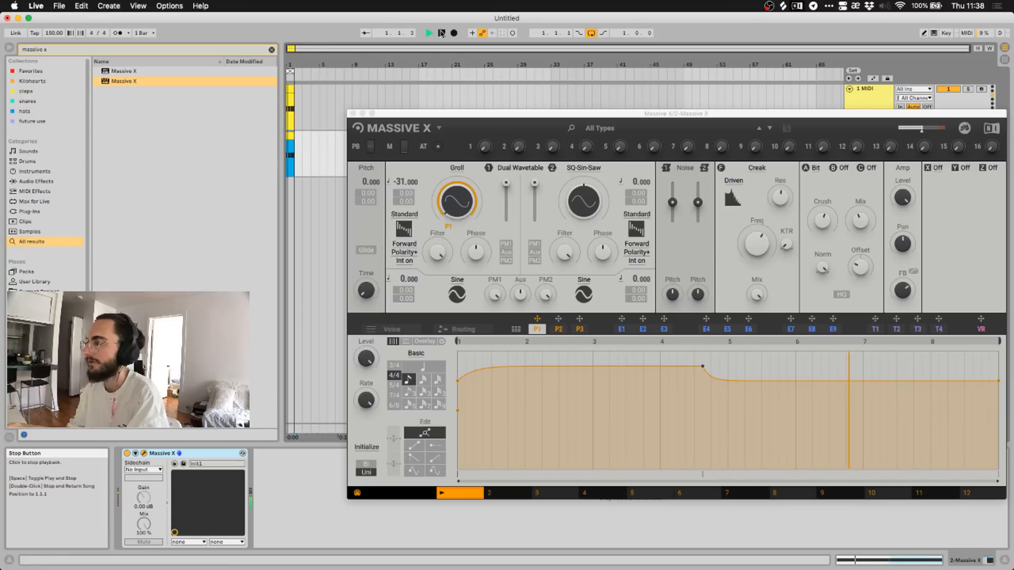
click(815, 168)
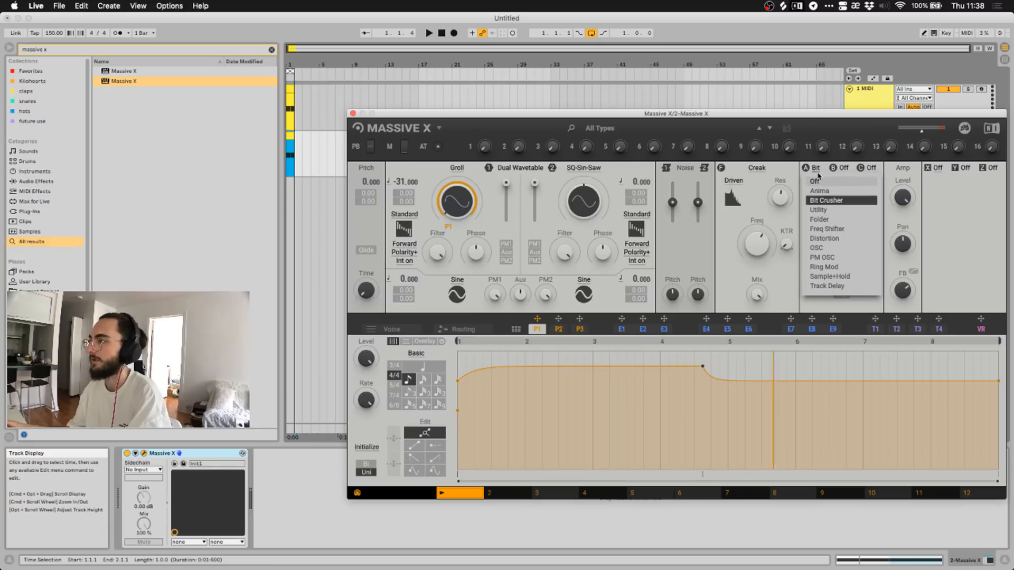
Replace Bit Crusher with the Utility effect and audition it.
click(816, 168)
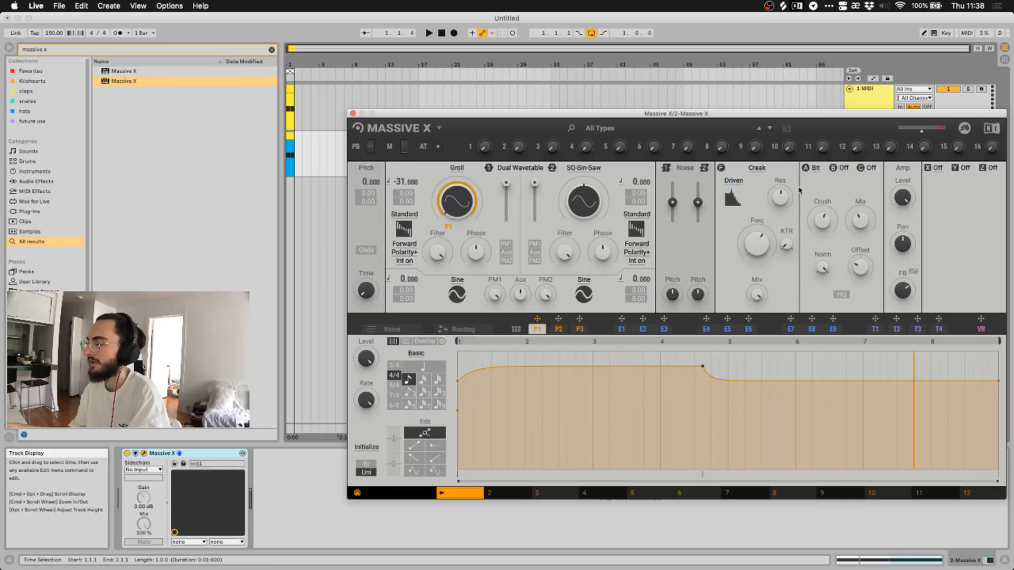
click(816, 168)
click(821, 239)
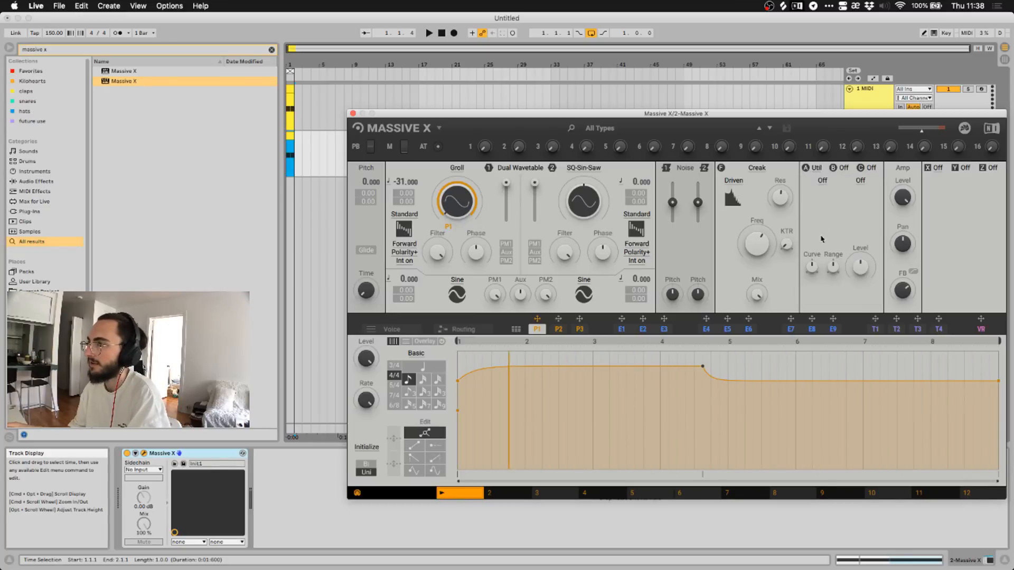
click(428, 34)
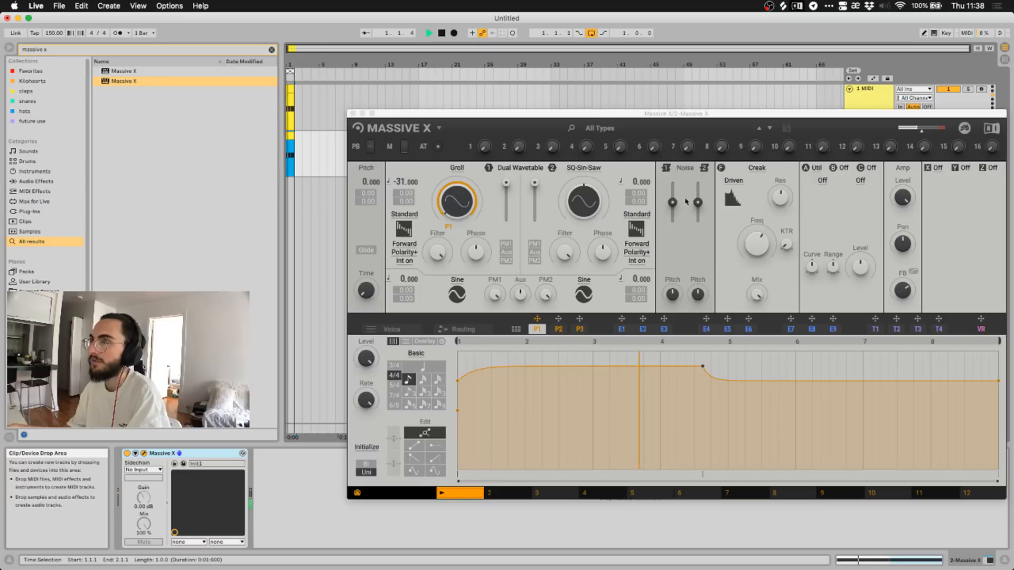
click(827, 276)
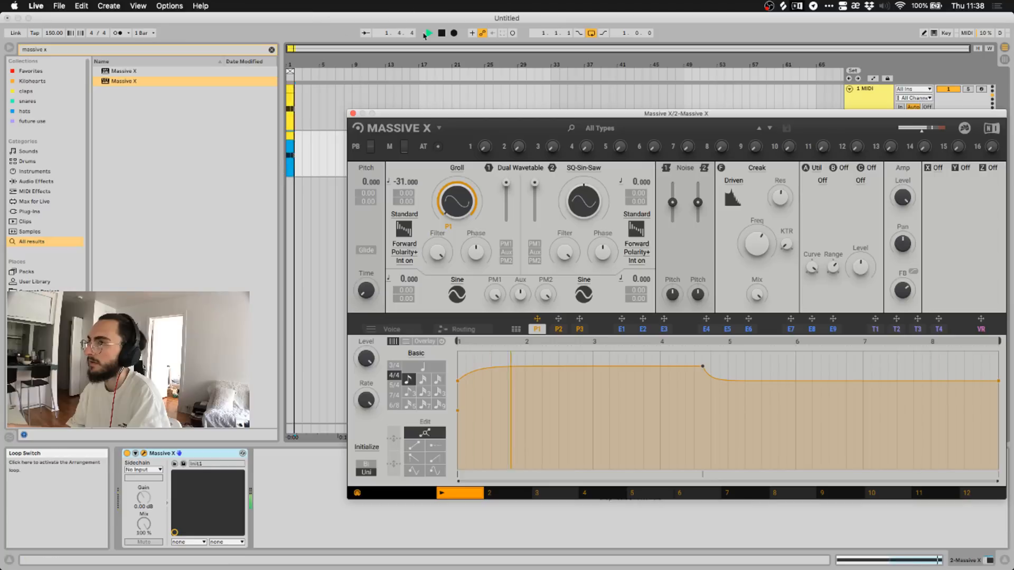
click(442, 34)
Inspect Utility's two filter dropdowns unchanged, then swap the insert for Folder.
click(823, 182)
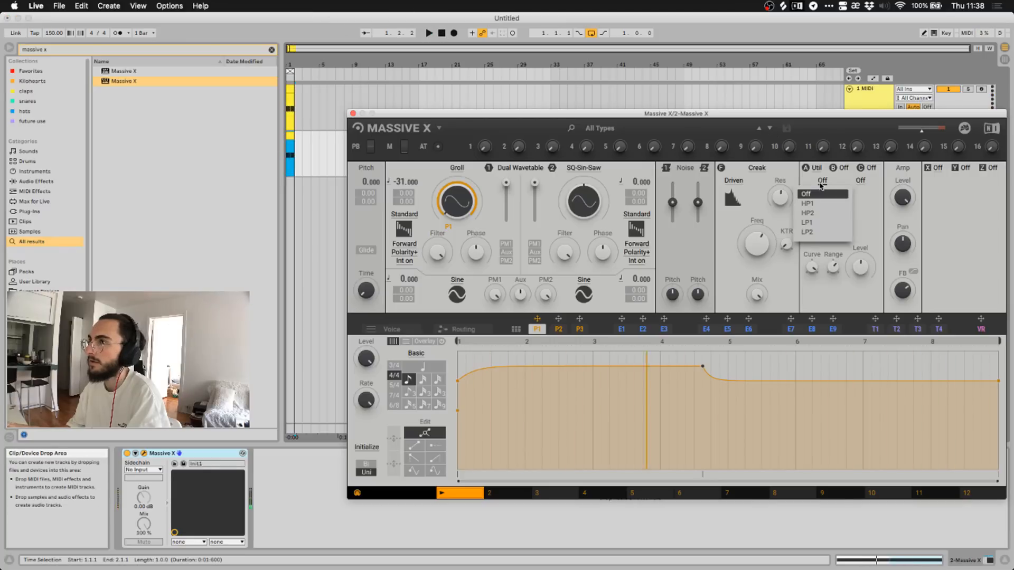
click(821, 184)
click(858, 182)
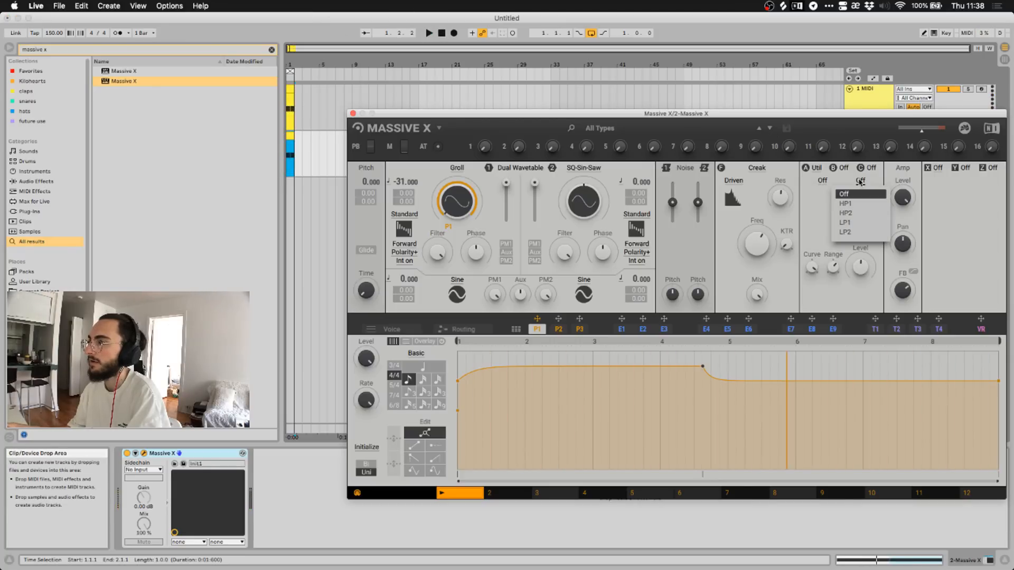
click(861, 193)
click(817, 168)
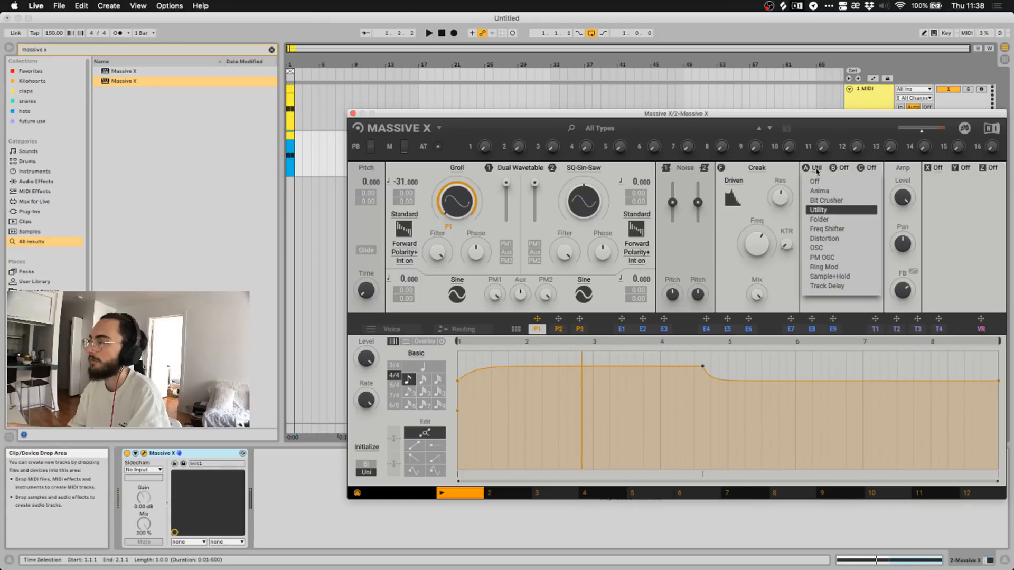
click(820, 219)
Play the loop and try the Folder's Tri and Wrap fold shapes.
click(429, 33)
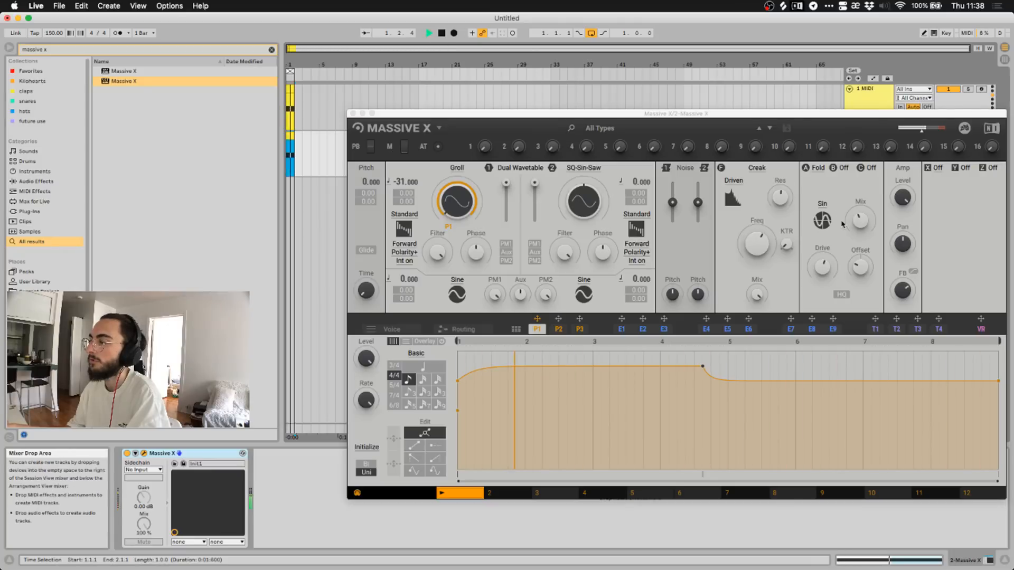
click(823, 219)
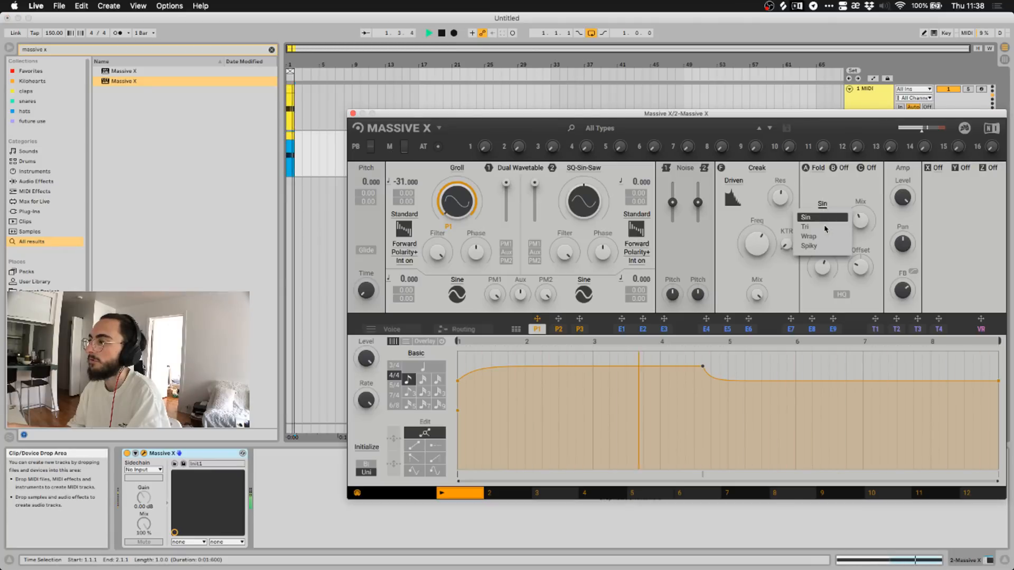
click(822, 229)
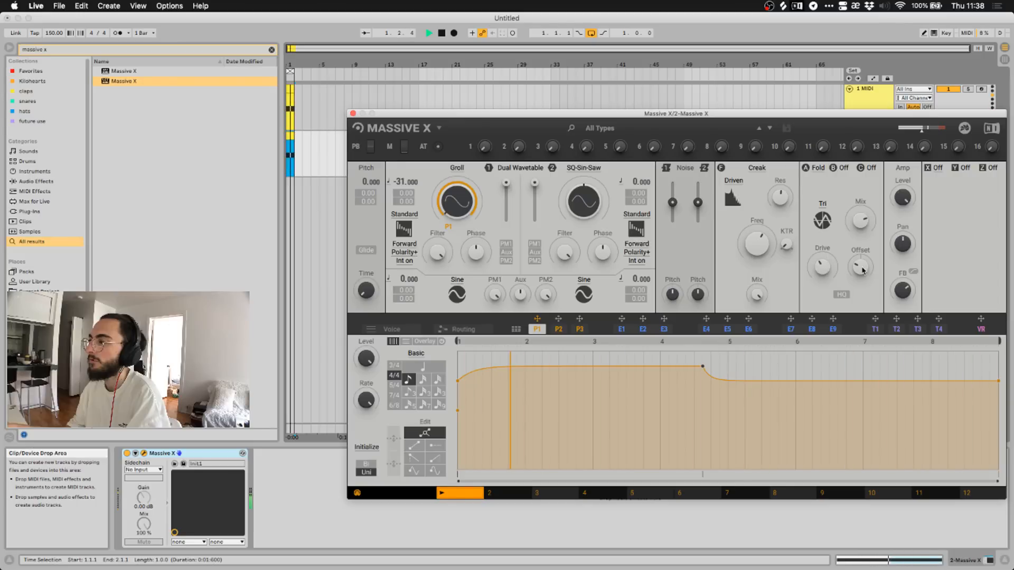
click(831, 206)
click(842, 234)
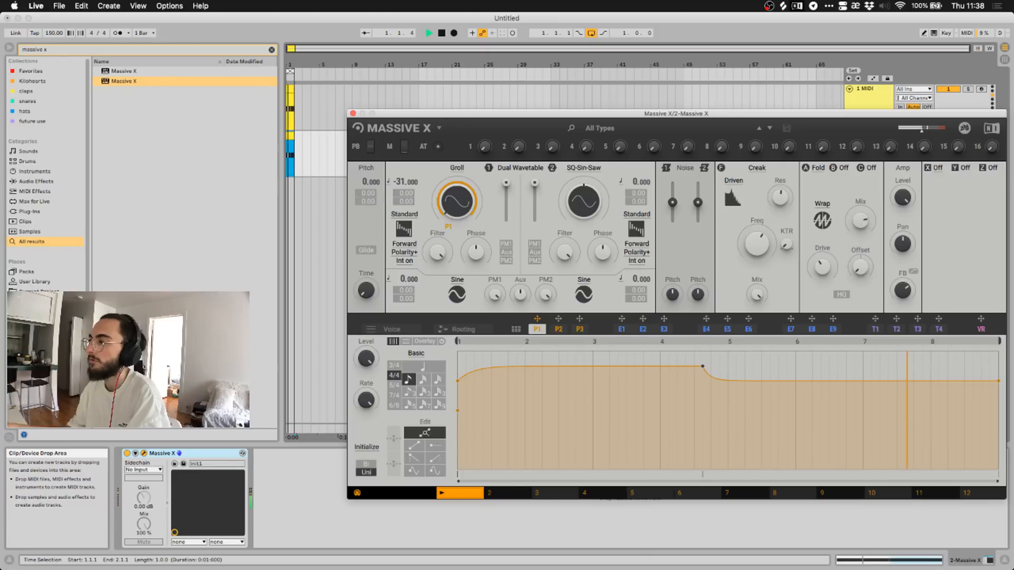
Switch the fold shape to Spiky, then replace the Folder with Freq Shifter.
click(826, 205)
click(824, 245)
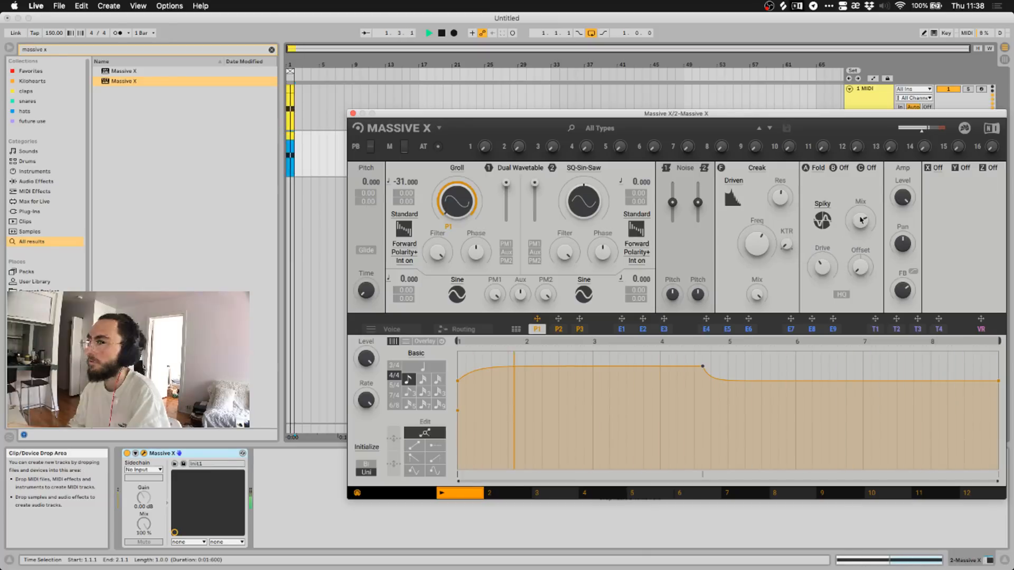
click(817, 168)
click(835, 229)
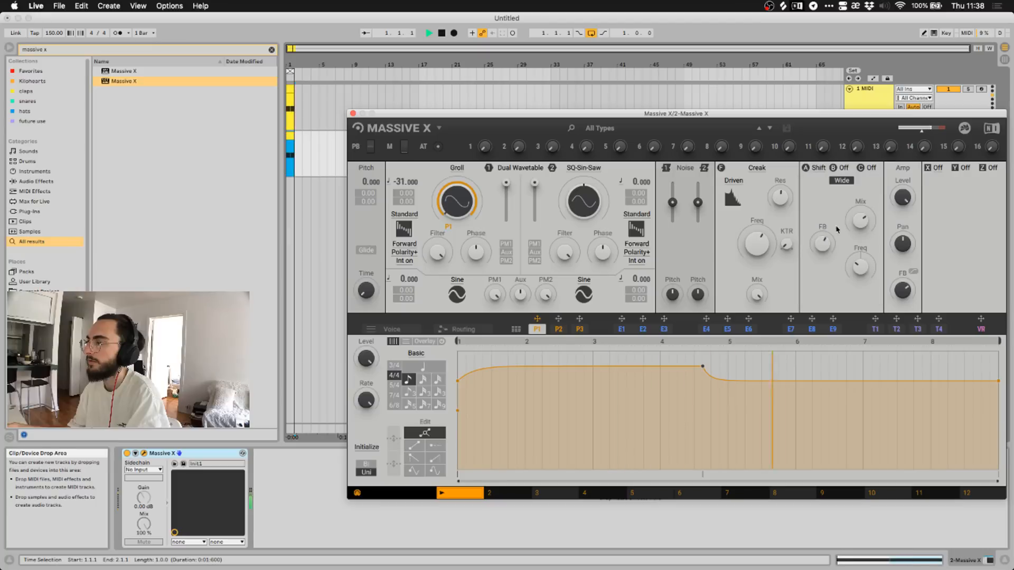
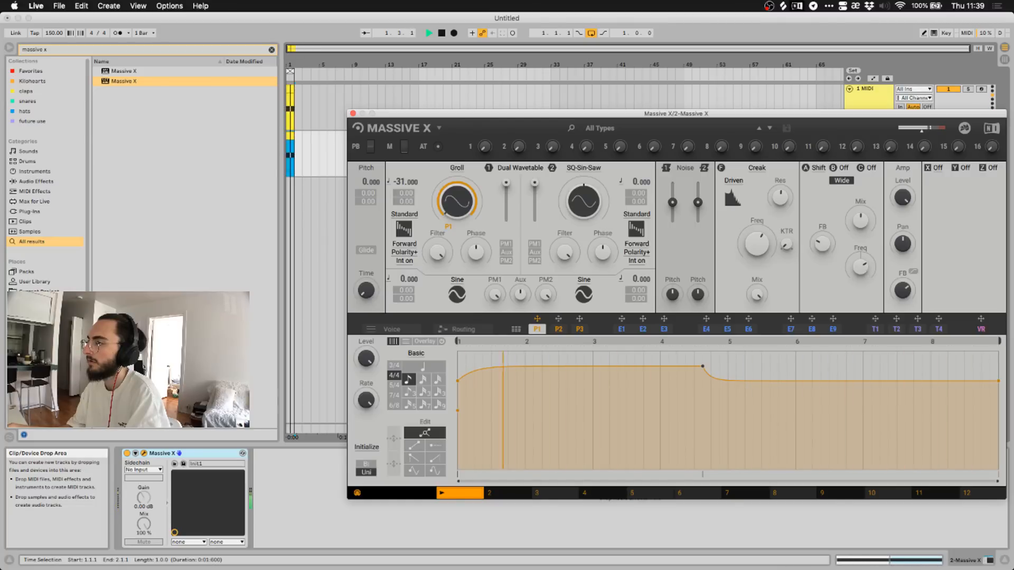
Stop playback and bring Live's main window back into focus.
key(space)
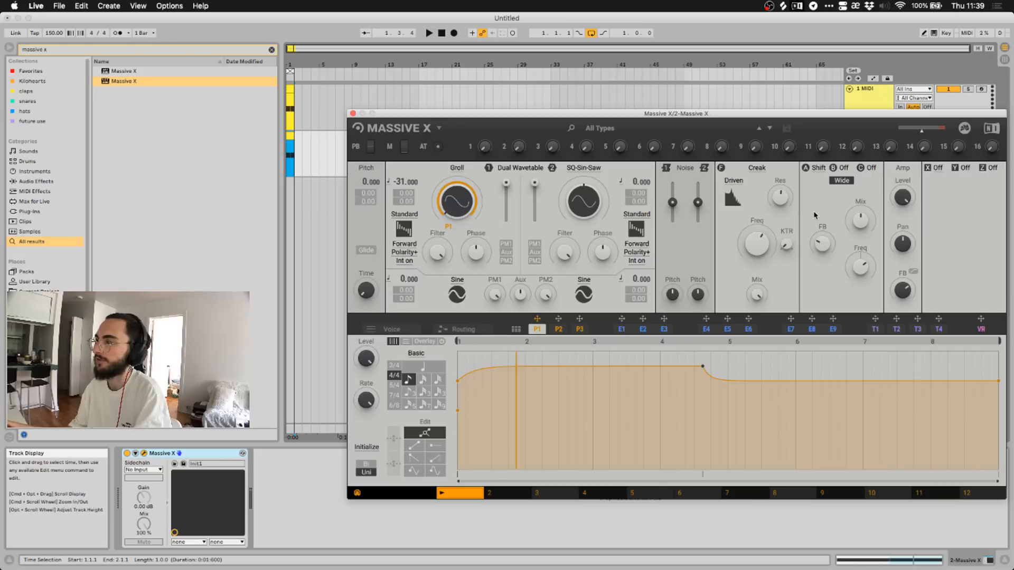
click(303, 492)
Search 'freq' and drop Frequency Shifter onto the track after Massive X.
key(super+f)
text(f)
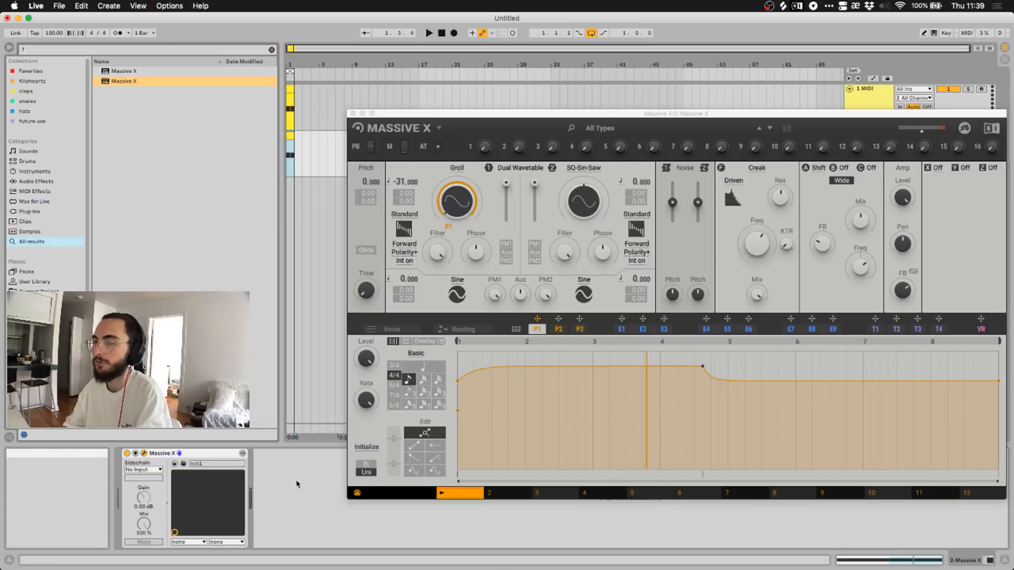
text(req)
click(118, 70)
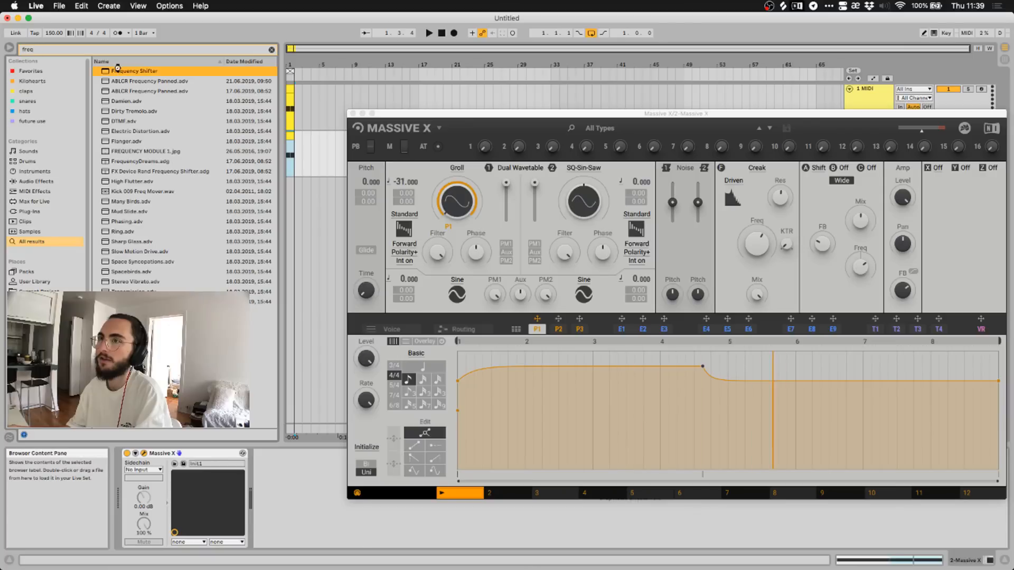
drag(117, 71, 259, 480)
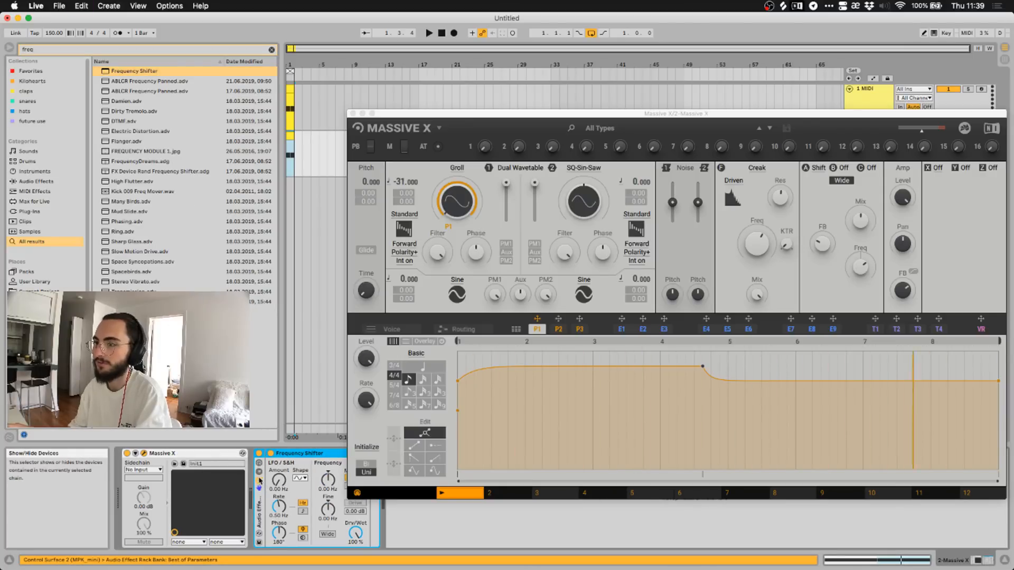
click(259, 481)
click(275, 478)
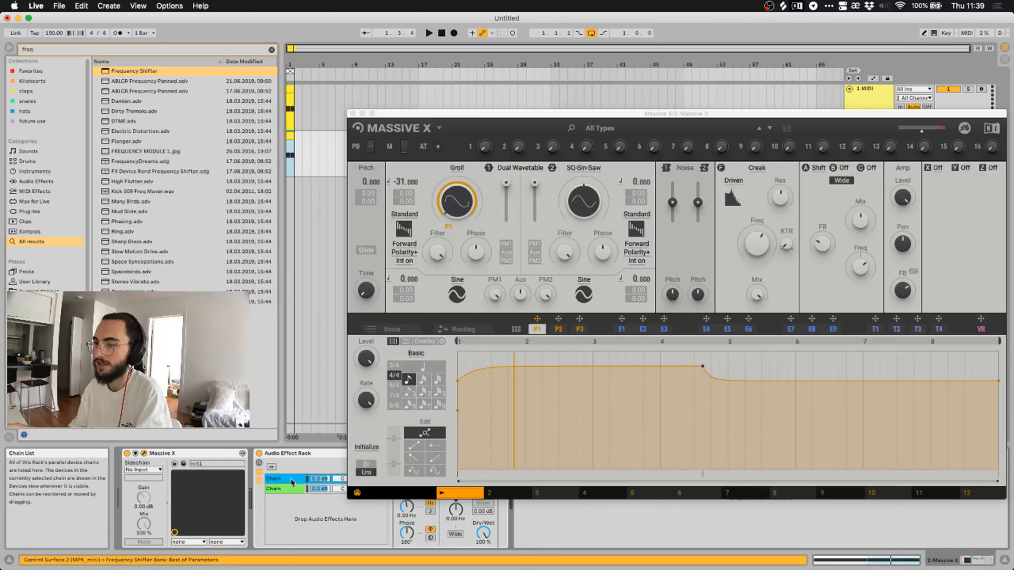
Move the Massive X window and switch its first insert effect off.
drag(487, 119, 390, 27)
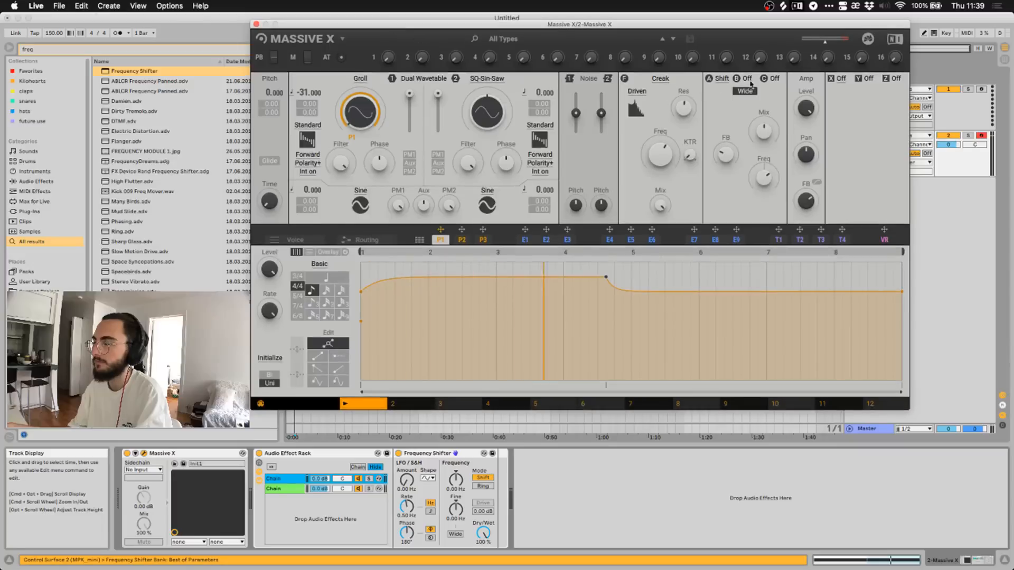
click(721, 78)
click(723, 93)
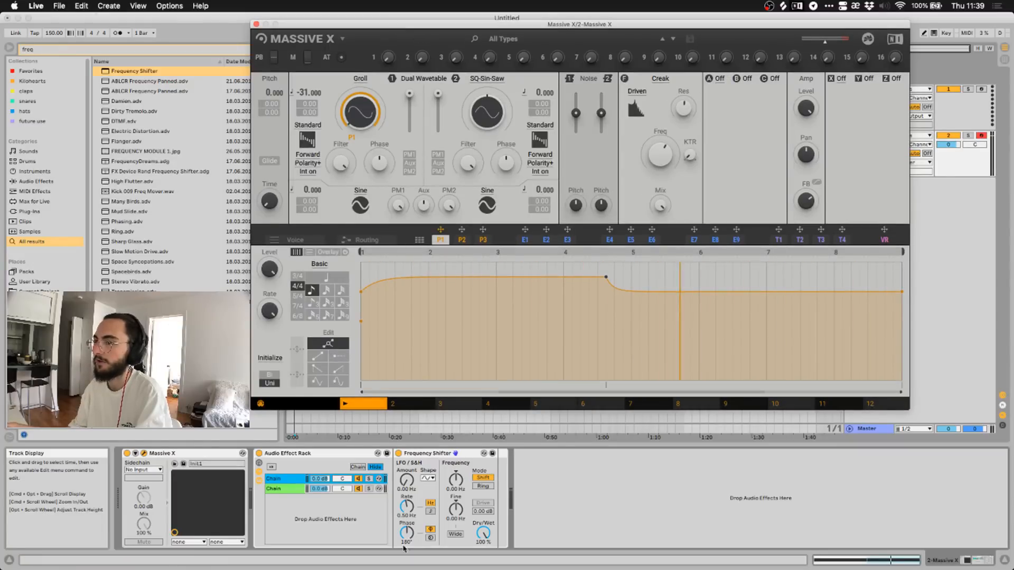
Try Coarse at 520 Hz and a higher Fine shift, reset Coarse, then delete the Frequency Shifter rack.
drag(455, 480, 455, 470)
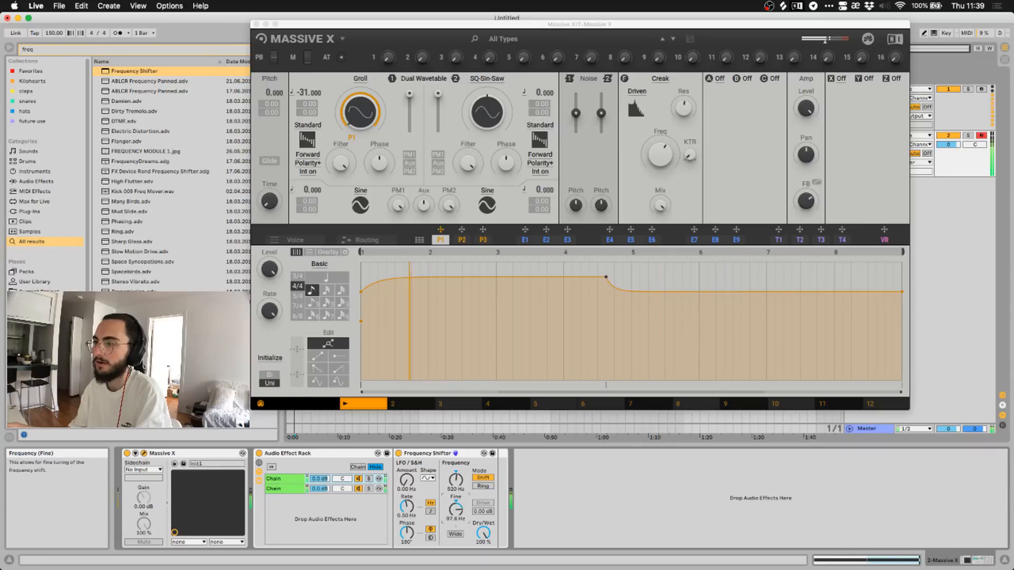
drag(455, 508, 456, 534)
double_click(455, 480)
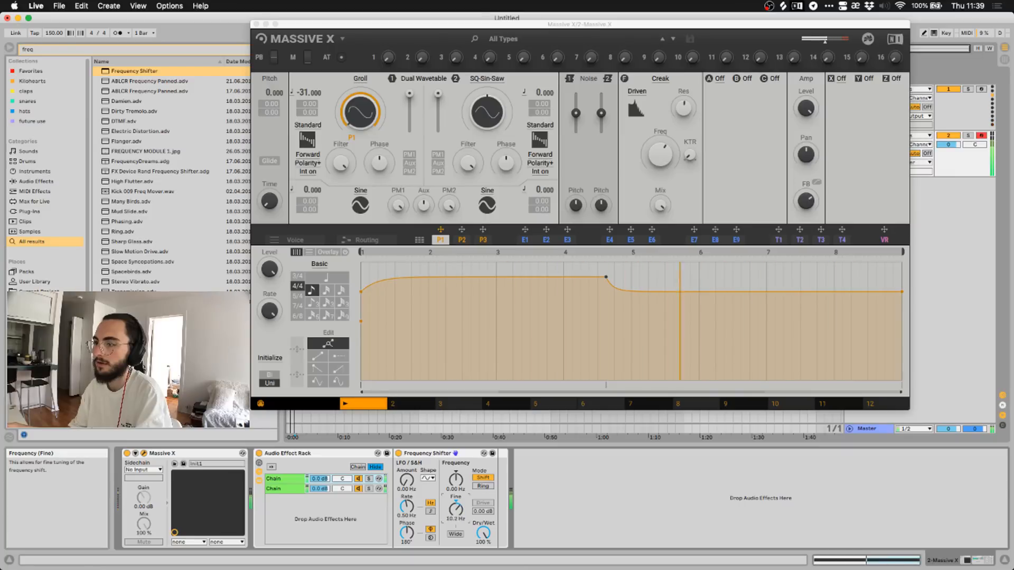
click(331, 457)
key(Delete)
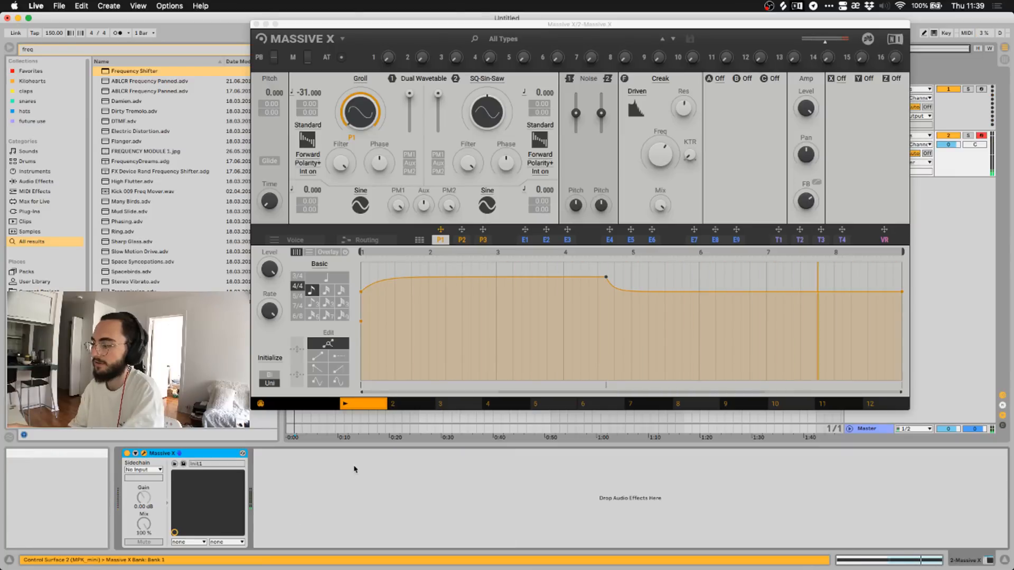
drag(633, 25, 615, 15)
With playback running, try Distortion and then OSC on Massive X's first insert.
key(space)
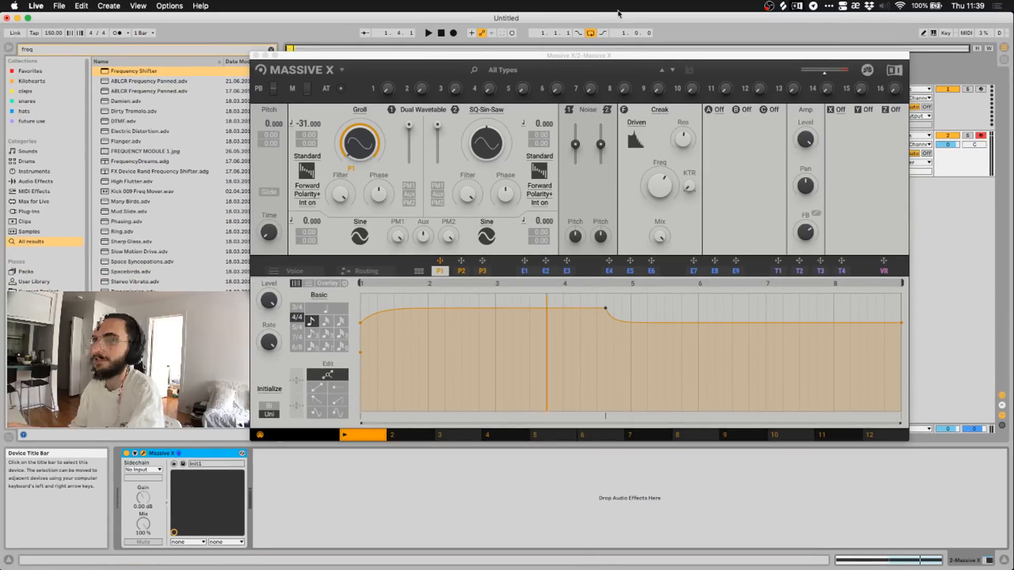
click(714, 108)
click(714, 109)
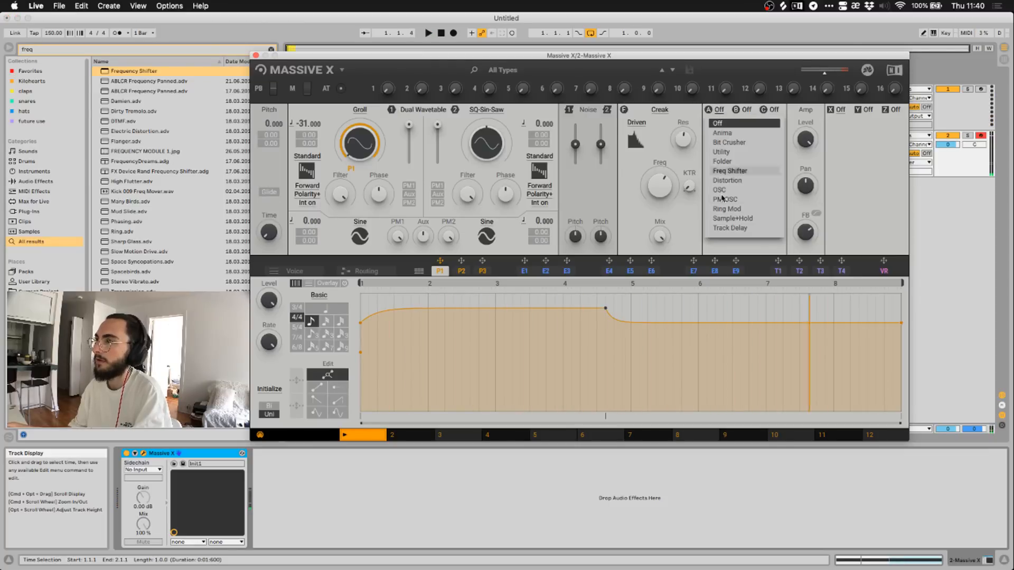
click(727, 180)
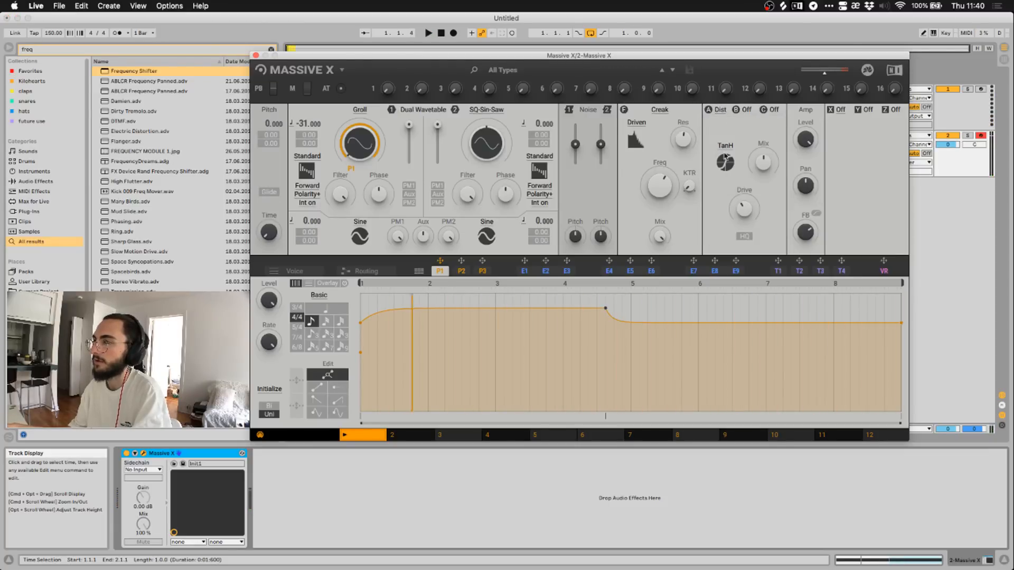
click(721, 111)
click(720, 191)
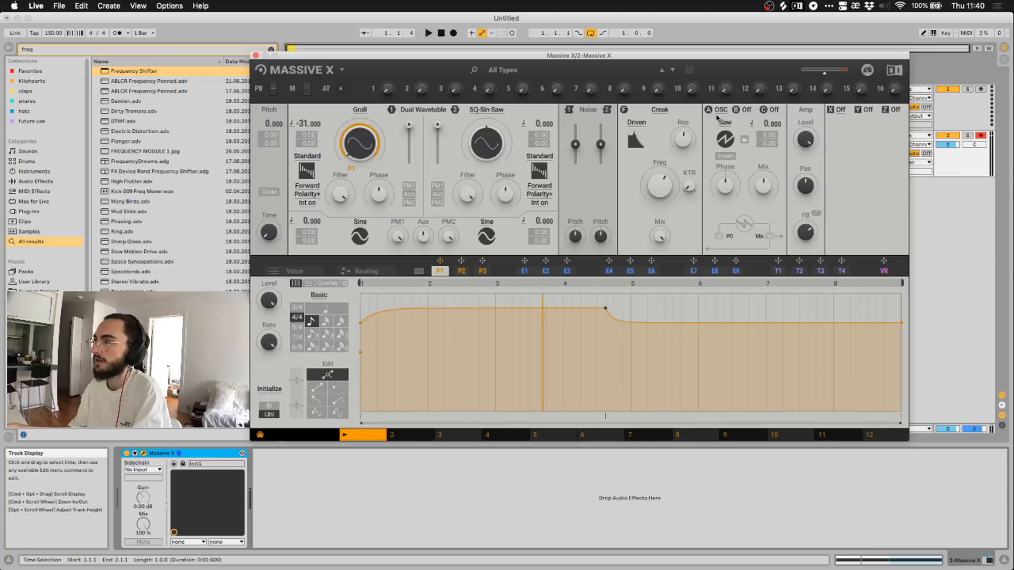
click(722, 110)
click(732, 171)
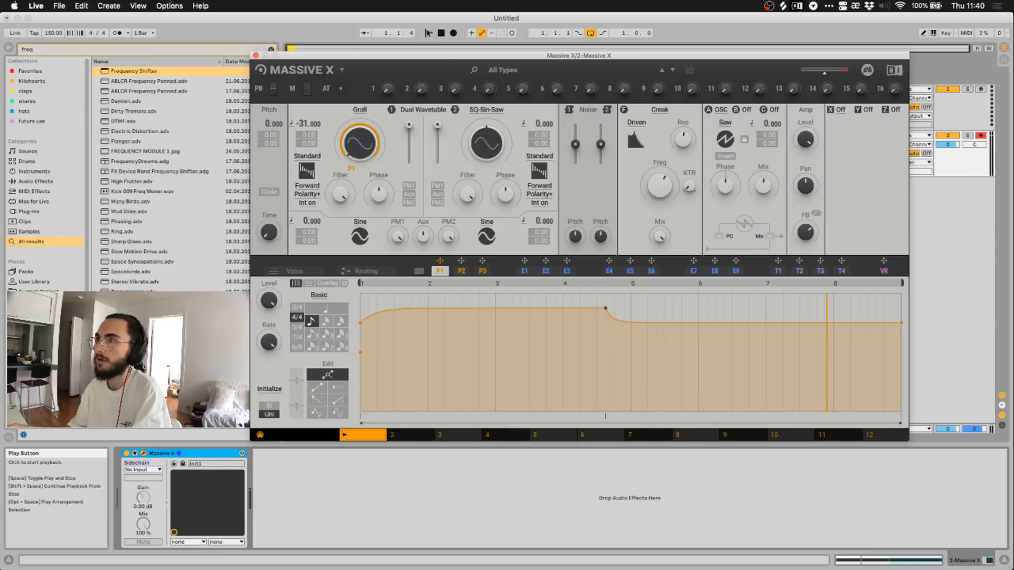
click(429, 34)
click(441, 33)
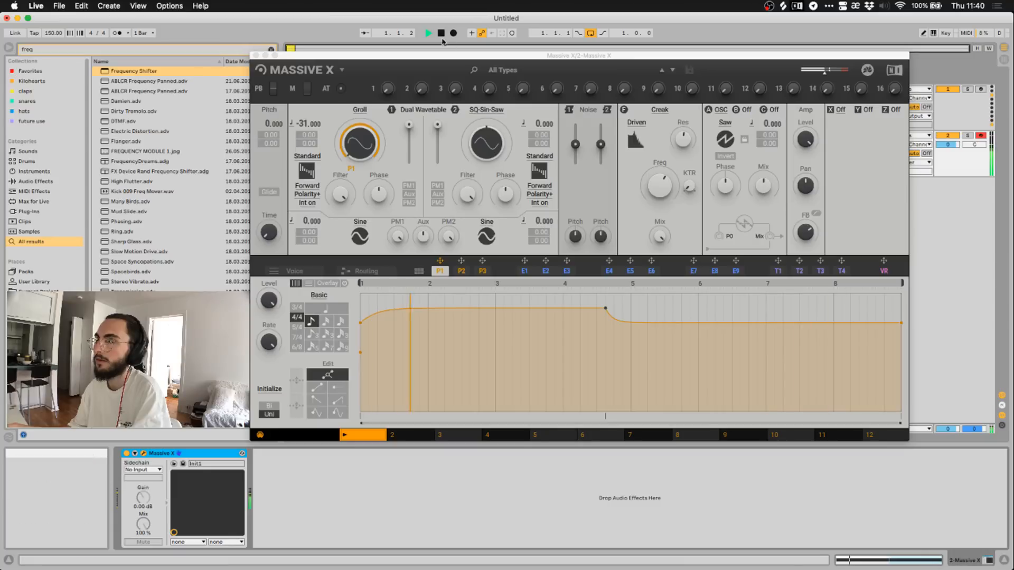
Set the first insert to PM OSC and raise its pitch to 6.000 while playing.
click(719, 110)
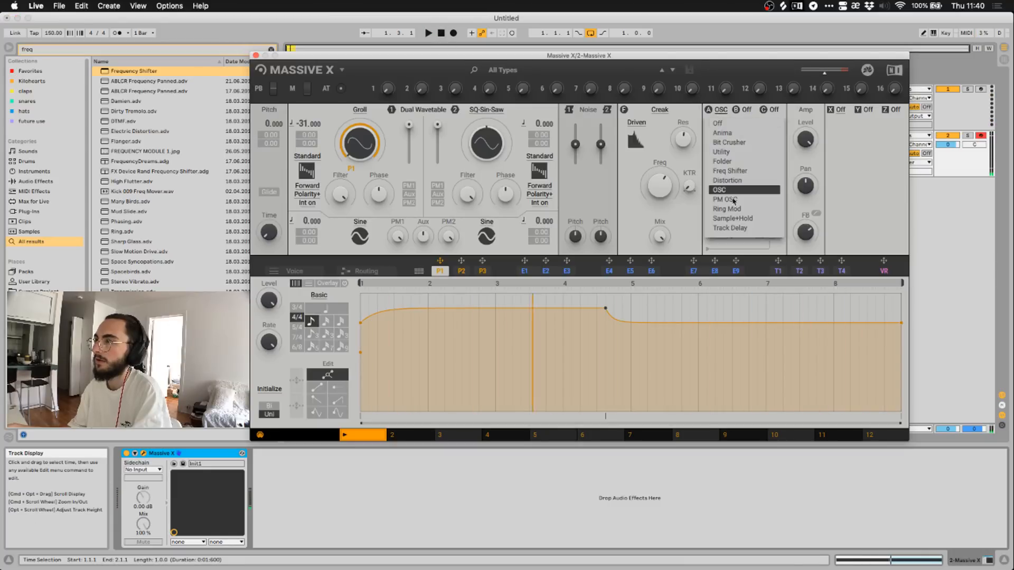
click(731, 203)
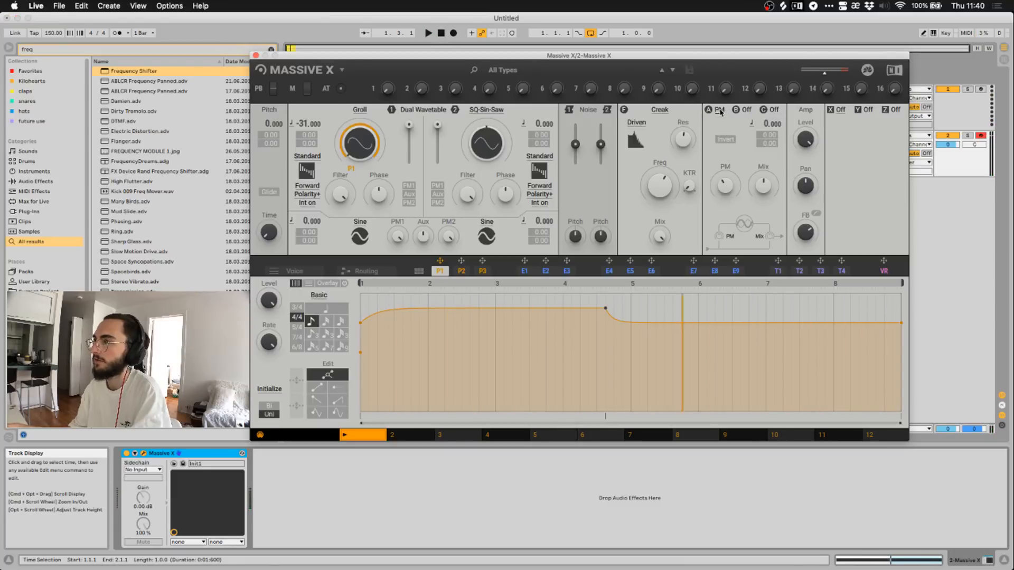
click(427, 33)
click(428, 33)
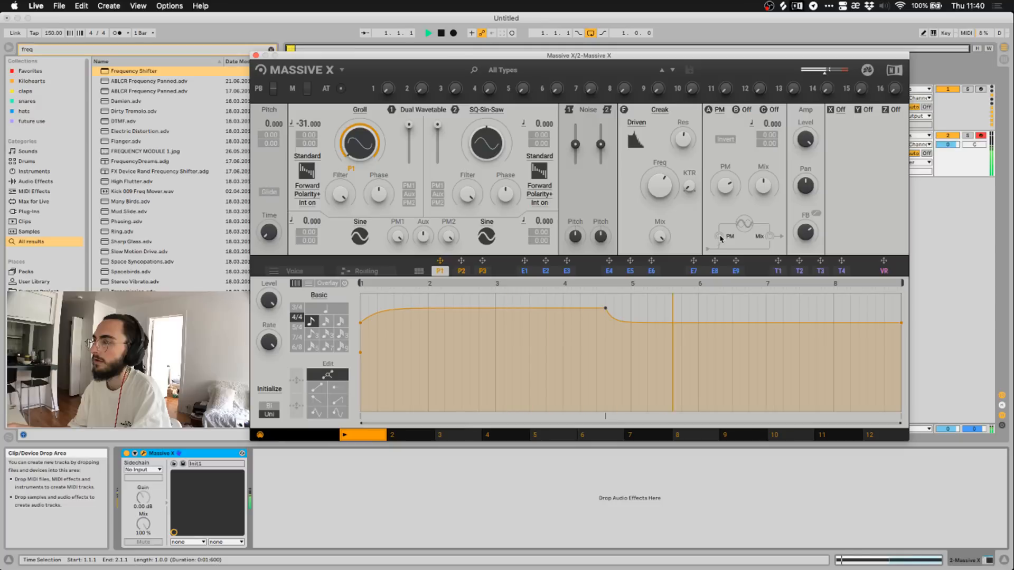
drag(766, 124, 767, 110)
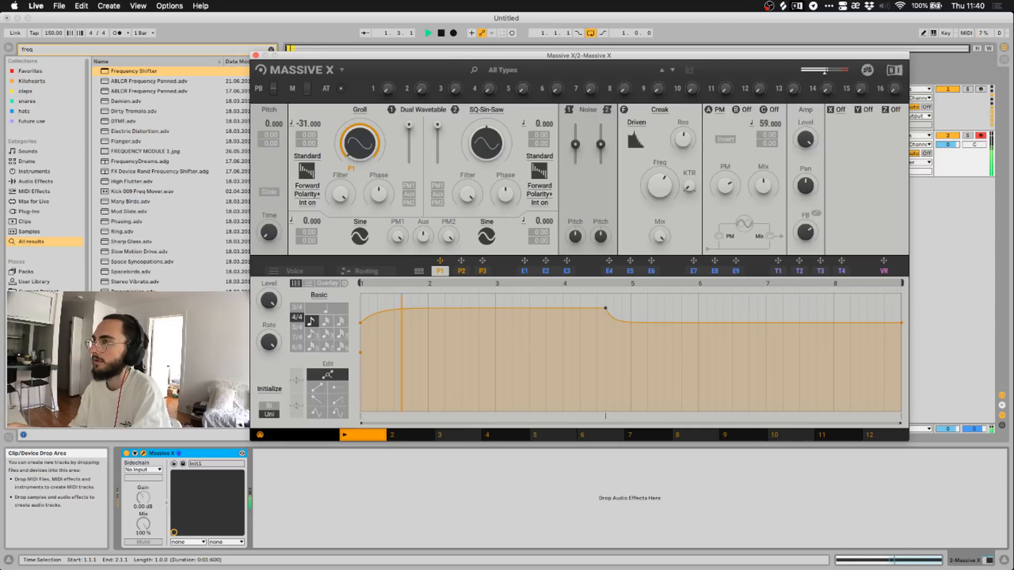
Replace the PM OSC insert with Ring Mod and play the loop to hear it.
click(441, 34)
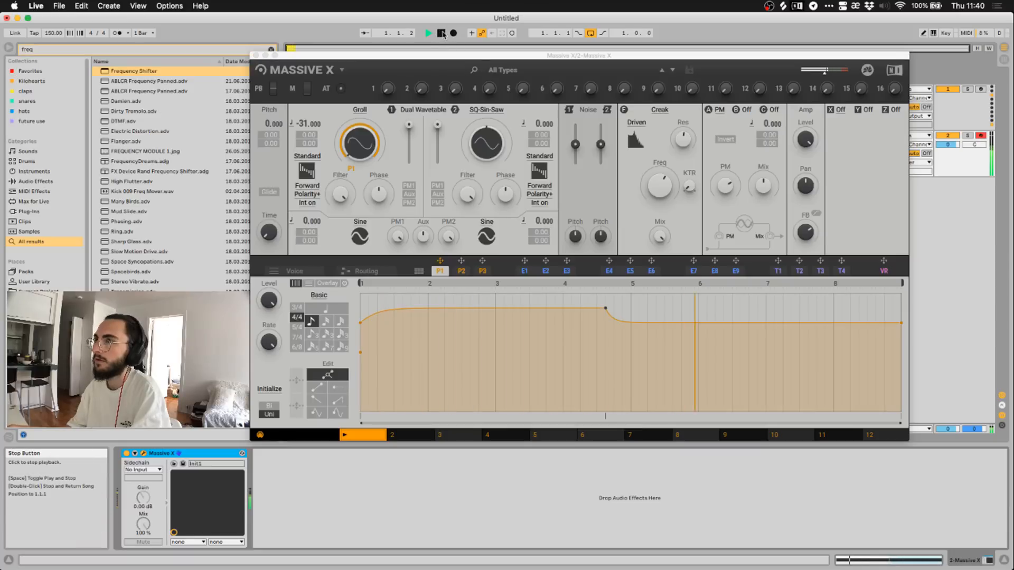
click(718, 110)
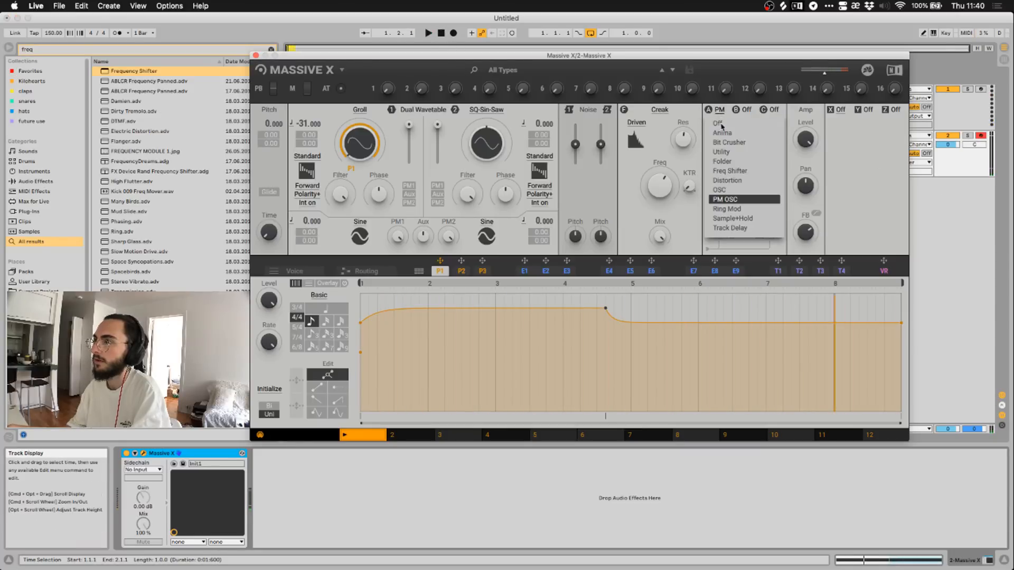
click(741, 210)
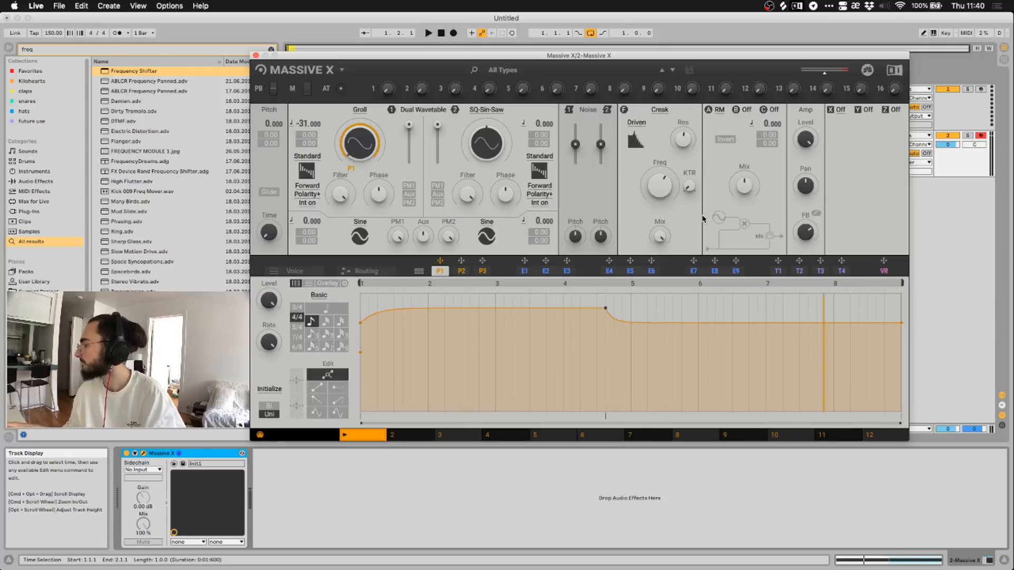
click(431, 33)
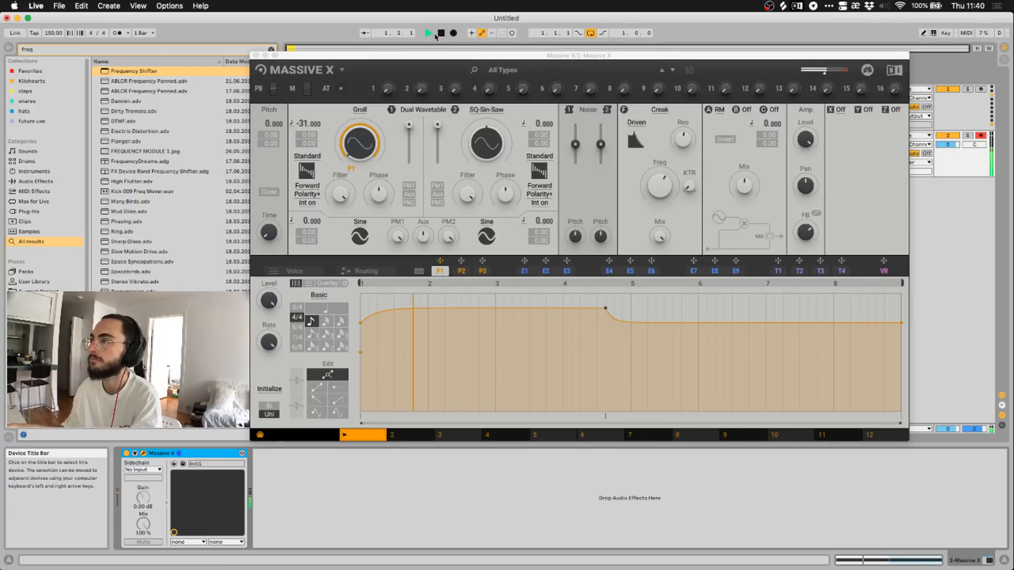
click(719, 109)
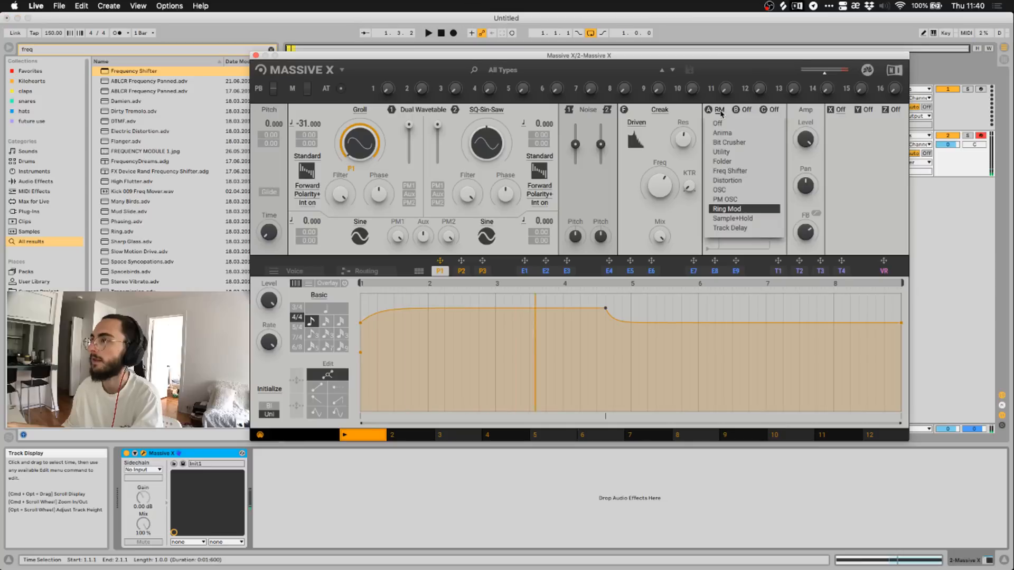
Switch insert A to Sample+Hold in Fix mode, pitch 83, with modulation amount reset to zero.
click(734, 219)
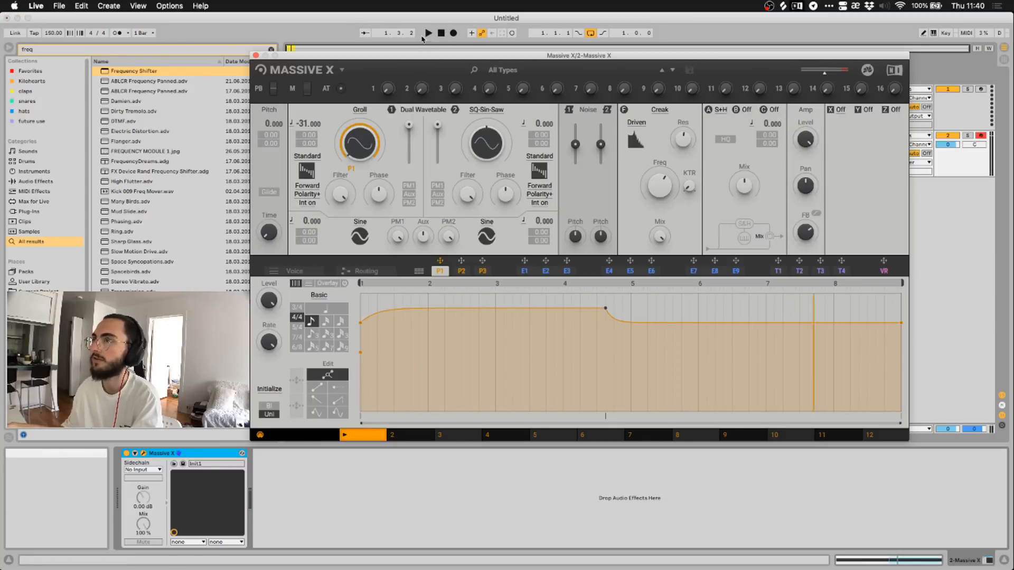
key(space)
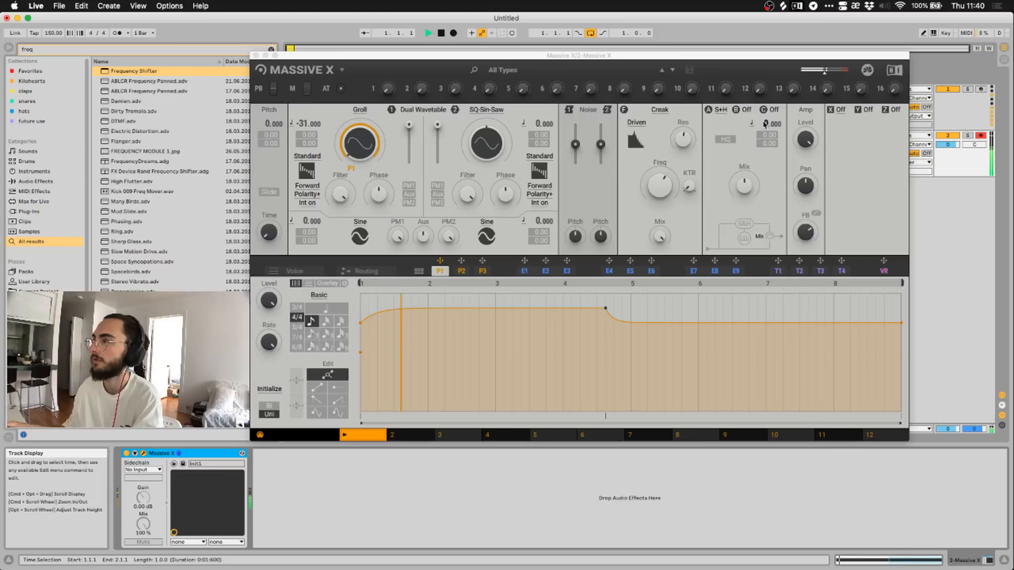
drag(764, 127, 765, 133)
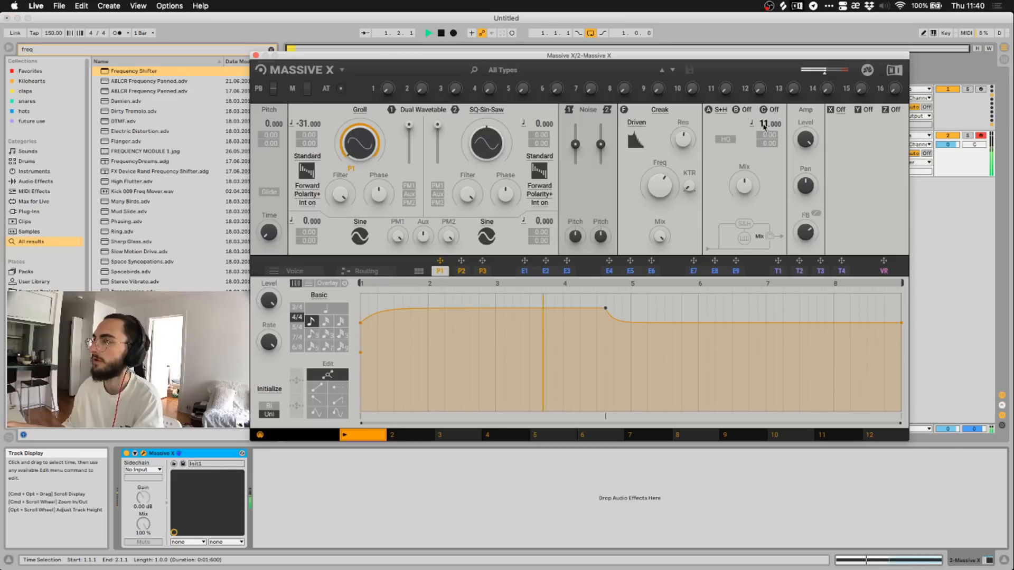
click(752, 124)
click(743, 148)
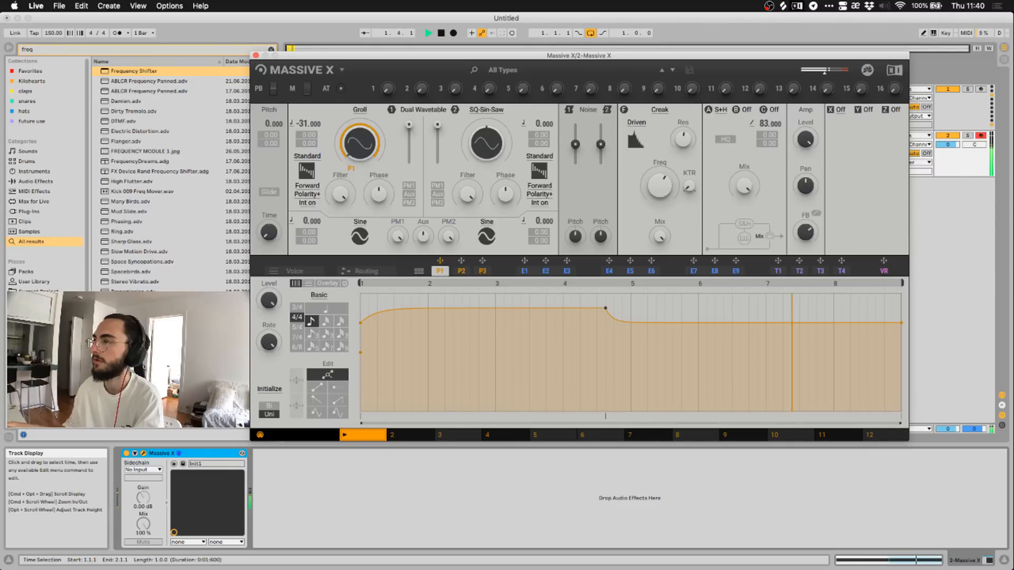
drag(768, 124, 765, 116)
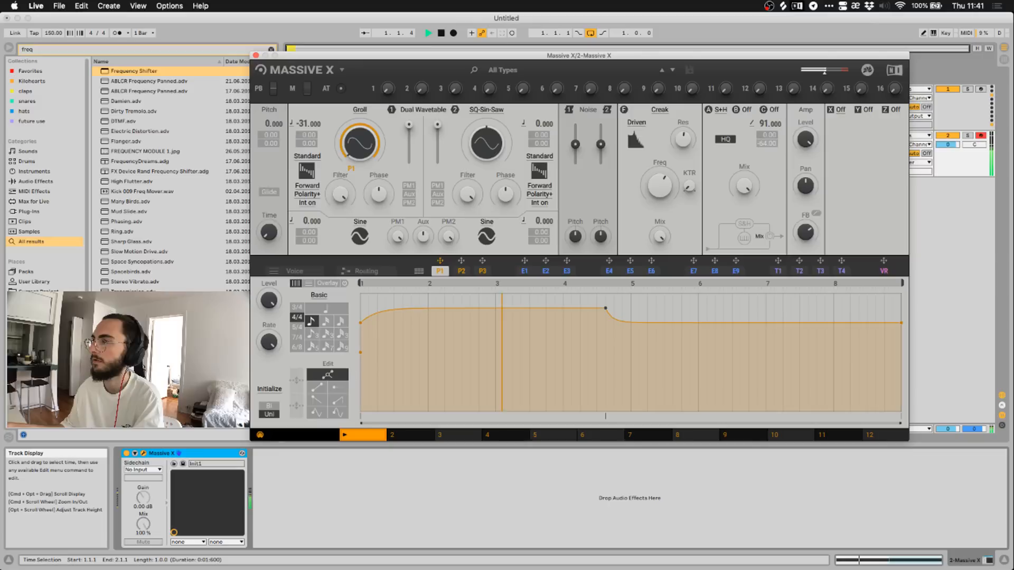
double_click(764, 145)
mouse_move(764, 125)
mouse_down()
mouse_move(763, 112)
mouse_move(764, 130)
mouse_up()
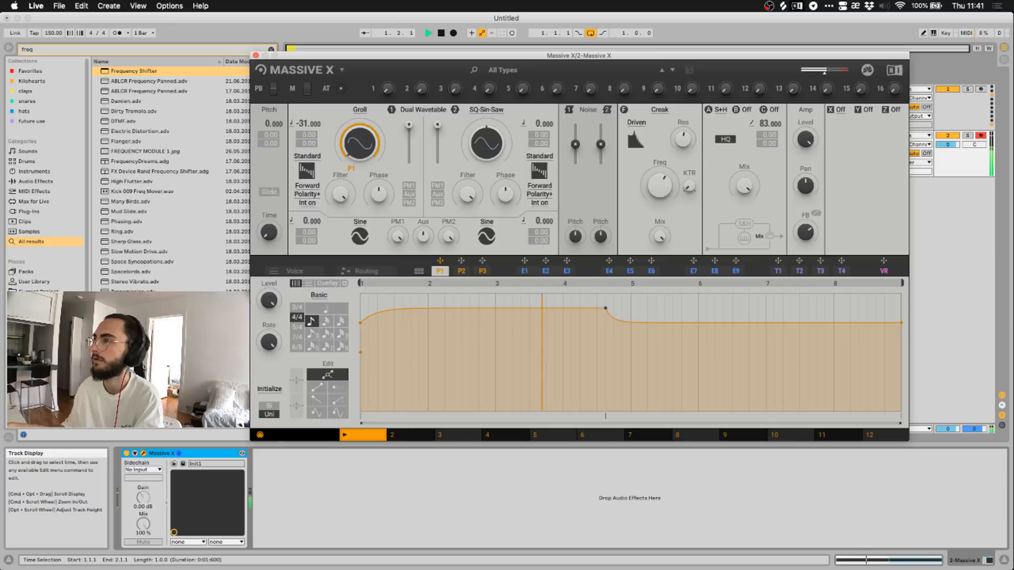
Replace Sample+Hold with Track Delay, using the 720°/150ms range and Fix mode.
click(720, 109)
click(729, 228)
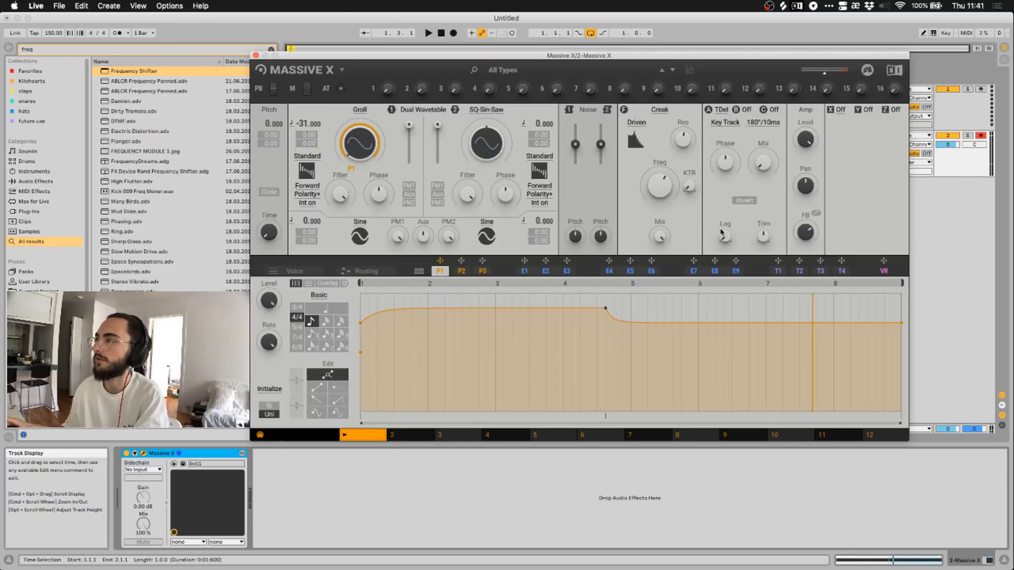
click(429, 33)
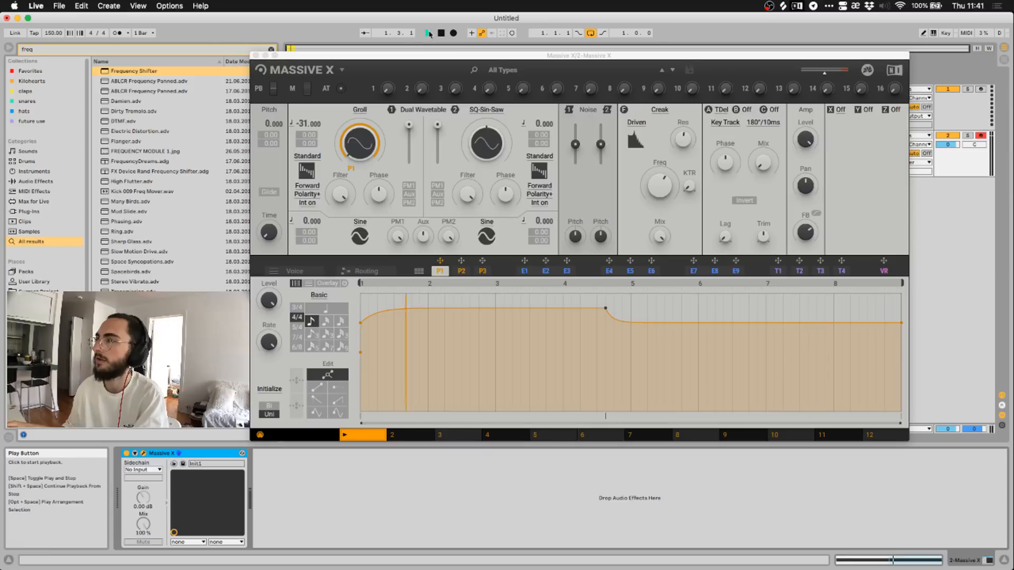
click(726, 163)
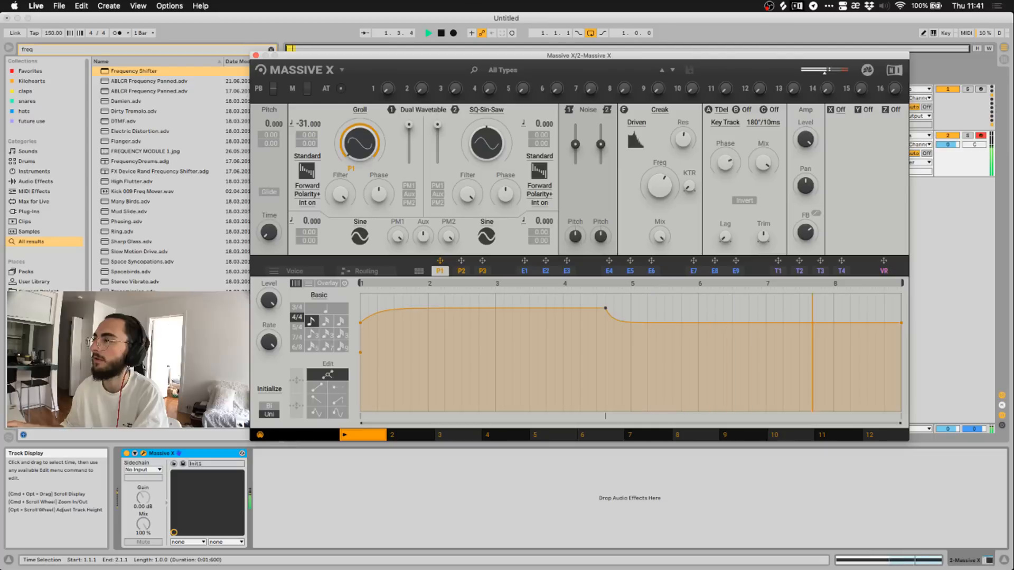
click(763, 122)
click(762, 155)
click(763, 122)
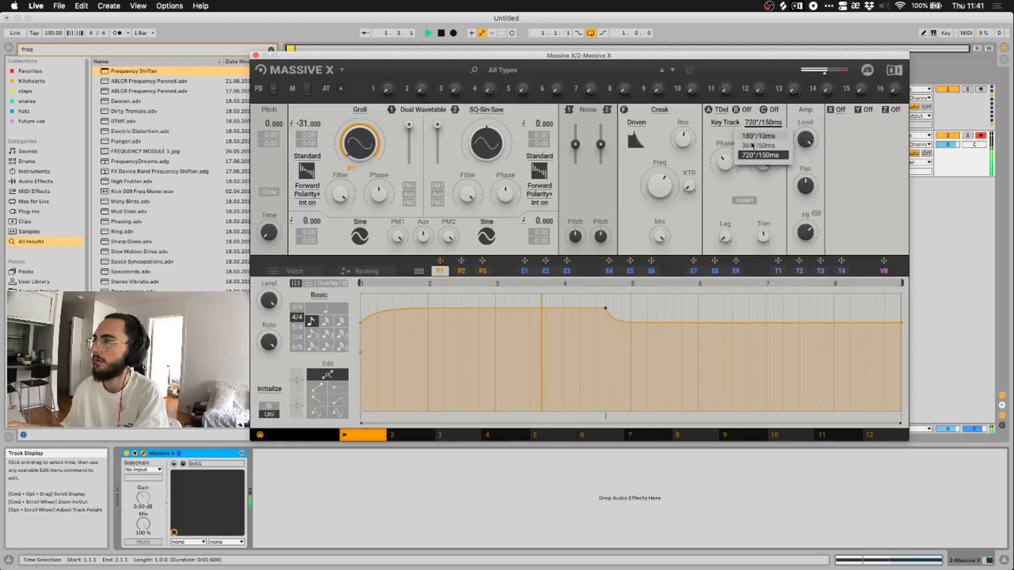
click(760, 155)
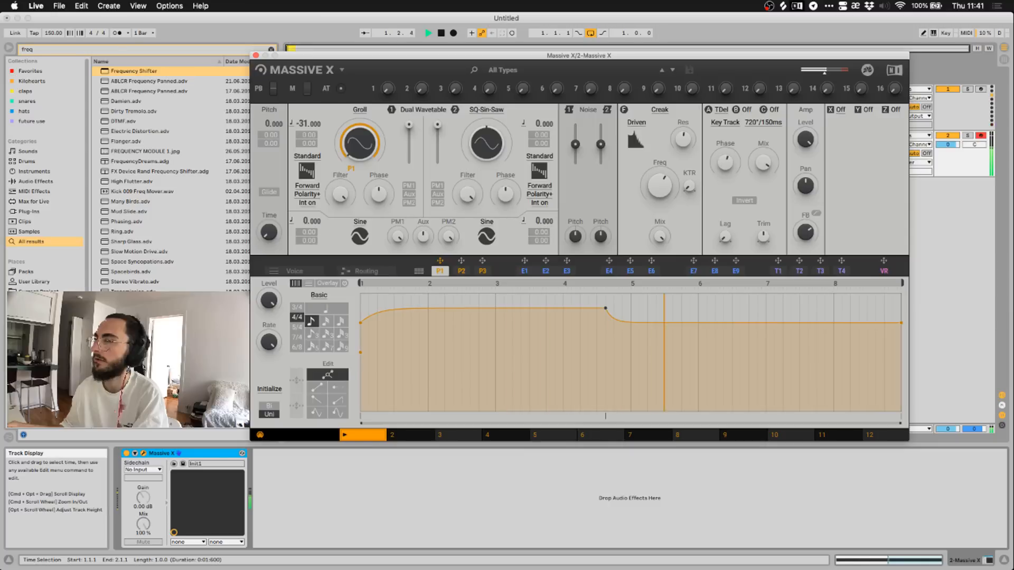
click(725, 122)
click(724, 135)
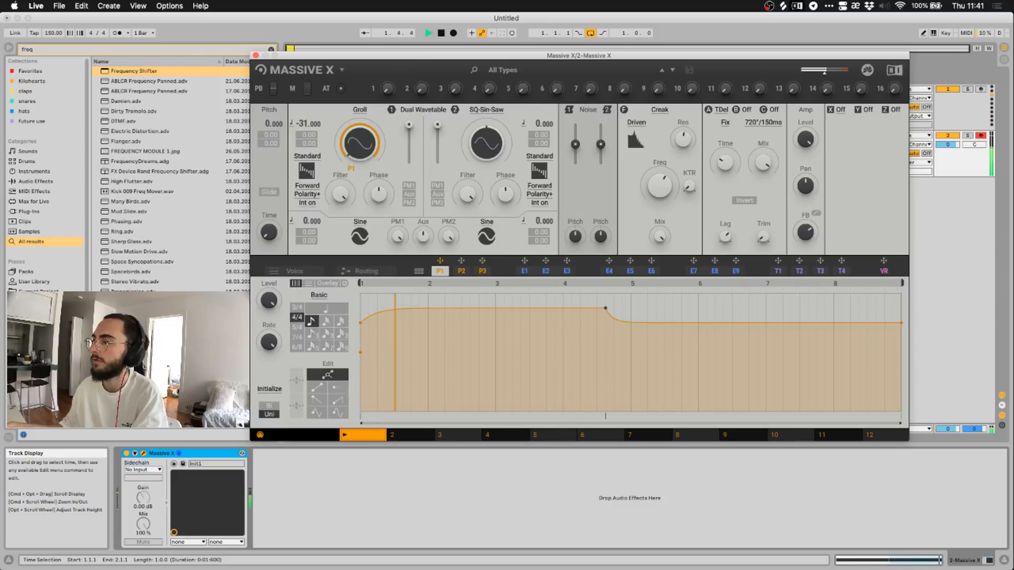
Check the insert effect lists, then switch insert A off.
click(721, 109)
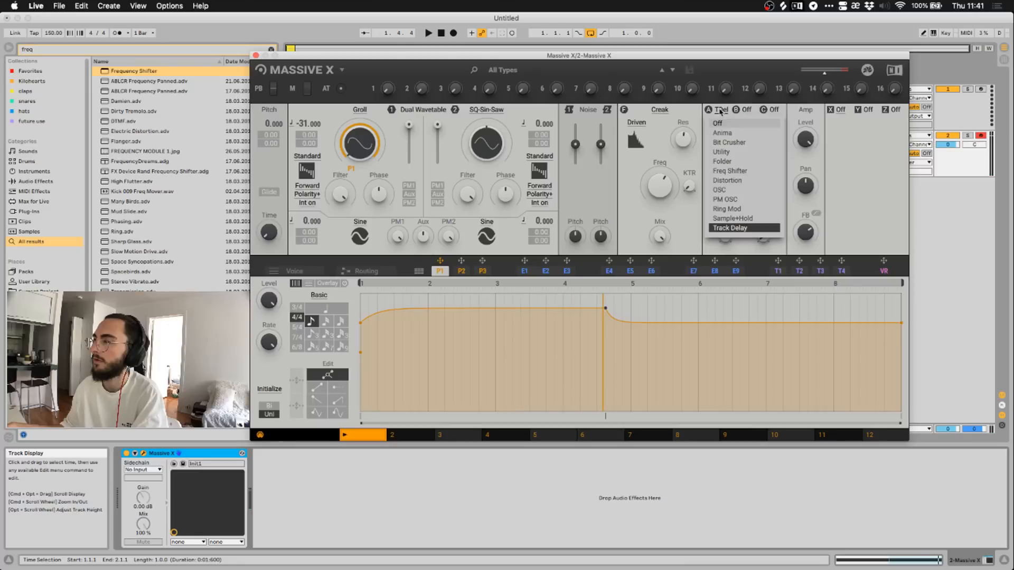
click(720, 110)
click(746, 110)
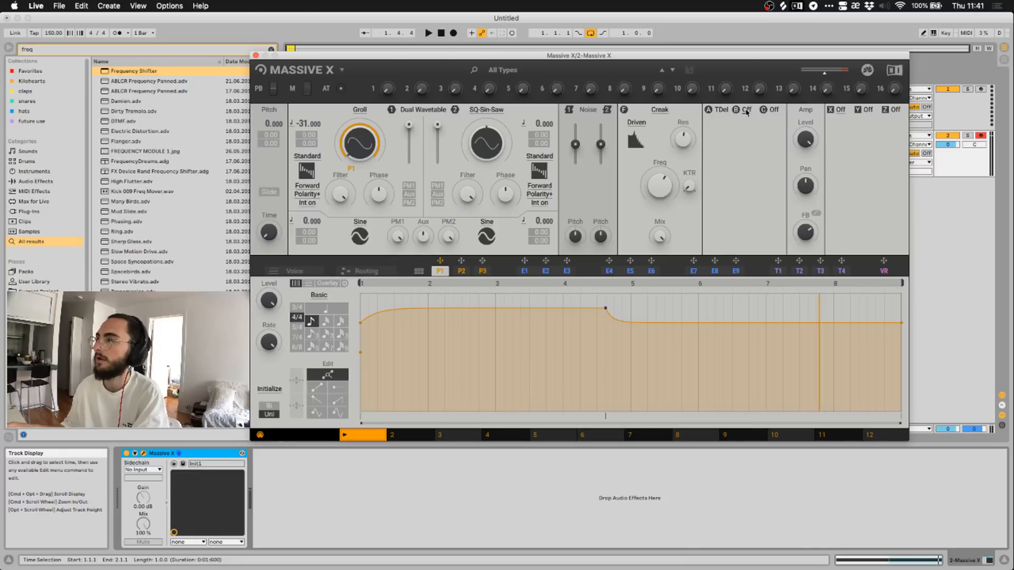
click(747, 112)
click(721, 109)
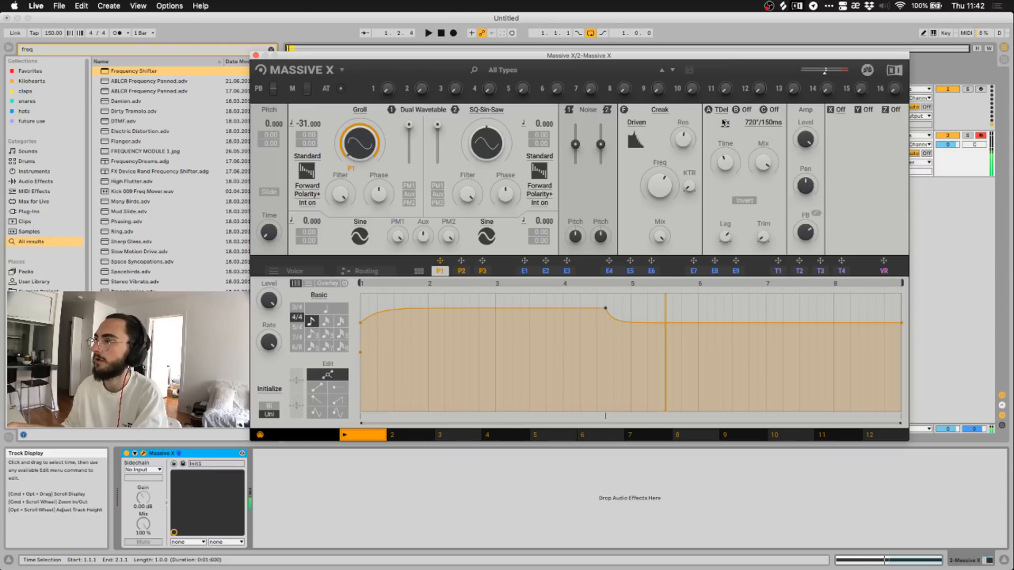
click(721, 109)
click(725, 124)
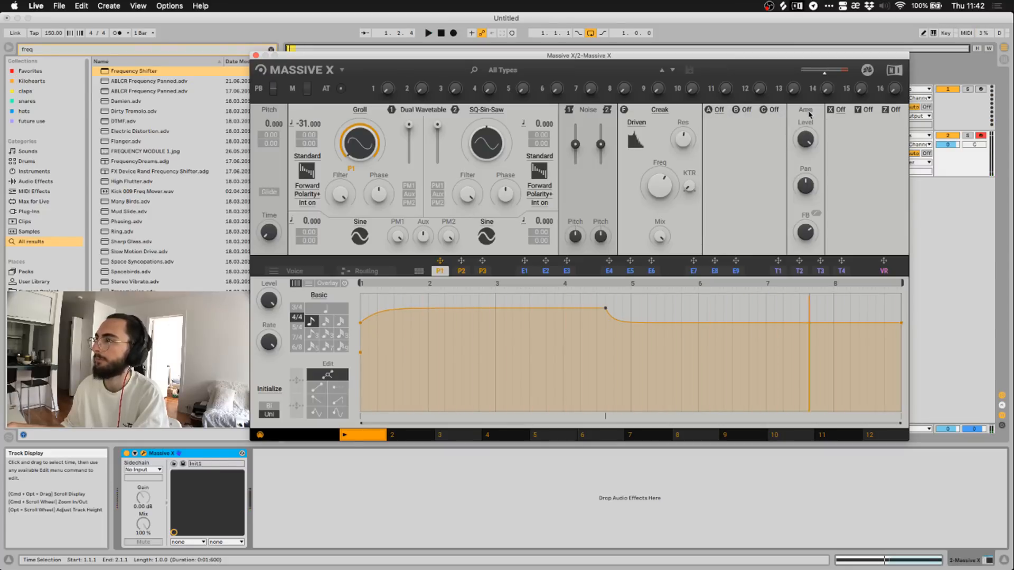
Load Dimension Expander into stereo slot X, audition it, and open the Routing page.
click(839, 110)
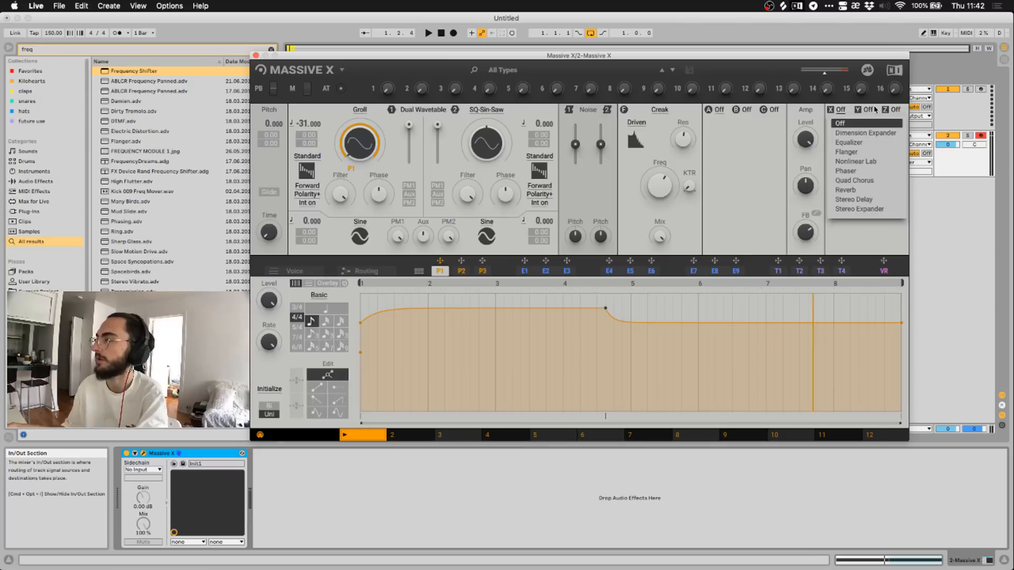
click(851, 133)
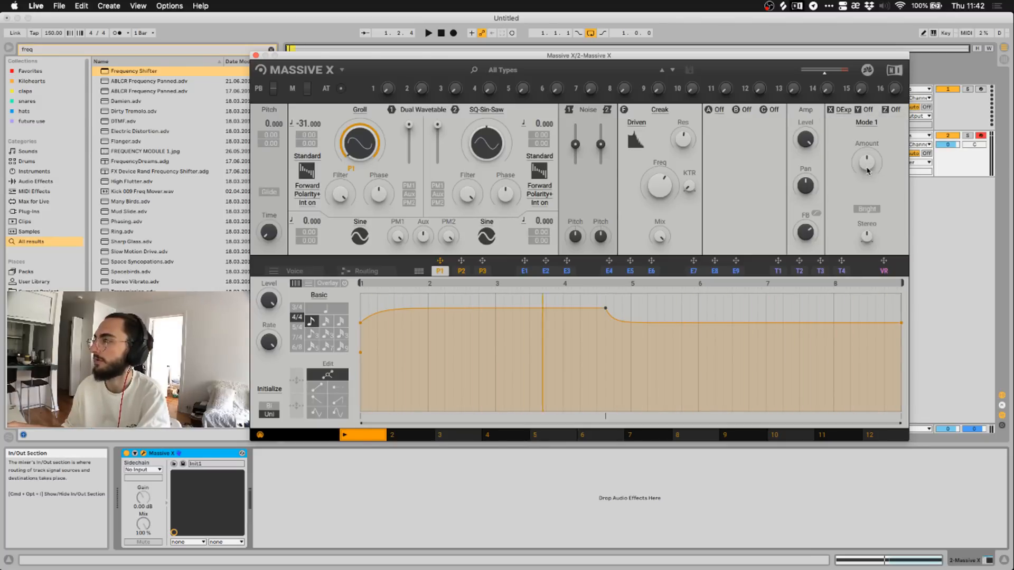
click(429, 33)
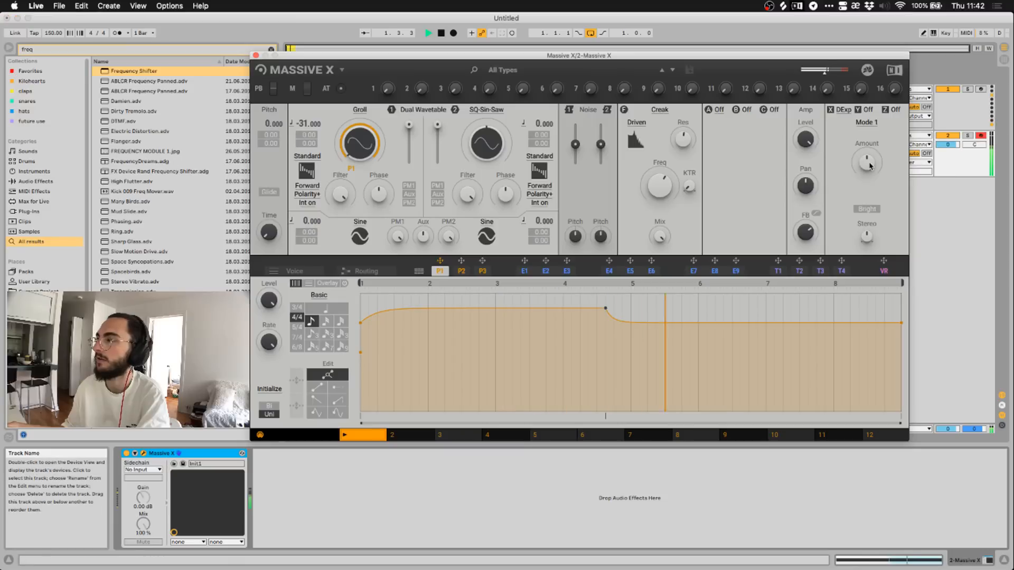
key(space)
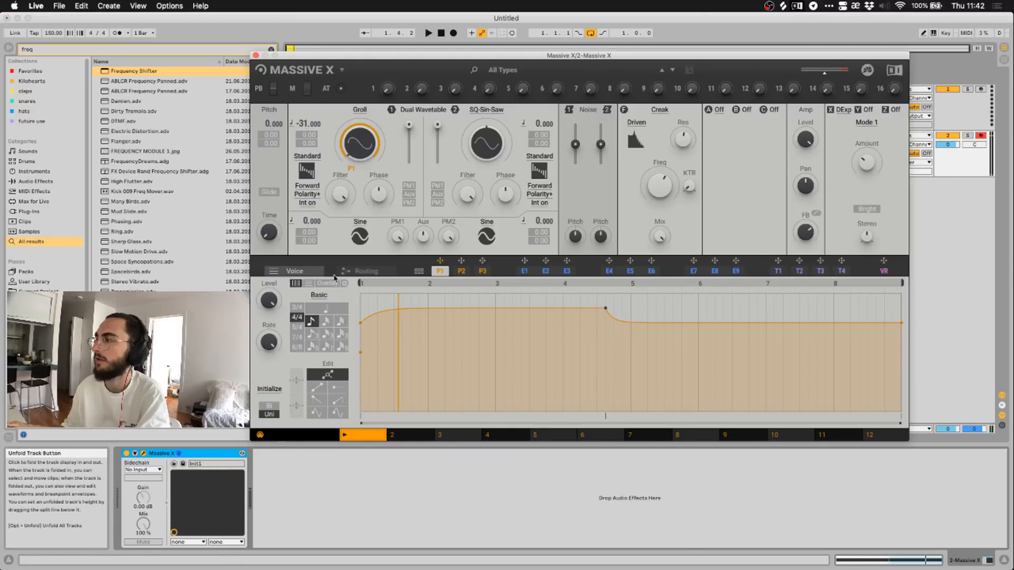
click(366, 271)
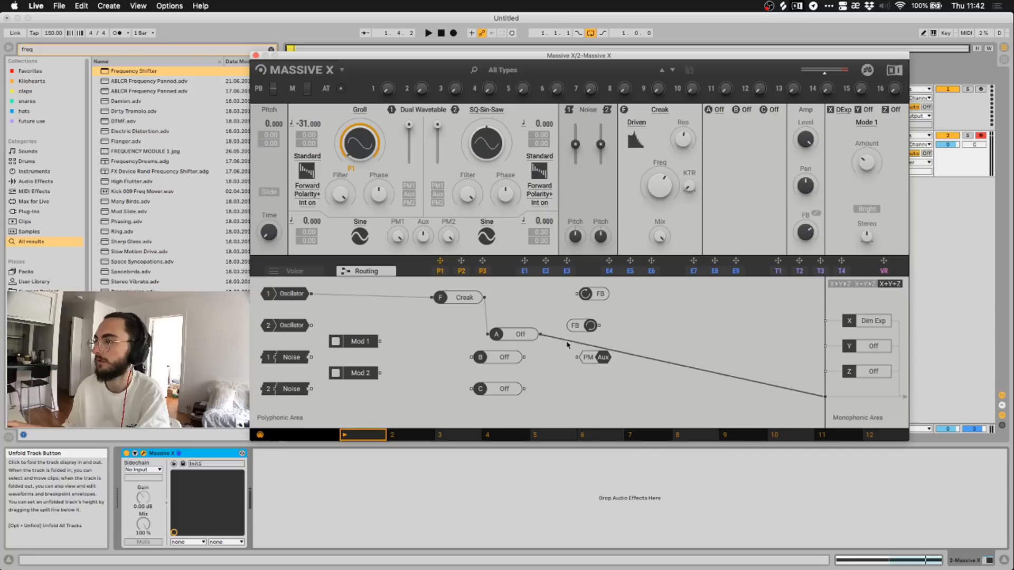
Route the insert output into the stereo effect, drop the monophonic cable, and set the expander to Mode 2.
drag(540, 334, 826, 320)
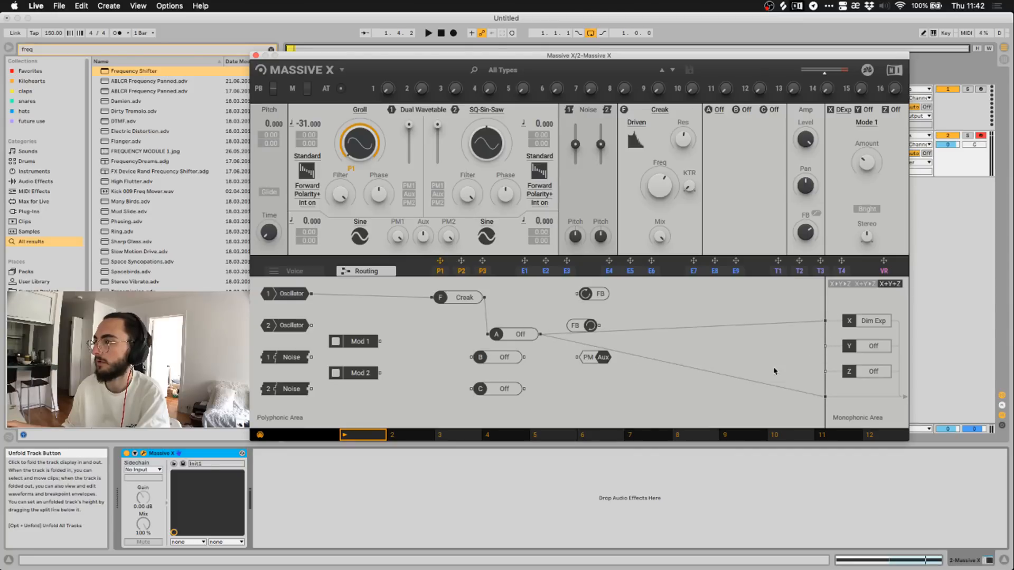
click(769, 387)
key(space)
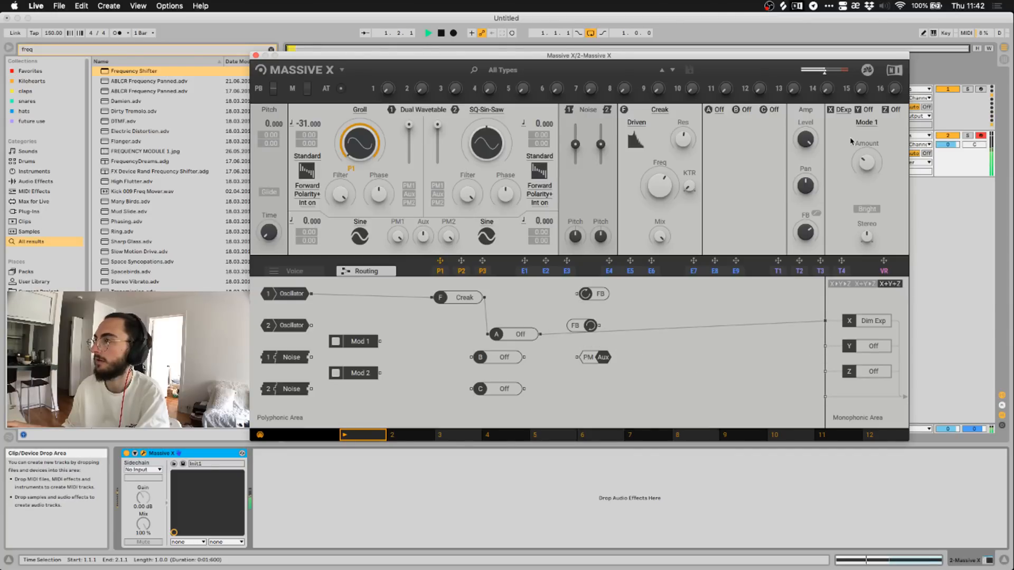
key(space)
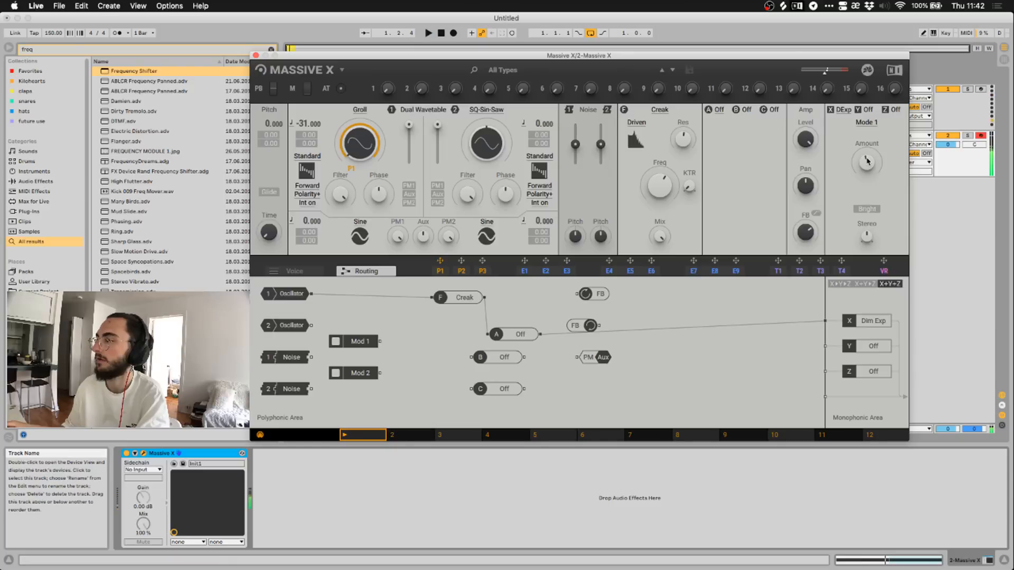
click(856, 122)
click(863, 146)
key(space)
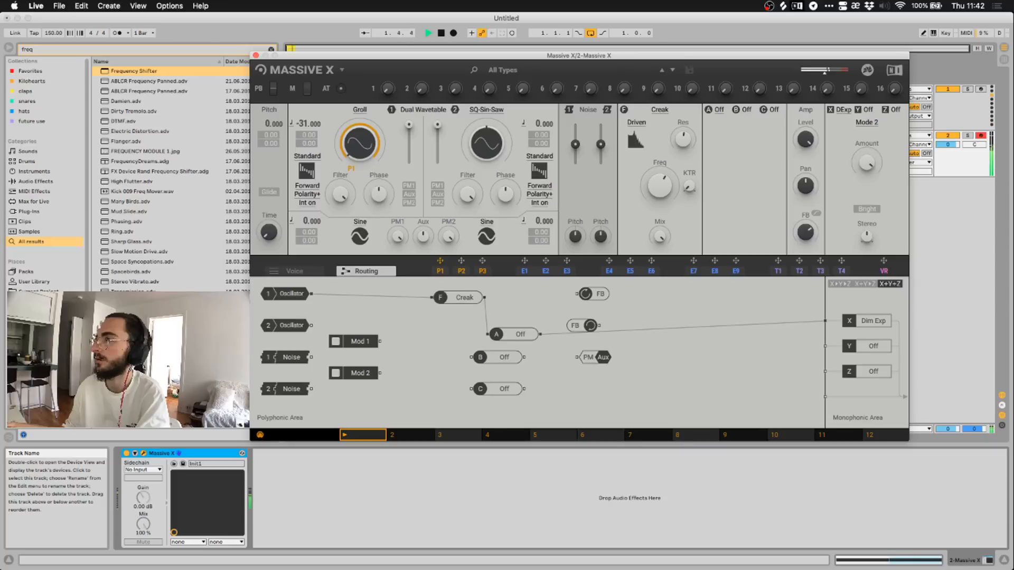
Try Quad Chorus and Stereo Delay in slot X, then switch the slot off and stop playback.
click(844, 114)
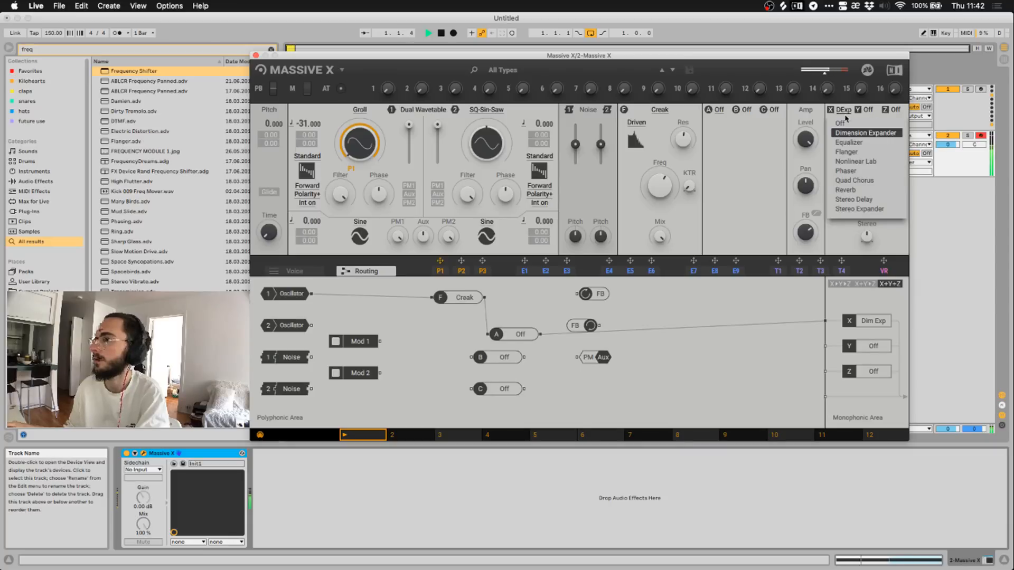
click(849, 181)
click(845, 110)
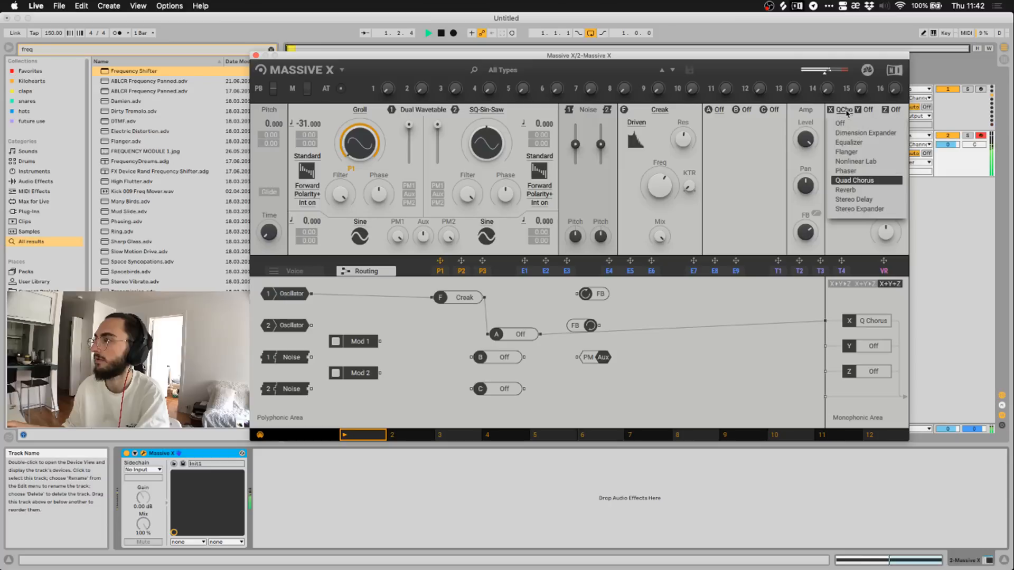
click(855, 195)
click(842, 110)
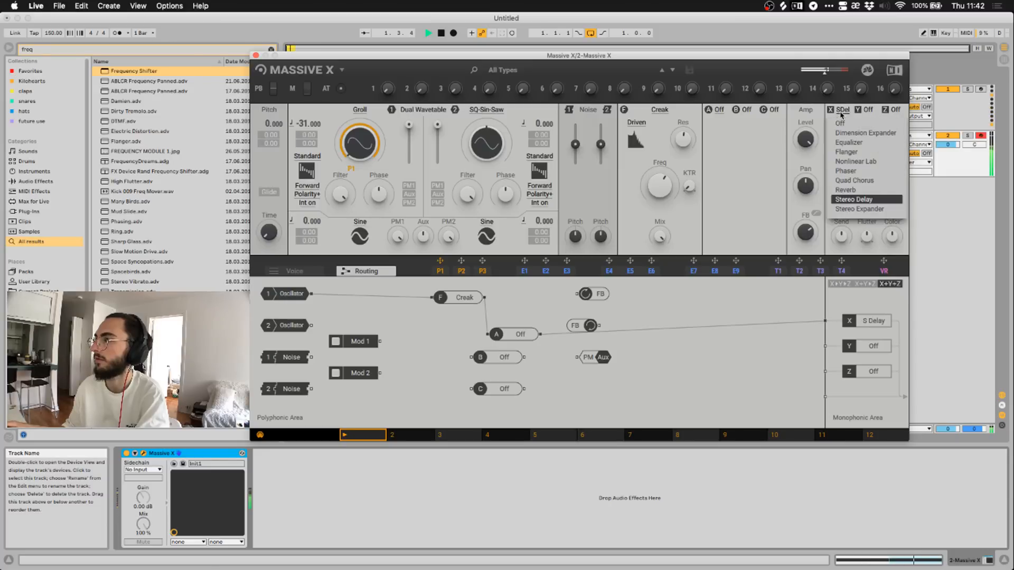
click(843, 120)
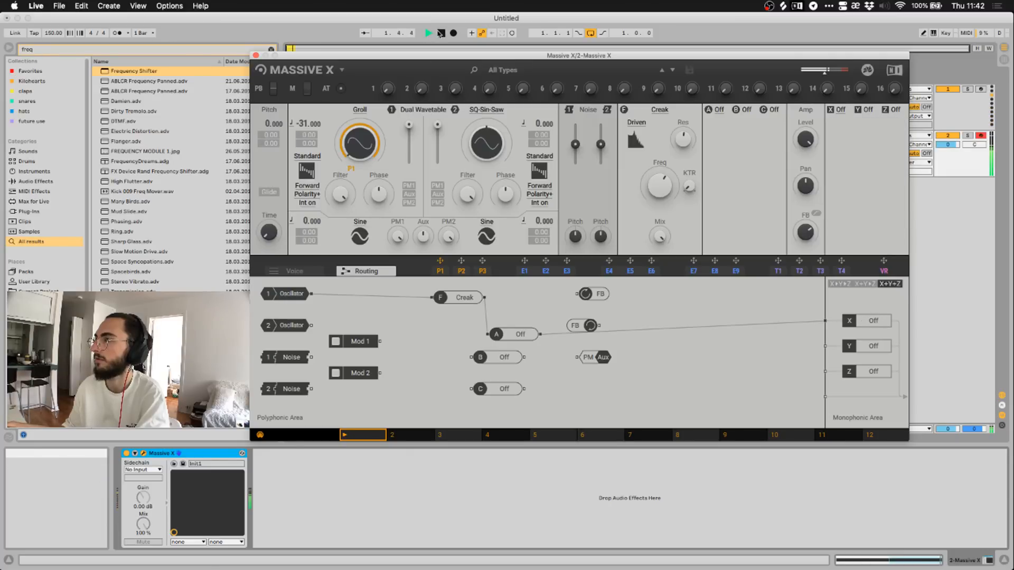
click(441, 33)
click(840, 110)
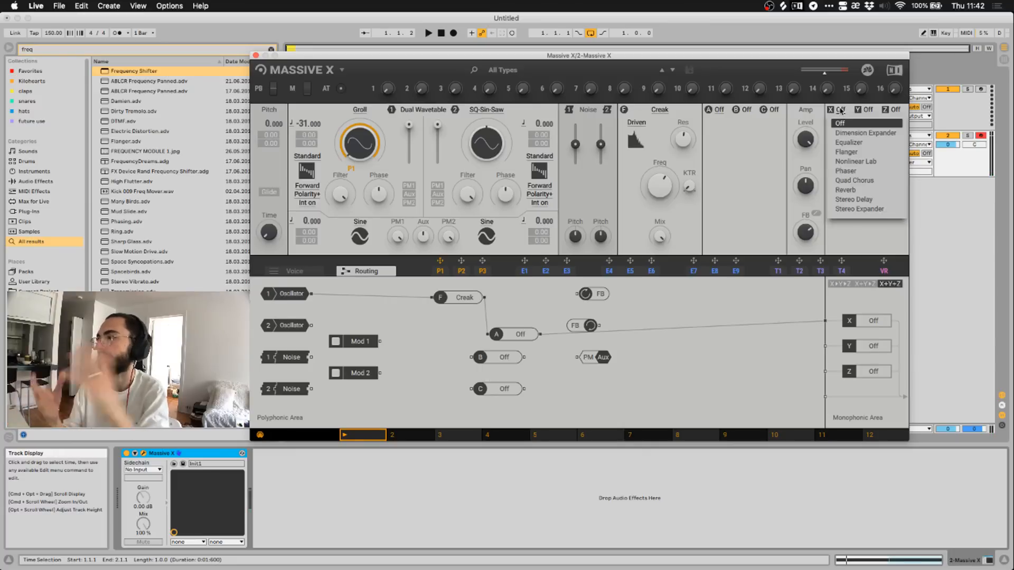
Load a Phaser into slot X and adjust its feedback and rate while auditioning.
click(846, 171)
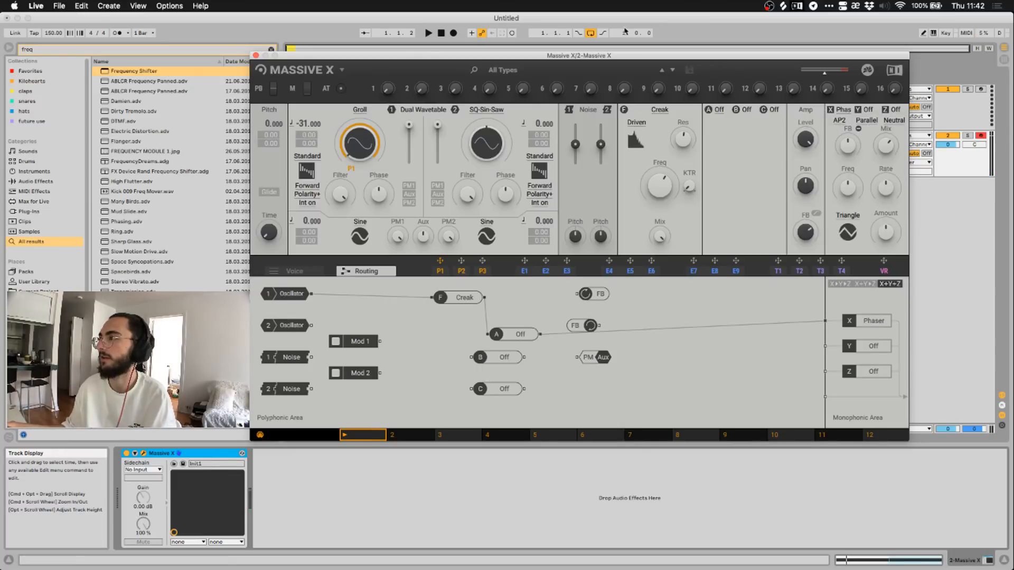
click(429, 33)
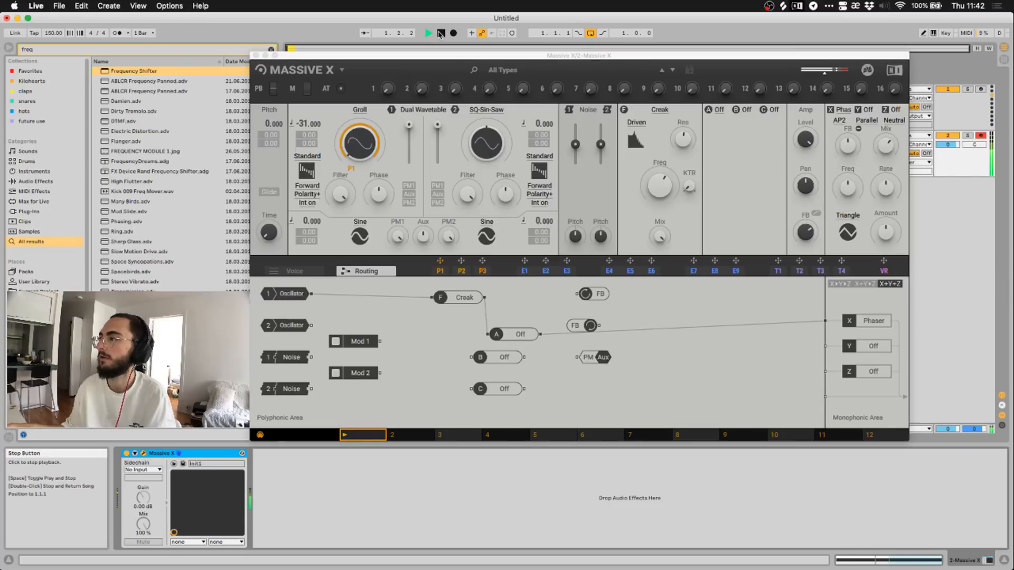
drag(850, 149, 849, 147)
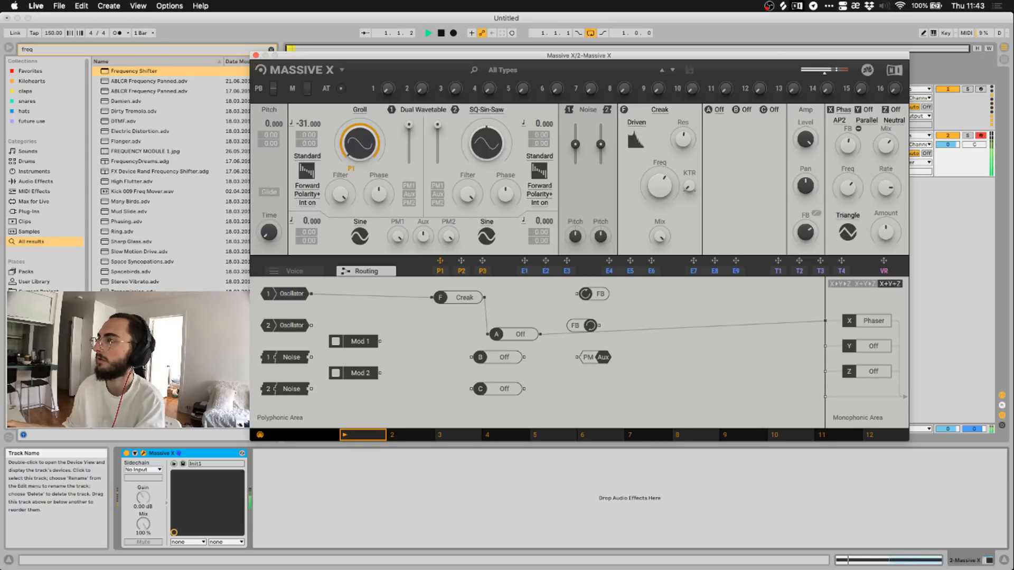
click(441, 33)
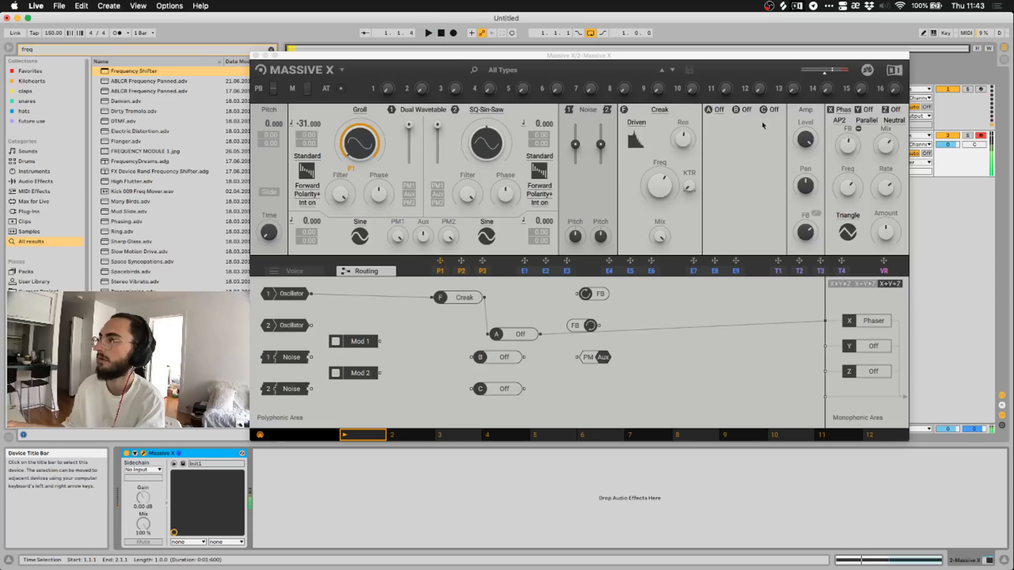
drag(884, 199, 884, 195)
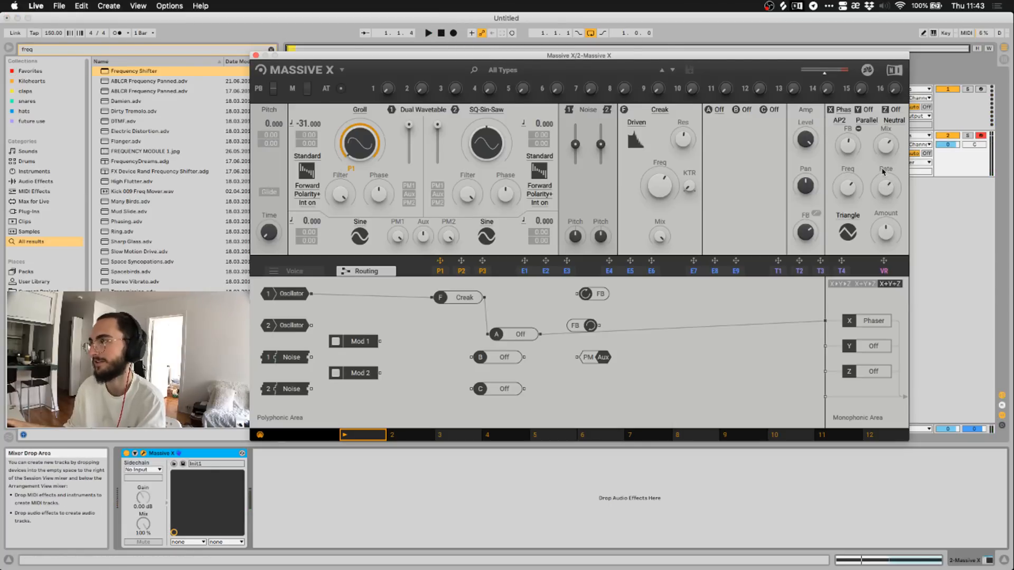
Review the Phaser's Parallel, Neutral and AP2 options unchanged, then remove it from slot X.
click(866, 120)
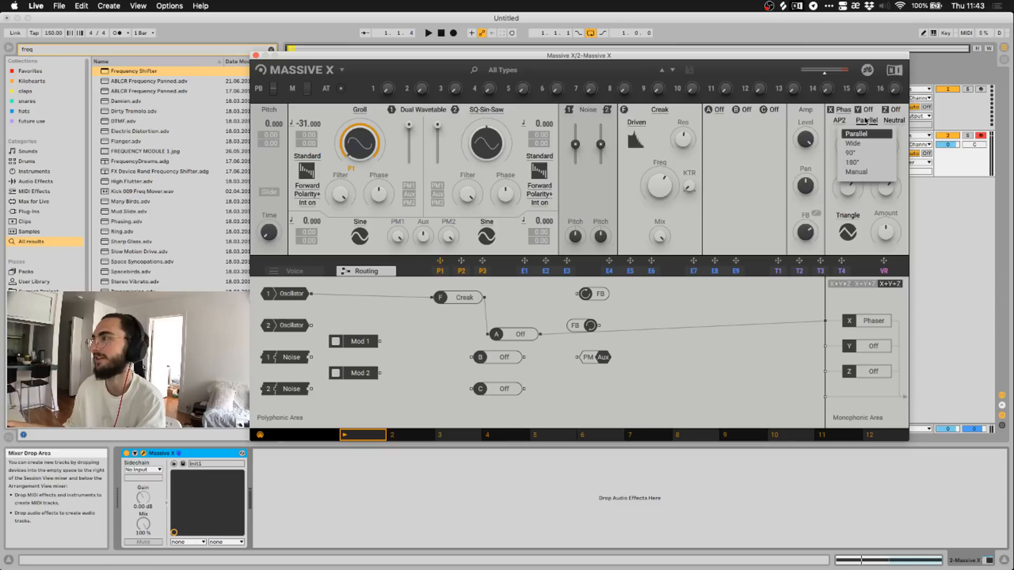
click(866, 121)
click(888, 124)
click(881, 127)
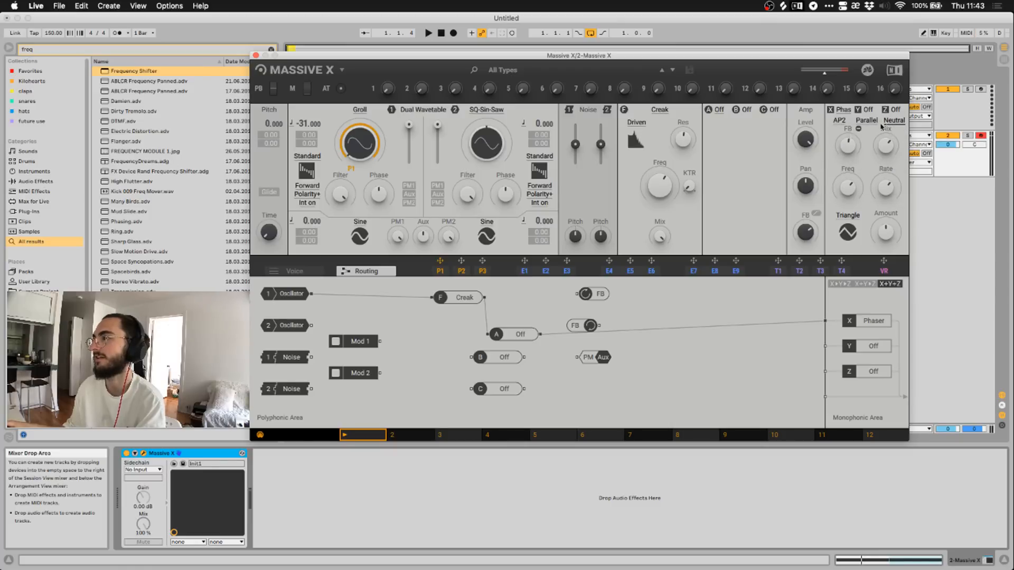
click(837, 127)
click(838, 127)
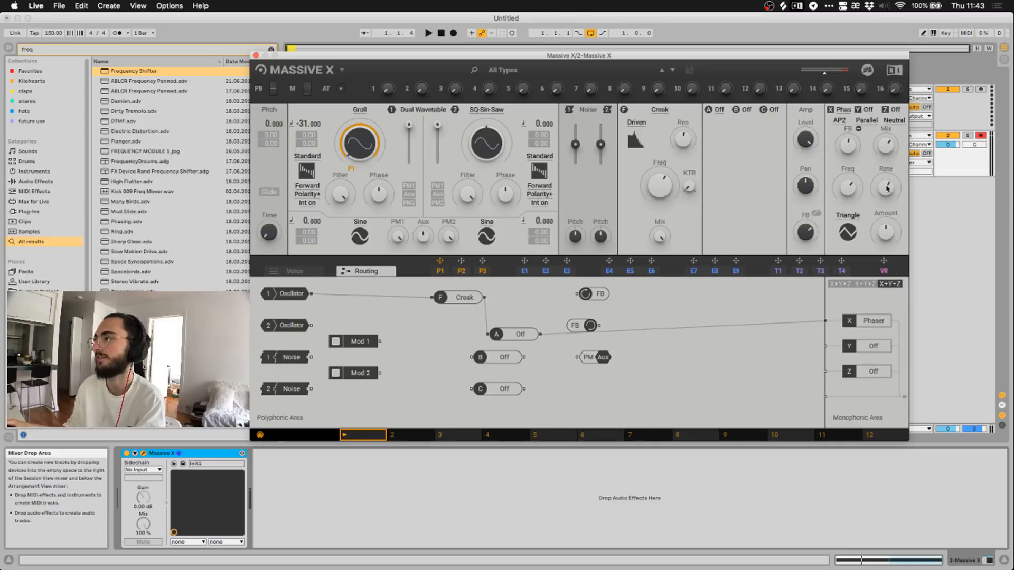
click(840, 110)
click(849, 127)
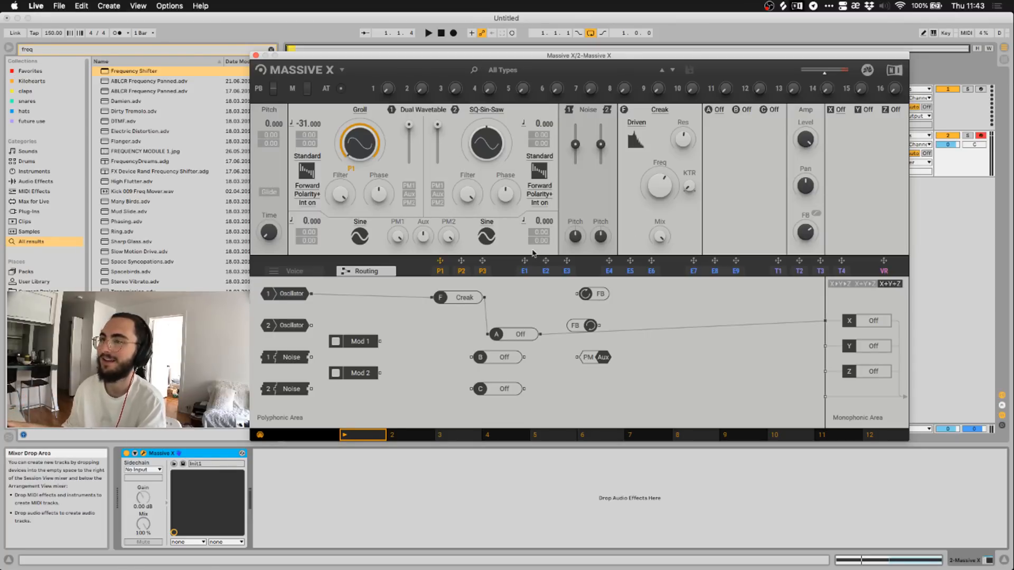
Show the P1 performer envelope, reload Phaser in slot X, and check its AP2, Parallel and Neutral menus.
click(441, 271)
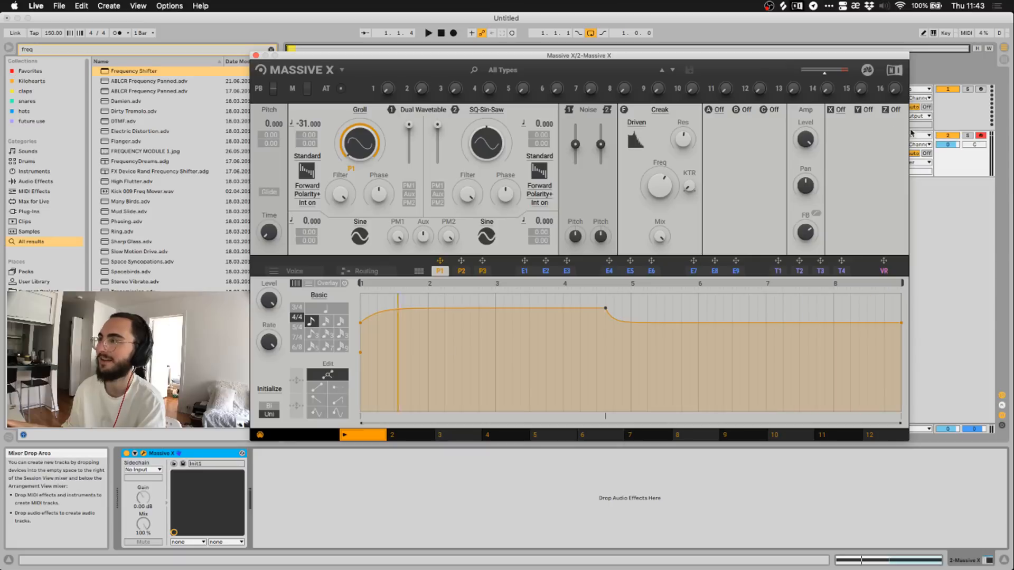
click(840, 110)
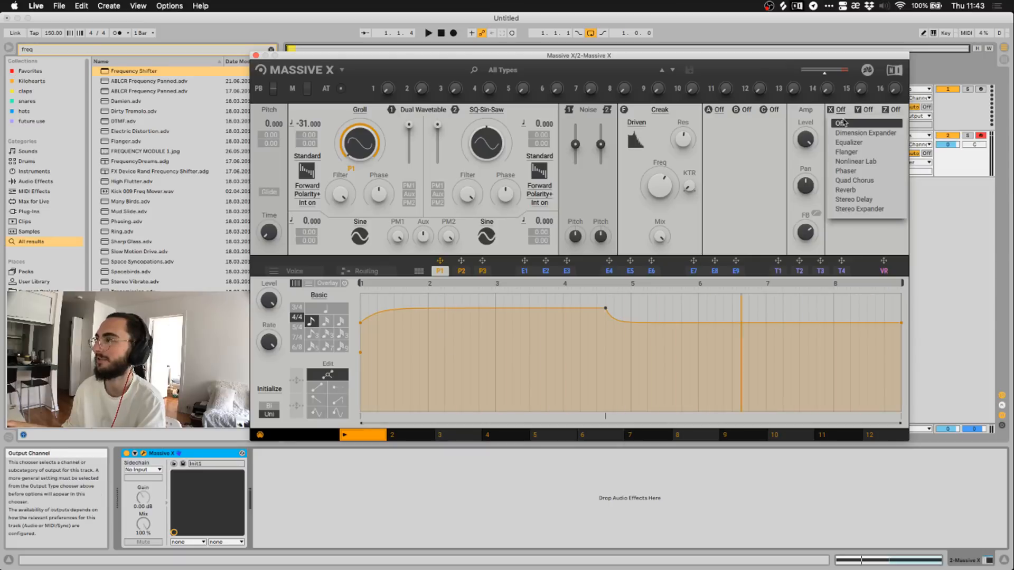
click(854, 171)
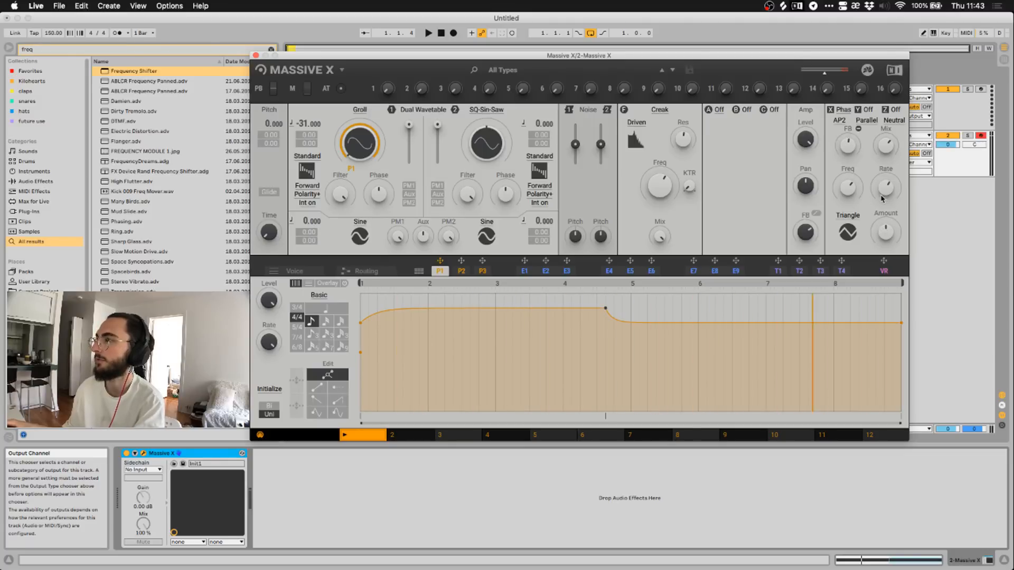
click(839, 121)
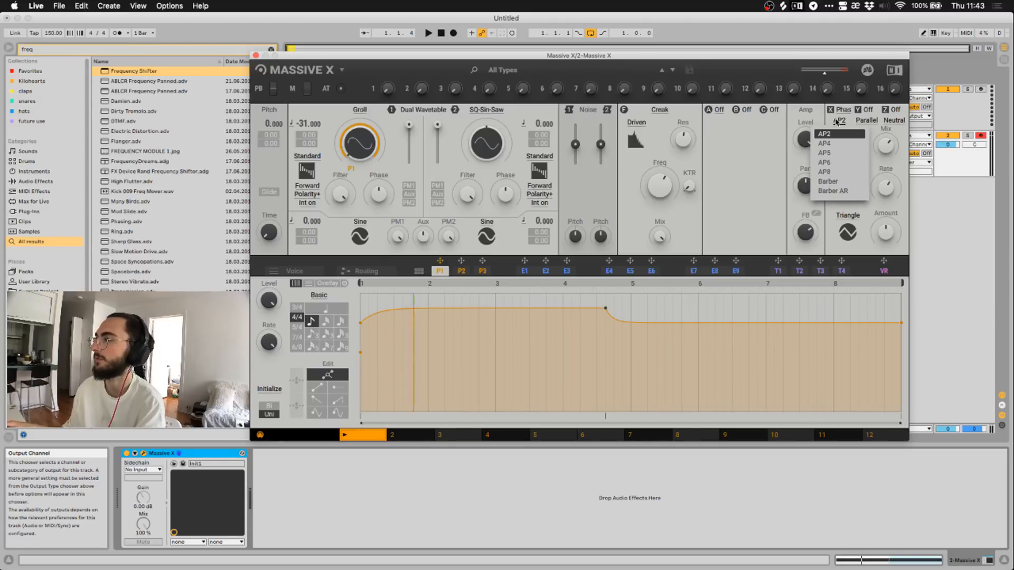
click(838, 122)
click(866, 123)
click(867, 133)
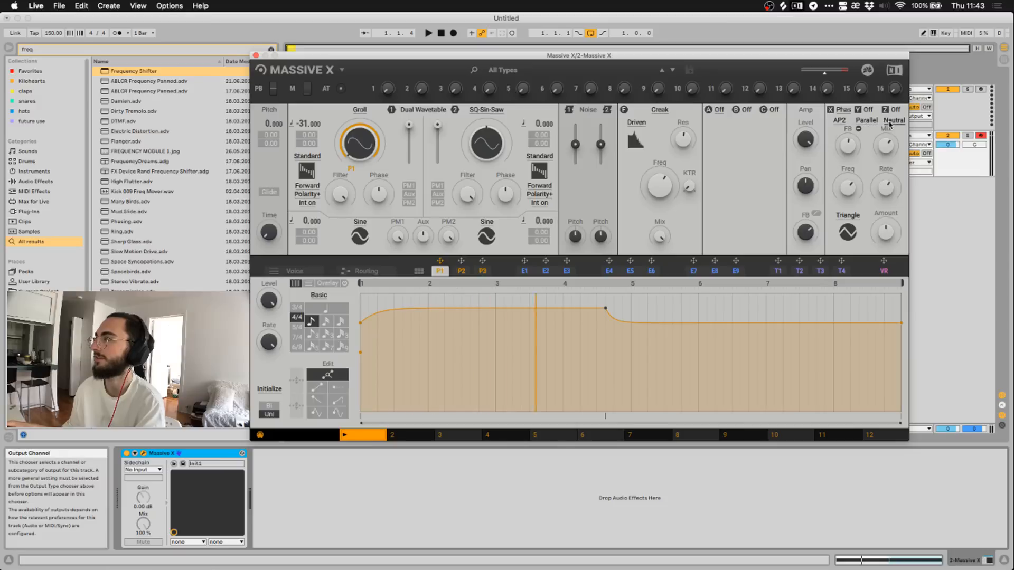
click(895, 121)
click(896, 123)
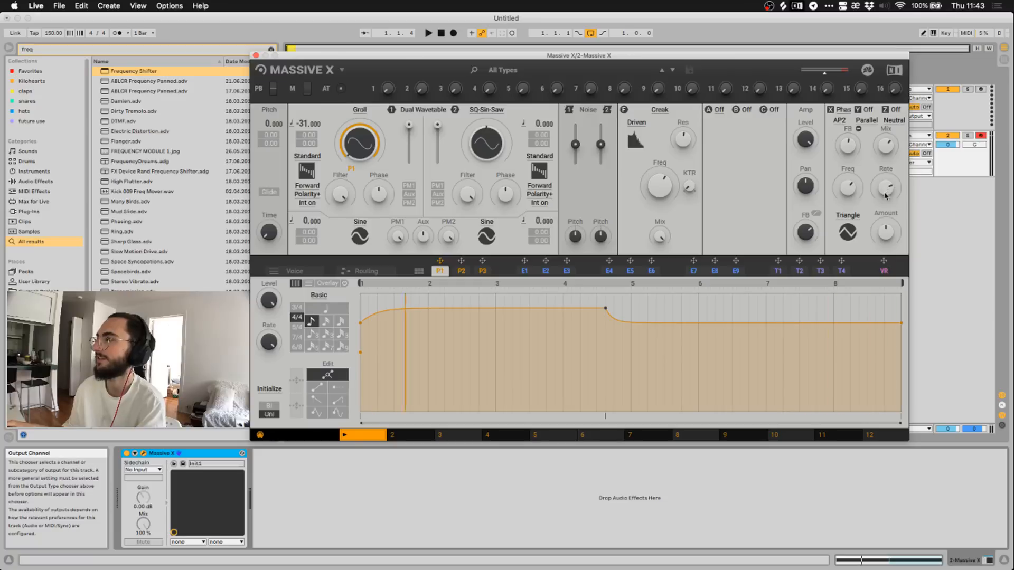
Remove the Phaser from slot X and browse the wavetable list, keeping Groll.
click(840, 122)
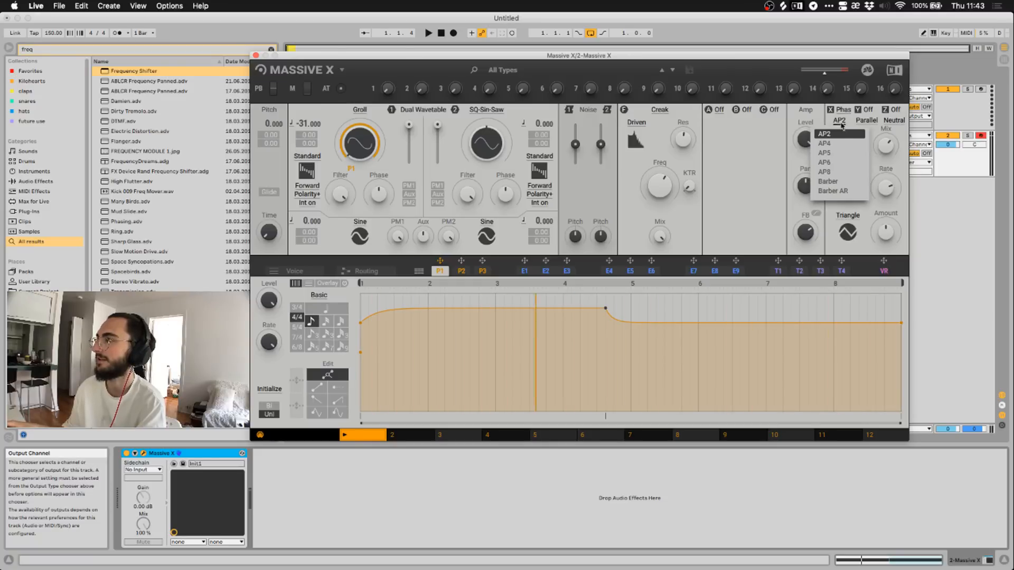
click(845, 111)
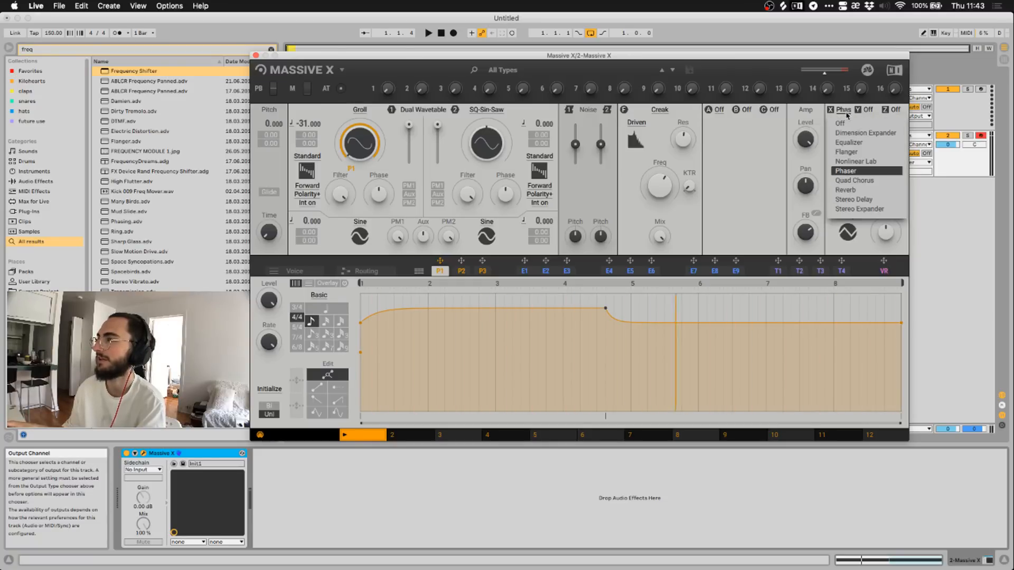
click(844, 123)
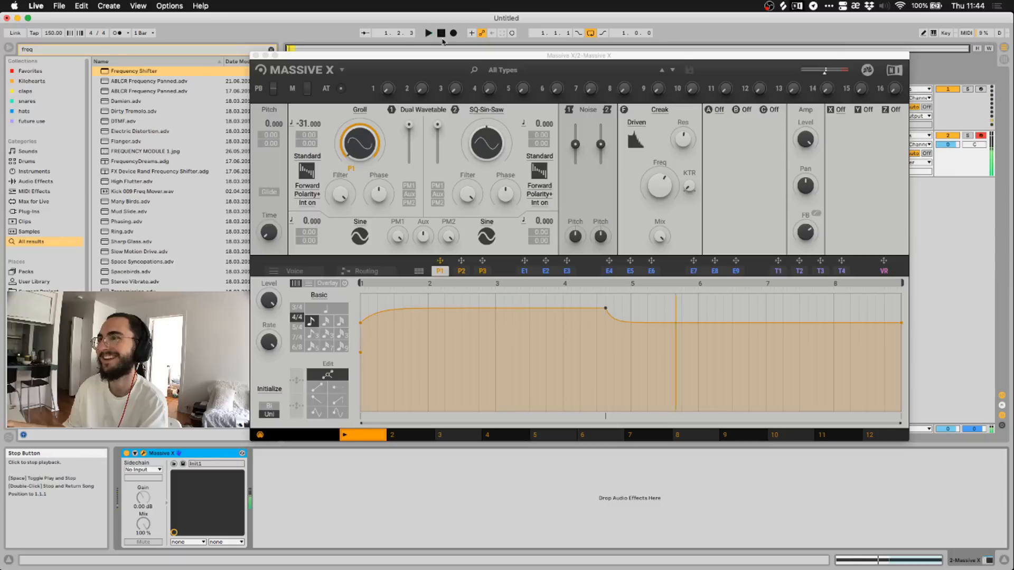
click(360, 116)
click(361, 112)
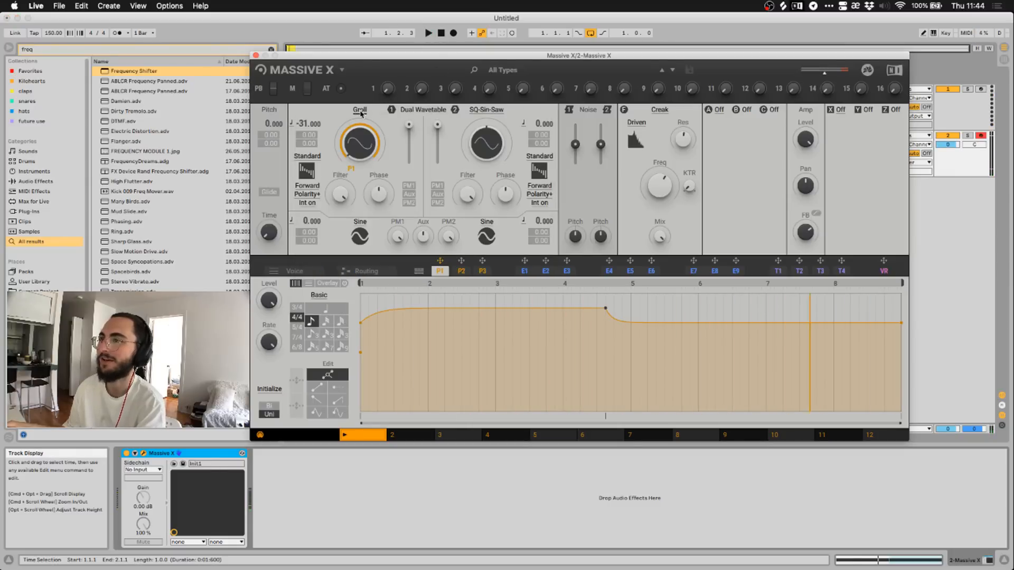
click(361, 112)
click(361, 113)
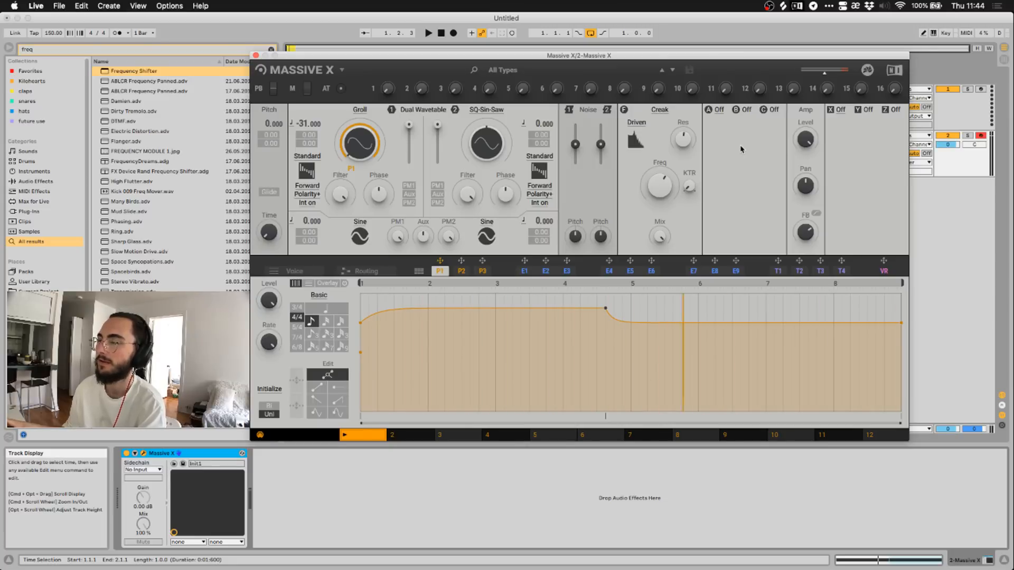
click(720, 111)
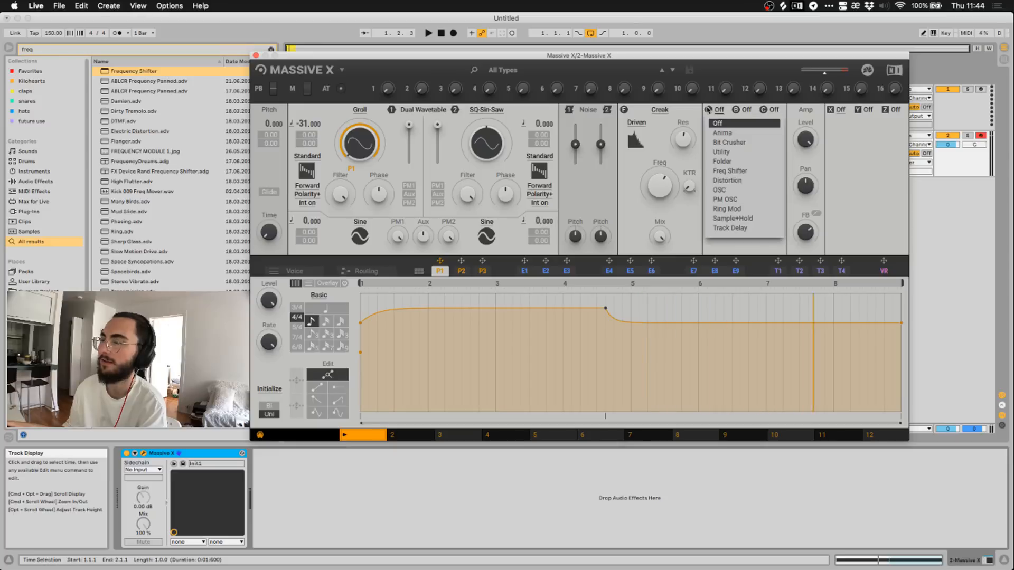
click(719, 111)
click(660, 111)
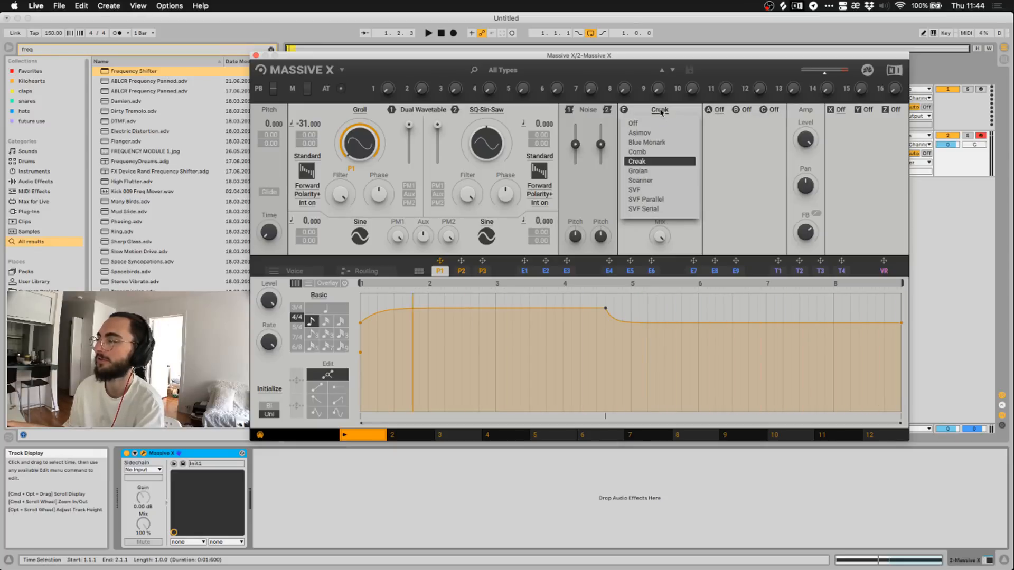
click(660, 111)
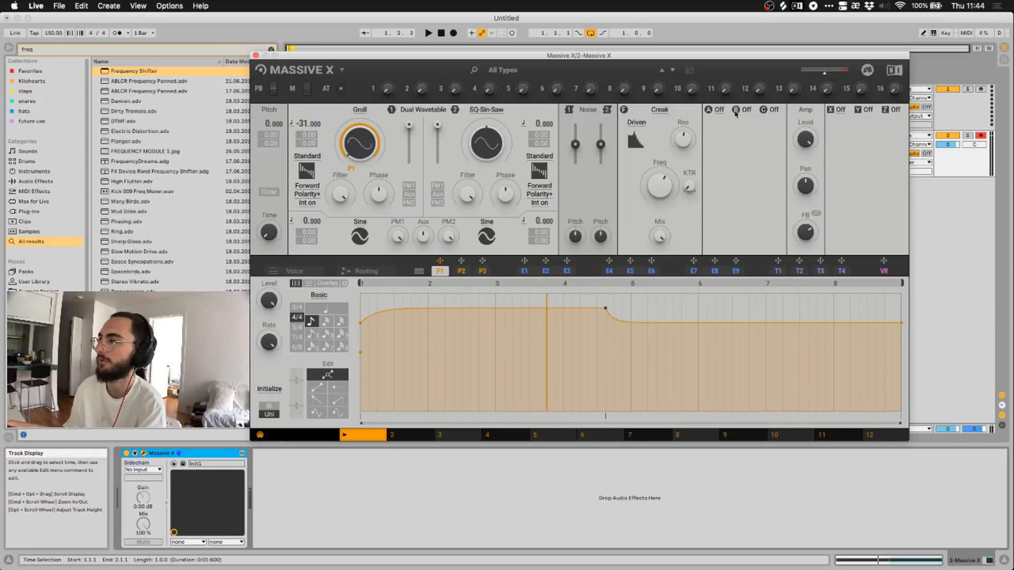
click(718, 110)
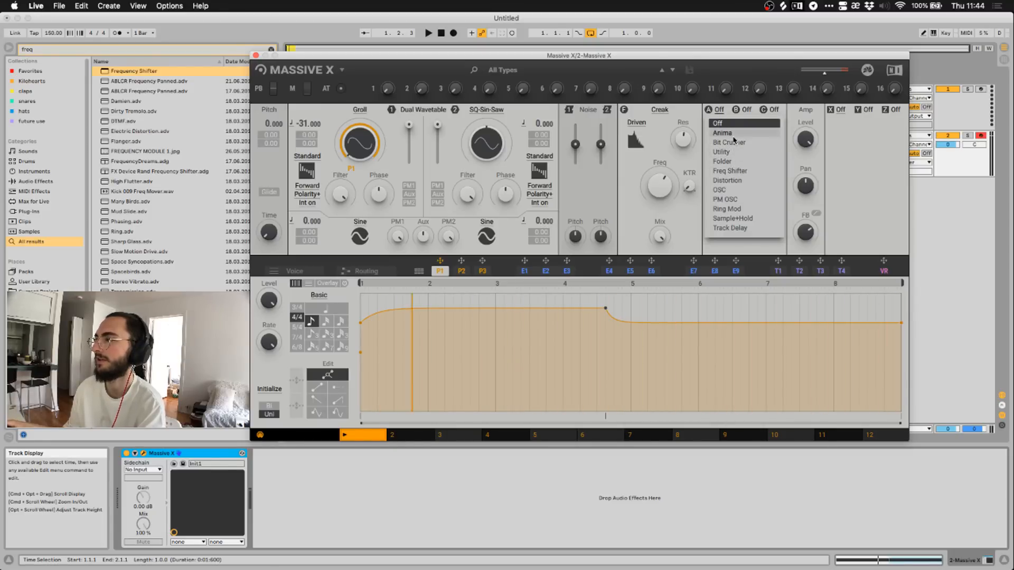
click(736, 228)
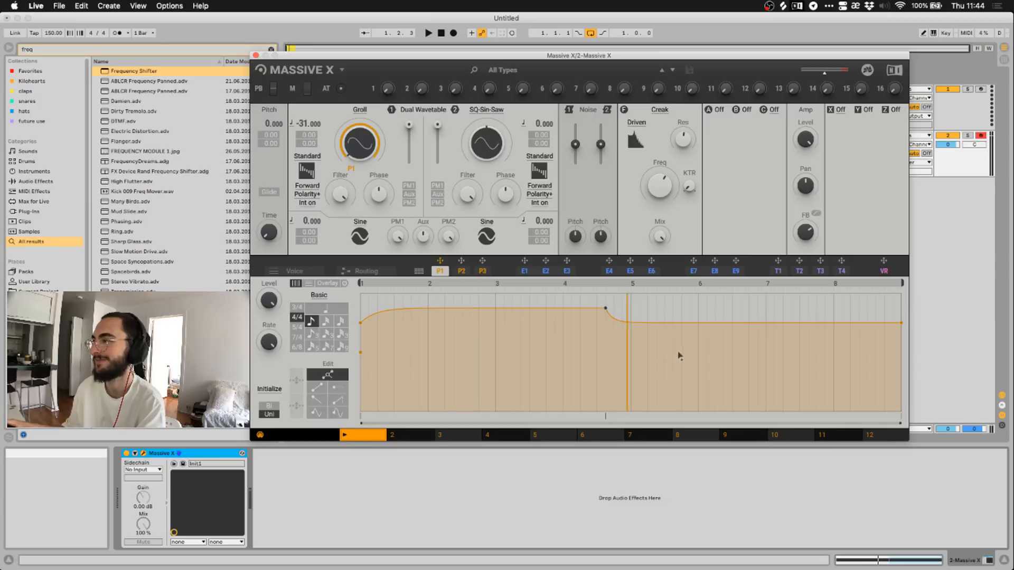
click(778, 270)
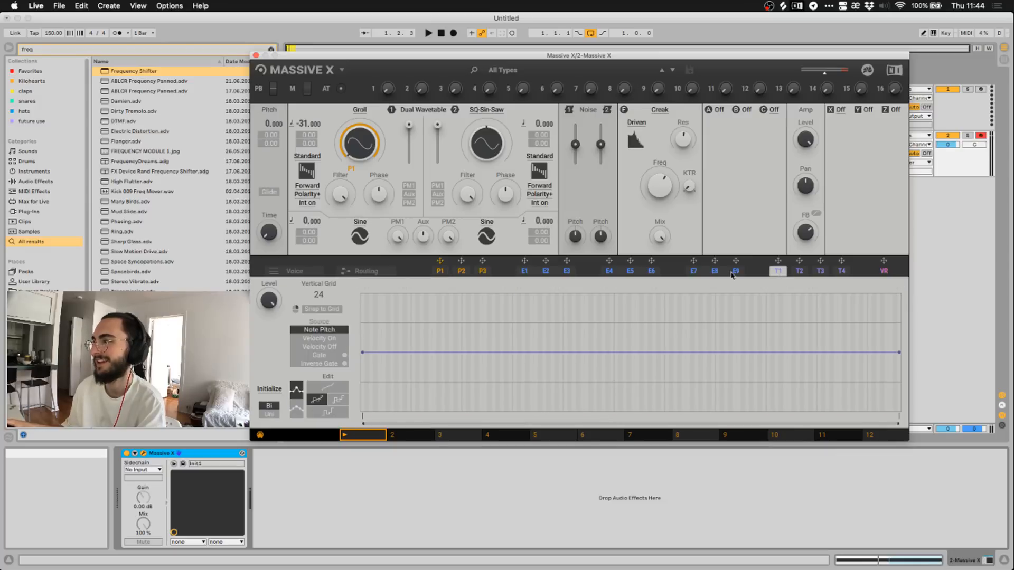
Return to the P1 envelope, nudge the Massive X window lower, then hide it.
click(440, 271)
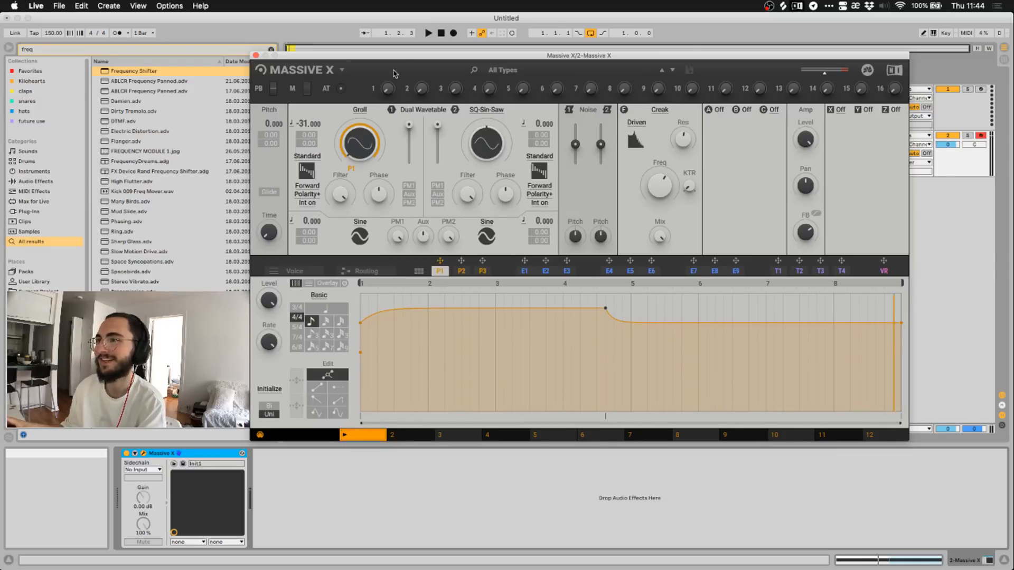
drag(402, 56, 411, 86)
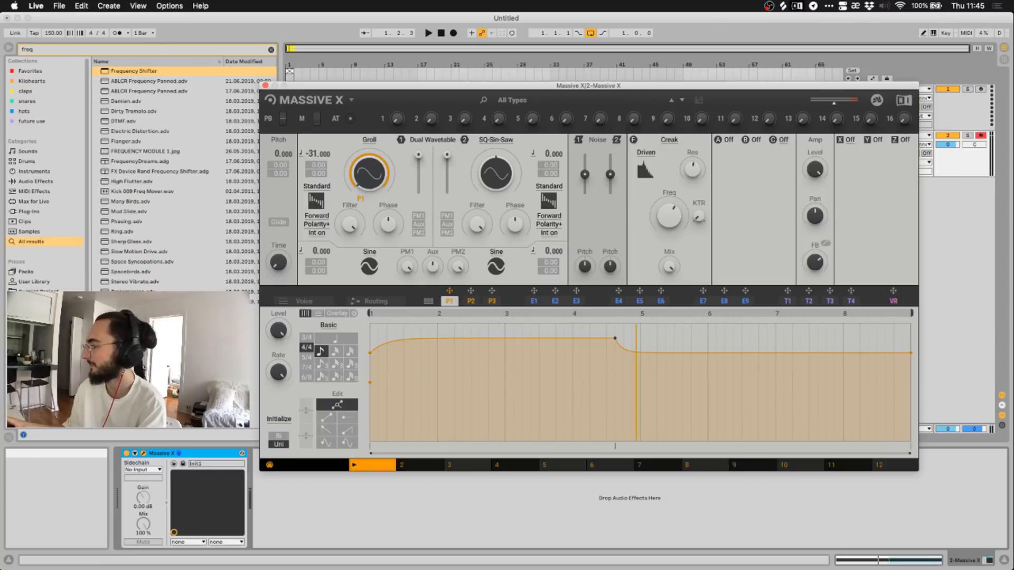
key(super+Tab)
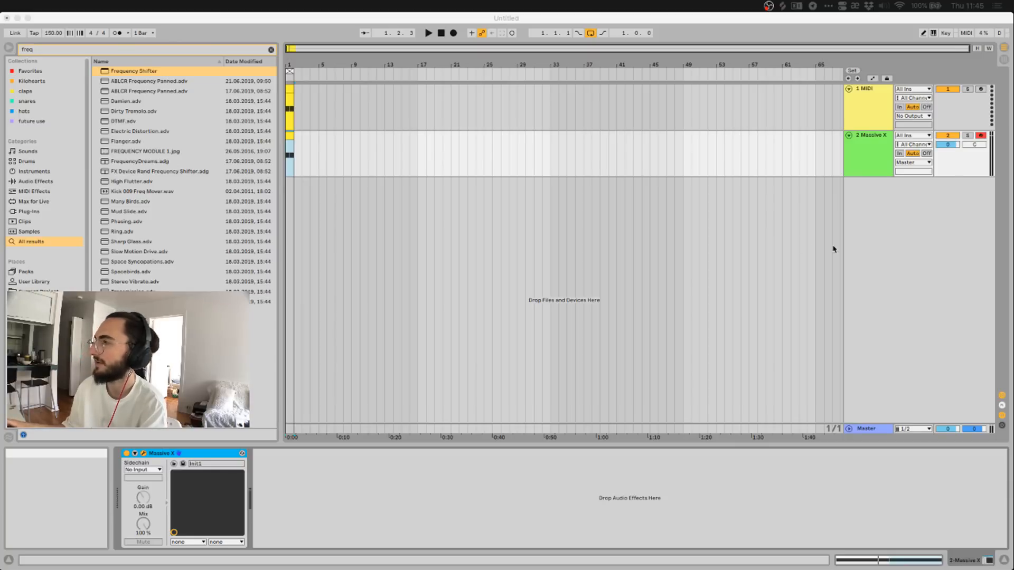
Refocus Live, reopen Massive X on its P1 performer curve and move the window lower.
click(870, 248)
mouse_move(604, 87)
mouse_down()
mouse_move(611, 151)
mouse_move(617, 95)
mouse_up()
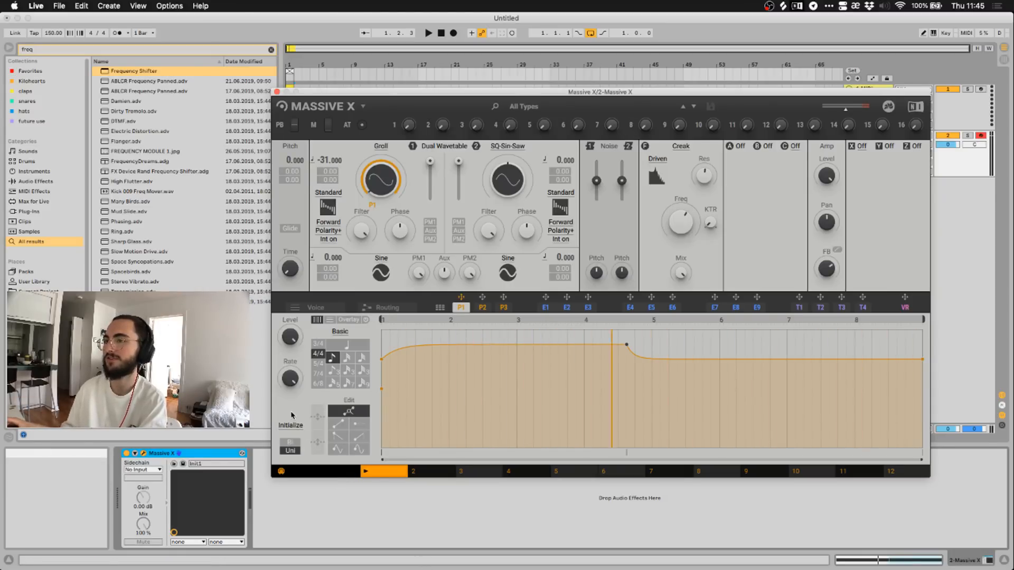
Show P1's Launch/Mode grid and audition OneShot versus Loop during playback.
click(458, 309)
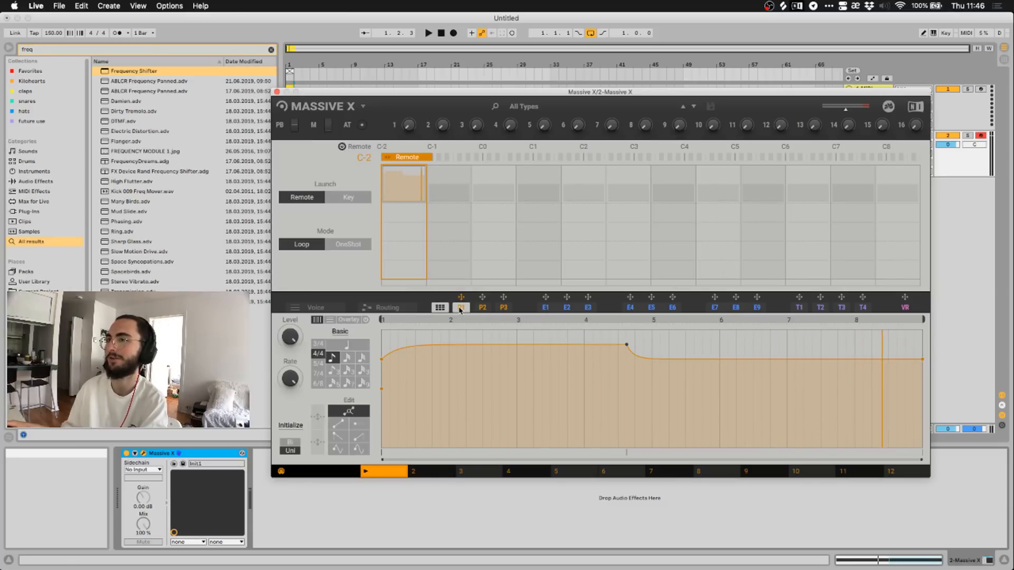
click(340, 245)
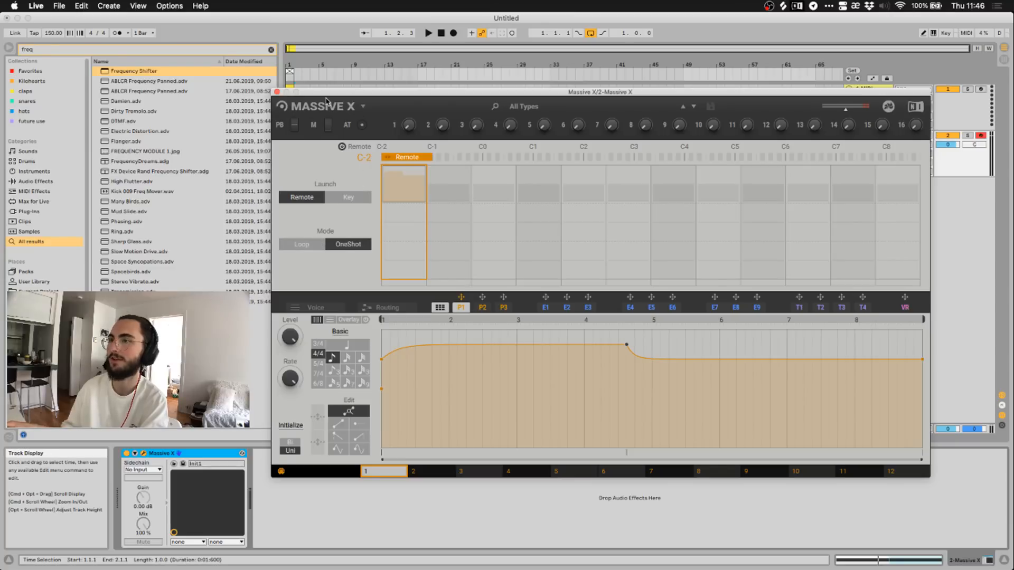
drag(327, 98, 389, 199)
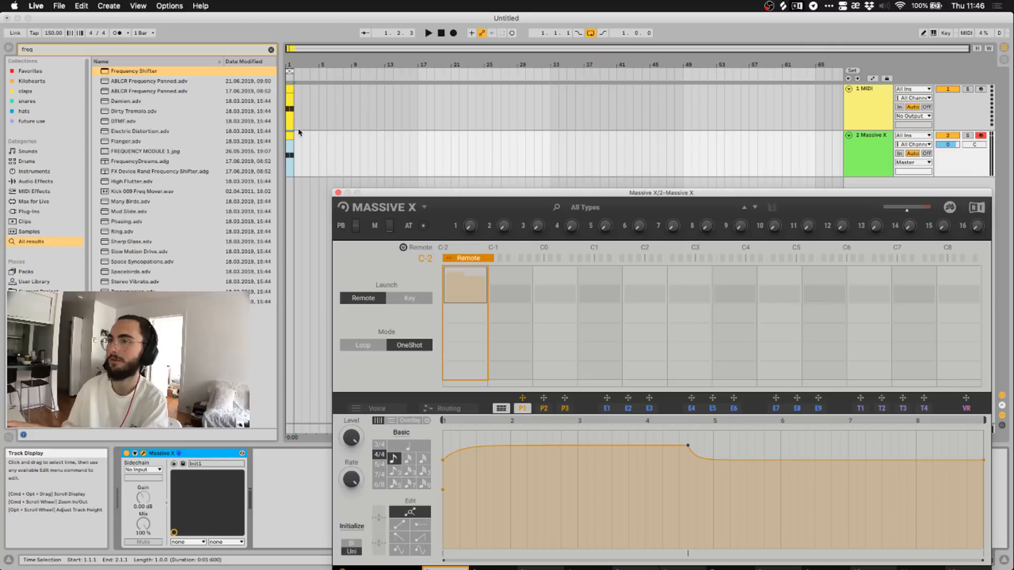
click(429, 33)
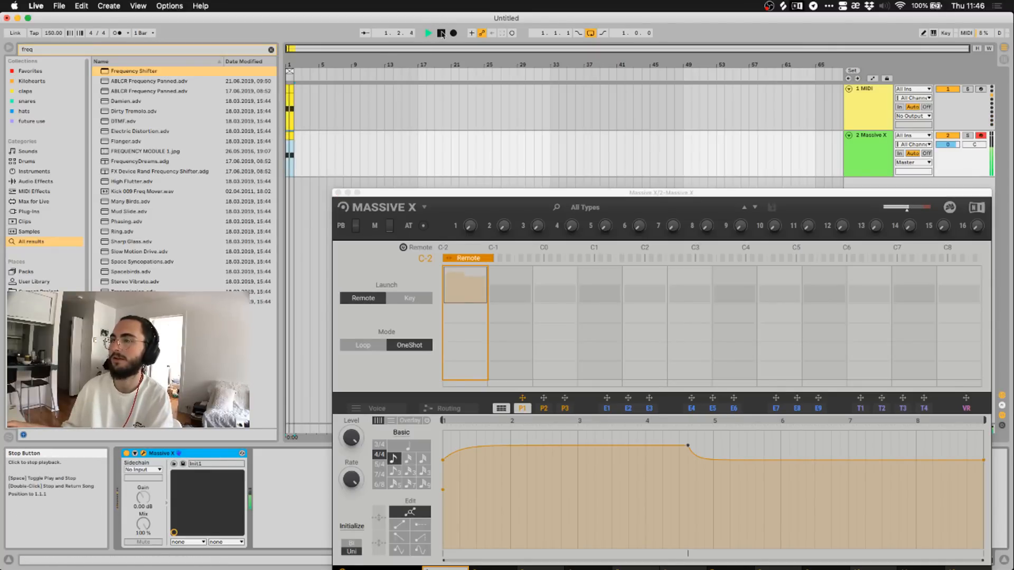
click(364, 345)
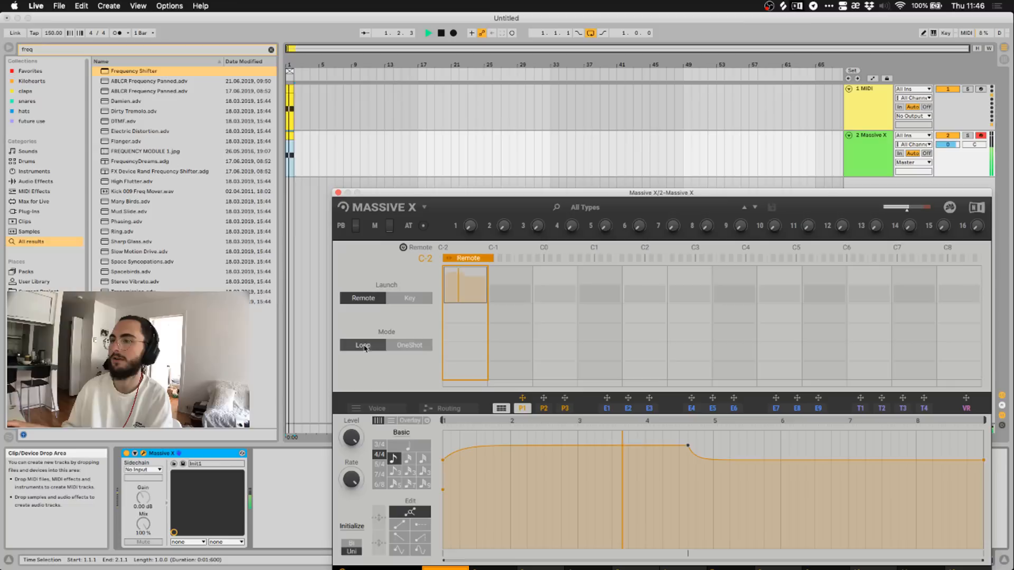
click(397, 346)
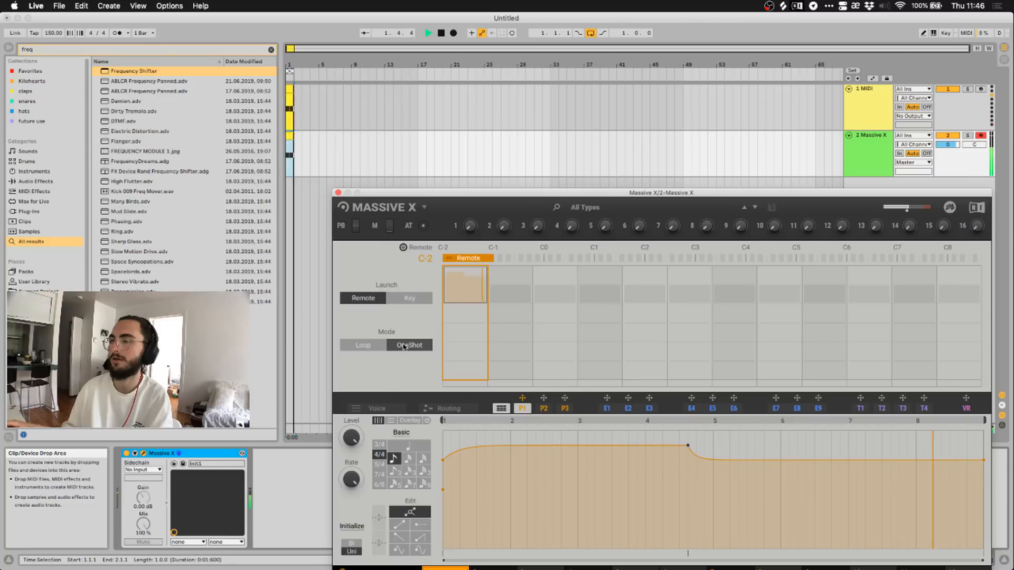
click(440, 34)
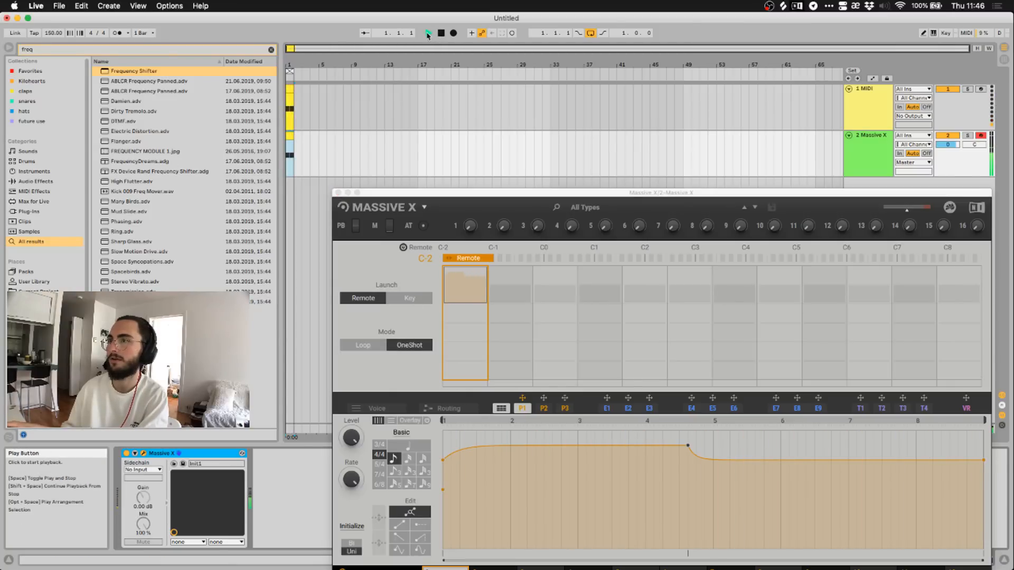
Set P1's Mode back to Loop and Launch to Key, then audition the result.
click(382, 346)
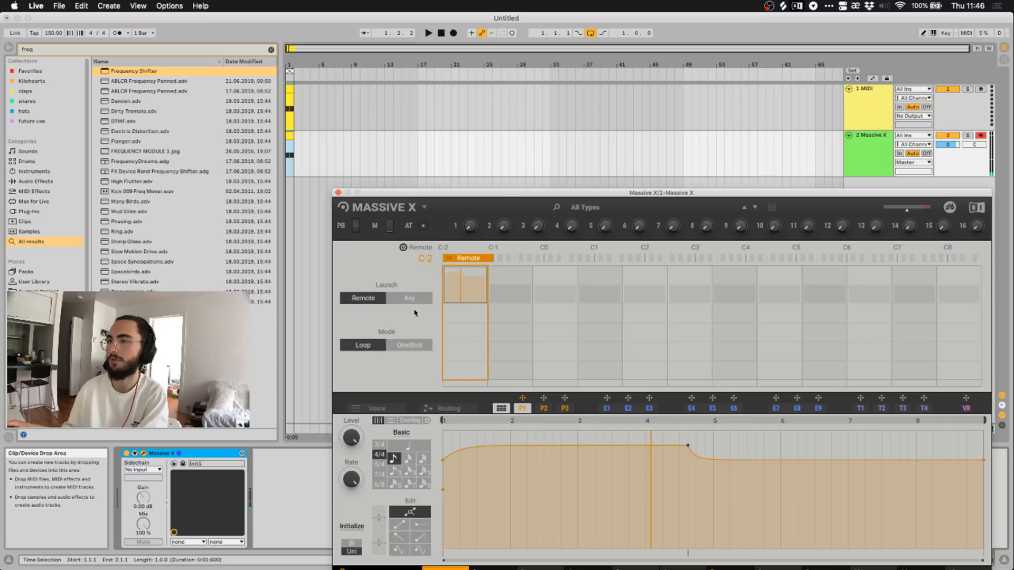
click(409, 298)
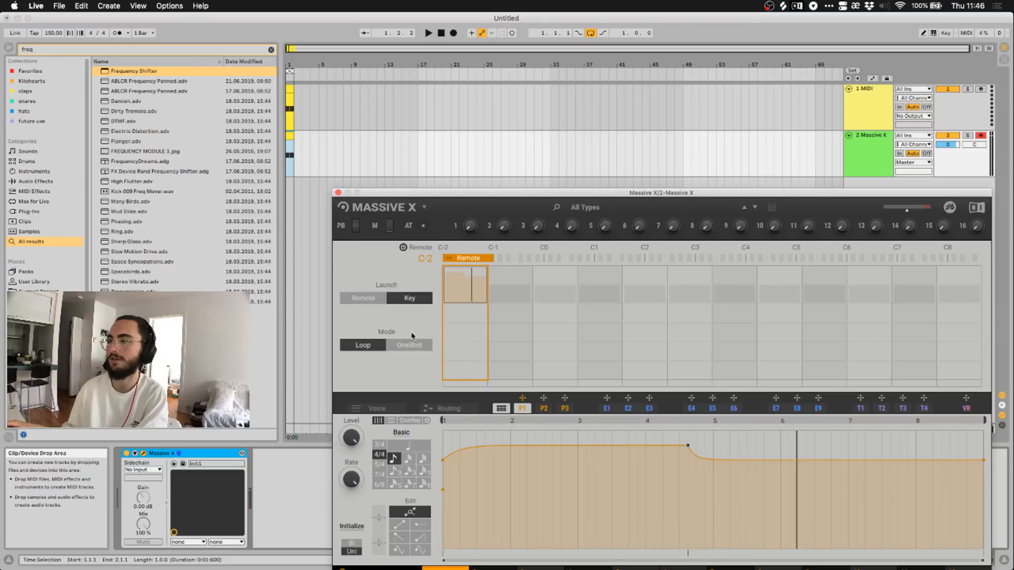
key(space)
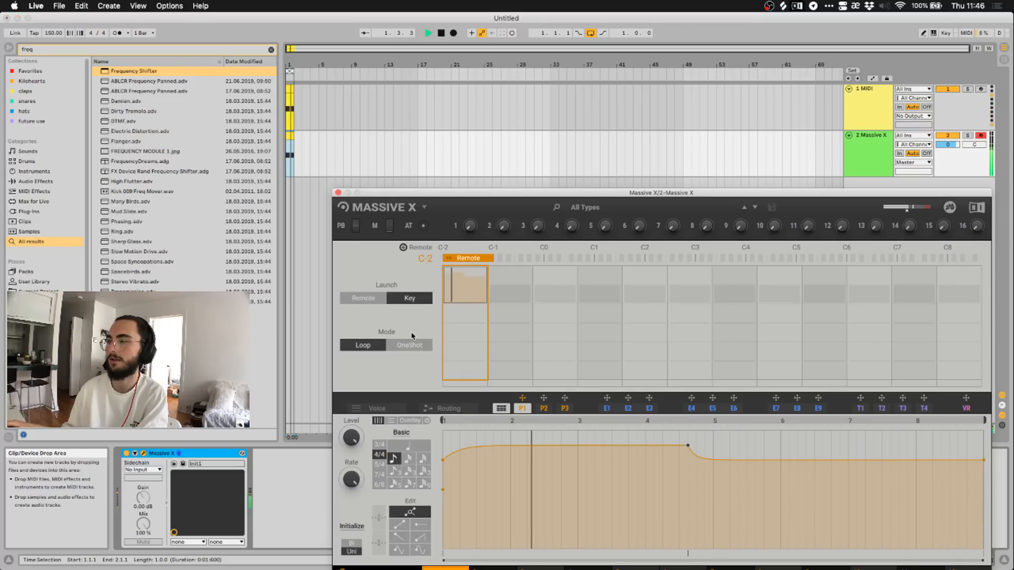
key(space)
drag(423, 199, 376, 65)
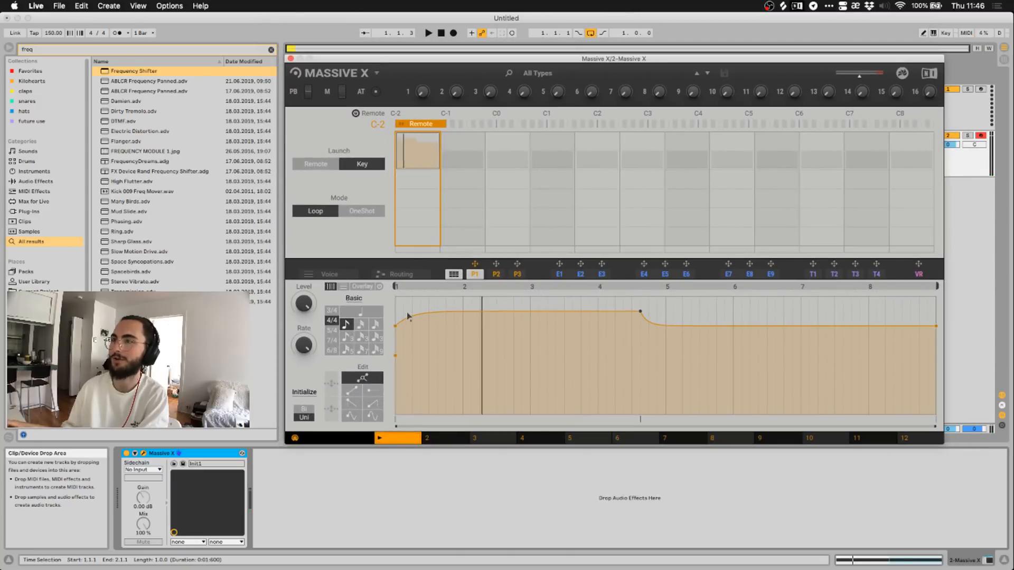
While playing, lower P1's bar-4 breakpoint to 6.0, then hide the Massive X window.
key(space)
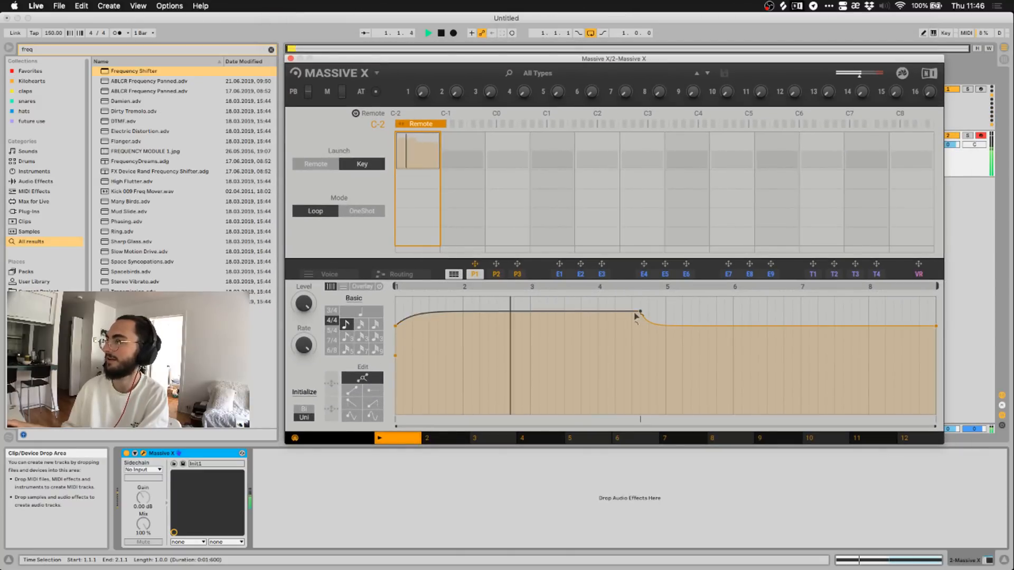
drag(637, 313, 599, 396)
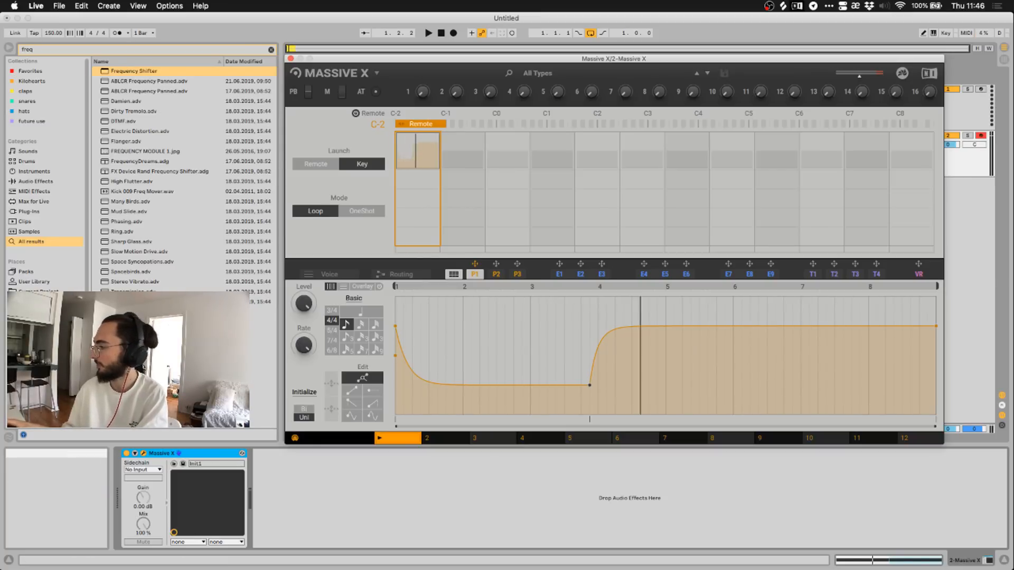
key(super+Tab)
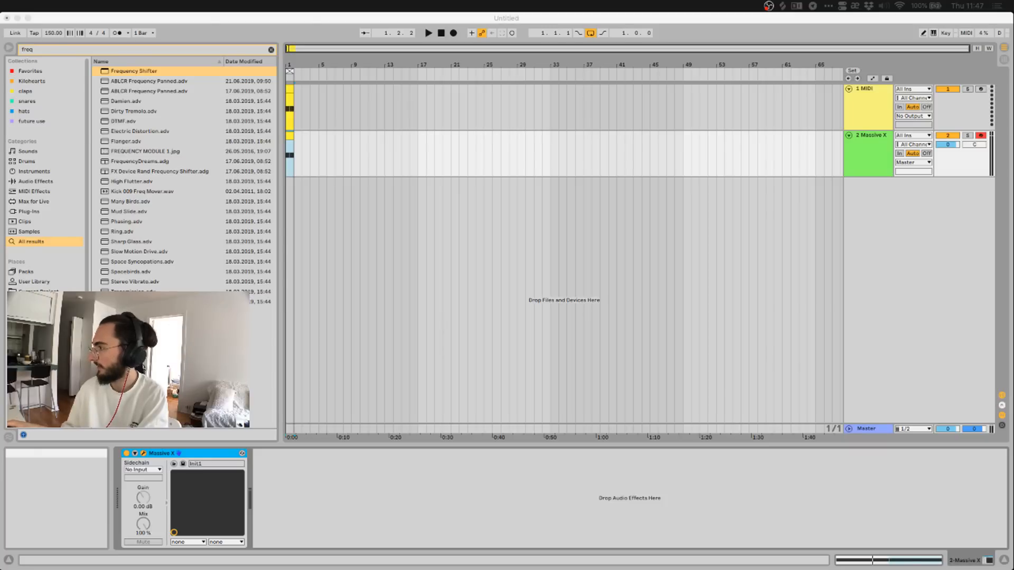
Reopen Massive X, audition the new P1 curve, and glance at P2 before returning to P1.
click(621, 485)
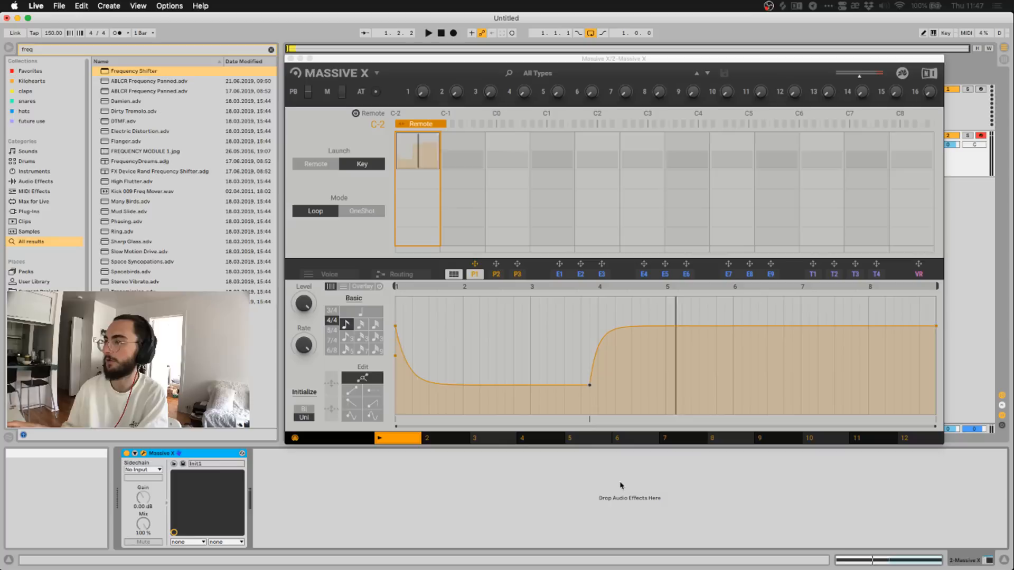
key(space)
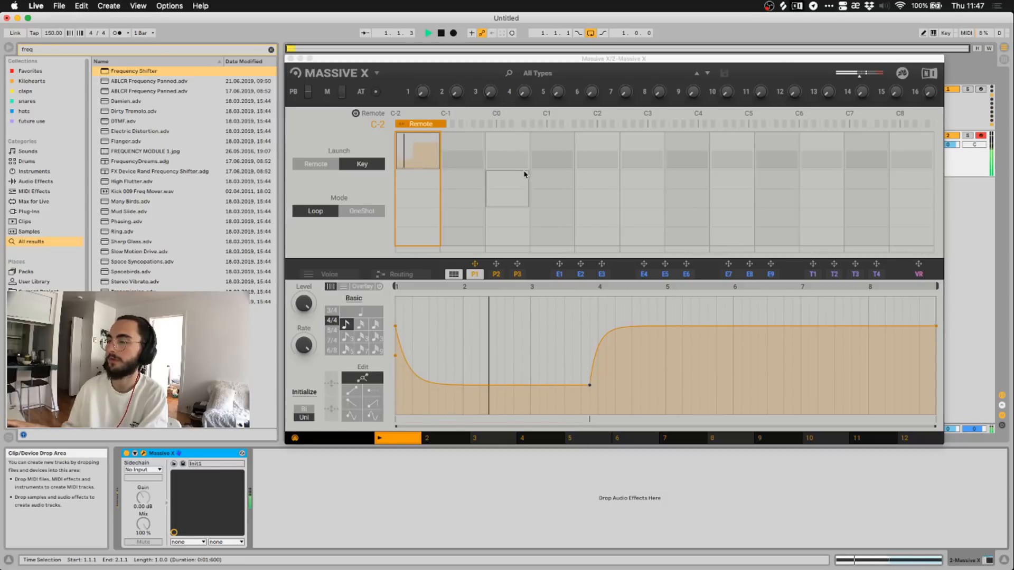
key(space)
click(478, 275)
click(495, 275)
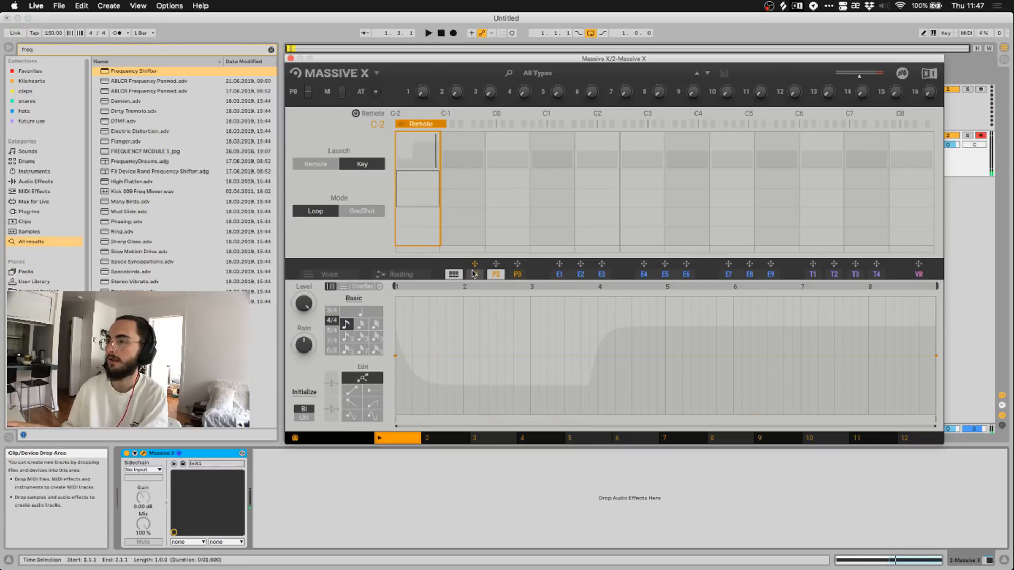
click(477, 275)
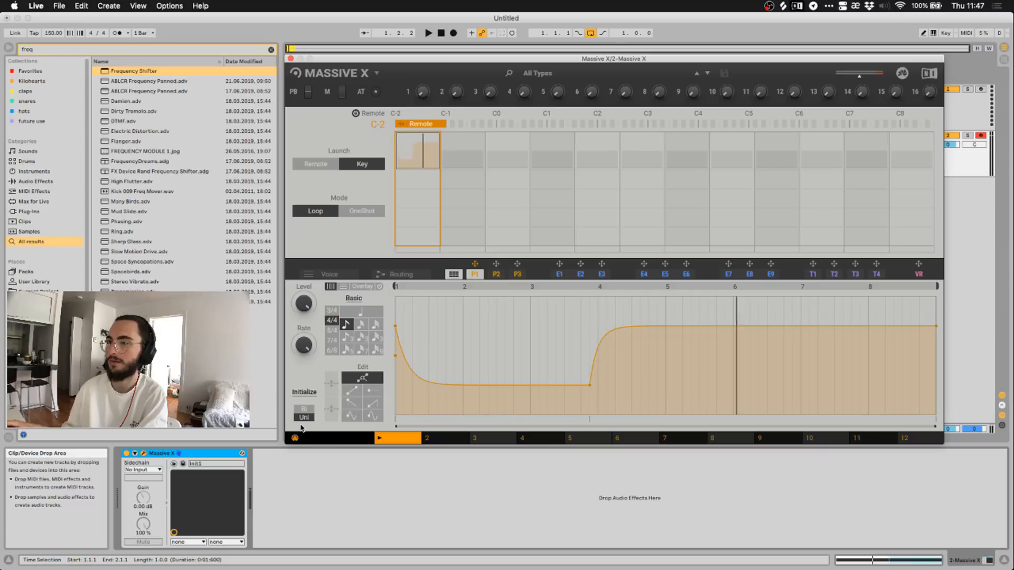
Switch the upper panel to the oscillator and filter controls and audition the patch twice.
click(419, 275)
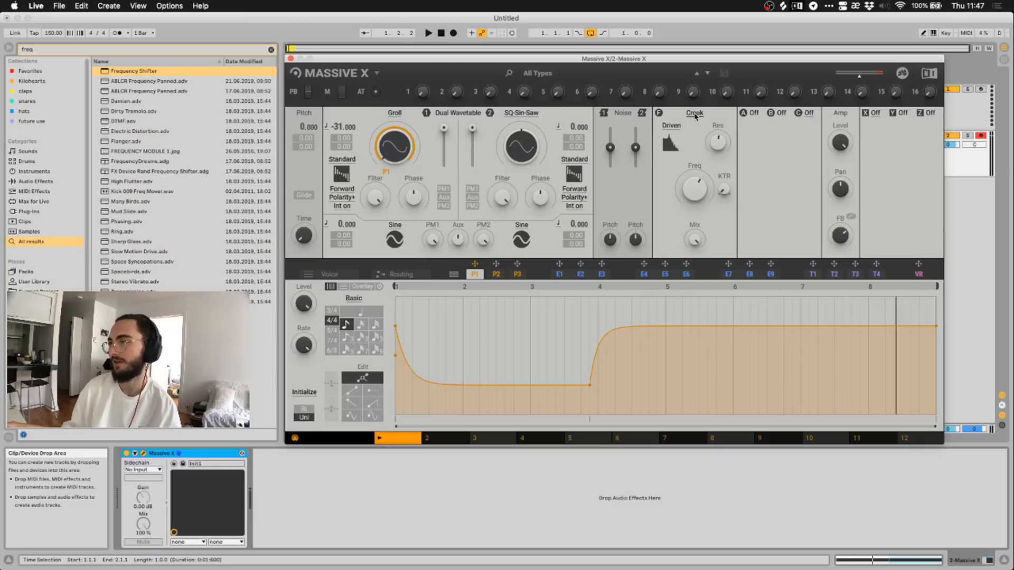
key(space)
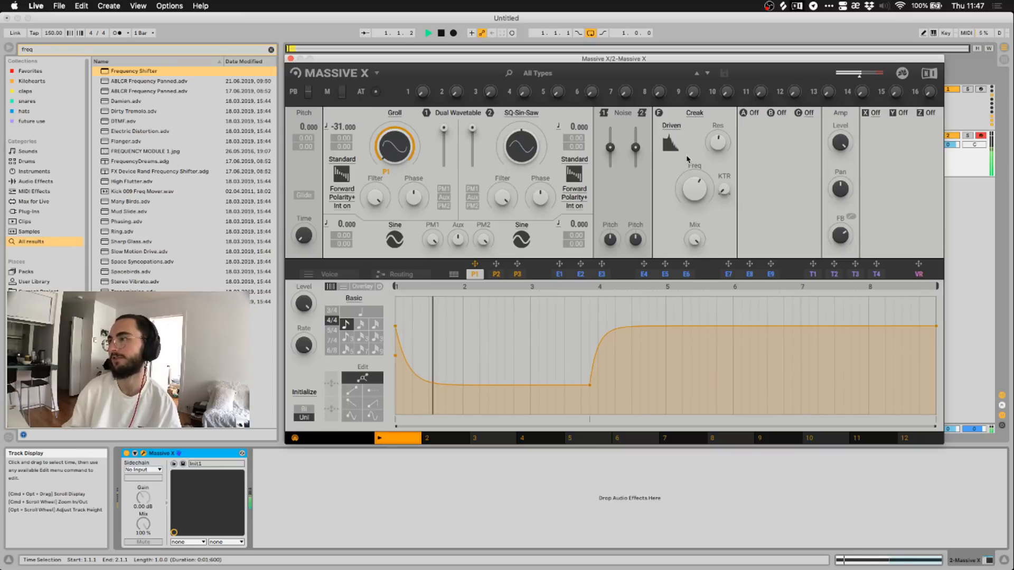
key(space)
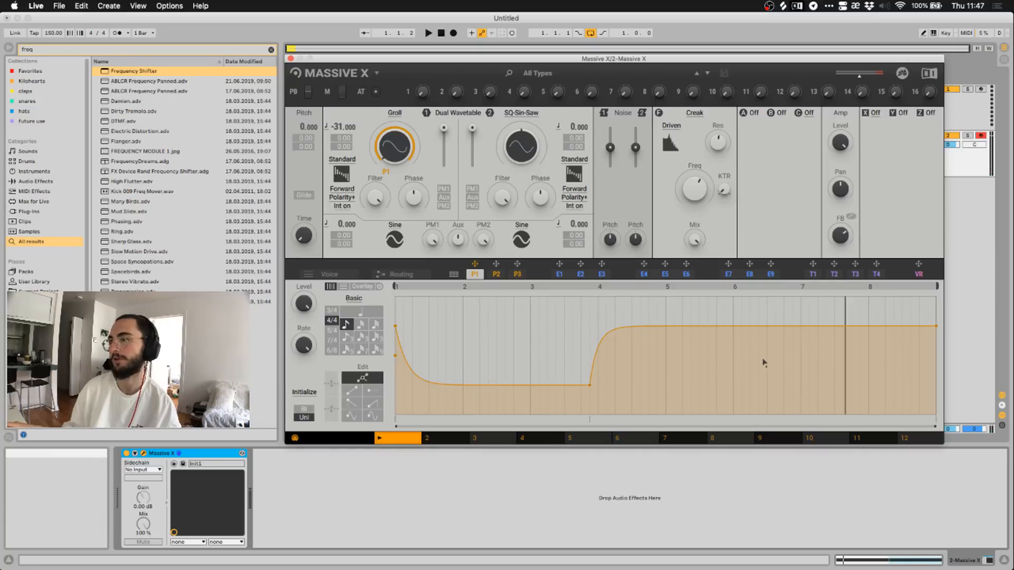
key(space)
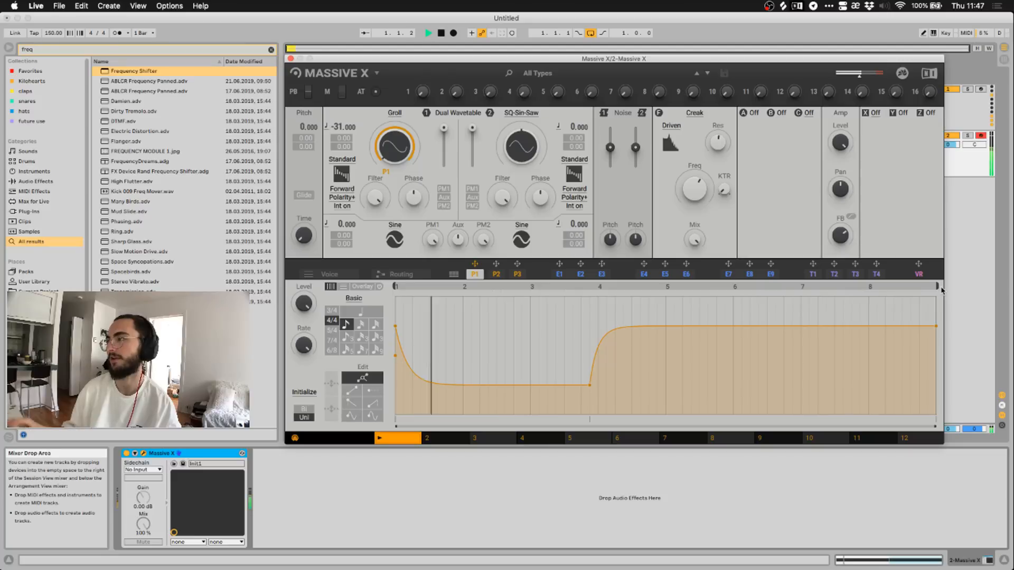
key(space)
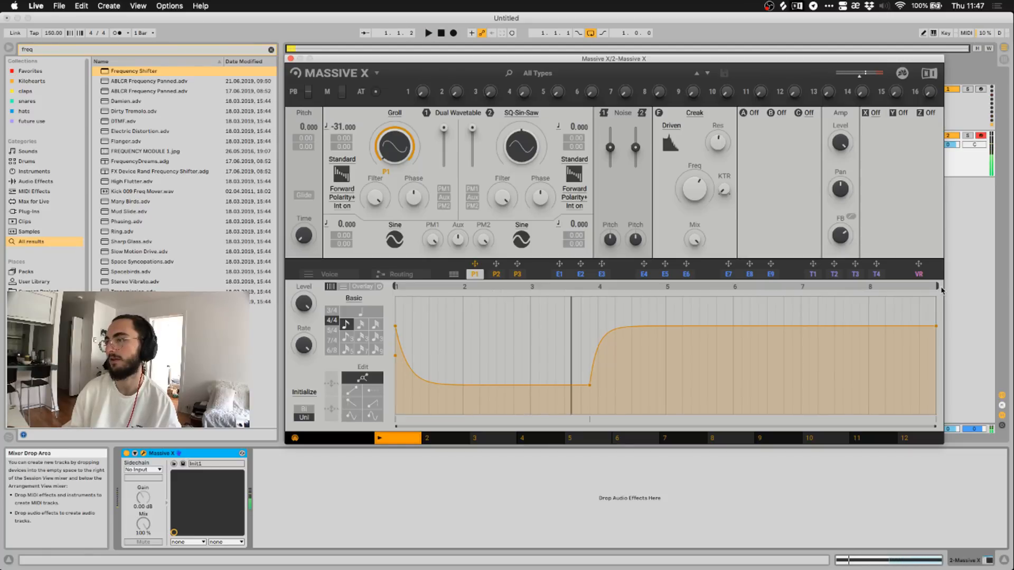
click(755, 114)
click(763, 125)
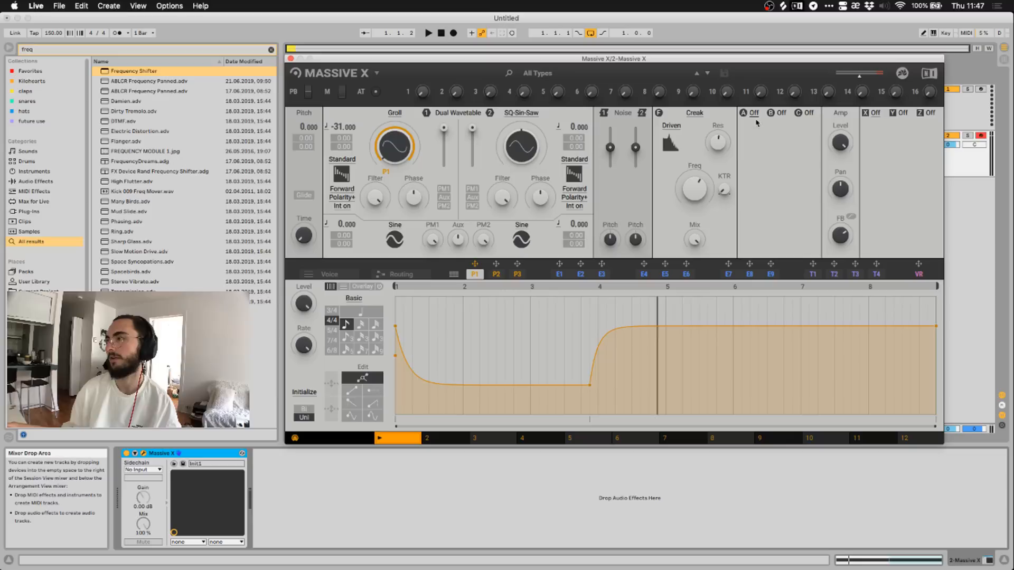
click(781, 113)
click(780, 127)
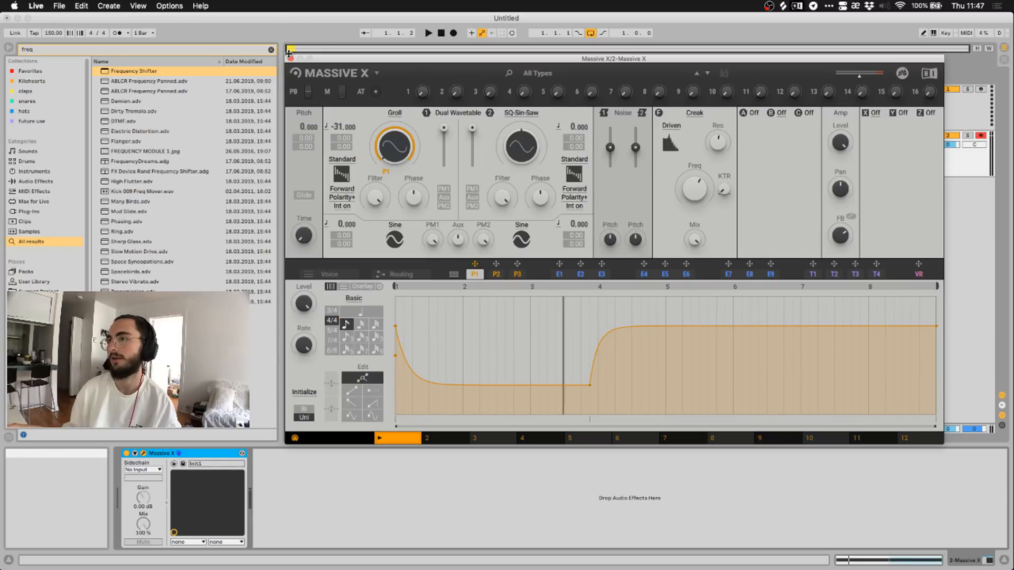
click(874, 113)
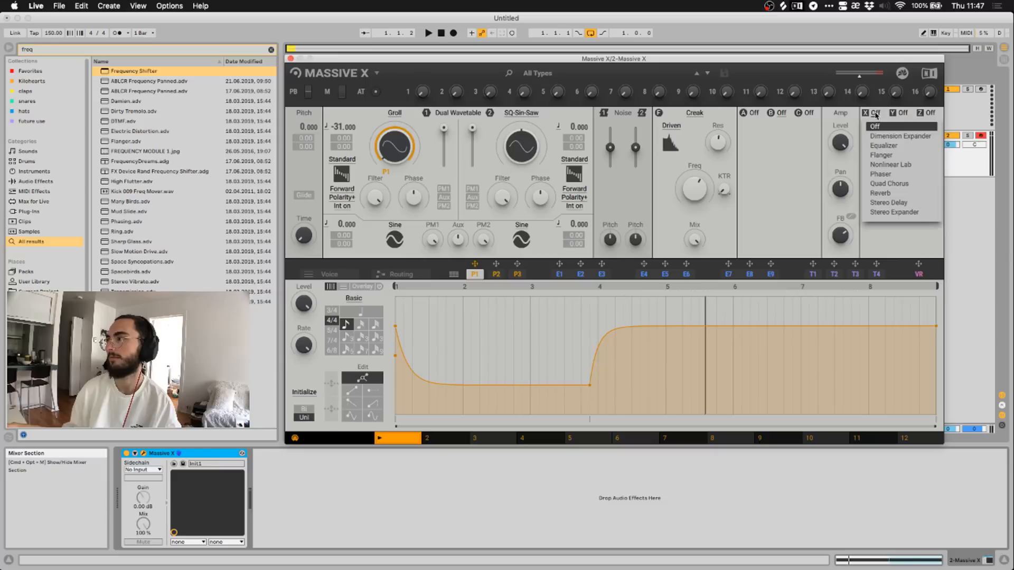
click(875, 115)
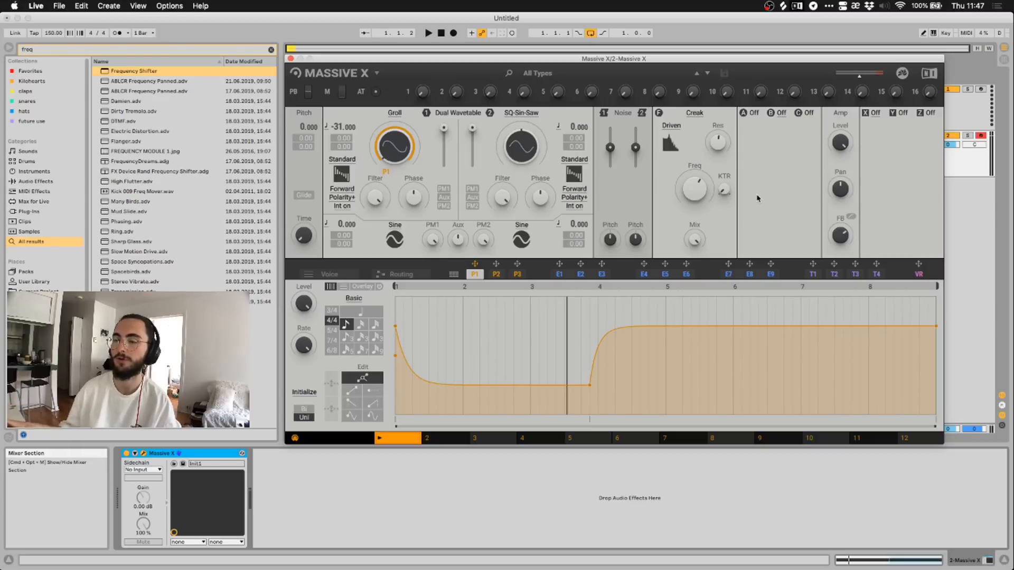
click(305, 489)
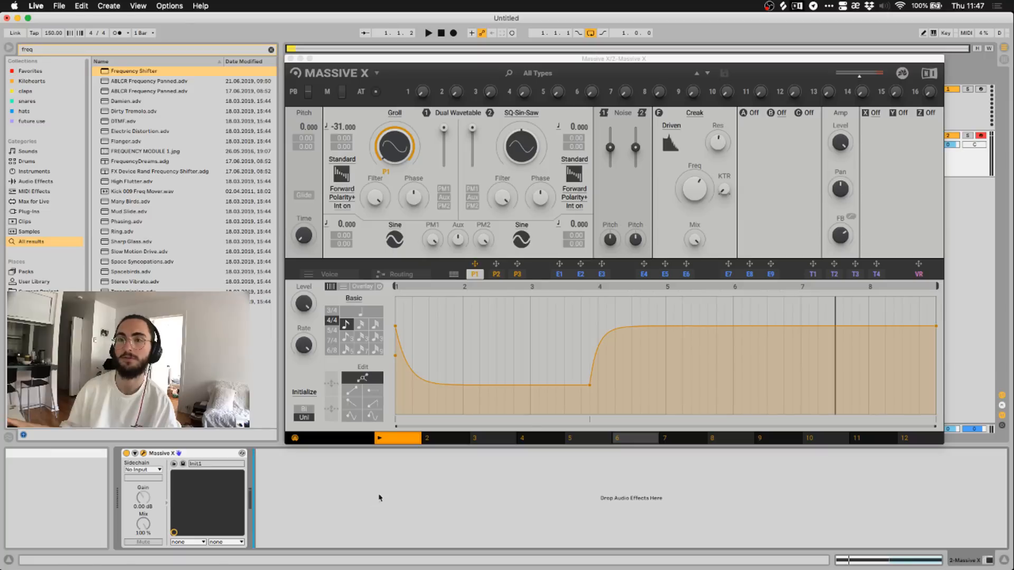
click(754, 113)
click(754, 113)
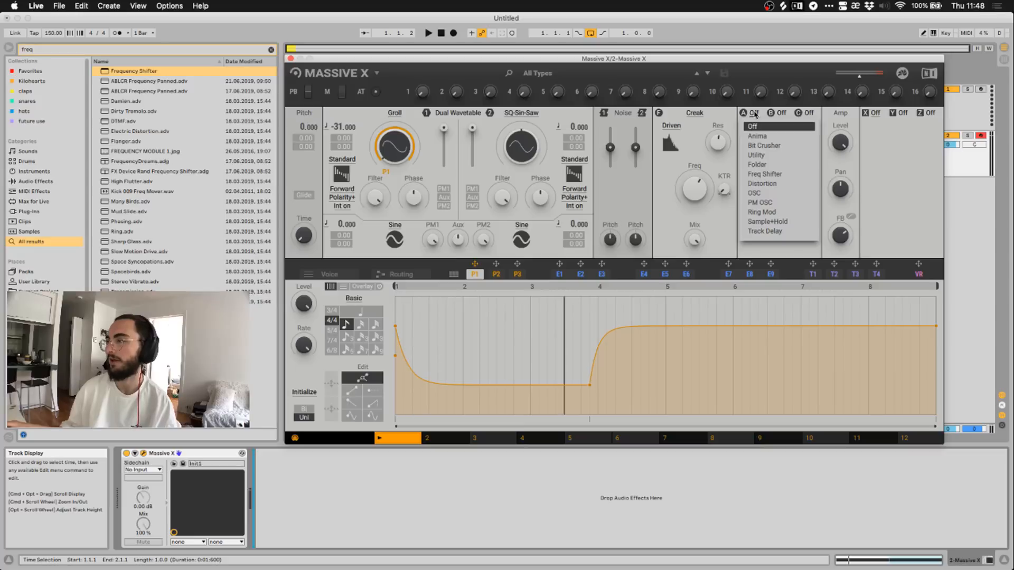
click(755, 121)
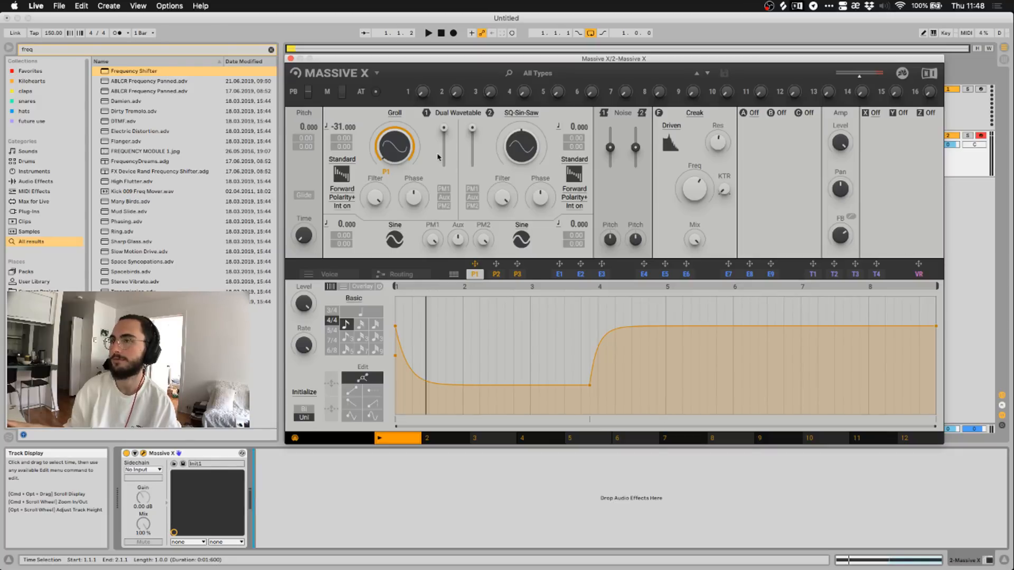
Reposition the Massive X window, then close it.
drag(431, 62, 459, 115)
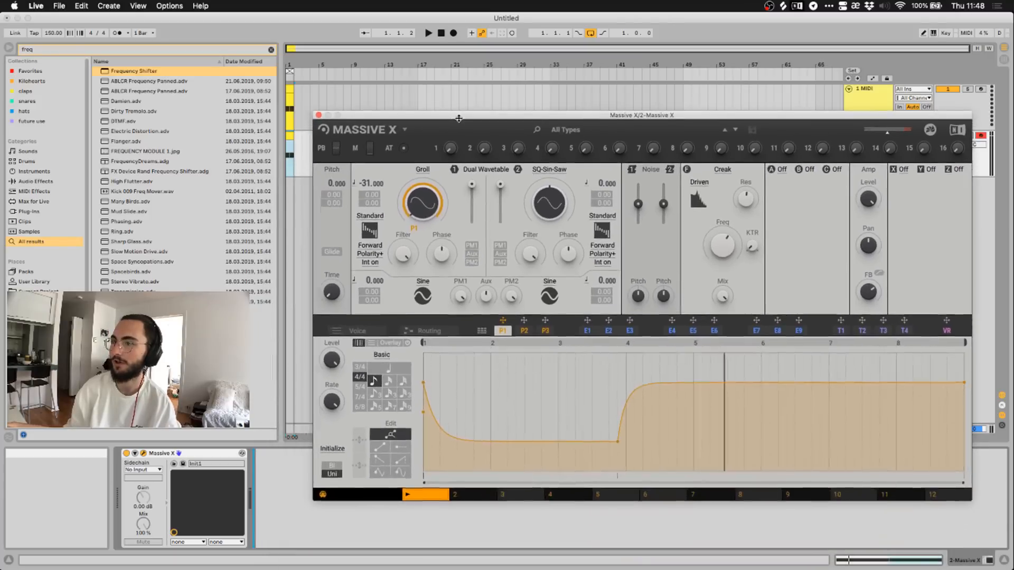
drag(365, 118, 344, 97)
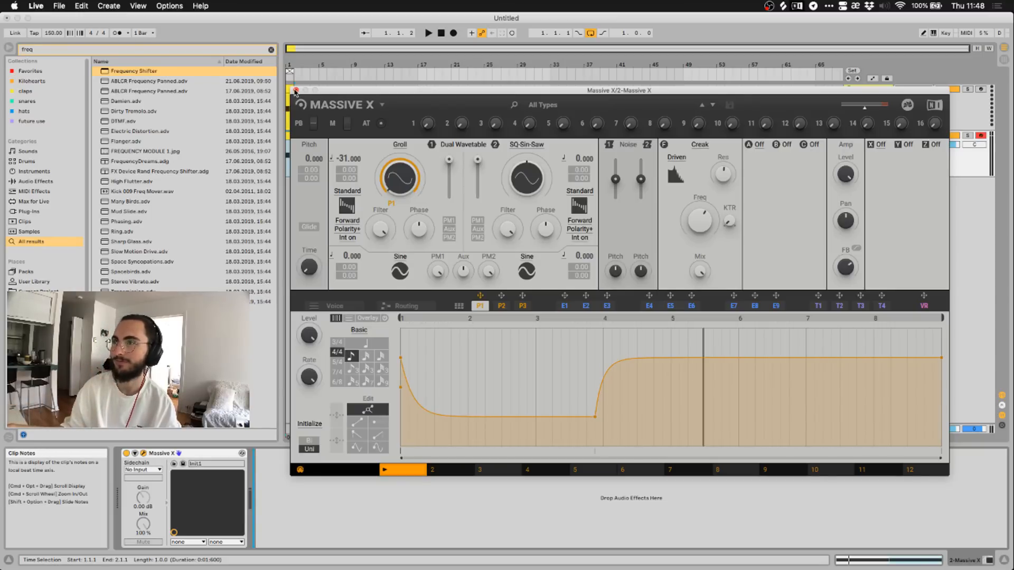
click(297, 90)
Add a new MIDI track below Massive X and load Phase Plant via a 'phase plant' search.
click(879, 166)
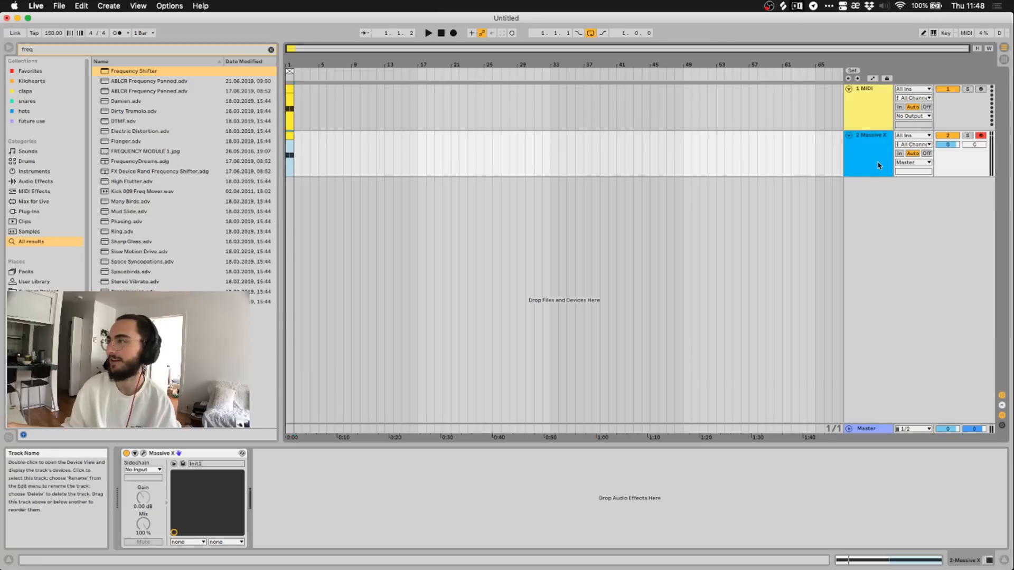
key(super+shift+t)
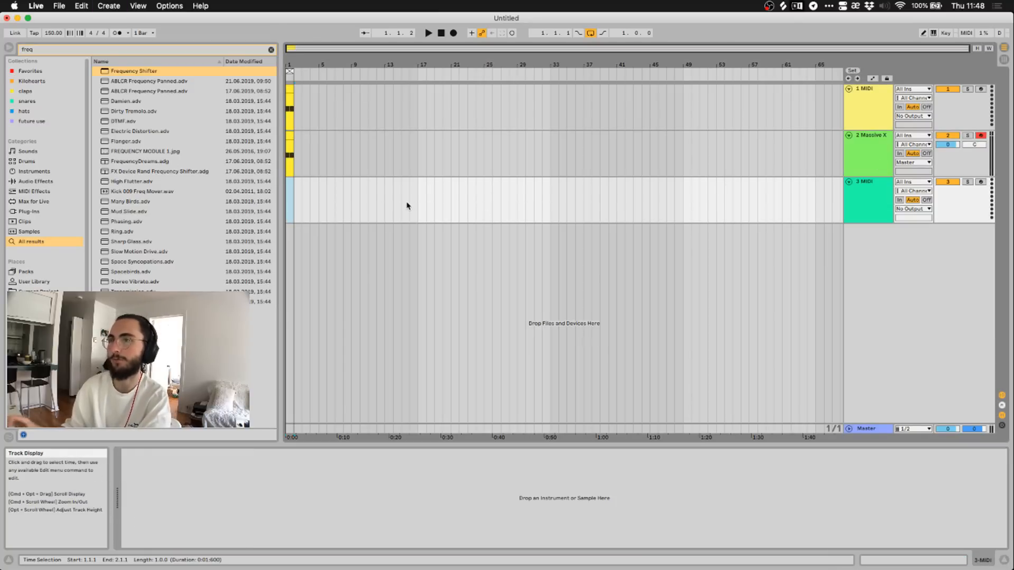
key(super+f)
text(phase)
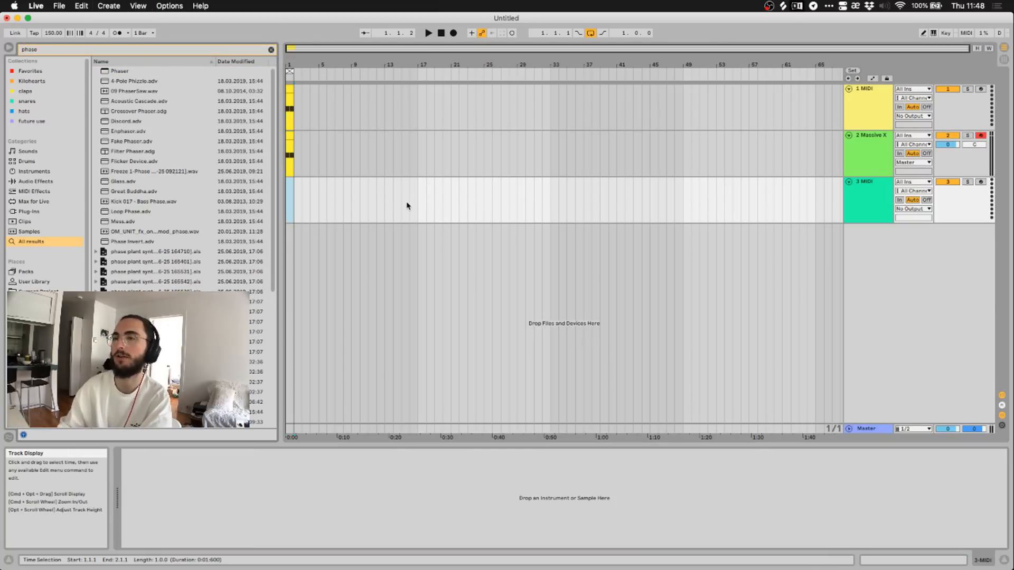
text( plant)
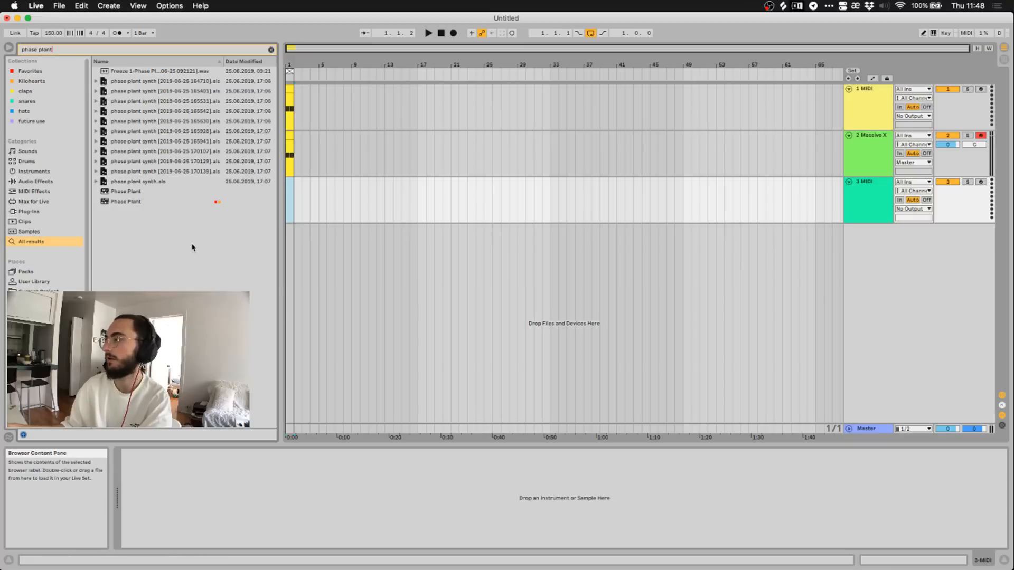
click(135, 201)
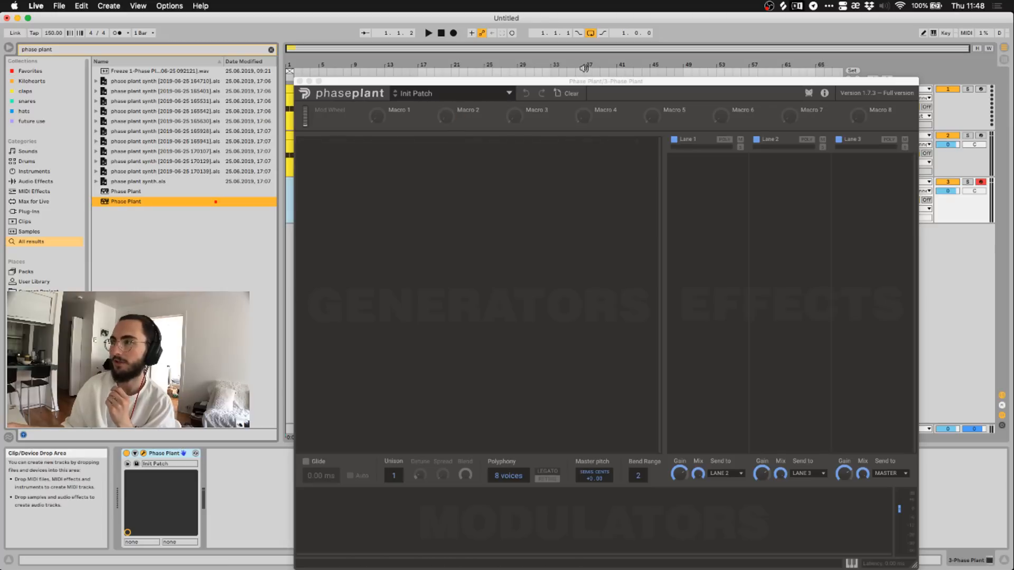
Add a Wavetable generator on the Default Wavetable to Phase Plant's Init Patch, sent to Lane 1.
drag(589, 84, 567, 42)
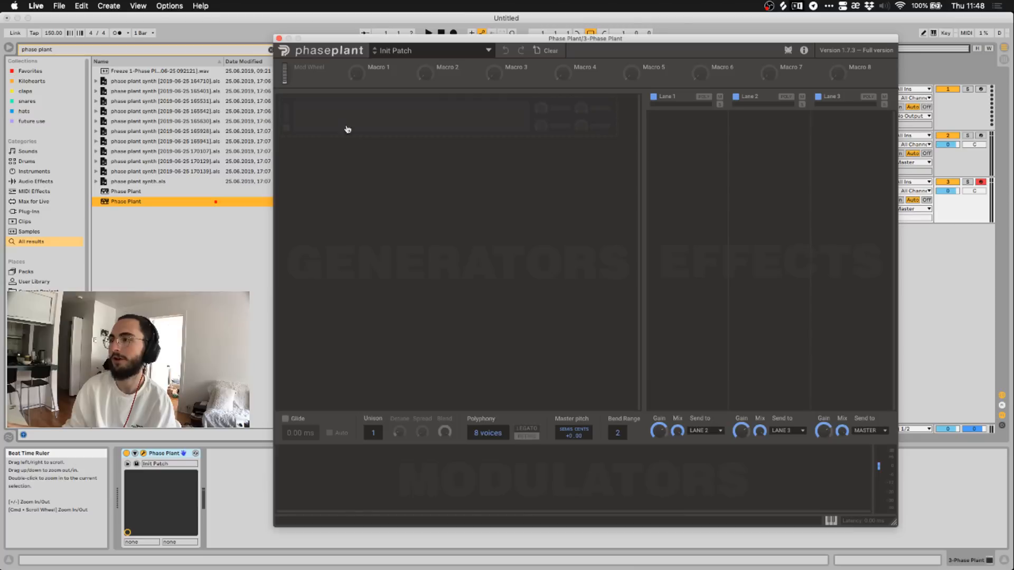
click(434, 125)
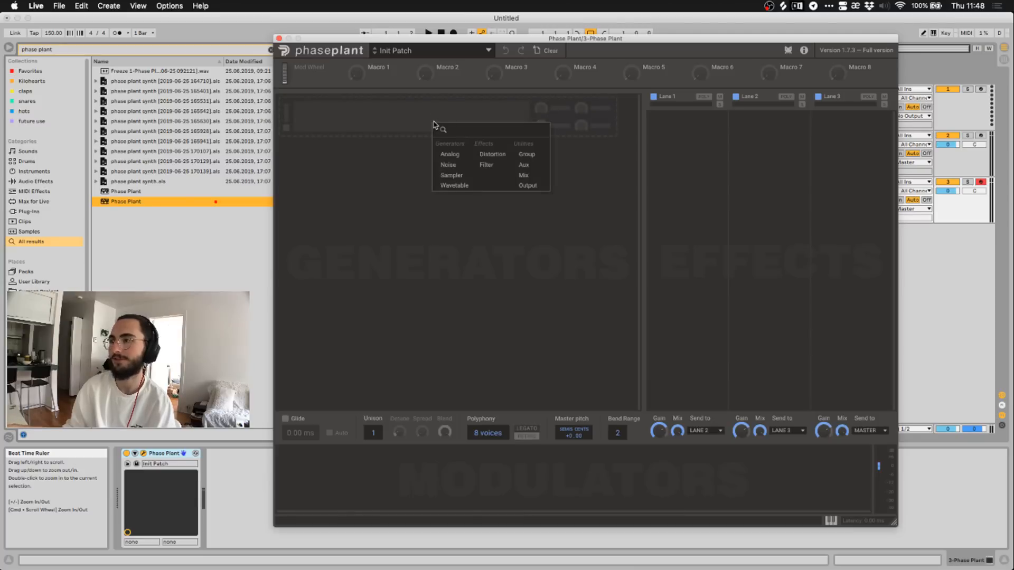
click(422, 178)
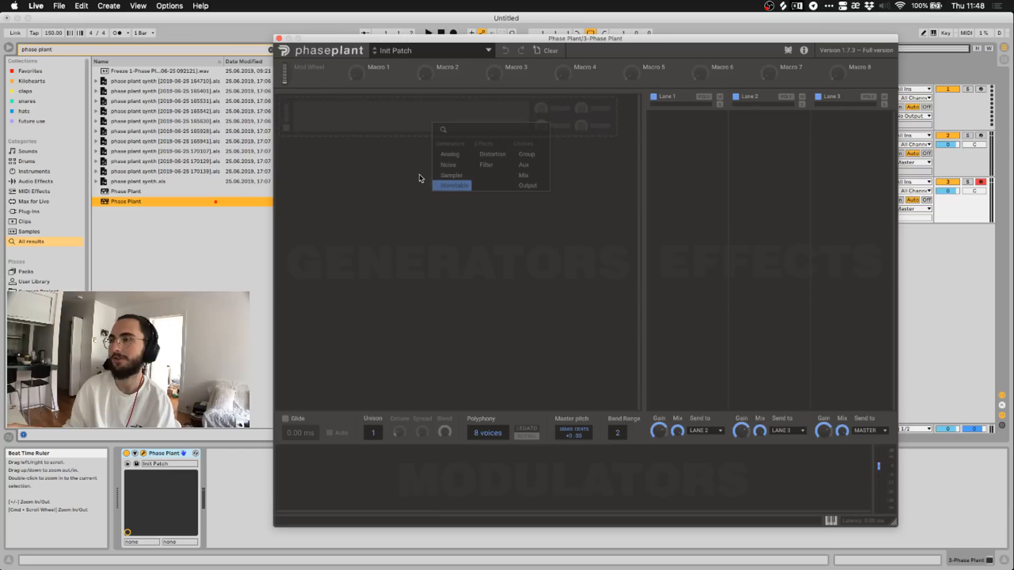
click(433, 125)
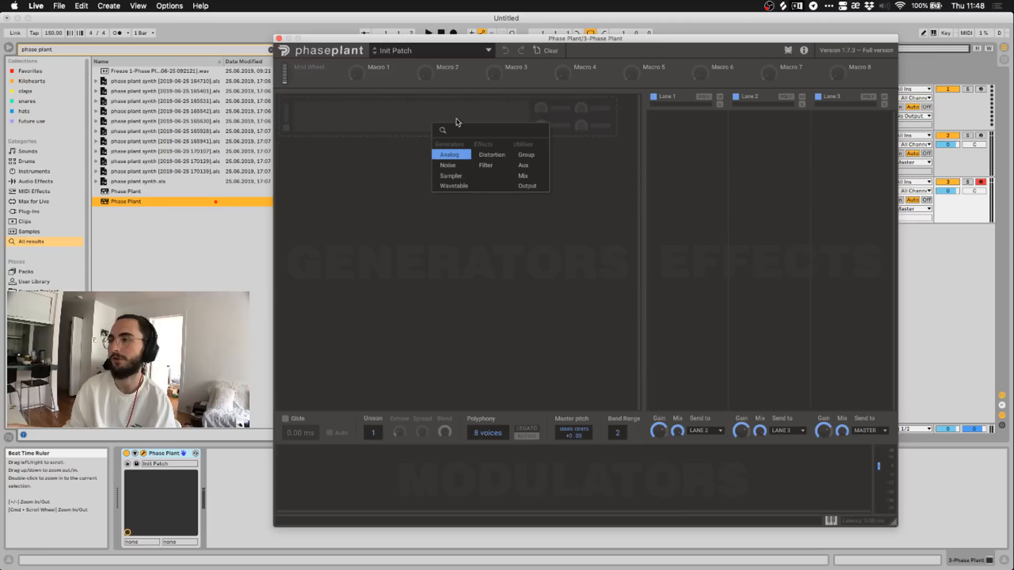
click(447, 188)
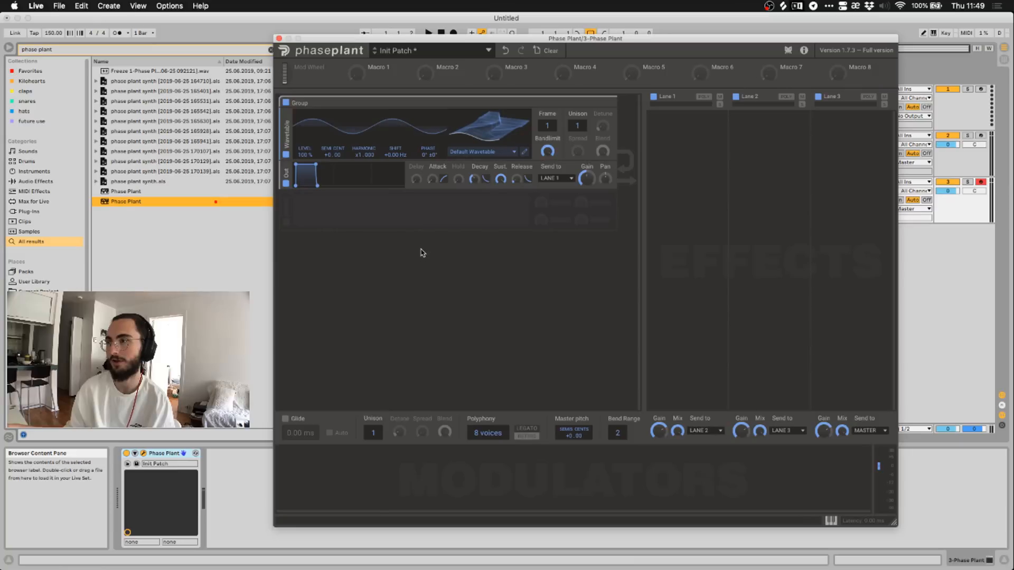
click(471, 217)
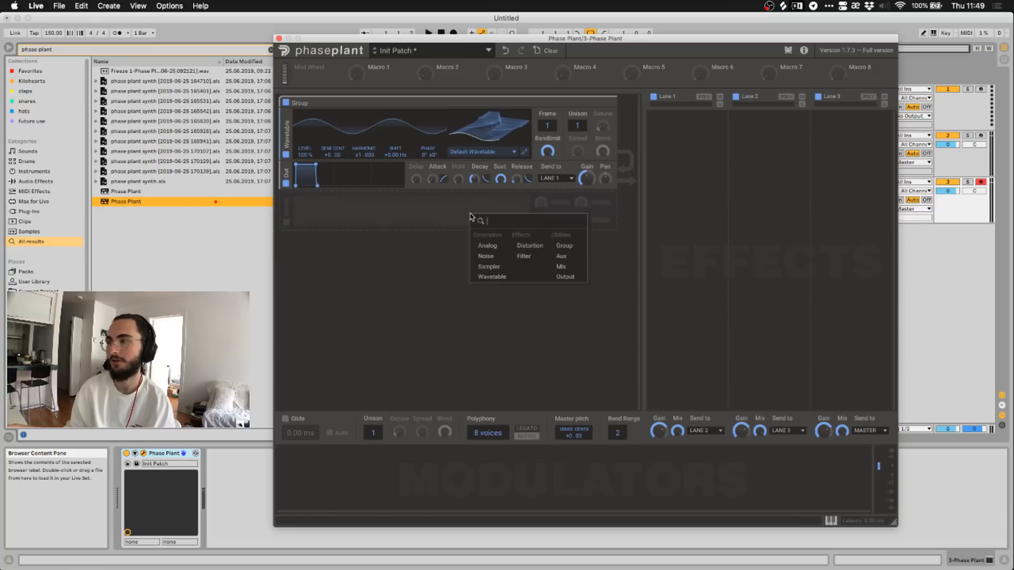
Add a second generator group holding an Analog oscillator set to a triangle wave.
click(556, 248)
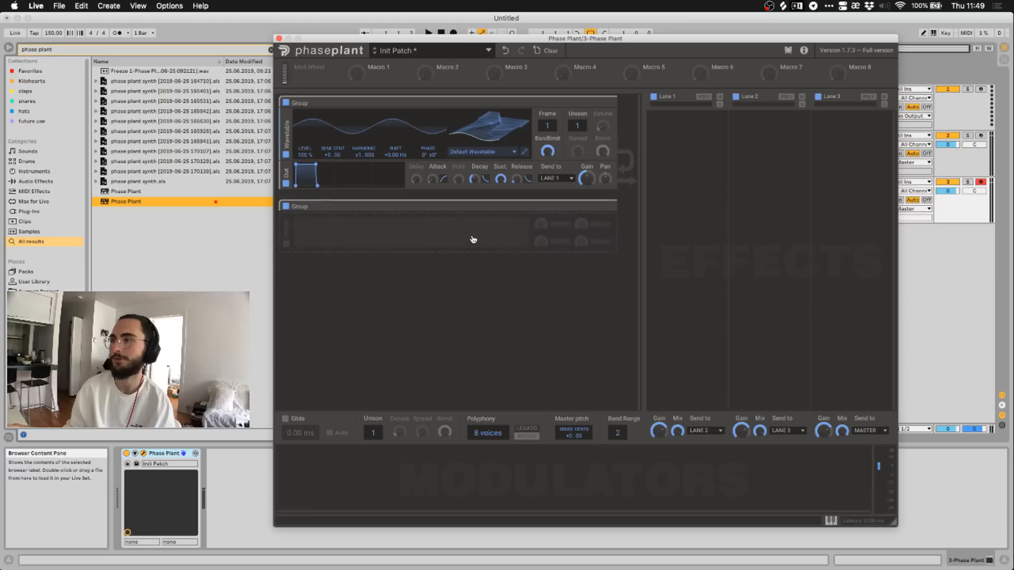
click(470, 237)
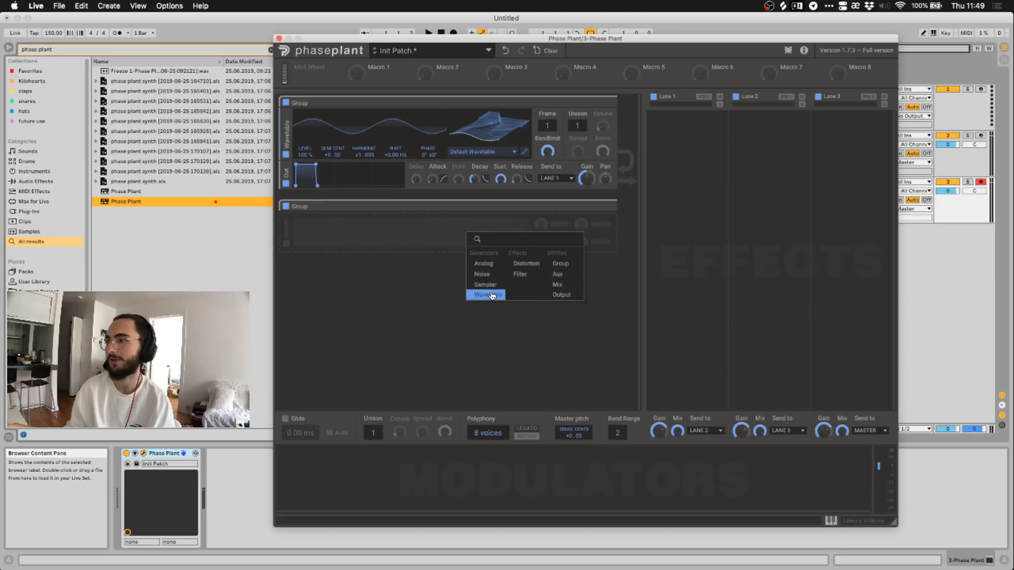
click(486, 265)
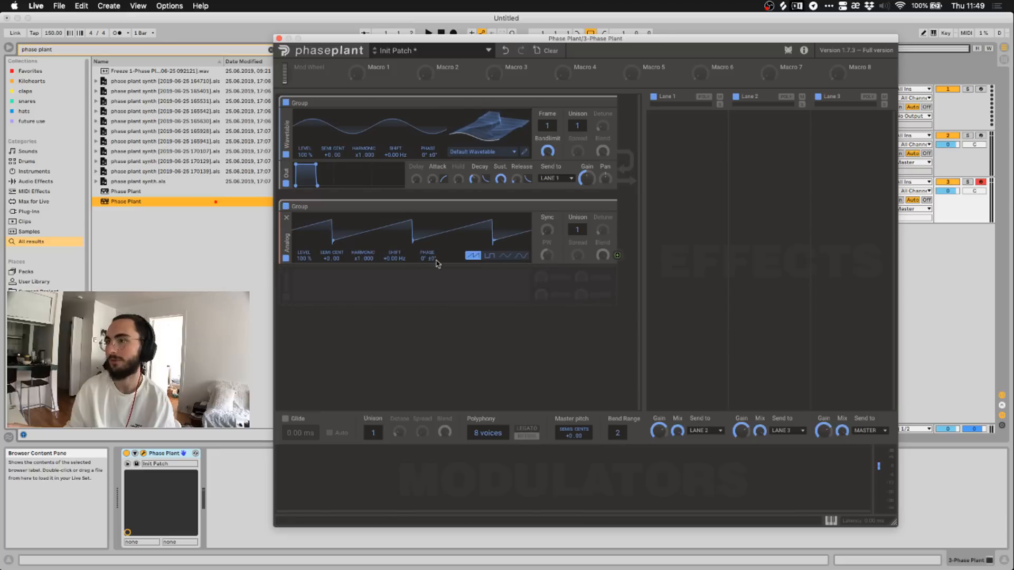
click(505, 257)
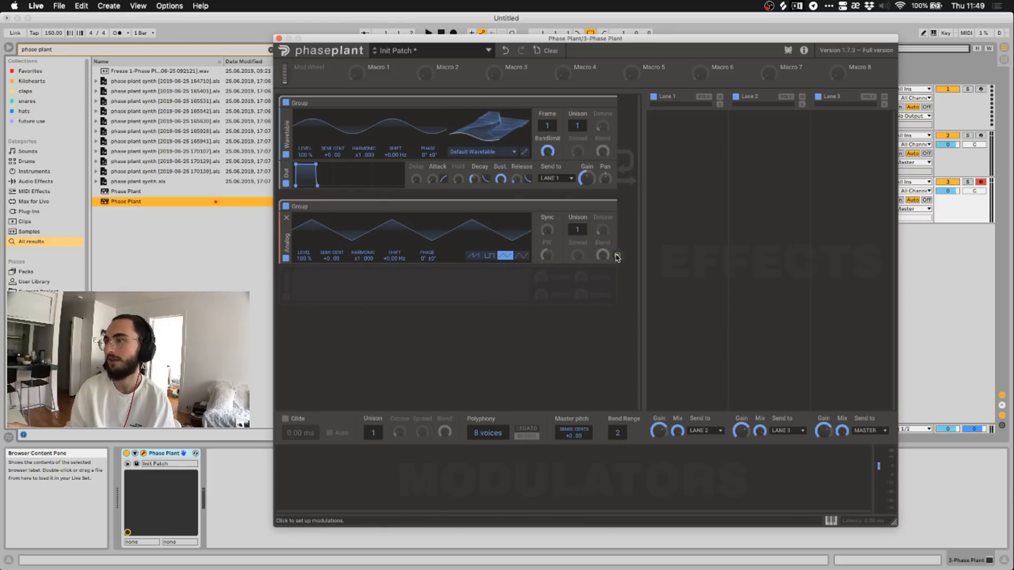
Test-route the Analog output to the Wavetable's Shift, then remove that modulation.
drag(617, 257, 618, 263)
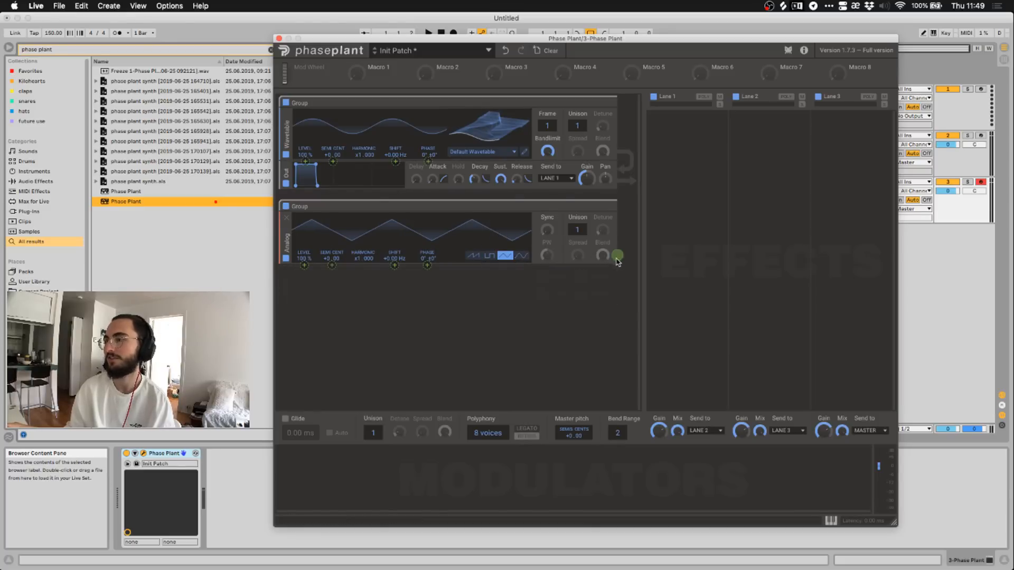
mouse_move(395, 163)
mouse_down()
mouse_move(395, 104)
mouse_move(395, 134)
mouse_up()
double_click(396, 162)
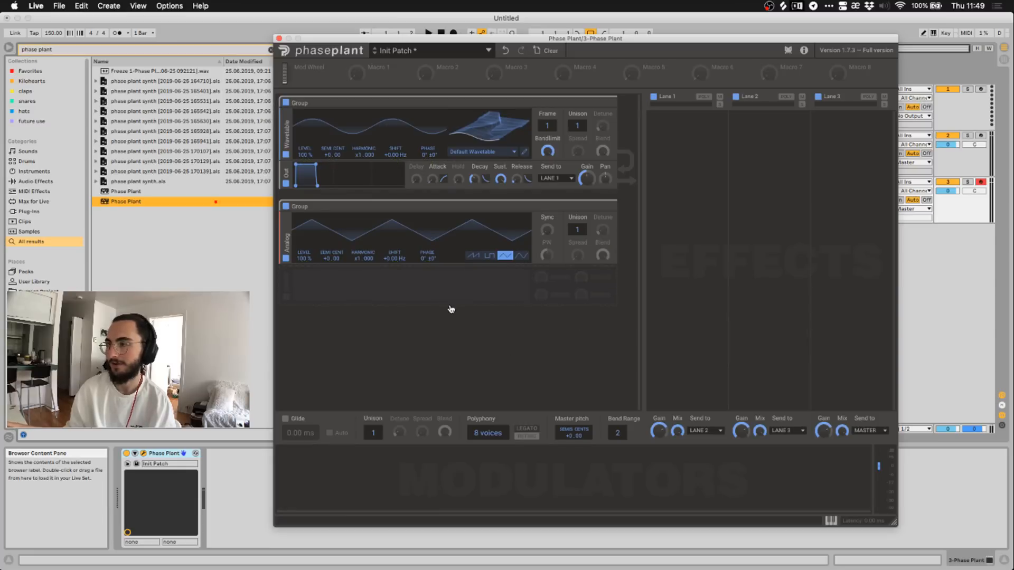
click(435, 287)
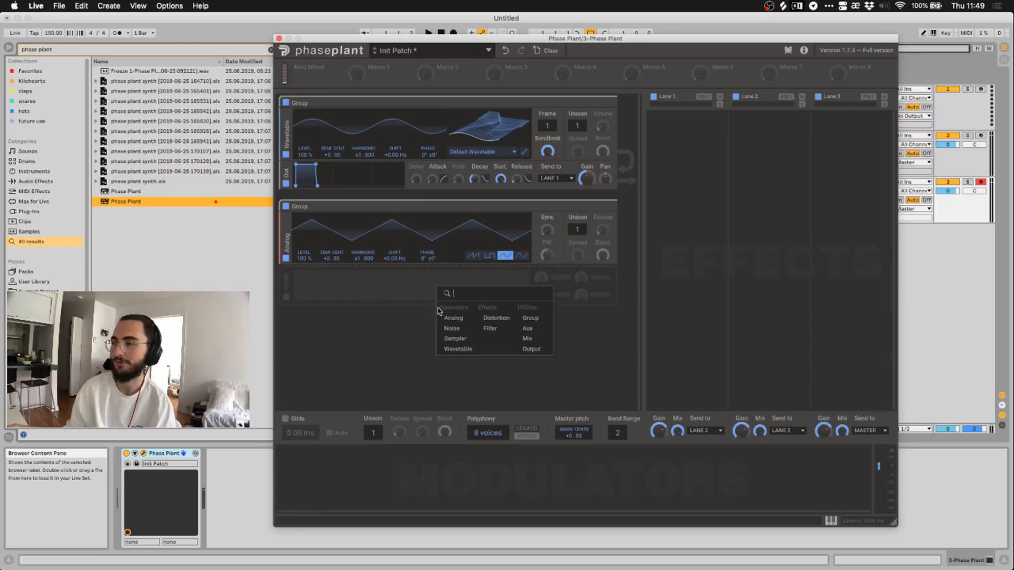
Add an Overdrive distortion after the Analog oscillator and route its output to Shift.
click(490, 320)
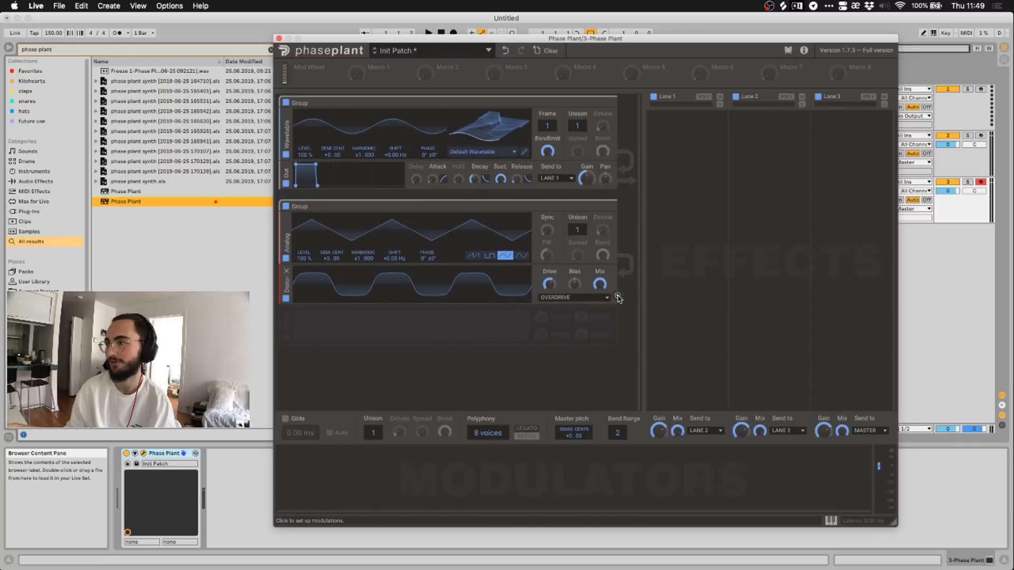
drag(618, 299, 643, 250)
mouse_move(410, 145)
mouse_down()
mouse_move(395, 162)
mouse_move(395, 143)
mouse_up()
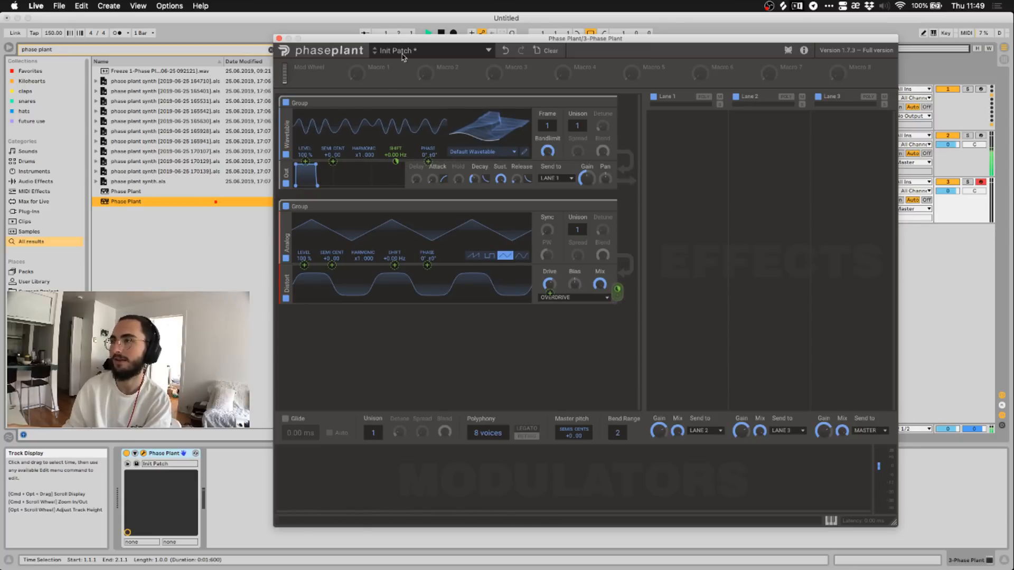
Audition the patch and lower the analog oscillator's shift frequency.
drag(409, 39, 445, 243)
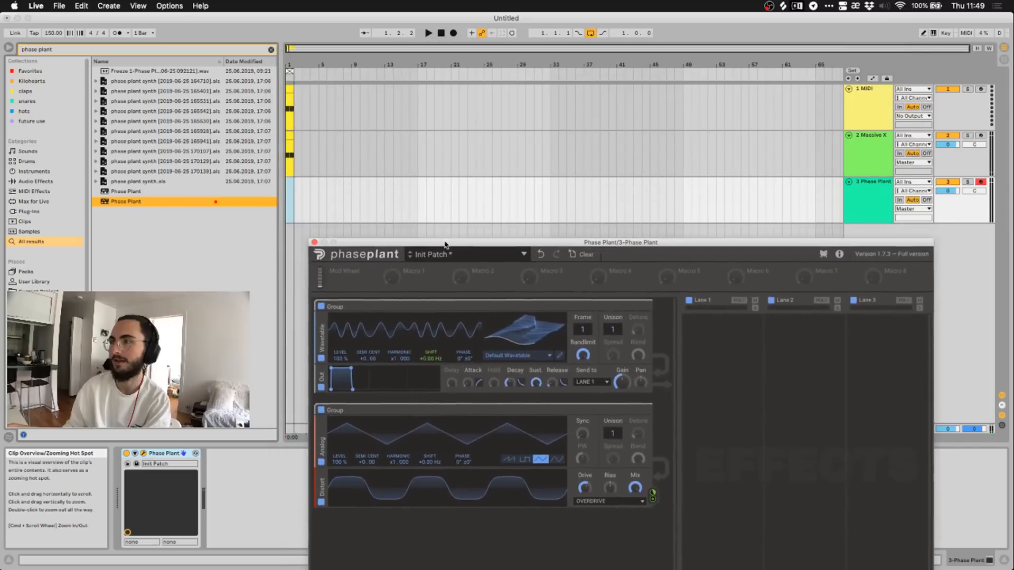
click(291, 156)
key(space)
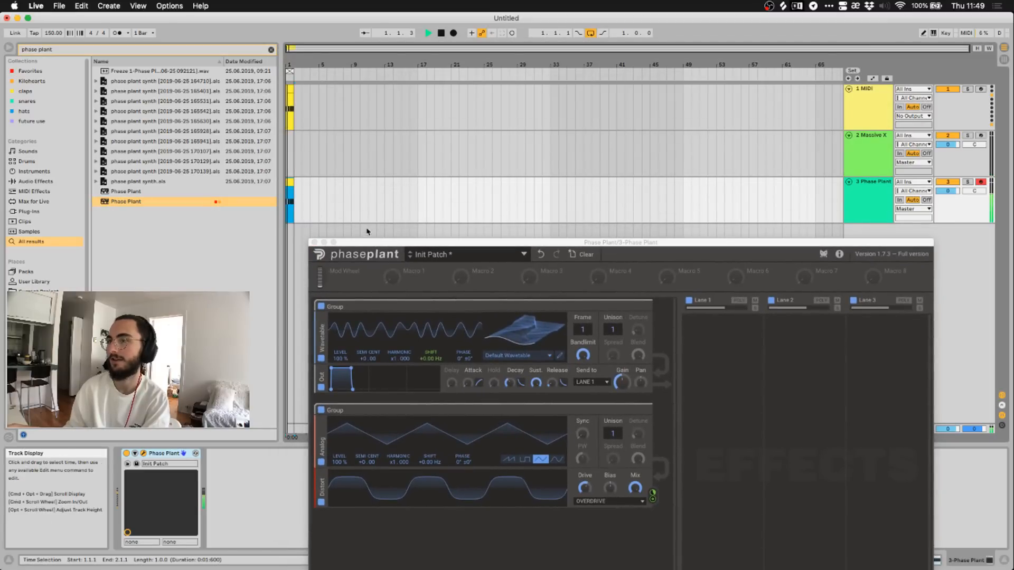
drag(376, 244, 353, 74)
key(space)
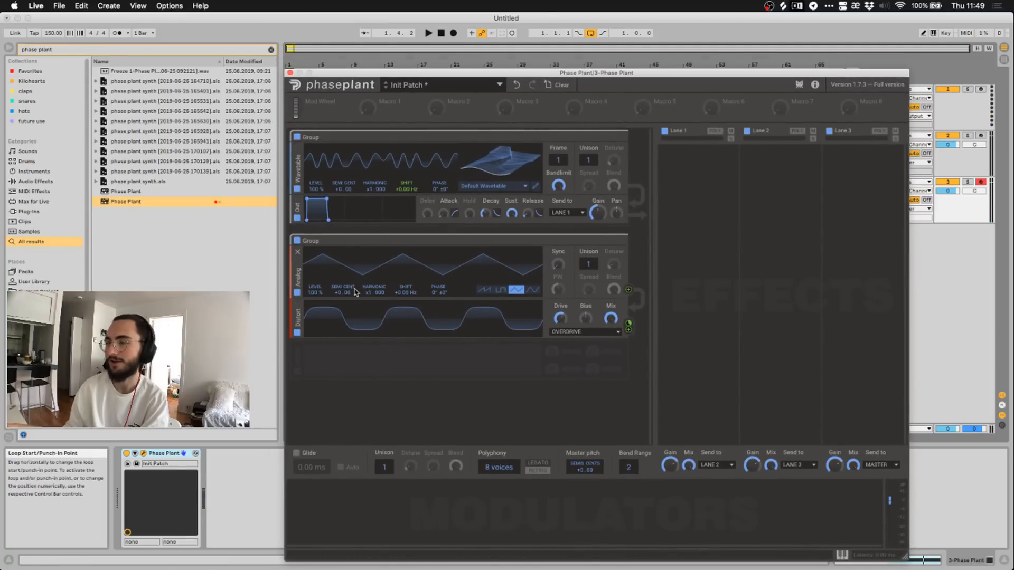
key(space)
drag(406, 292, 406, 302)
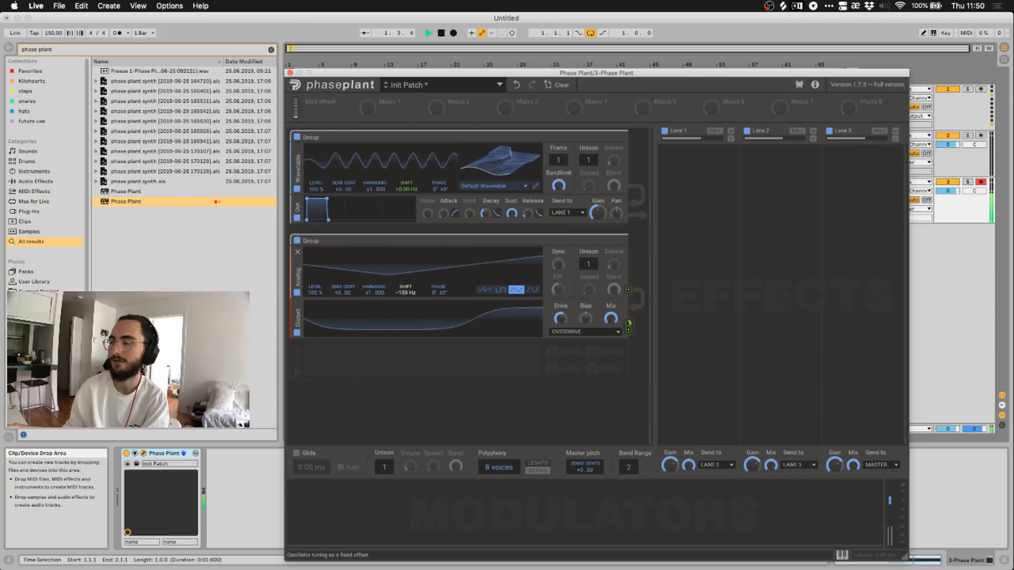
Load the Squares > Dispersed Square wavetable and play it back.
click(481, 188)
click(482, 173)
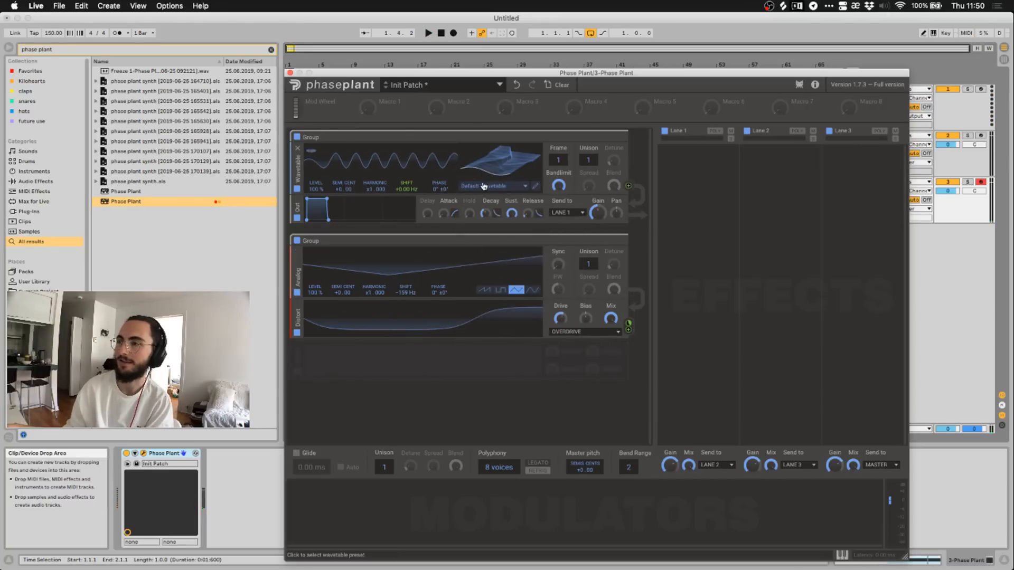
click(483, 187)
mouse_move(476, 263)
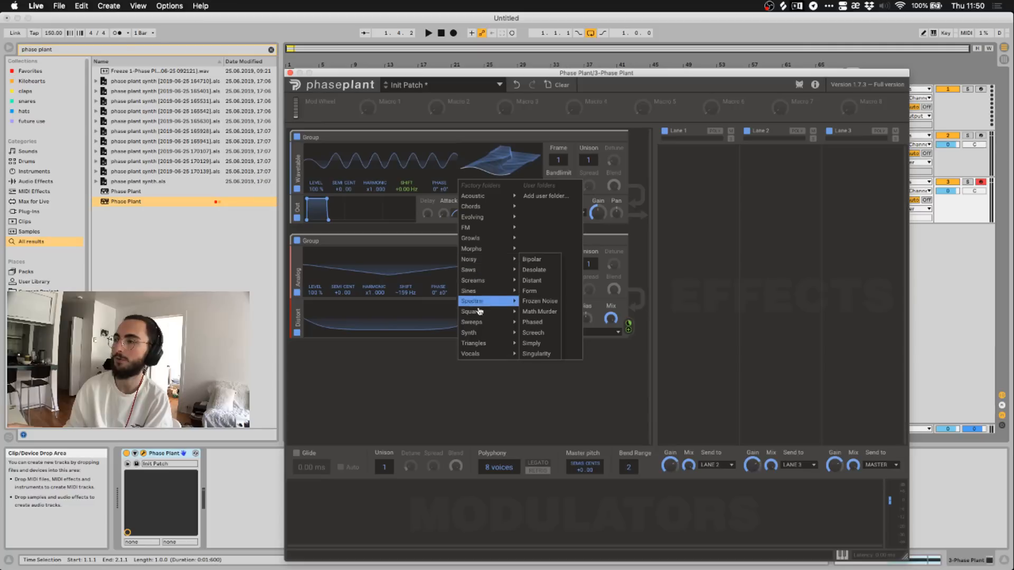
mouse_move(479, 312)
click(537, 323)
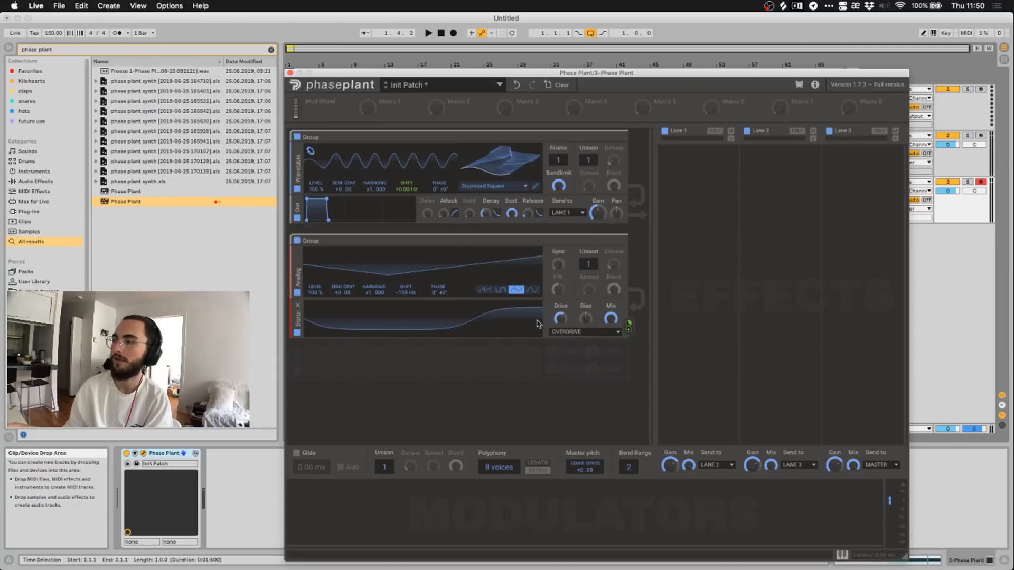
key(space)
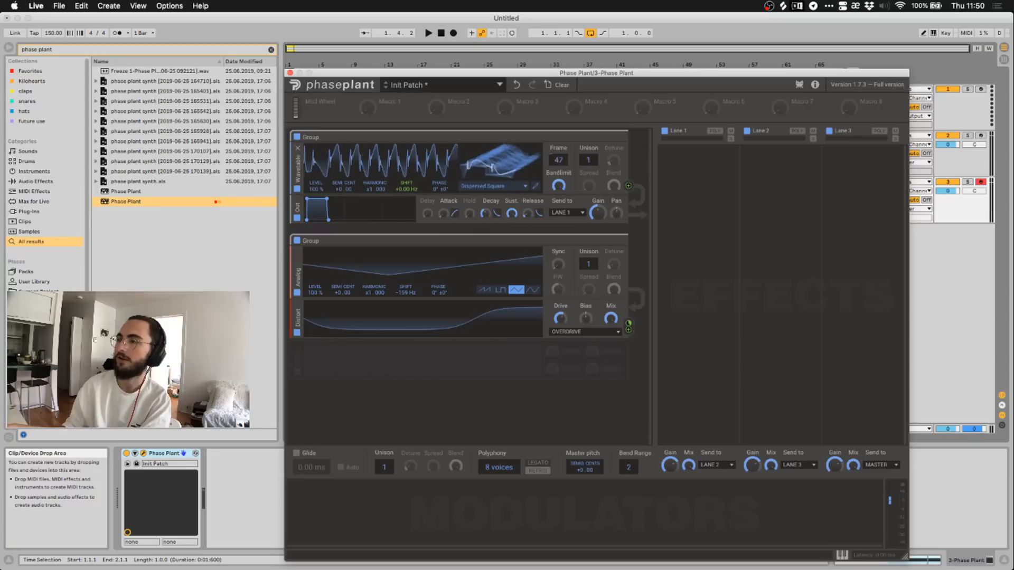
Set the wavetable frame to 137 and the analog shift to -181 Hz while auditioning.
drag(495, 168, 496, 183)
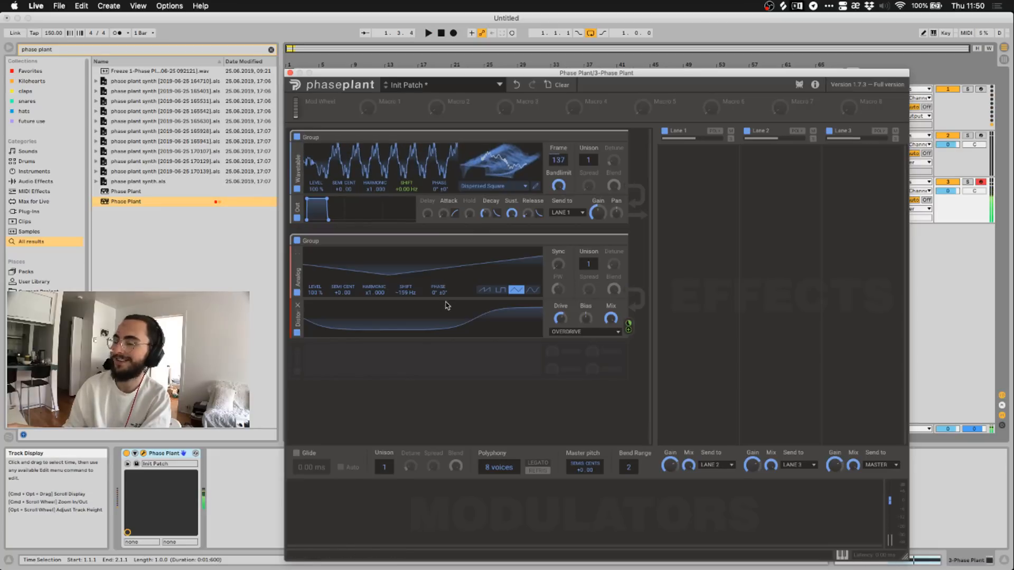
key(space)
key(space)
mouse_move(405, 294)
mouse_down()
mouse_move(405, 277)
mouse_move(405, 299)
mouse_up()
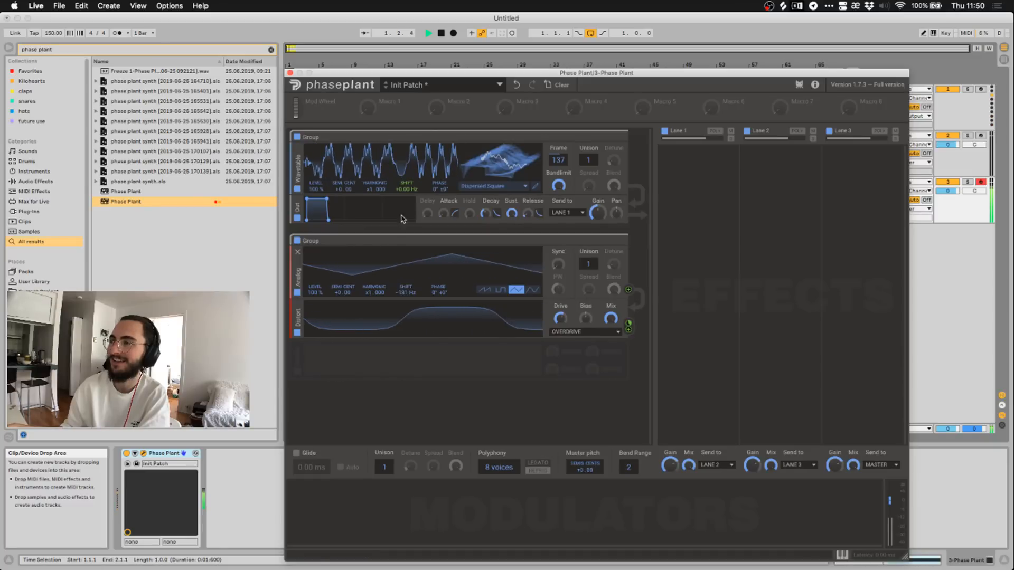
key(space)
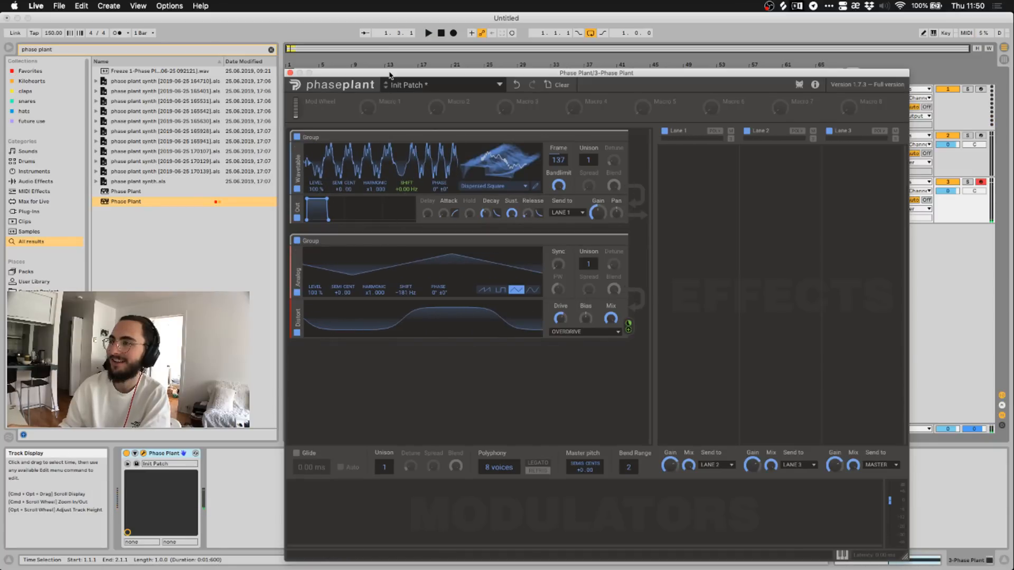
drag(390, 75, 493, 303)
Draw a note in track 3's clip, shift it by octaves to E2, then restore the Phase Plant window.
double_click(294, 184)
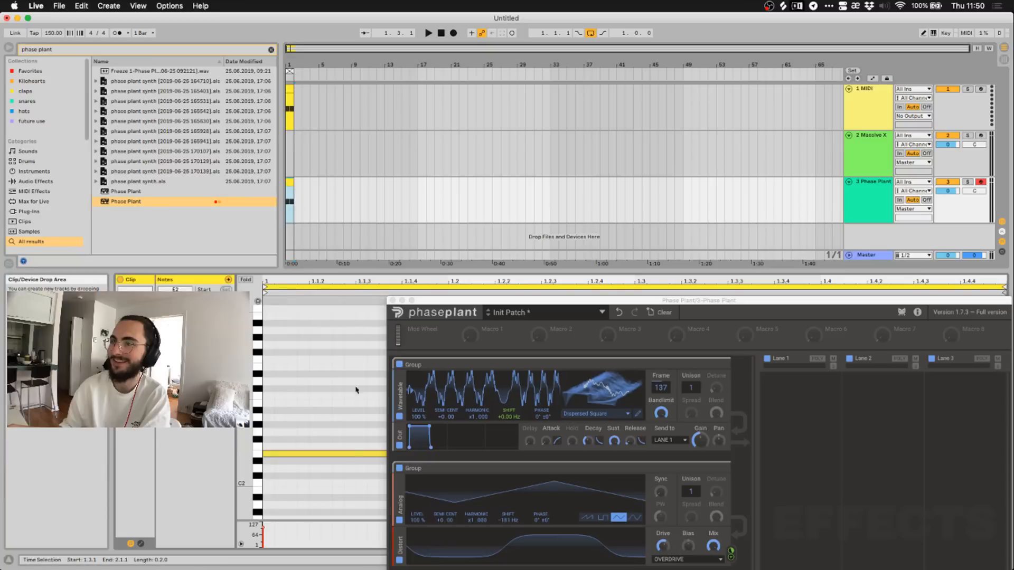
double_click(335, 458)
key(shift+Down)
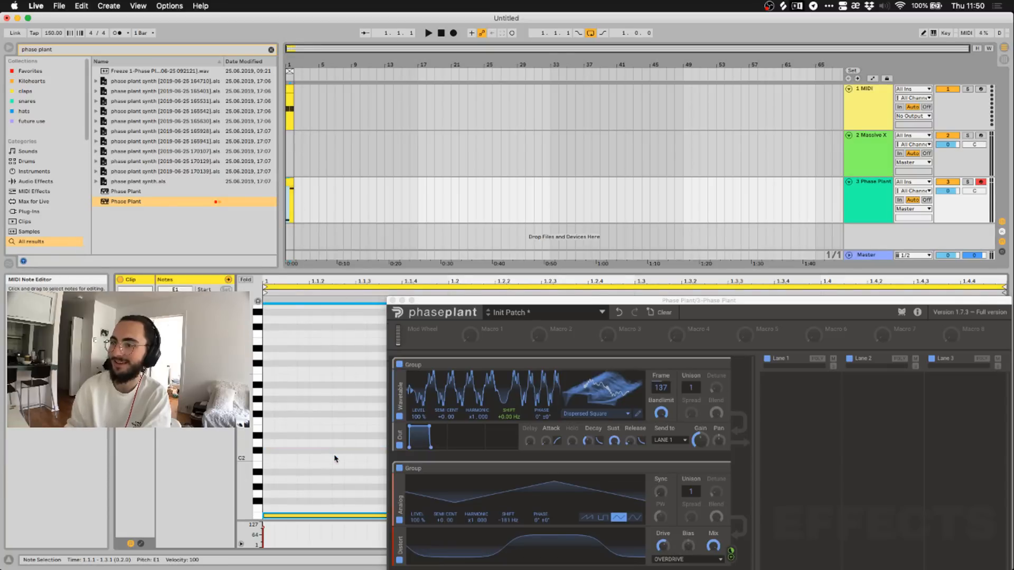
key(shift+Up)
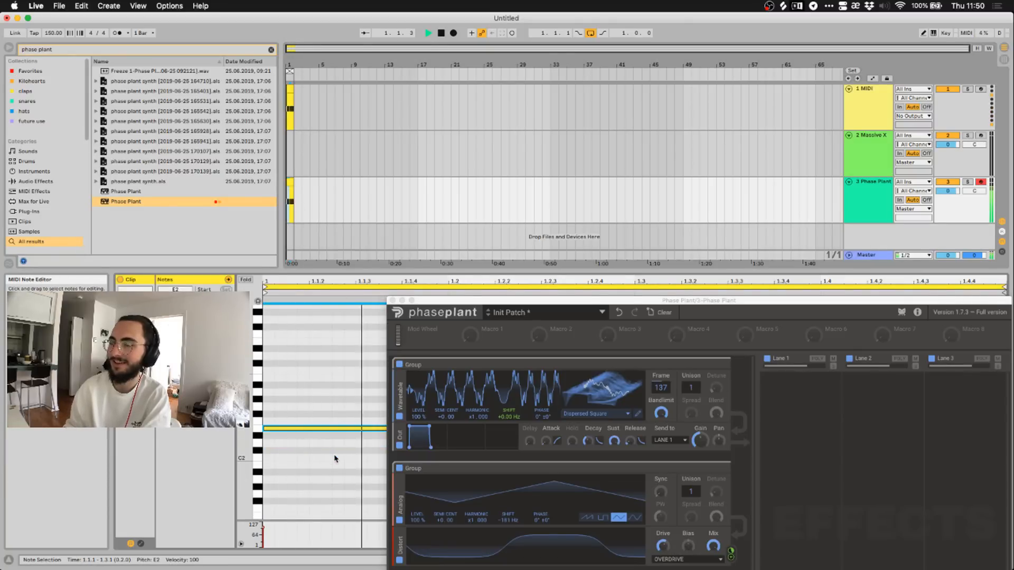
drag(502, 302, 428, 67)
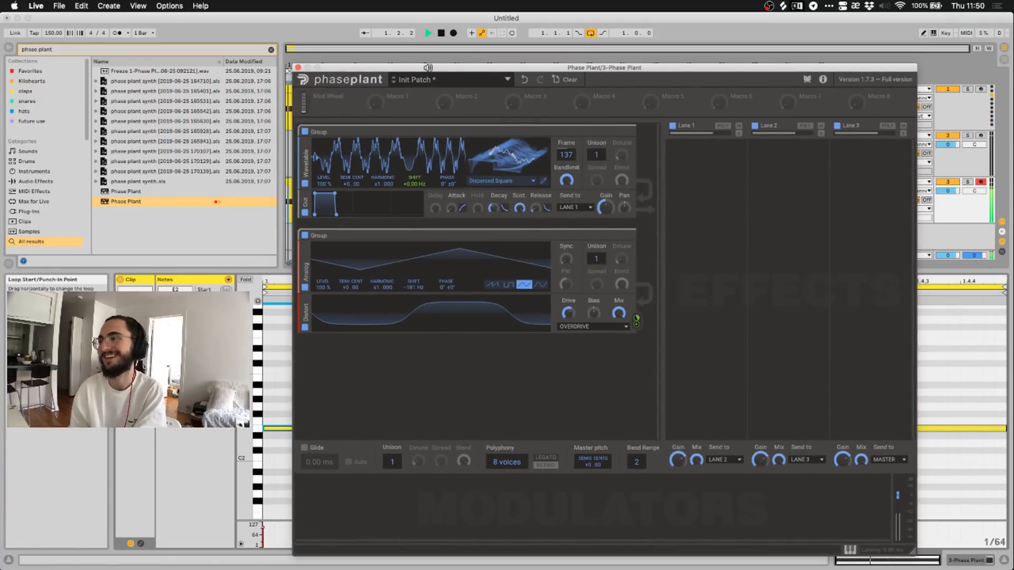
Set the Analog oscillator to a pulse wave with -144 Hz shift, then disable its group.
key(space)
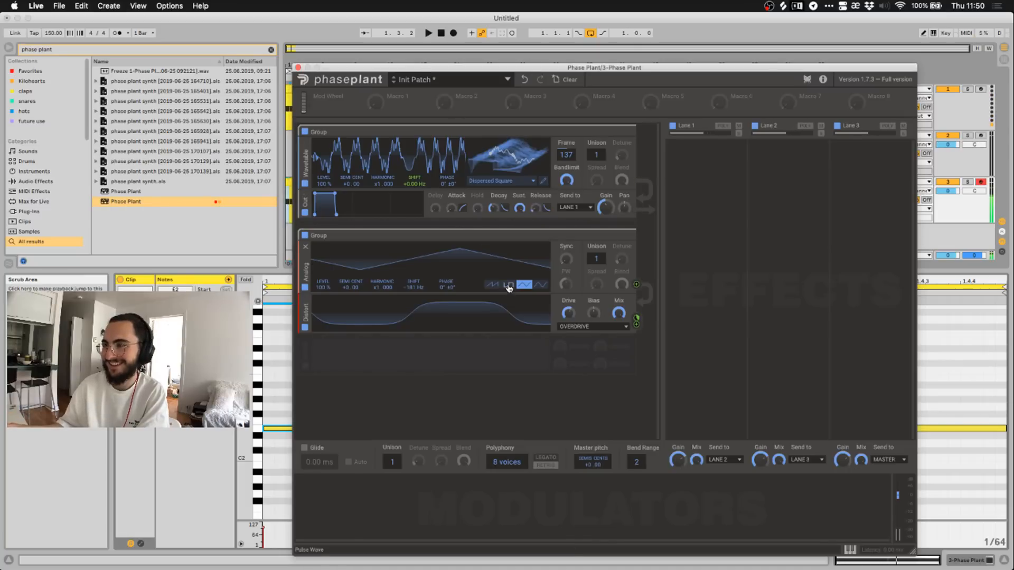
click(508, 284)
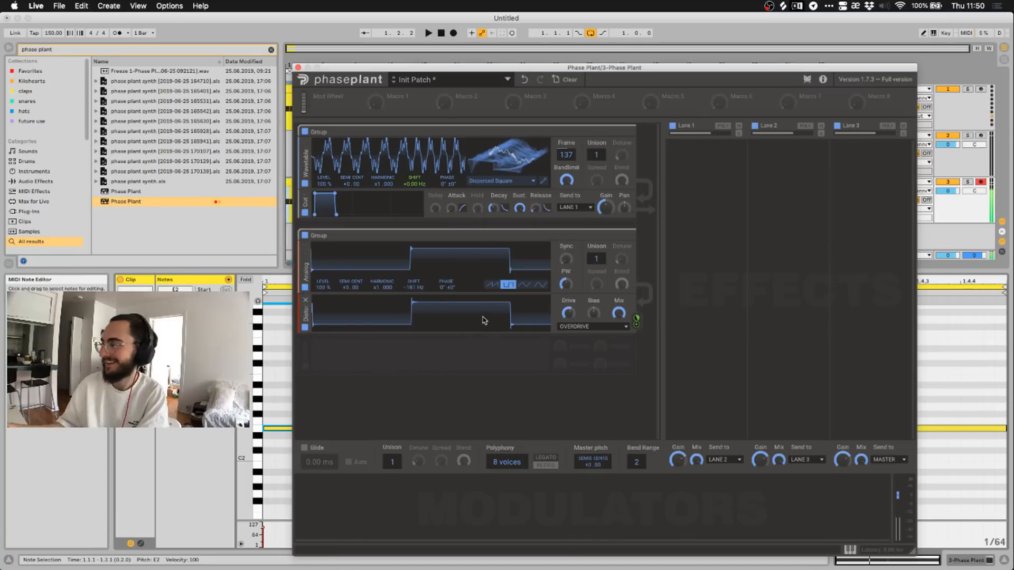
key(space)
key(space)
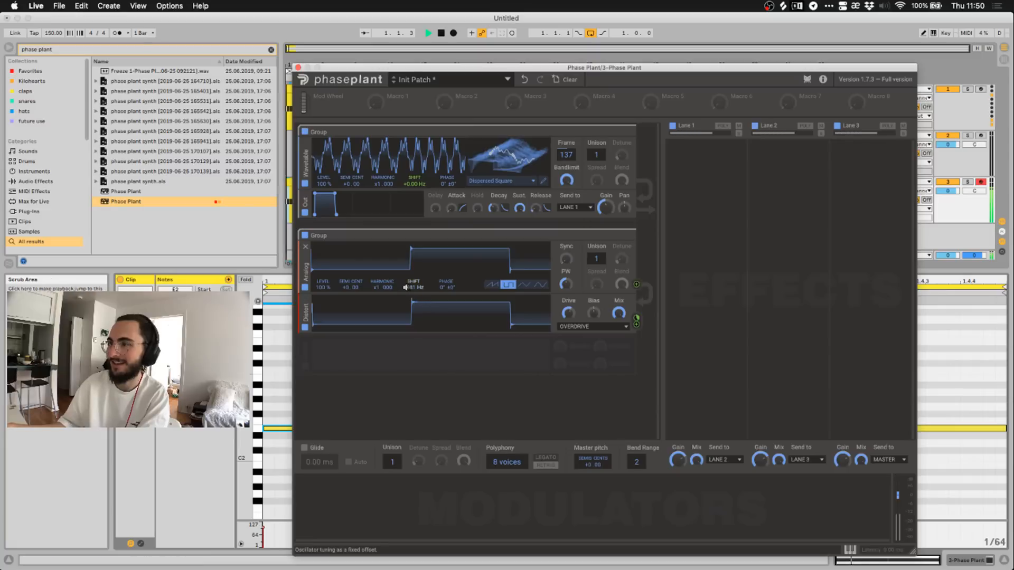
drag(410, 287, 407, 277)
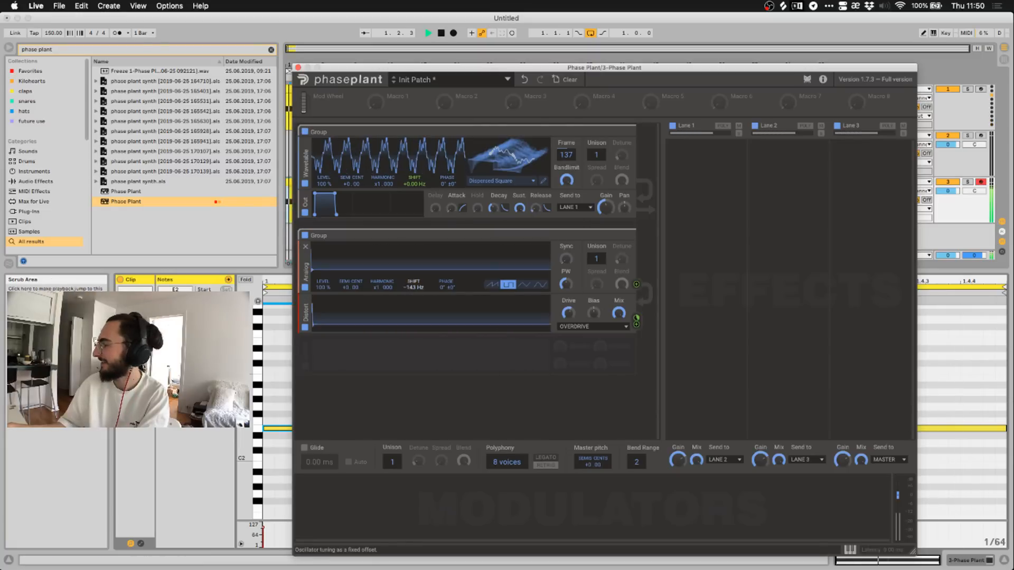
key(space)
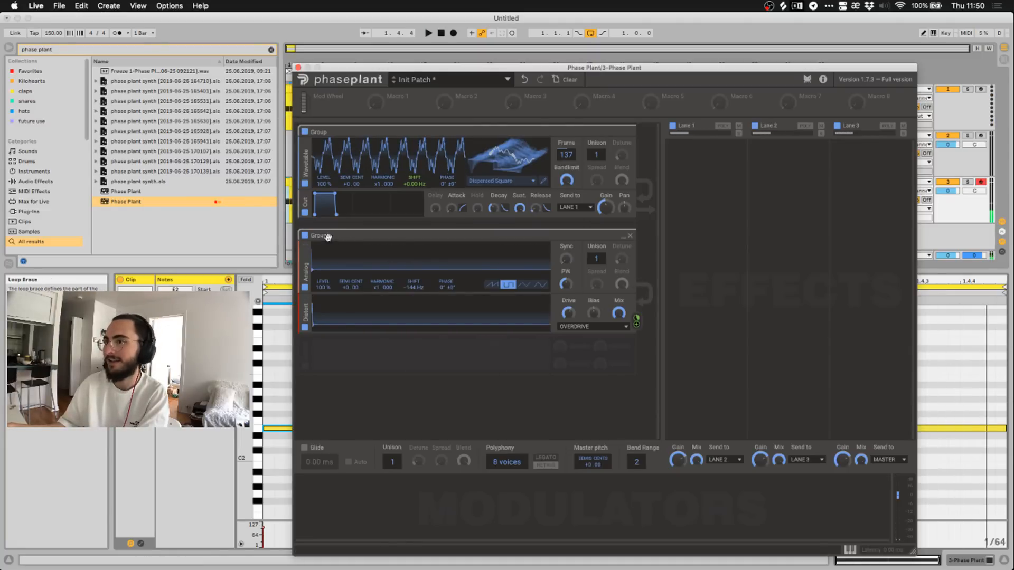
click(305, 235)
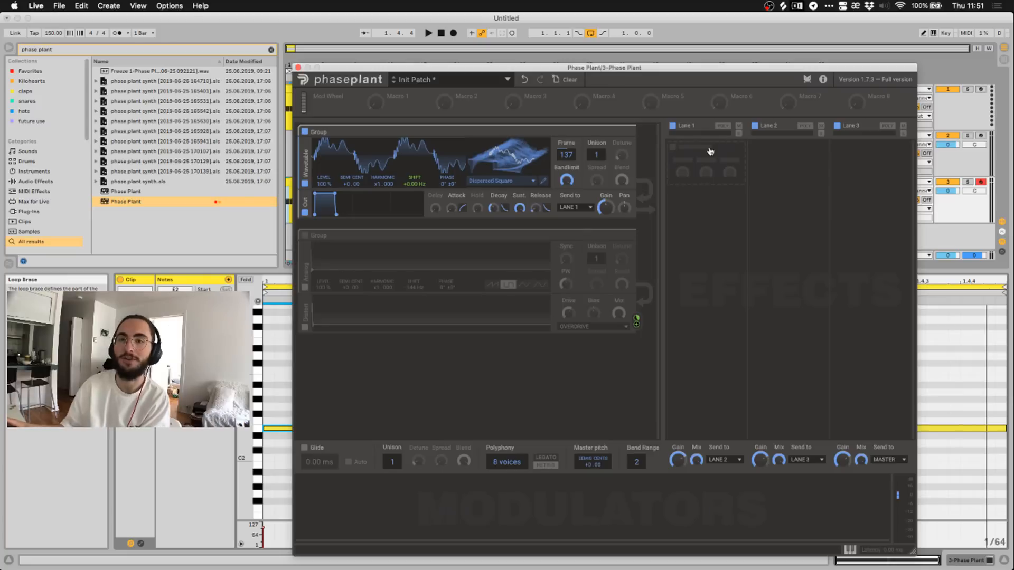
Add two Reverb effects to Phase Plant's Lane 1.
click(710, 151)
click(698, 164)
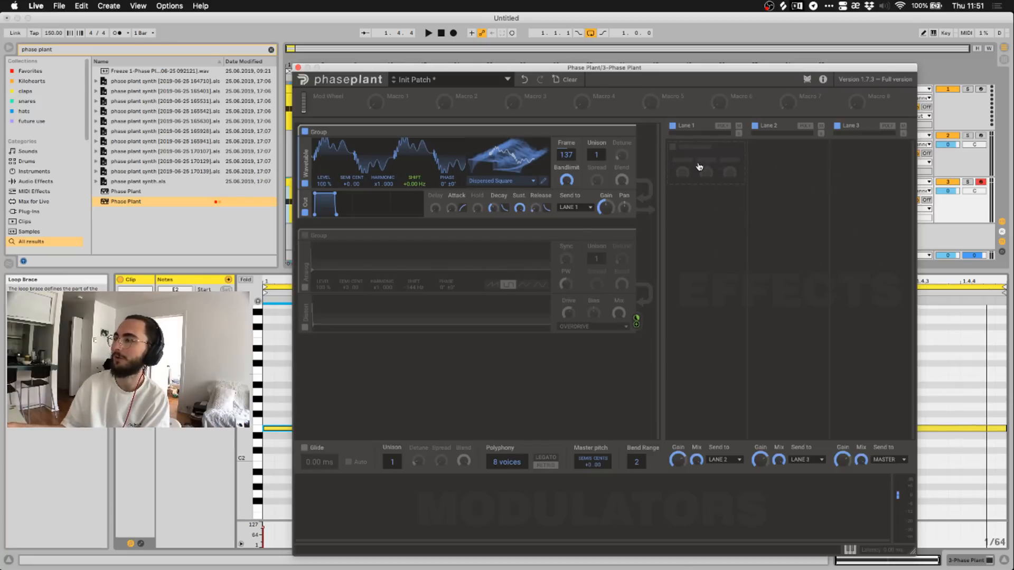
click(698, 165)
click(668, 214)
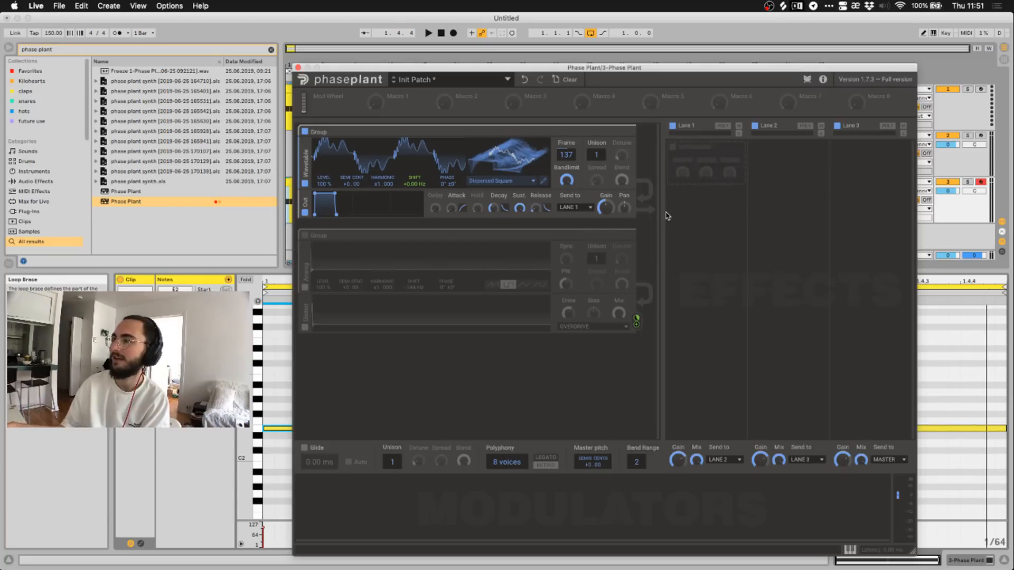
click(712, 157)
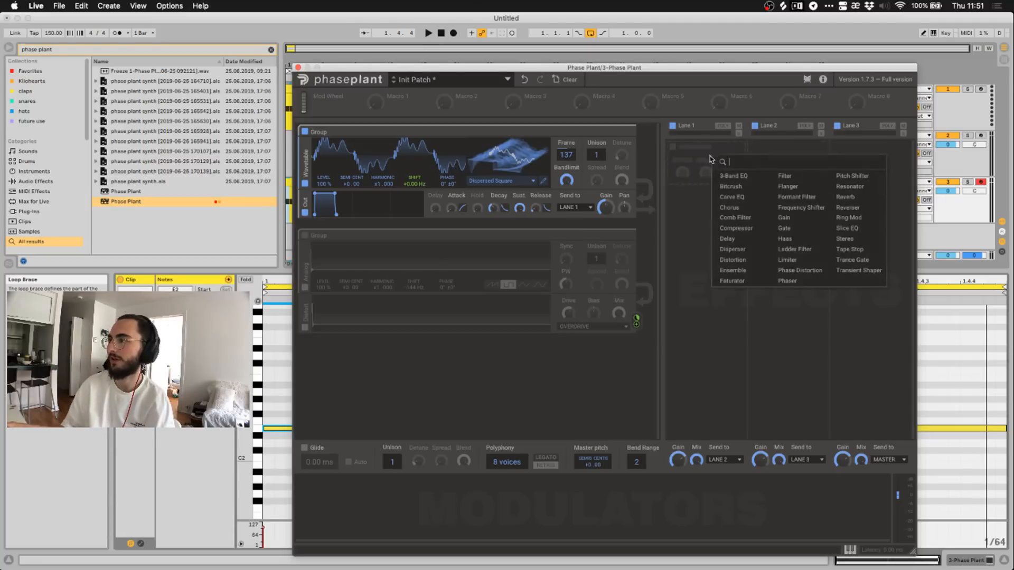
click(846, 197)
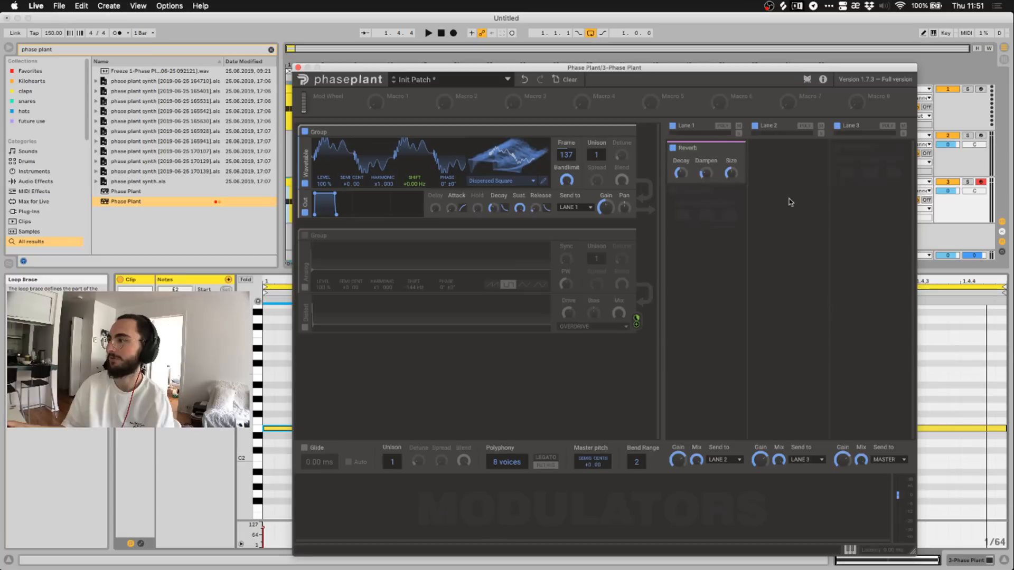
click(690, 235)
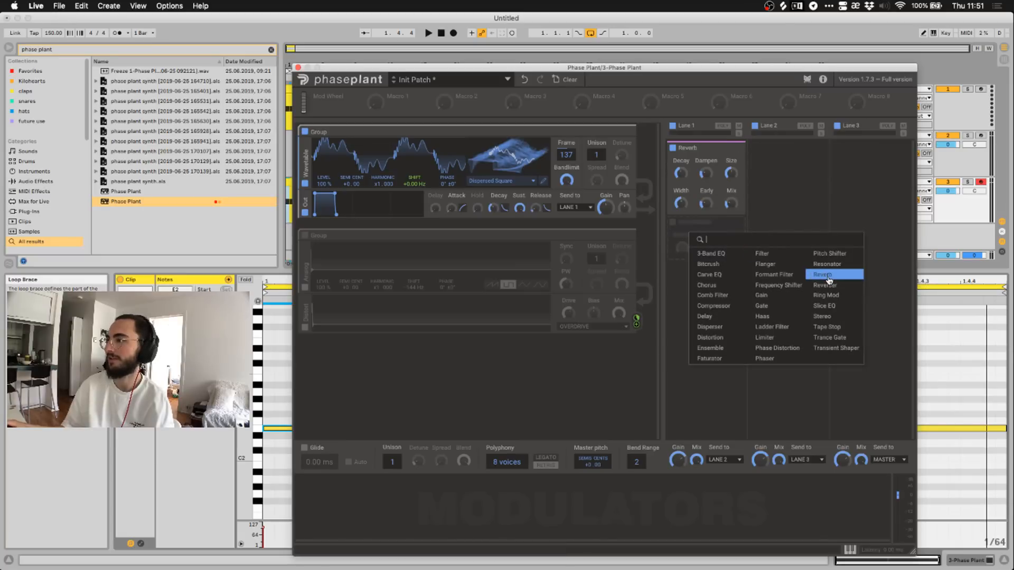
click(826, 276)
Add a Resonator below the Reverbs and move it to the top of Lane 1.
click(702, 312)
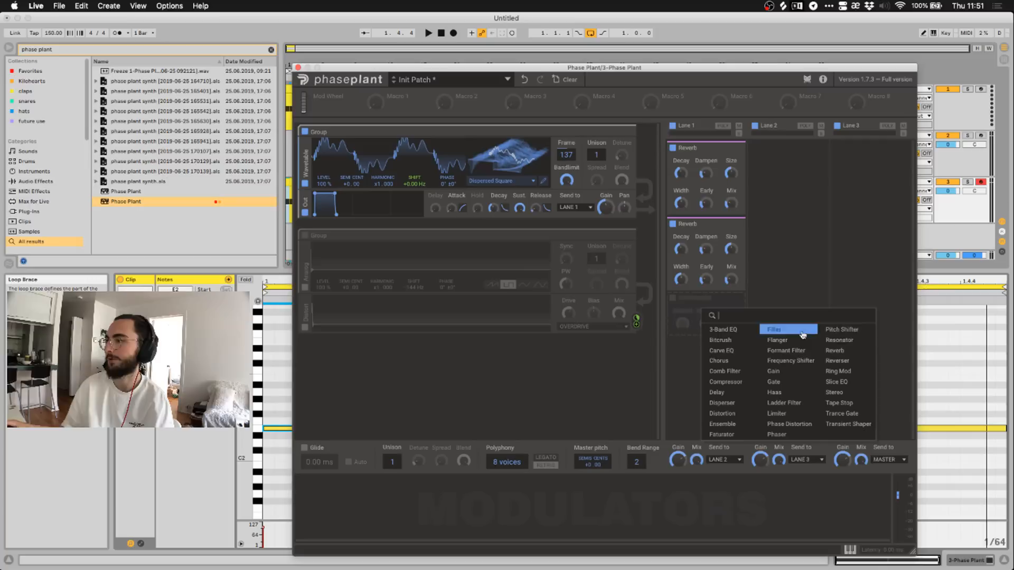
click(838, 339)
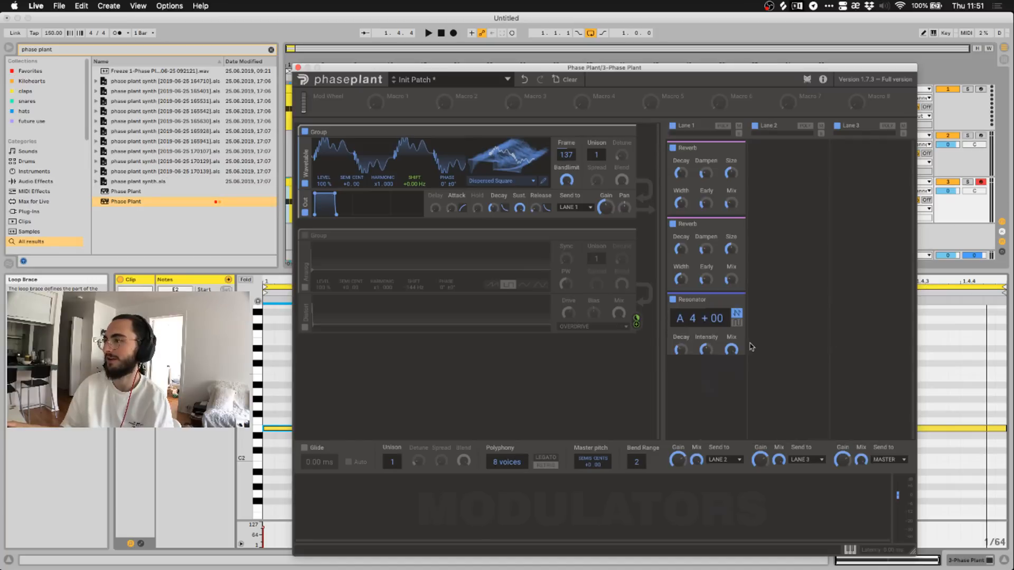
drag(686, 304, 686, 149)
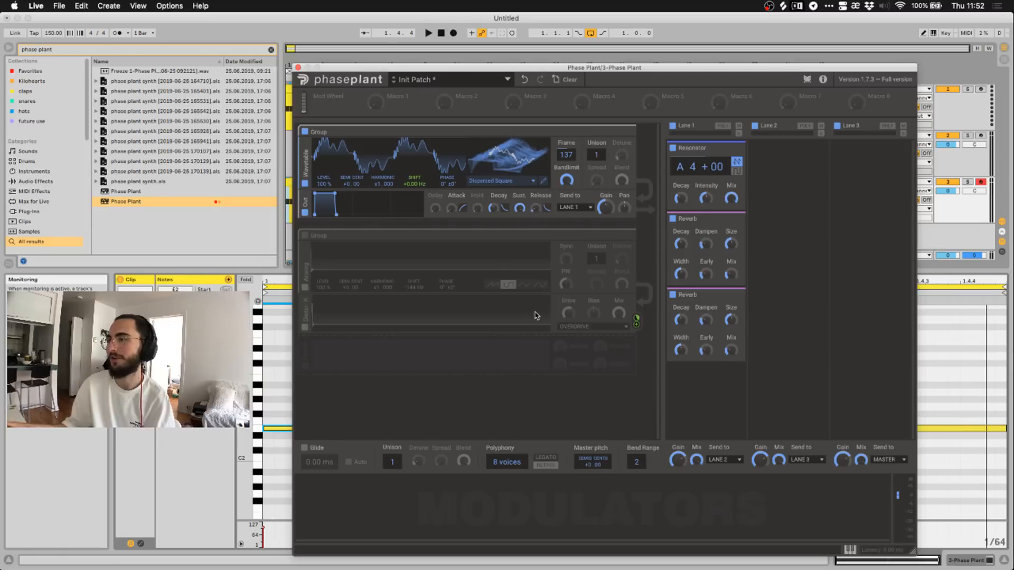
Re-enable the second group, keeping its distortion on the Overdrive flavour.
click(306, 236)
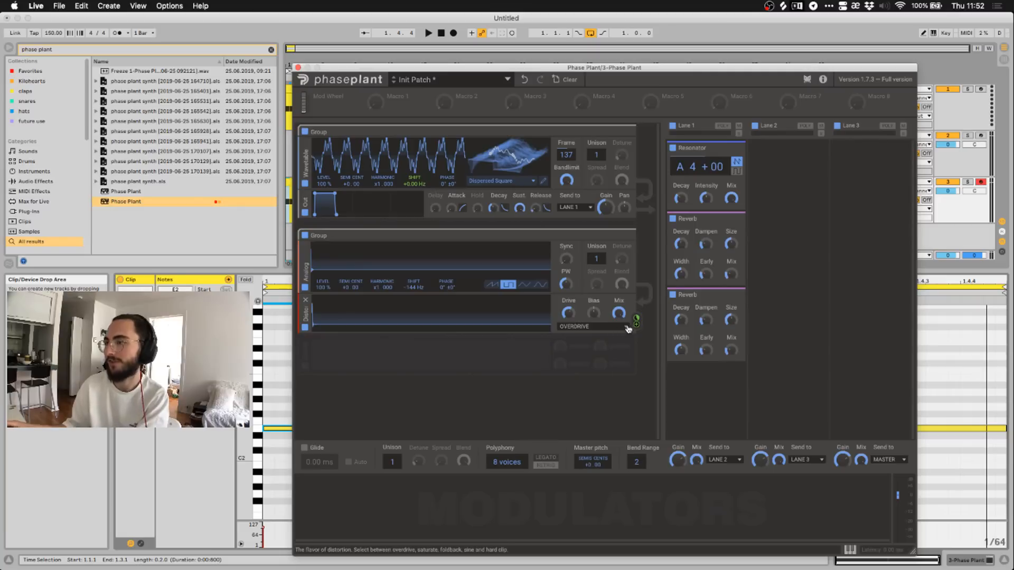
click(610, 327)
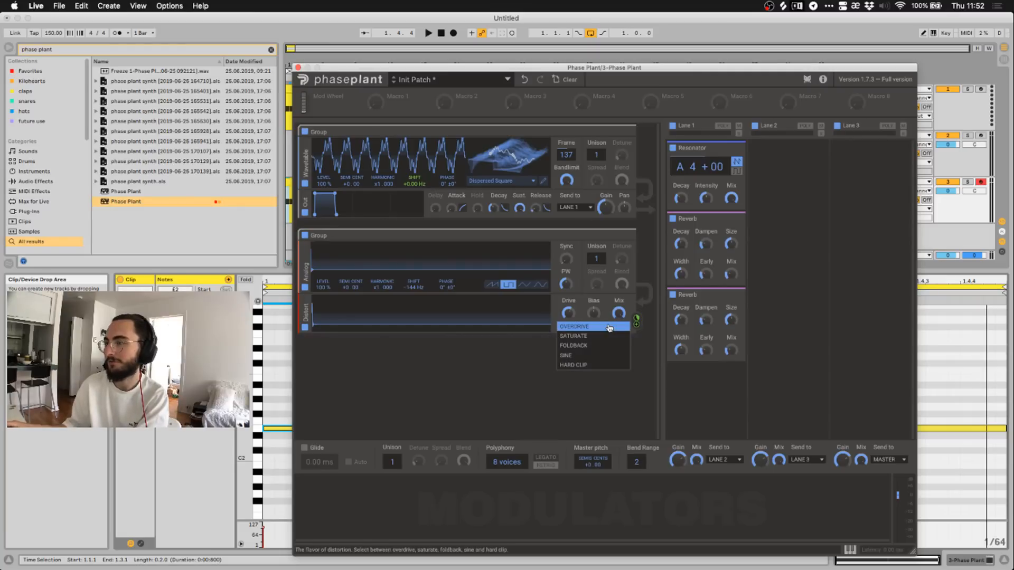
click(517, 346)
Add an Output module after the distortion and send it to Lane 2.
click(553, 350)
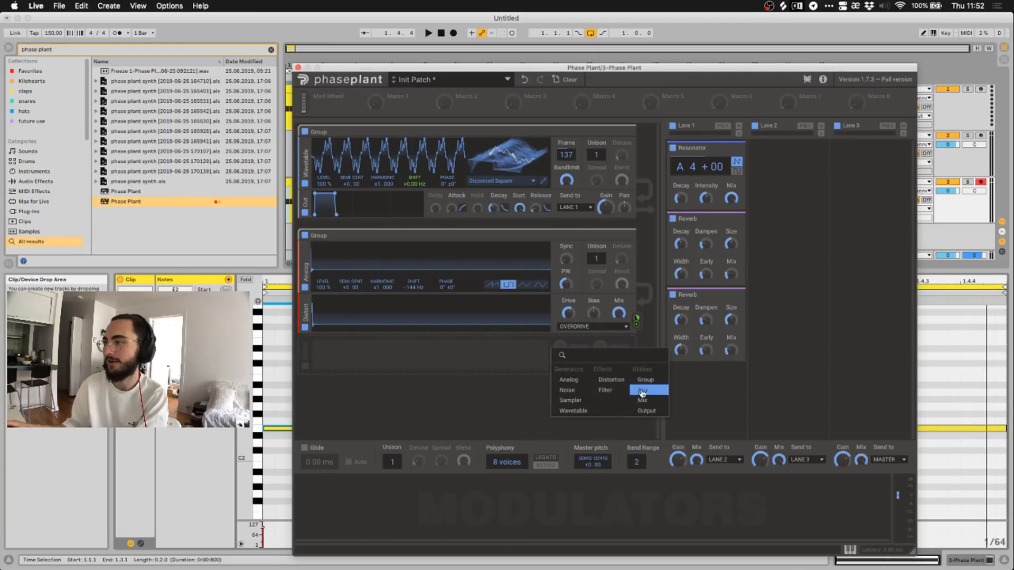
click(647, 411)
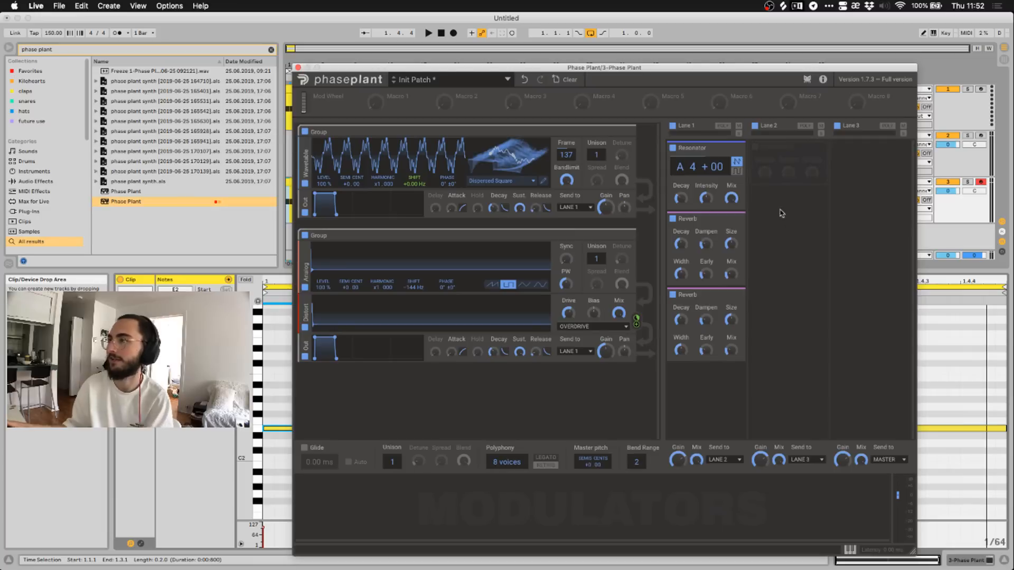
click(574, 353)
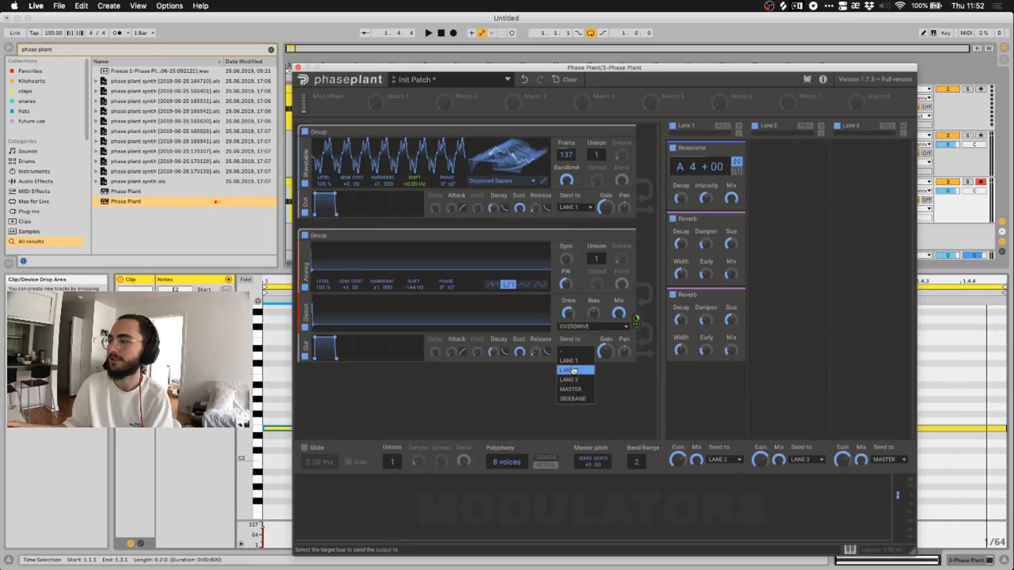
click(571, 372)
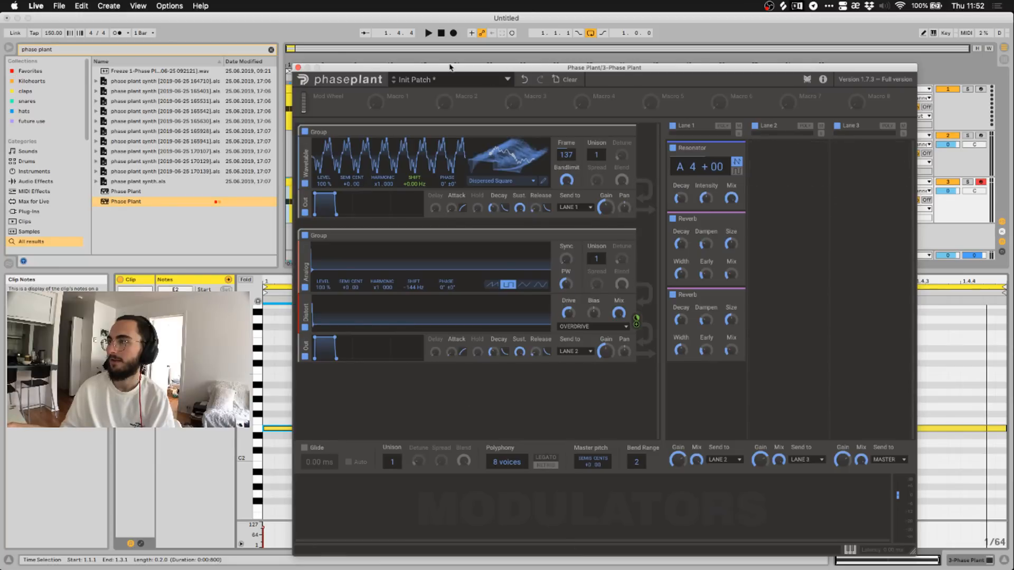
Close Phase Plant, bring up the Massive X track's plug-in and run it in demo mode.
click(298, 67)
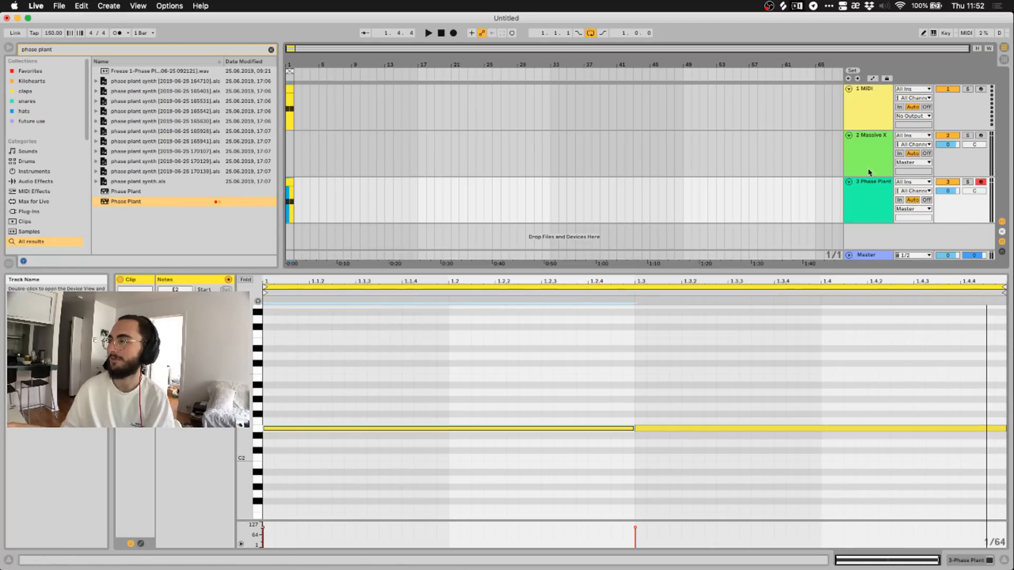
click(869, 171)
key(shift+Tab)
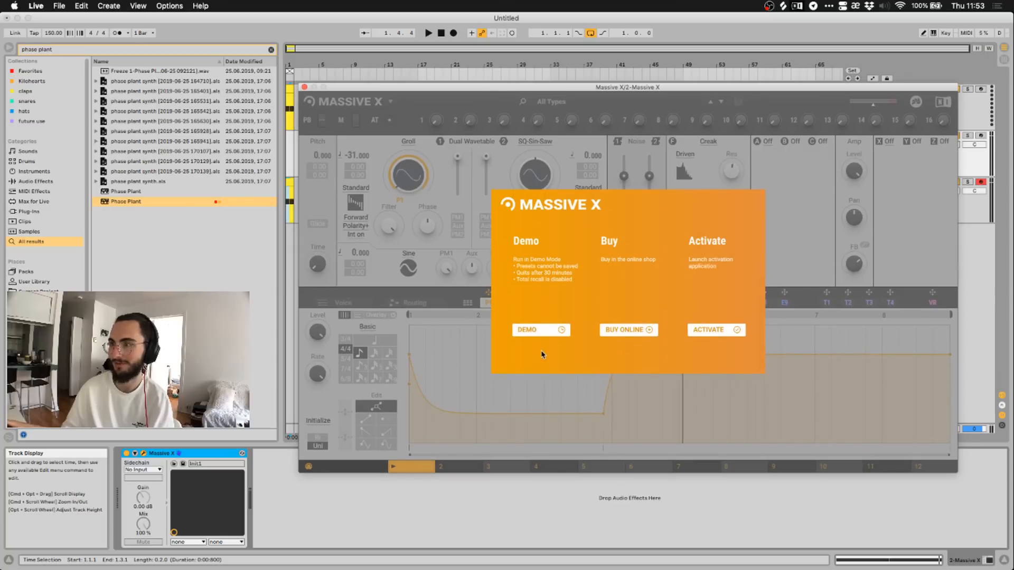
click(534, 329)
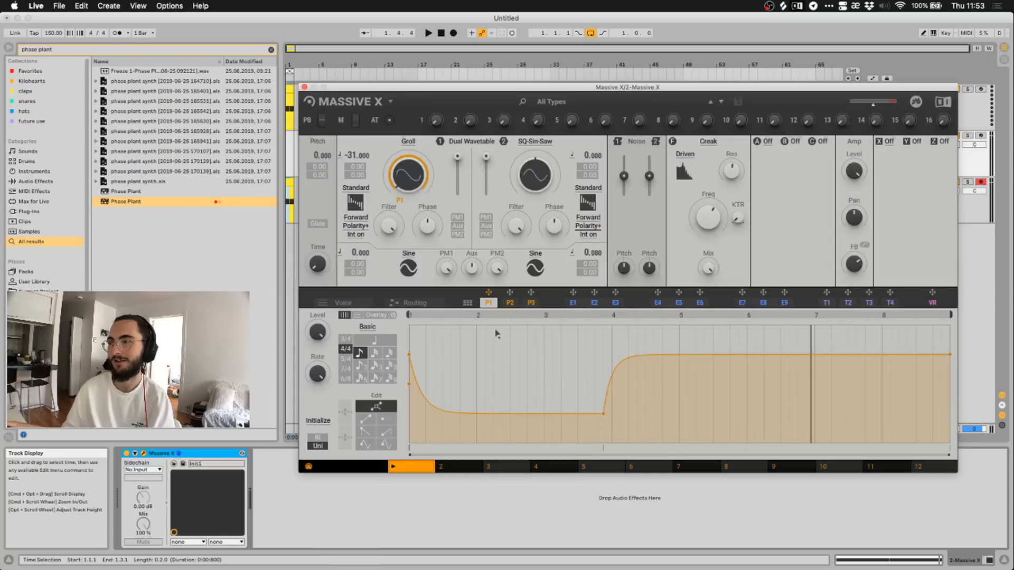
drag(421, 91, 415, 161)
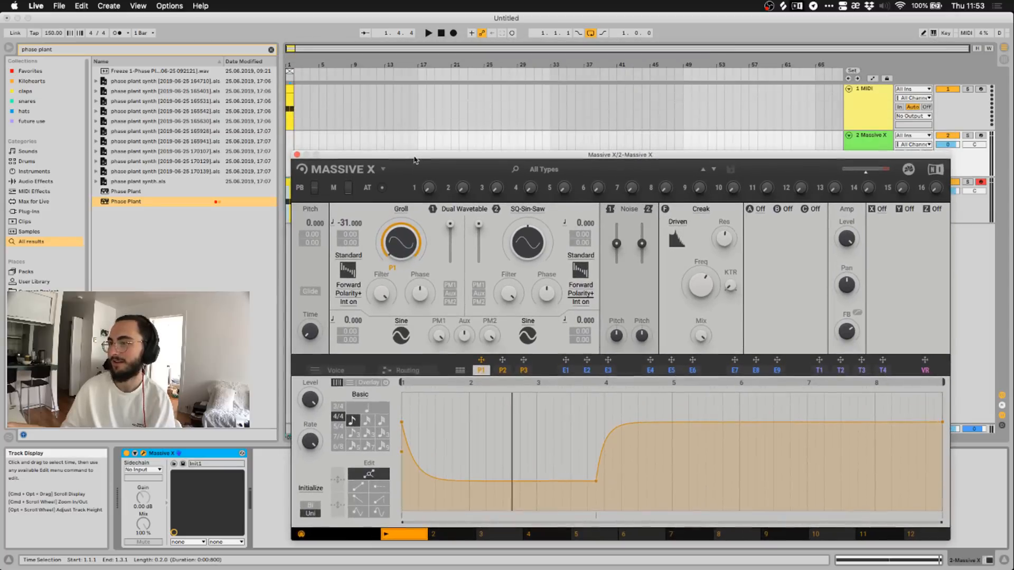
Rescan the Massive X preset library from its settings menu.
click(381, 171)
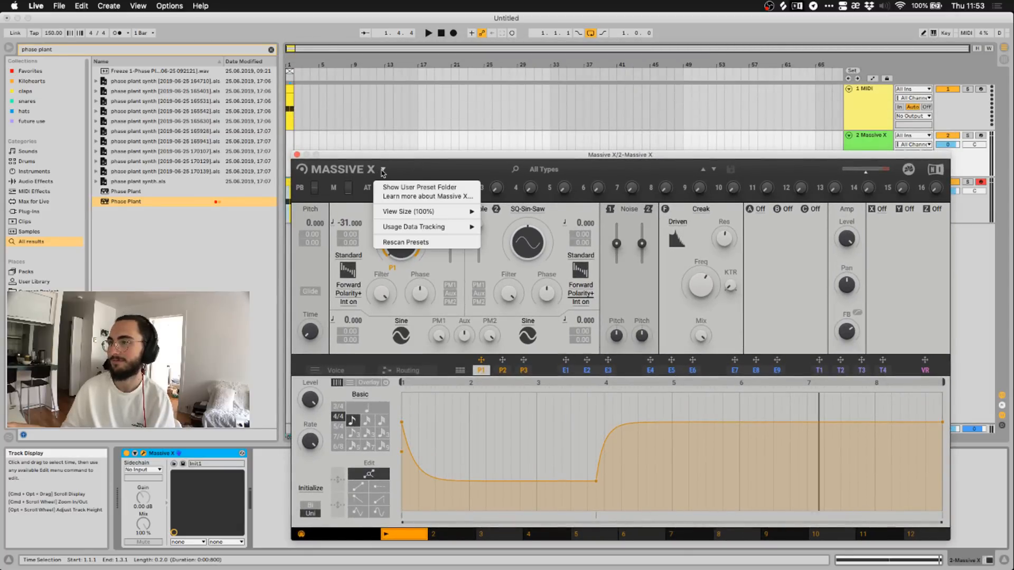
mouse_move(417, 212)
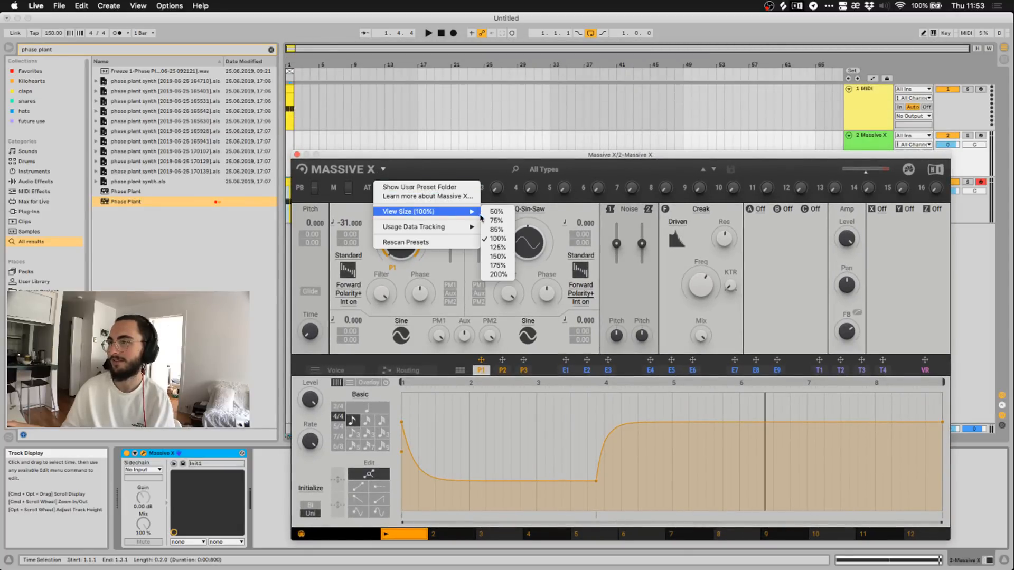
mouse_move(465, 227)
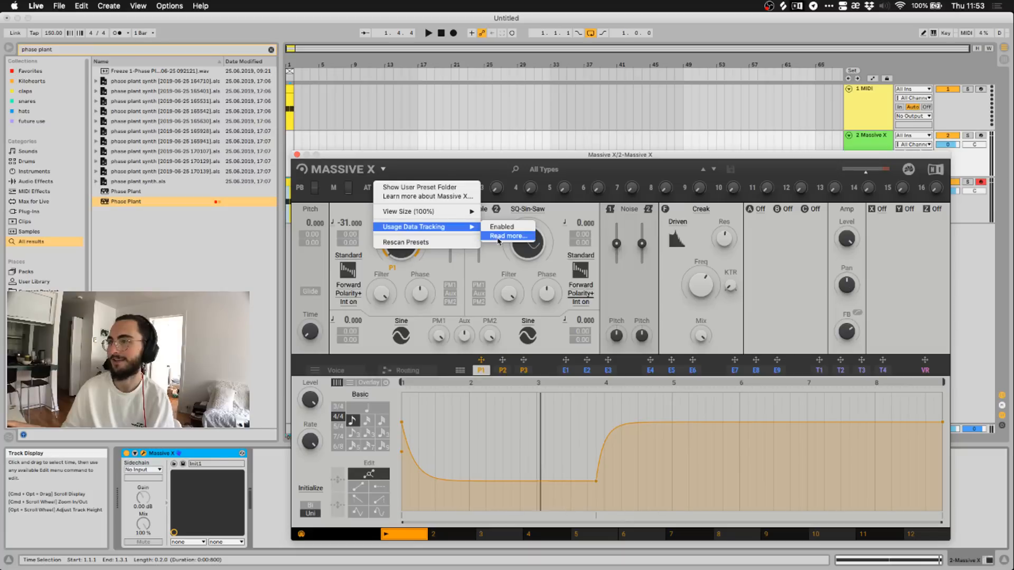
click(383, 196)
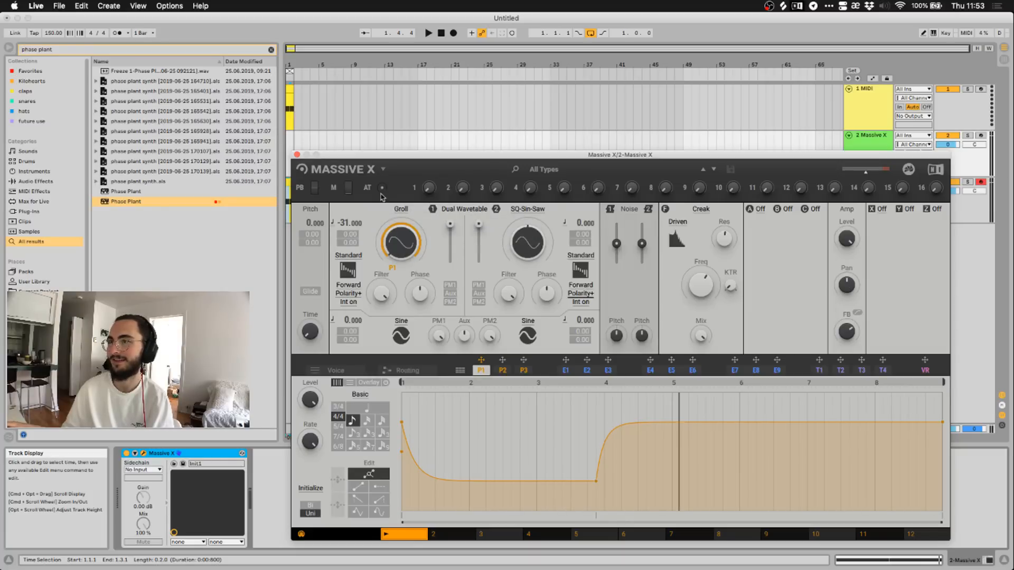
click(383, 169)
mouse_move(423, 227)
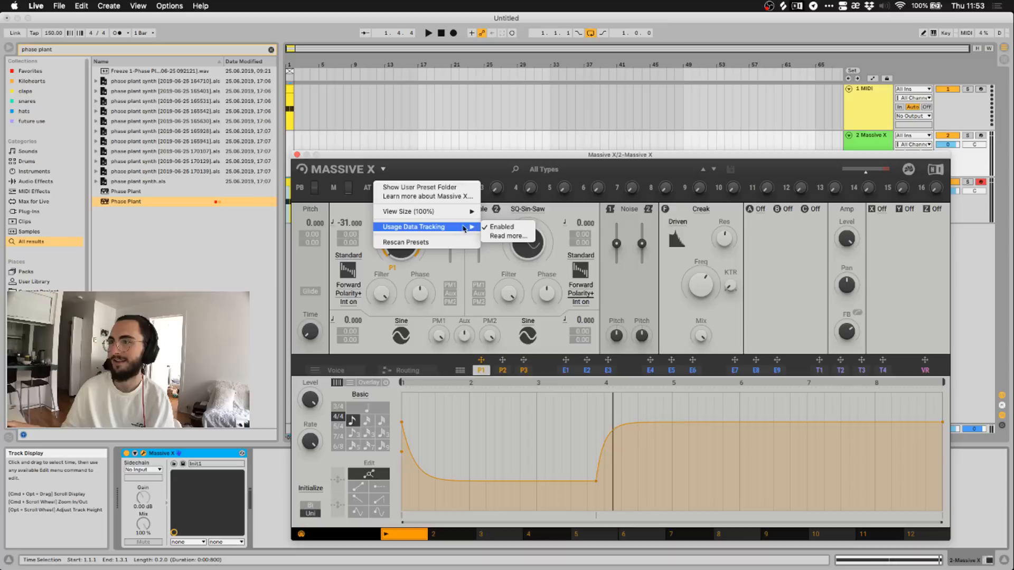
click(502, 227)
click(383, 169)
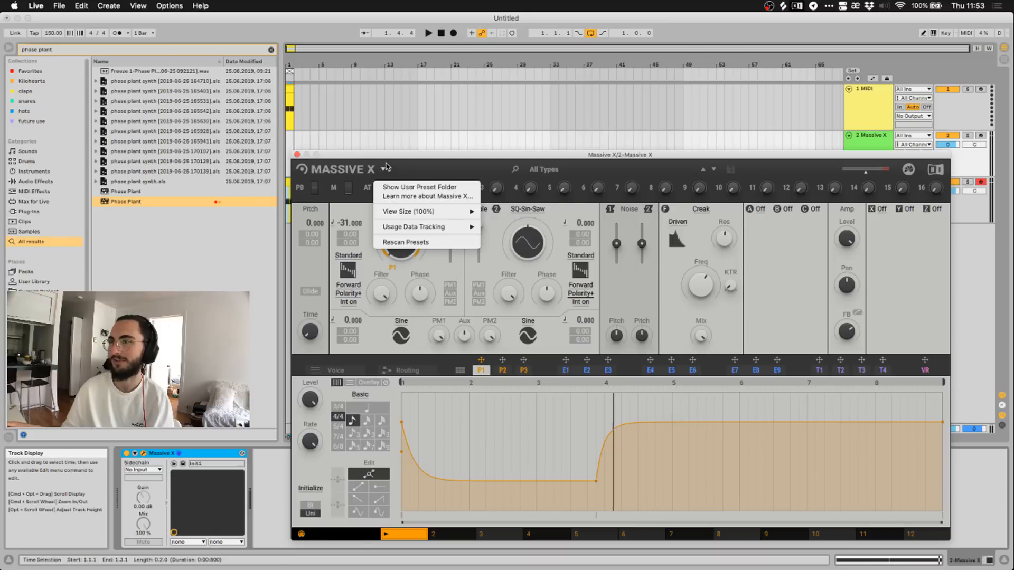
click(426, 243)
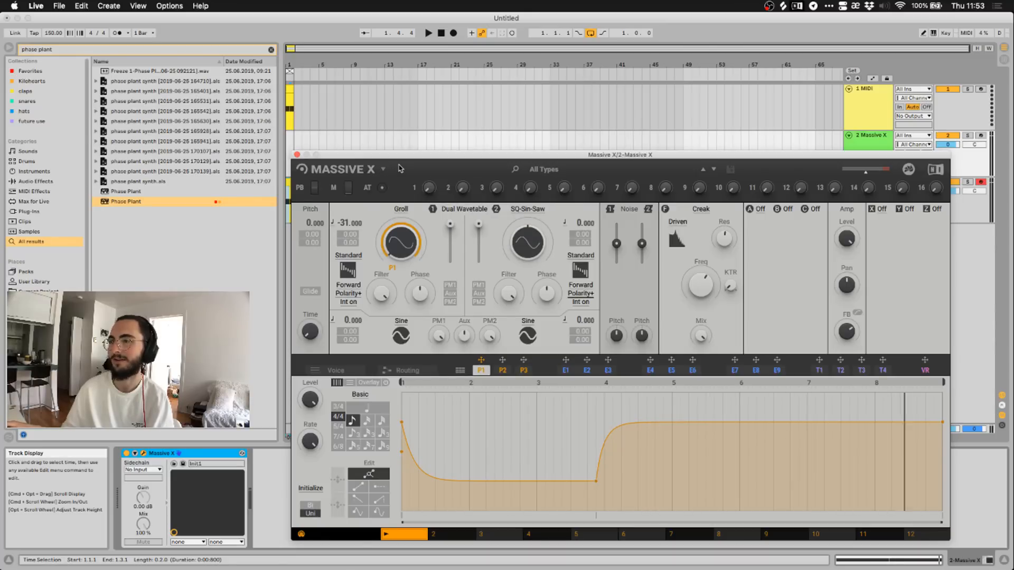
Check oscillator 1's Basics wavetables, keep Groll, and clear the 'phase plant' browser search.
click(396, 210)
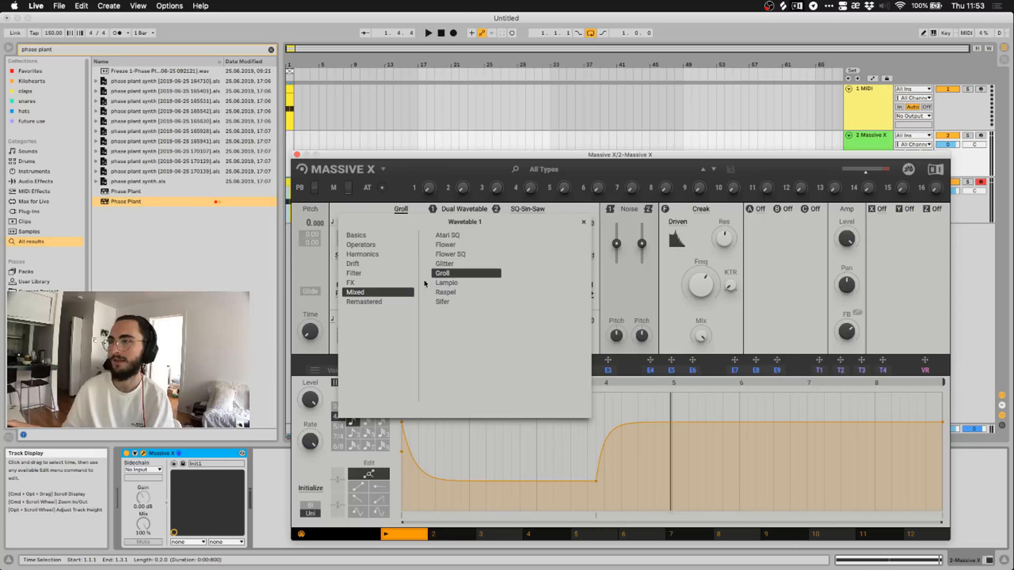
click(403, 236)
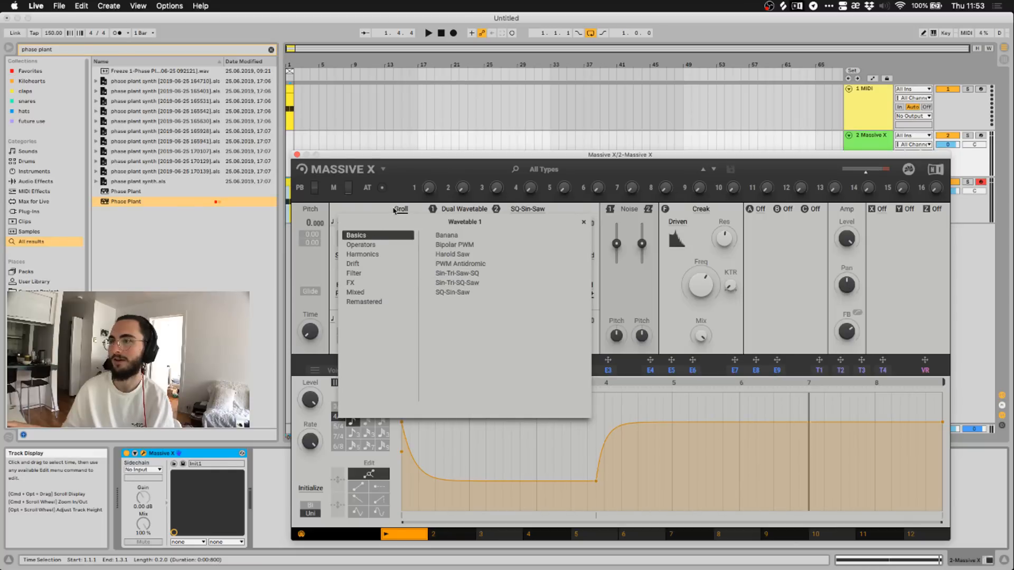
click(394, 210)
click(272, 50)
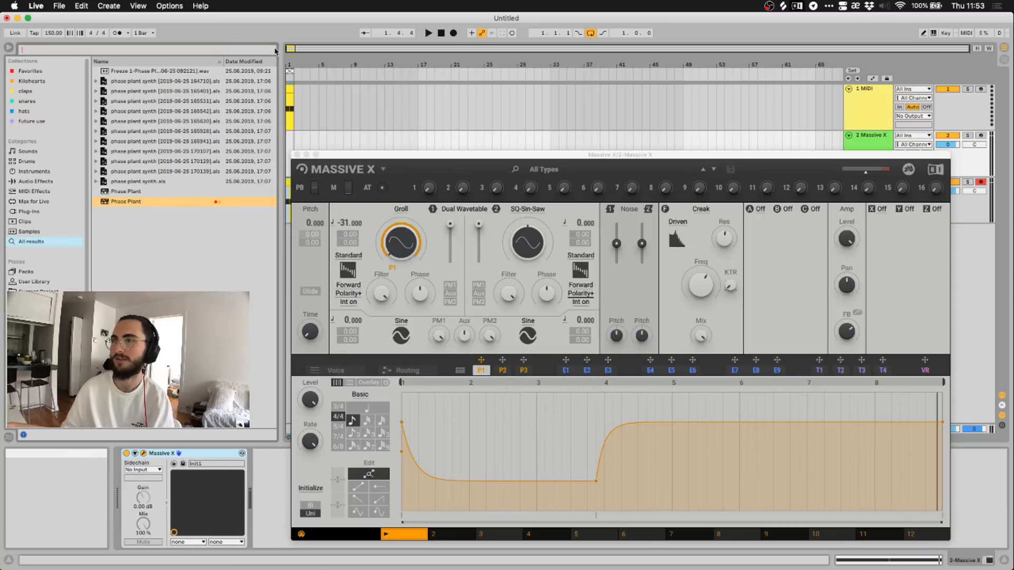
click(242, 50)
text(freeze)
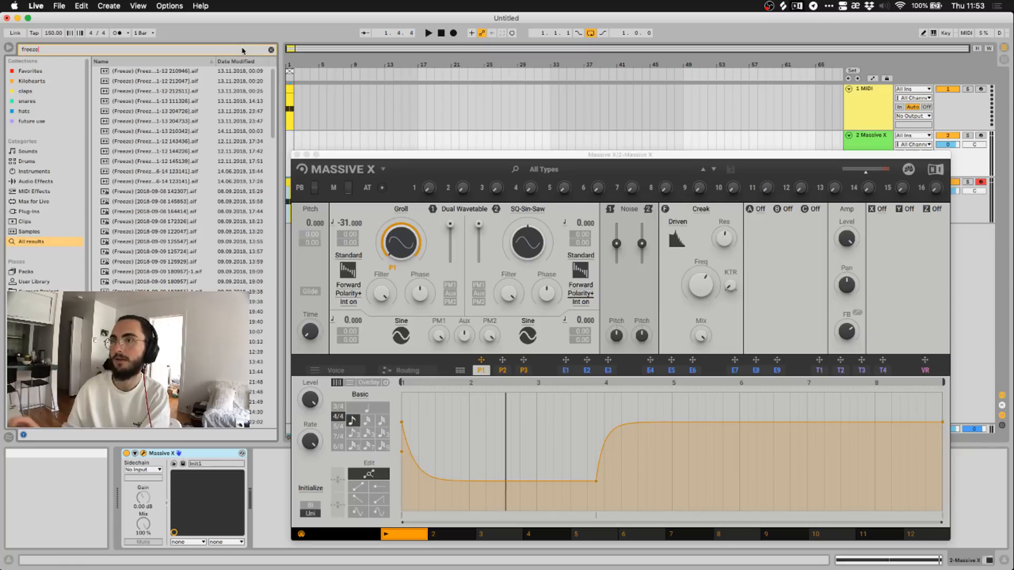
click(140, 161)
click(140, 211)
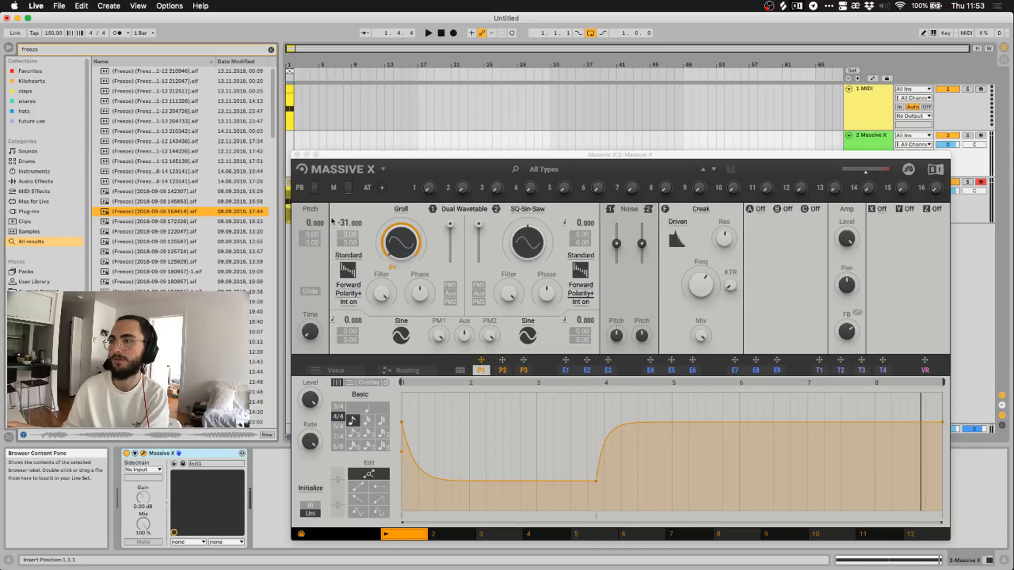
Keep the Groll wavetable, move the Massive X window near the top, and switch to Safari.
click(403, 209)
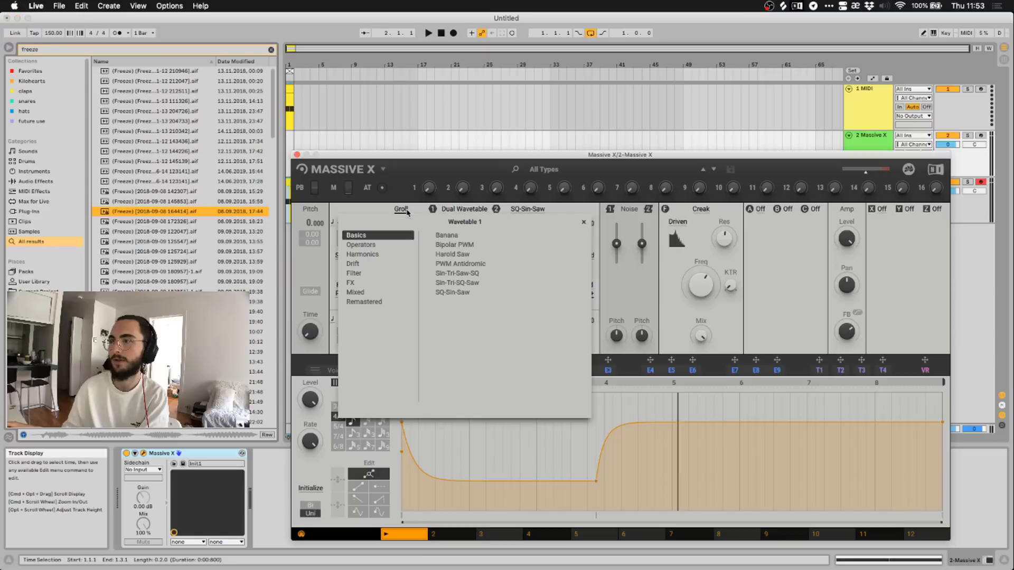
click(403, 209)
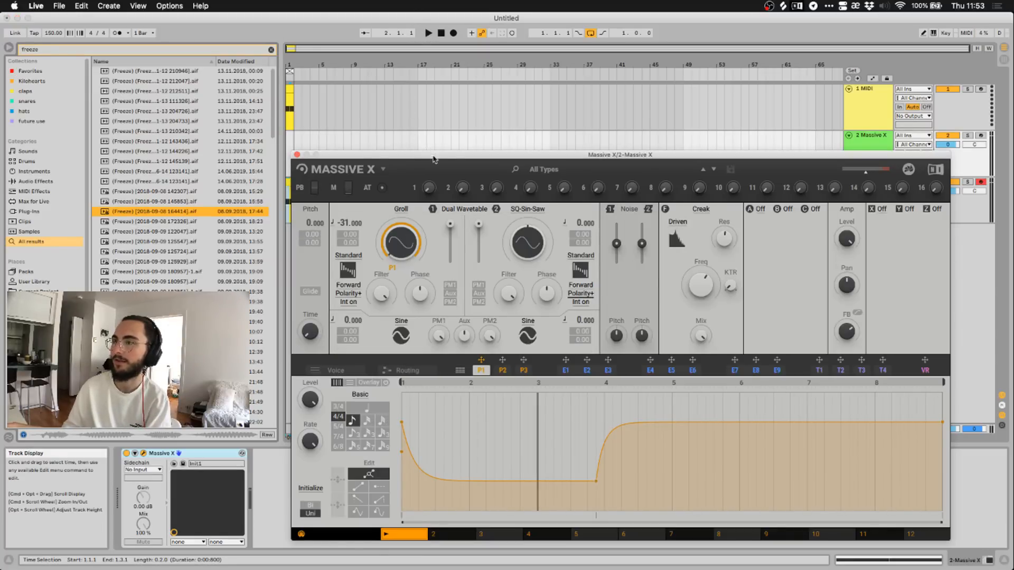
drag(434, 157, 452, 91)
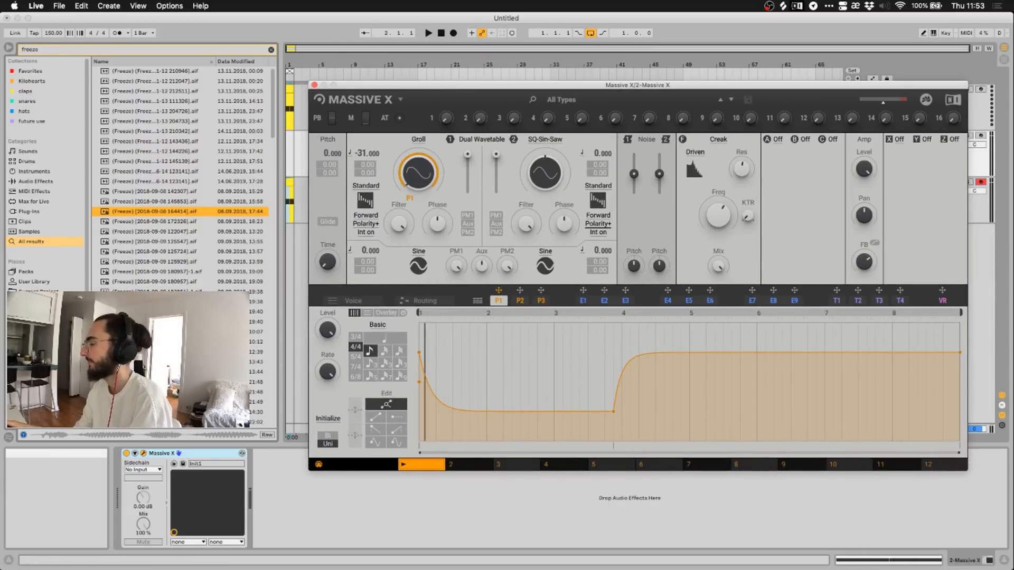
key(super+Tab)
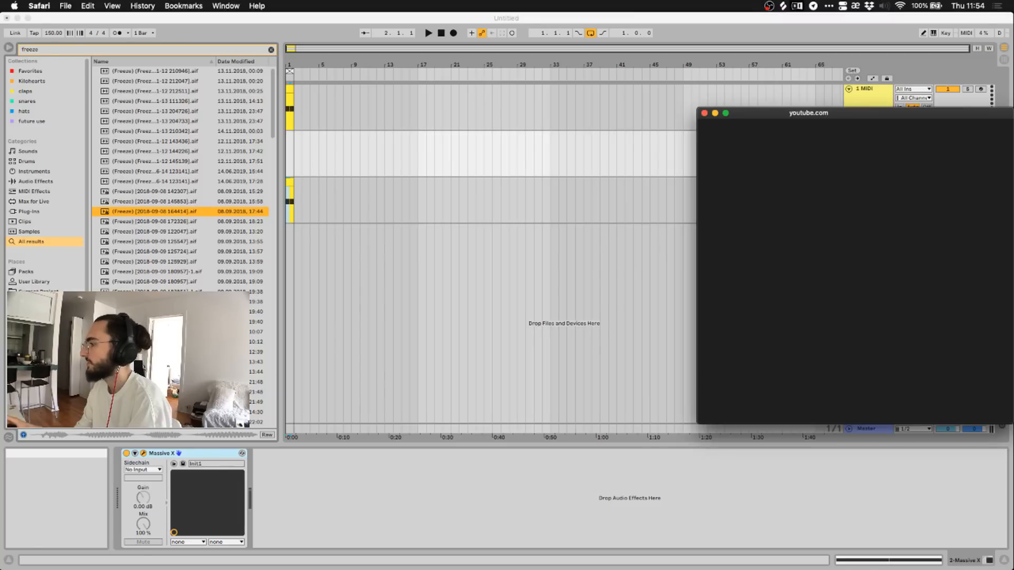
Position the YouTube live chat popup over the arrangement and stretch it taller.
drag(810, 114, 632, 99)
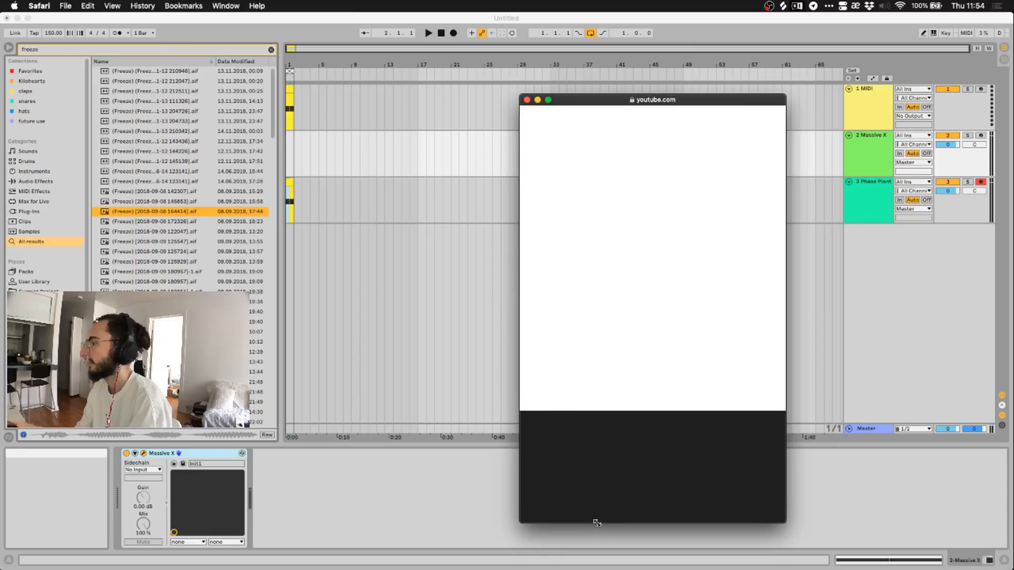
drag(611, 99, 635, 60)
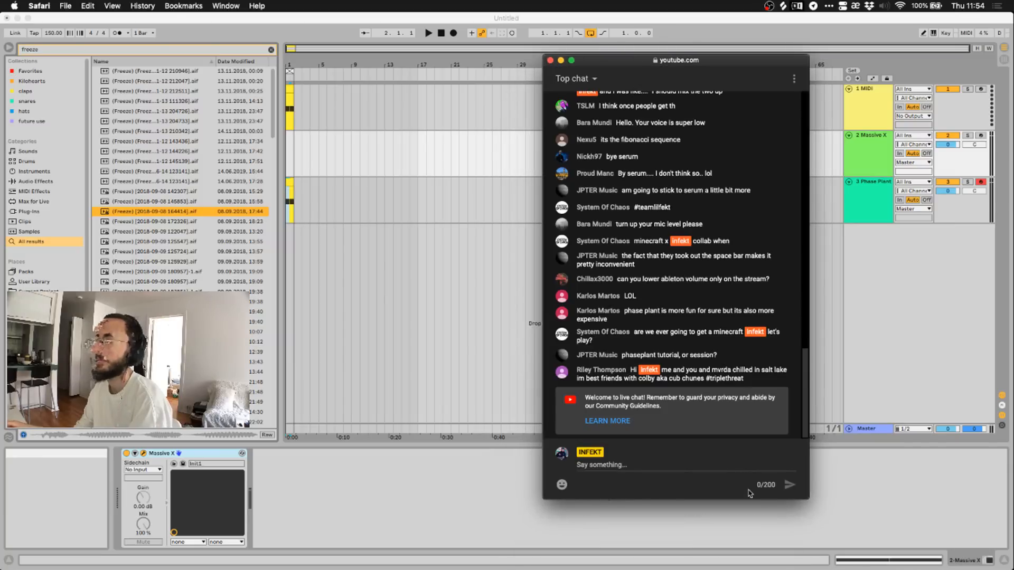
drag(807, 499, 807, 539)
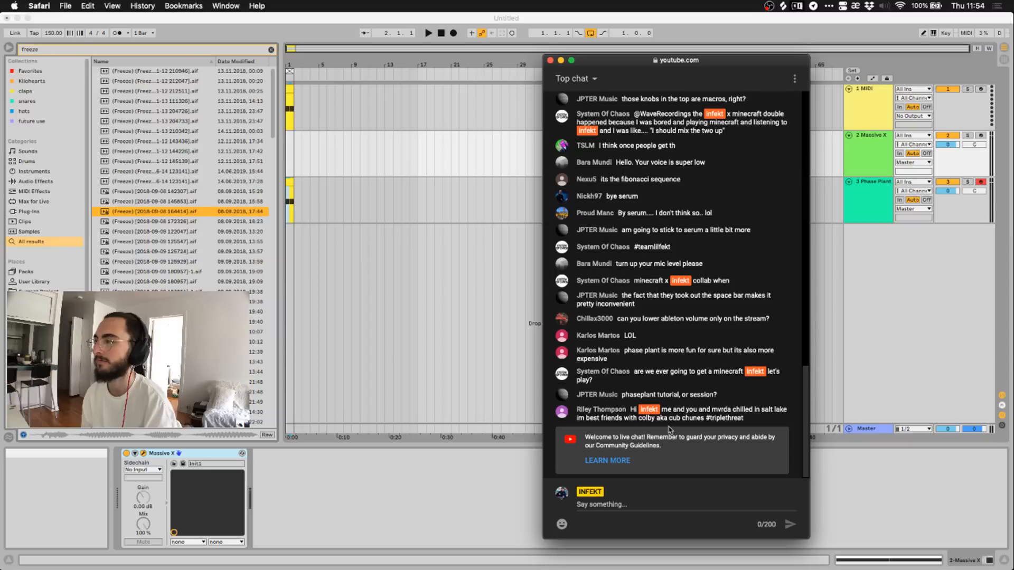
scroll(672, 407, up, 1)
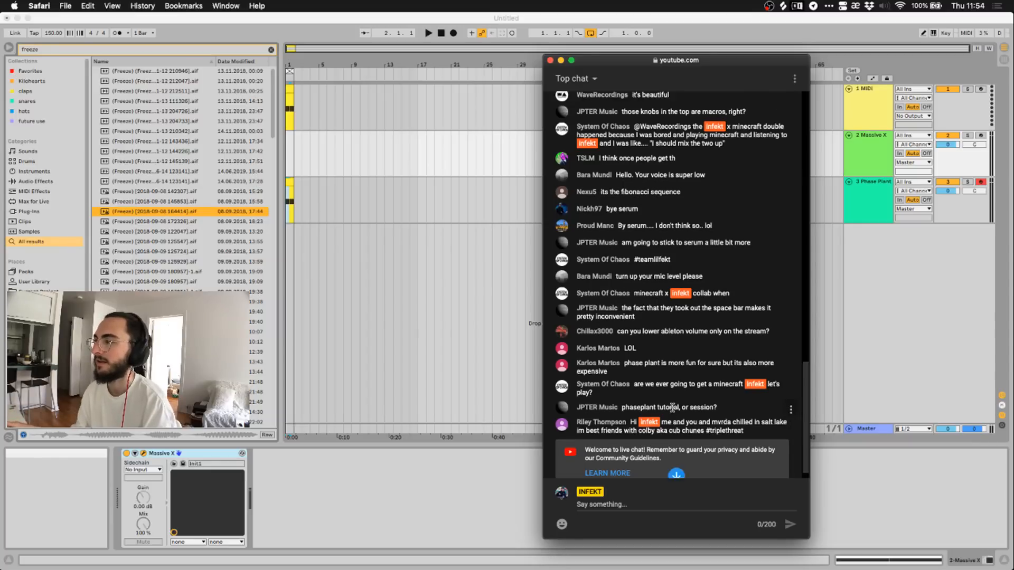
scroll(672, 407, up, 4)
scroll(670, 423, down, 5)
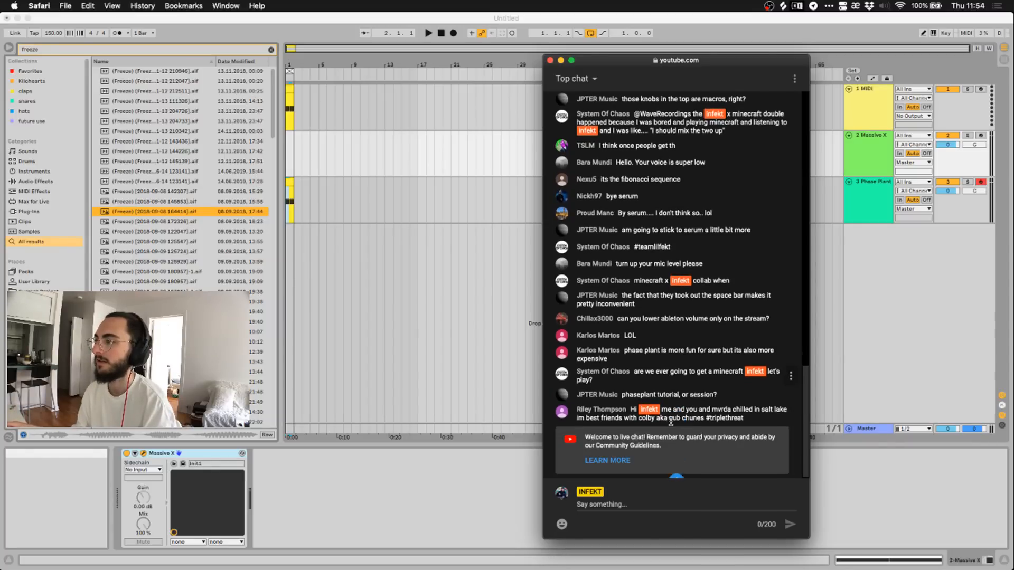
scroll(671, 423, up, 5)
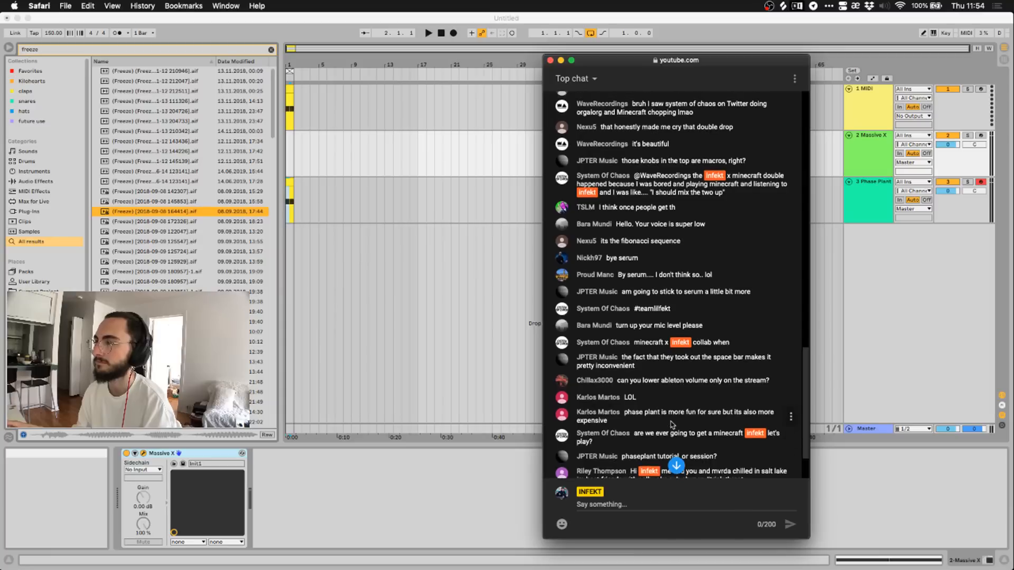
scroll(671, 424, up, 2)
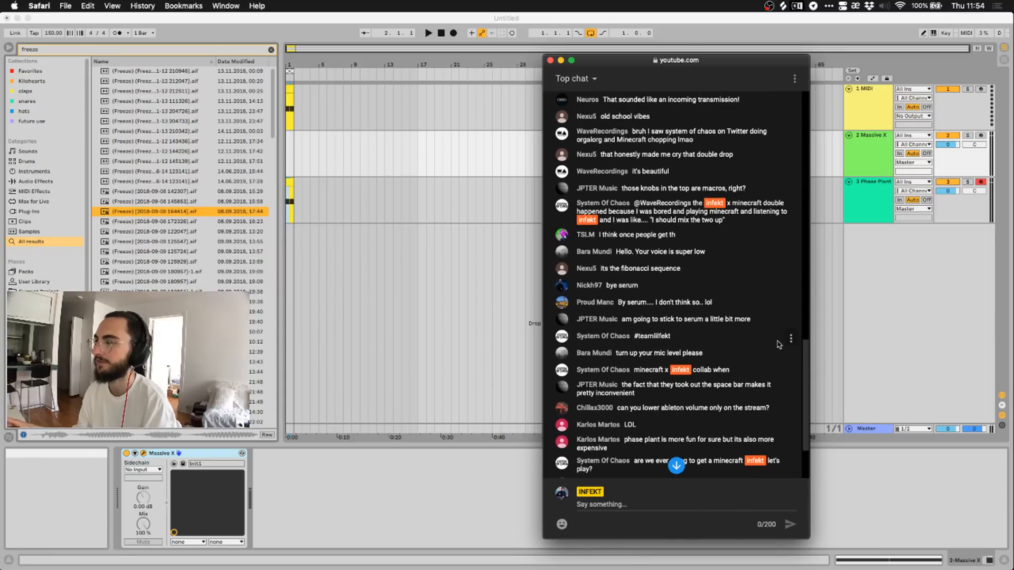
scroll(770, 338, up, 1)
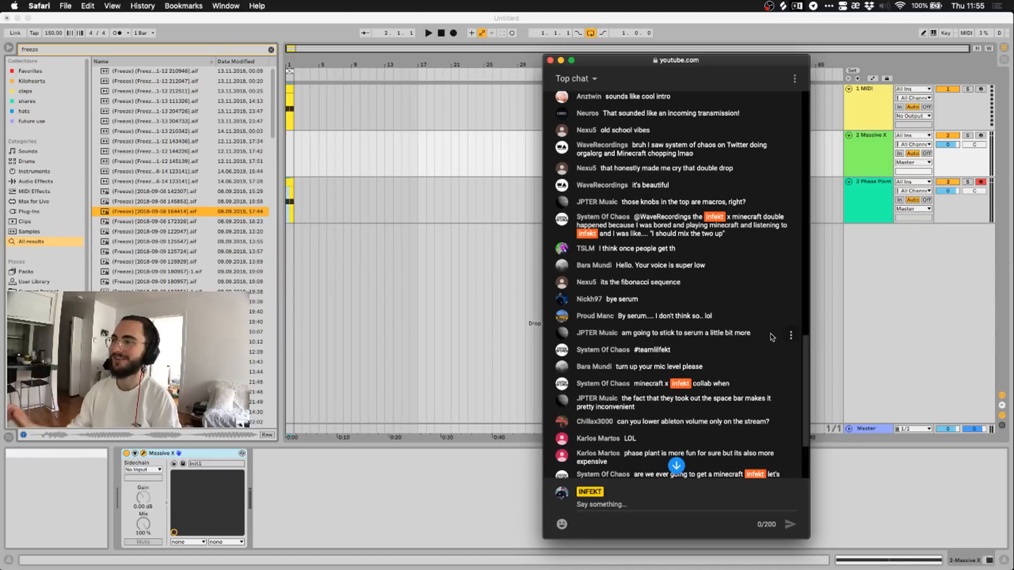
scroll(739, 344, up, 2)
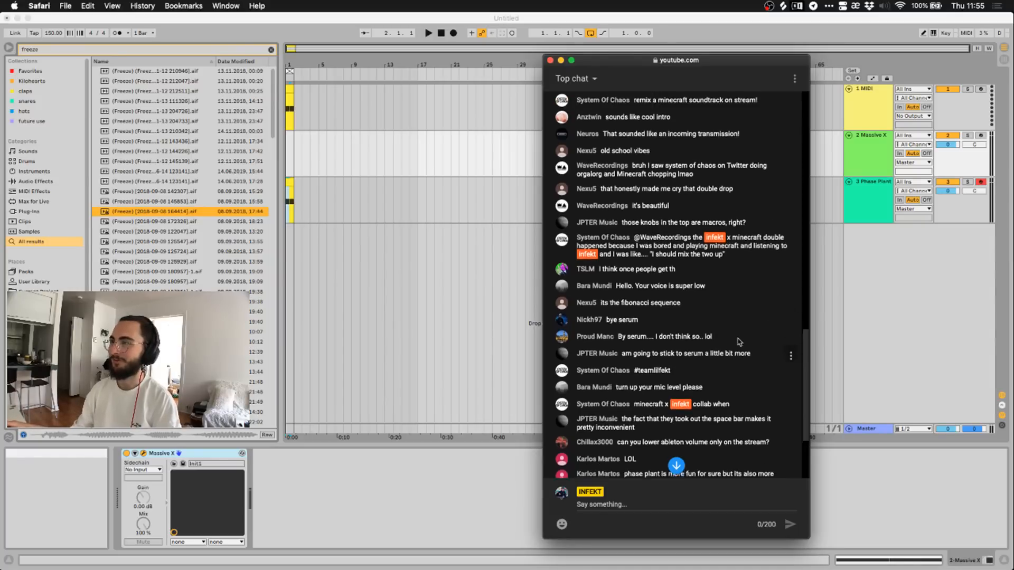
scroll(738, 345, up, 4)
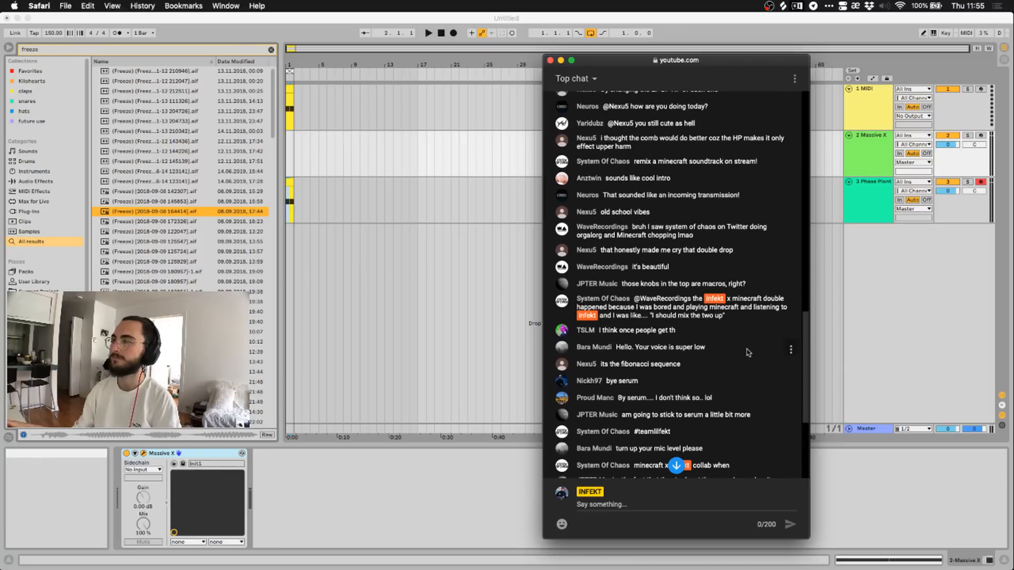
scroll(738, 345, up, 4)
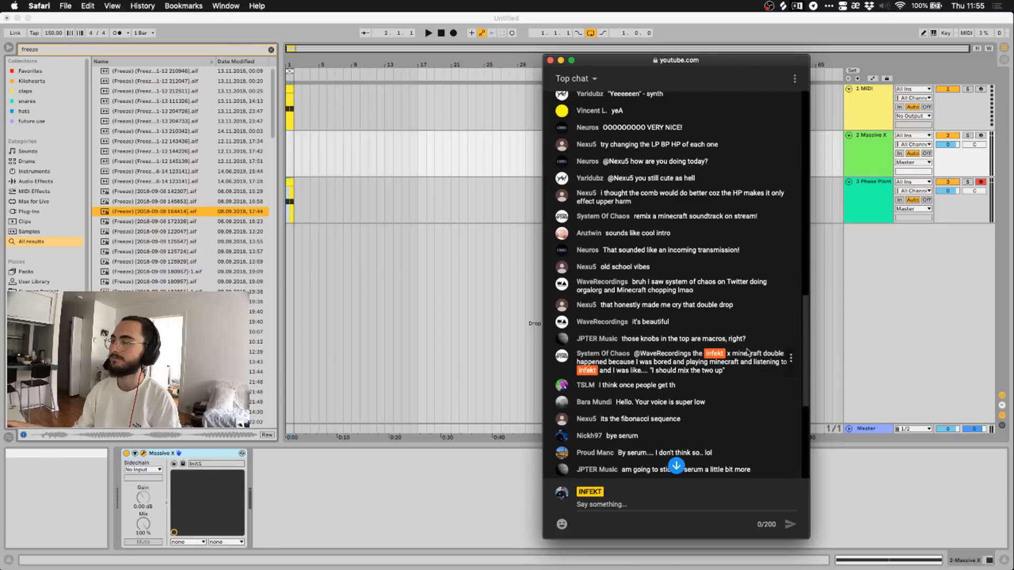
scroll(748, 351, up, 2)
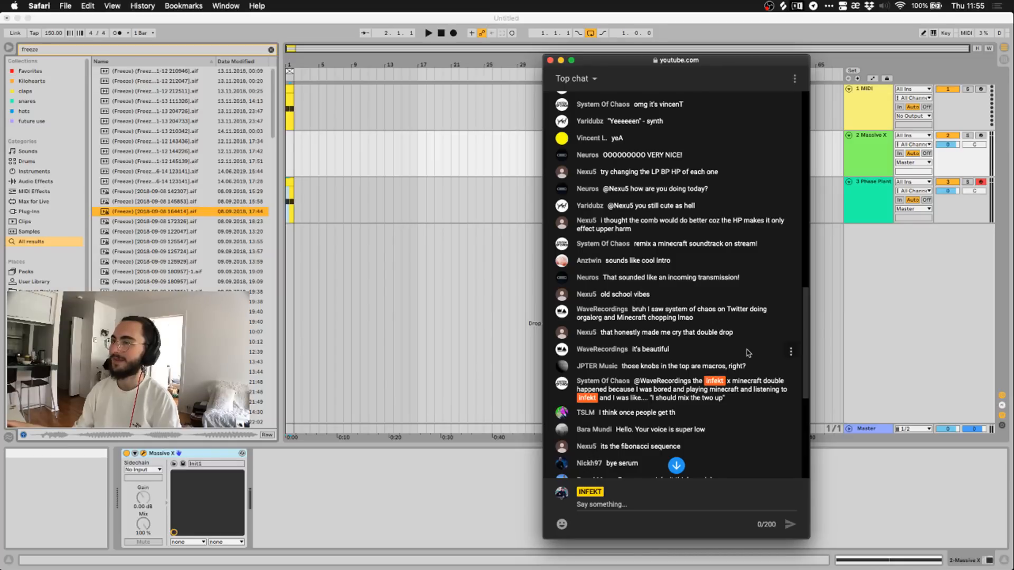
scroll(748, 352, up, 1)
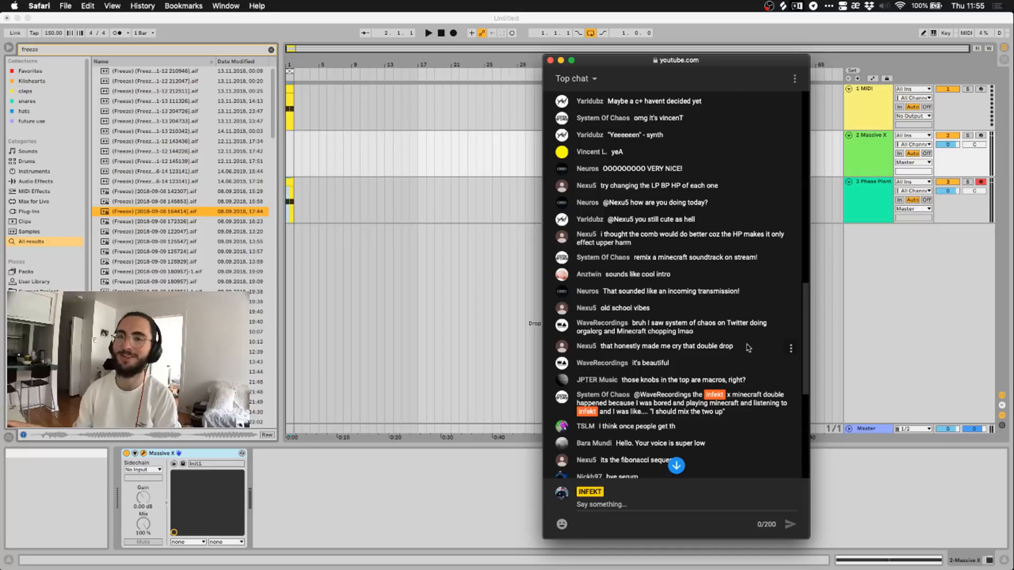
scroll(745, 342, up, 3)
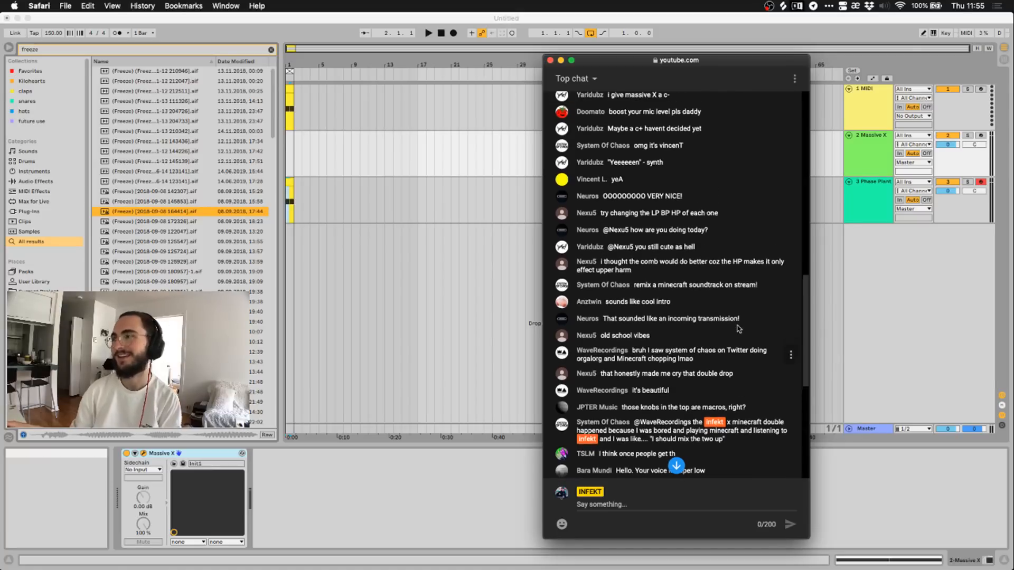
scroll(731, 325, up, 3)
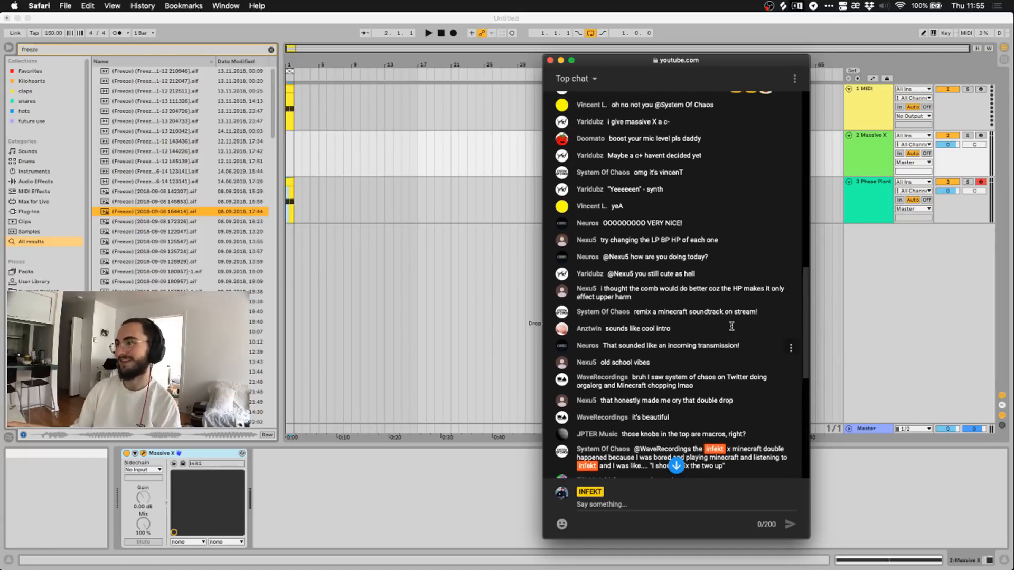
scroll(768, 338, up, 3)
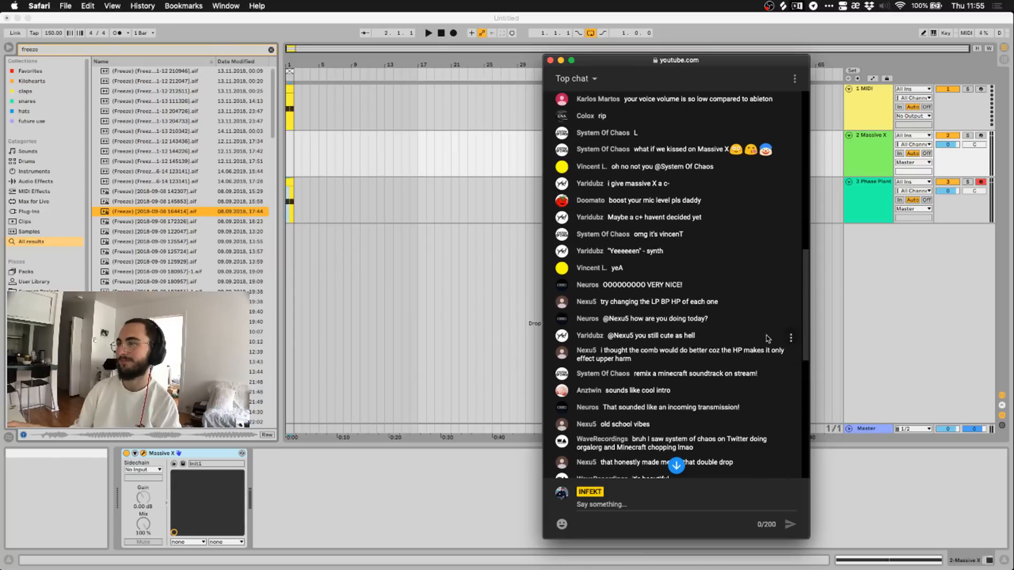
scroll(767, 338, down, 15)
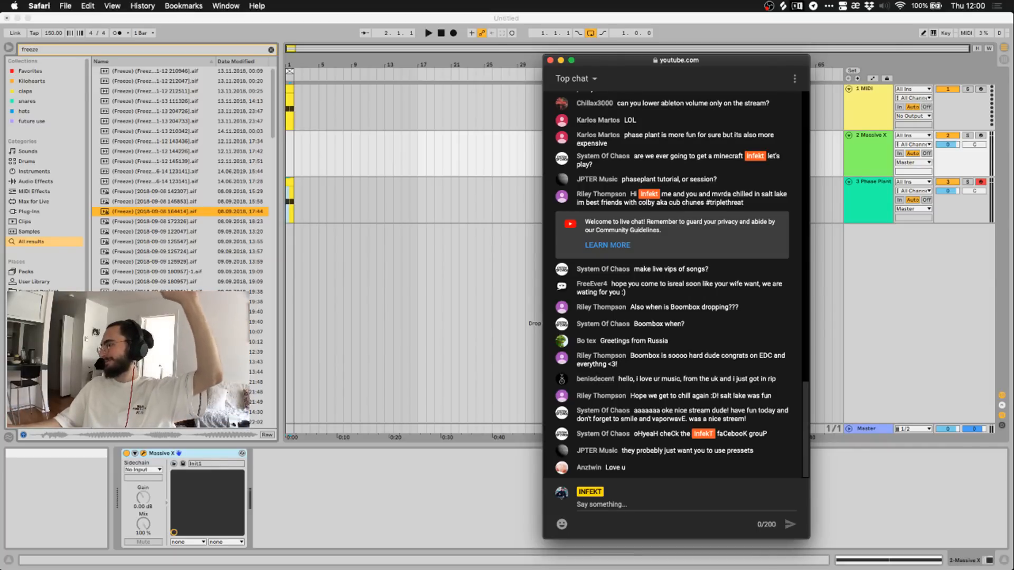
Switch focus from the YouTube chat window back to Ableton Live.
key(super+Tab)
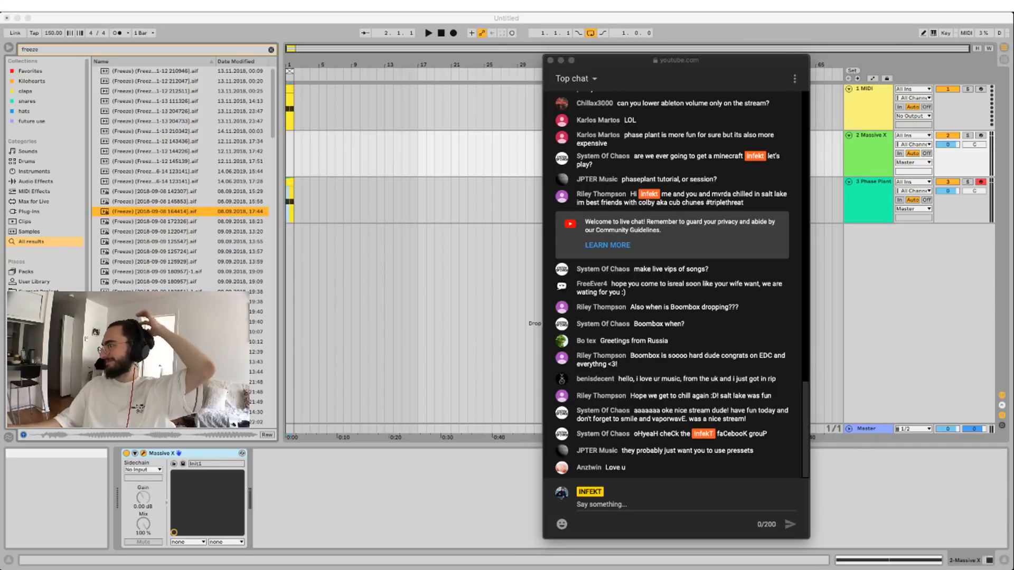